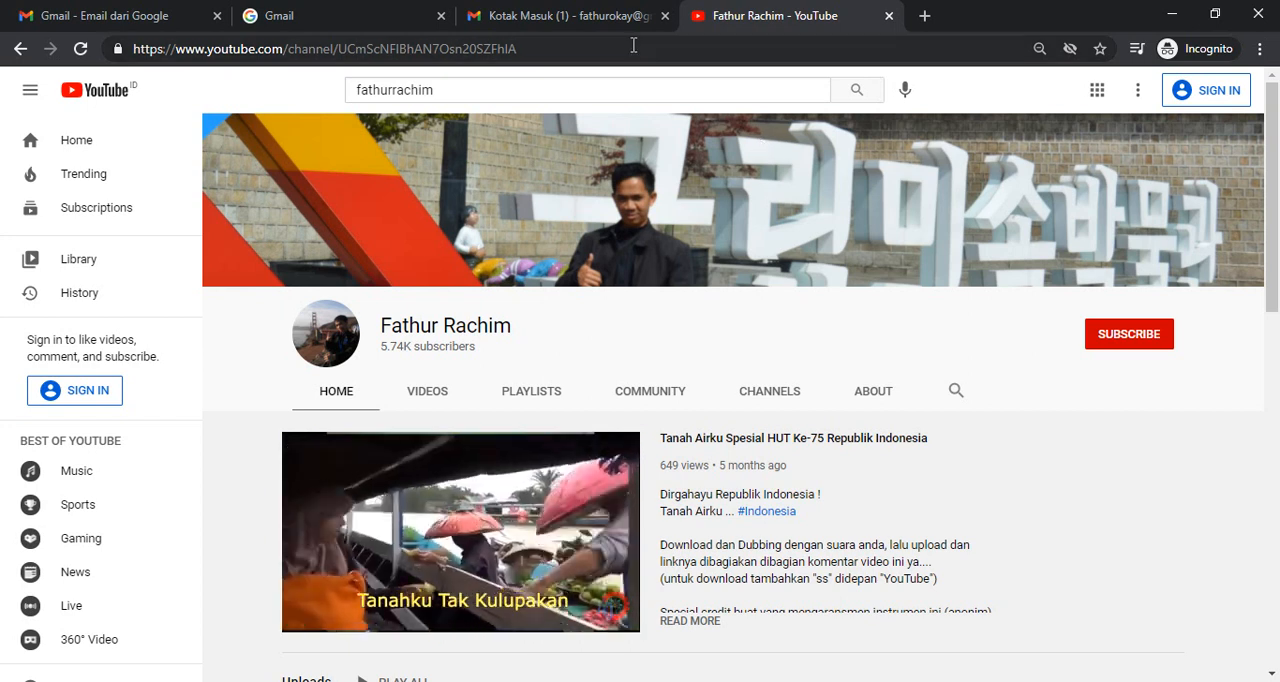
- Check the signed-in Gmail inbox and open blogger.com in a new browser tab
click(590, 17)
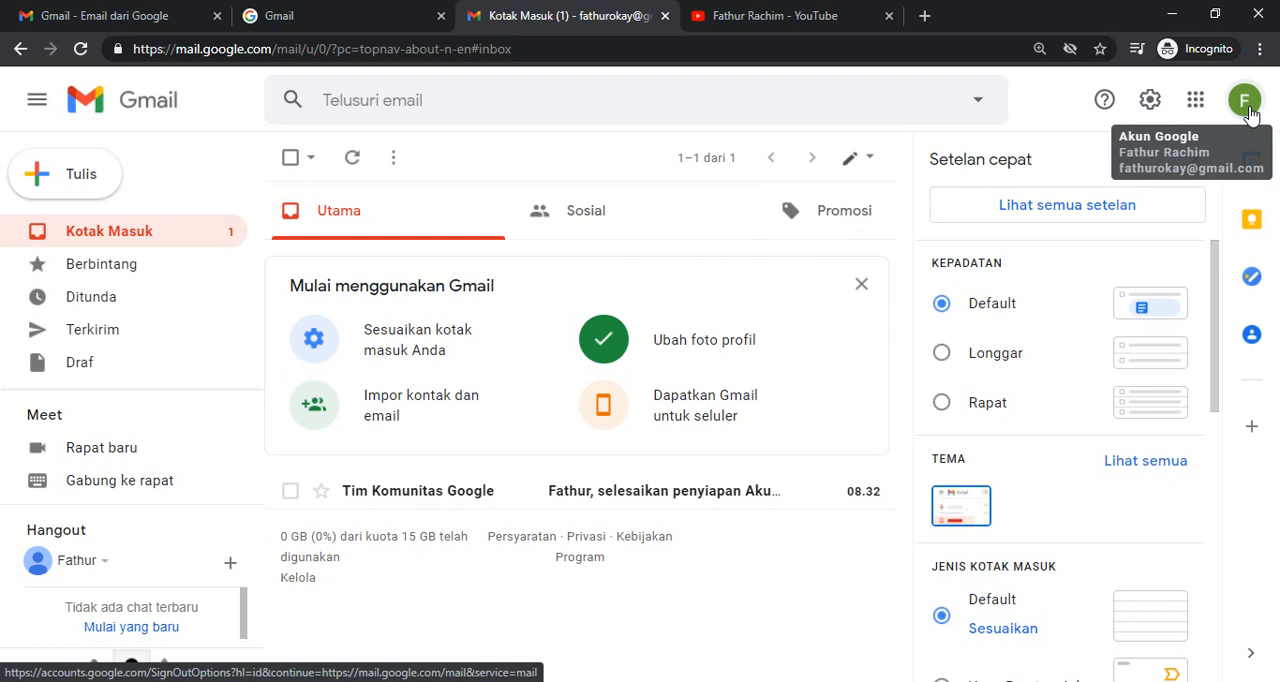
click(931, 22)
text(blo)
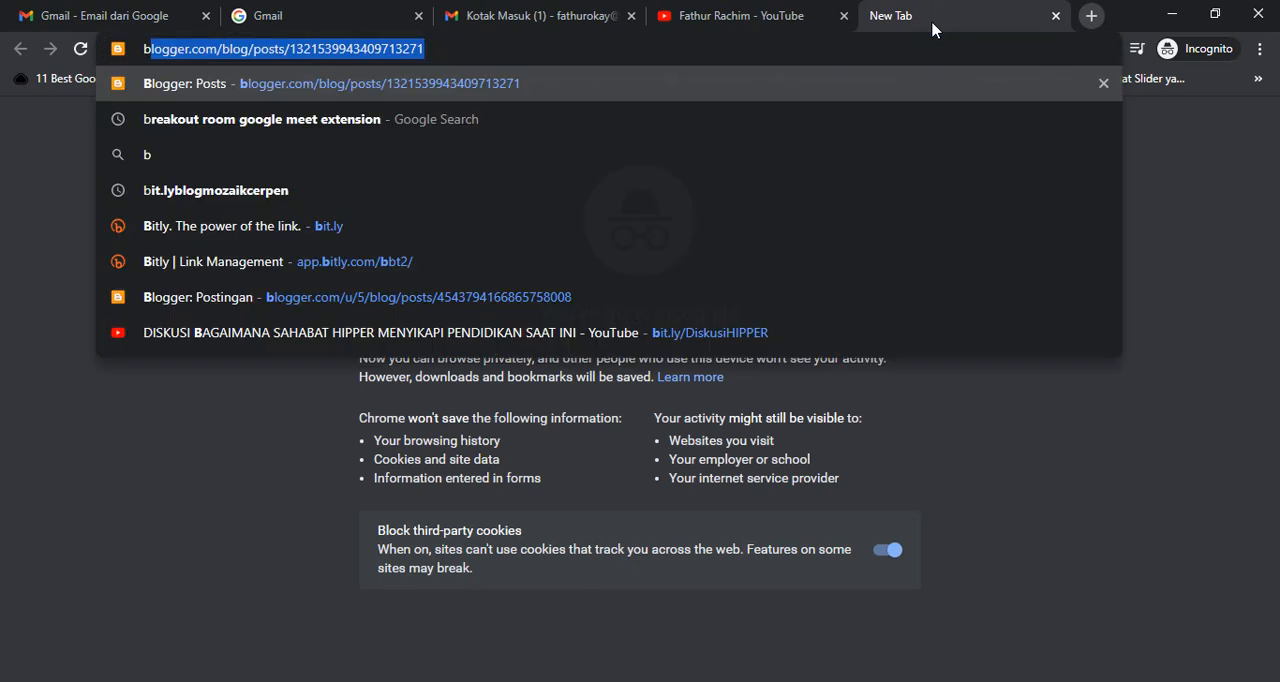
text(gger)
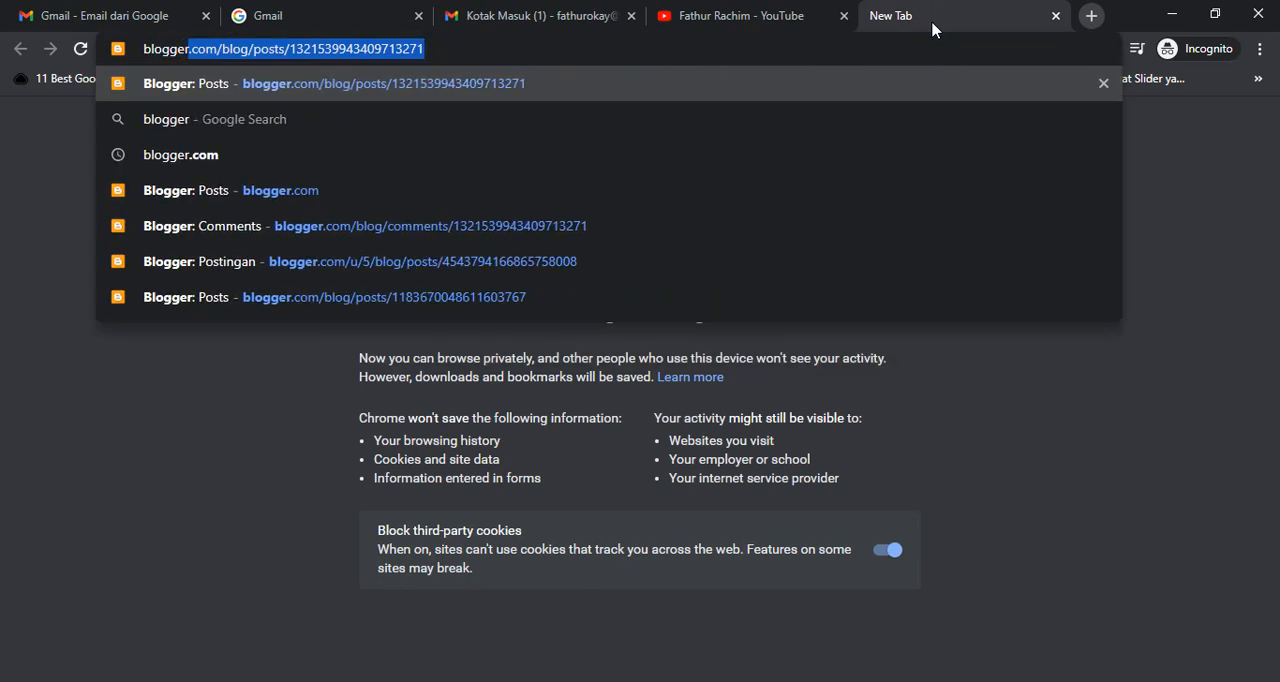
text(.com)
key(Delete)
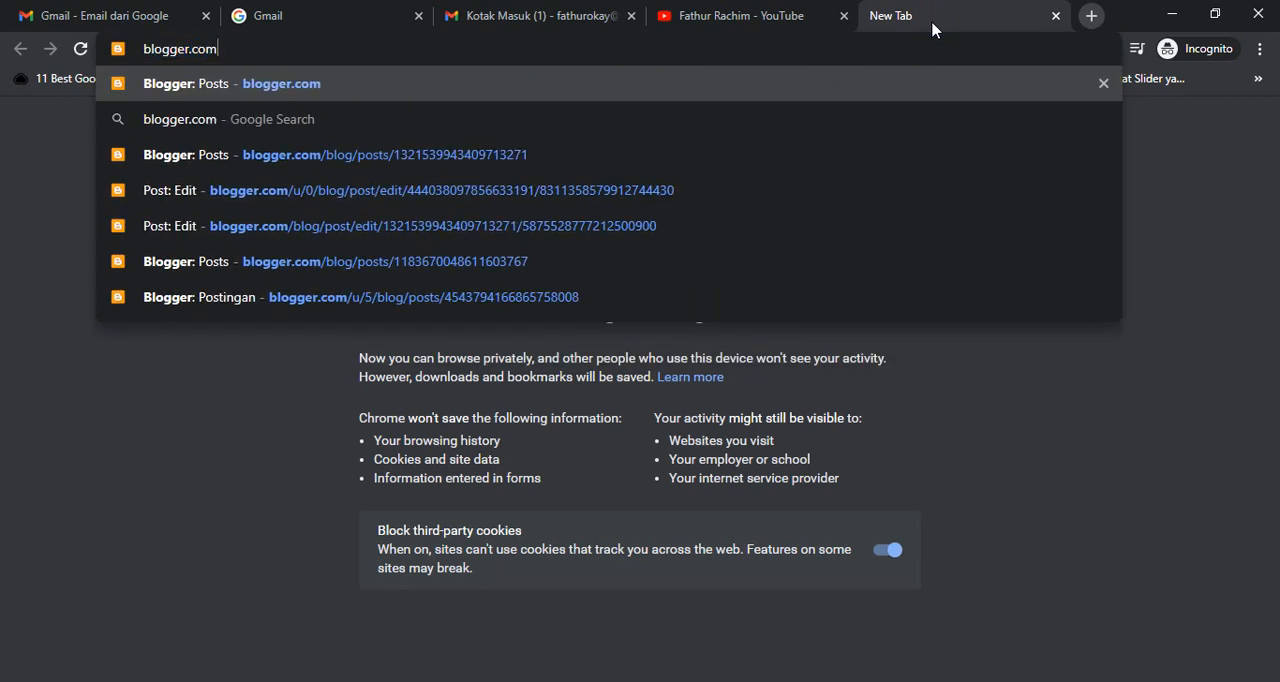
key(Return)
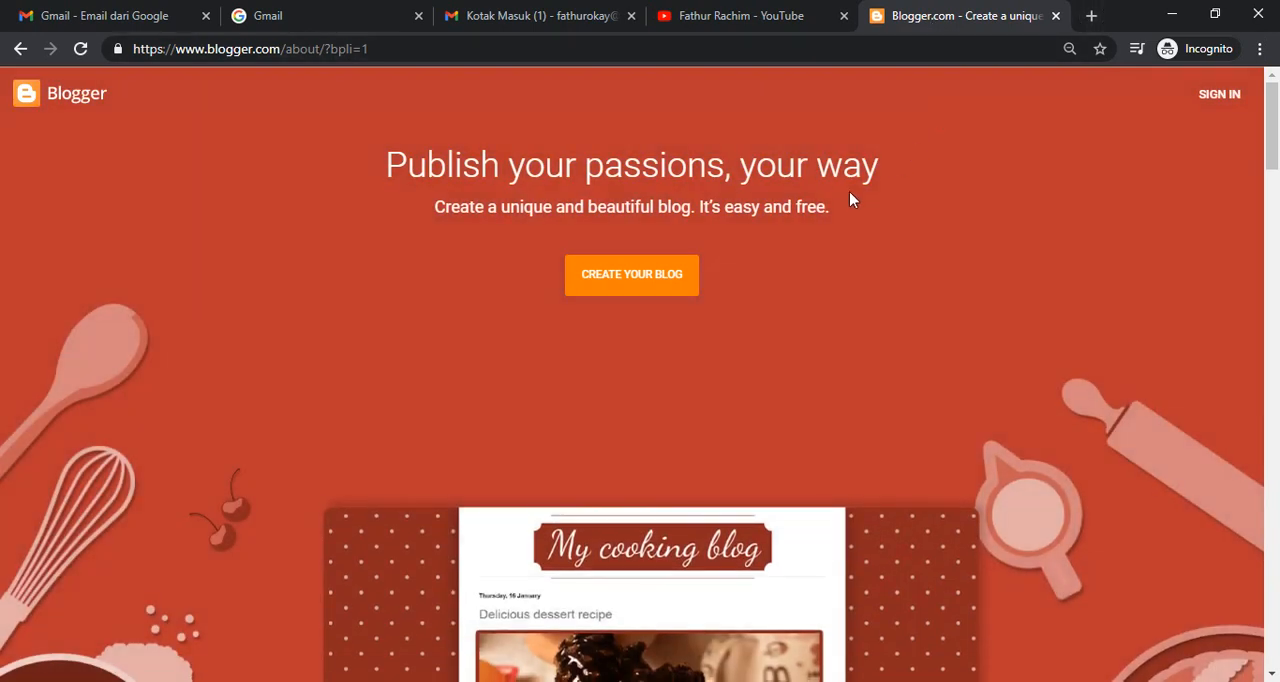
- Start creating a blog, choose the existing Google account and sign in with the account password
click(631, 289)
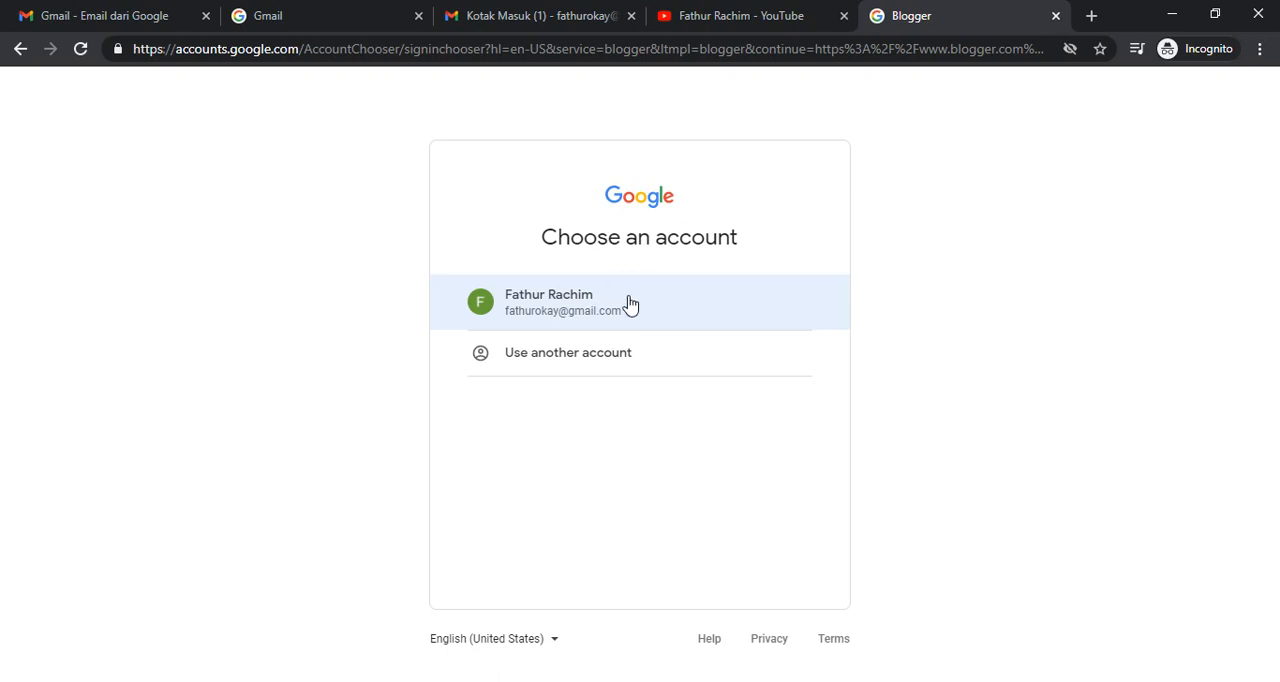
click(630, 300)
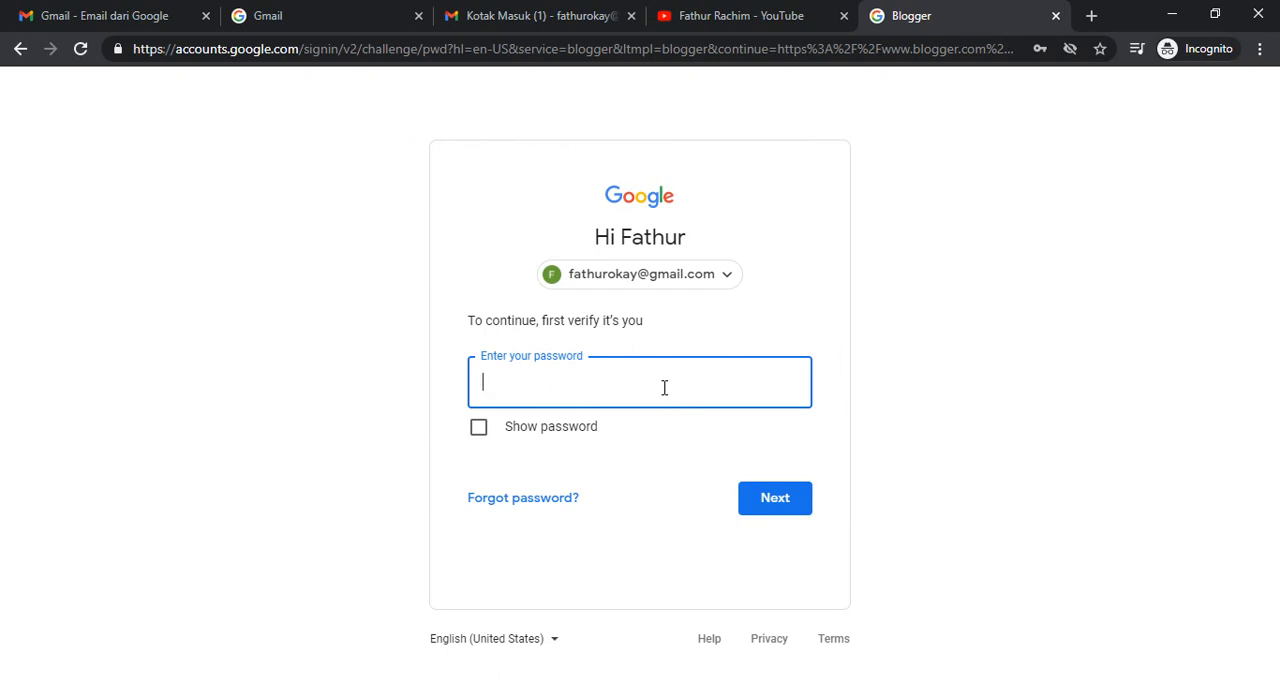
text(•••••••••••)
key(Return)
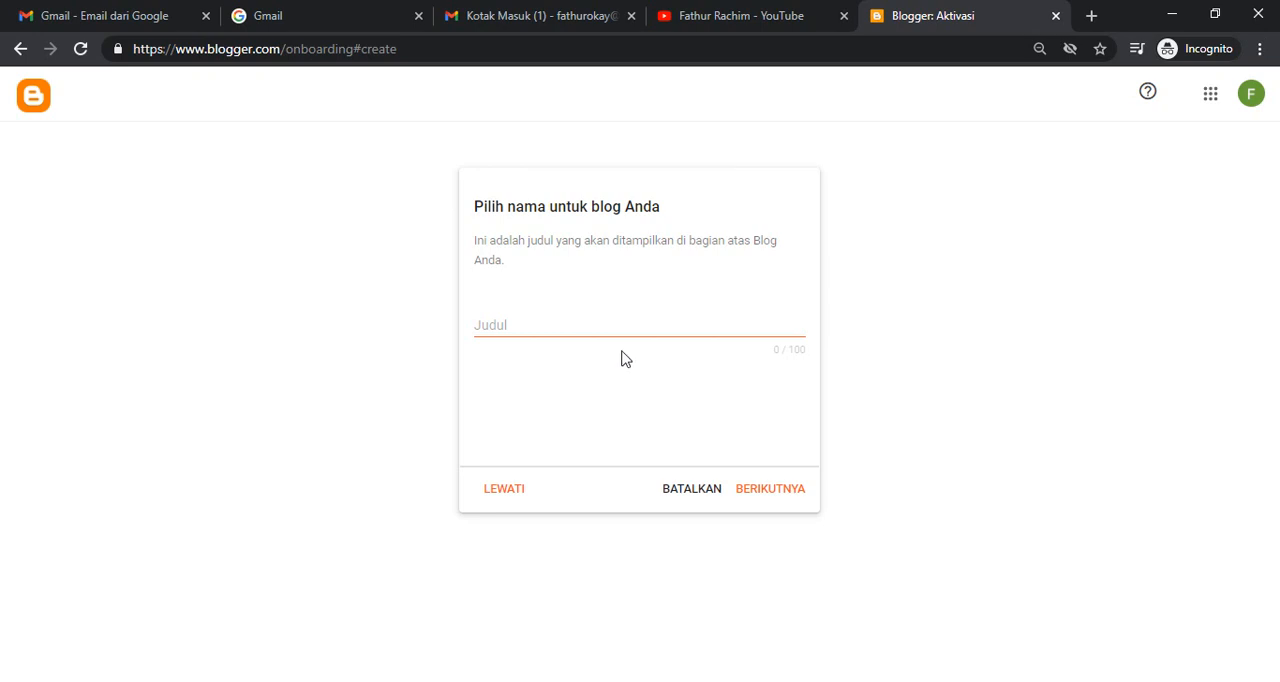
- Title the blog BLOG KEREN ABIS and continue to the URL choice
click(491, 330)
text(BLOG KEREN ABIS)
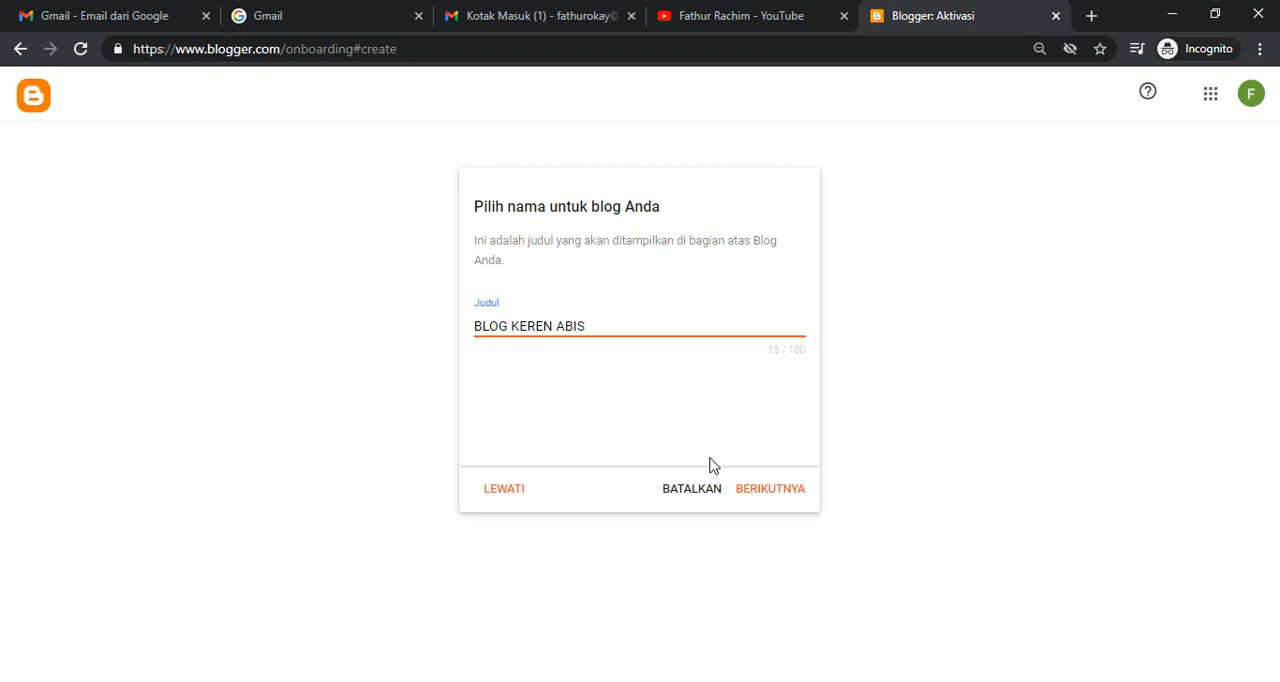
click(768, 490)
- Try blogreceh as the blog's blogspot.com address
click(588, 324)
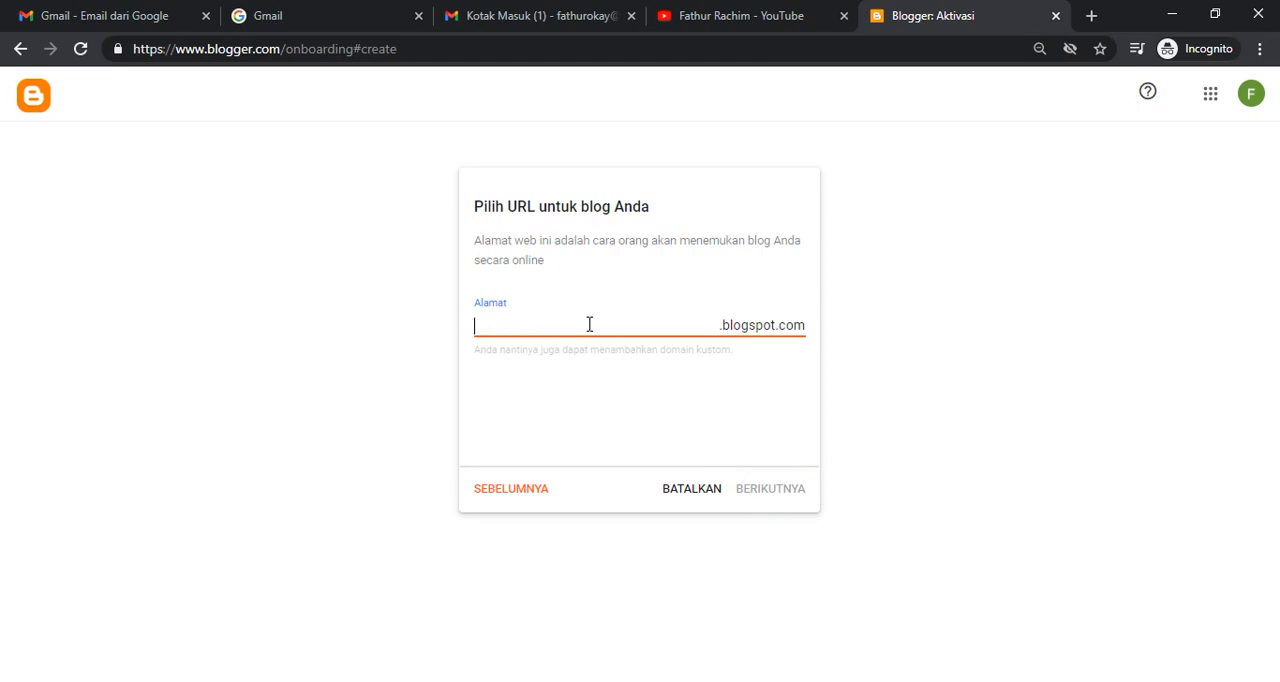
text(blogreceh)
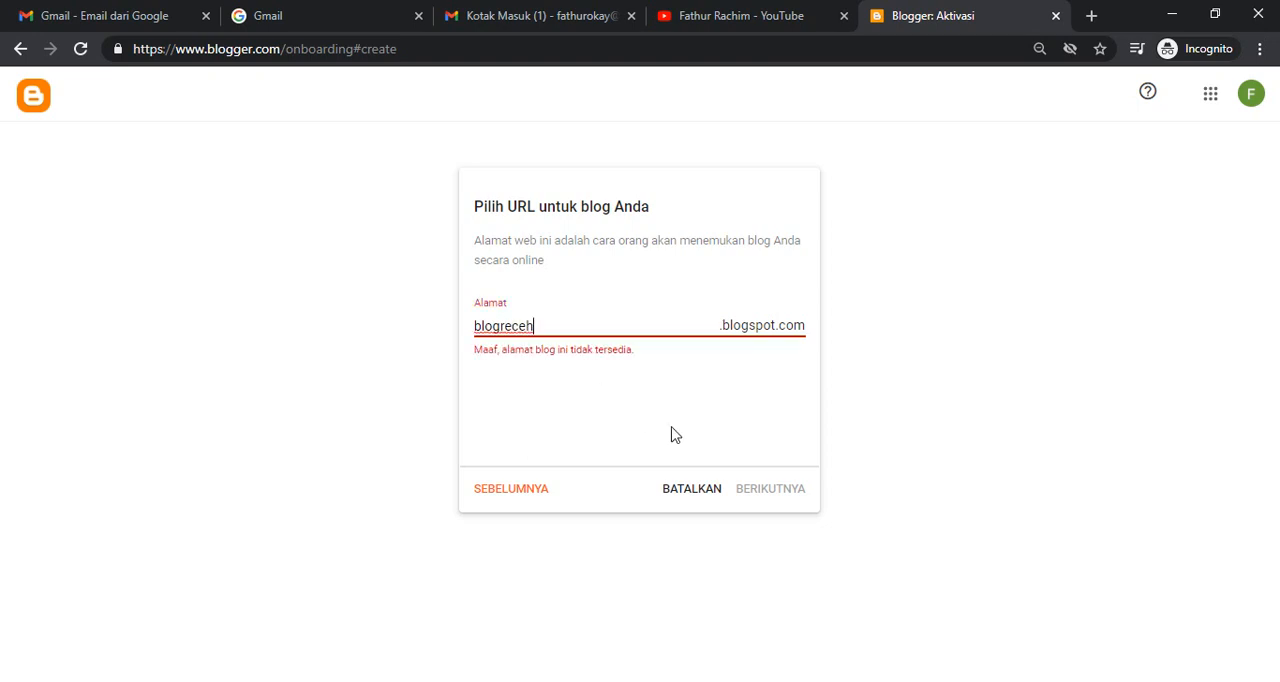
- Try tulisanreceh as the blog address by replacing the word before "receh"
key(Left)
key(Left)
key(Left)
key(shift+Home)
key(BackSpace)
text(tulisan)
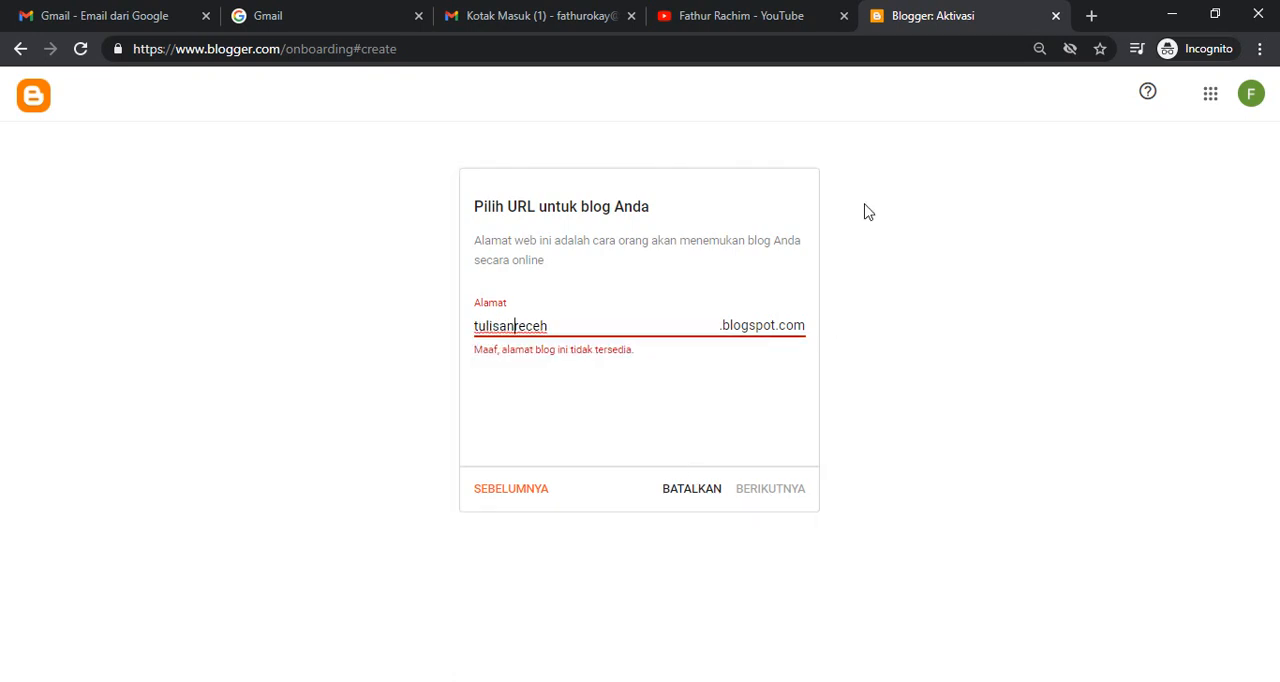
- Replace the blog address with blogkalimantan, written without a space, to test its availability
key(shift+Right)
key(shift+Right)
key(shift+Right)
key(shift+Right)
key(shift+Right)
key(BackSpace)
key(BackSpace)
key(BackSpace)
key(BackSpace)
key(BackSpace)
key(BackSpace)
key(BackSpace)
key(BackSpace)
text(blo)
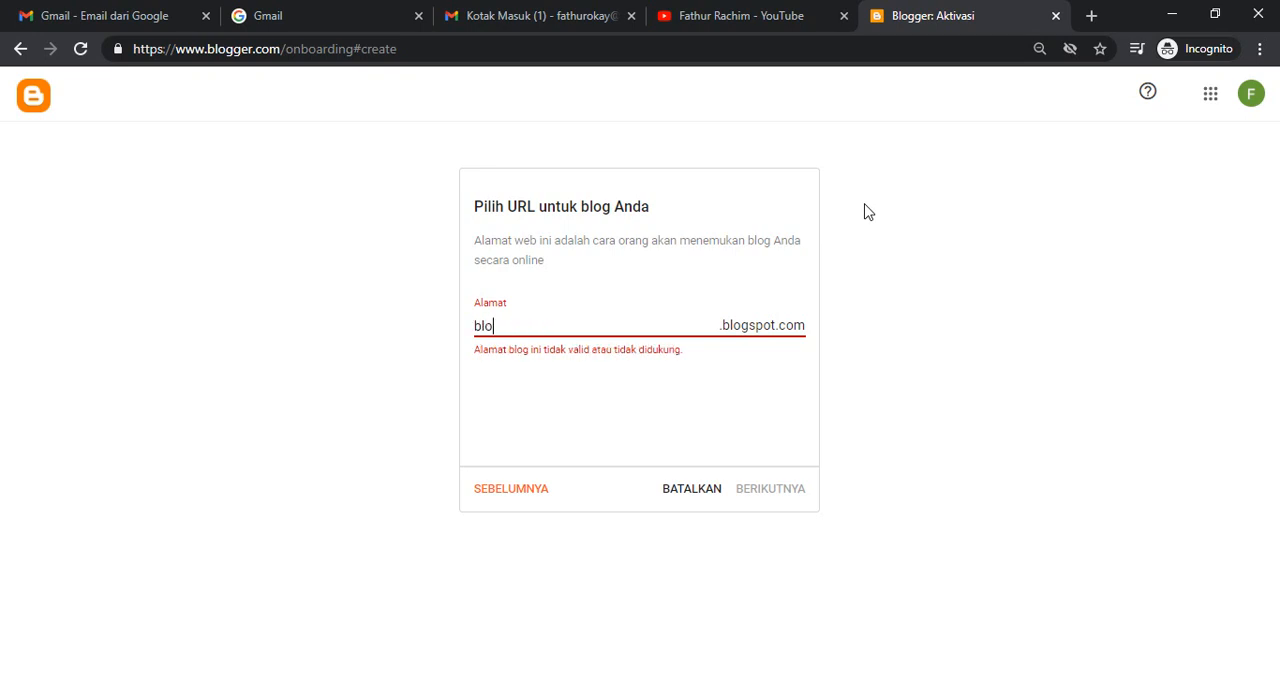
text(g kalimantan)
key(ctrl+Left)
key(BackSpace)
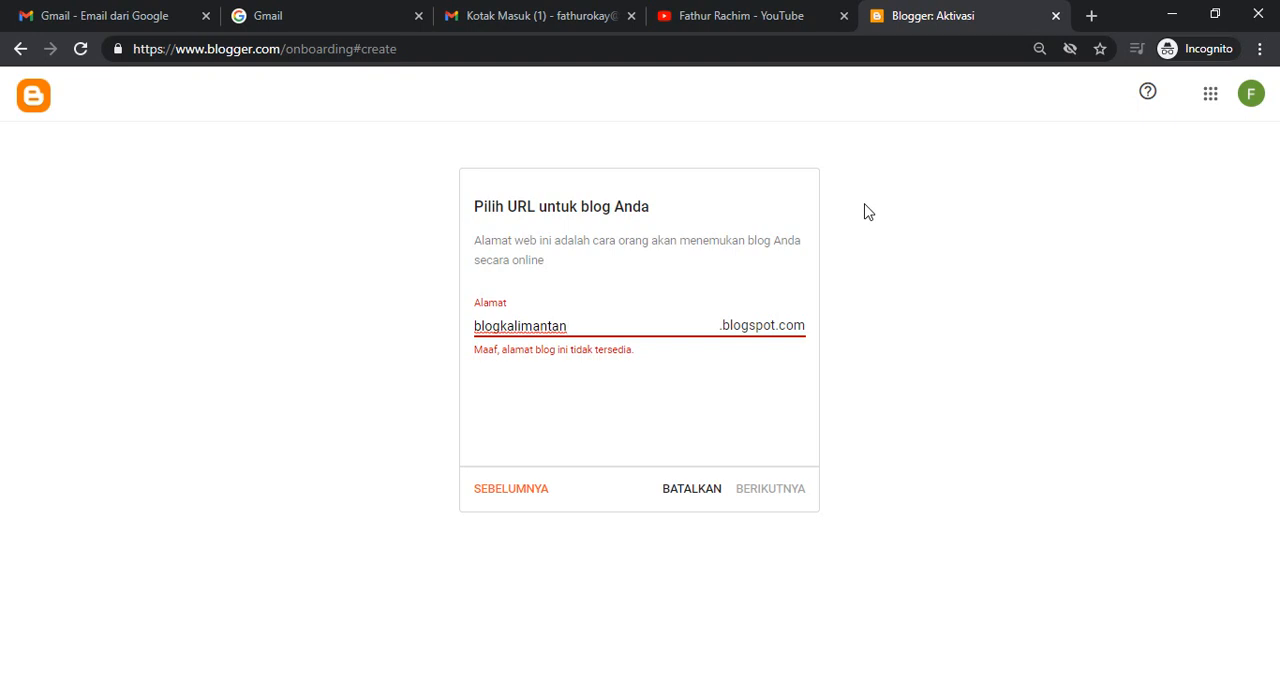
- Replace the blog address with blogmasadepan to test its availability
key(shift+Left)
key(shift+Left)
key(shift+Left)
key(shift+Left)
key(shift+Left)
key(shift+Left)
key(shift+Left)
key(shift+Left)
key(shift+Left)
key(shift+Left)
key(shift+Left)
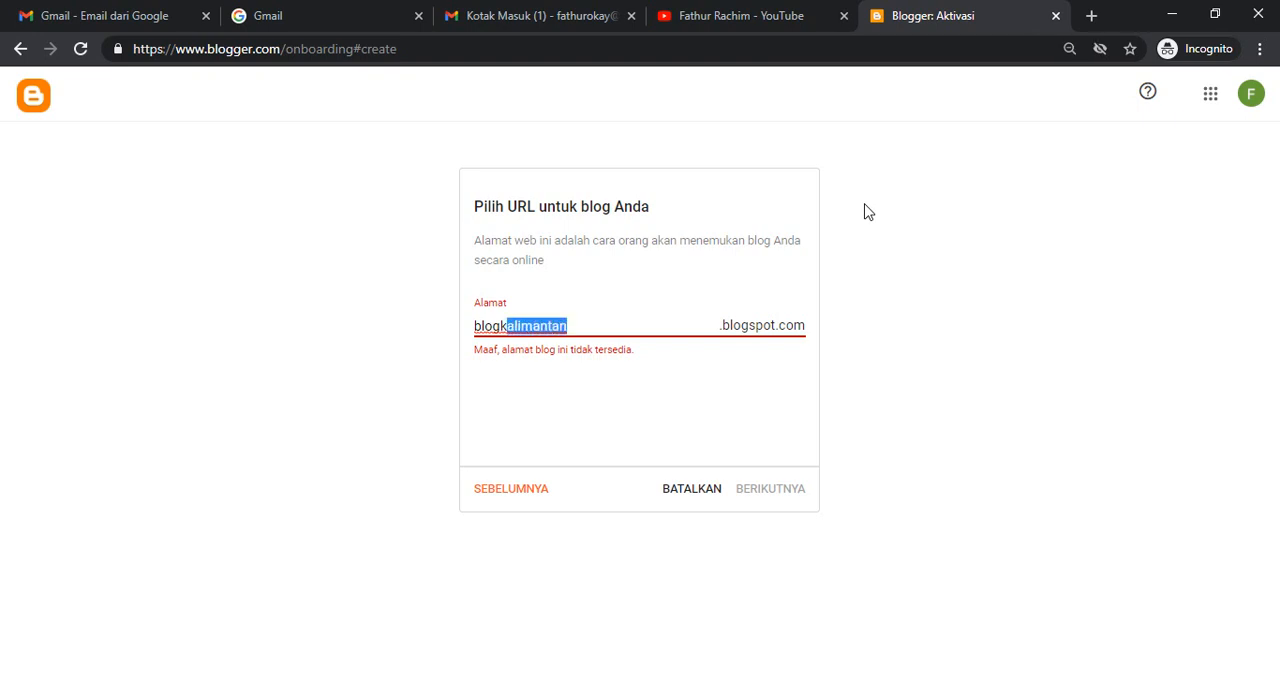
key(shift+Left)
key(shift+Left)
key(shift+Left)
text(bl)
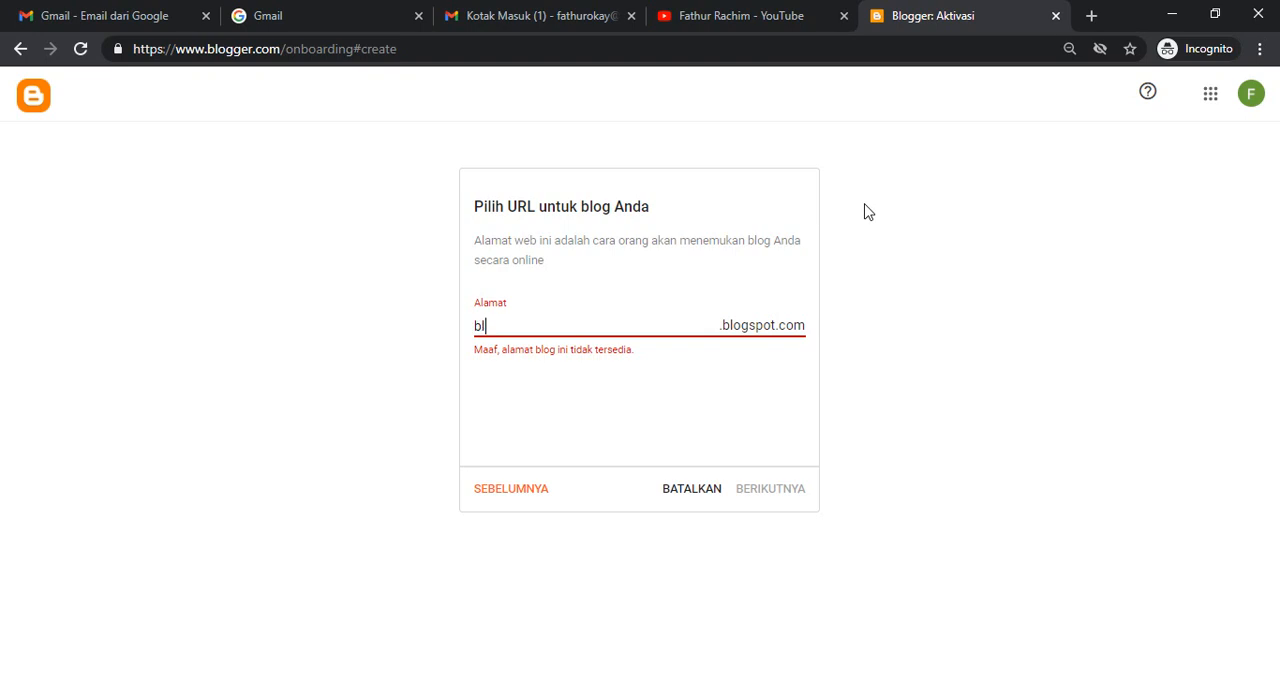
text(ogmasadepan)
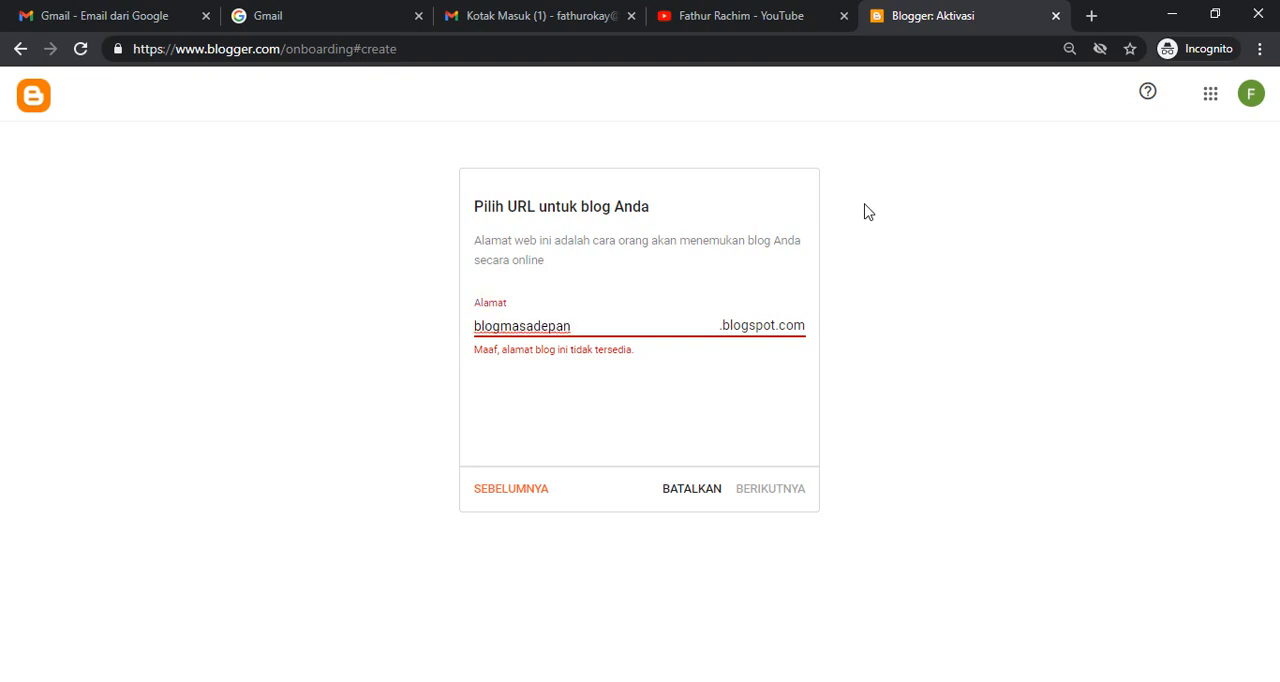
- Set the blog address to tulisanrecehsekali, review it once more and proceed to the display name
key(shift+Left)
key(shift+Left)
key(shift+Left)
key(shift+Left)
key(shift+Left)
key(shift+Left)
key(shift+Left)
key(shift+Left)
key(Left)
key(Left)
key(shift+Left)
key(BackSpace)
key(BackSpace)
key(BackSpace)
key(BackSpace)
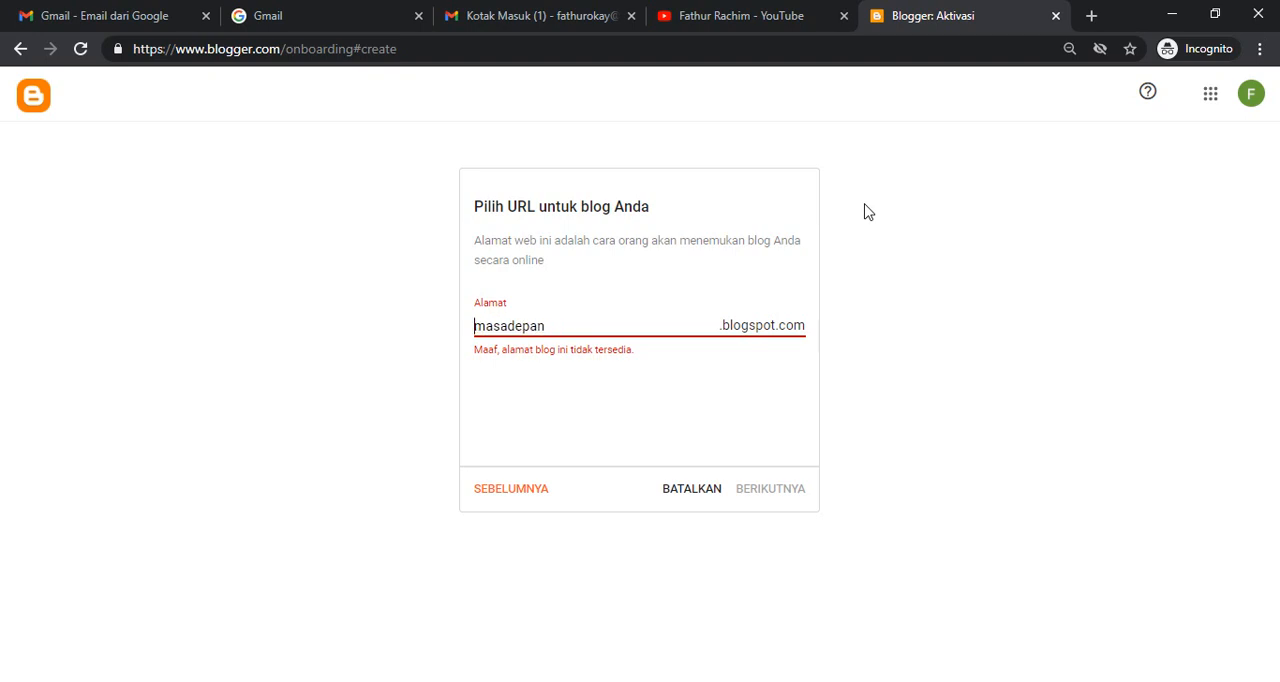
key(shift+Right)
key(shift+Right)
key(shift+Right)
key(shift+Right)
key(shift+Right)
key(shift+Right)
key(shift+Right)
key(shift+Right)
key(shift+Right)
key(BackSpace)
text(tulisanreceh)
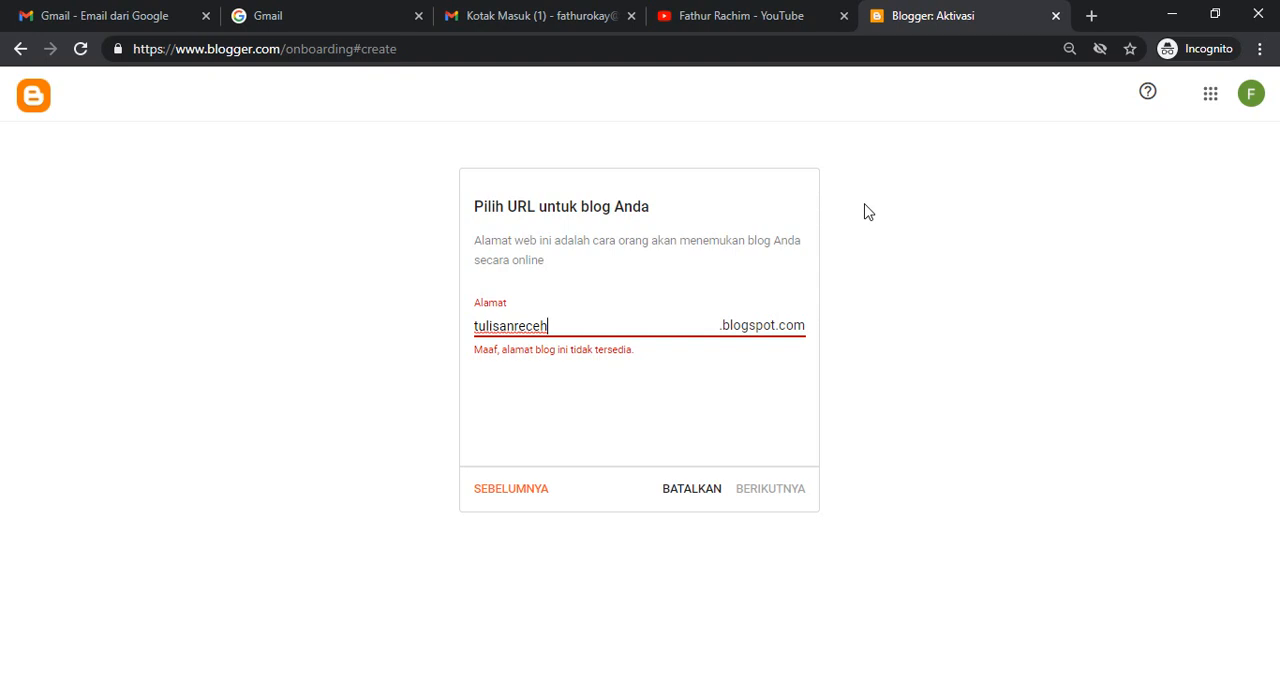
text(sekali)
click(777, 491)
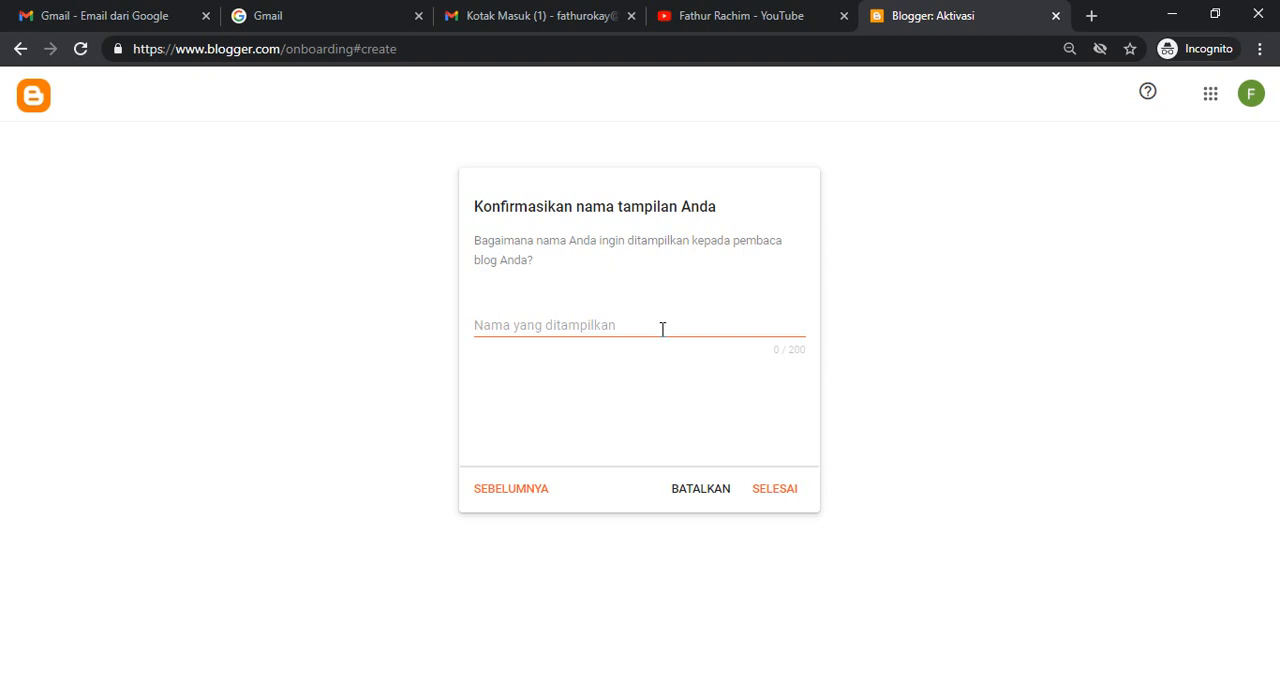
click(538, 490)
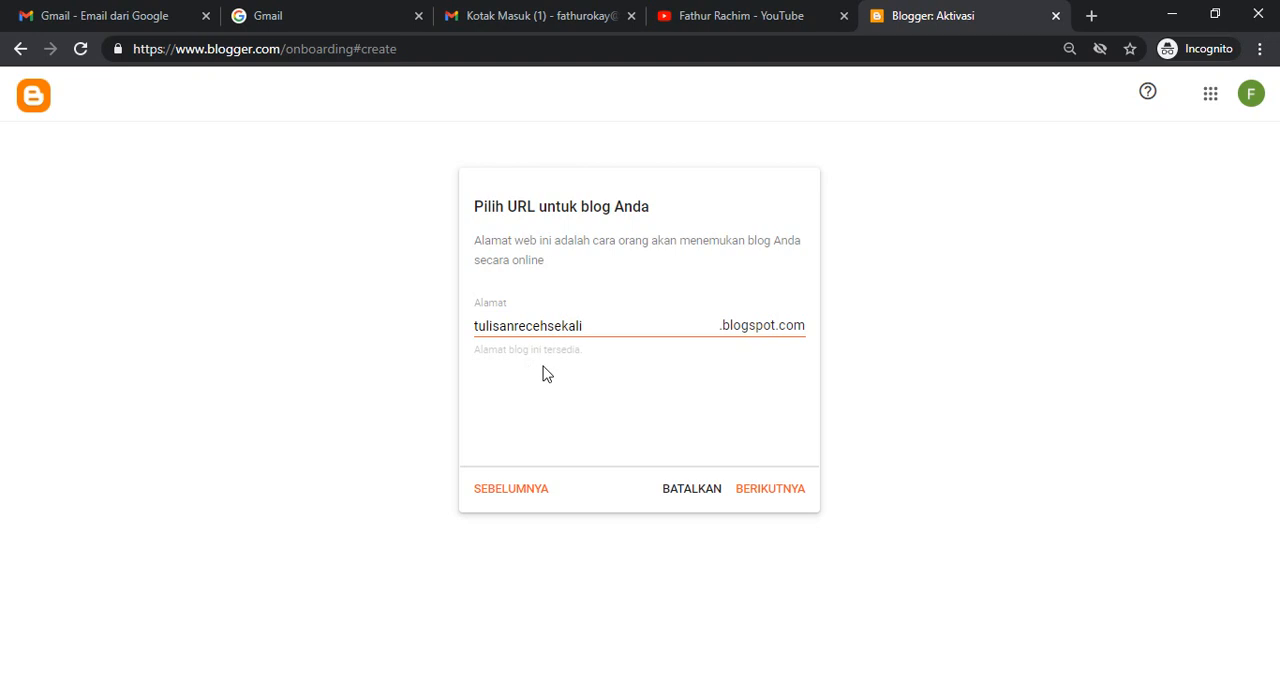
click(770, 490)
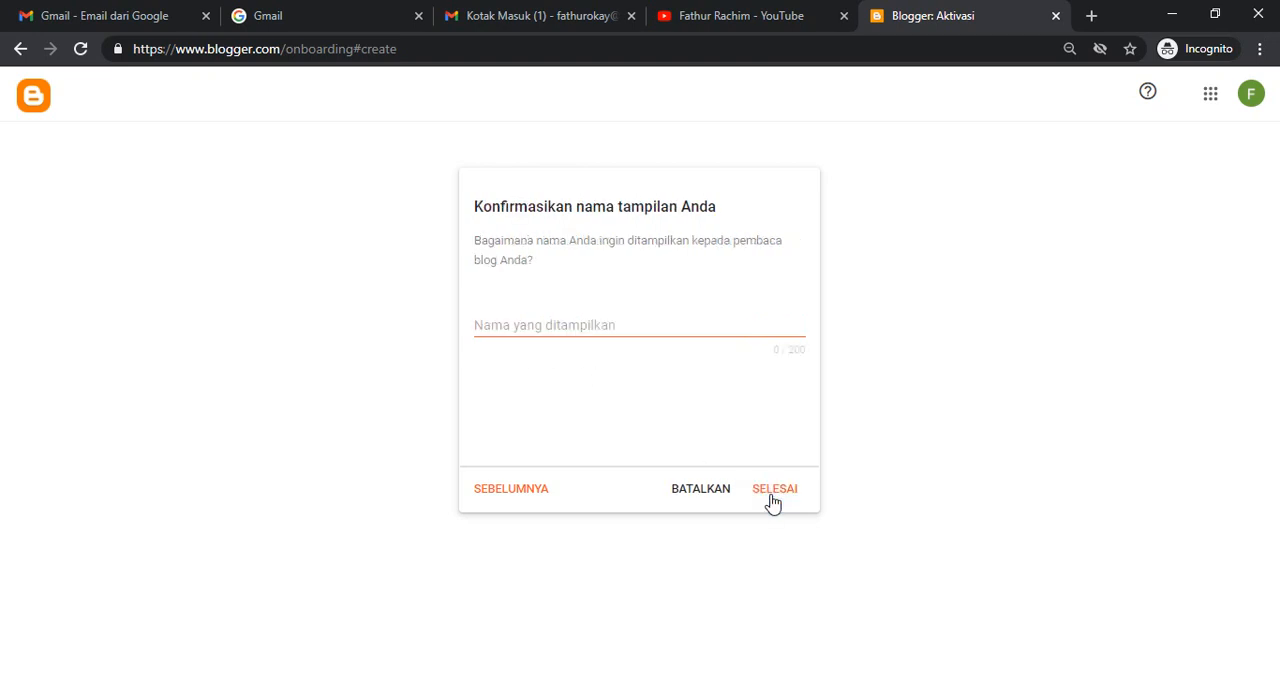
- Enter the author's full name as the display name and finish creating the blog
click(553, 326)
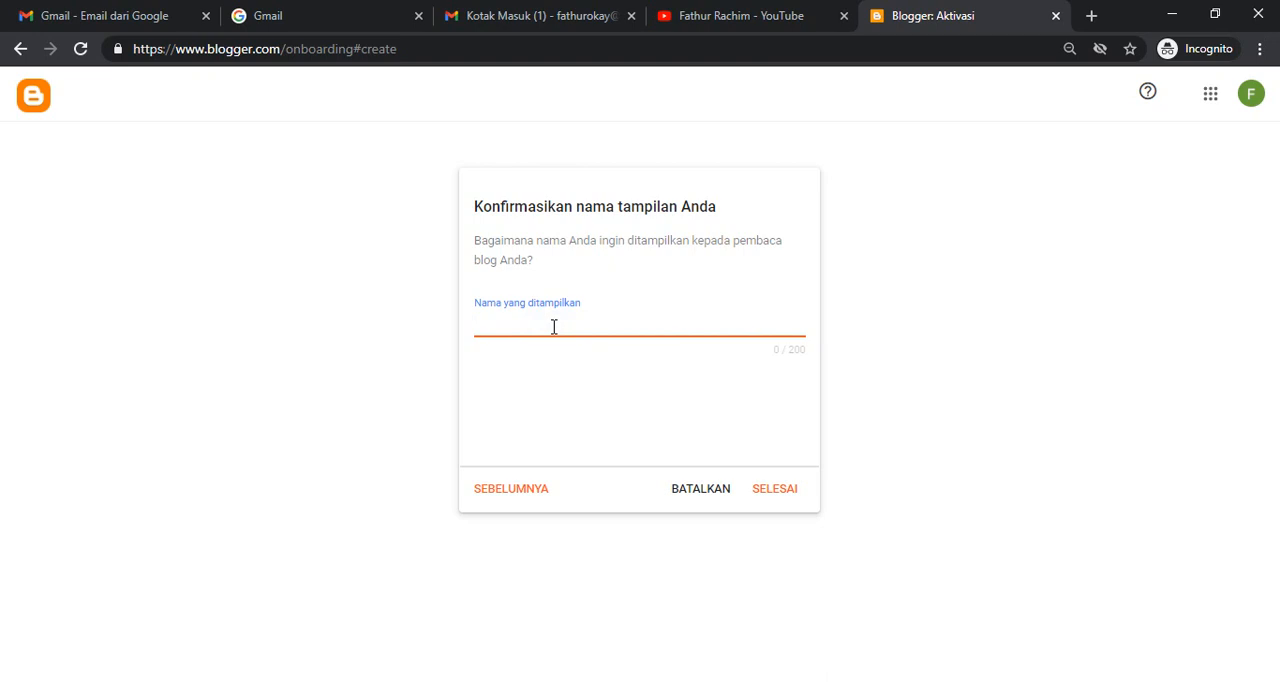
text(Gue)
key(ctrl+a)
text(Fathur Rachim)
click(774, 489)
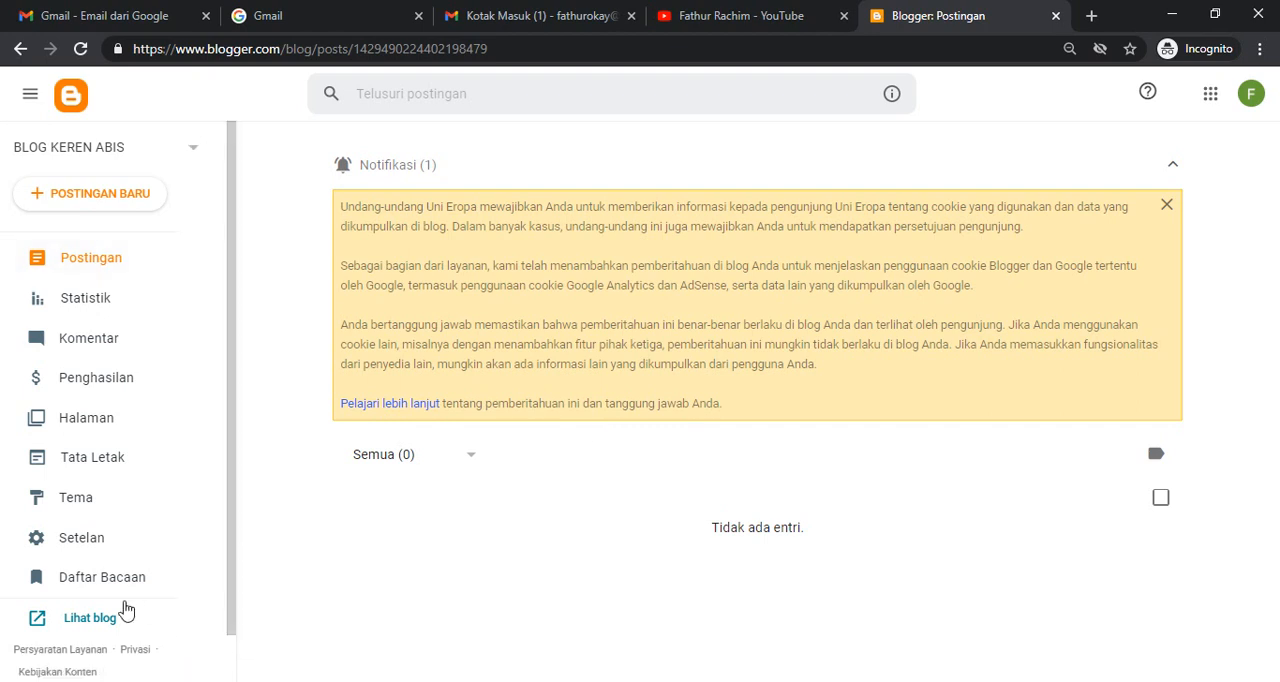
- View the new blog's public page and its web address, and close that page
click(83, 622)
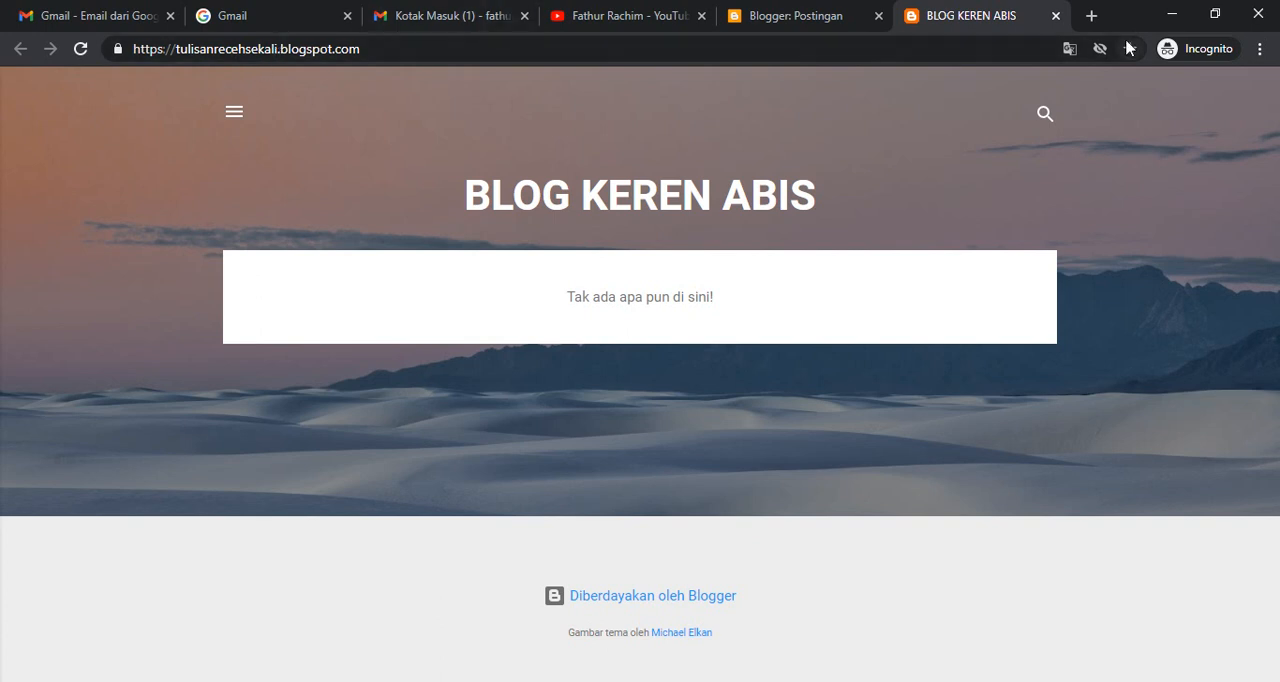
click(580, 44)
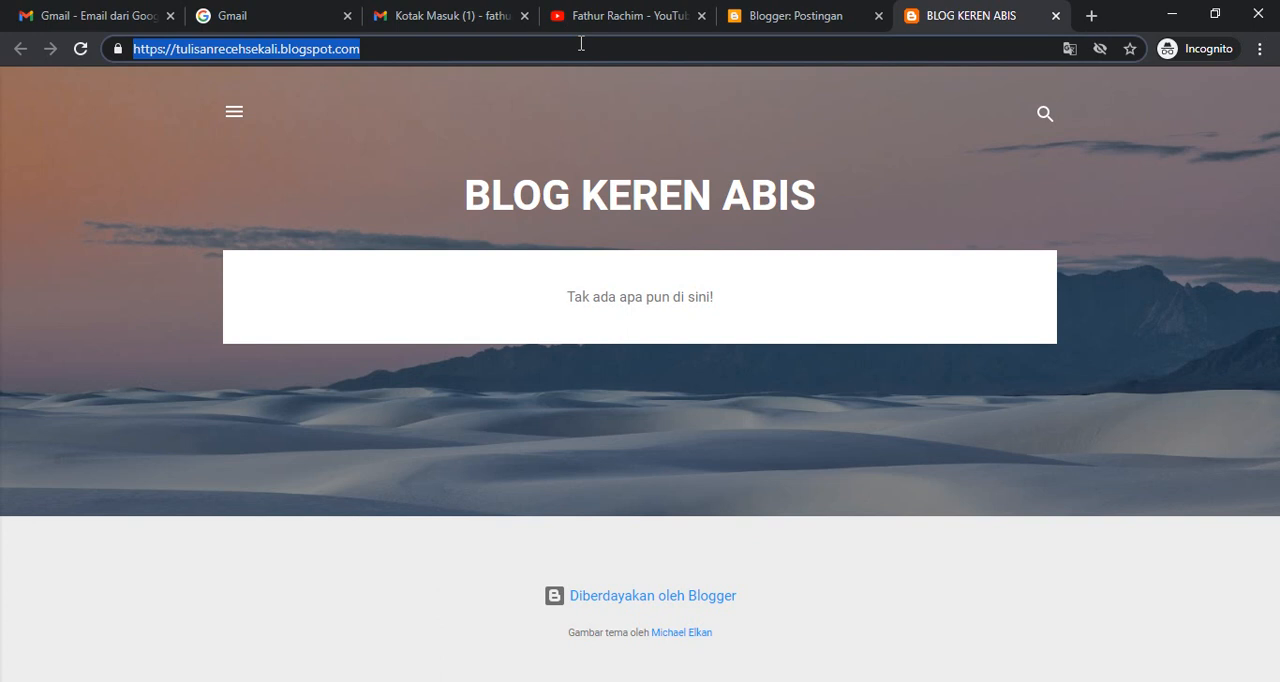
click(1056, 18)
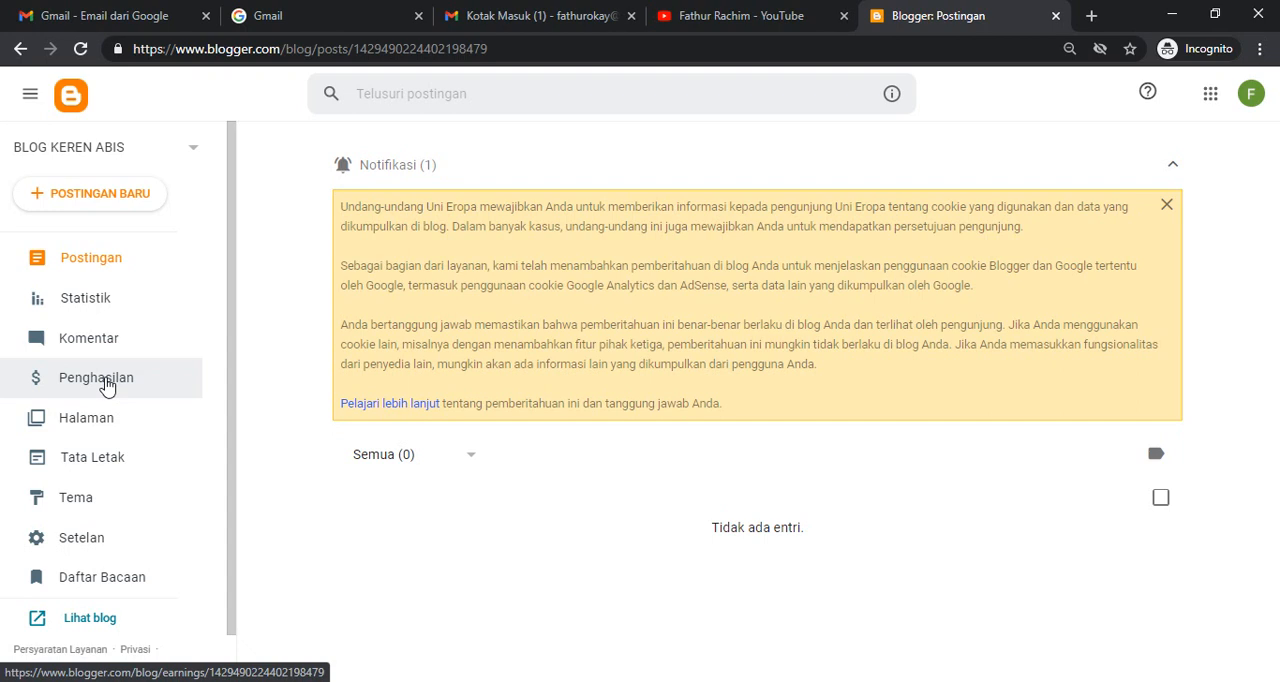
- Open the blog's earnings page (Penghasilan) and examine the AdSense monetisation section
click(105, 380)
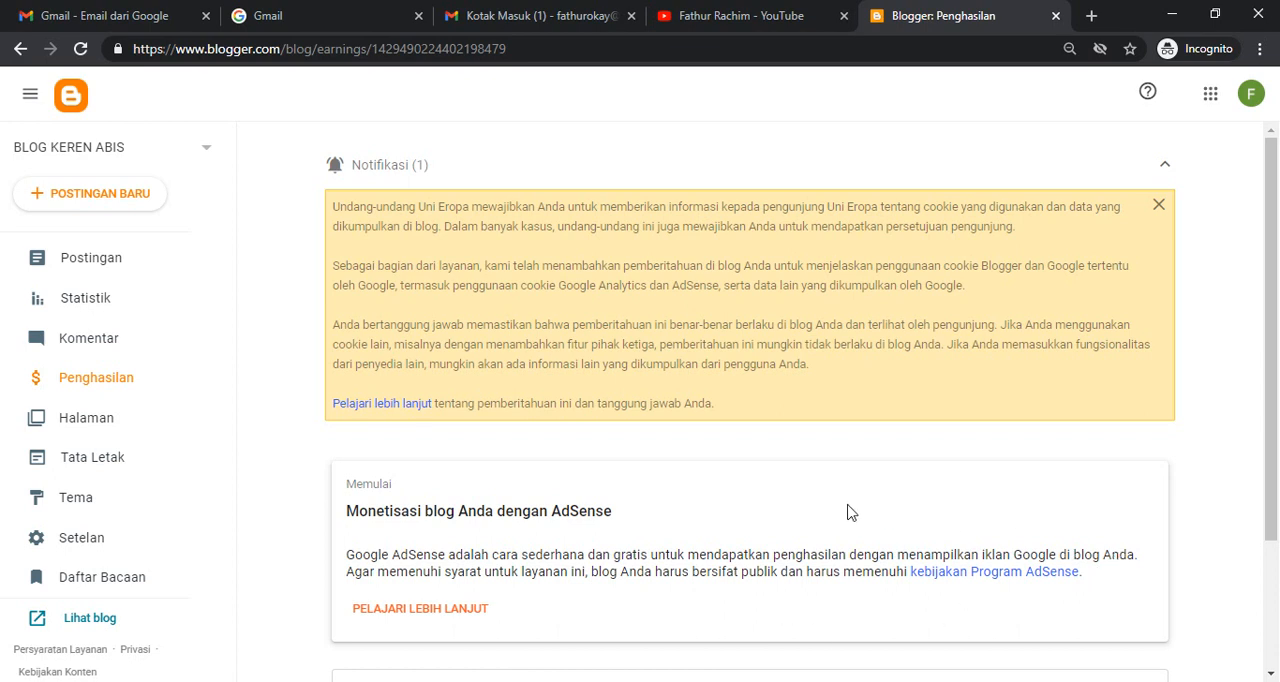
triple_click(1276, 386)
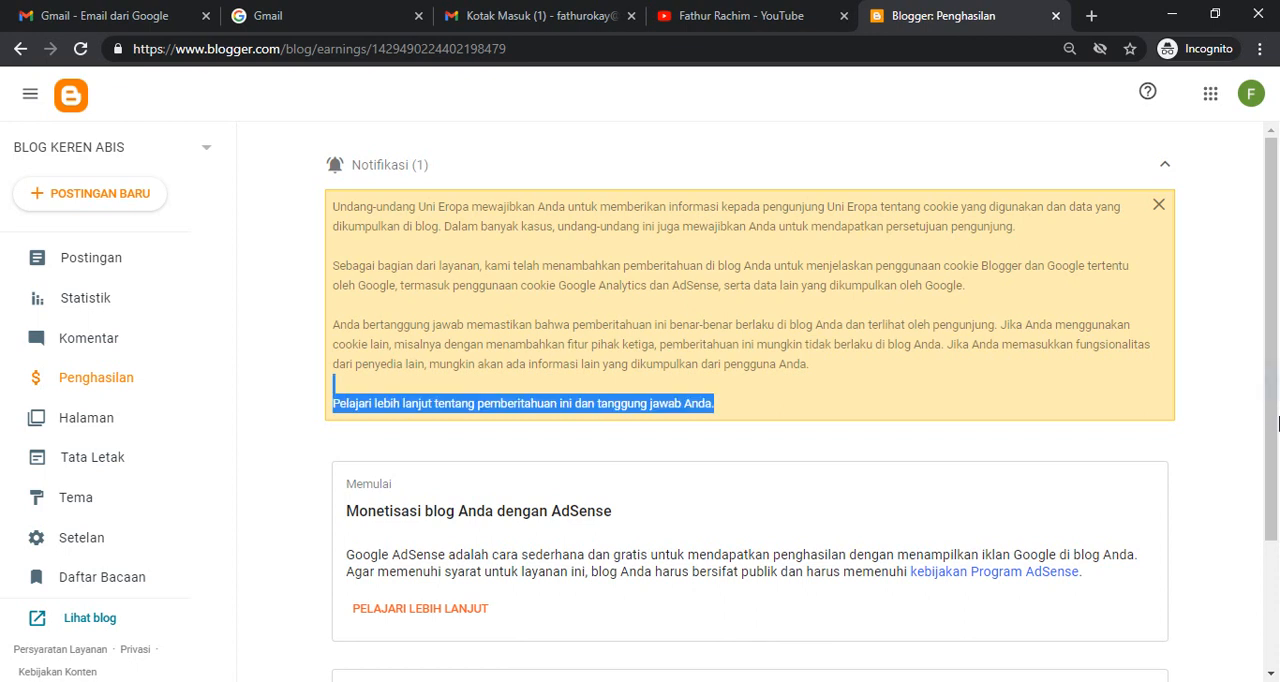
click(1240, 383)
drag(1272, 388, 1277, 443)
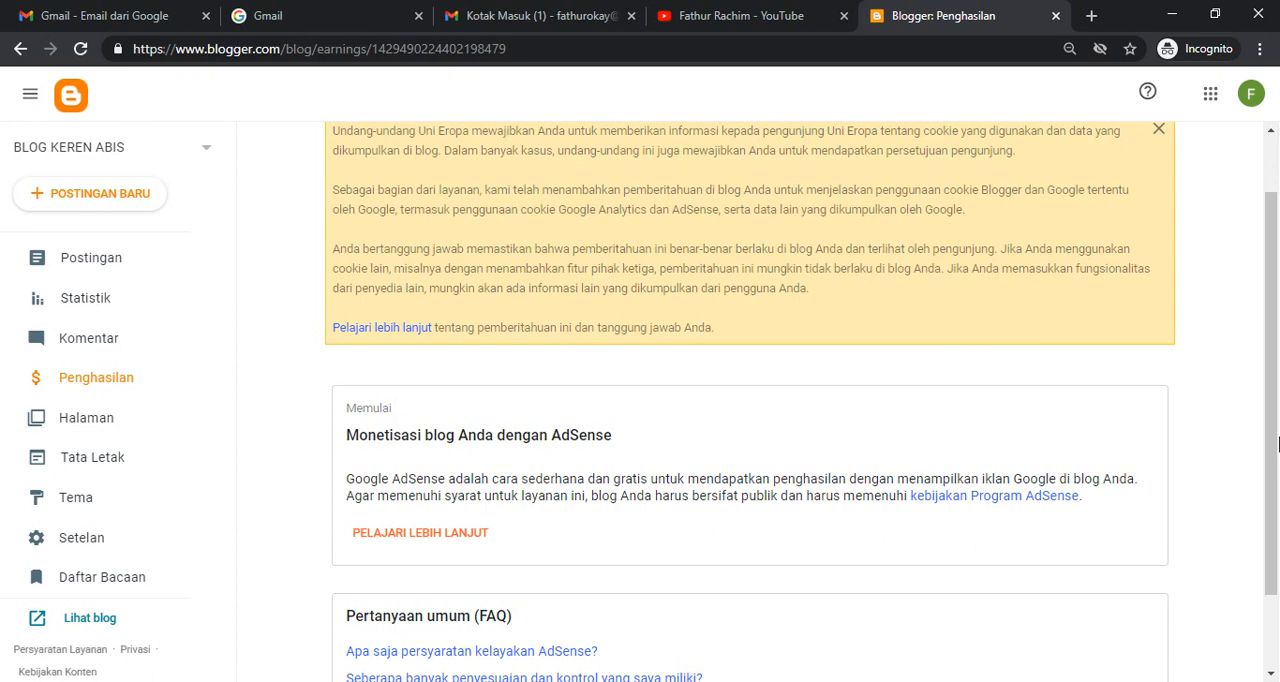
- Open the author's existing personal website in a new tab to view an example blog showing ads
click(1091, 16)
text(fathur)
key(Return)
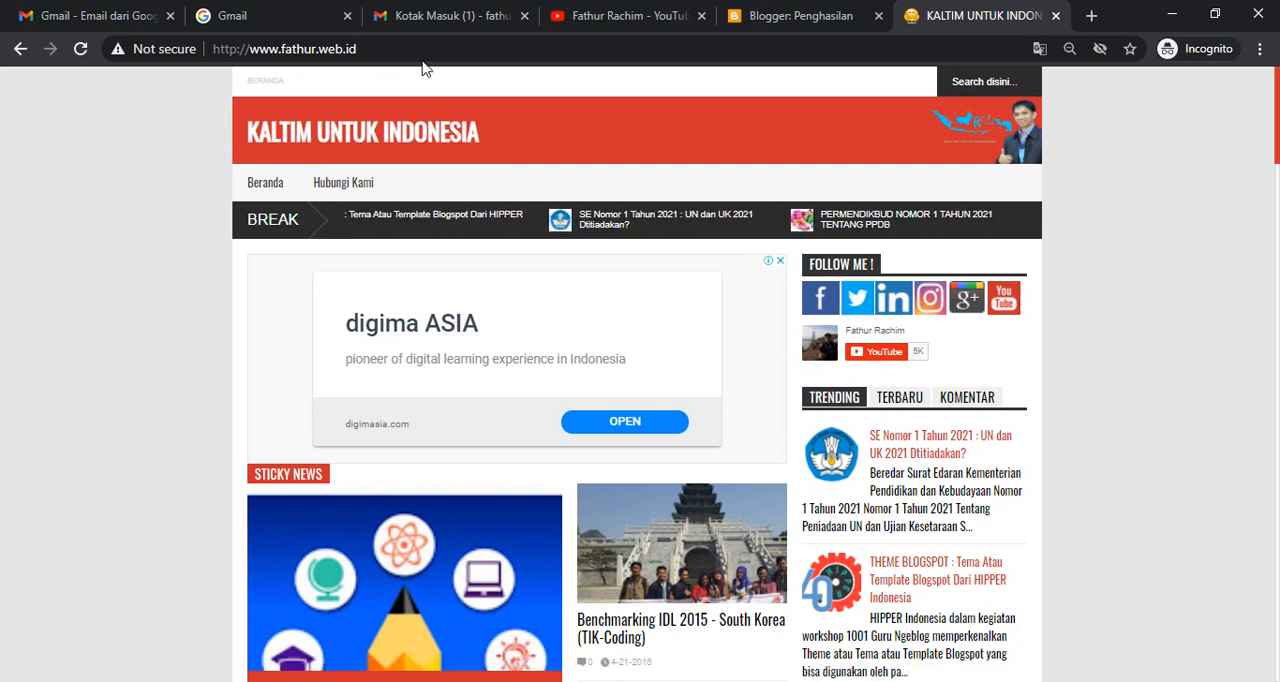
- Return to the Blogger earnings page, open the AdSense details and read the eligibility requirements
click(759, 28)
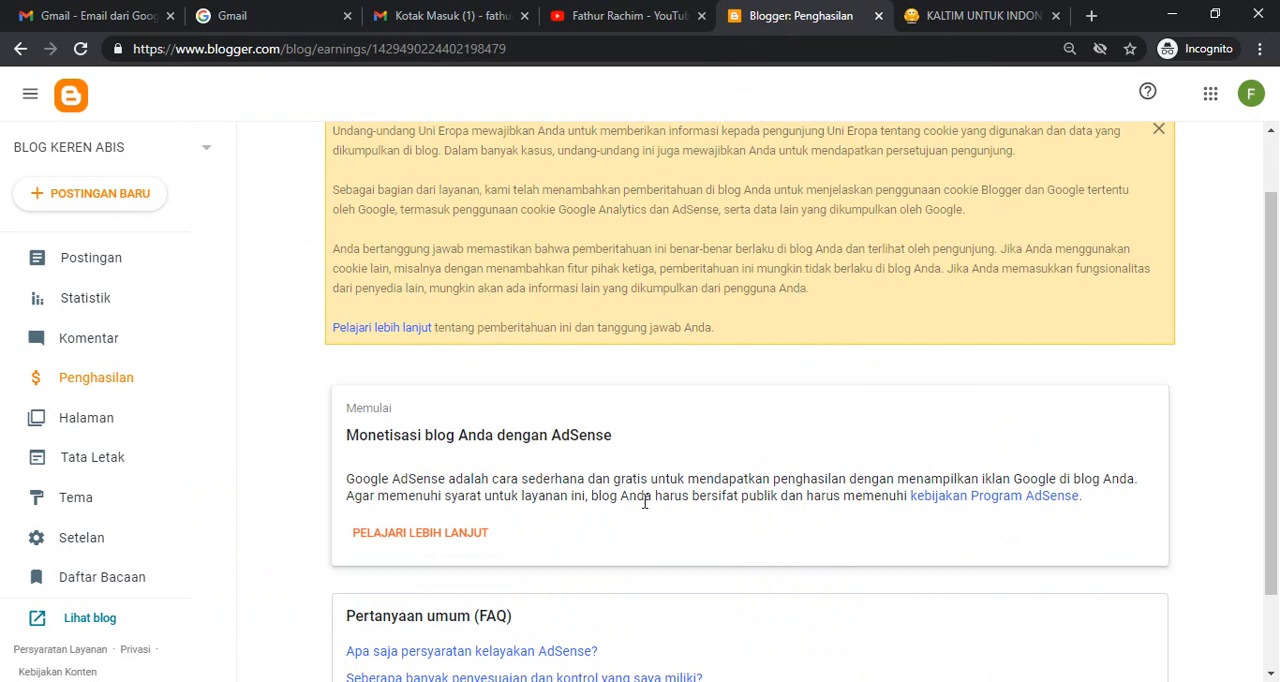
click(427, 540)
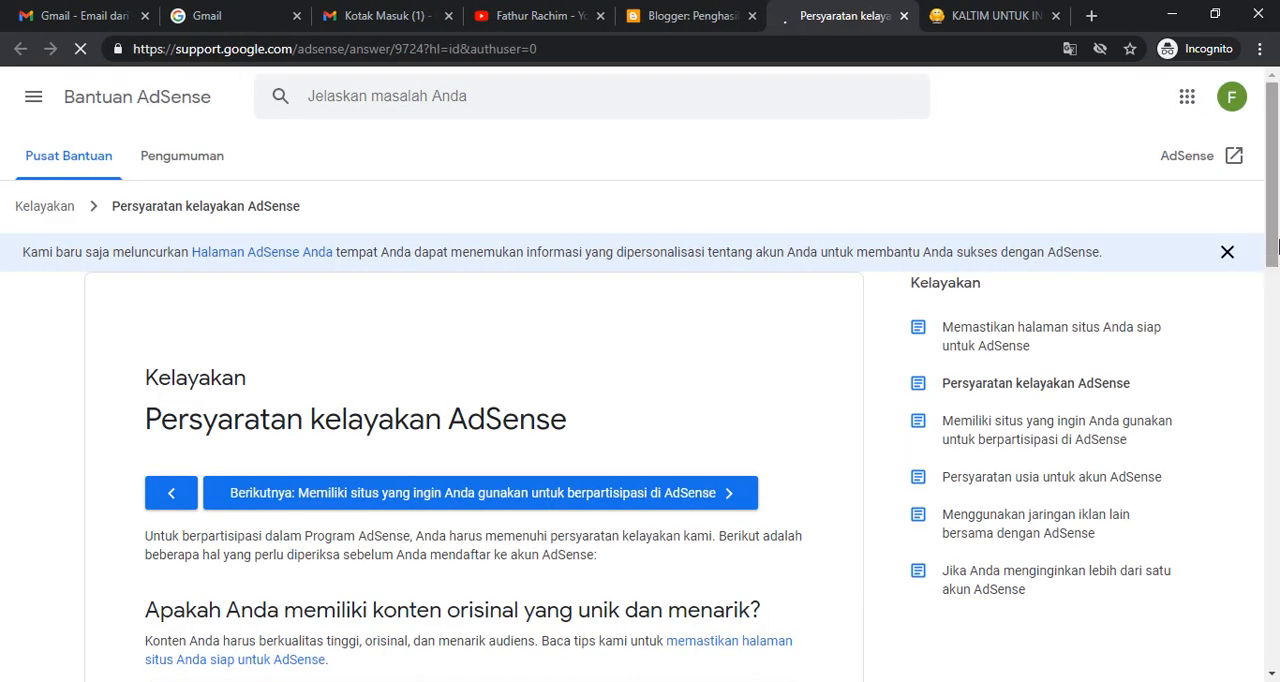
drag(1274, 172, 1276, 232)
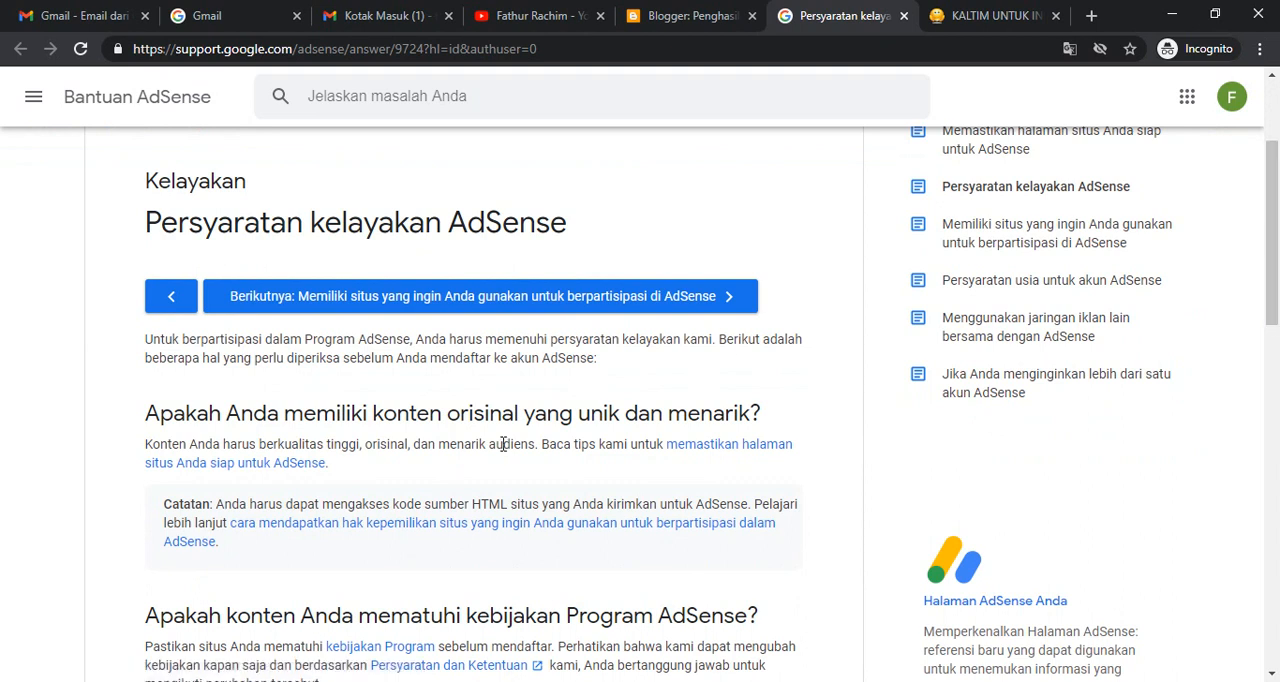
drag(1276, 247, 1276, 308)
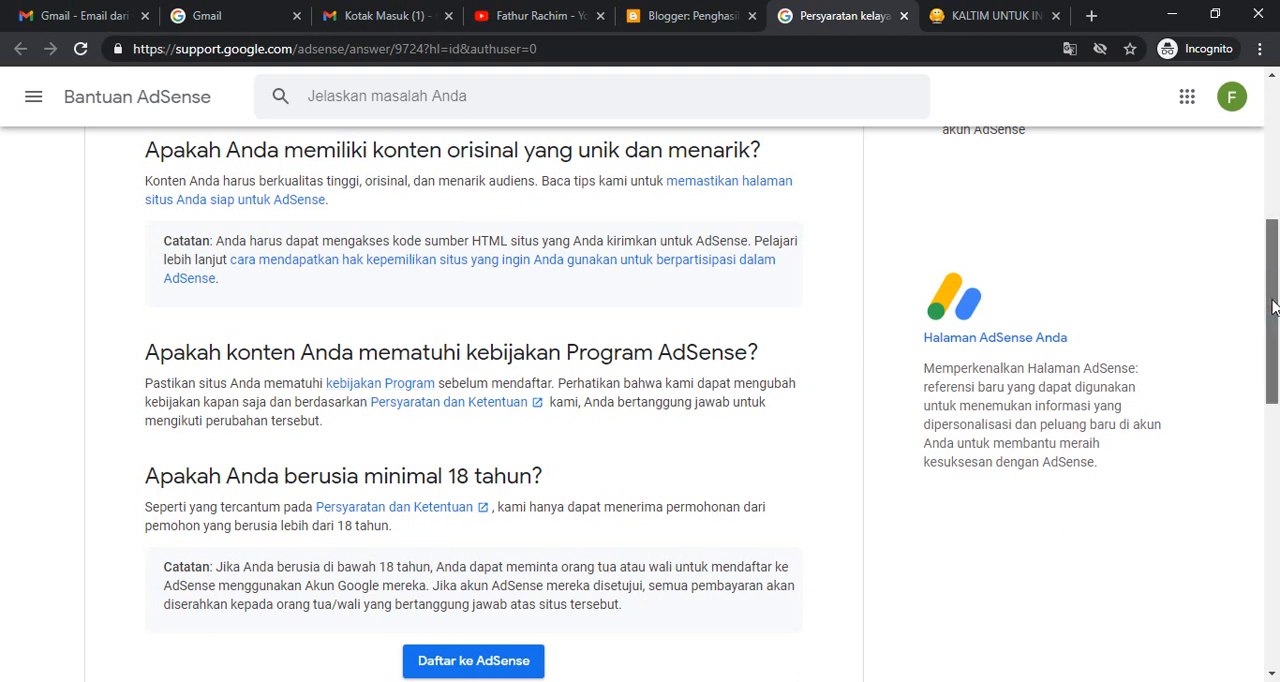
drag(1276, 308, 1268, 267)
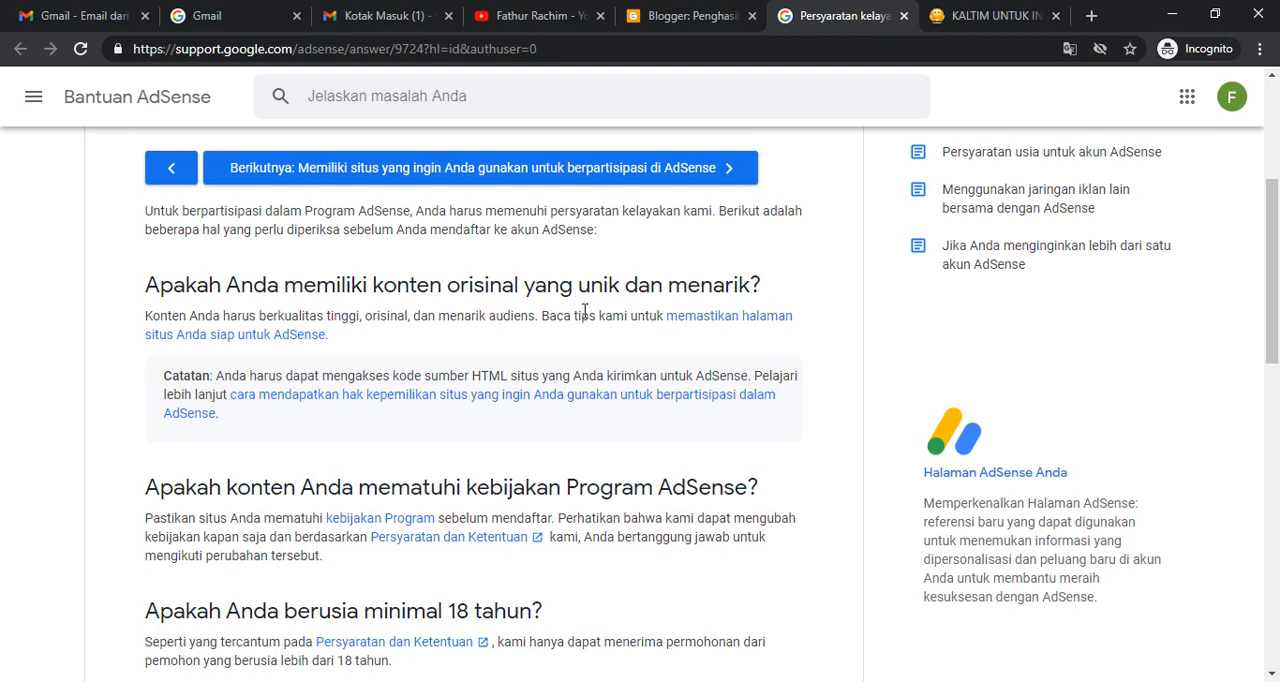
drag(1272, 221, 1272, 366)
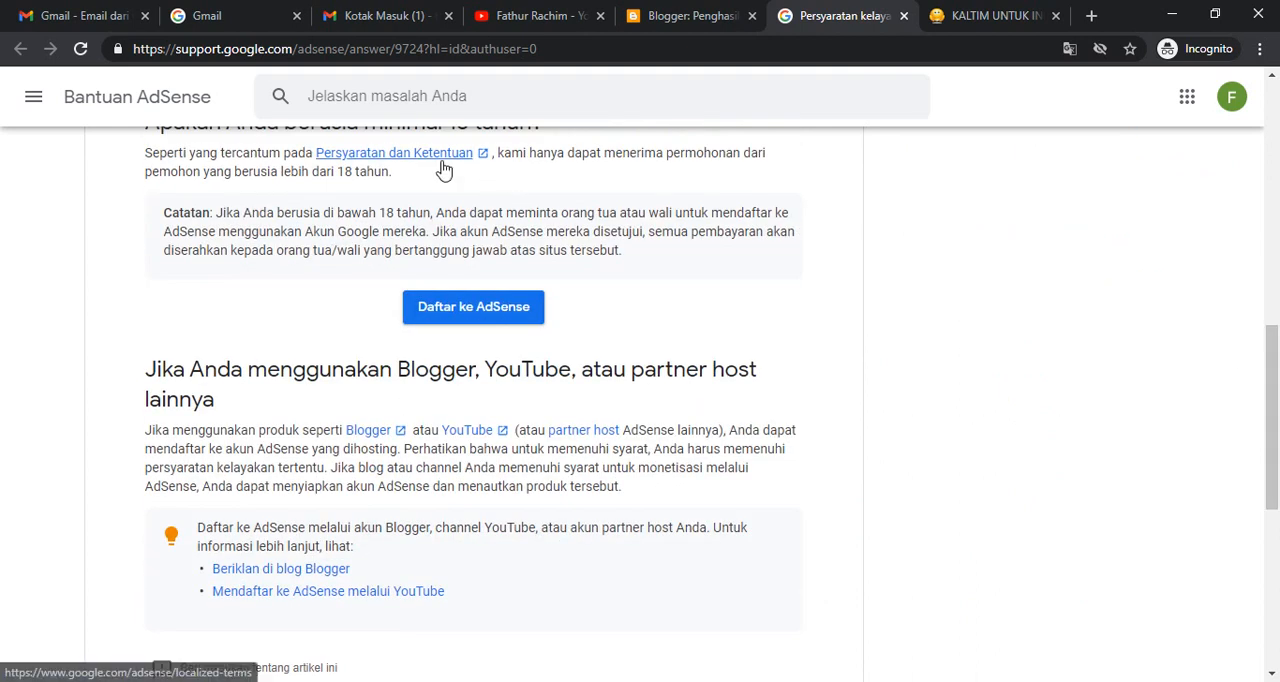
click(487, 318)
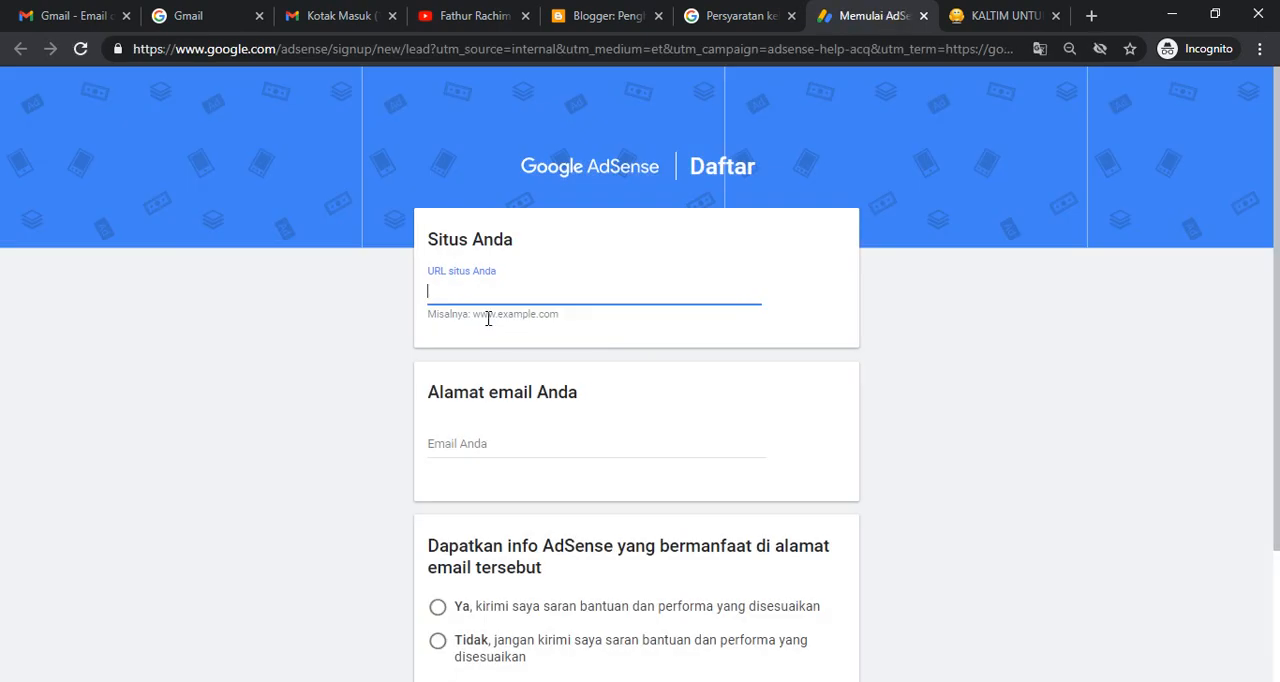
click(447, 289)
text(https://tulisanrecehsekali.blogspot.com/)
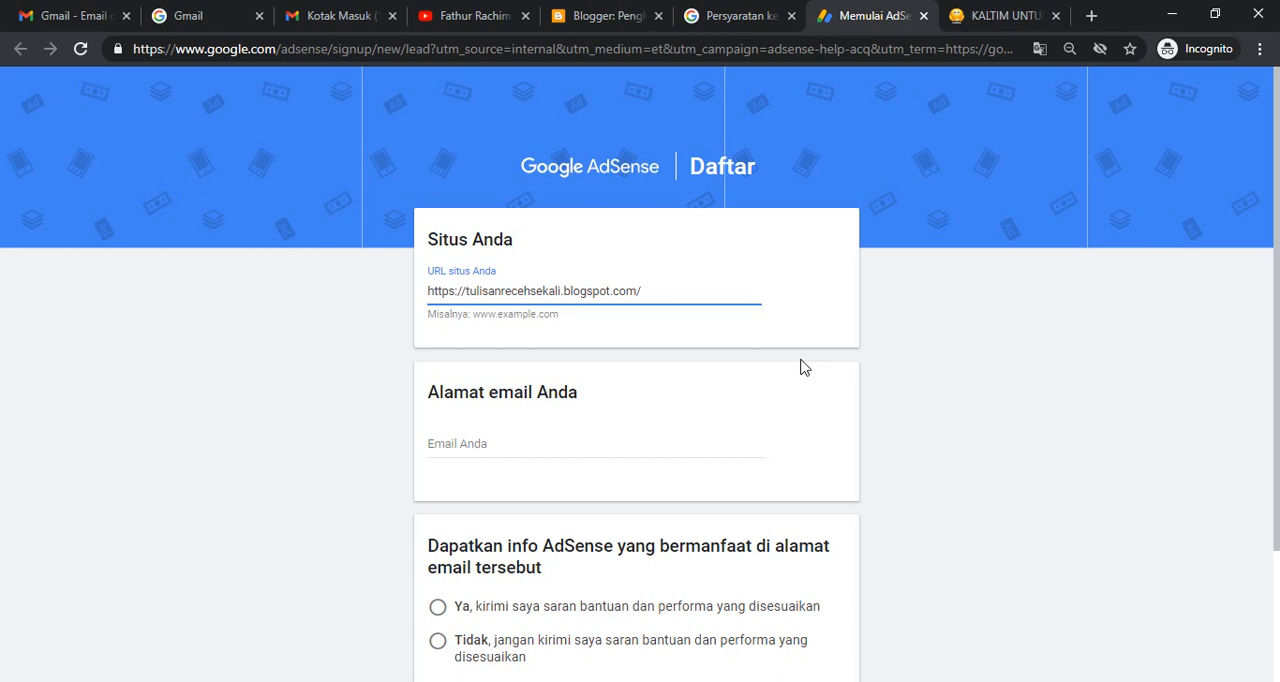
key(ctrl+plus)
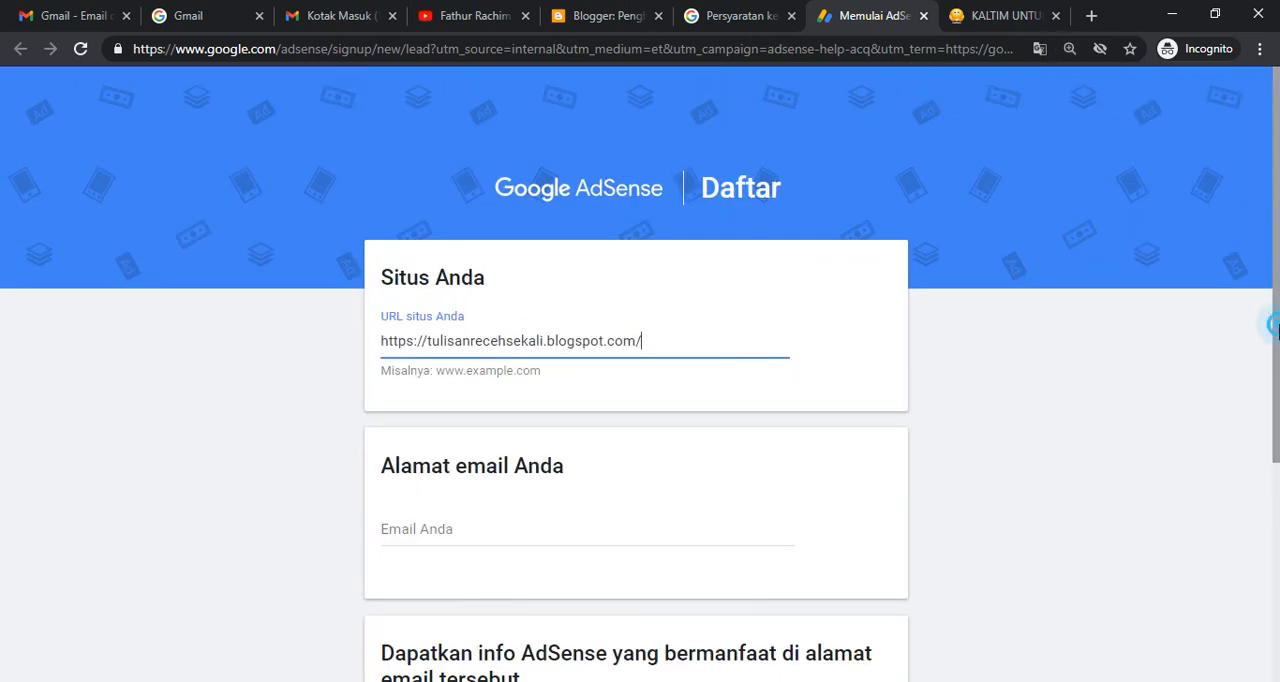
- Fill in the account's email address and choose Ya to receive customised AdSense help and performance suggestions
scroll(1277, 400, down, 2)
scroll(1277, 400, down, 1)
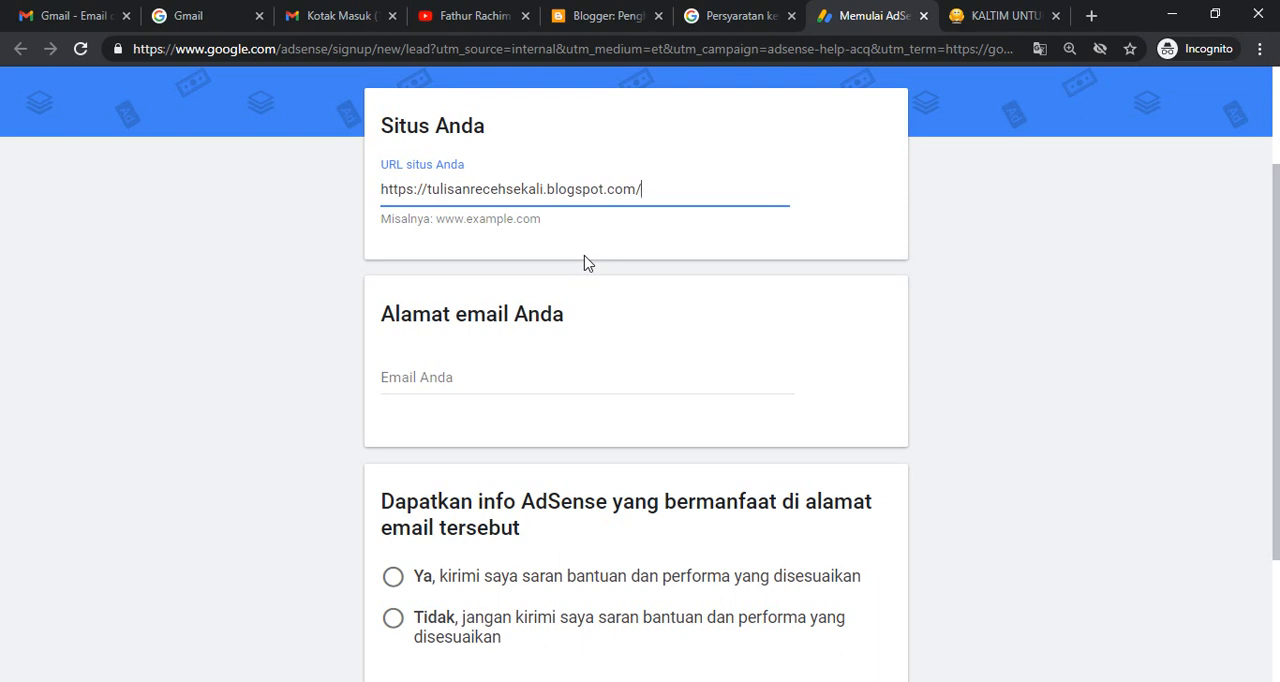
click(438, 372)
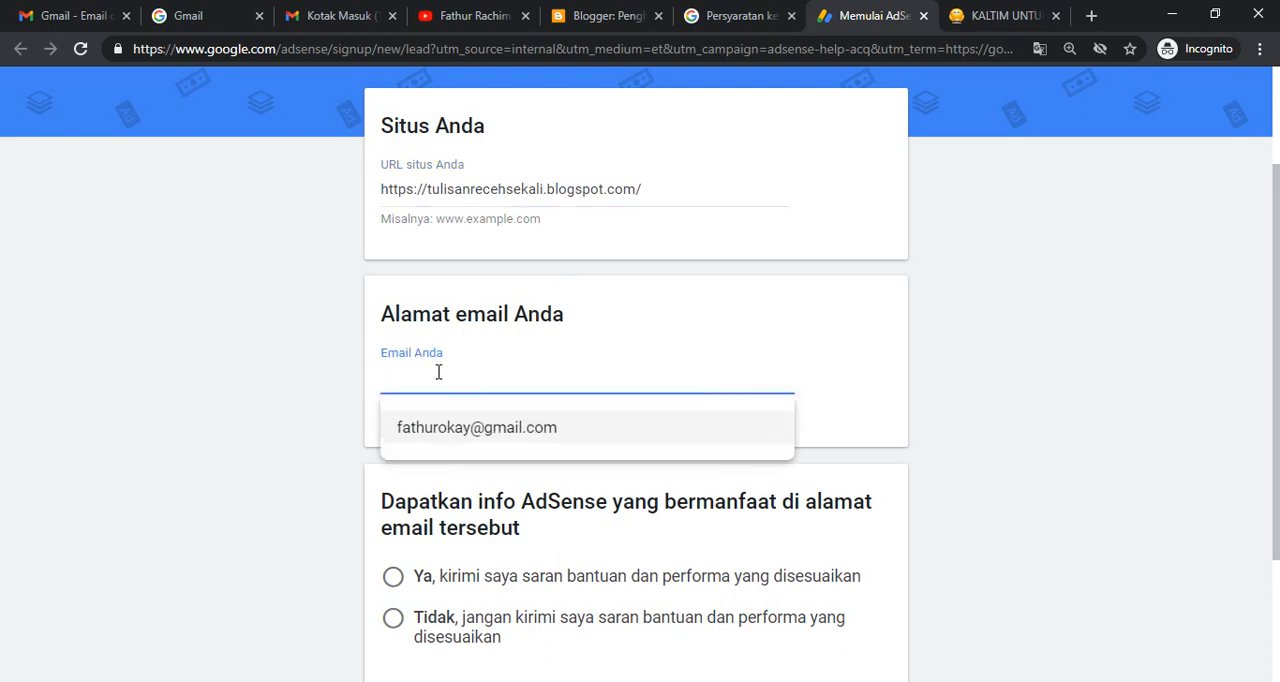
click(478, 430)
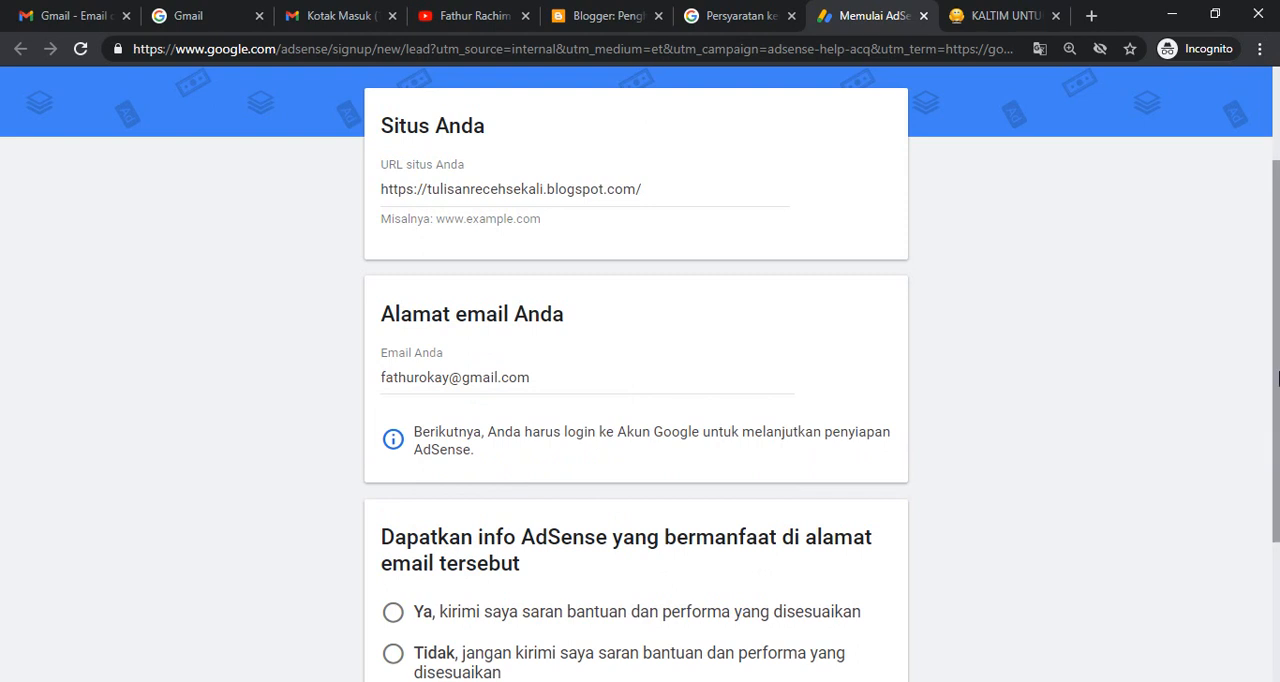
drag(1277, 320, 1272, 468)
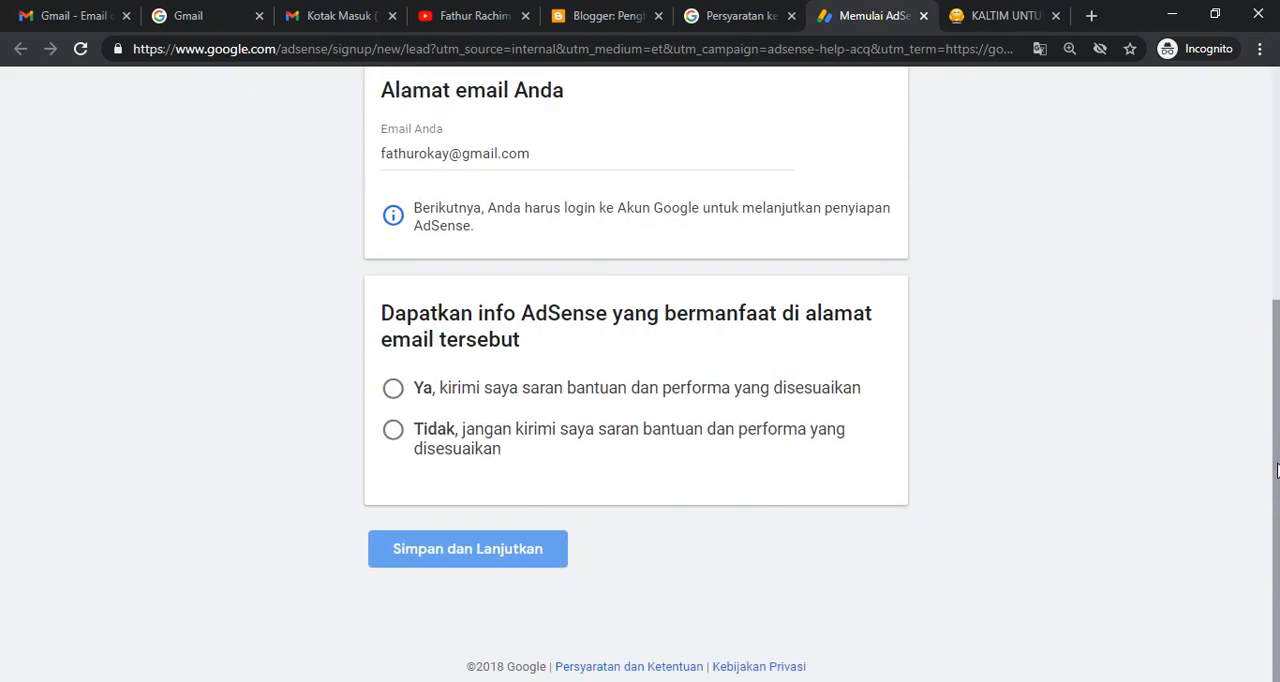
click(395, 392)
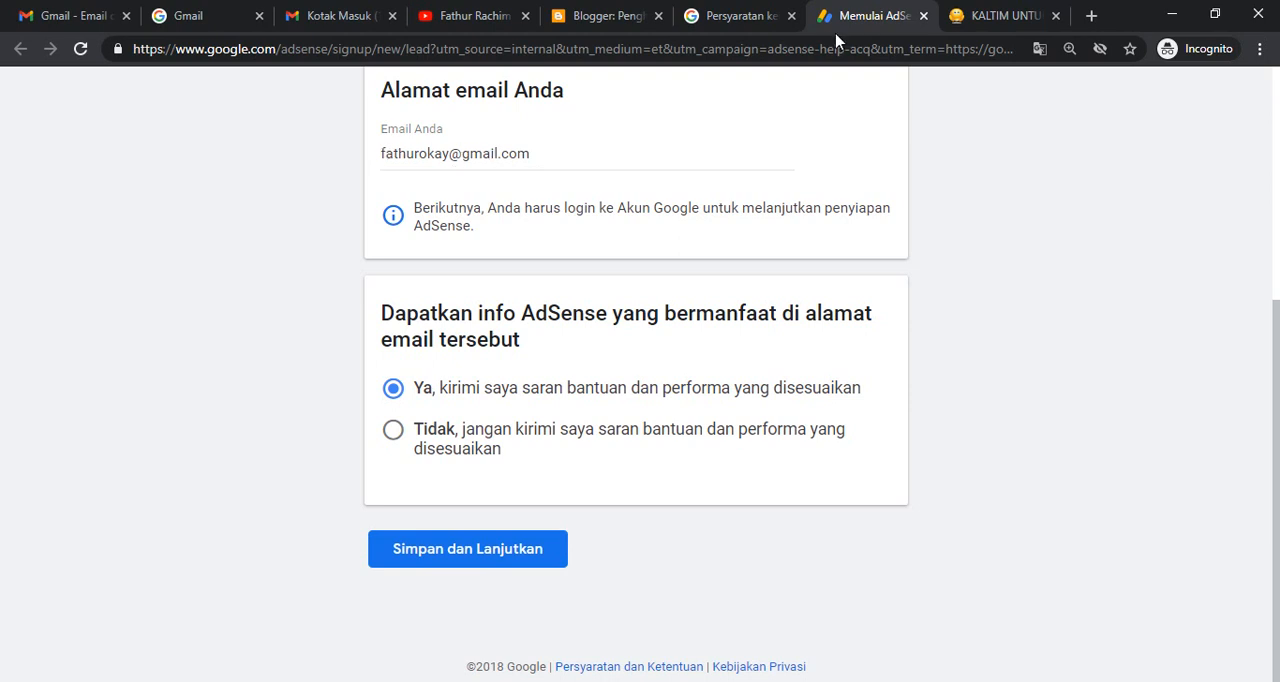
- View the blog's public page from the Blogger dashboard and return to the AdSense sign-up form
click(621, 30)
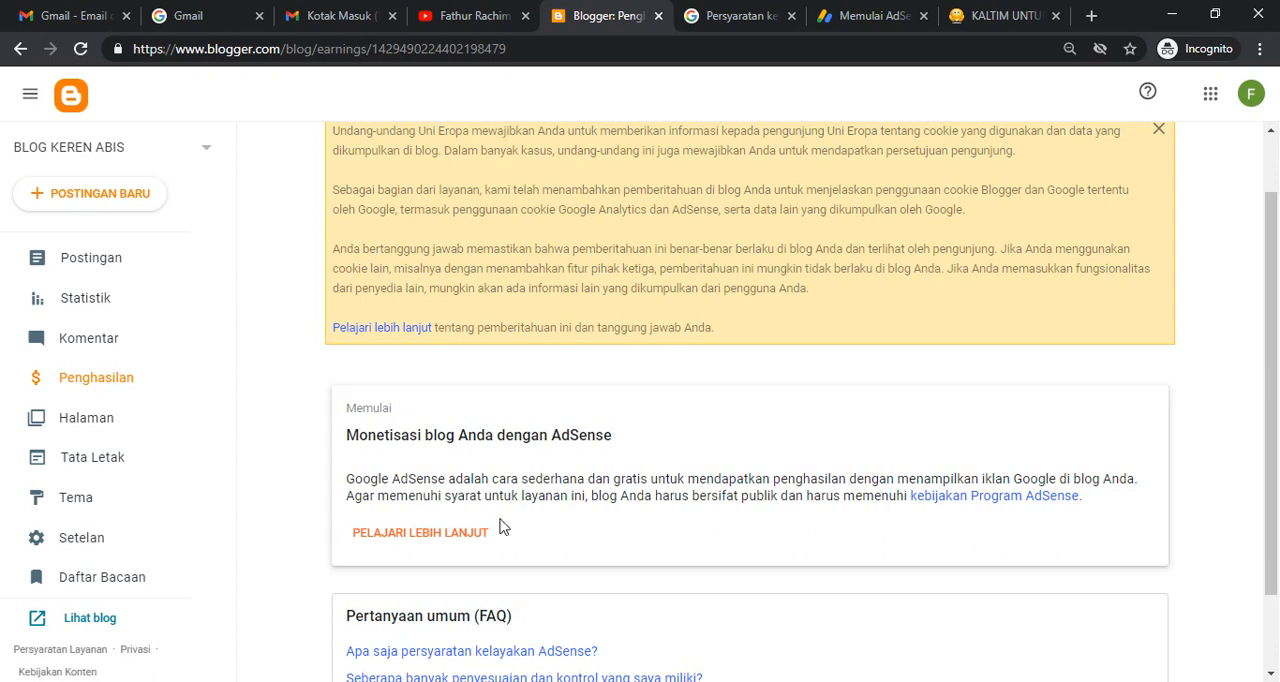
click(104, 616)
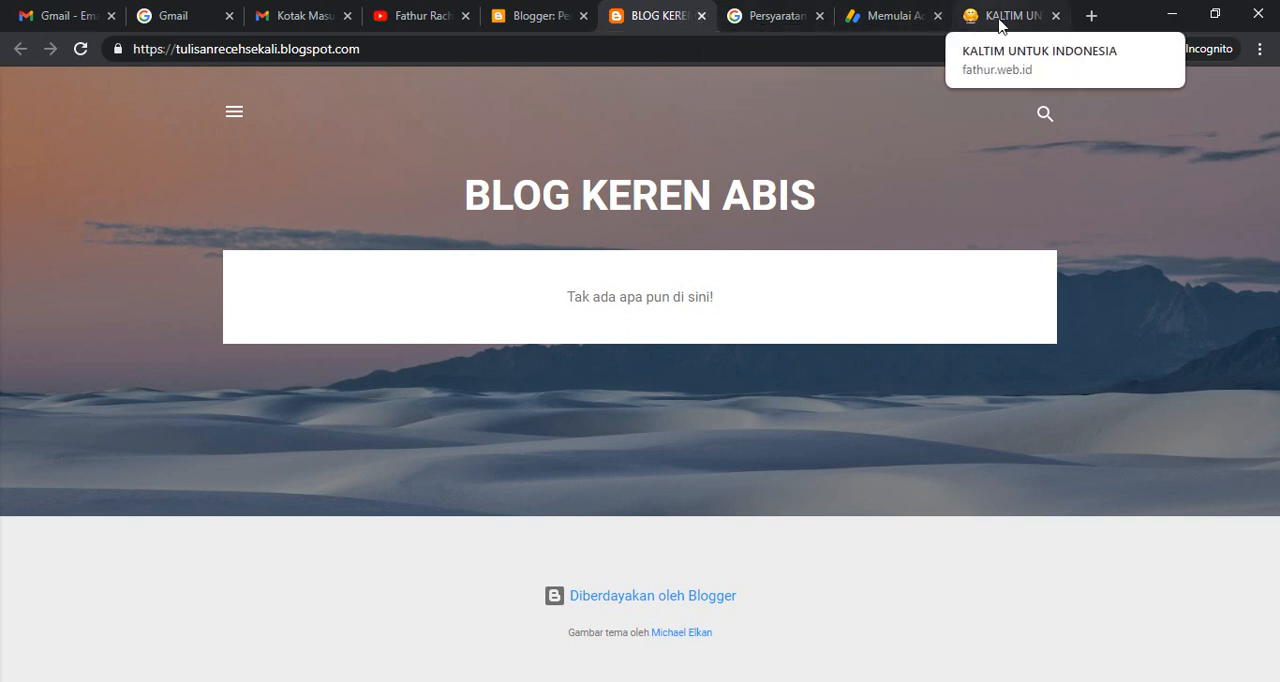
click(890, 14)
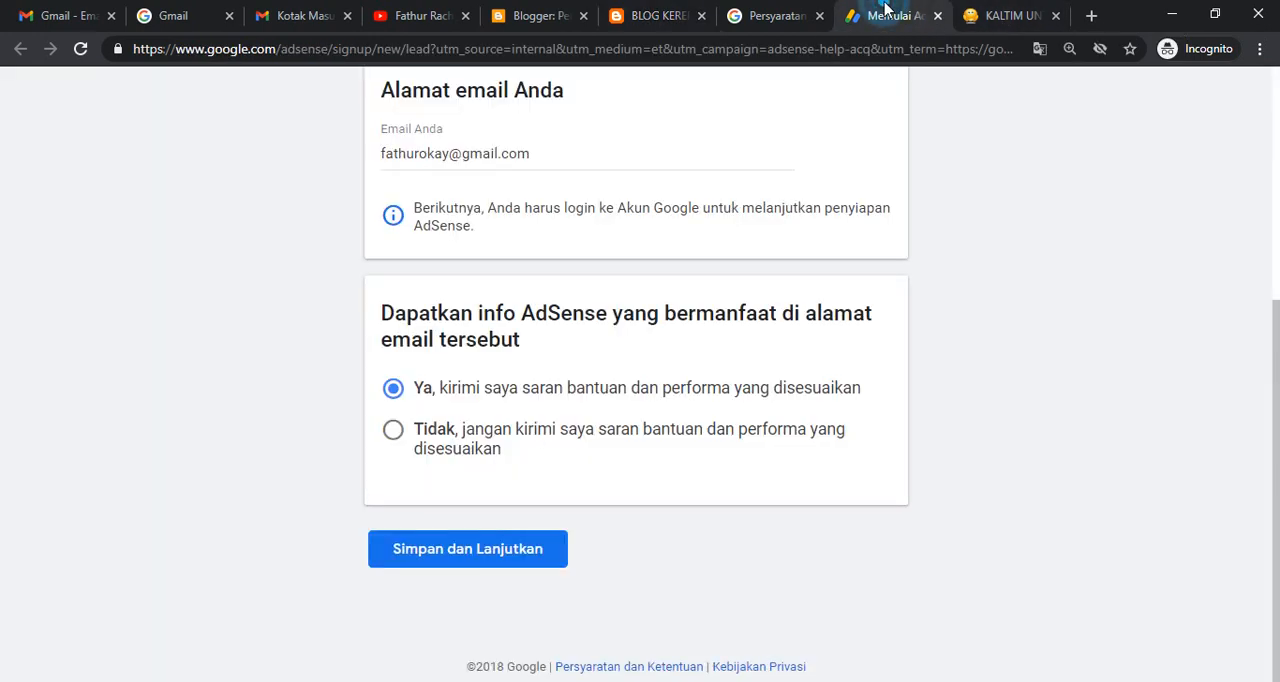
- Submit the AdSense sign-up form, continue in Blogger and check the AdSense section on the earnings page (Penghasilan)
click(425, 550)
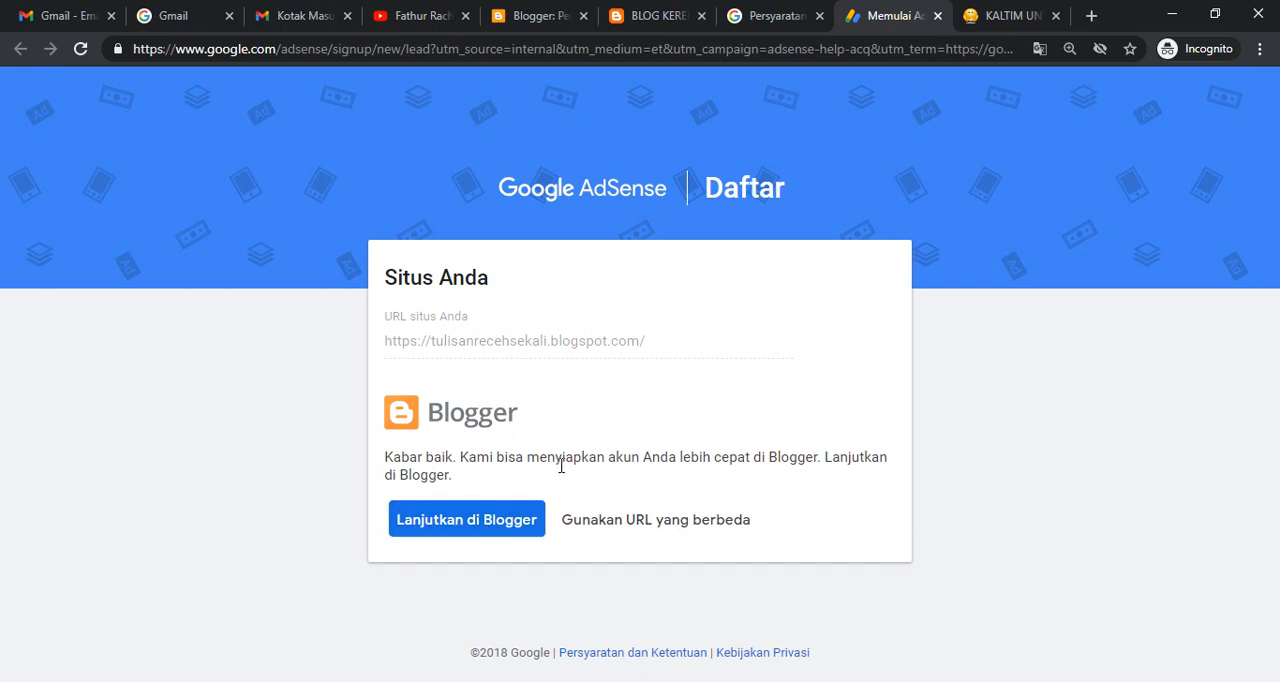
click(473, 535)
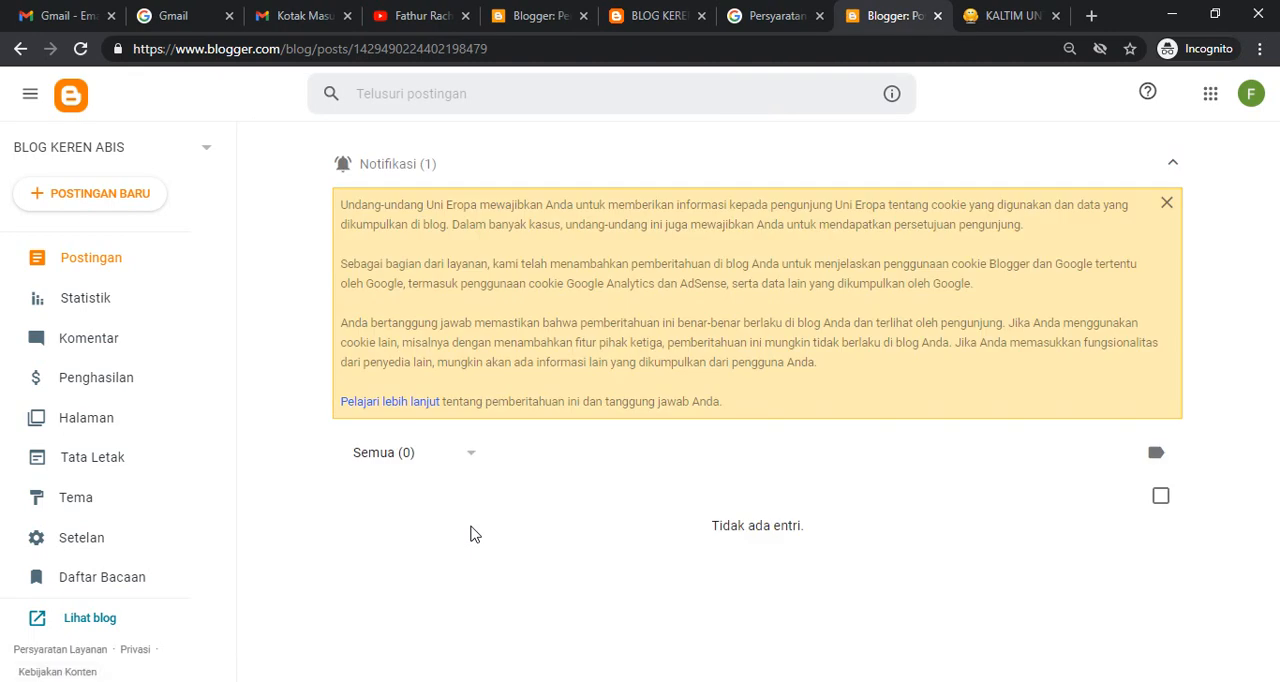
click(97, 377)
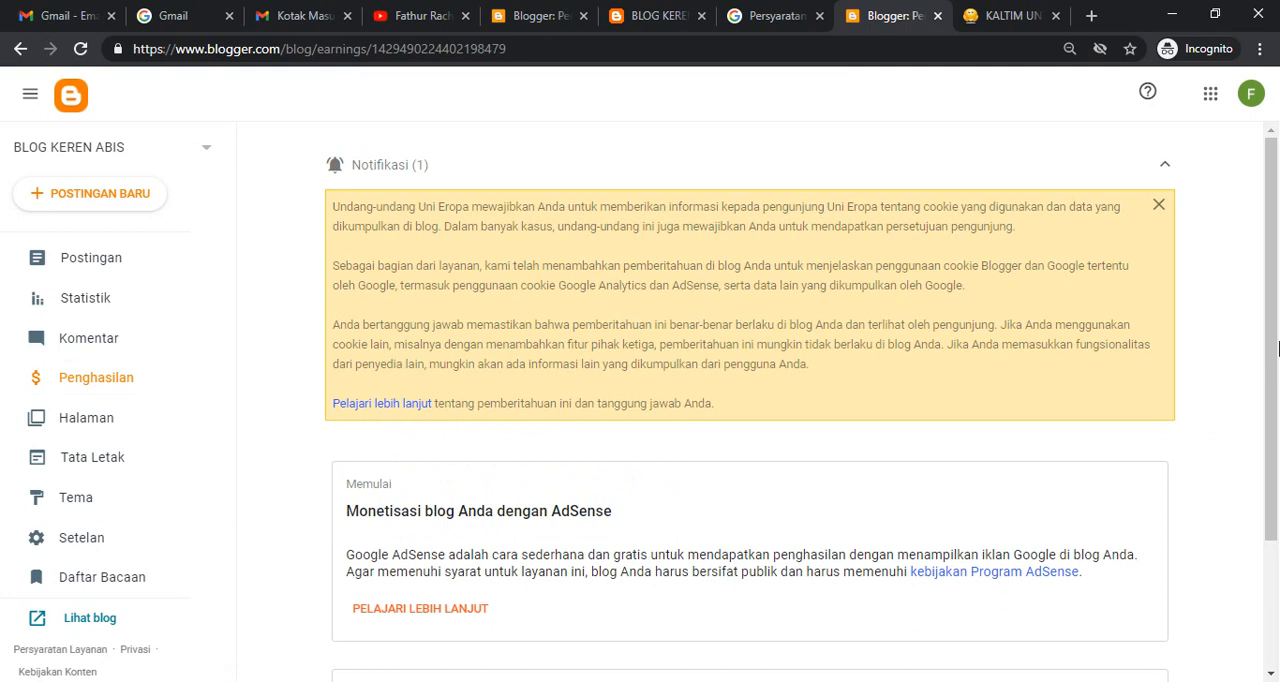
drag(1274, 325, 1276, 457)
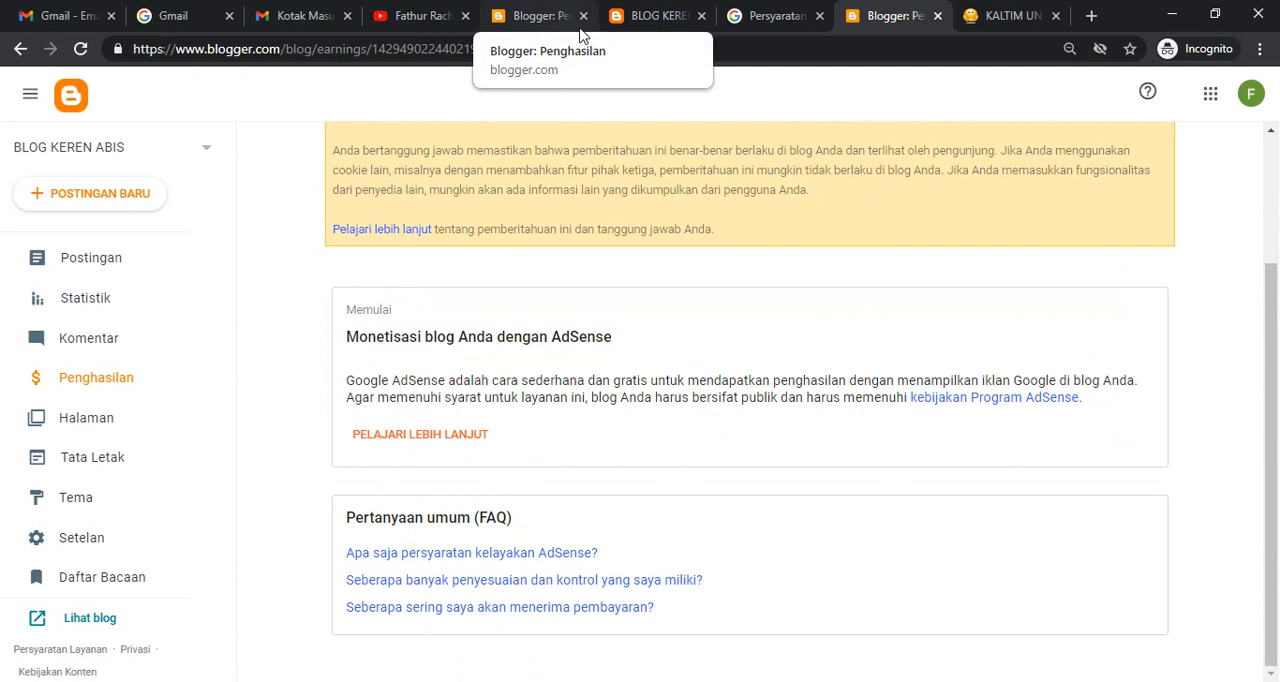
click(766, 20)
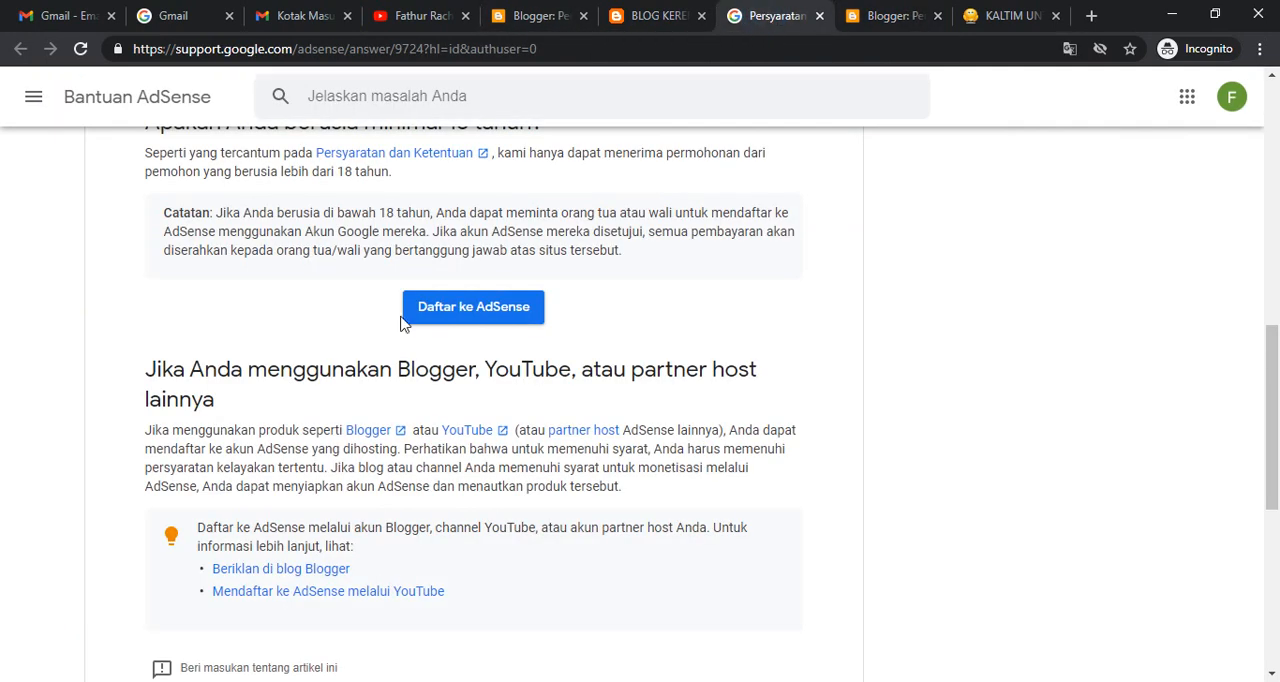
click(481, 316)
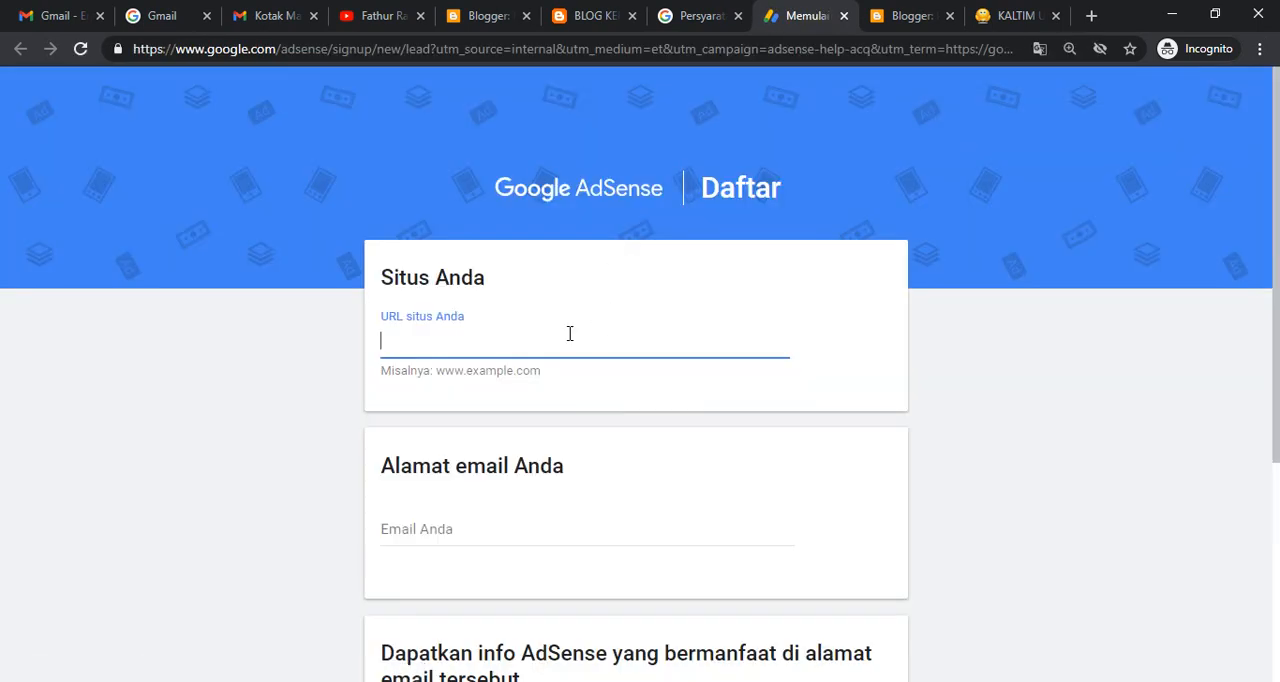
text(https://tulisanrecehsekali.blogspot.com/)
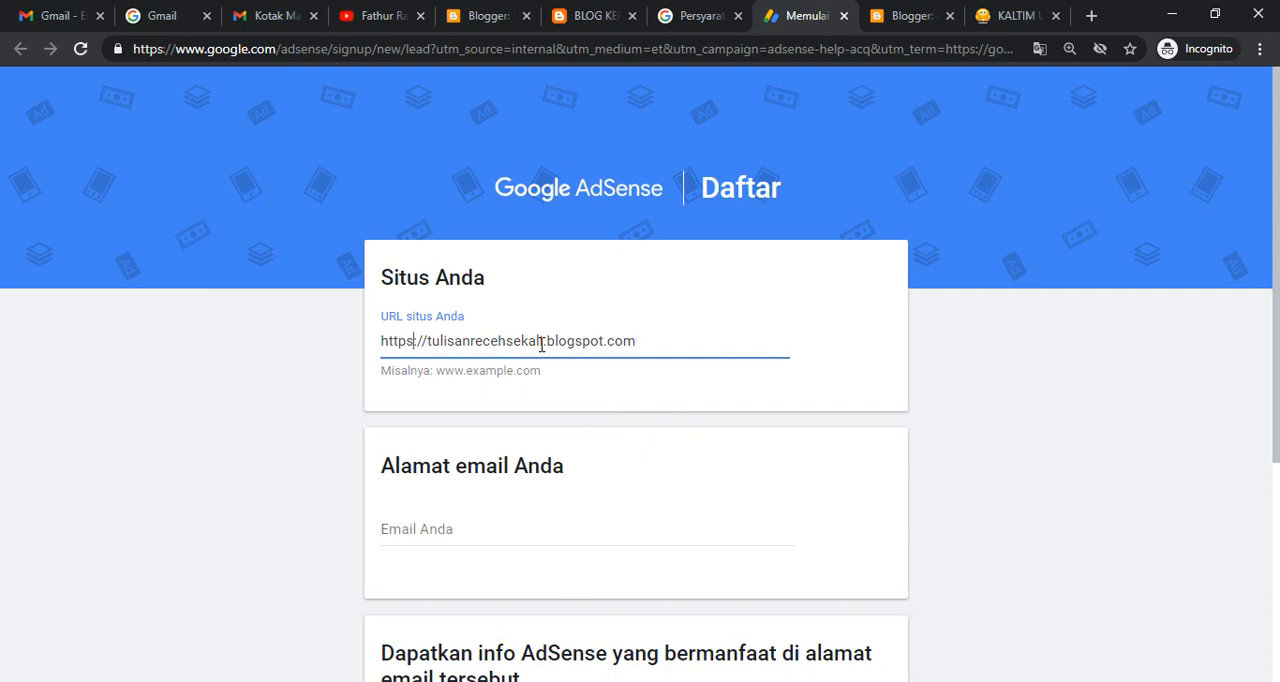
key(shift+Home)
key(BackSpace)
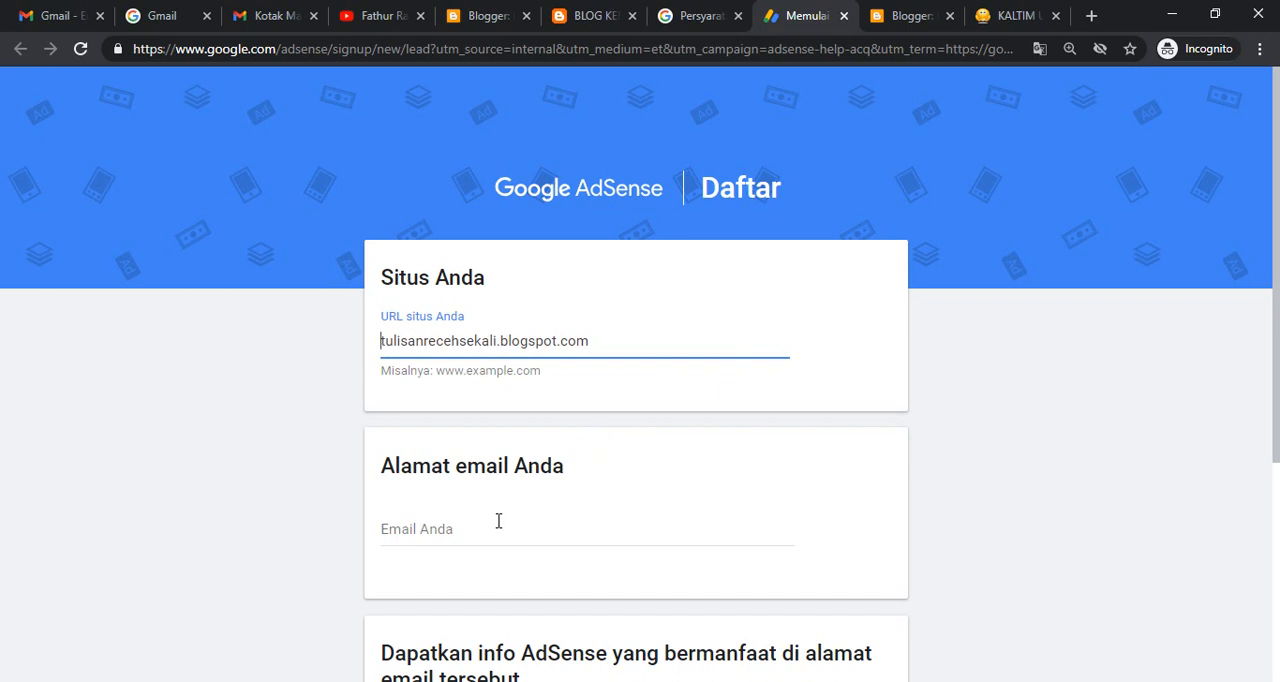
- Fill in the account's email address, choose Ya for AdSense suggestions and submit the second sign-up form
click(430, 546)
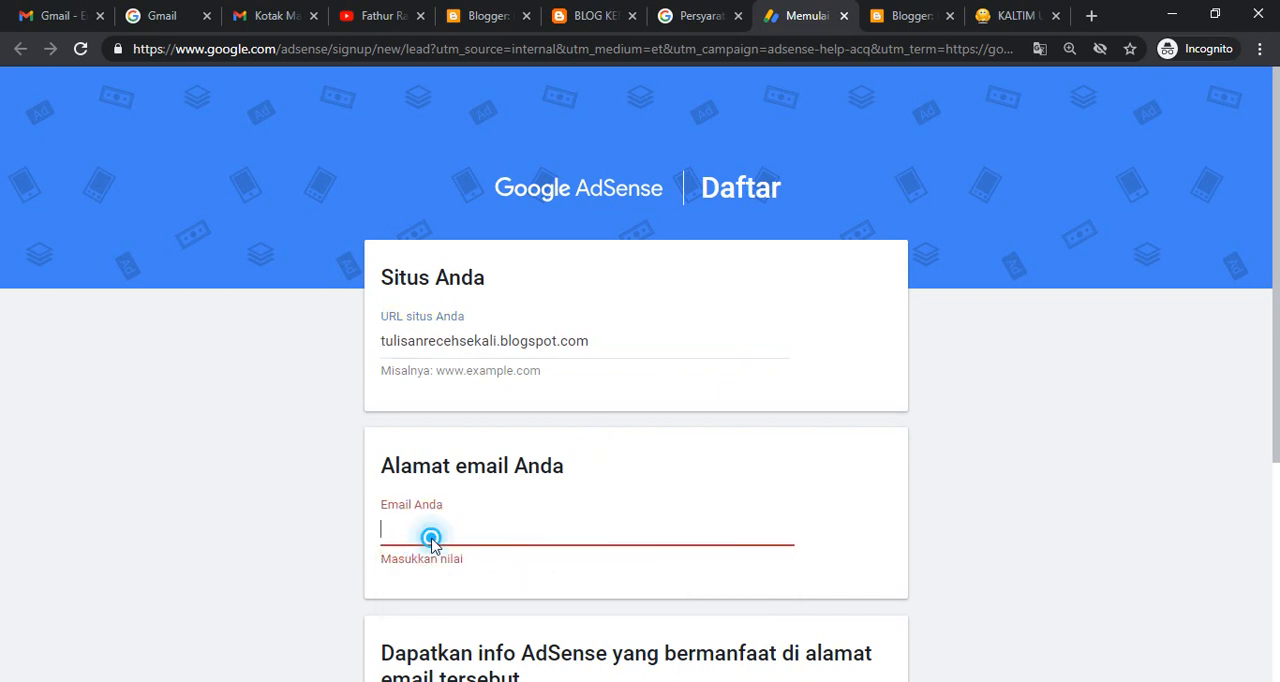
click(457, 582)
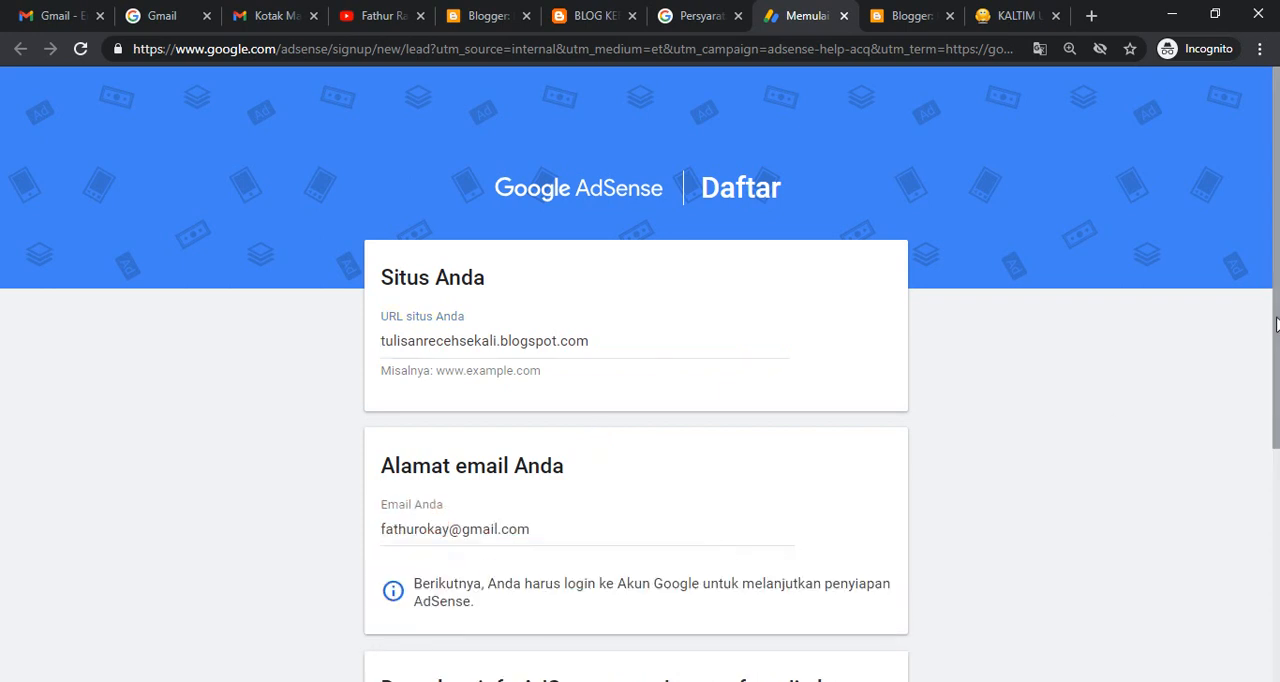
scroll(1276, 323, down, 3)
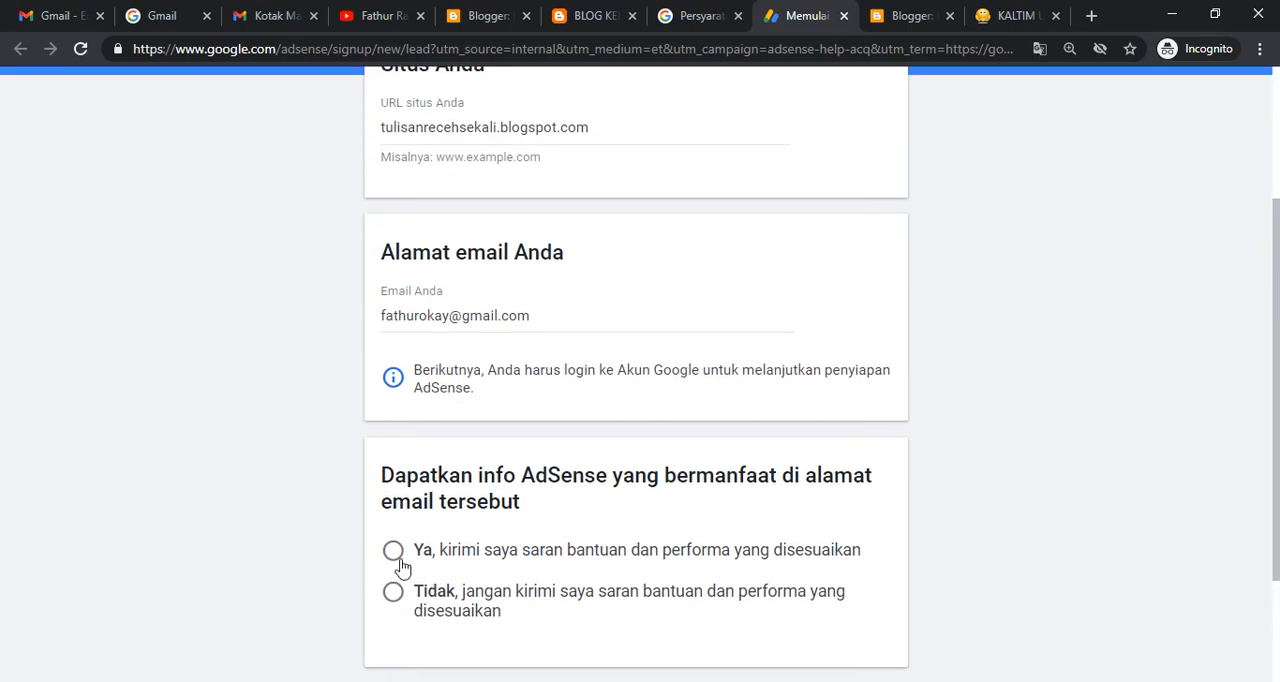
click(396, 560)
drag(1268, 524, 1278, 614)
scroll(1278, 614, down, 2)
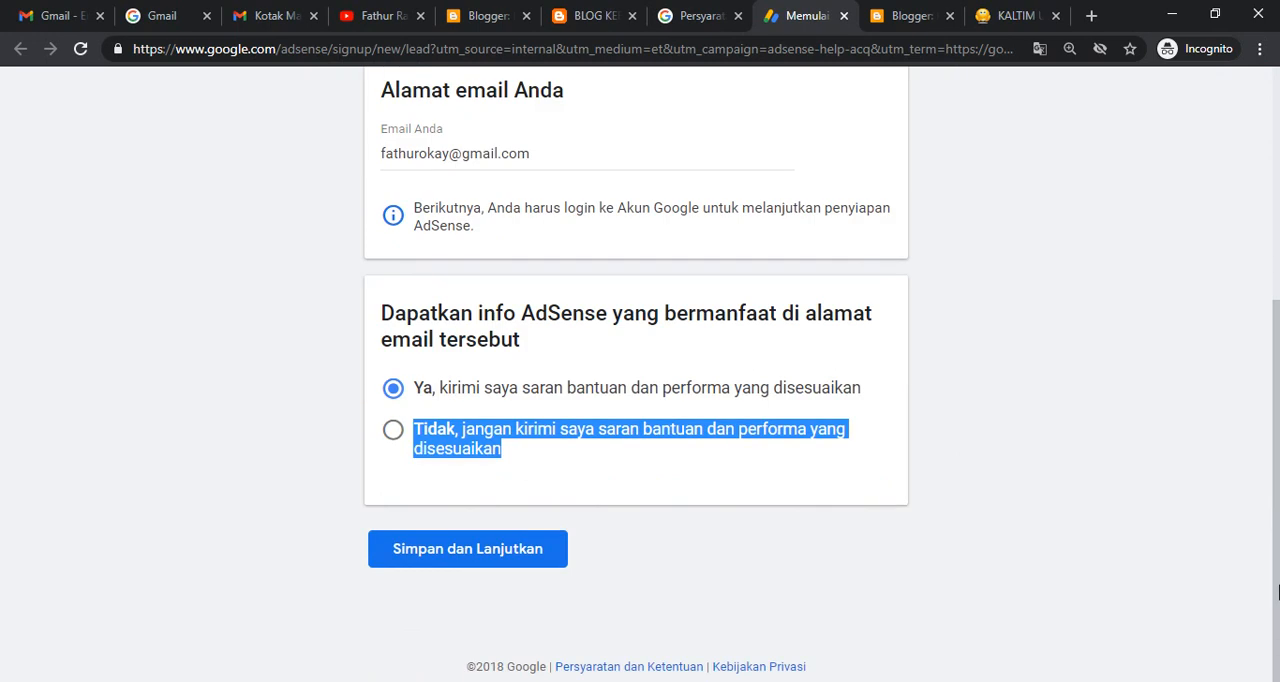
click(511, 548)
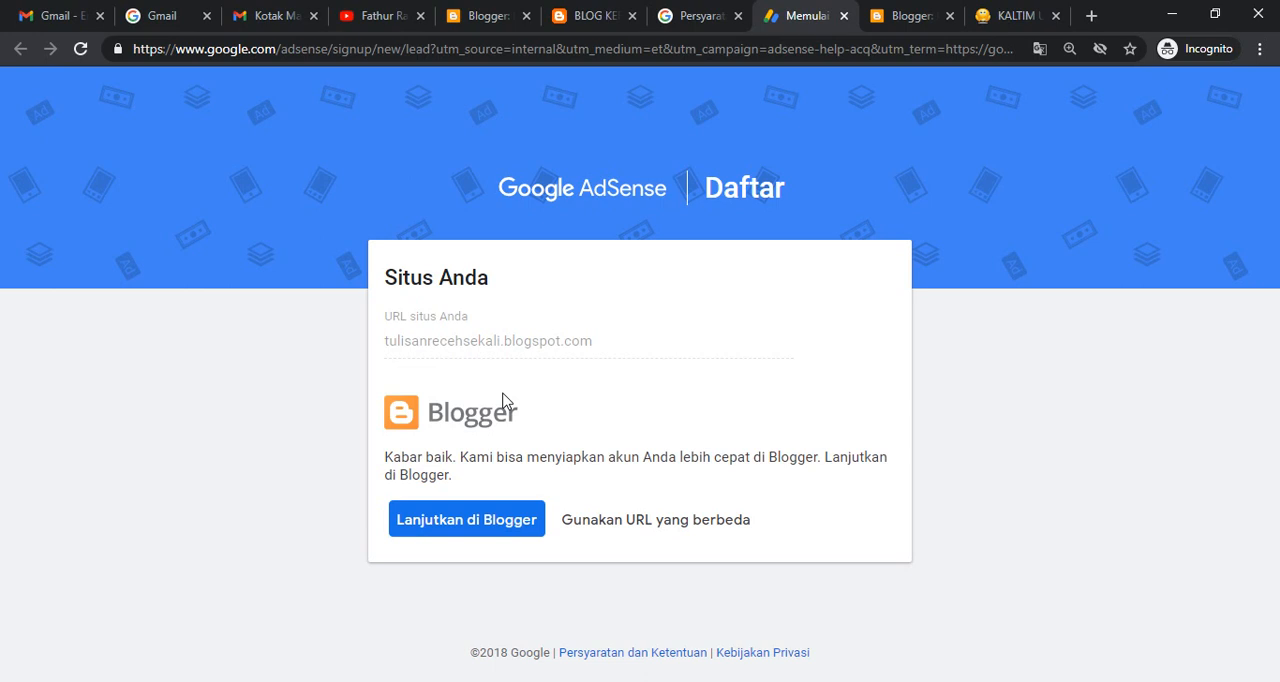
click(597, 521)
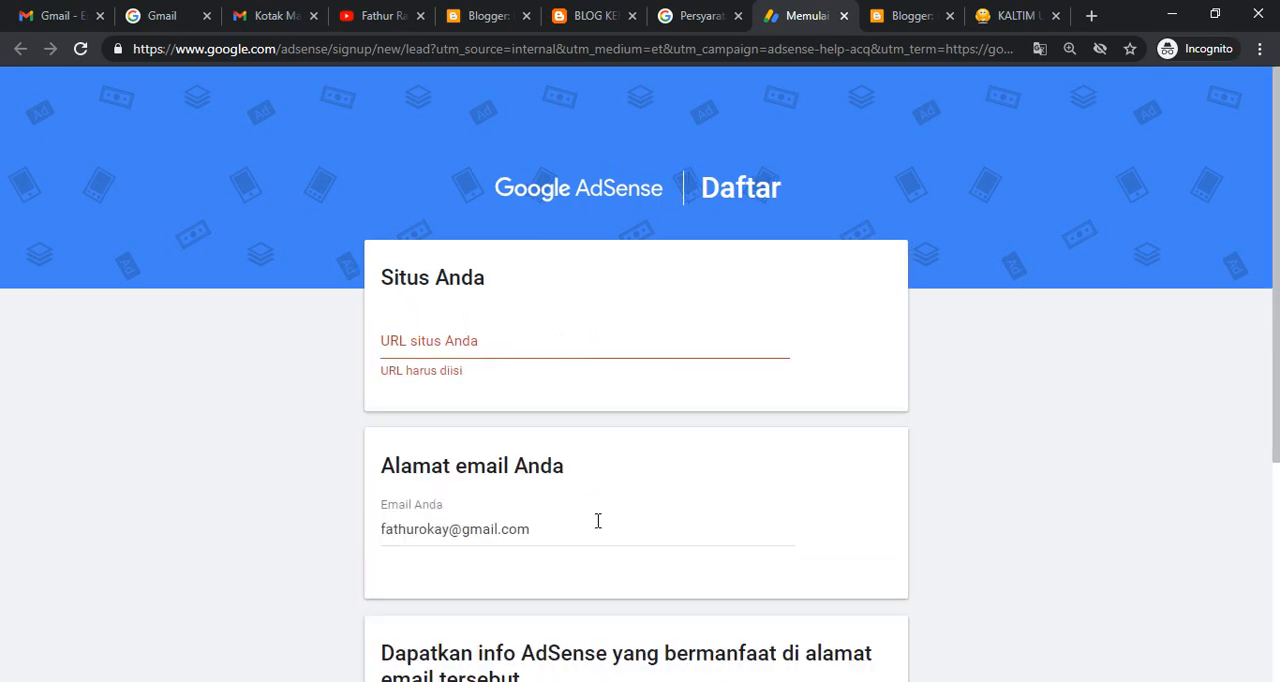
click(492, 348)
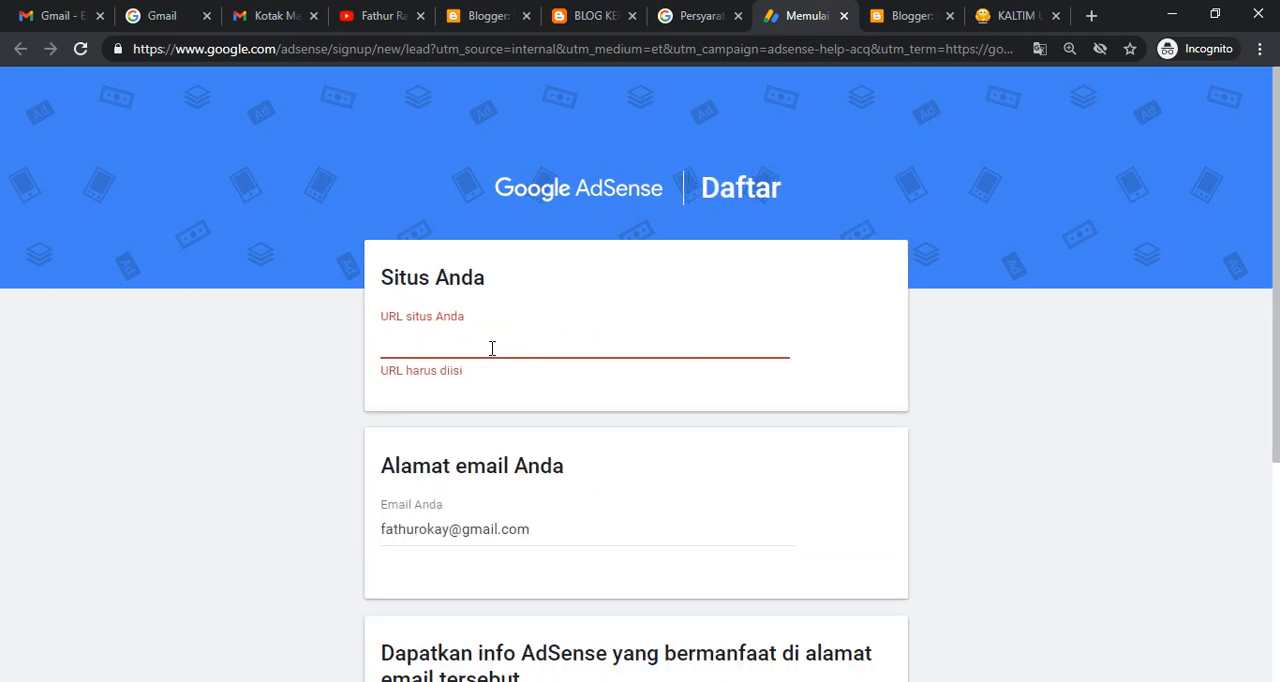
text(https://tulisanrecehsekali.blogspot.com/)
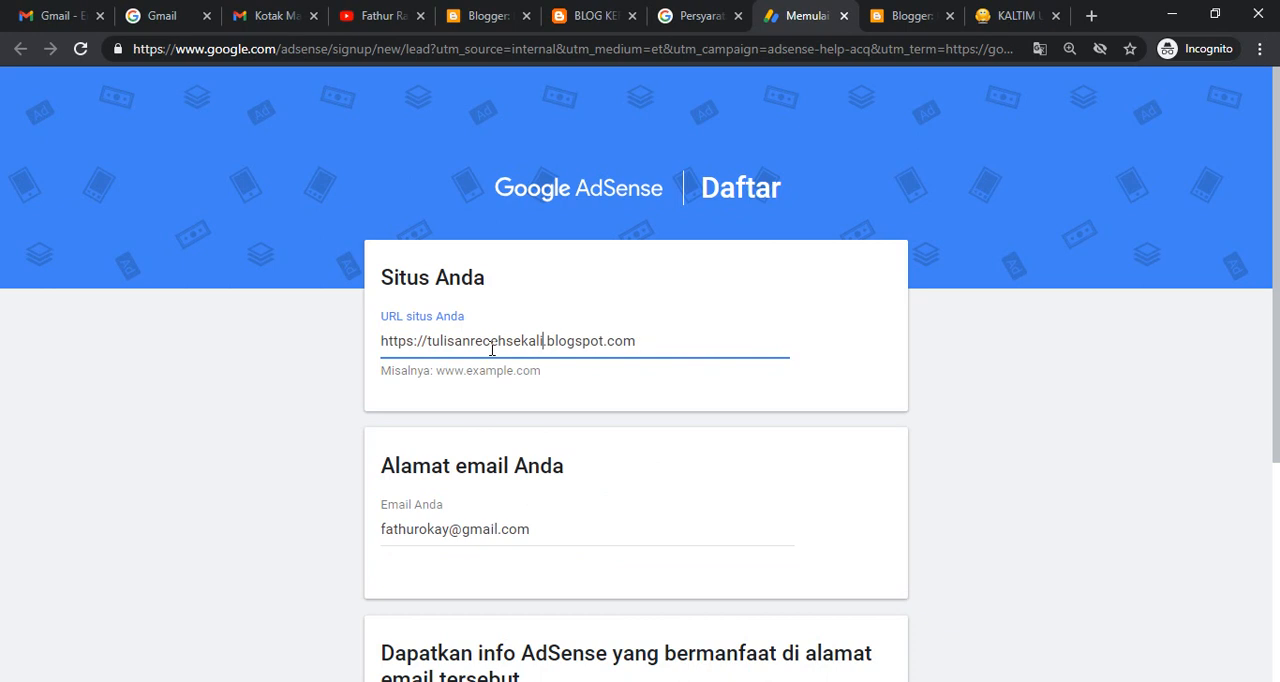
key(shift+Home)
key(BackSpace)
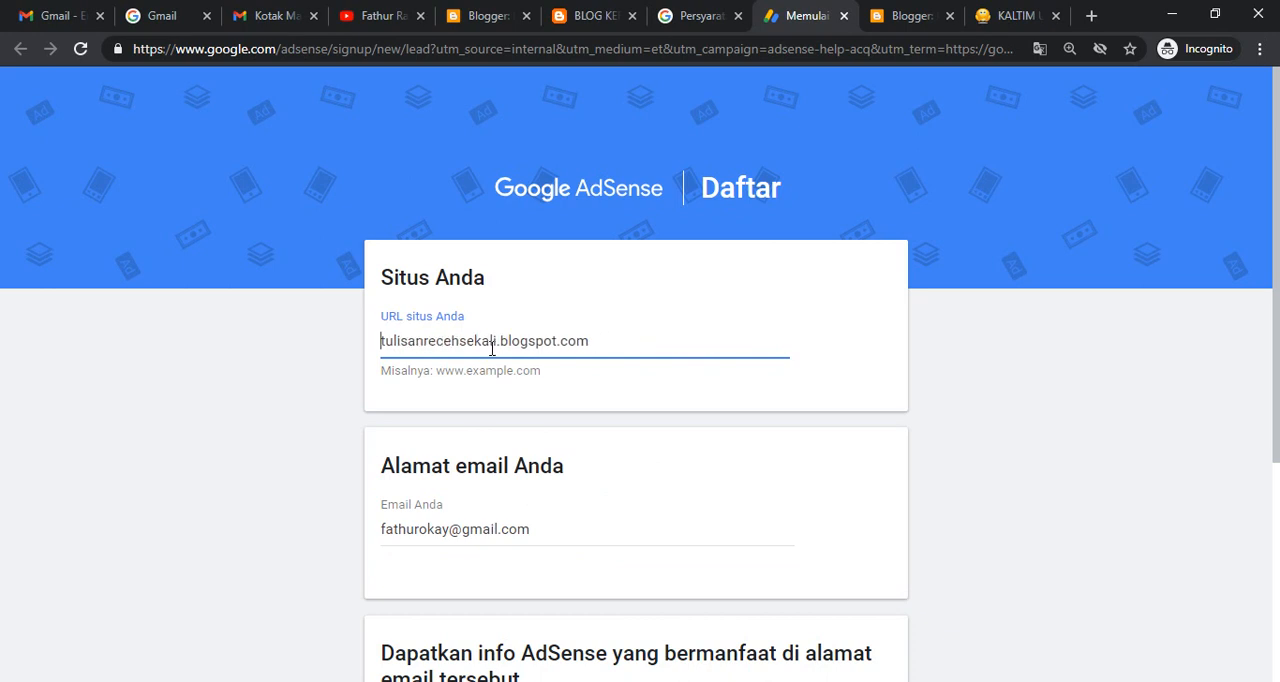
- Submit the sign-up form with the re-entered URL and continue the AdSense setup in Blogger
drag(1270, 255, 1277, 524)
click(465, 558)
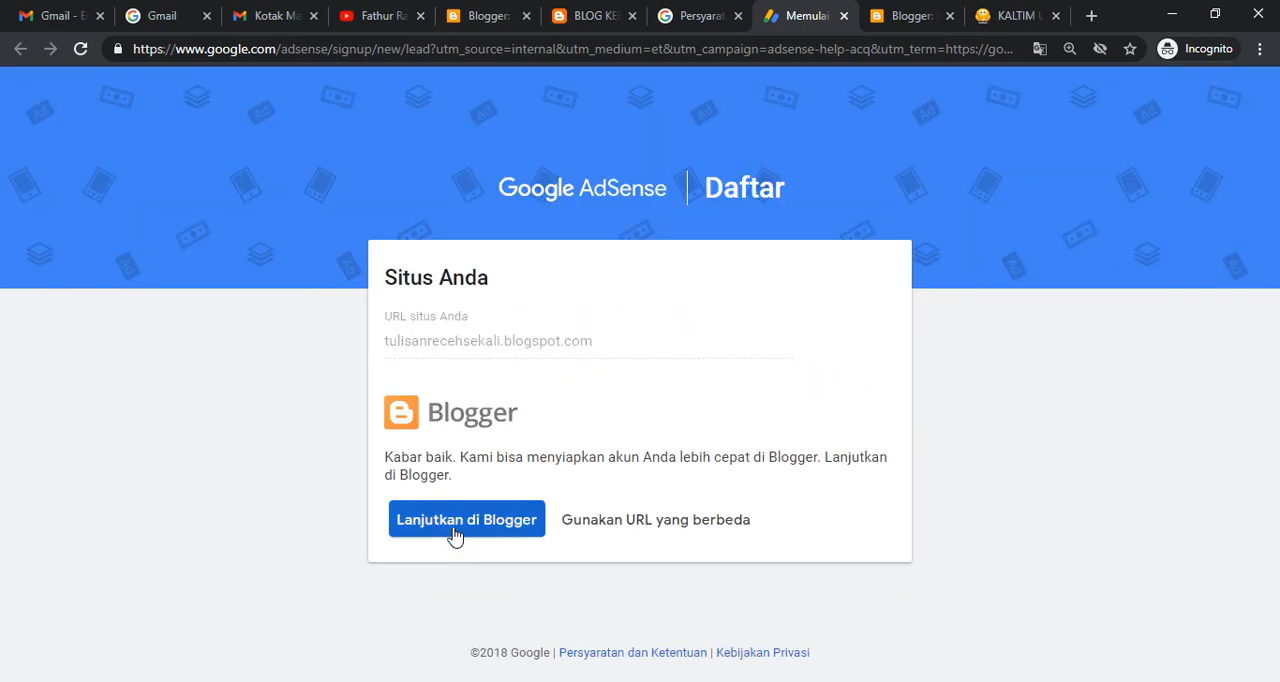
click(456, 536)
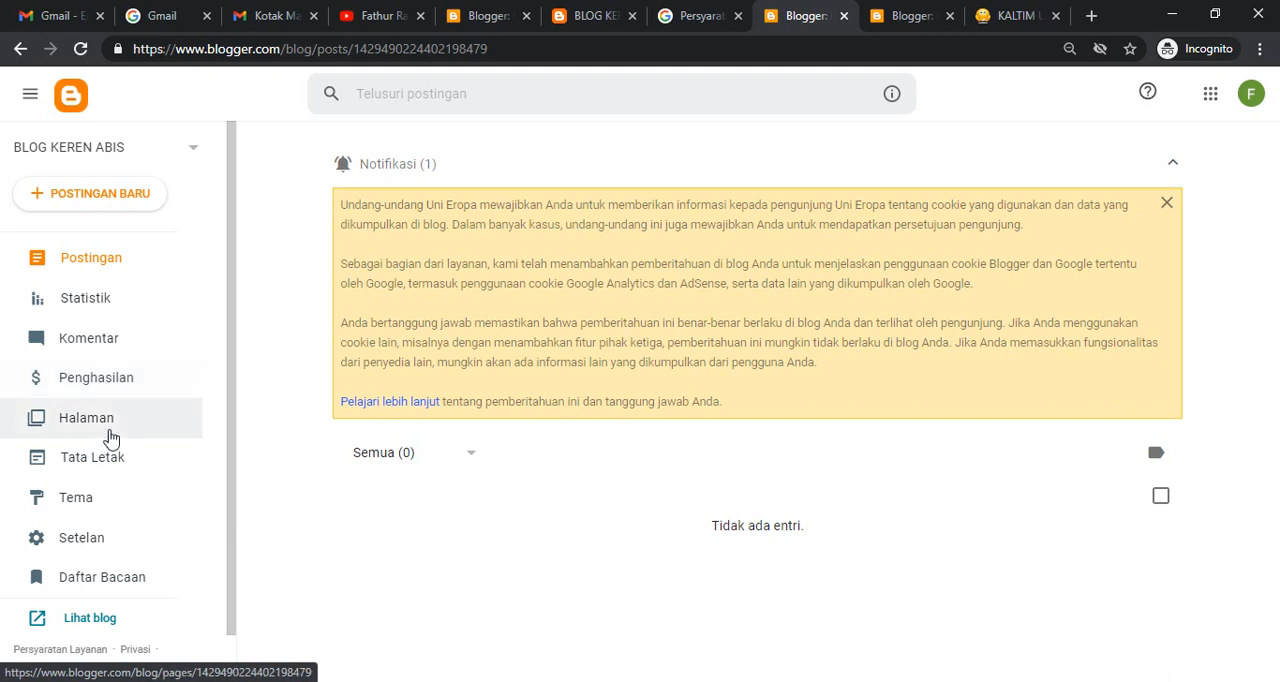
- Restore the theme of BLOG KEREN ABIS by uploading the file theme-HIPPER BLOG NEW (1) from Downloads
click(84, 509)
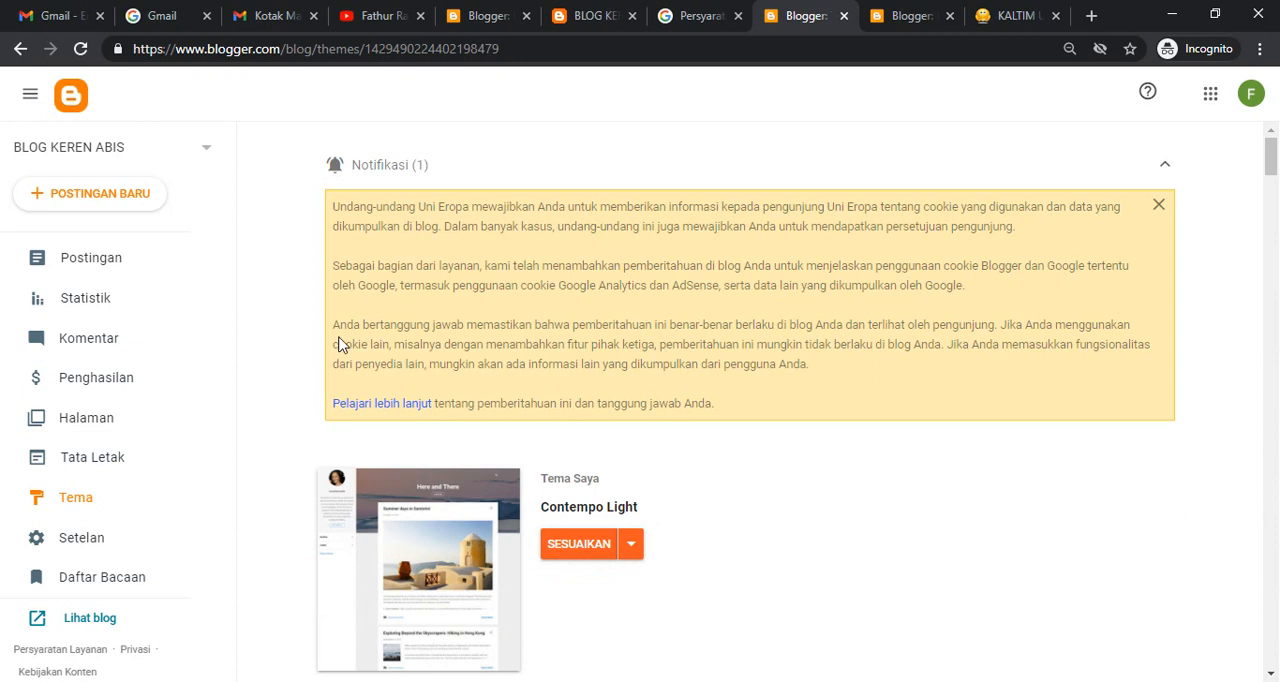
click(633, 547)
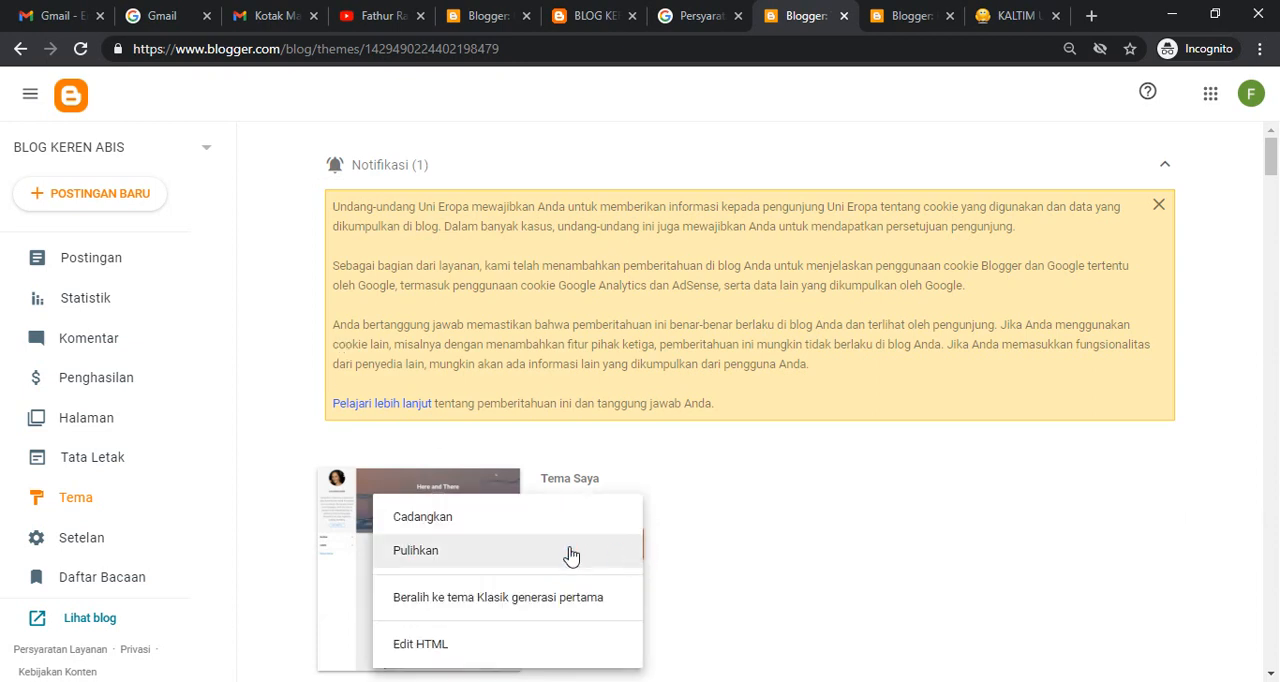
click(513, 562)
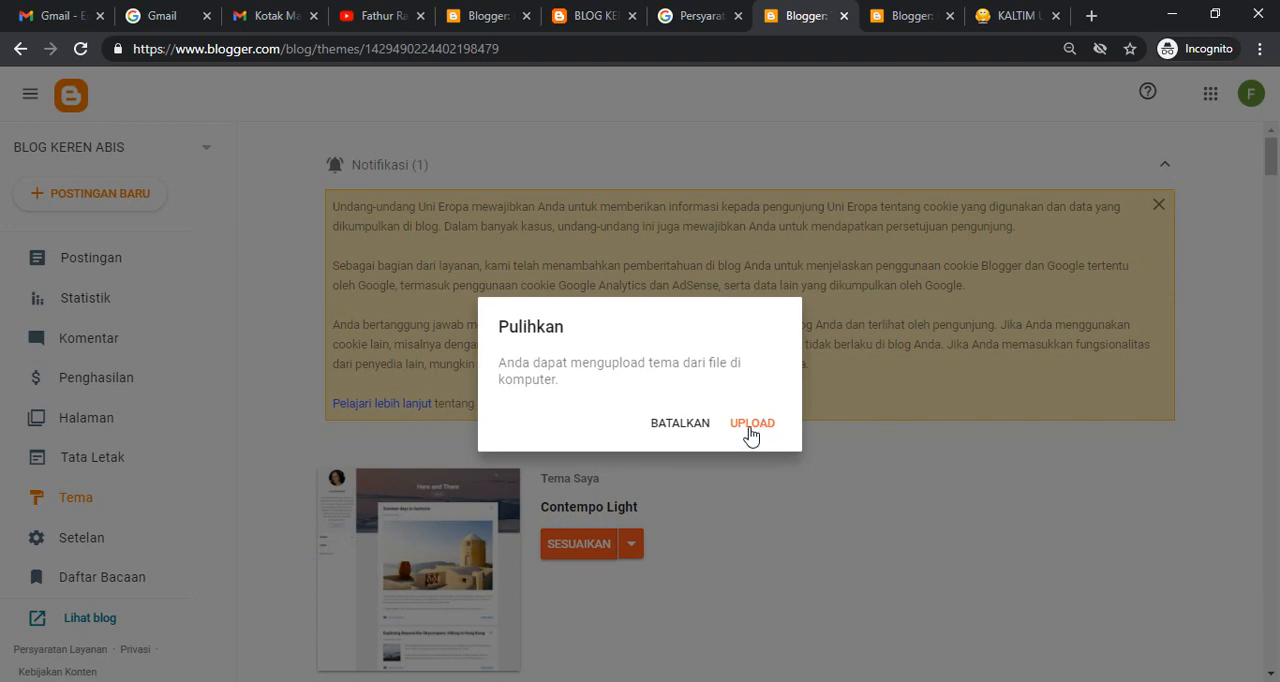
click(751, 430)
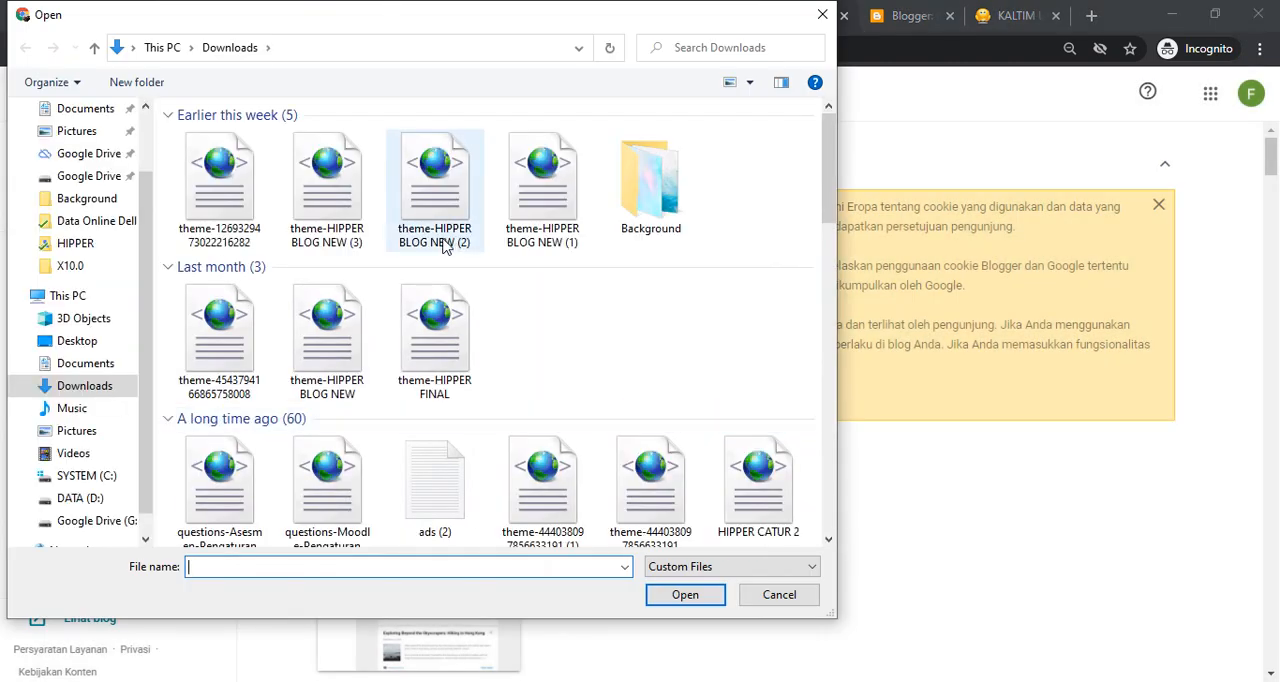
double_click(527, 213)
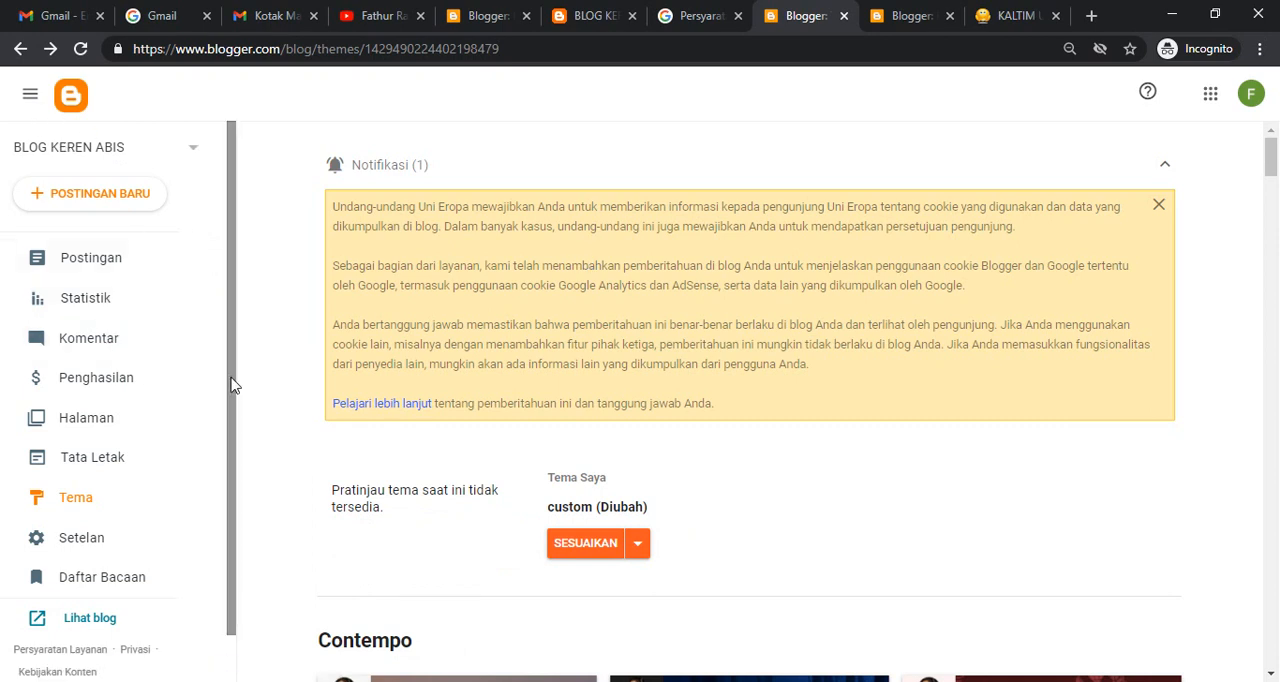
- Switch to the other Chrome window, close the post preview tab and bring up the KALTIM UNTUK INDONESIA blog dashboard
click(536, 679)
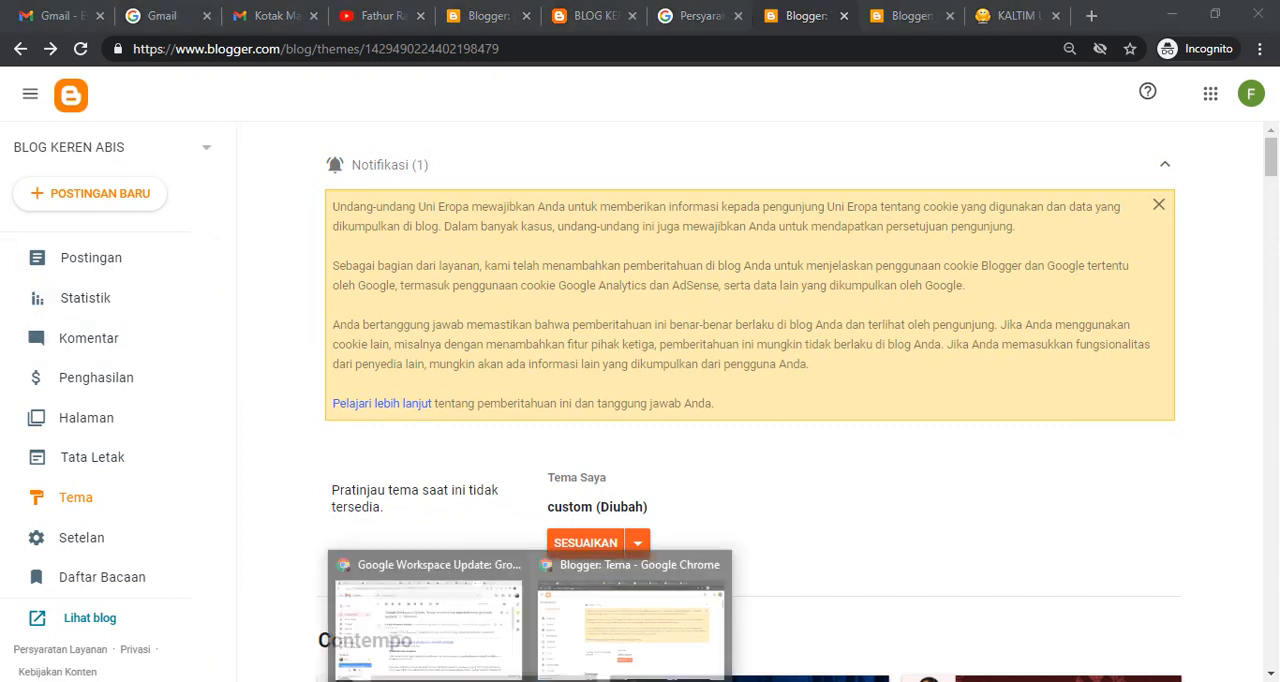
click(474, 624)
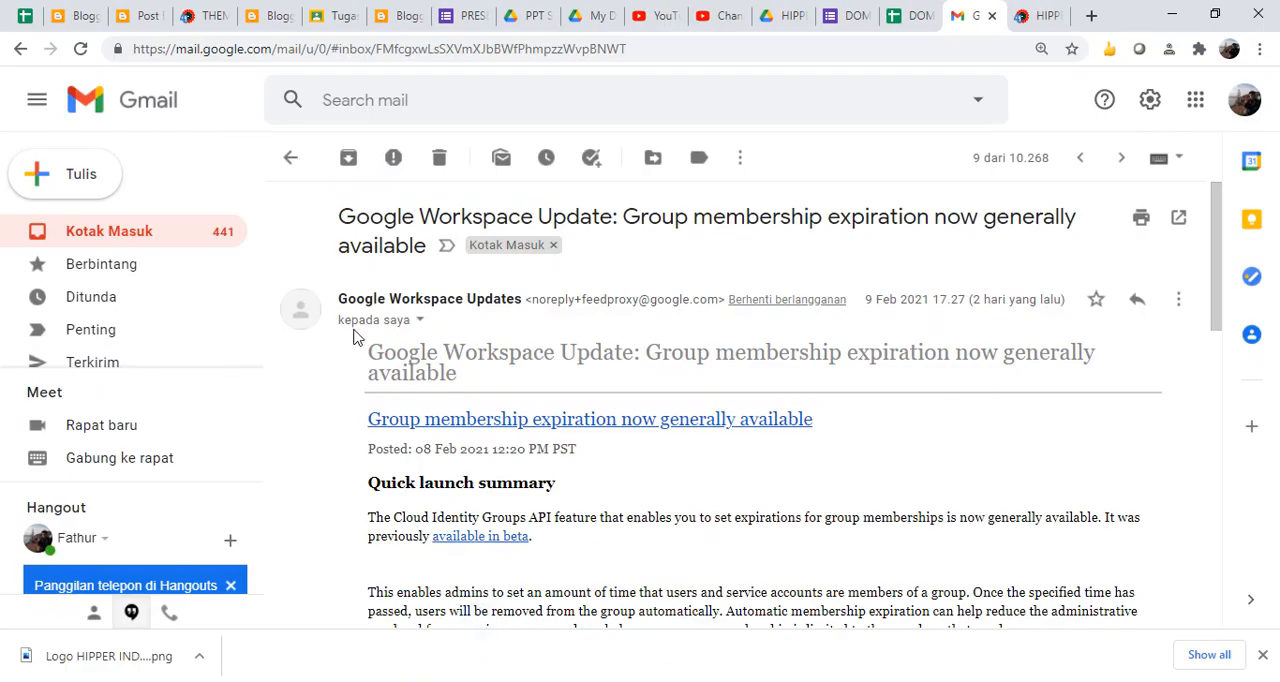
click(272, 15)
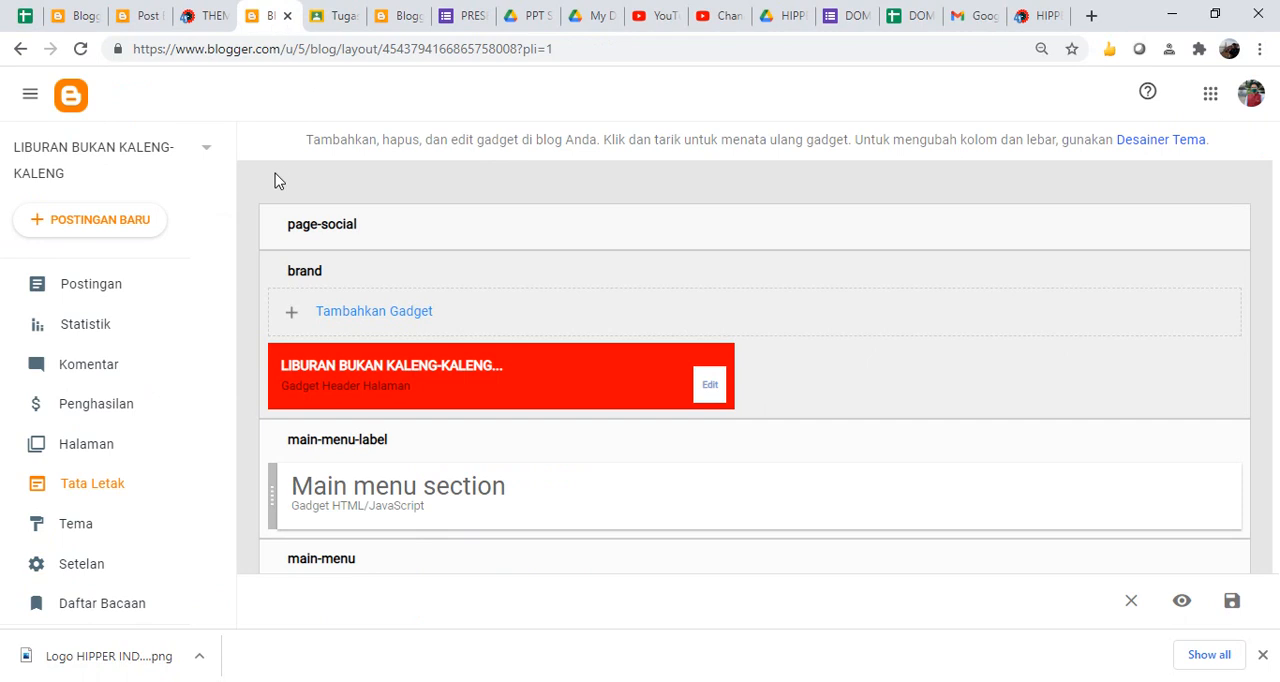
click(184, 143)
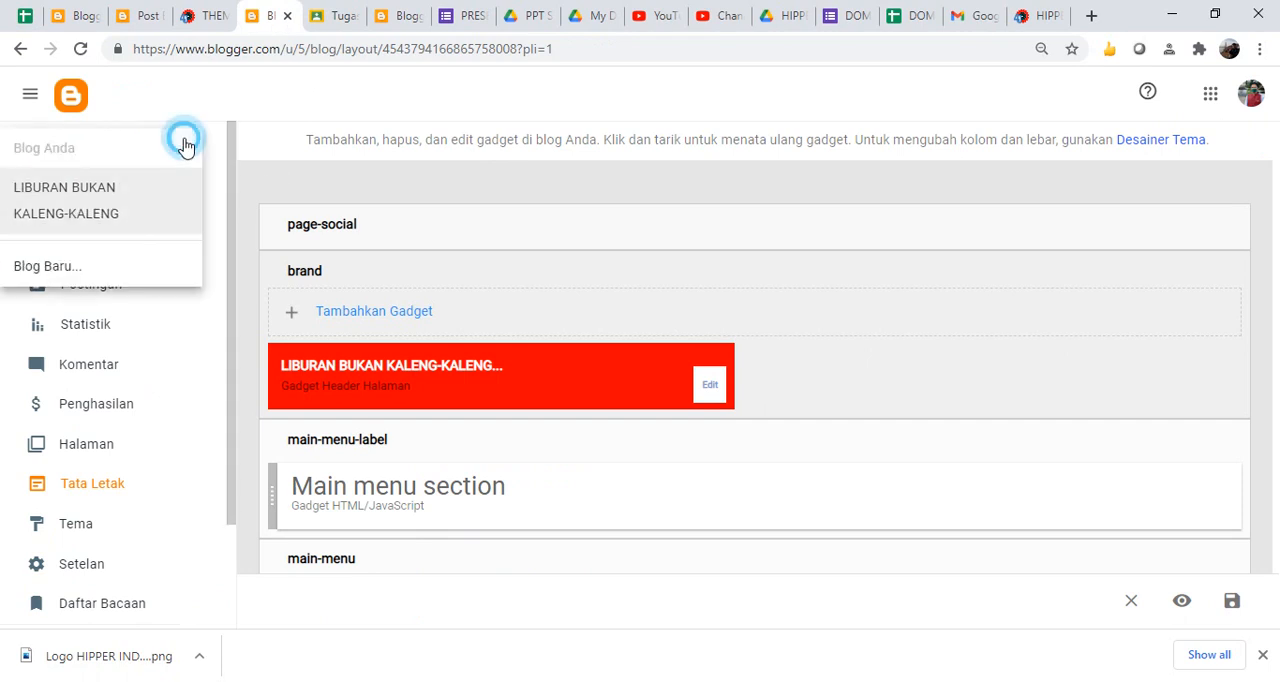
click(145, 16)
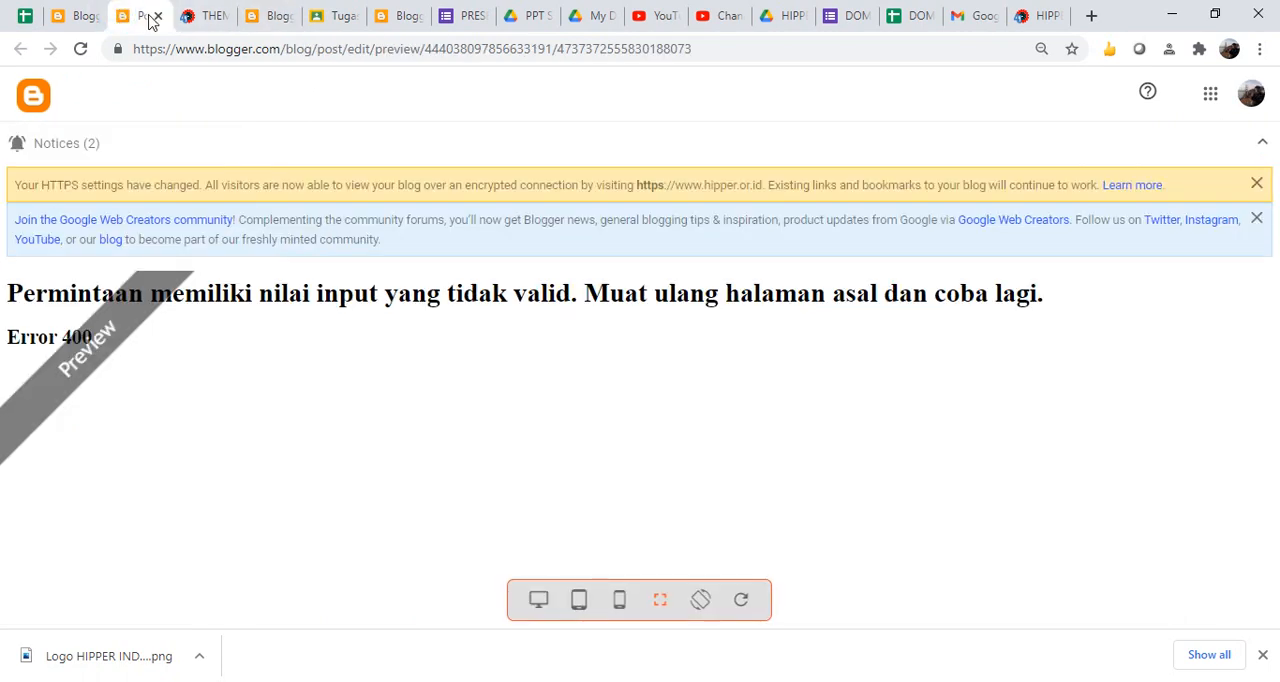
click(156, 17)
click(85, 17)
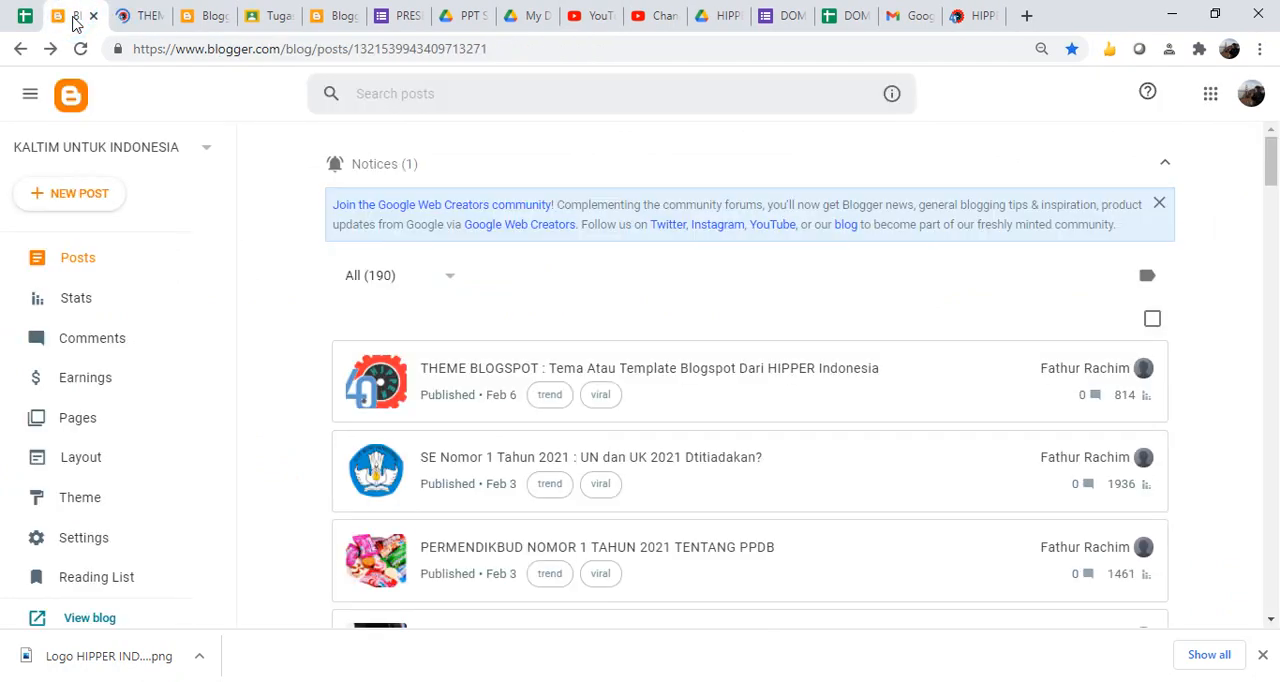
- Back up the content of the KALTIM UNTUK INDONESIA blog from its settings and download the backup file
drag(231, 288, 218, 228)
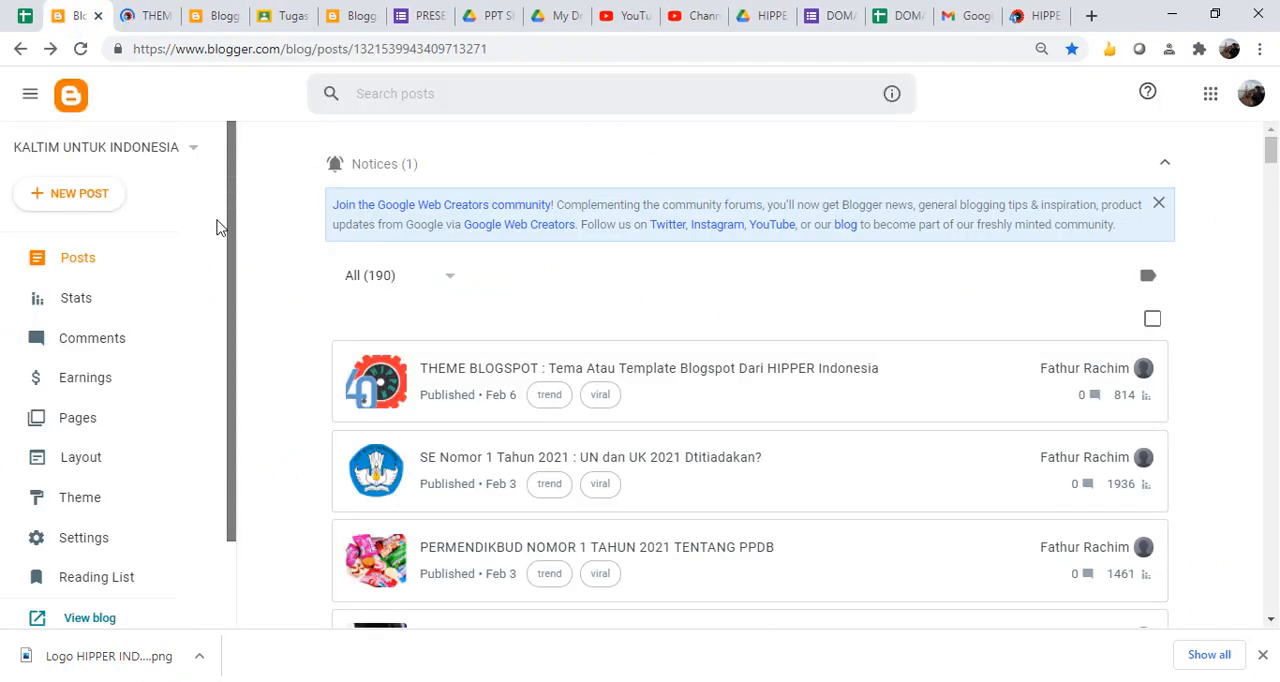
scroll(213, 330, down, 2)
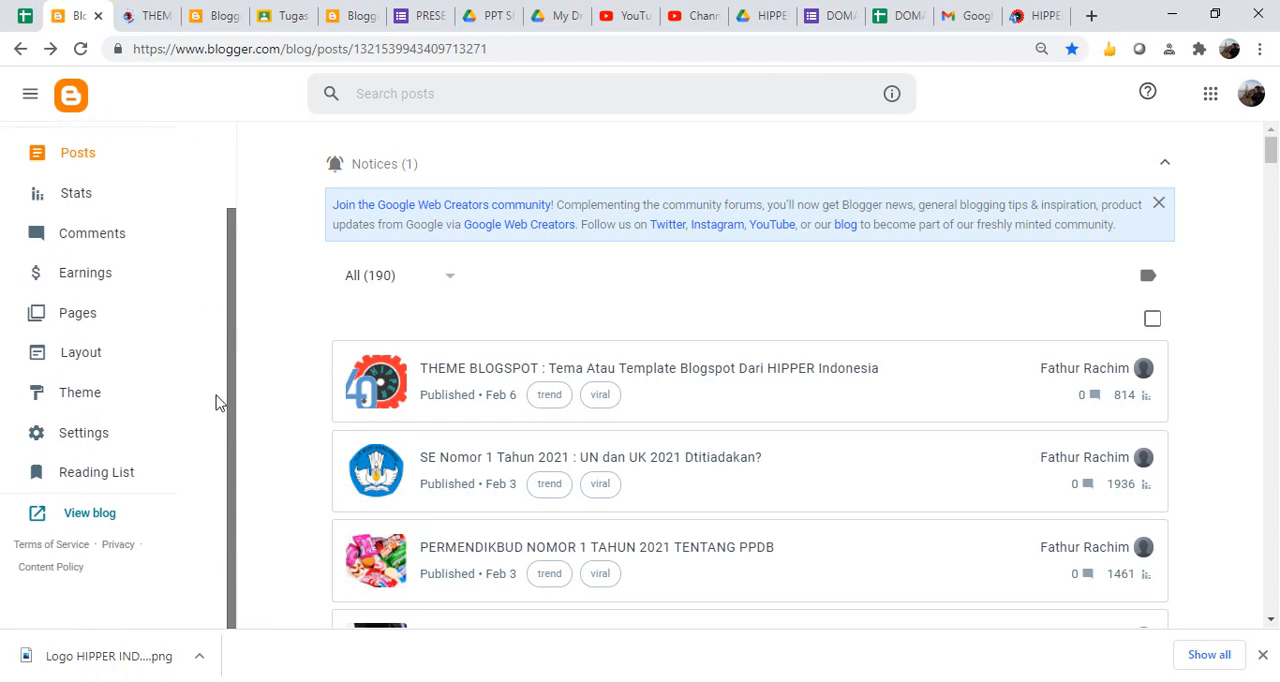
click(82, 436)
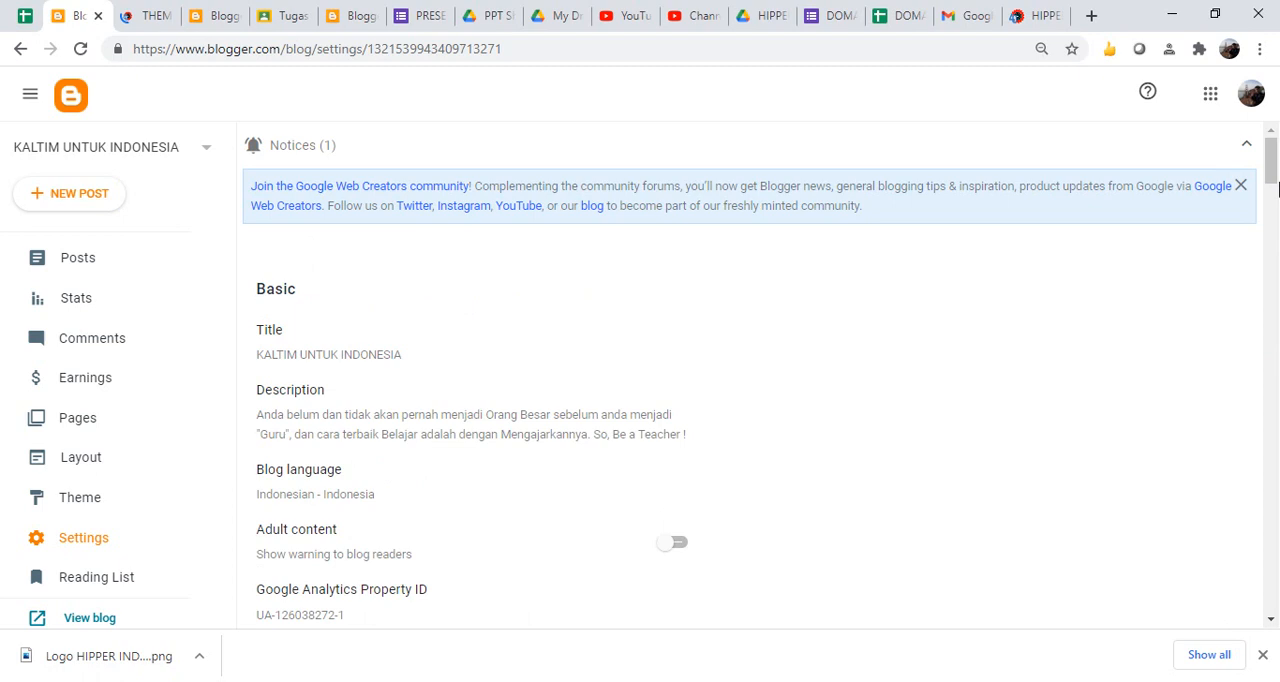
drag(1276, 190, 1276, 555)
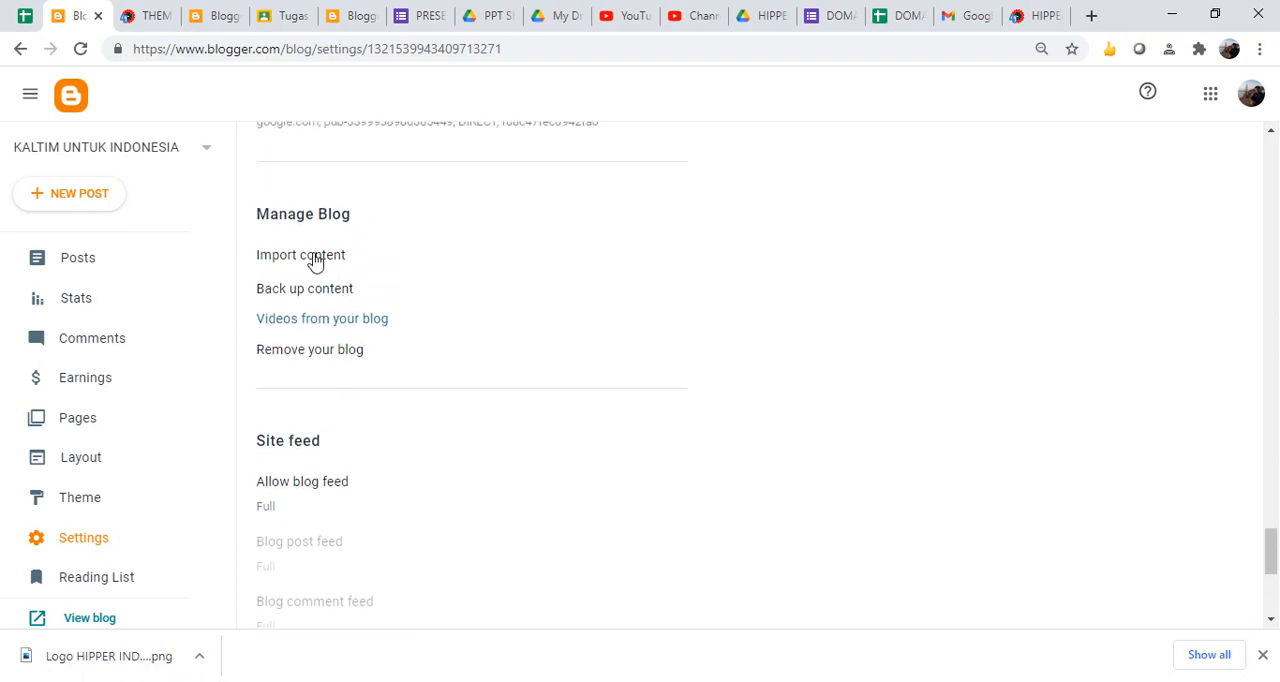
click(314, 291)
click(750, 428)
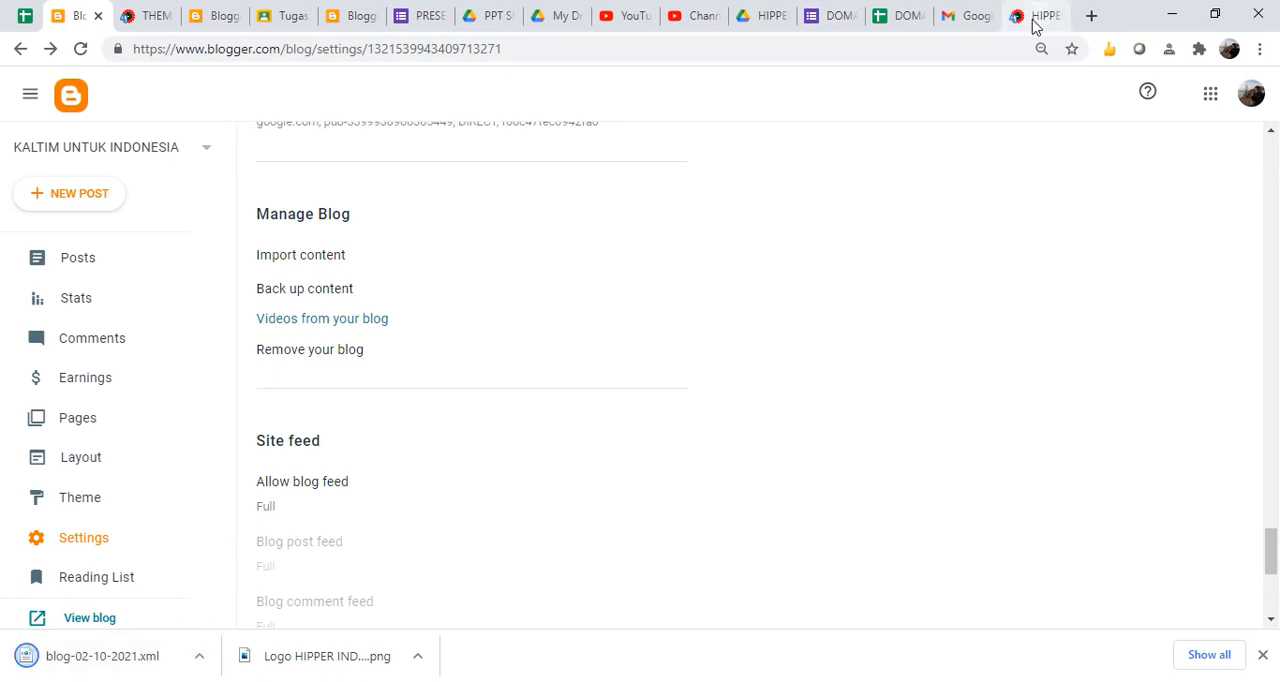
- Return to BLOG KEREN ABIS in the incognito window, go to its Kelola Blog settings, and view and cancel the content backup dialog
click(536, 680)
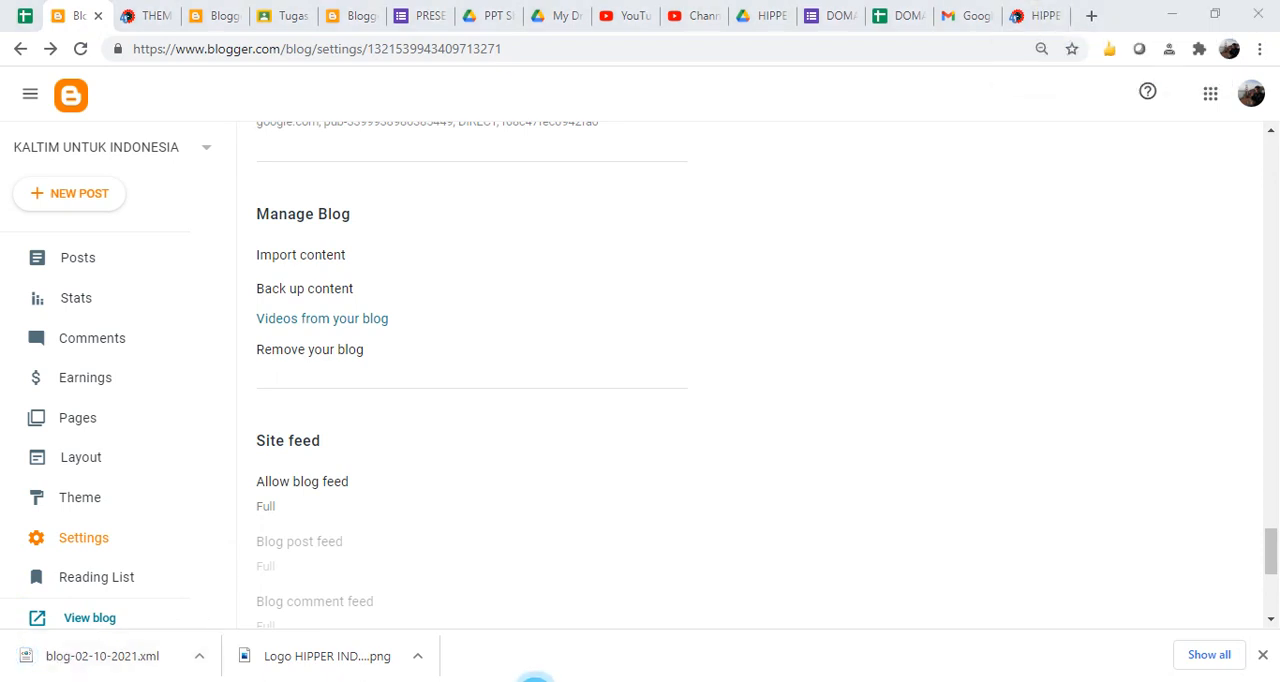
click(660, 651)
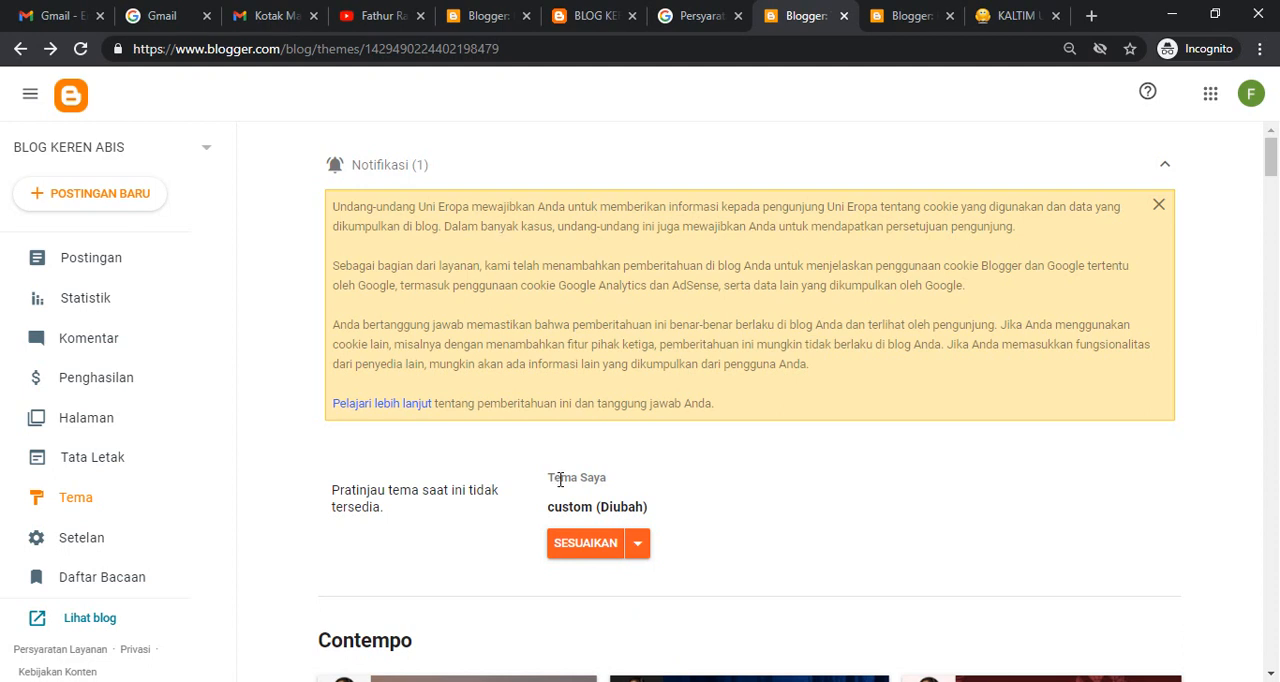
scroll(222, 450, down, 2)
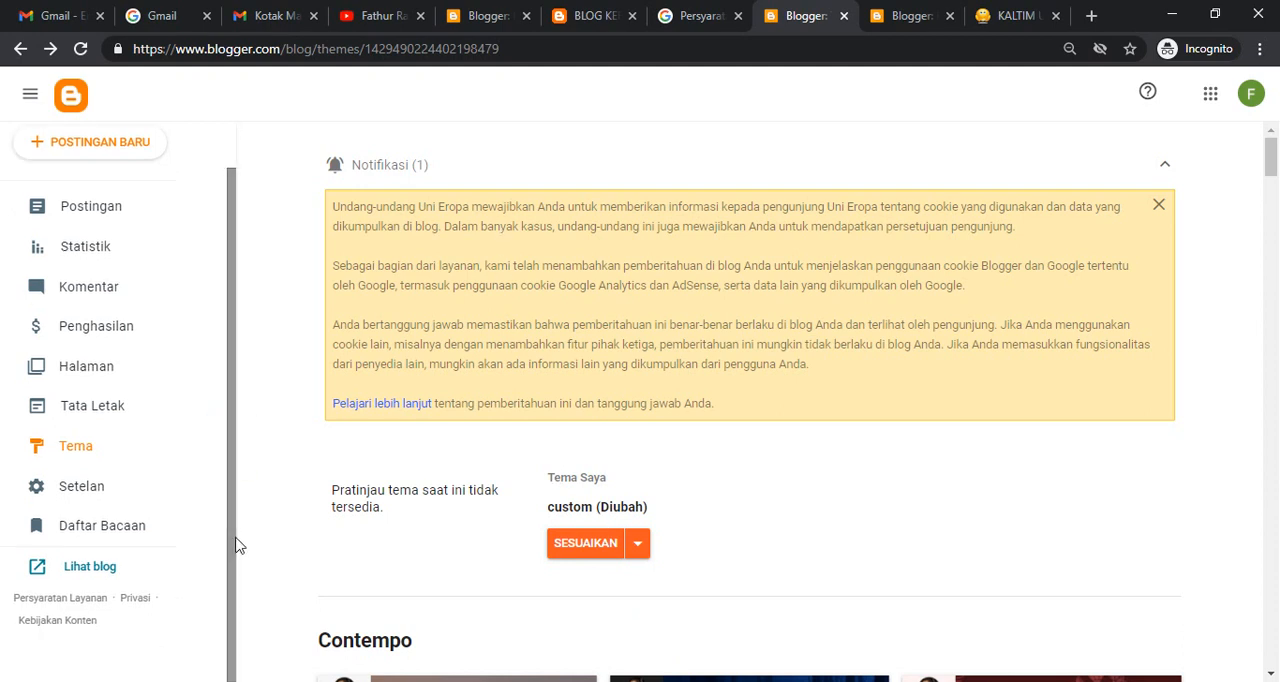
click(86, 490)
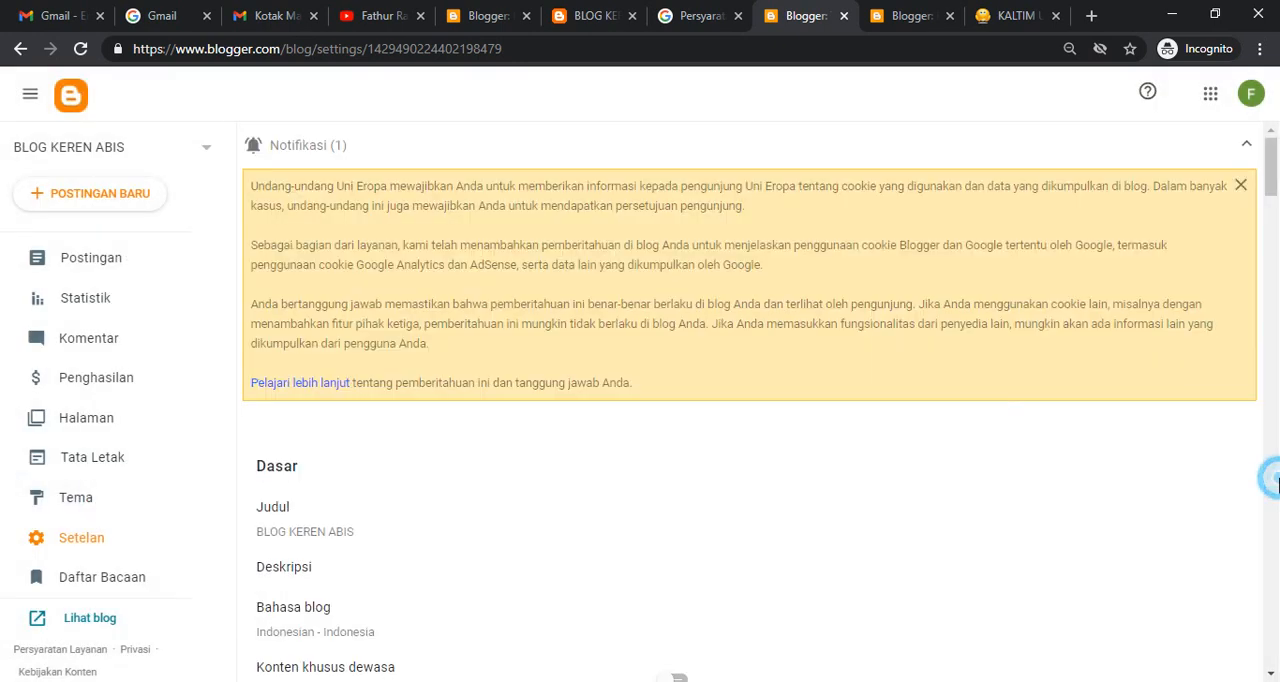
click(1273, 471)
drag(1273, 471, 1274, 602)
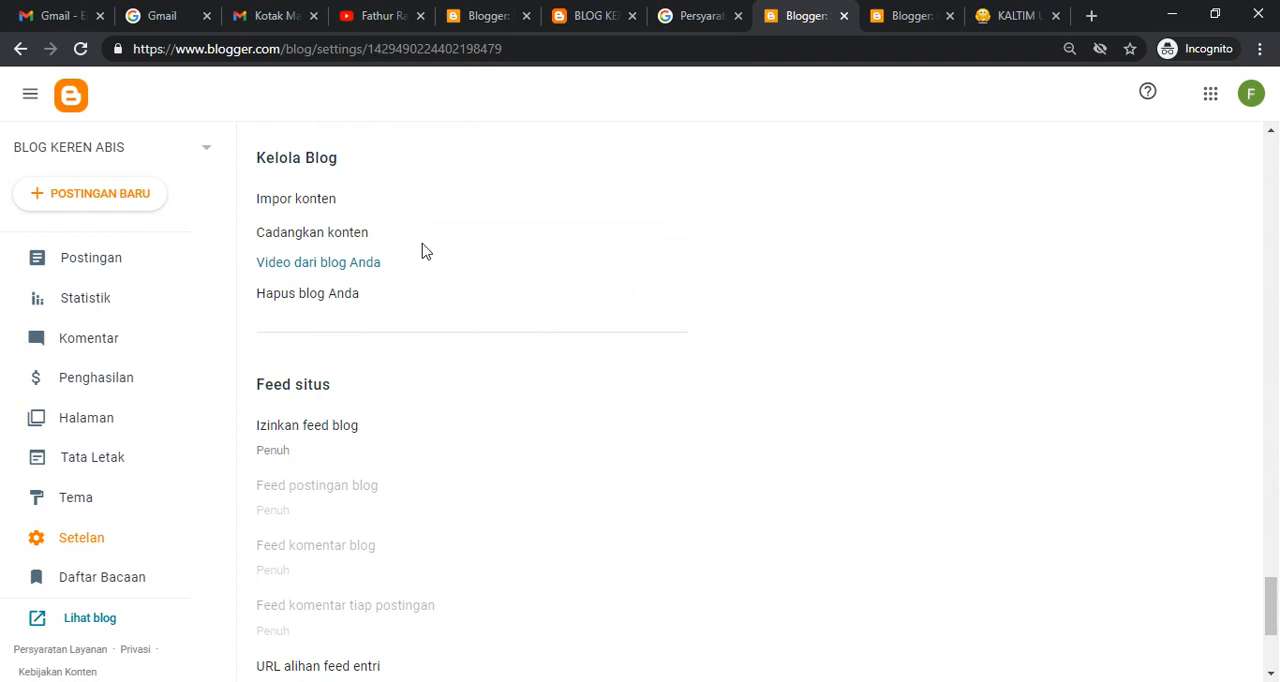
click(352, 238)
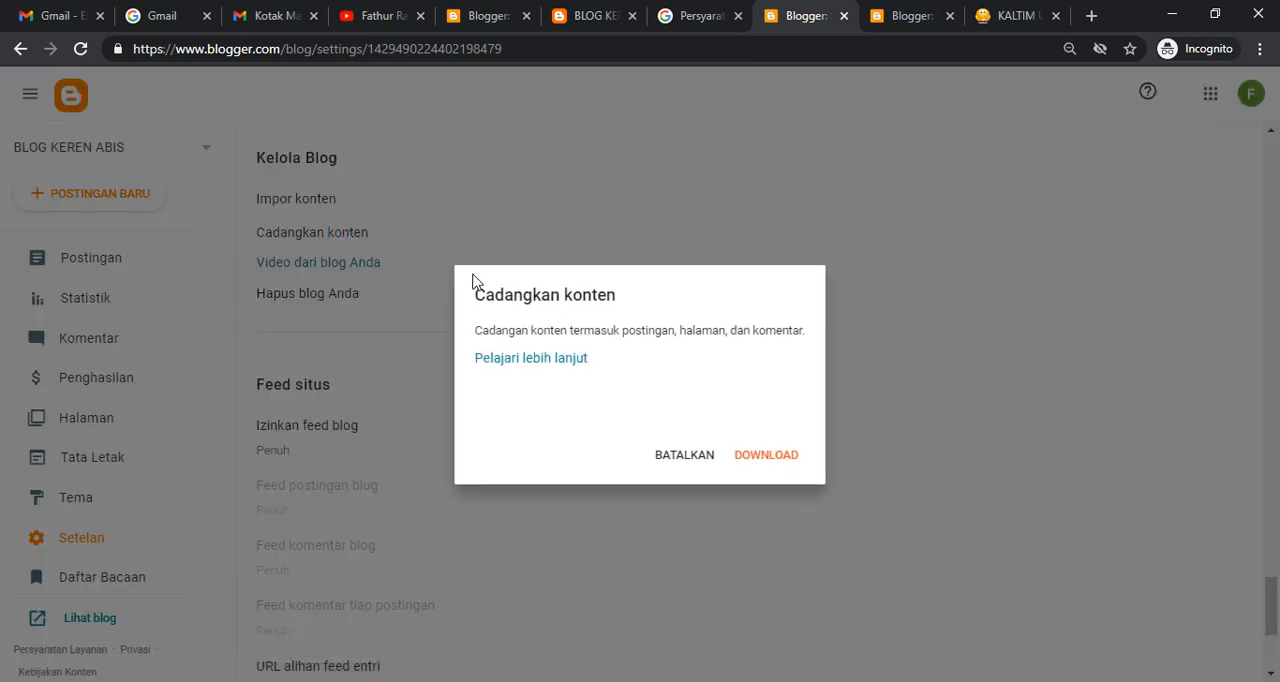
click(672, 456)
- Open the content import for BLOG KEREN ABIS and try to pass the reCAPTCHA by selecting the bus images
click(305, 199)
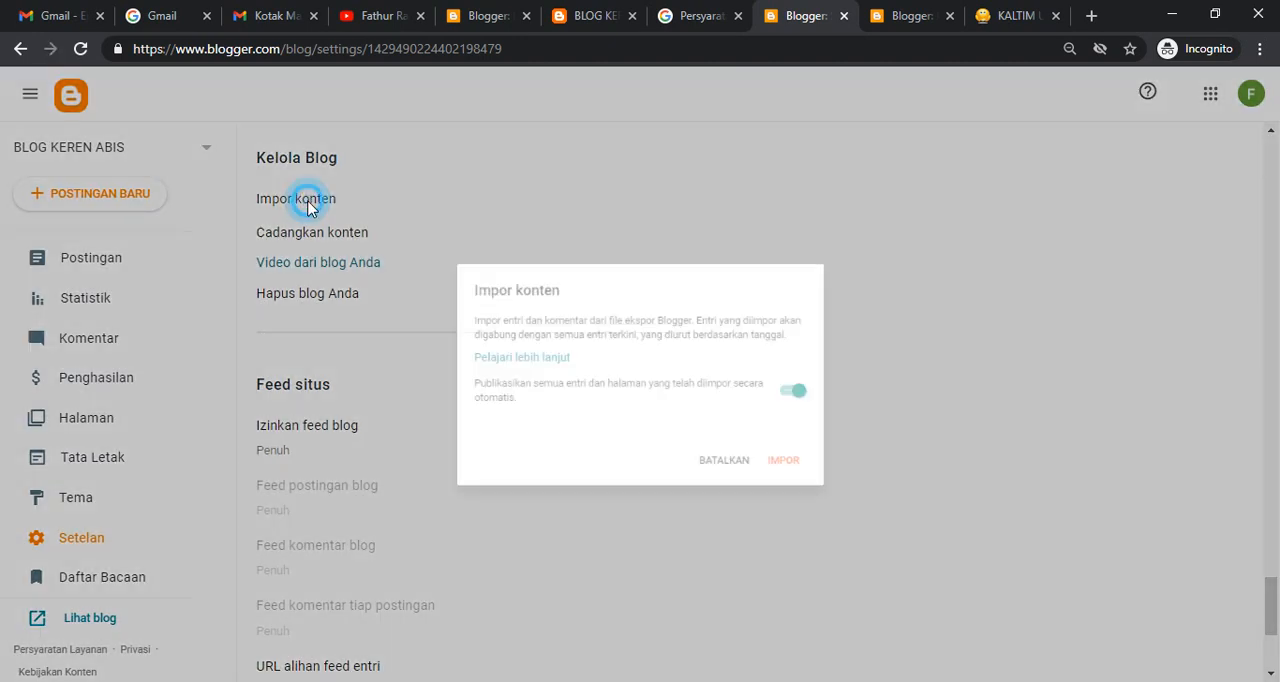
click(466, 362)
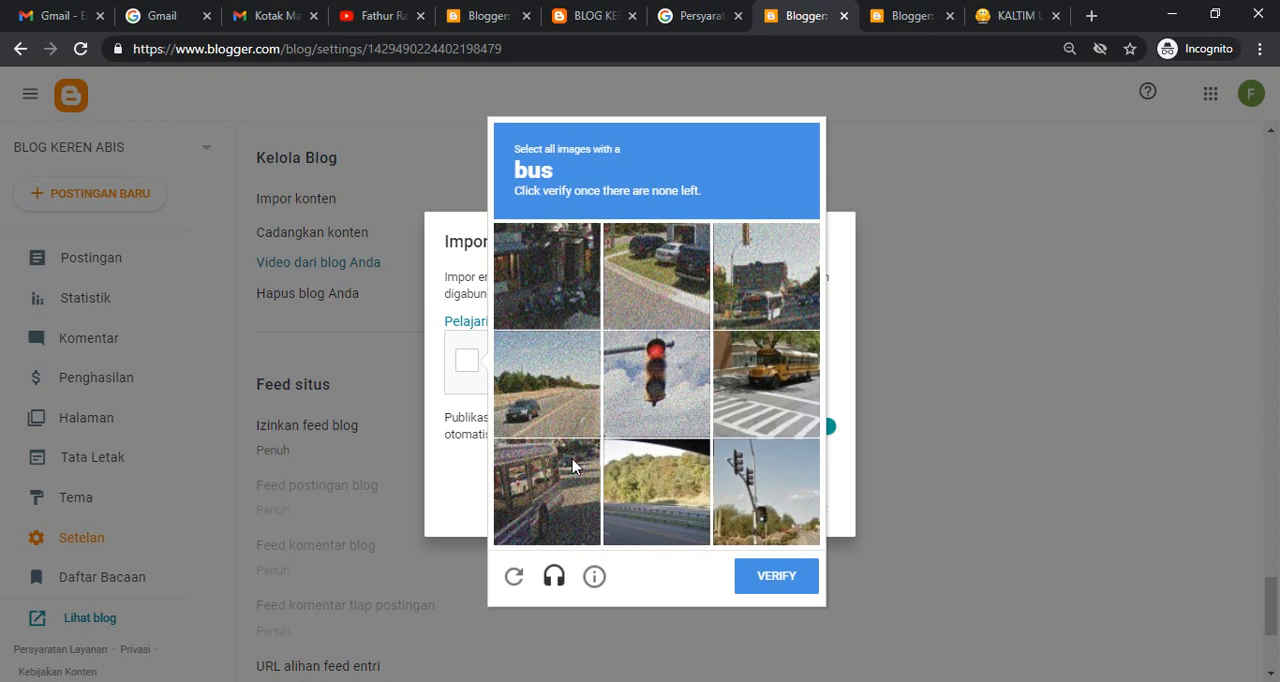
click(558, 497)
click(791, 396)
click(741, 286)
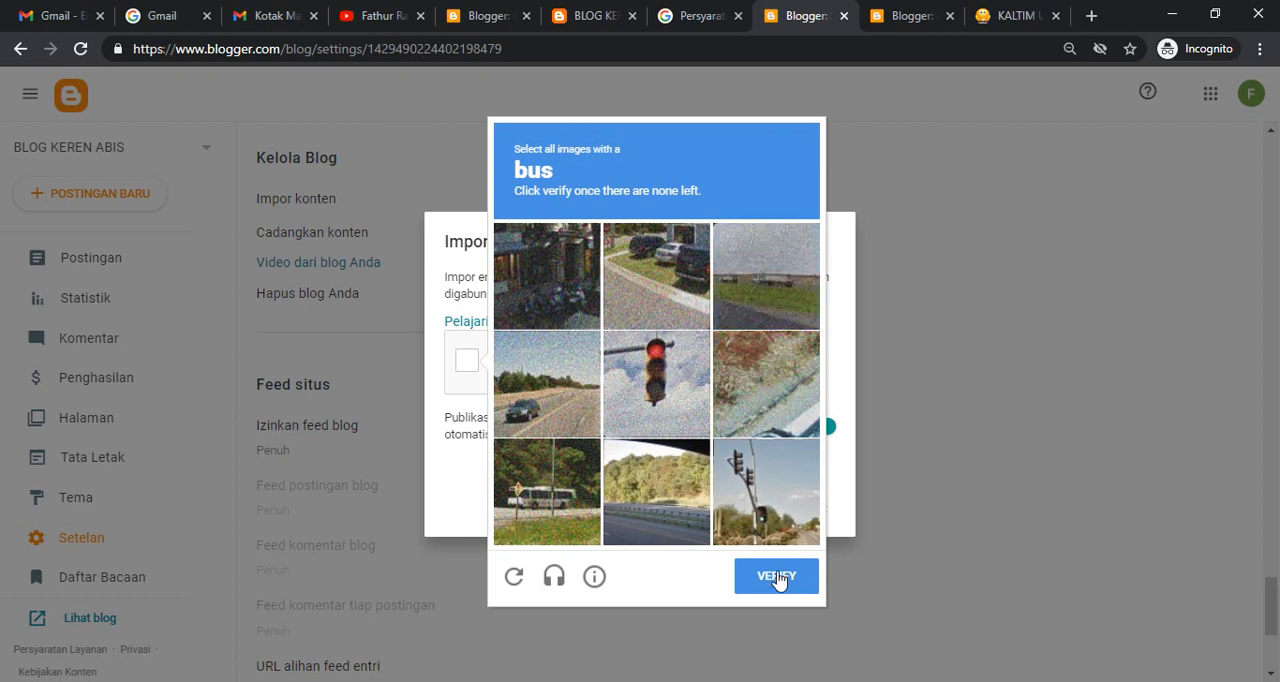
click(545, 487)
click(751, 414)
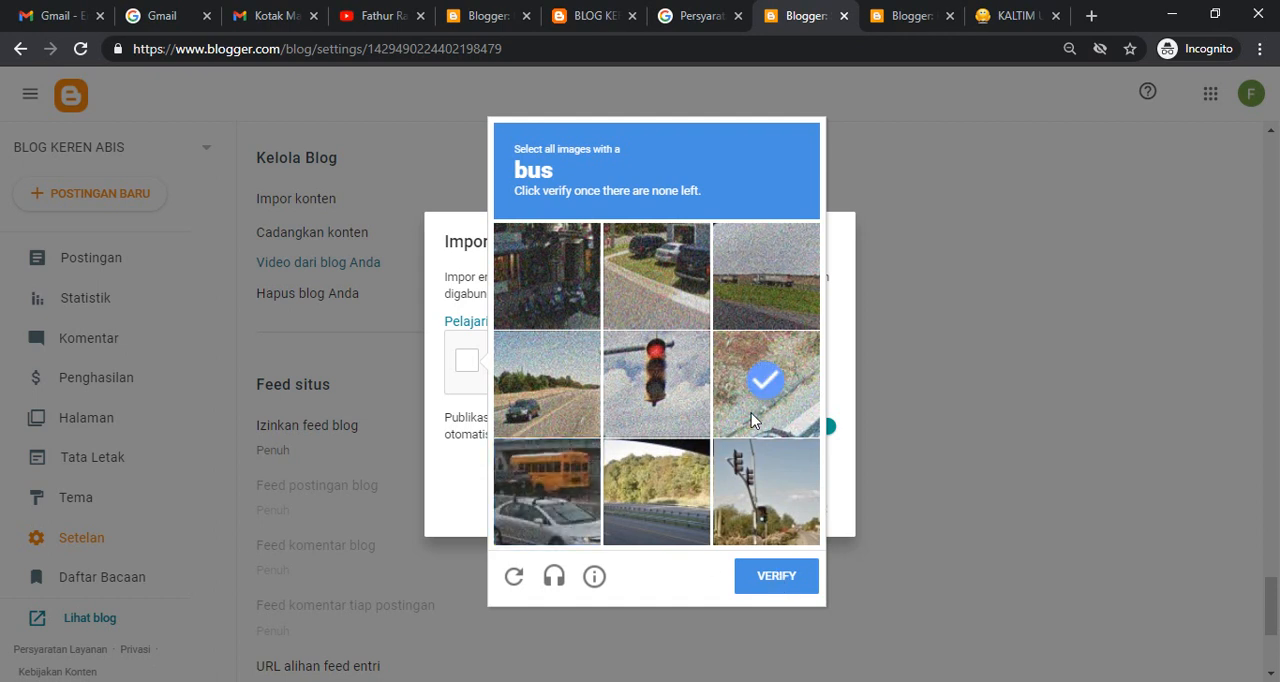
click(541, 468)
click(749, 402)
click(685, 280)
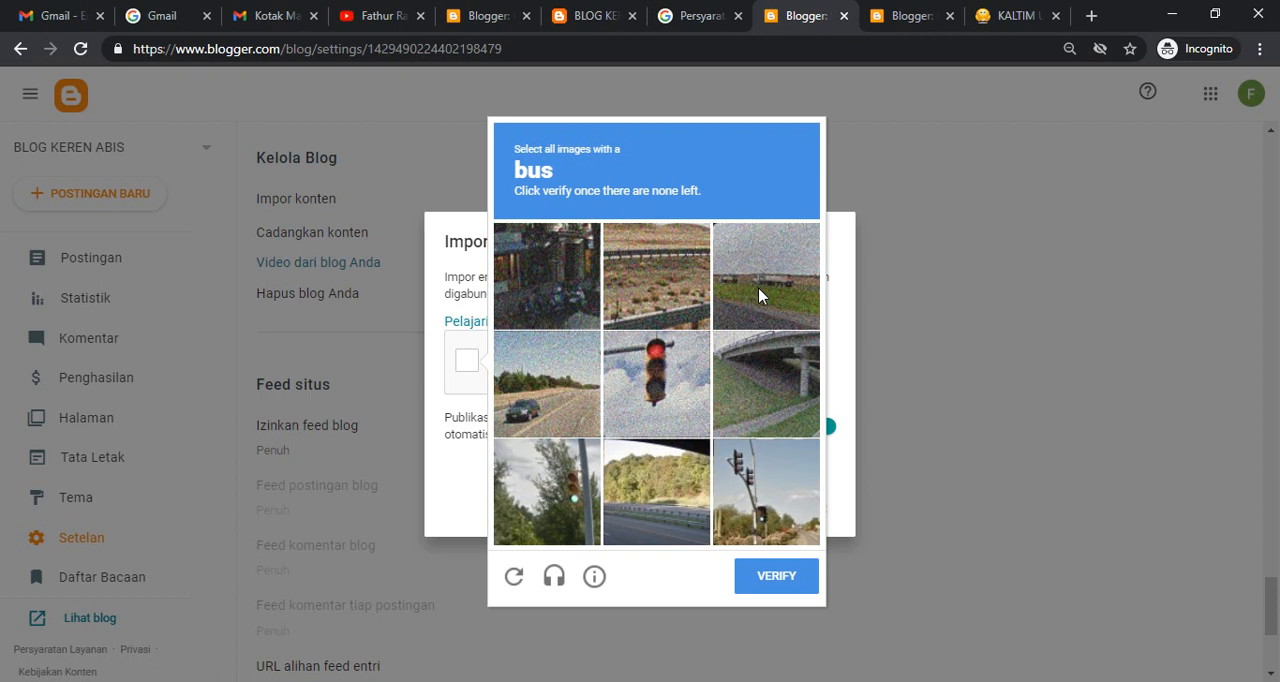
click(766, 580)
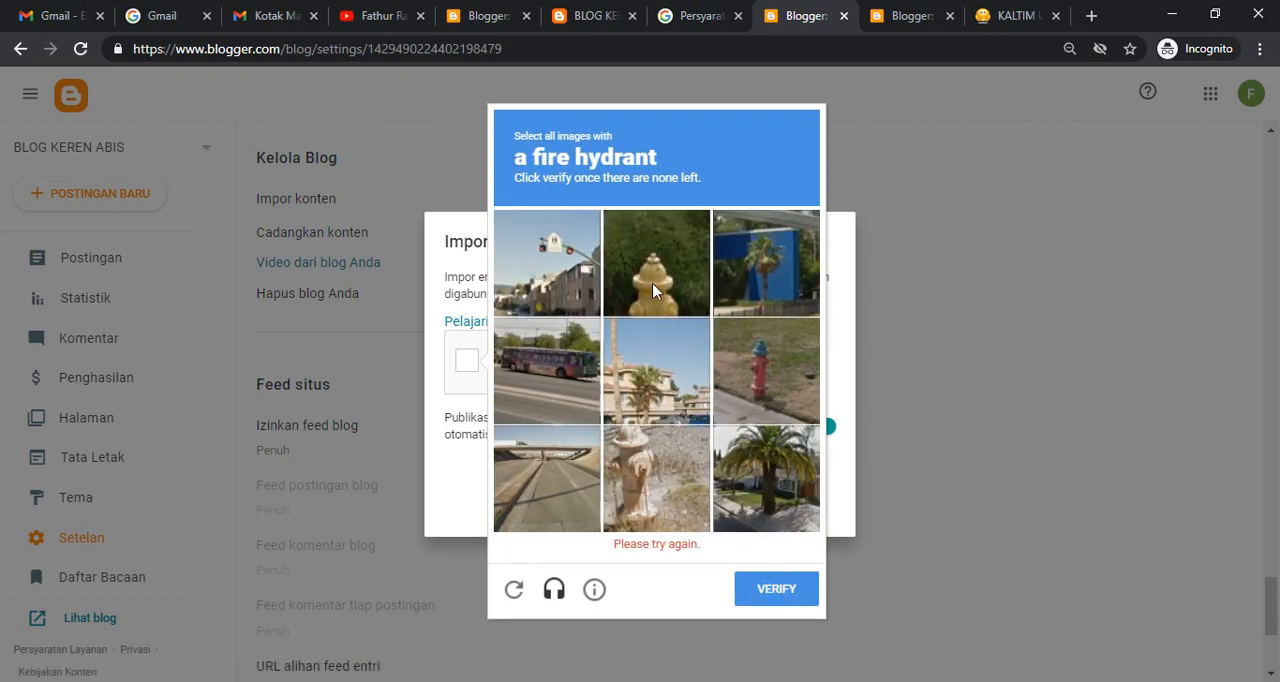
- Try to pass the reCAPTCHA by selecting the fire hydrant images, including the replacement images that contain hydrants
click(655, 290)
click(796, 396)
click(668, 497)
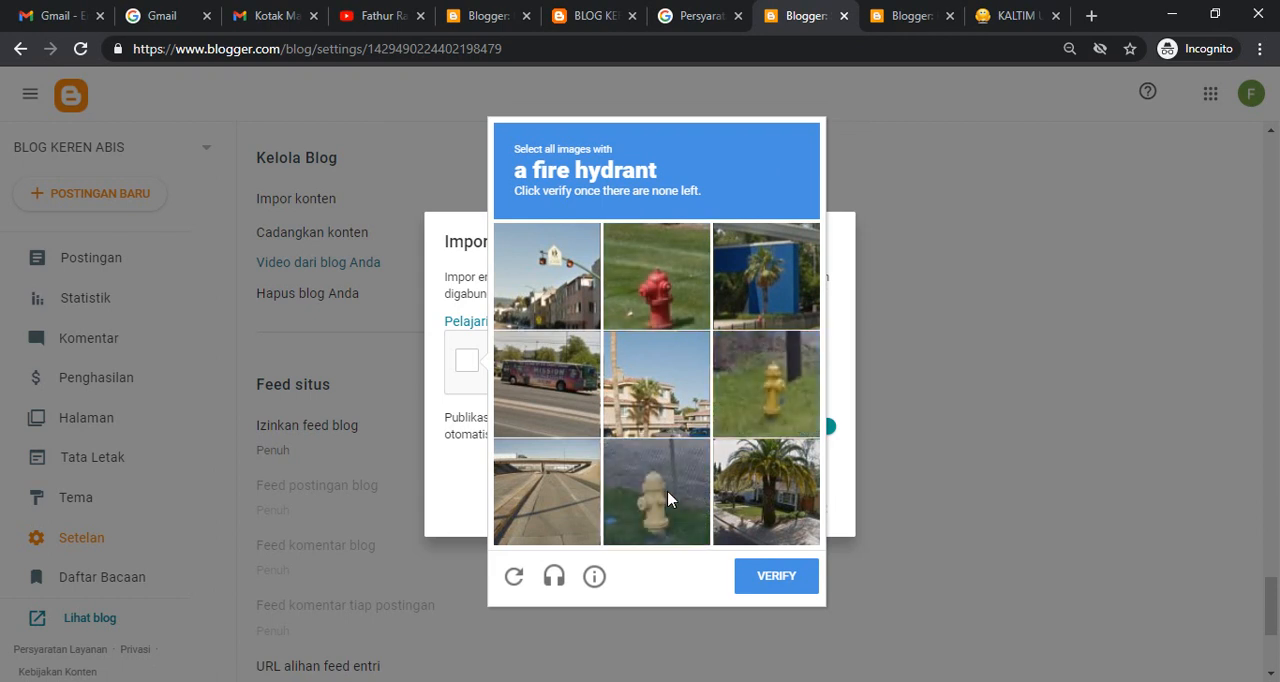
click(666, 492)
click(756, 408)
click(645, 306)
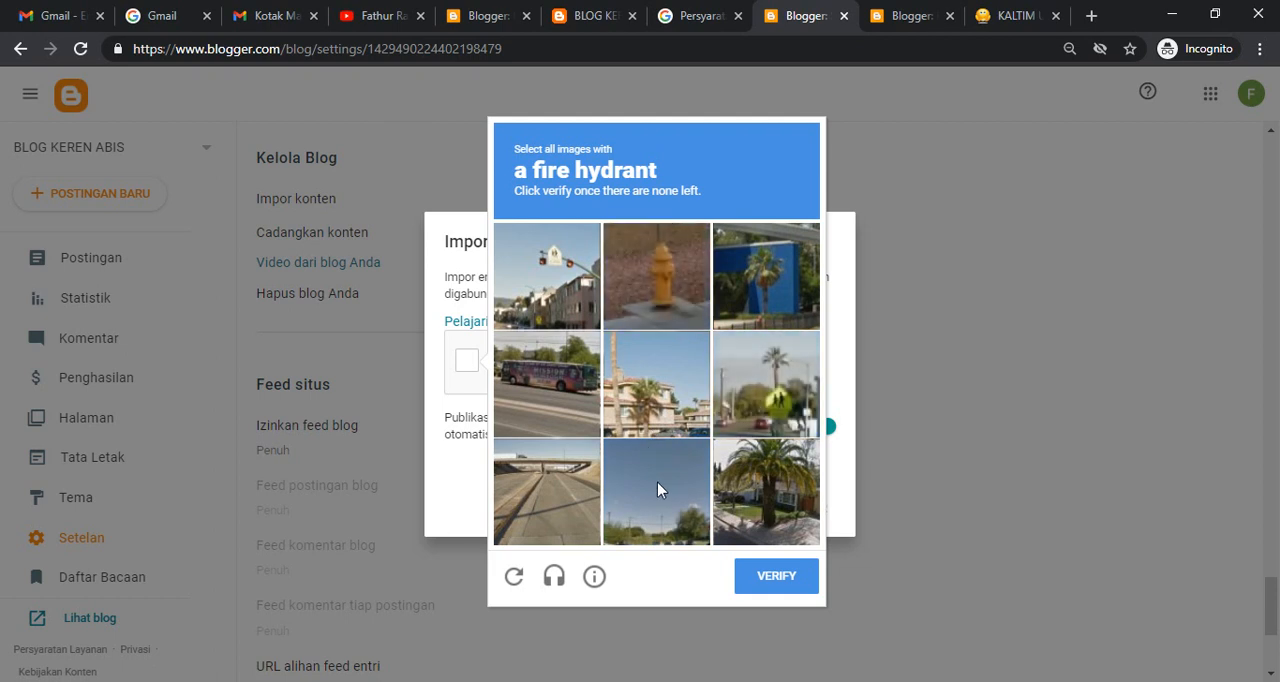
click(681, 262)
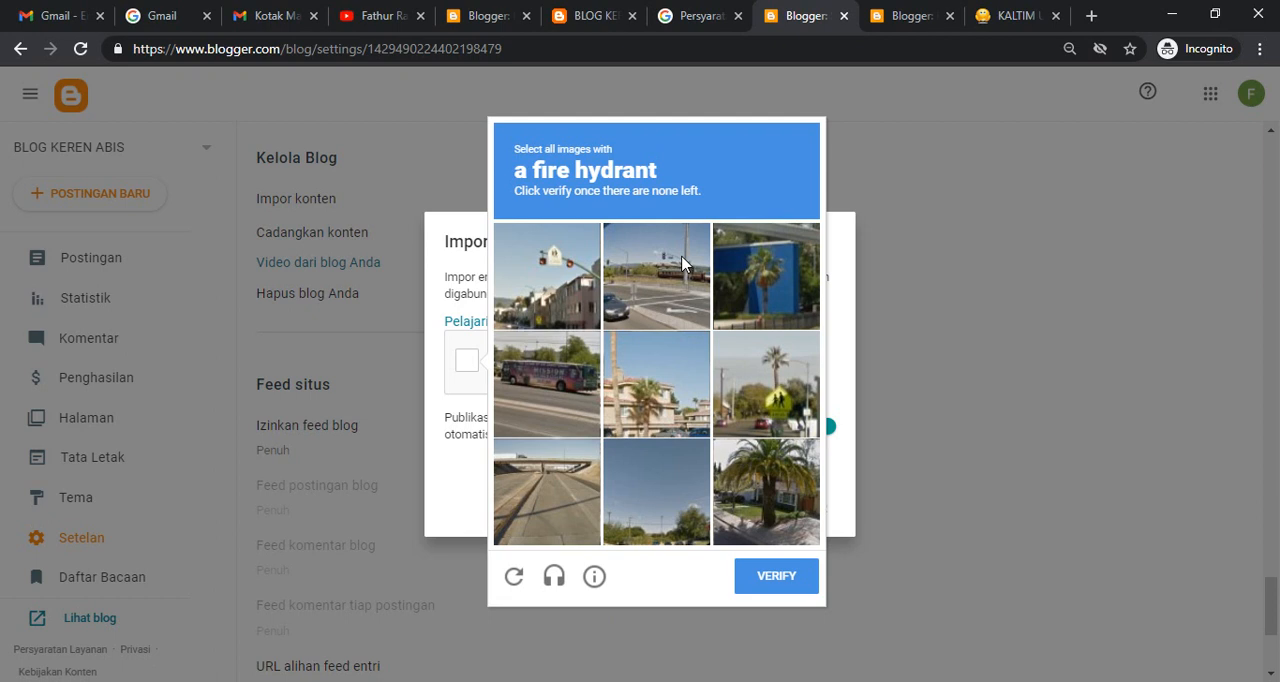
- Try selecting further tiles in the fire hydrant reCAPTCHA, and request a new challenge
click(746, 514)
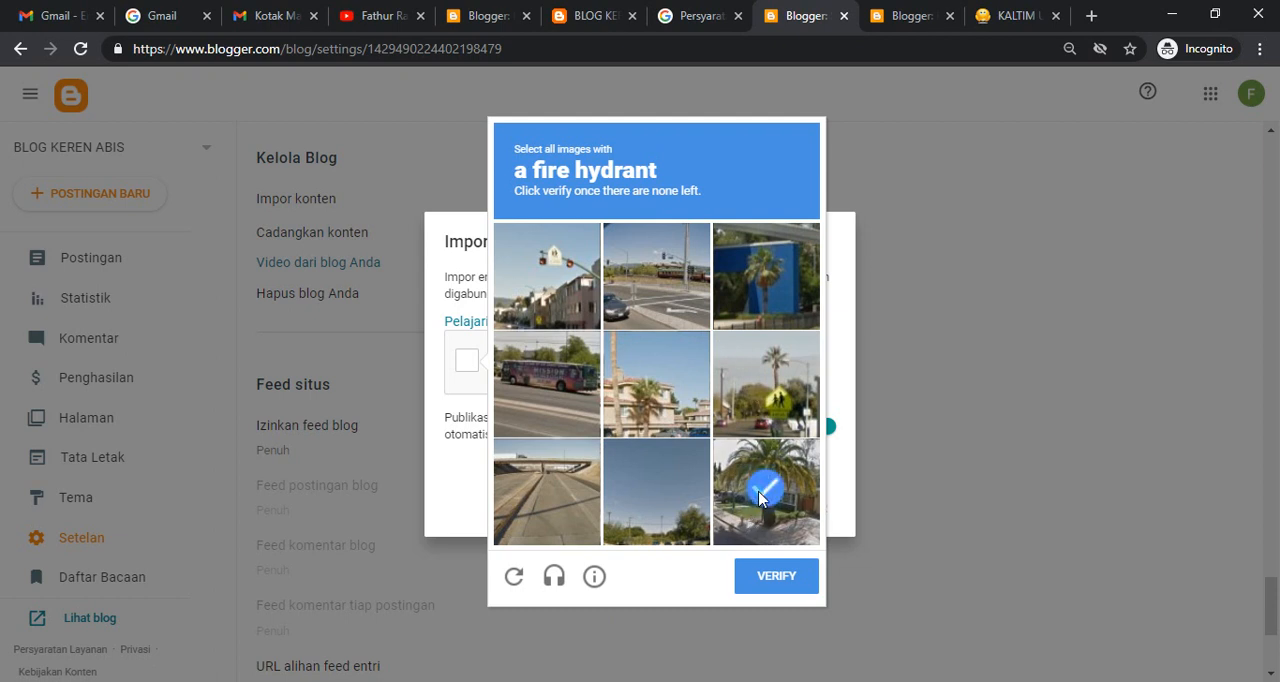
click(754, 311)
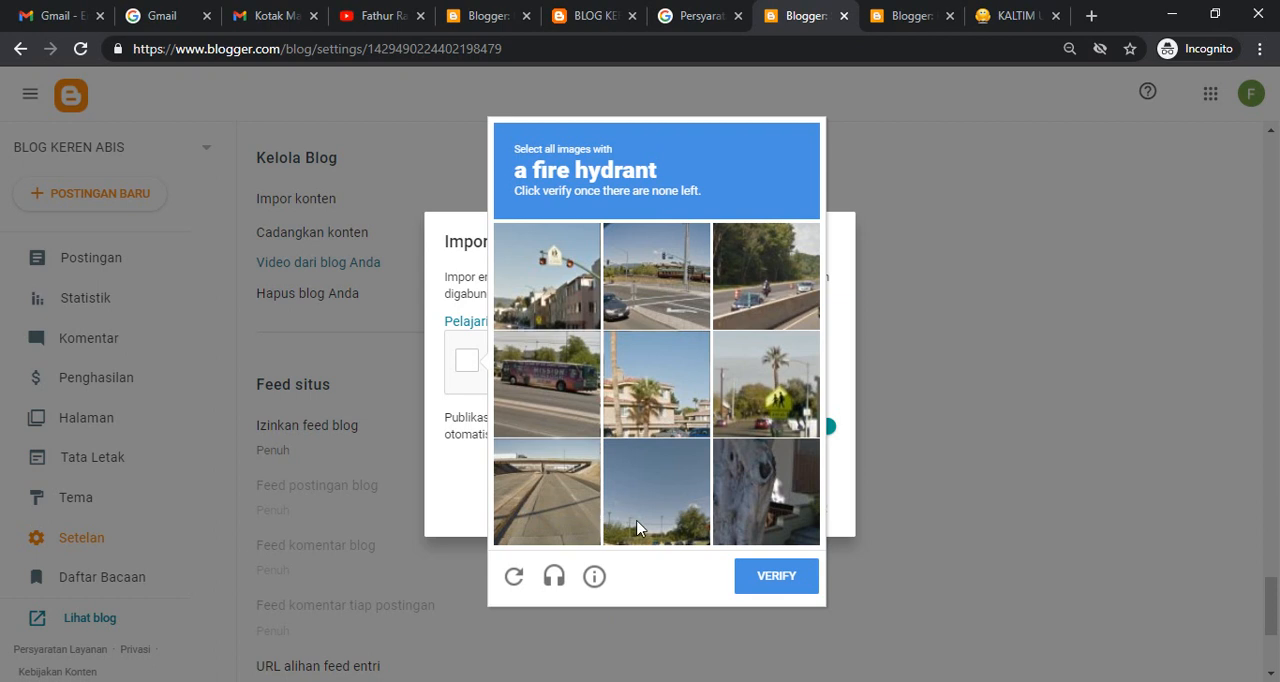
click(680, 517)
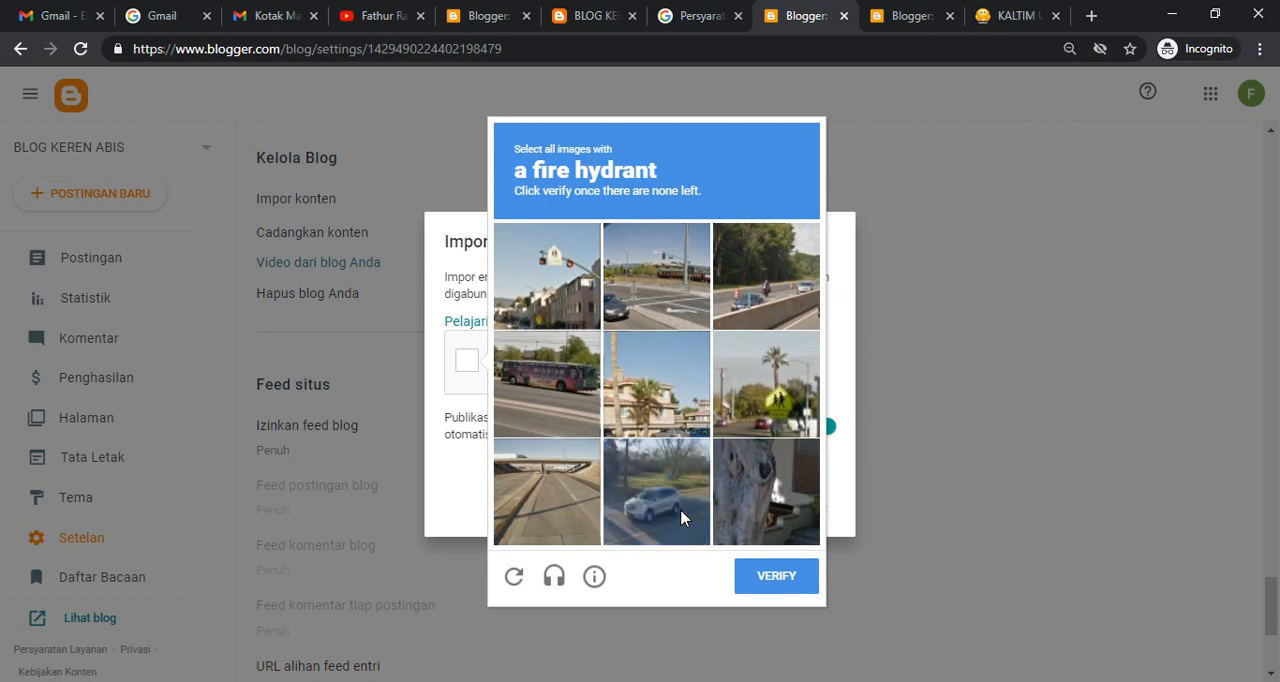
click(757, 543)
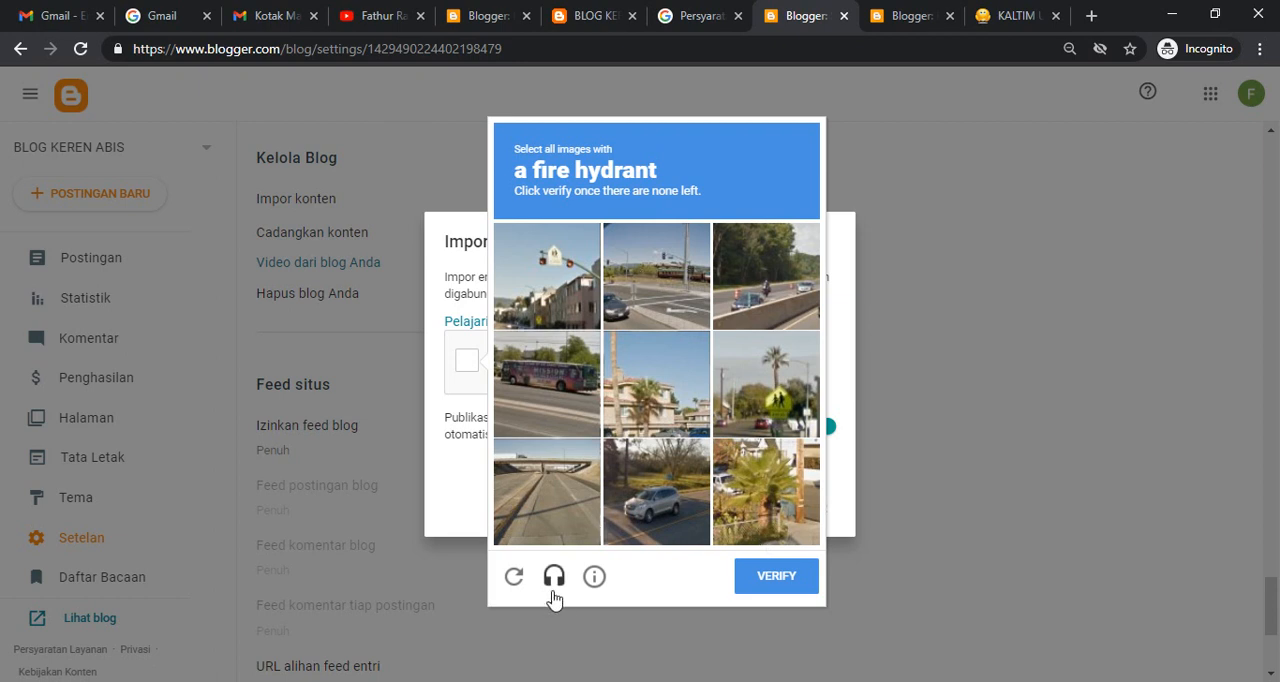
click(514, 580)
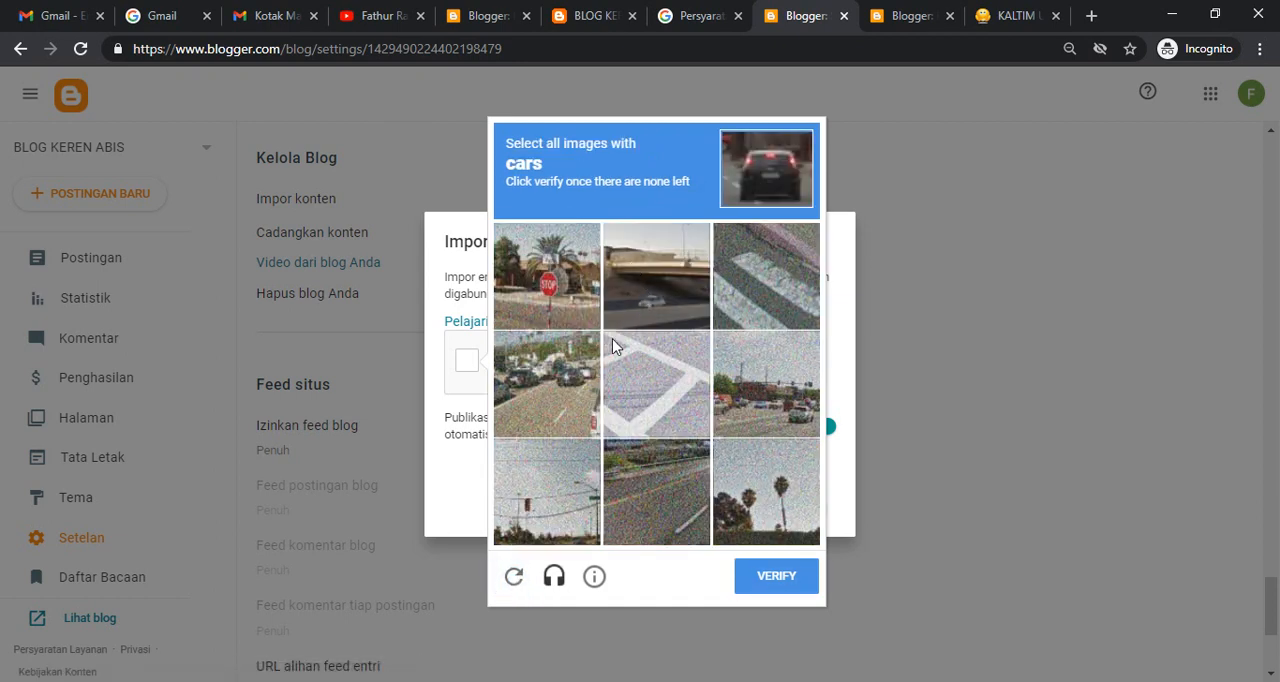
- Select the images with cars in the new reCAPTCHA challenge, including the replacement images that contain cars
click(561, 401)
click(780, 395)
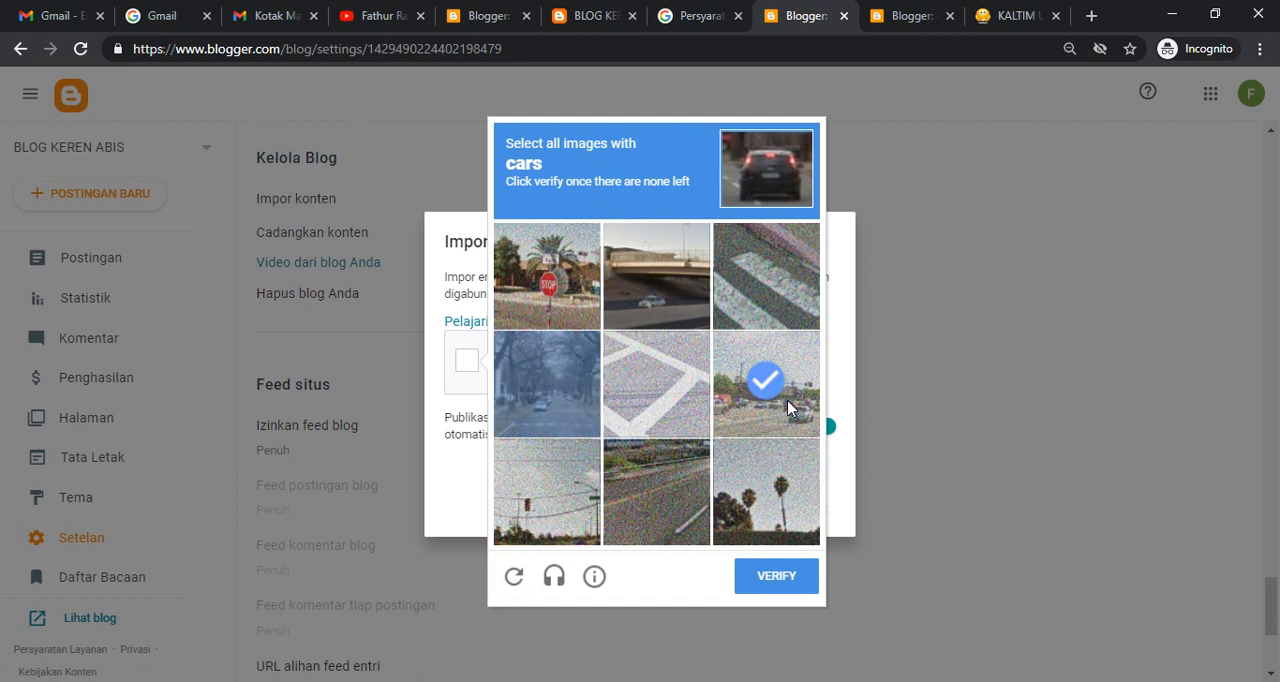
click(662, 305)
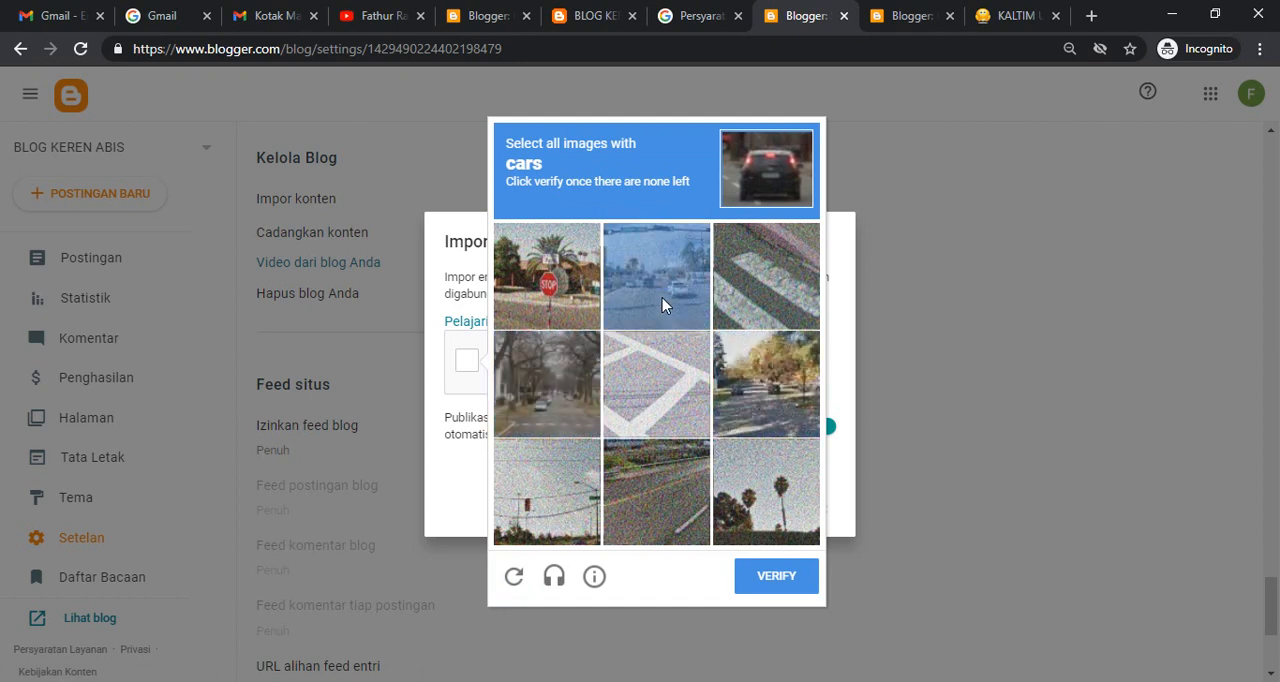
click(548, 388)
click(648, 293)
click(747, 384)
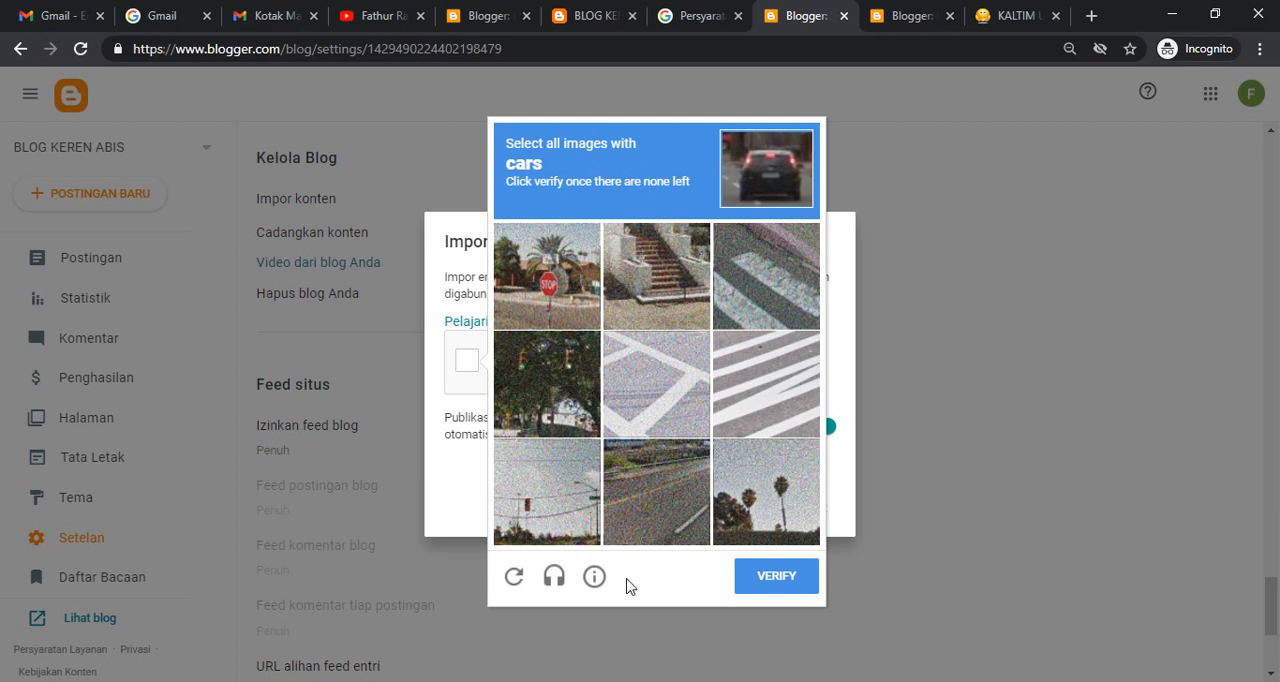
- Dismiss the reCAPTCHA challenge and try to import the backup file blog-02-10-2021 from Downloads
click(930, 228)
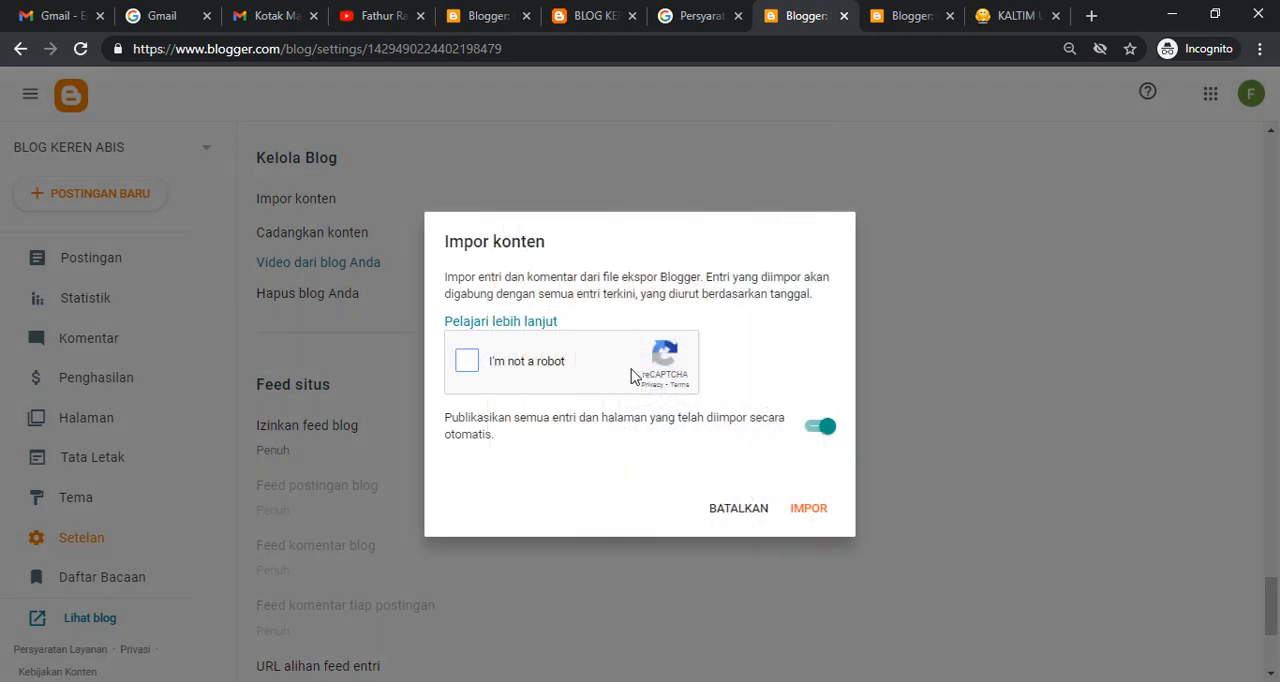
click(474, 367)
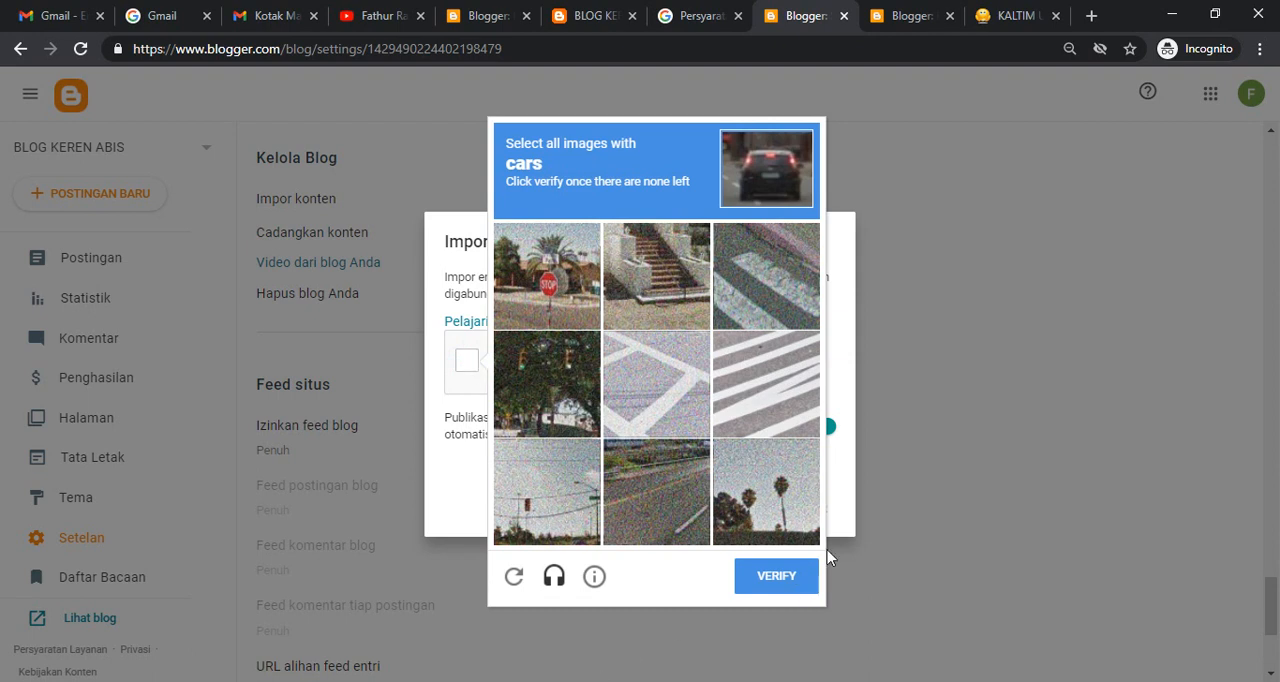
click(476, 461)
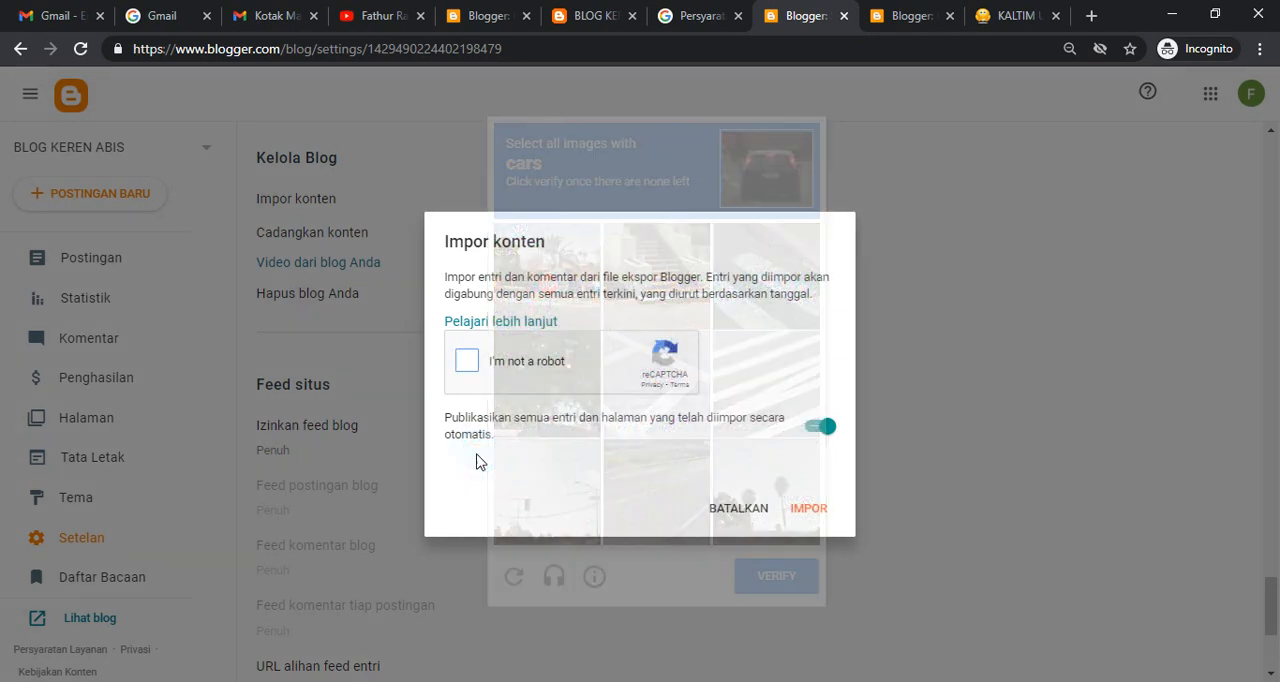
click(800, 510)
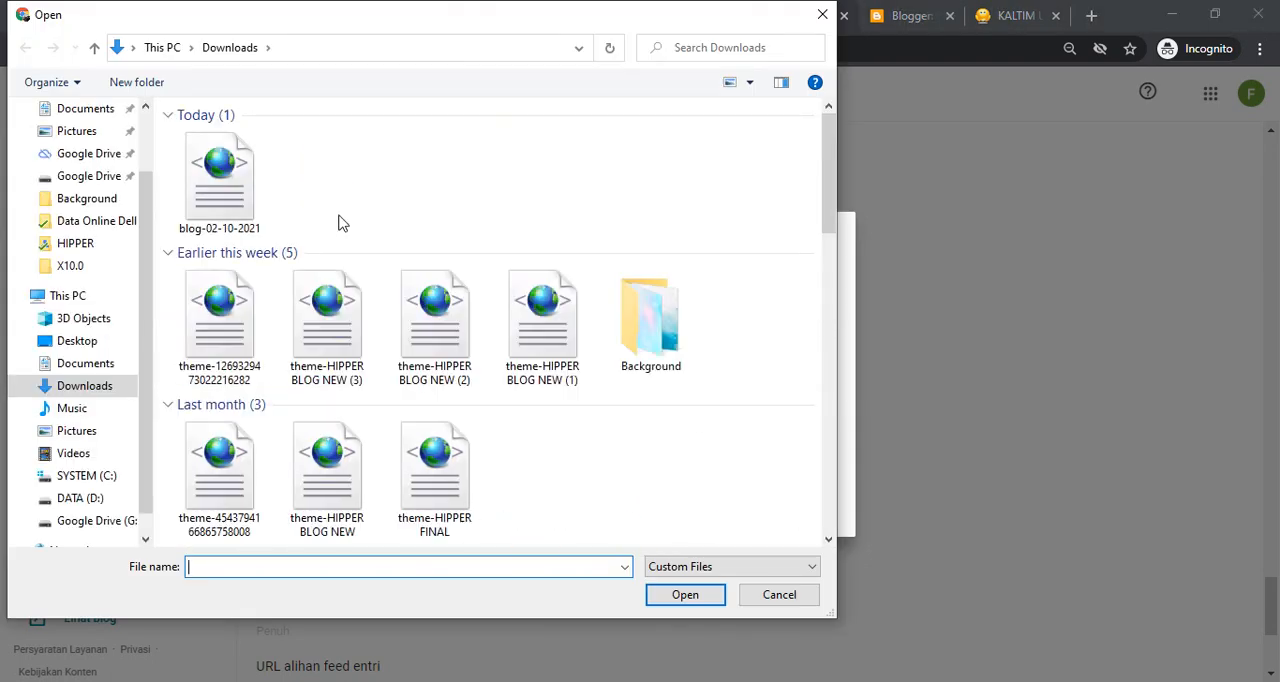
double_click(238, 185)
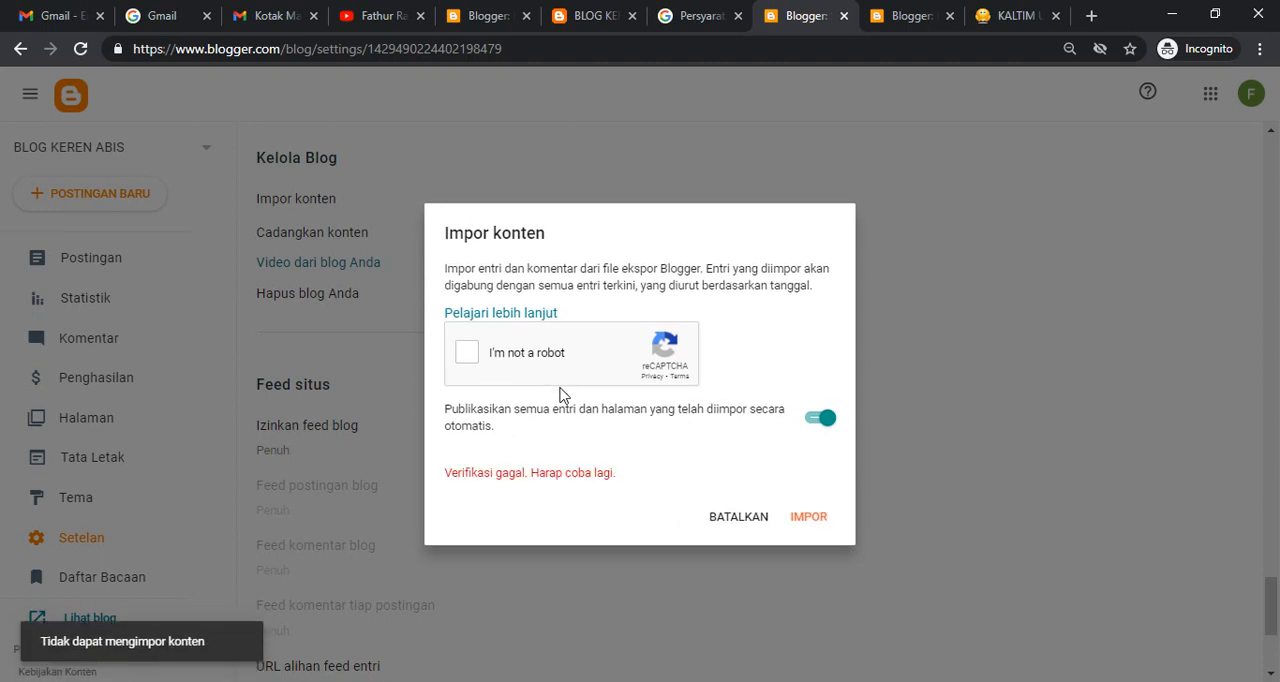
- Reopen and dismiss the reCAPTCHA challenge, and cancel the content import for BLOG KEREN ABIS
click(474, 362)
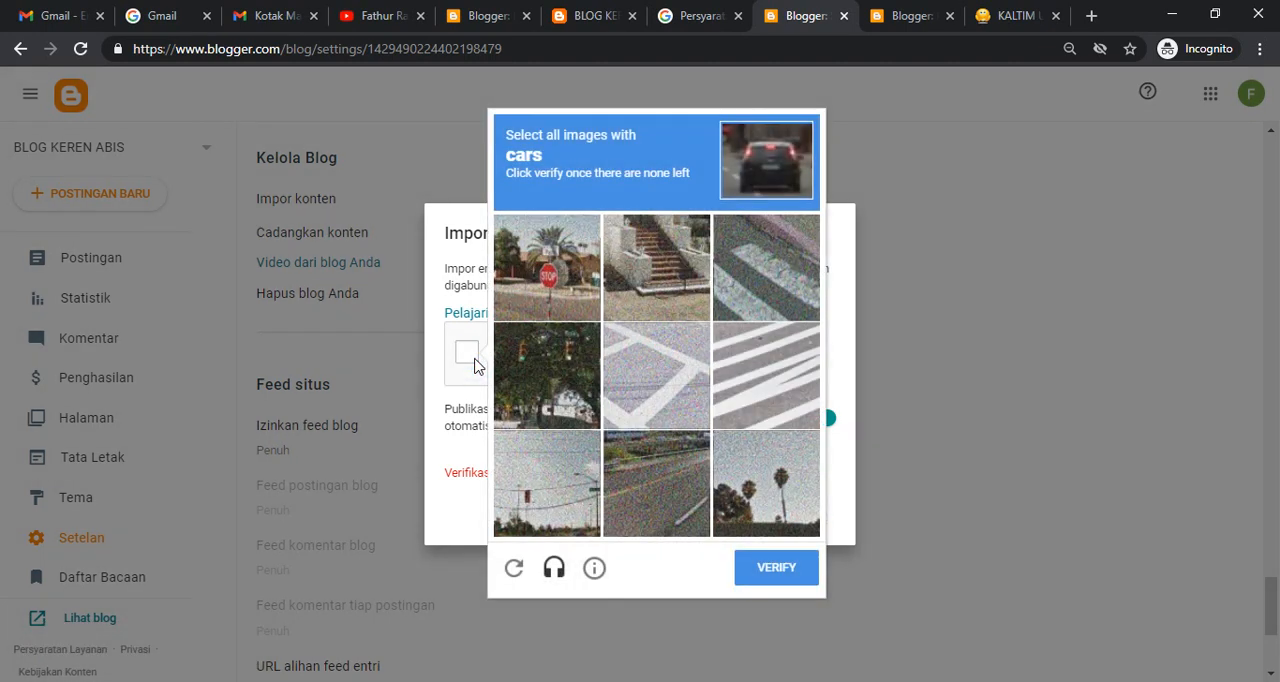
click(474, 287)
click(735, 521)
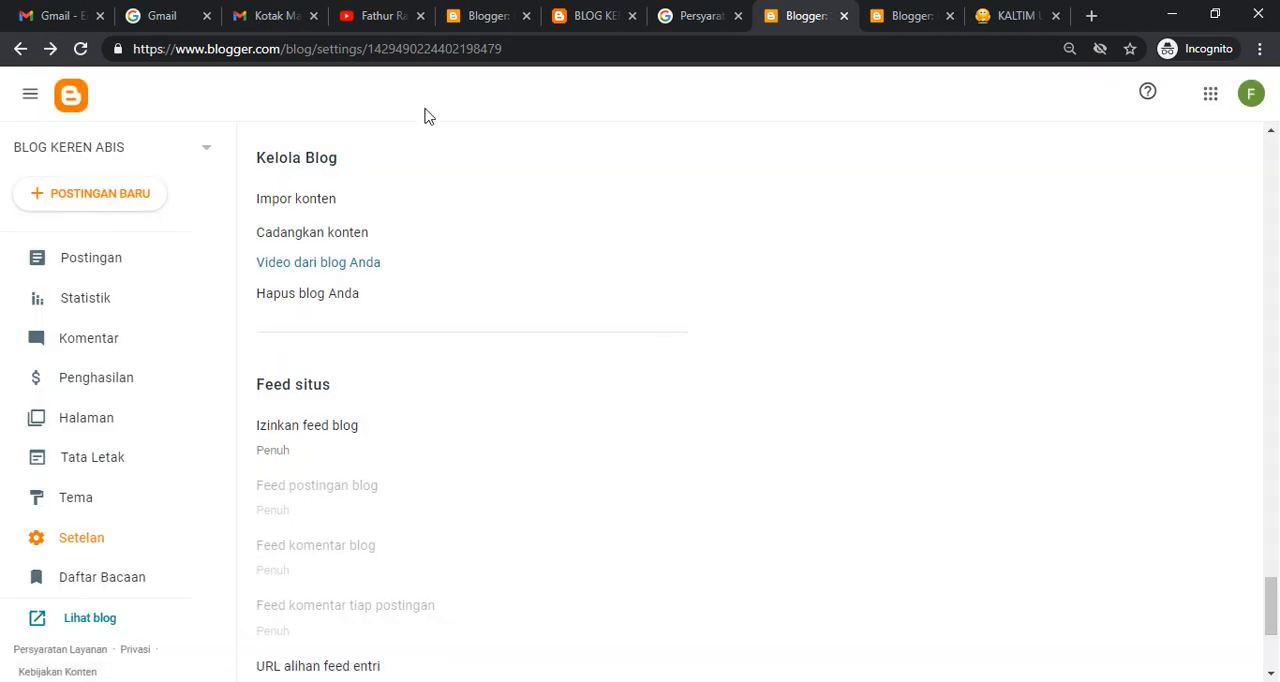
- Copy the BLOG KEREN ABIS settings address and open it in a new tab of the regular Chrome window
click(523, 50)
key(ctrl+c)
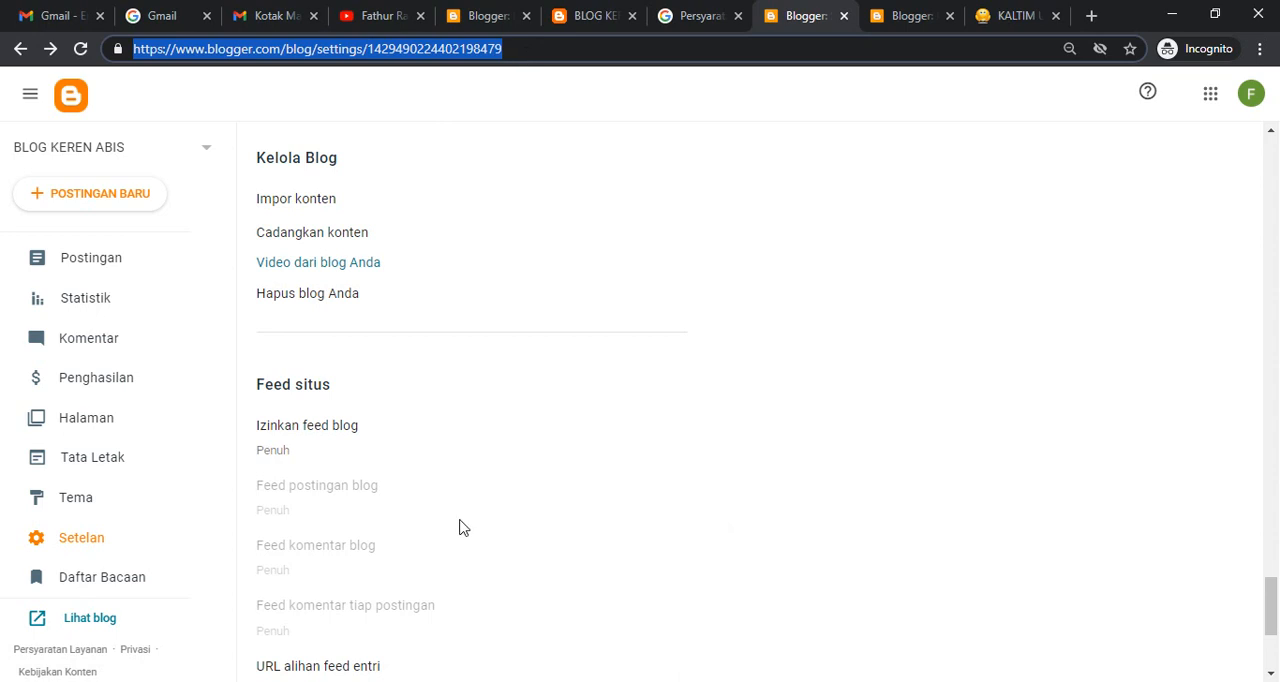
click(471, 614)
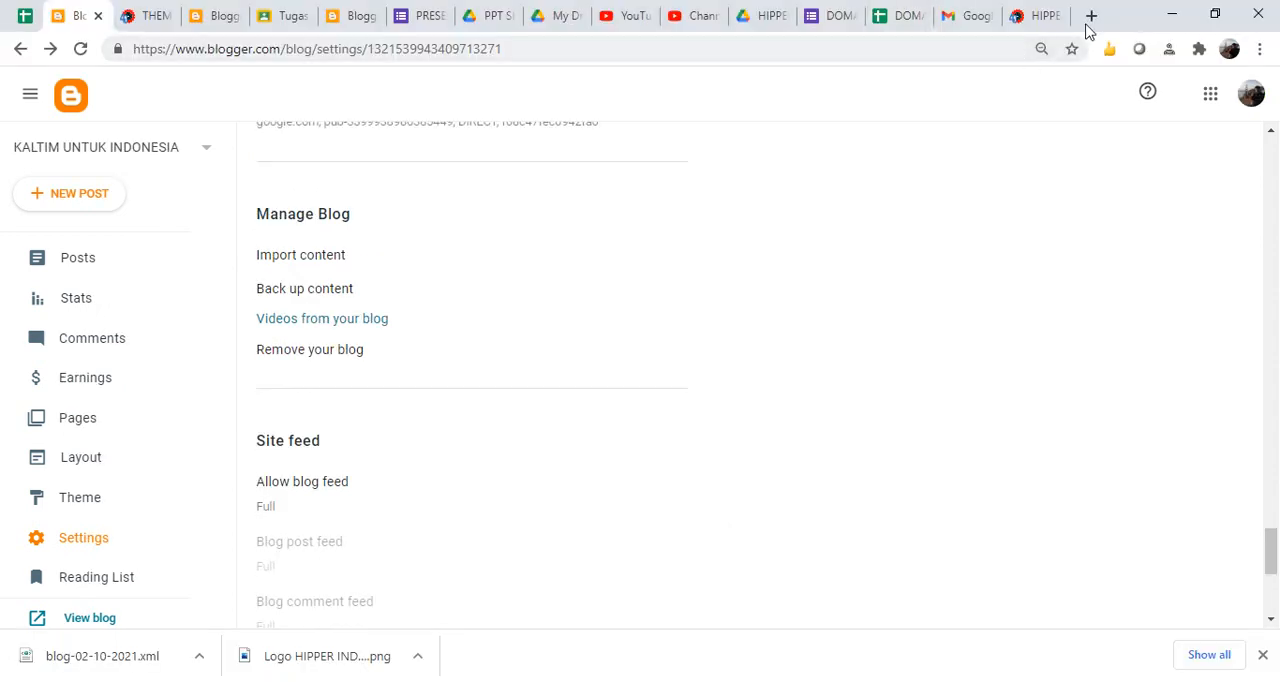
click(1091, 15)
key(ctrl+v)
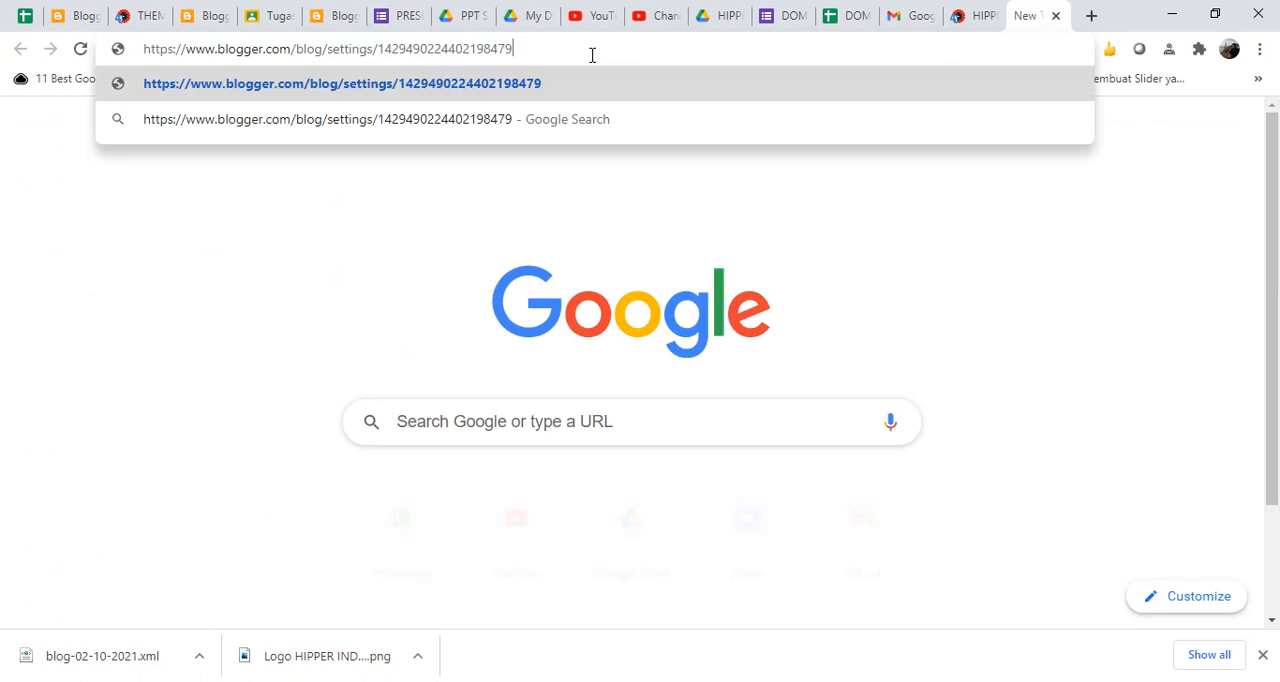
key(Return)
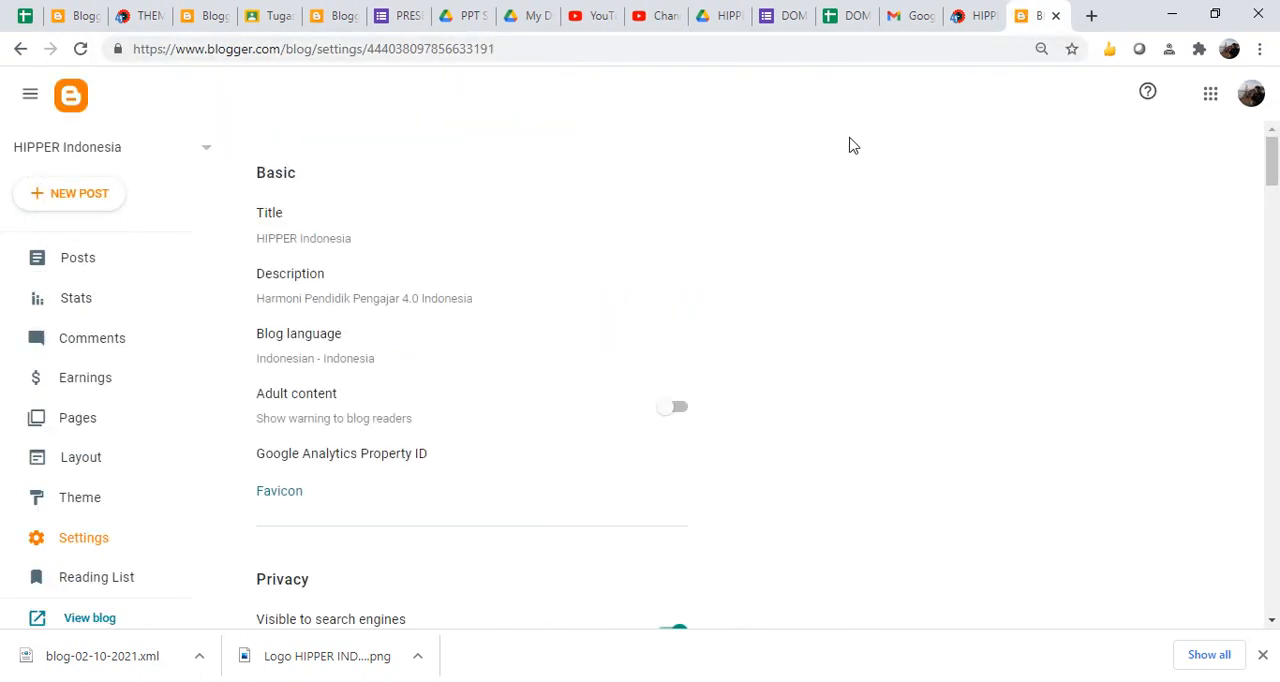
- Try to add another Google account from the Blogger account options, and sign out of all Google accounts
click(1254, 94)
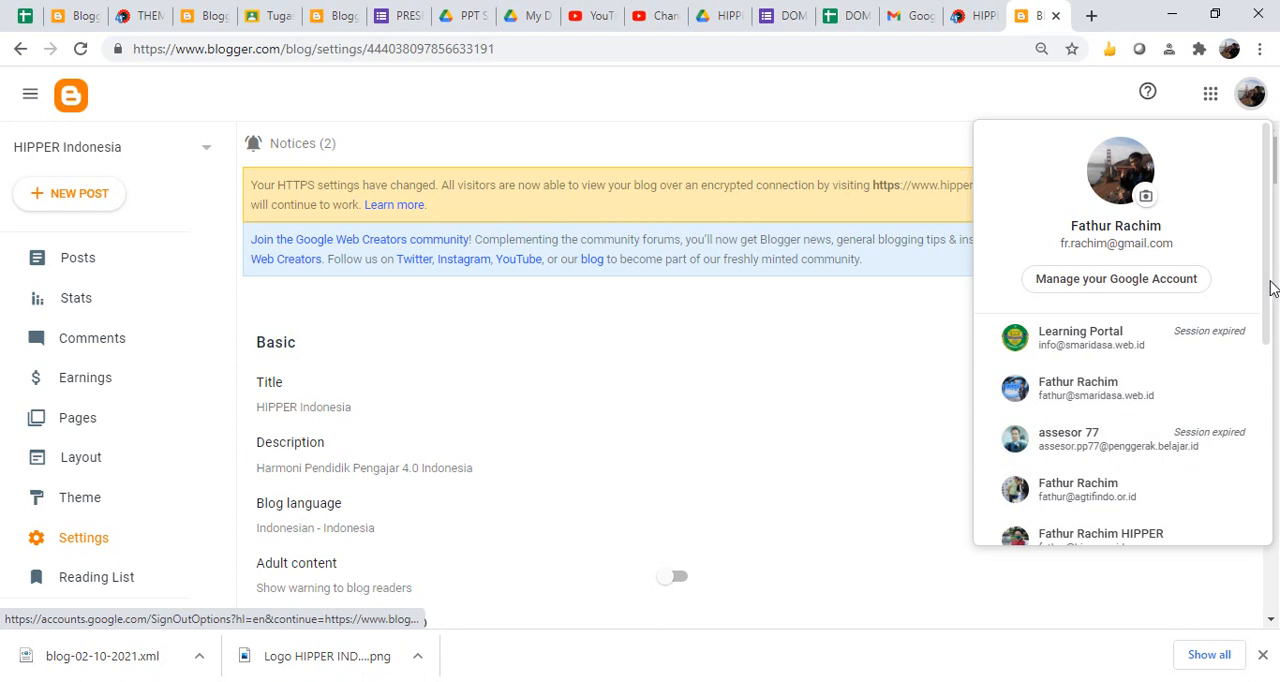
drag(1267, 281, 1260, 524)
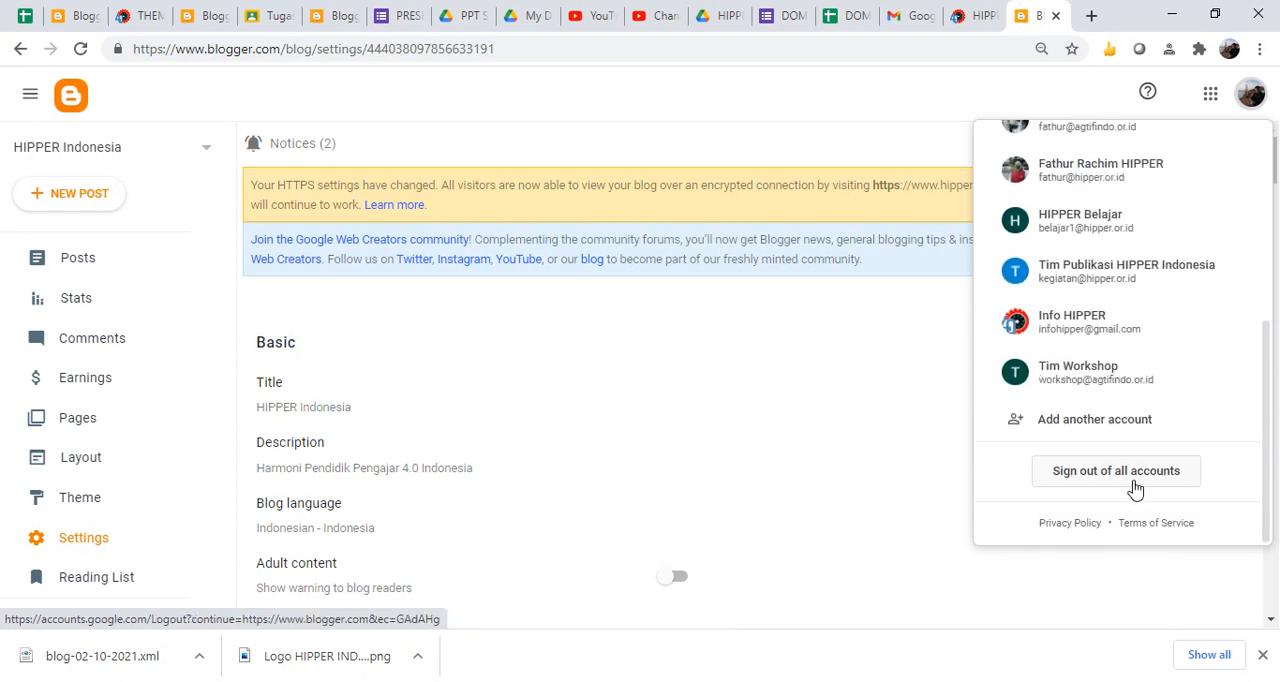
click(1098, 422)
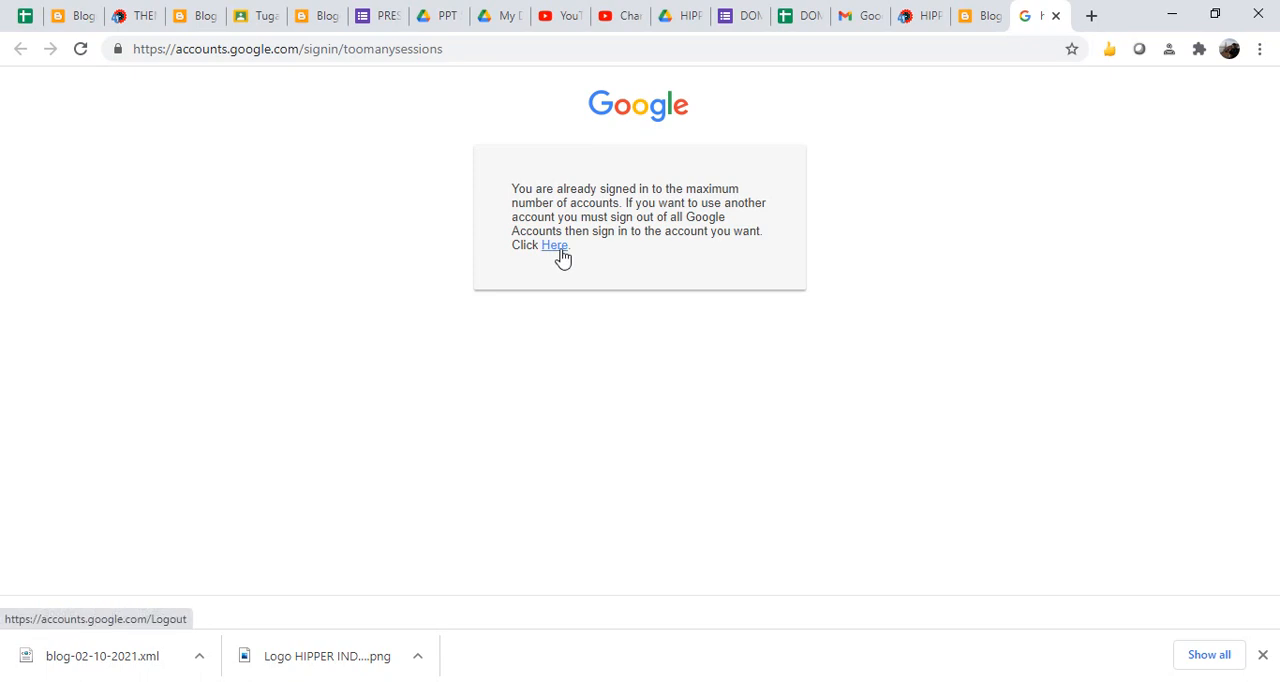
click(558, 250)
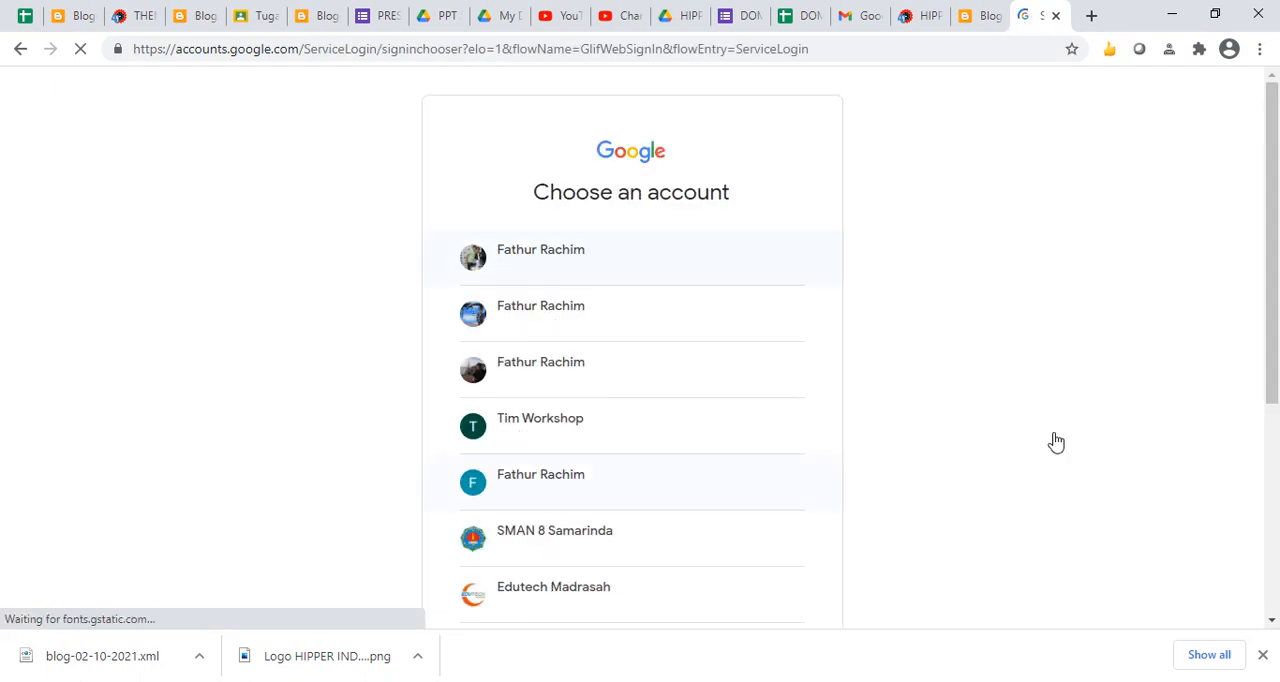
- Sign in with another Google account, entering the e-mail address and account password of the BLOG KEREN ABIS owner
click(1277, 467)
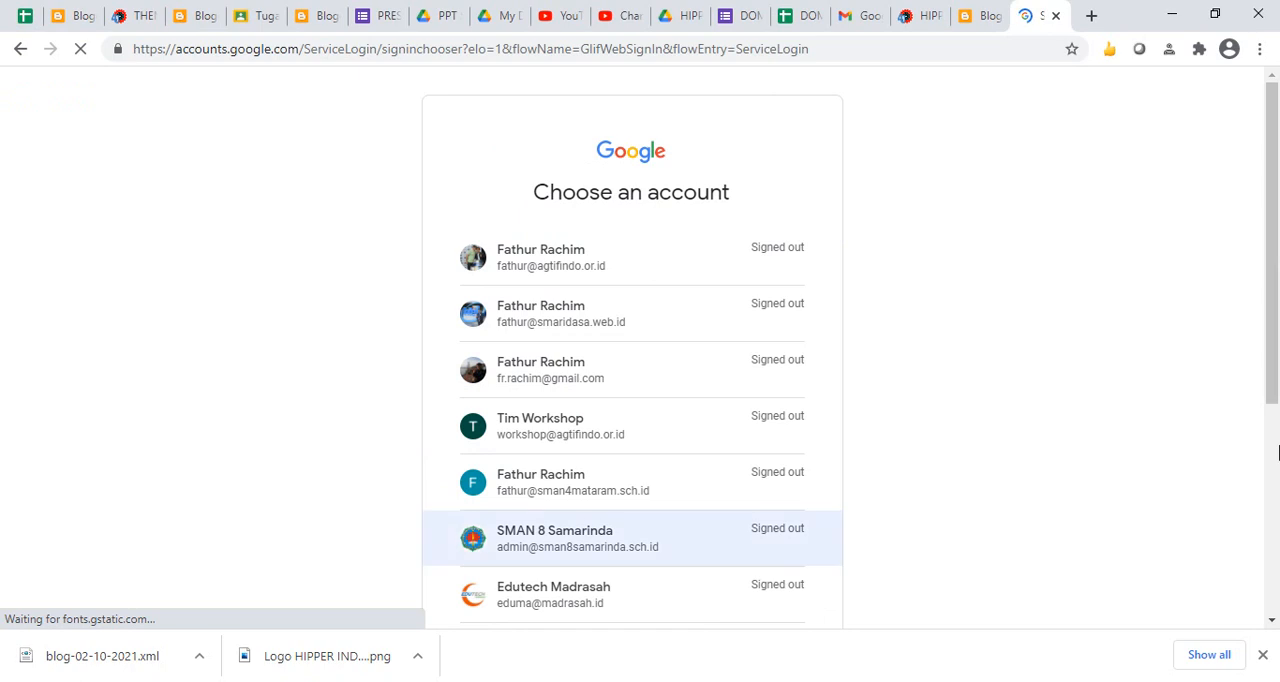
click(1275, 451)
click(543, 456)
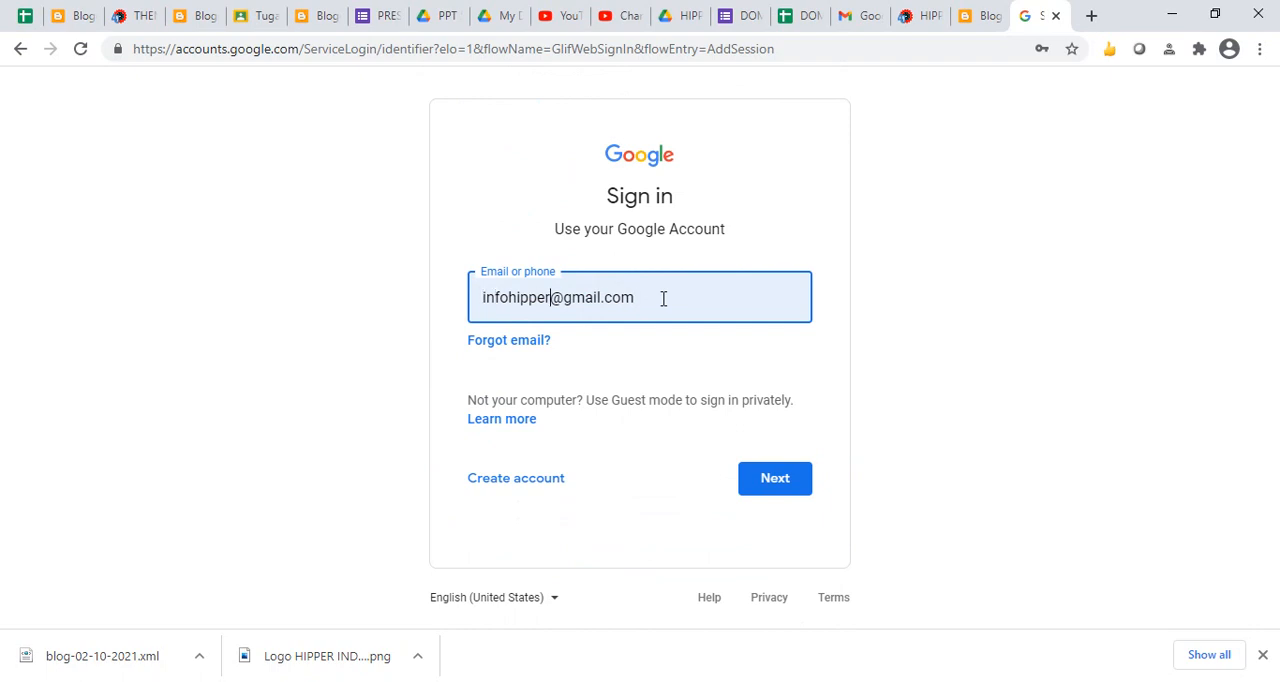
key(shift+Home)
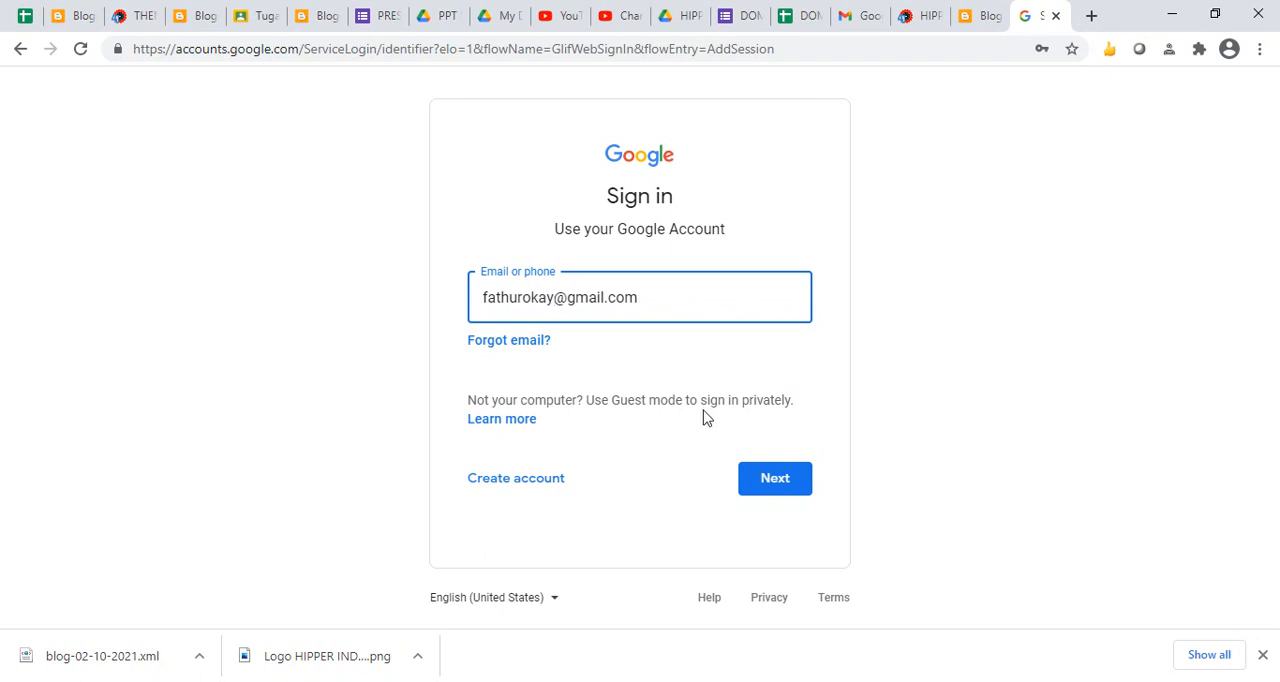
click(770, 485)
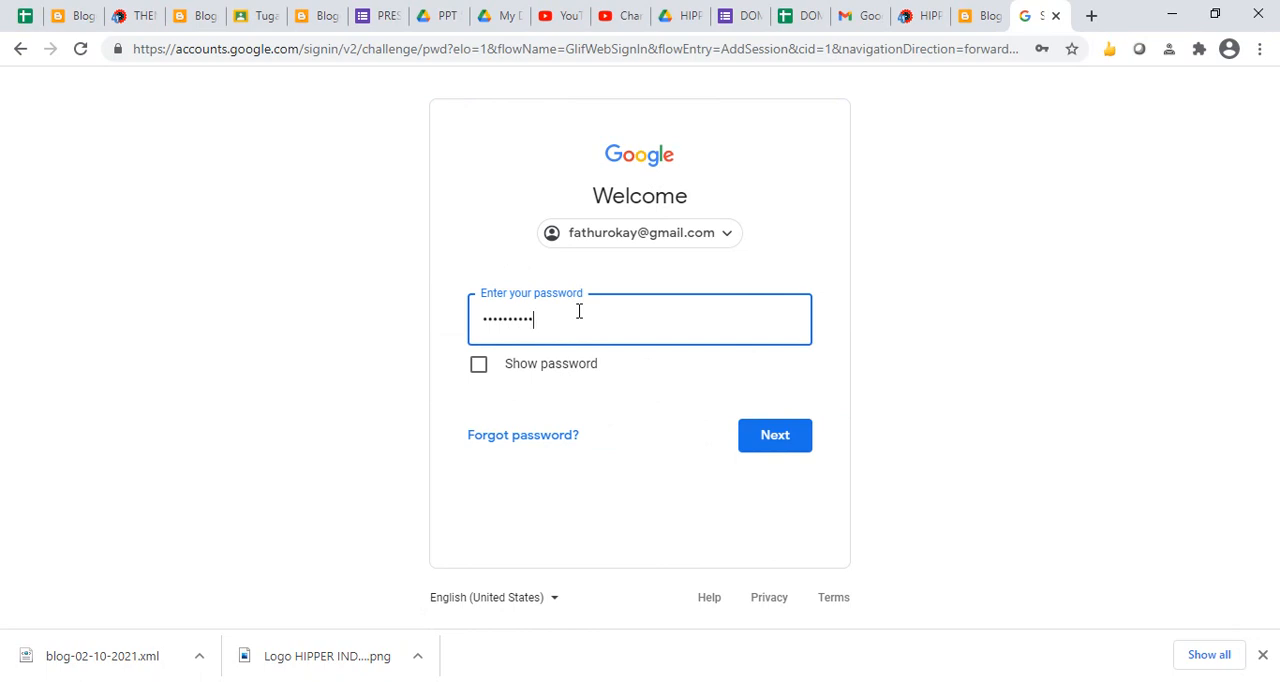
key(Return)
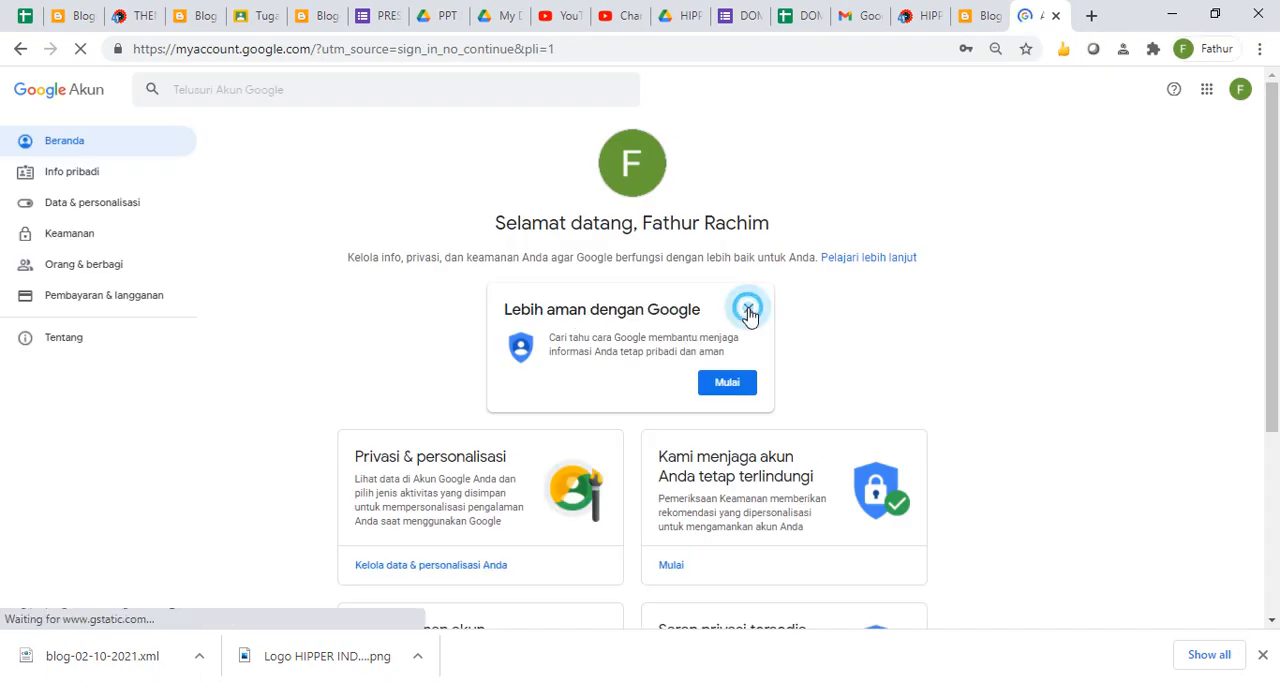
- Go to blogspot.com in the newly signed-in account's tab
click(577, 46)
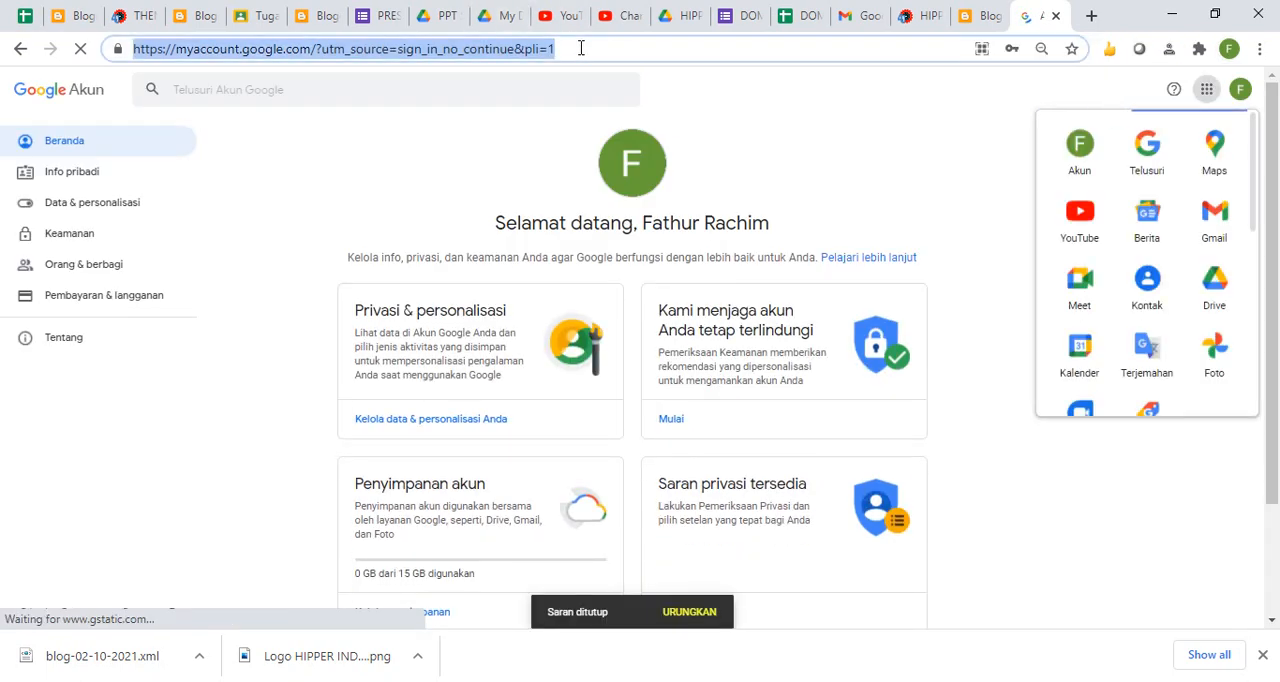
text(blogspot)
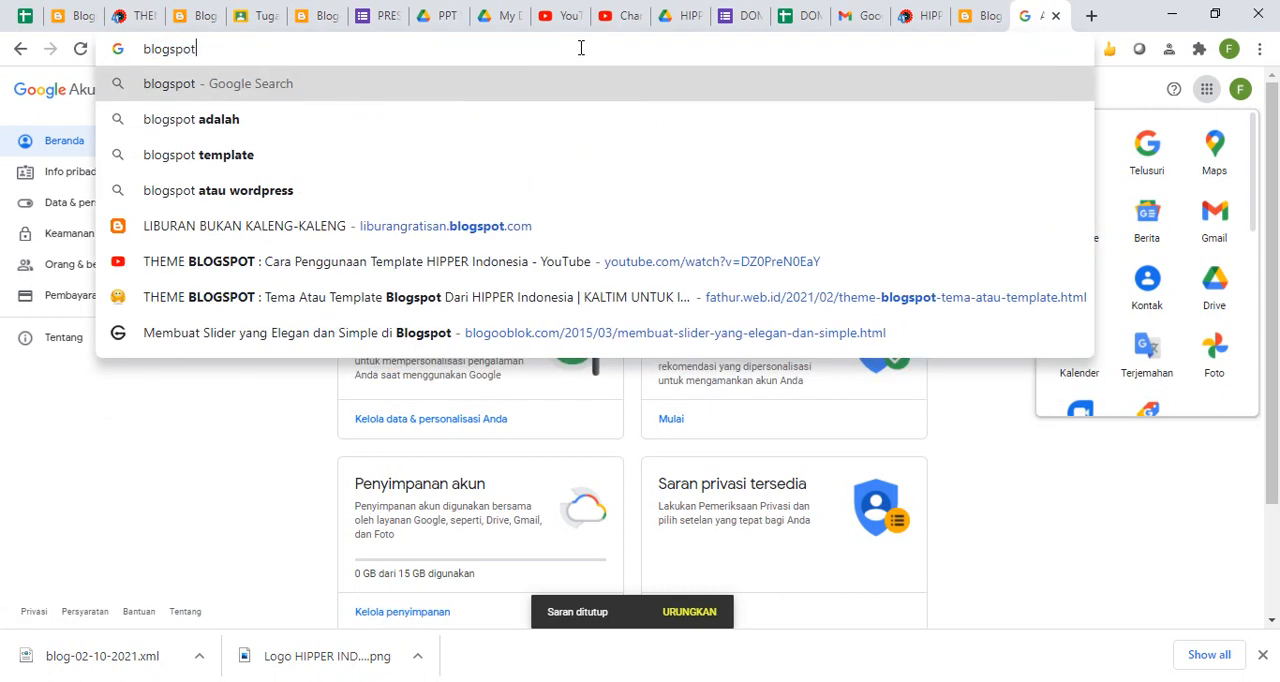
text(.com)
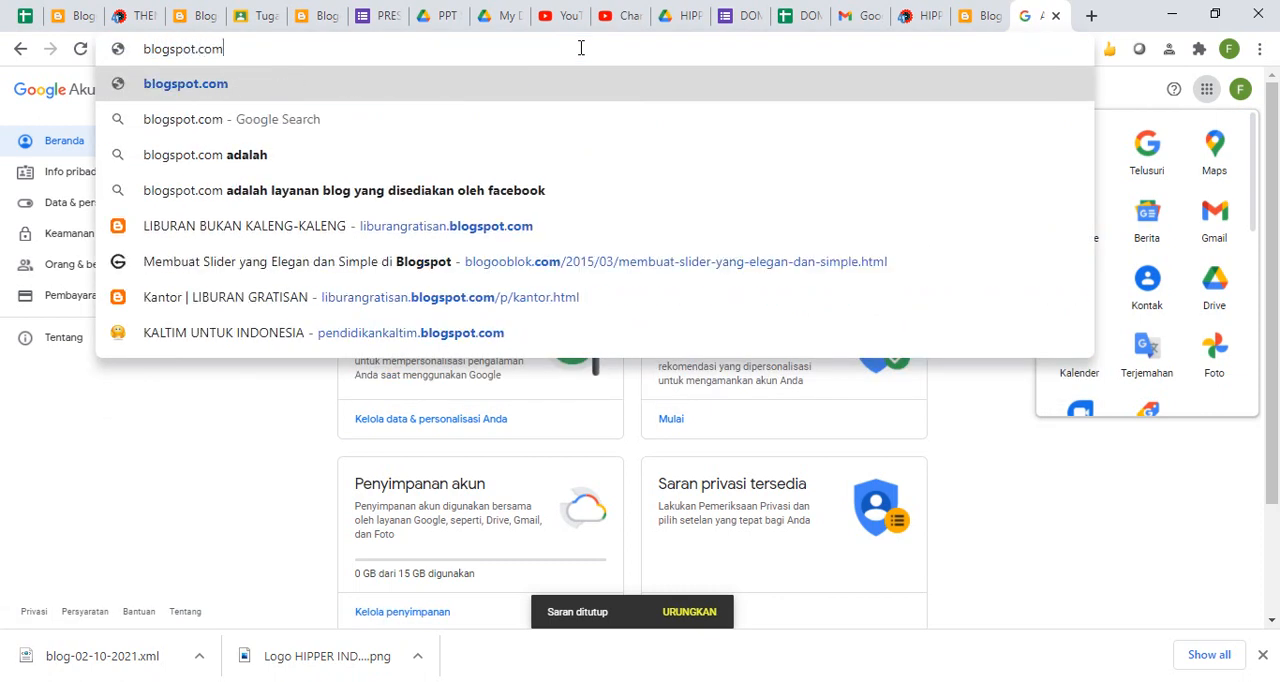
key(Return)
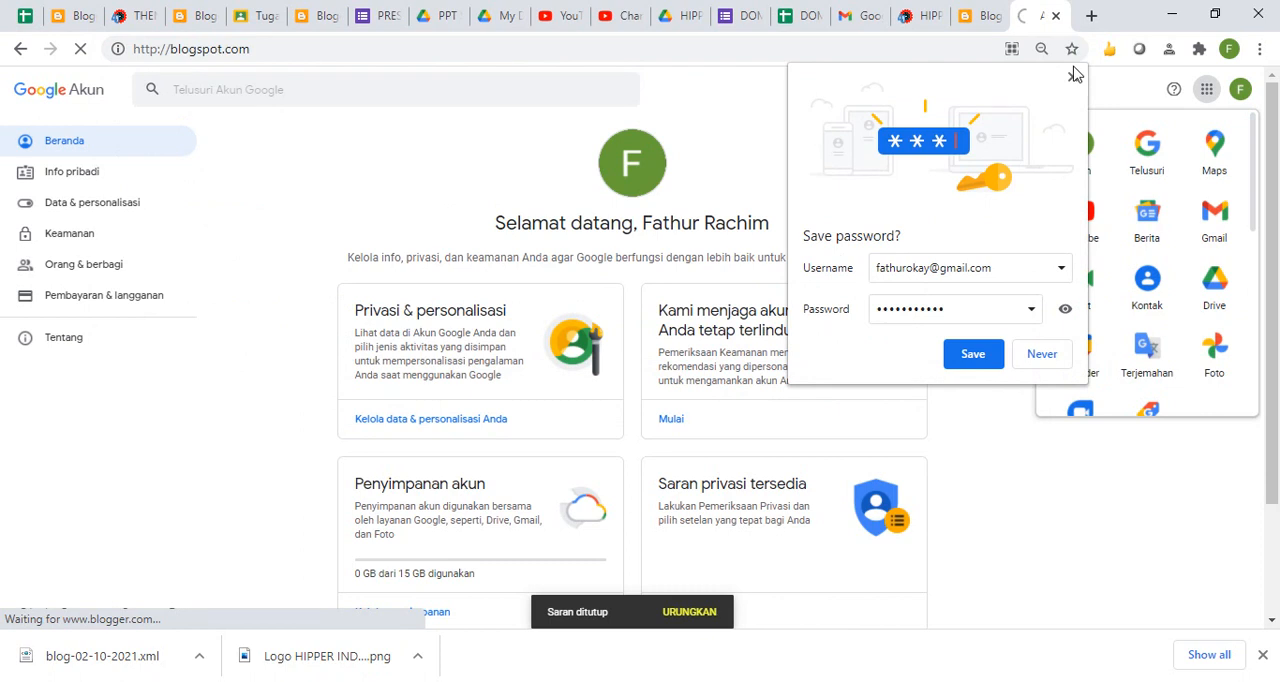
- Dismiss the save-password prompt and open the content import dialog in the BLOG KEREN ABIS settings
click(1071, 80)
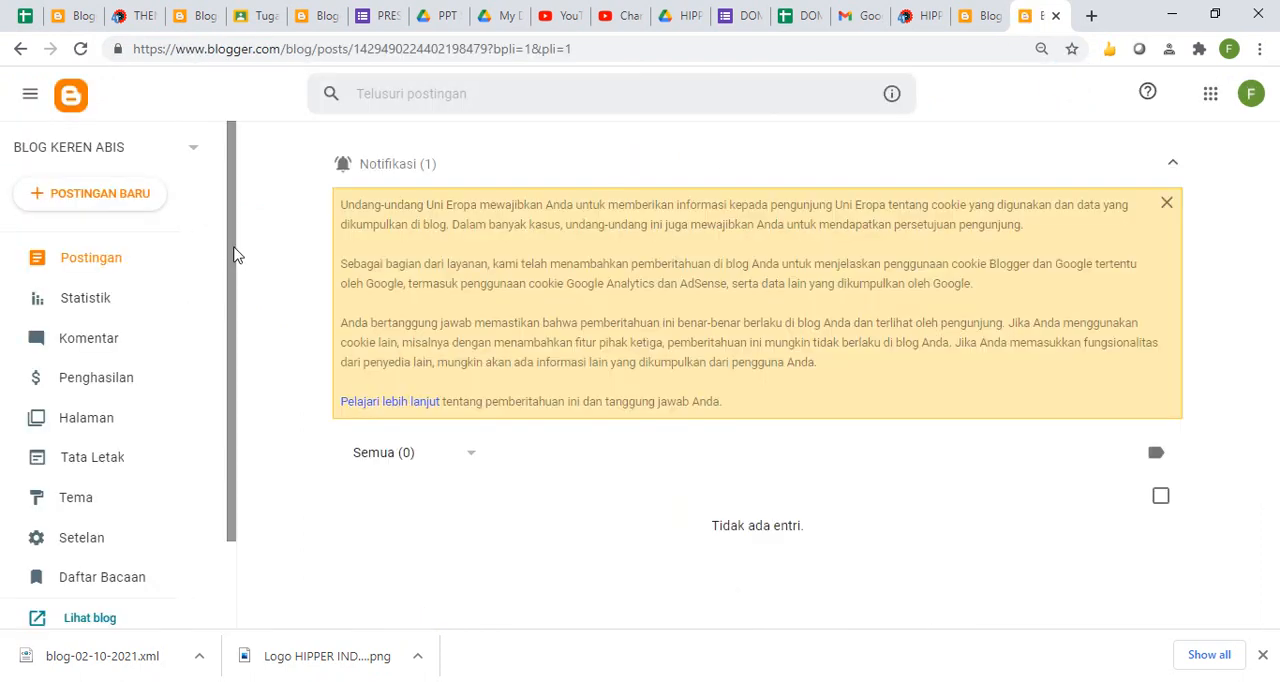
drag(230, 248, 226, 385)
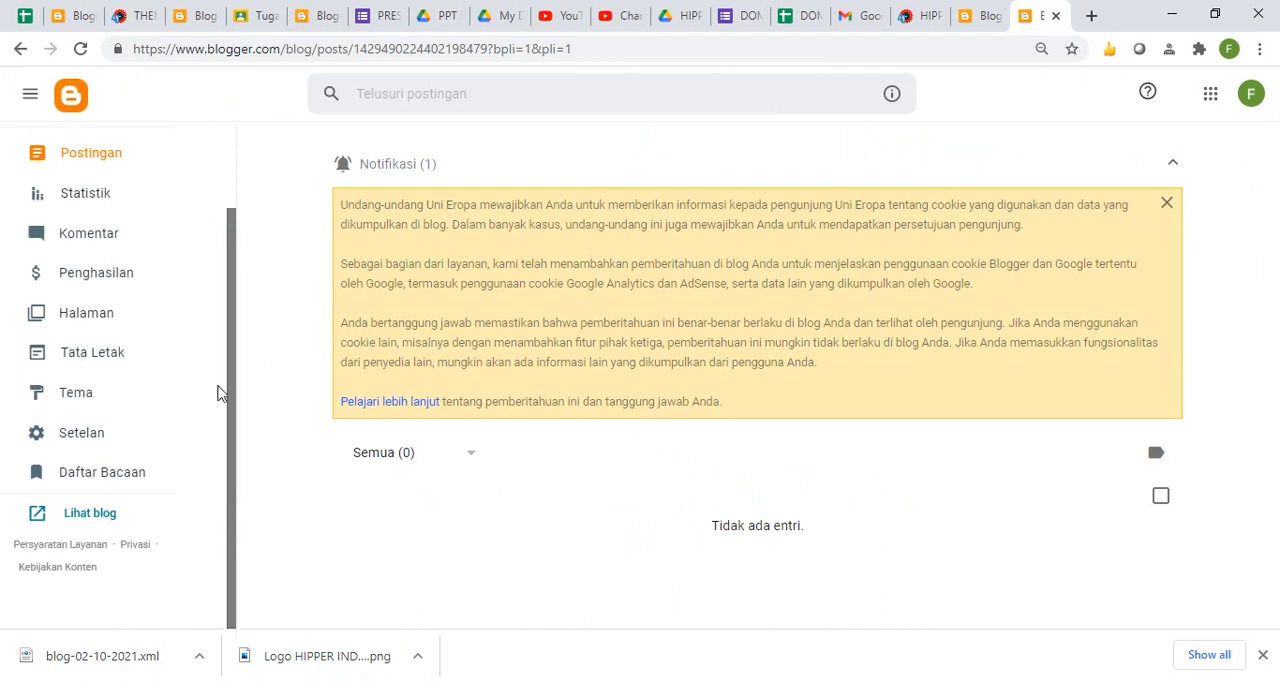
click(90, 431)
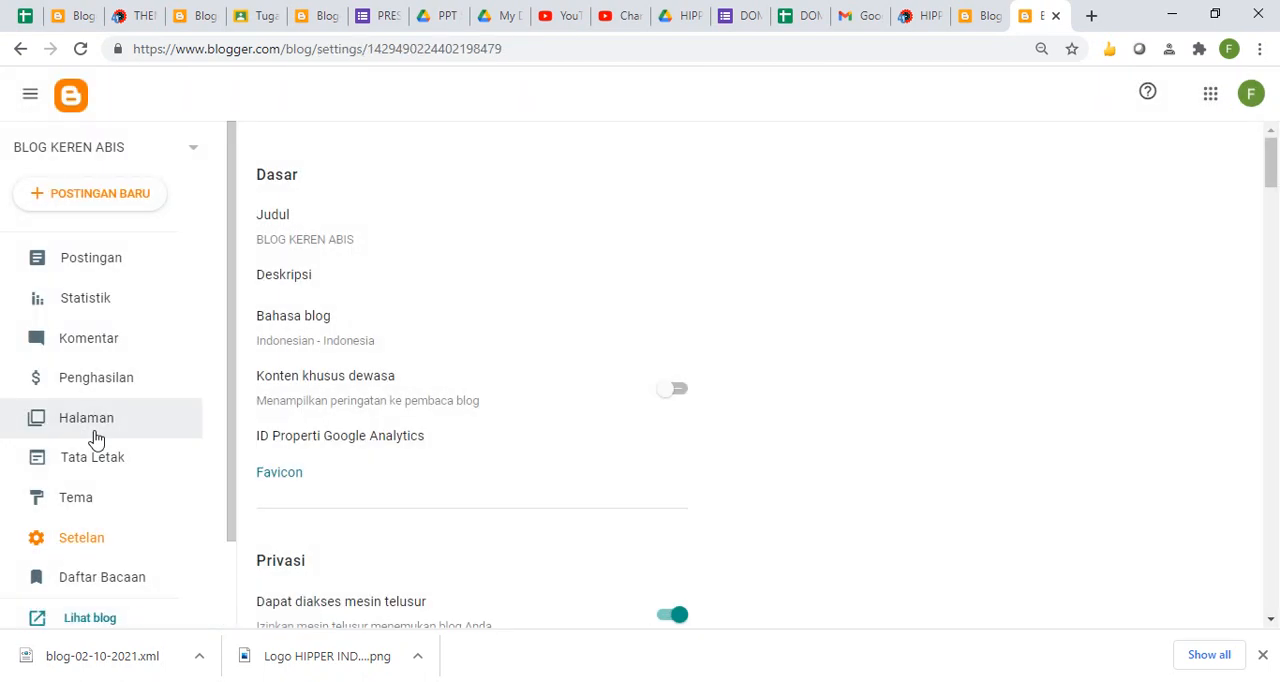
click(1272, 390)
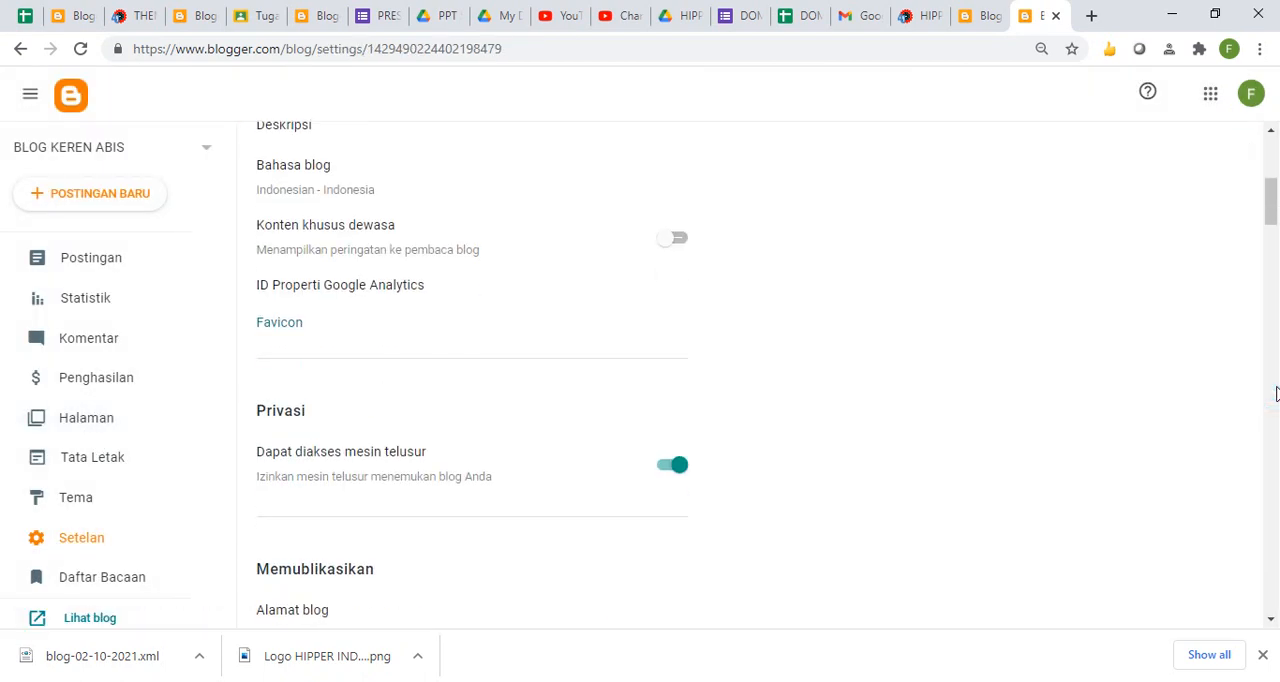
click(1276, 387)
drag(1276, 387, 1278, 579)
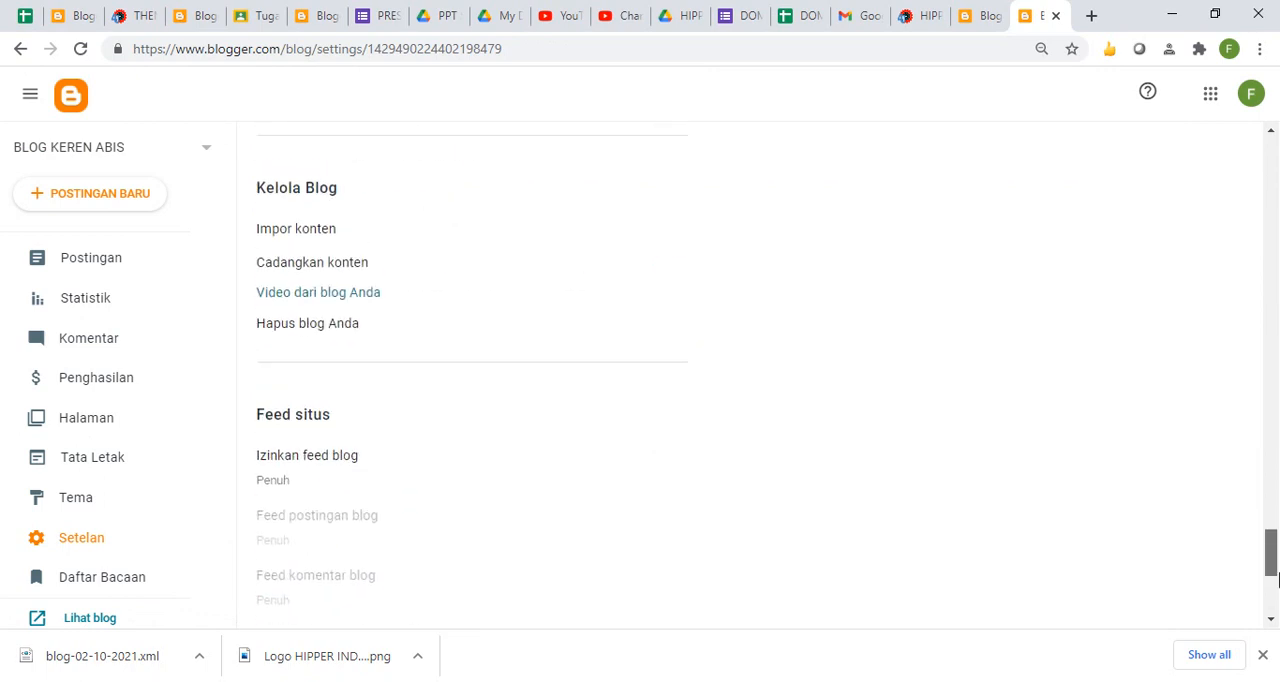
scroll(1276, 585, up, 1)
click(316, 309)
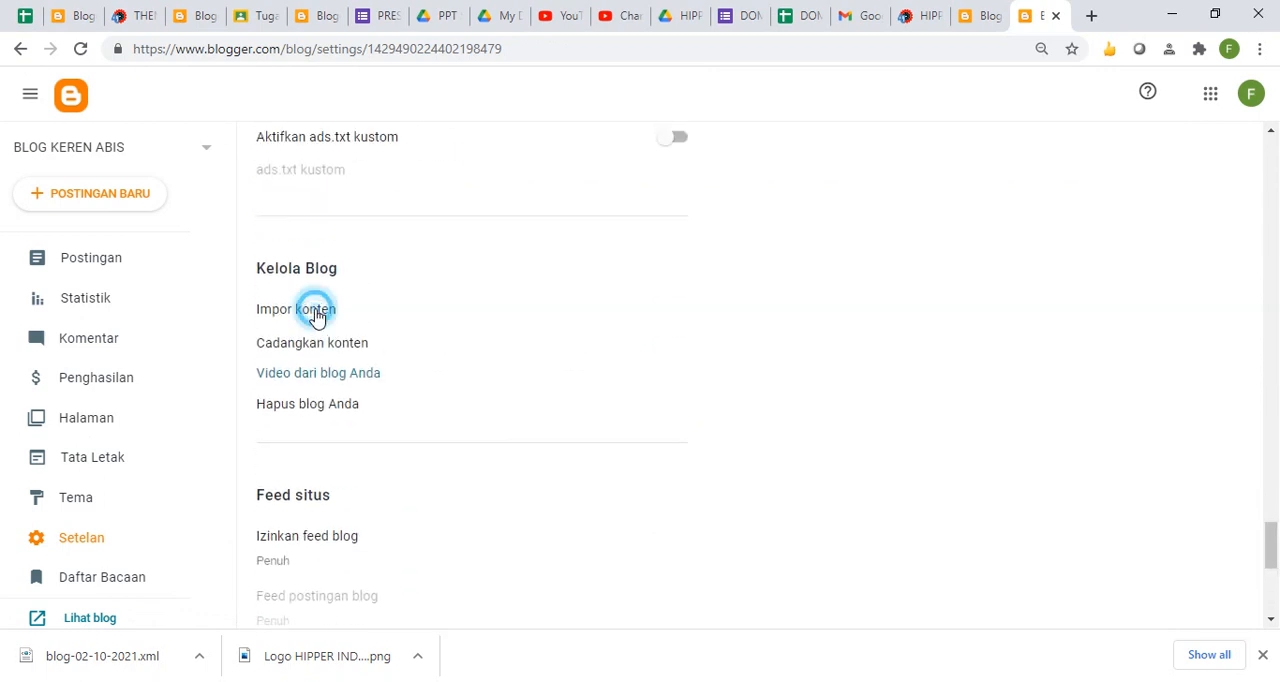
- Complete the import dialog's reCAPTCHA check by selecting all squares with crosswalks
click(465, 338)
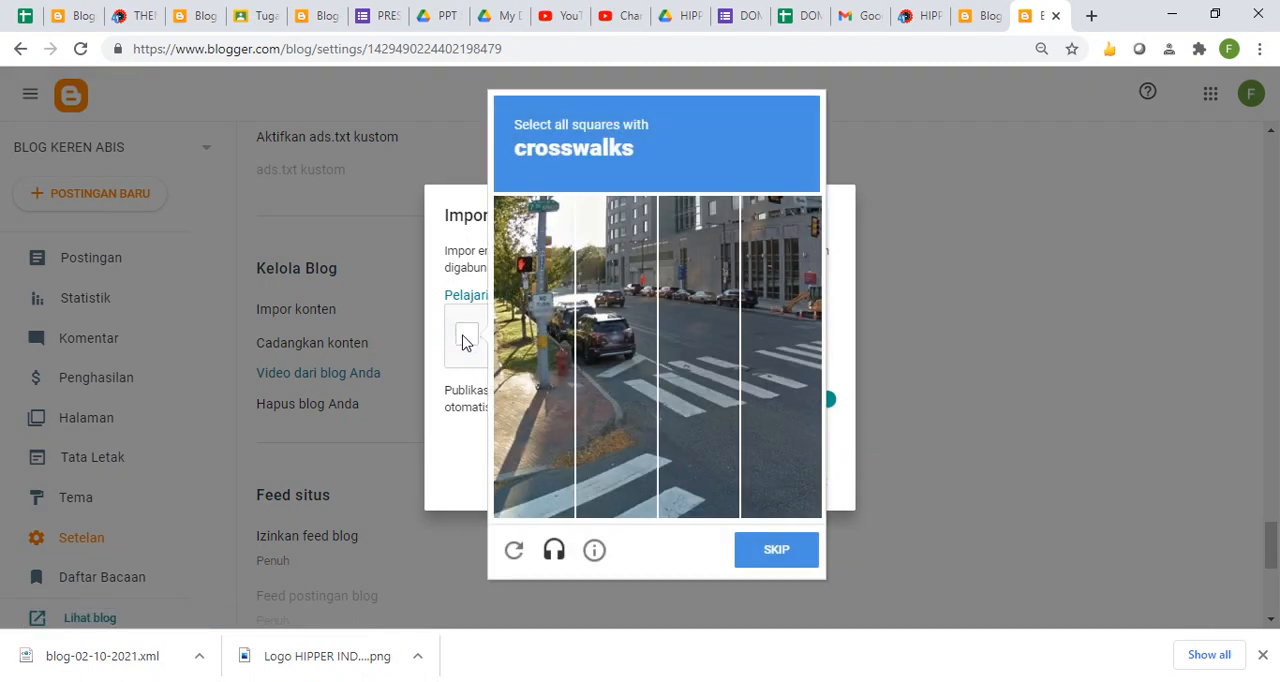
click(641, 413)
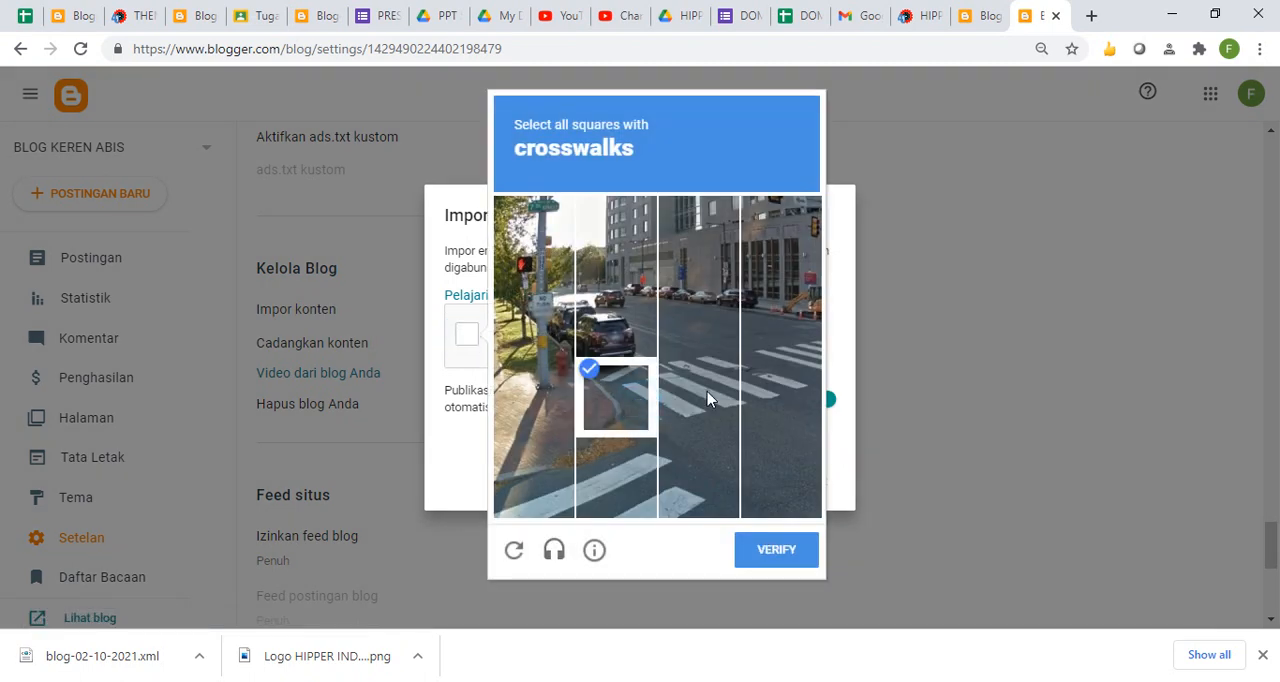
click(690, 400)
click(803, 372)
click(806, 342)
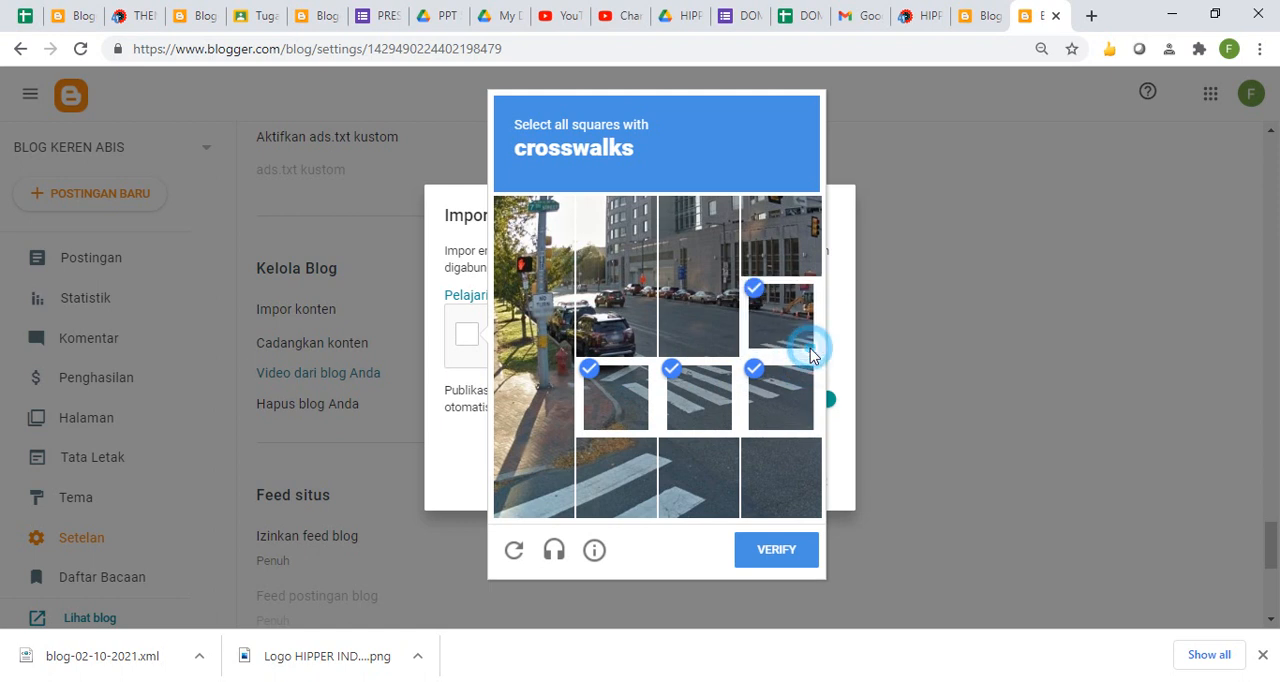
click(585, 488)
click(535, 480)
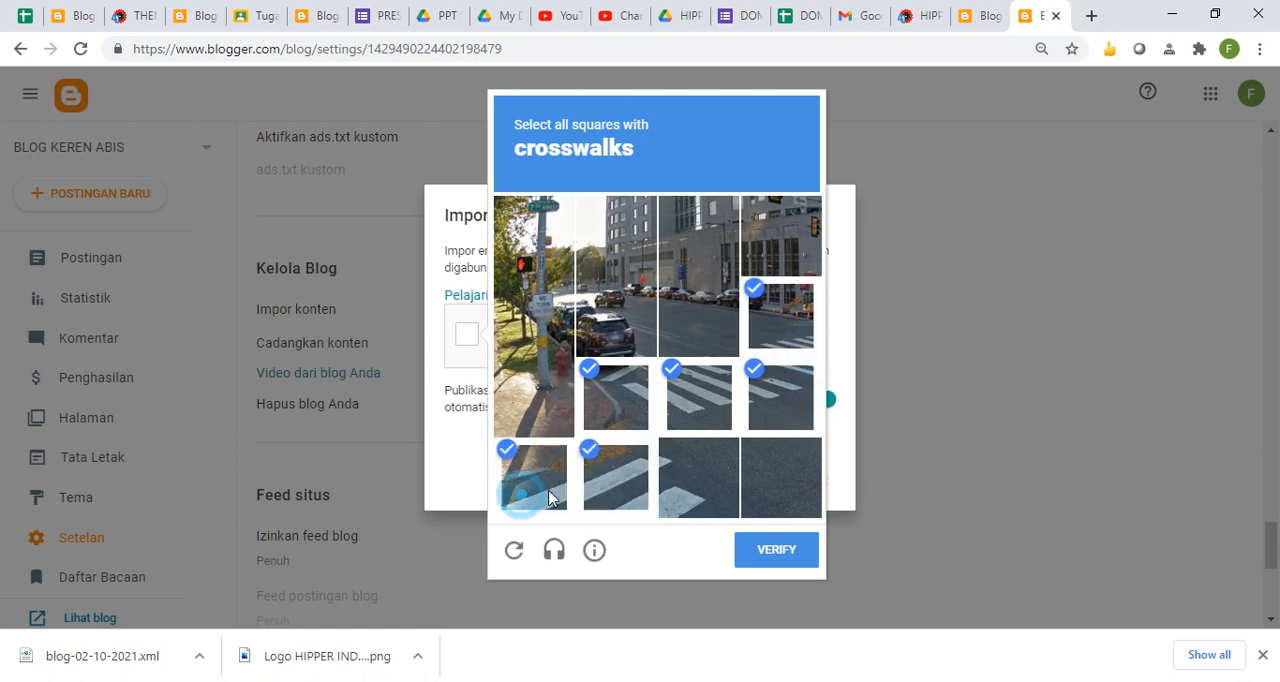
click(691, 491)
click(767, 555)
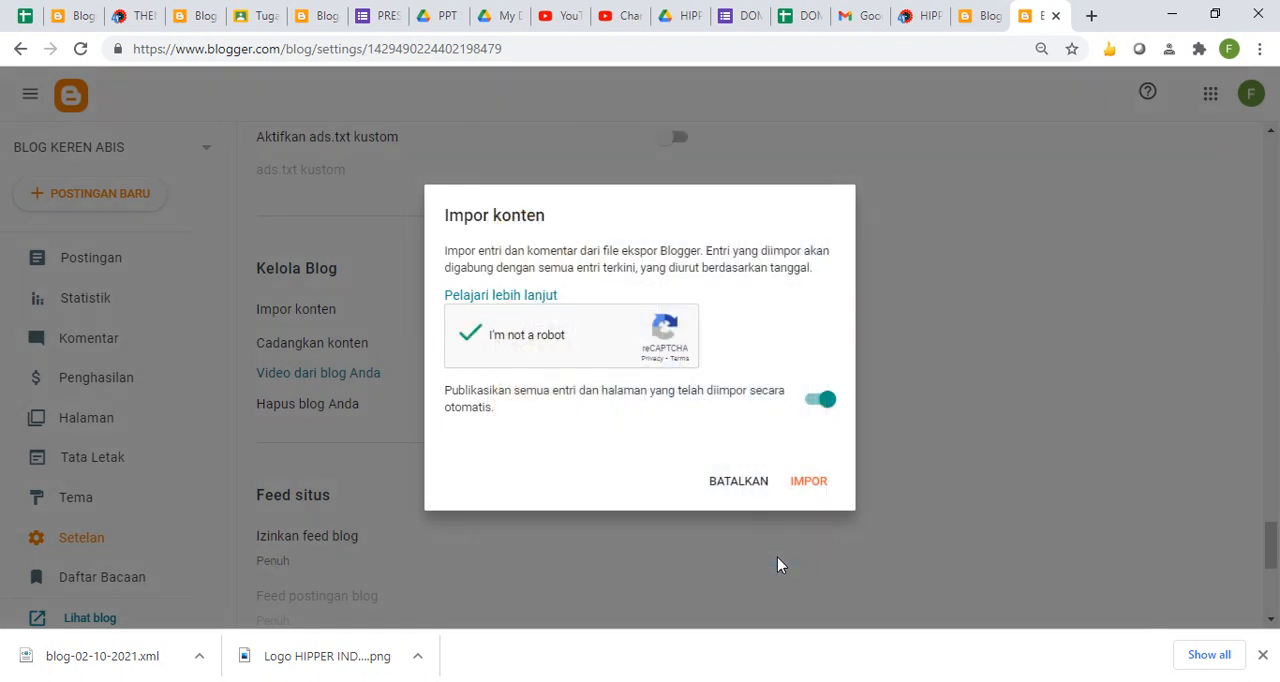
- Import the blog-02-10-2021 backup file from Downloads and refresh the blog's post list
click(810, 482)
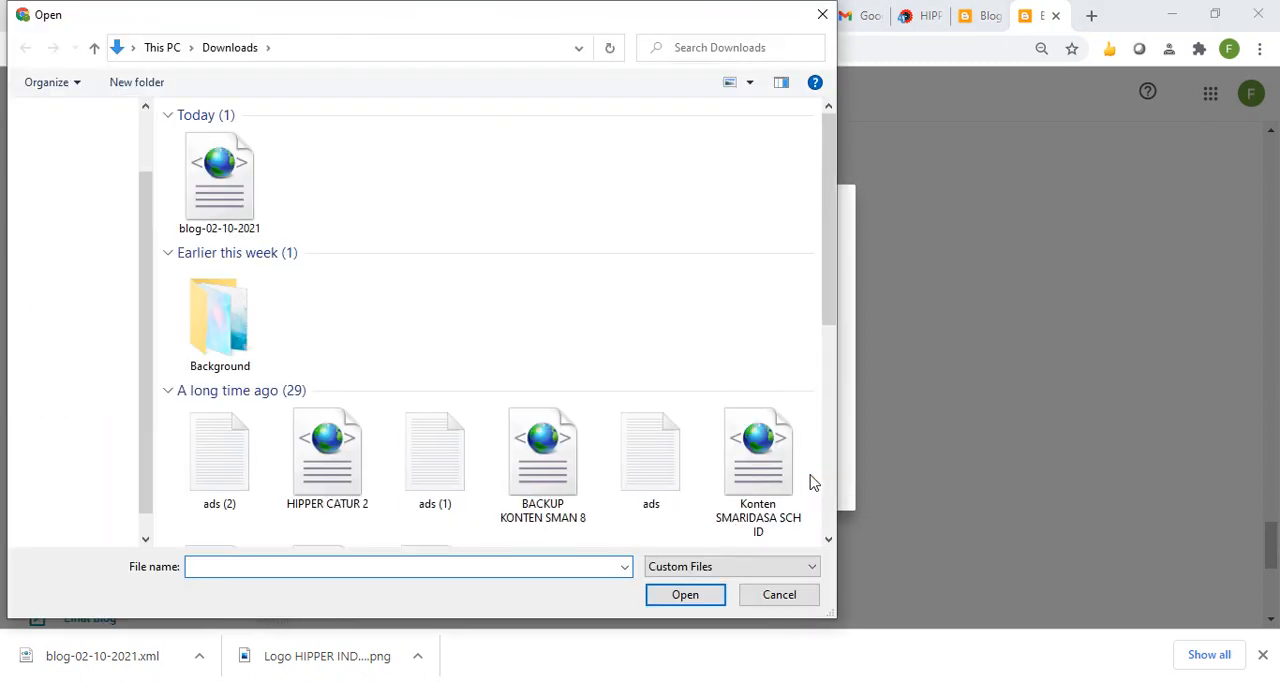
double_click(228, 190)
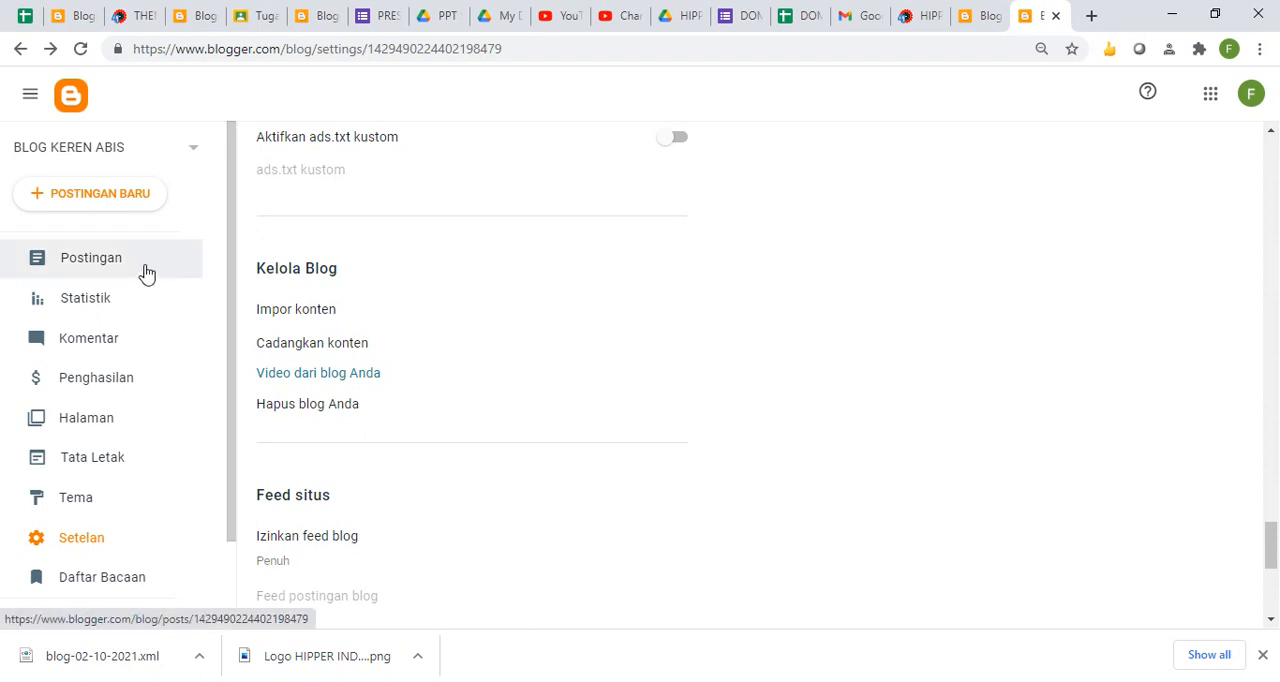
click(146, 272)
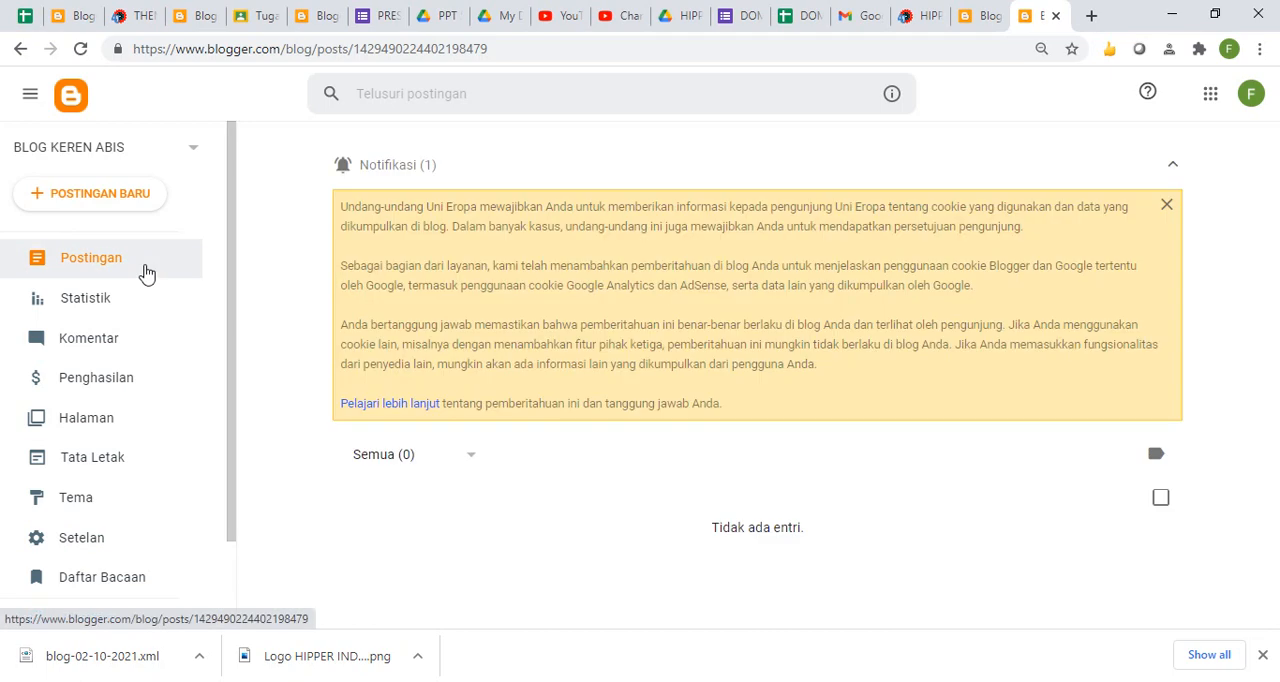
click(81, 50)
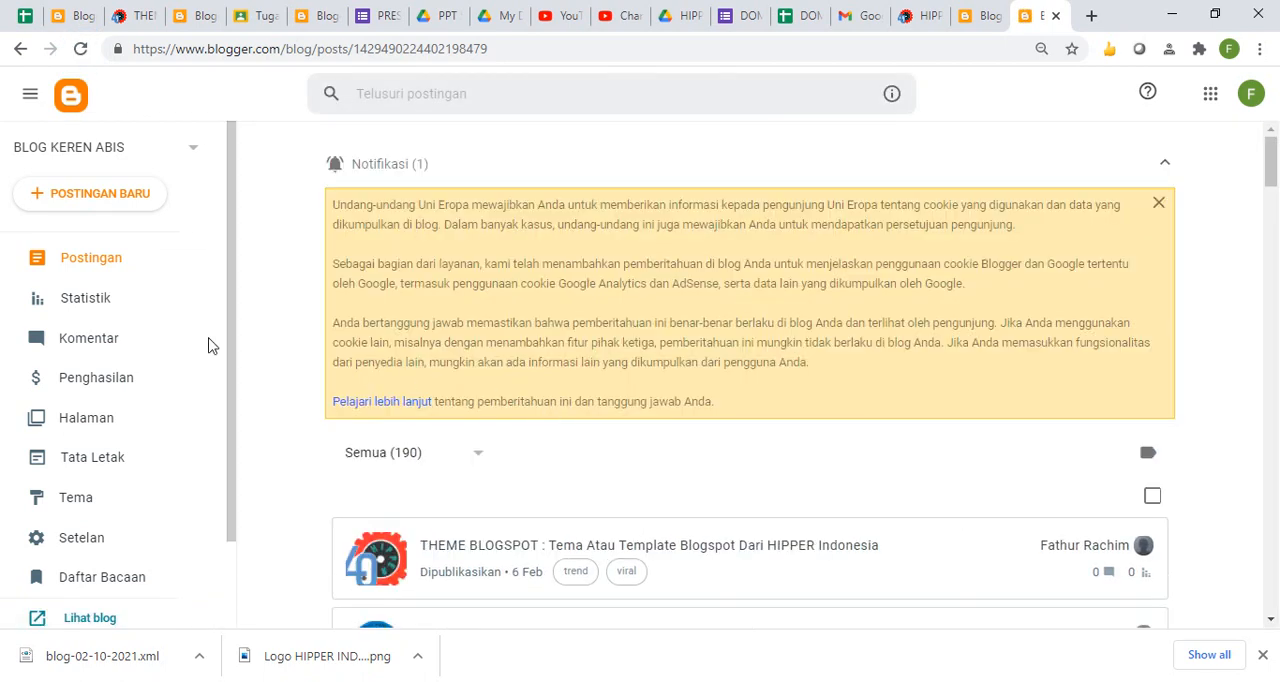
- Check the AdSense monetisation information on the blog's earnings page
click(116, 386)
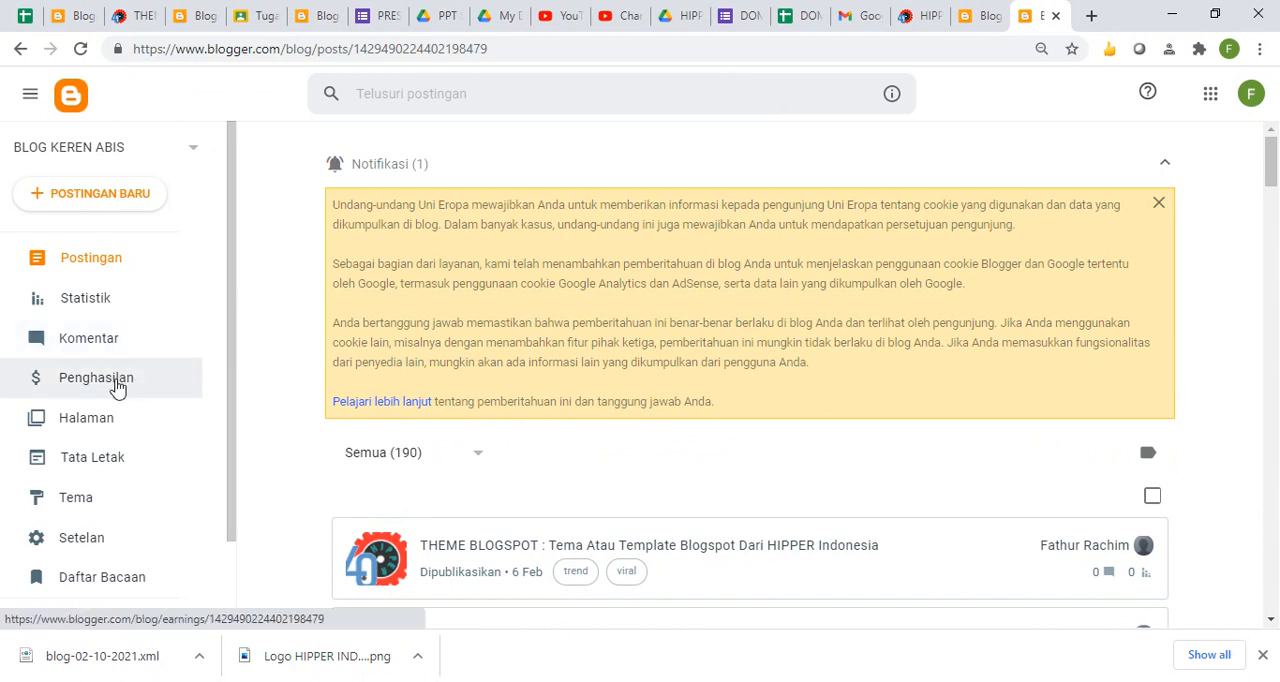
click(116, 386)
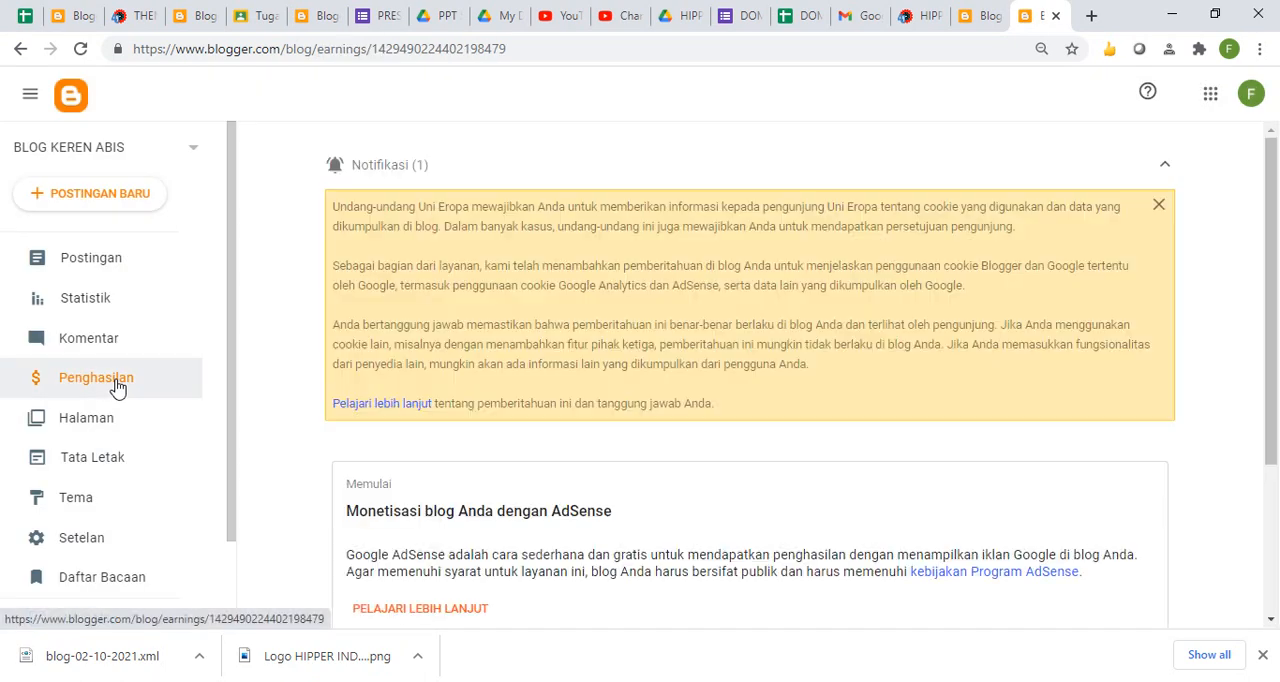
scroll(1274, 416, down, 2)
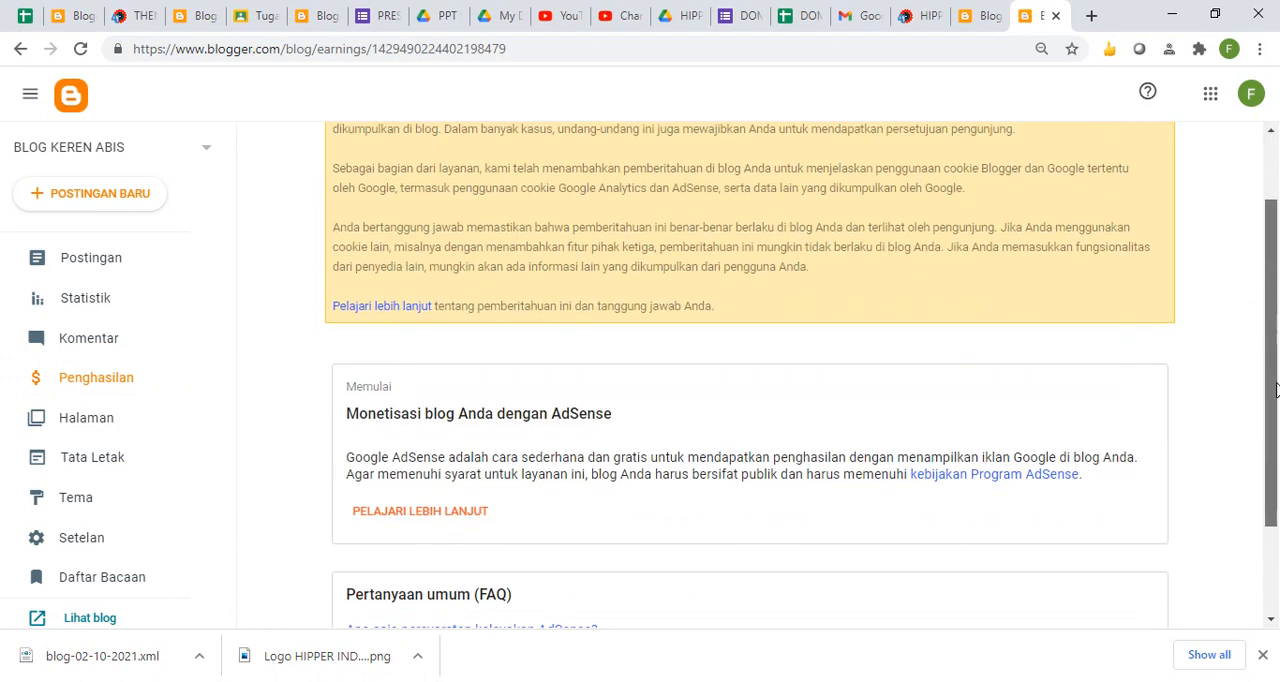
drag(1277, 416, 1277, 288)
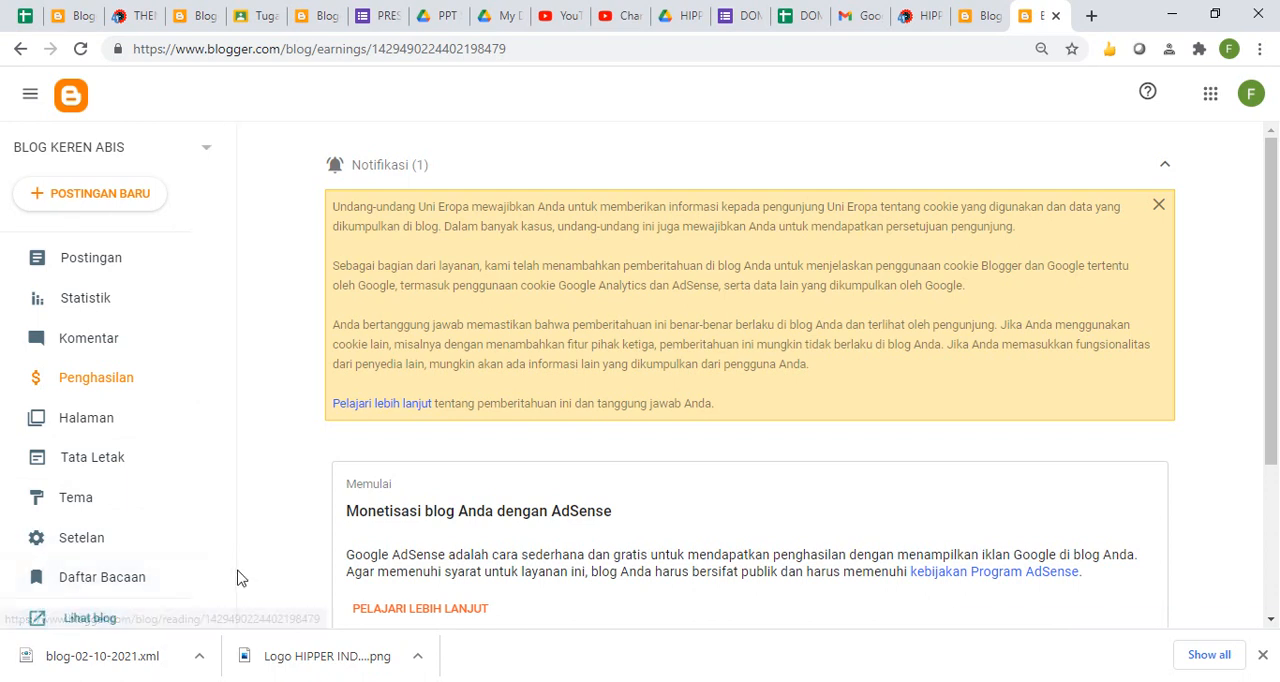
- View the live blog in its own tab and return to the earnings page
click(91, 622)
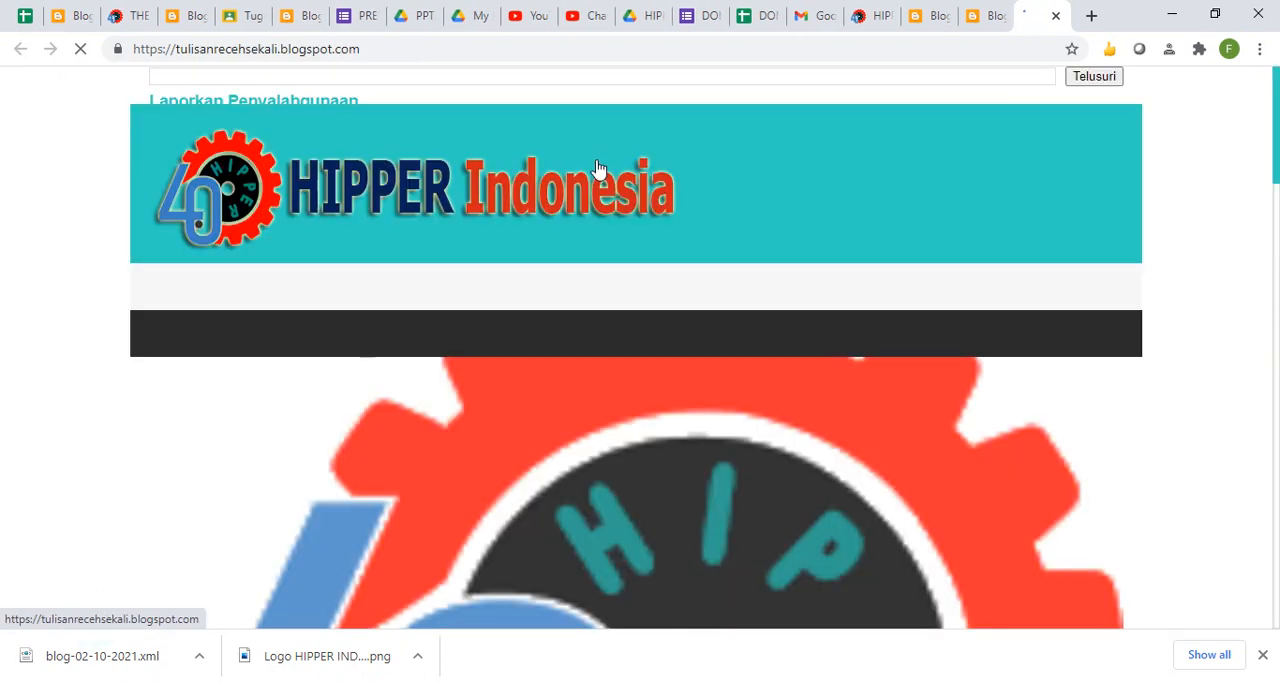
drag(1277, 318, 1251, 106)
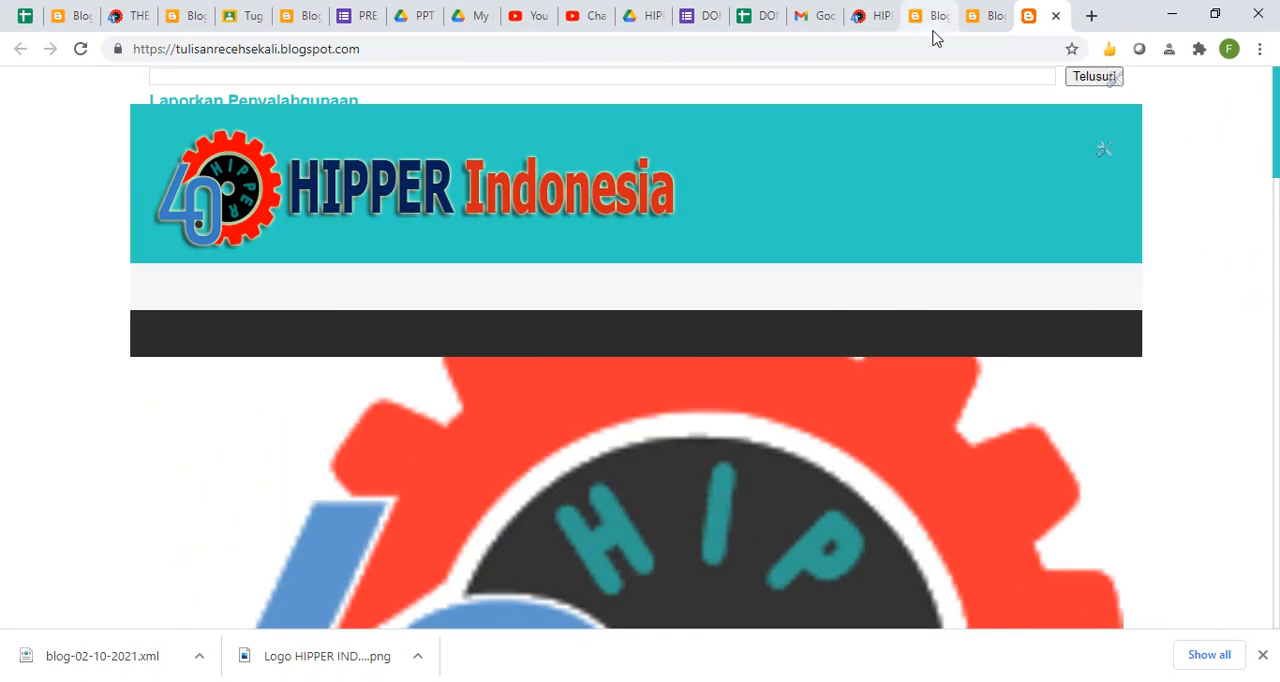
click(989, 32)
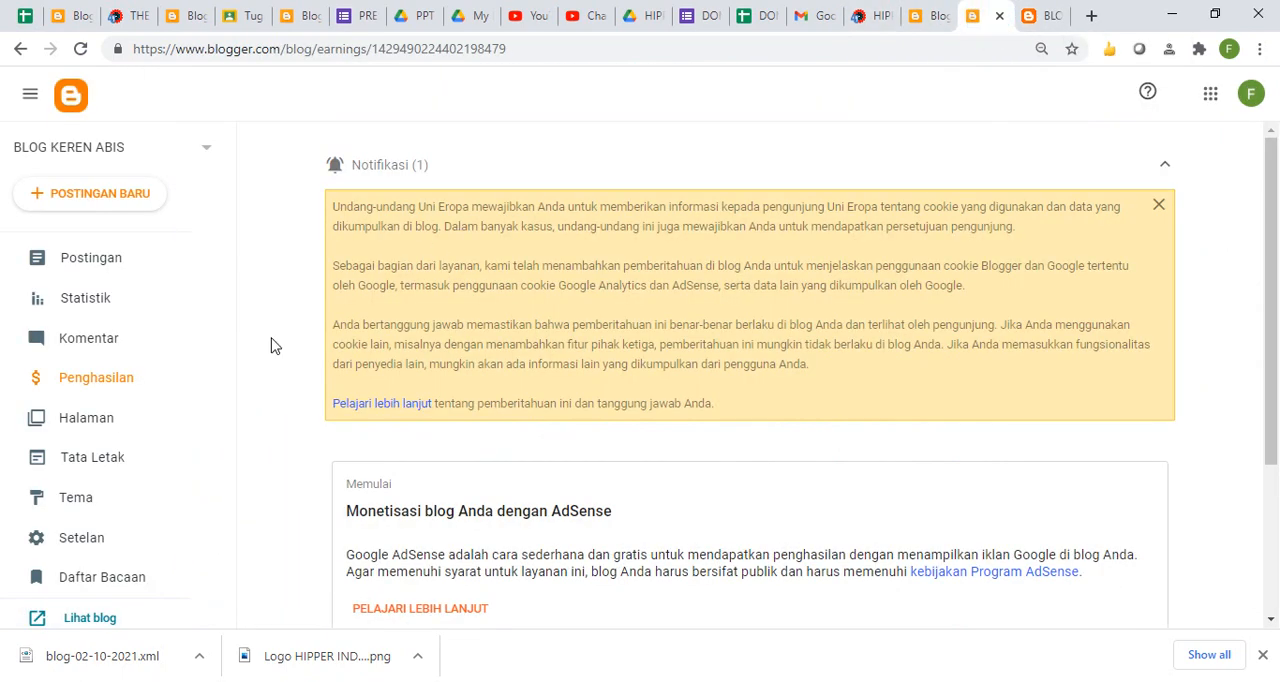
- Open the AdSense eligibility requirements from the earnings page FAQ and start the AdSense sign-up from there
drag(1277, 392, 1272, 510)
click(1238, 449)
click(418, 492)
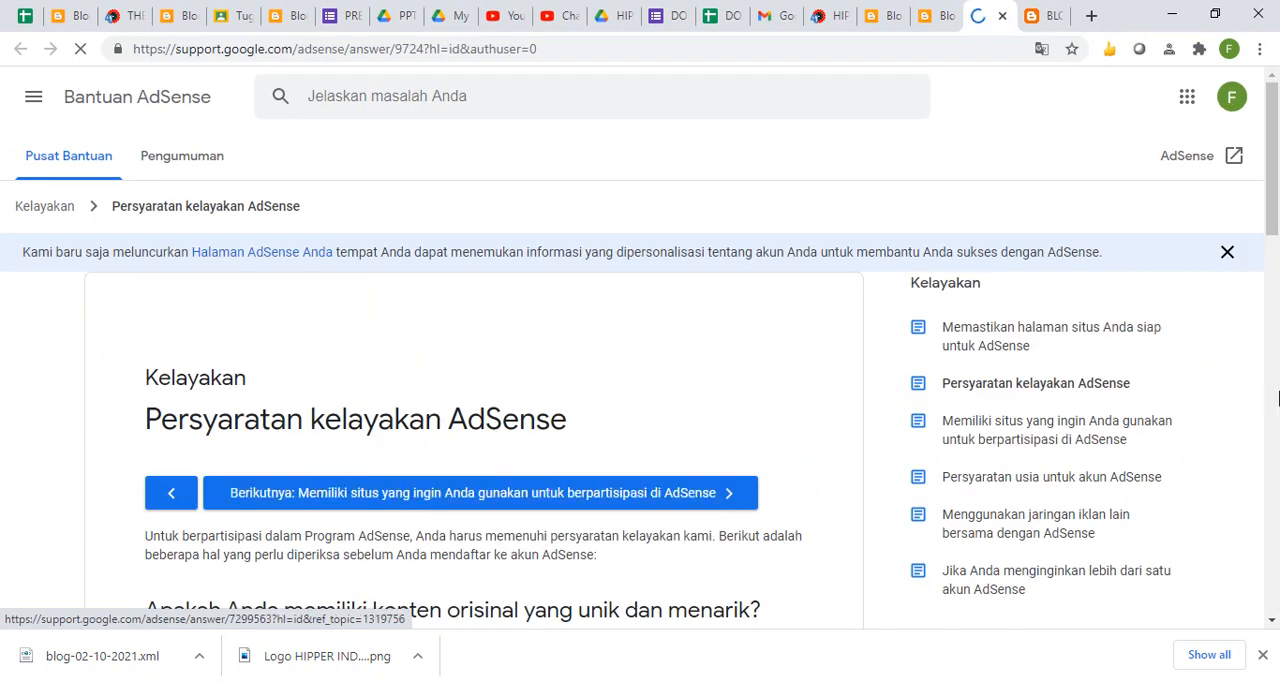
click(1272, 392)
scroll(1265, 349, down, 1)
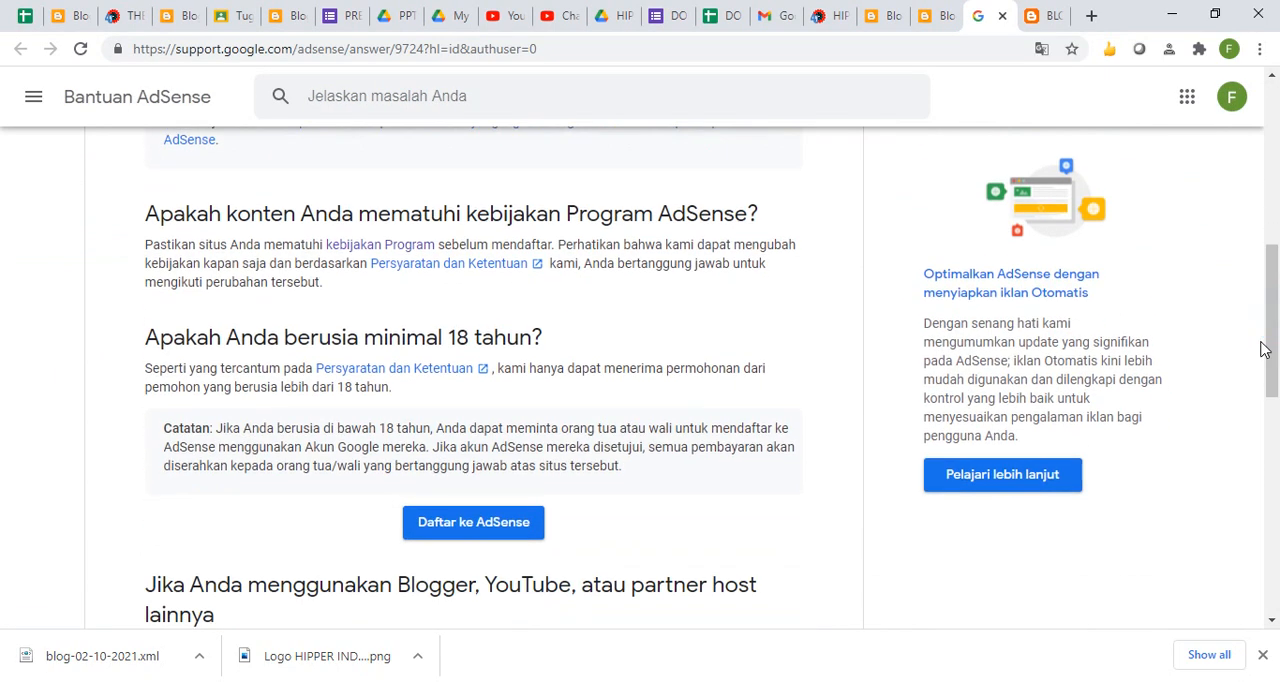
click(484, 522)
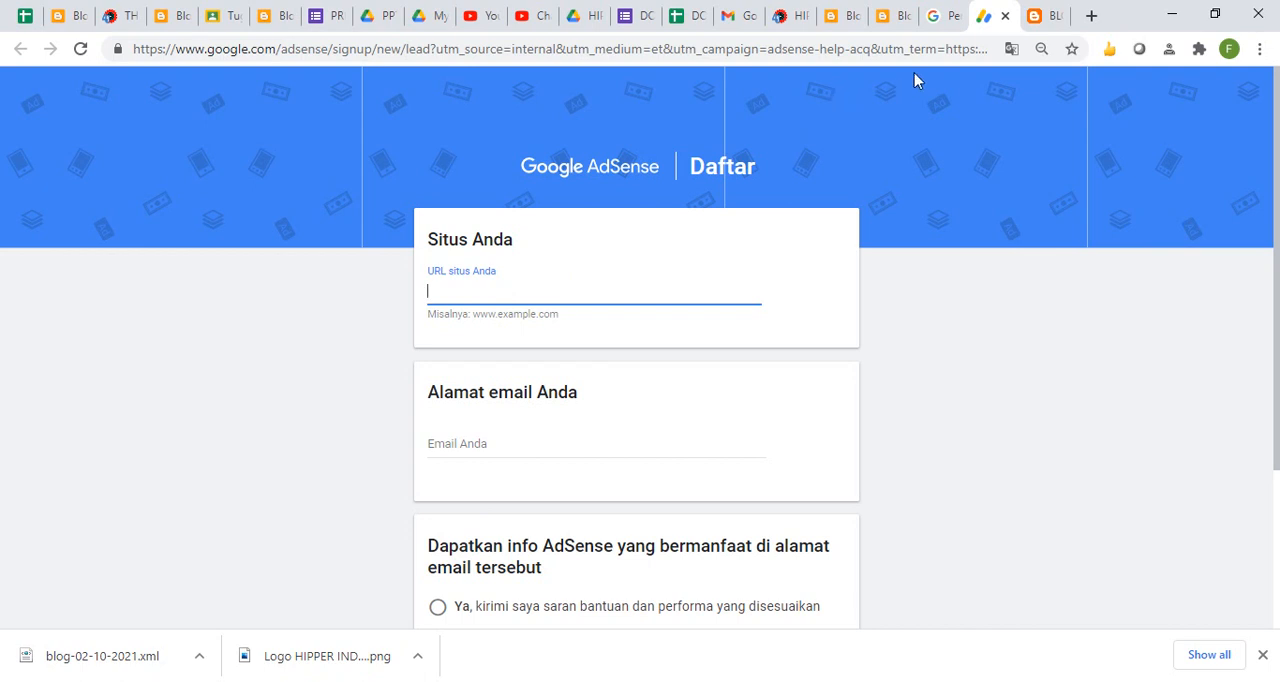
- Open the live blog from Blogger in the incognito window, copy its address and return to the AdSense sign-up form
click(643, 642)
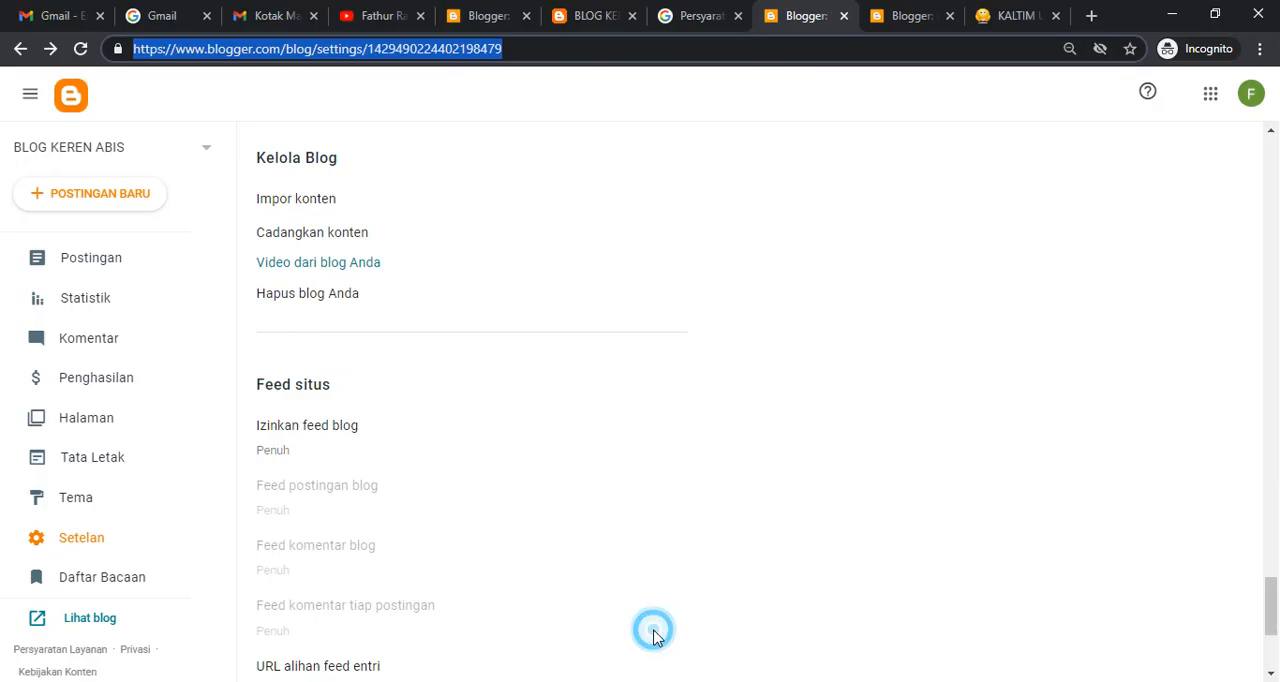
click(990, 31)
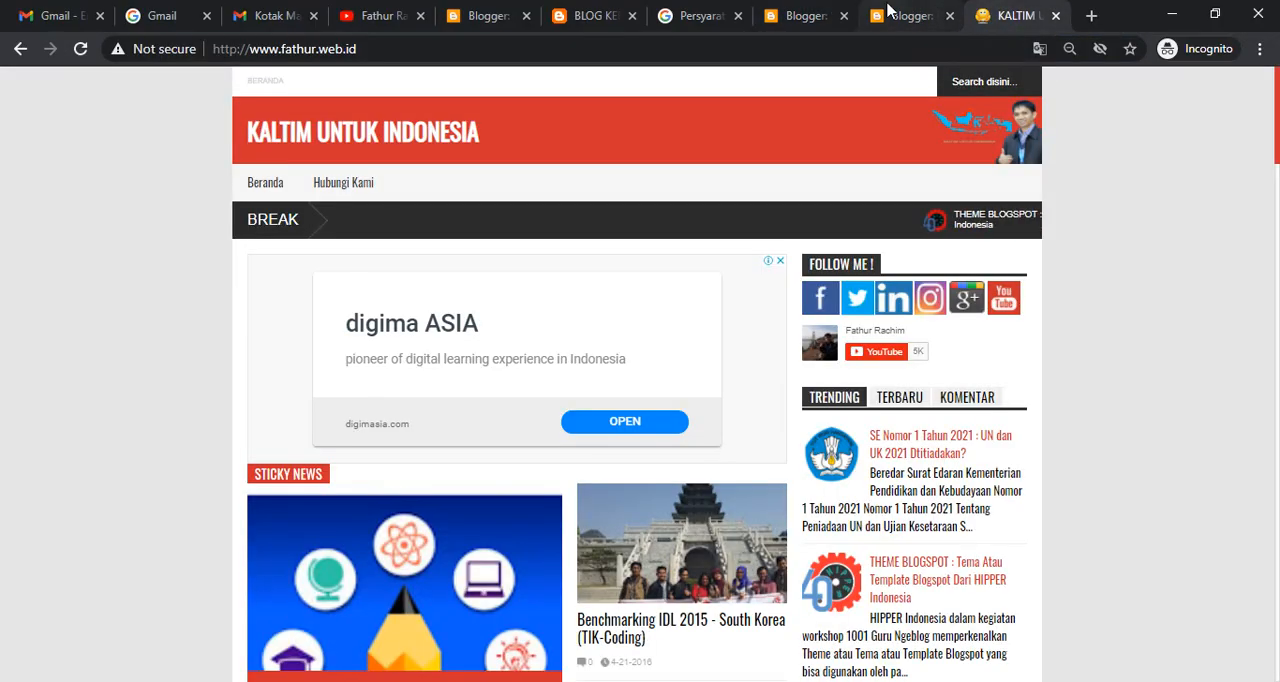
click(897, 14)
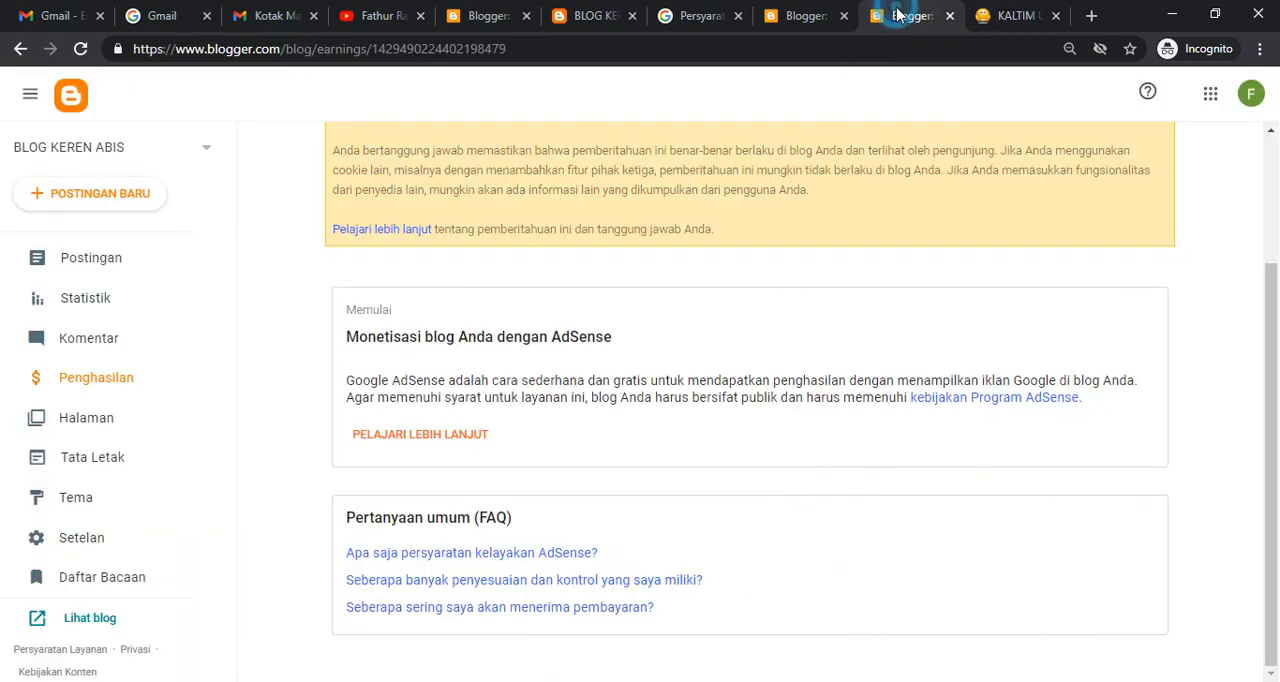
click(812, 16)
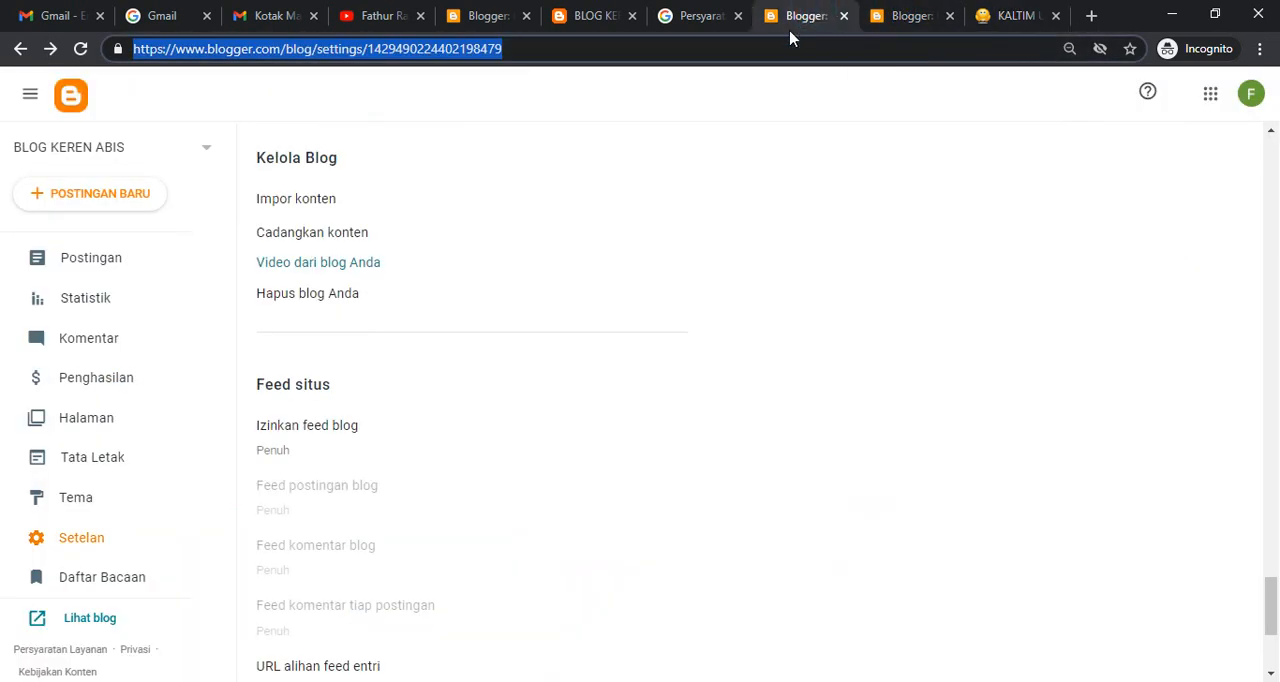
click(80, 630)
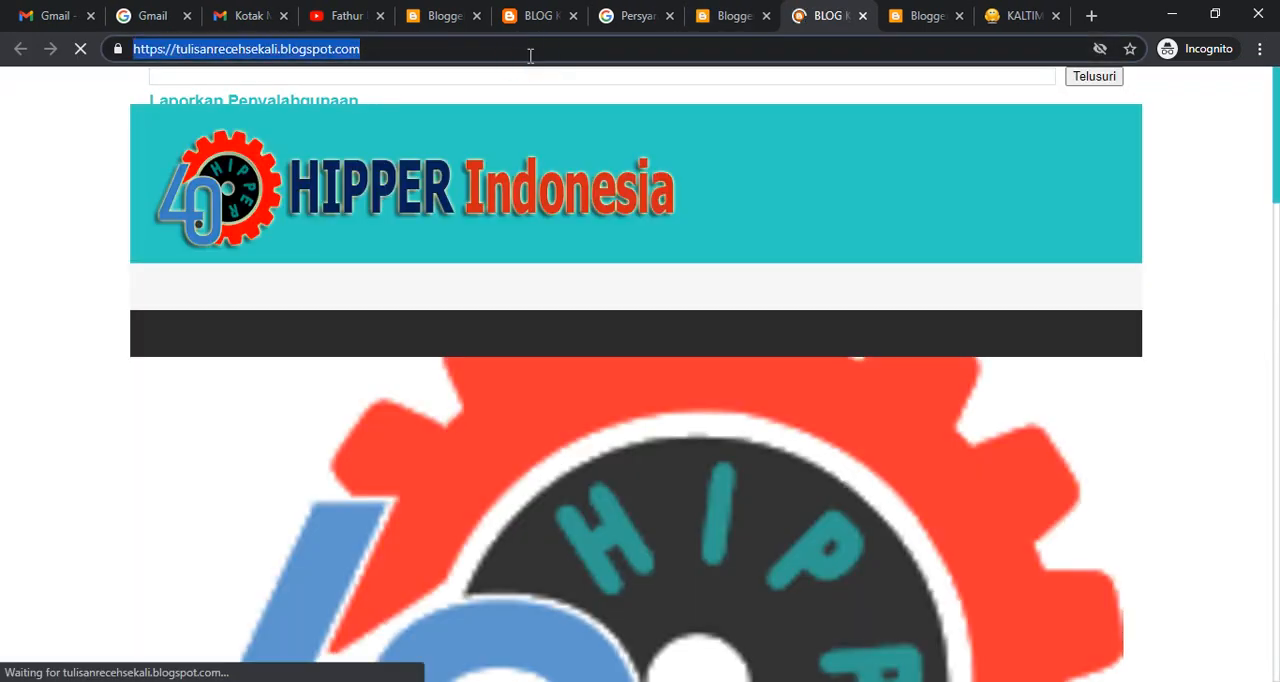
click(470, 620)
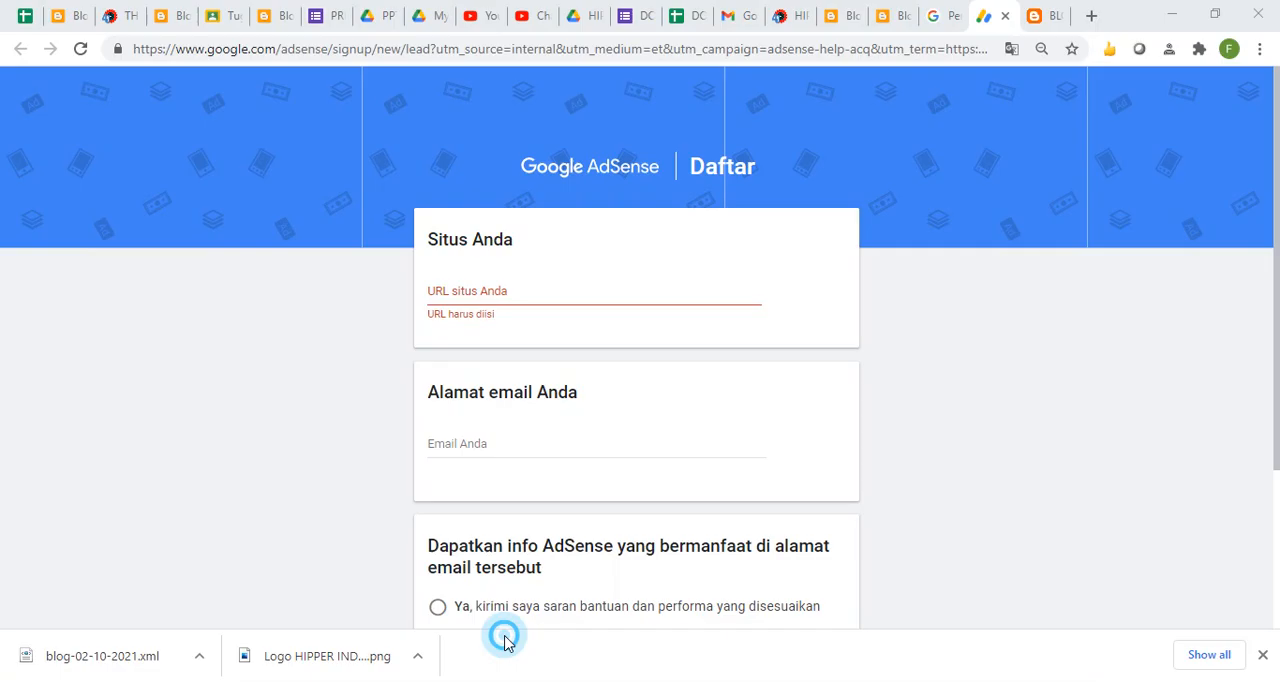
text(https://tulisanrecehsekali.blogspot.com)
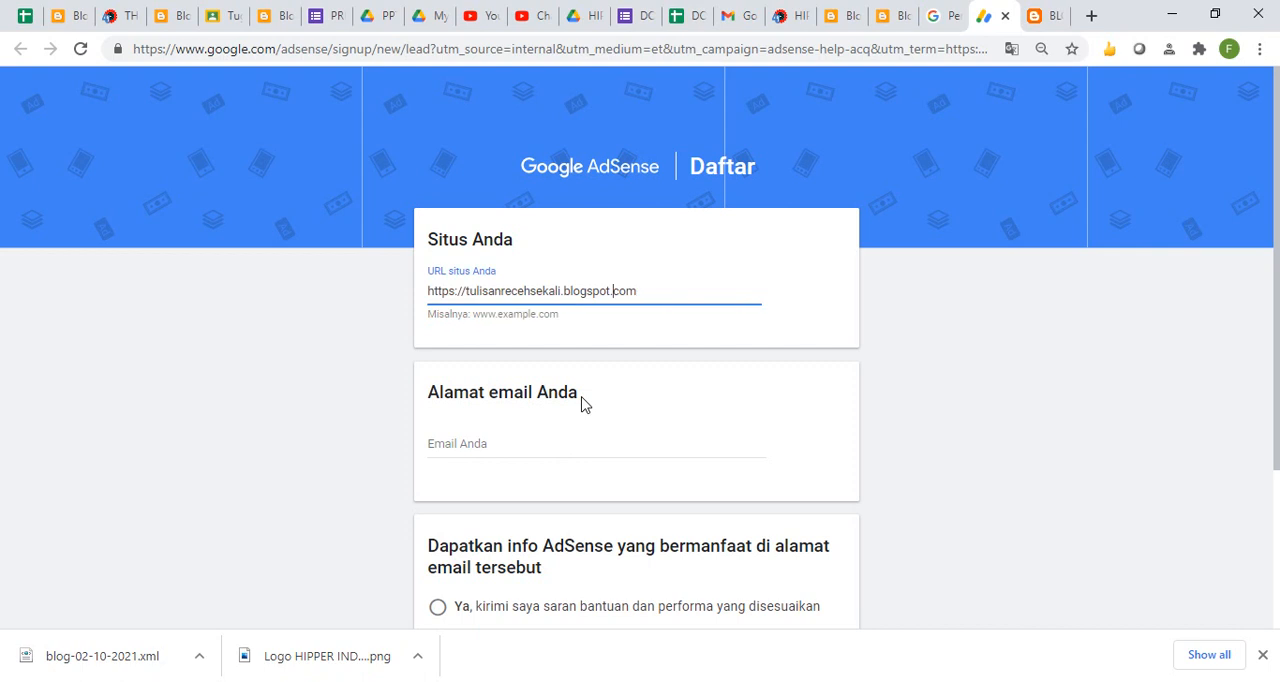
key(shift+Left)
key(shift+Left)
key(shift+Left)
key(shift+Left)
key(shift+Left)
key(shift+Left)
key(shift+Left)
key(shift+Left)
key(BackSpace)
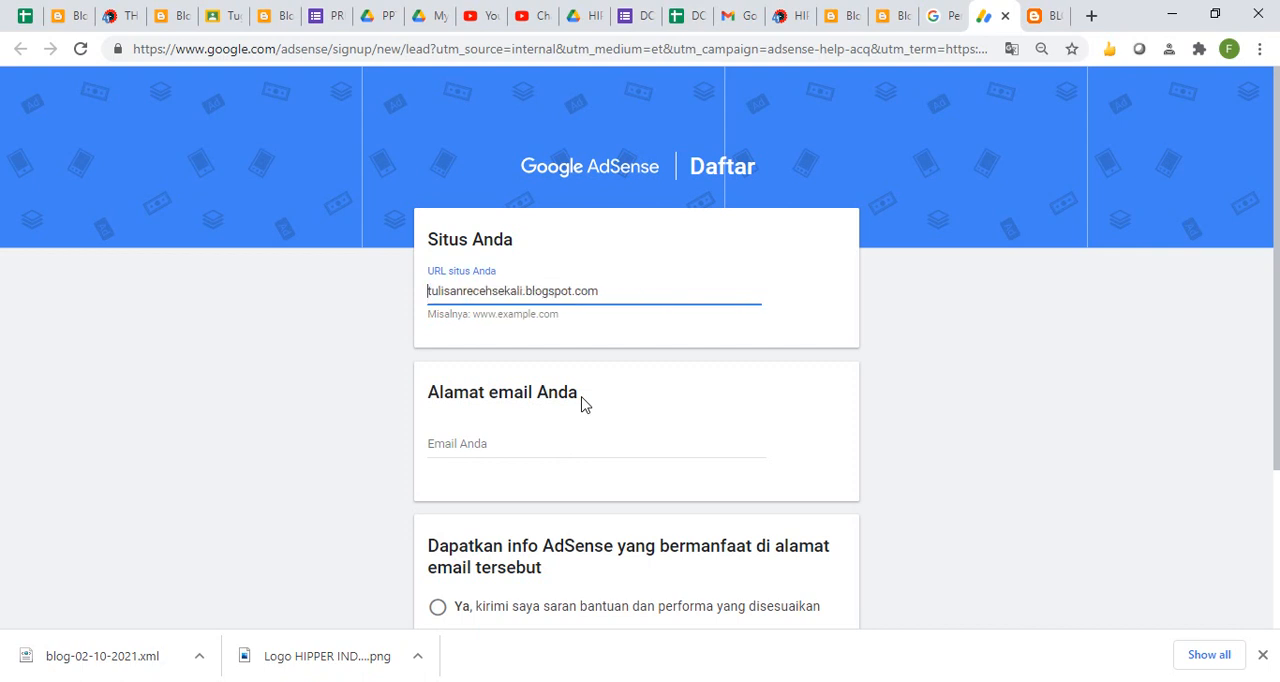
click(496, 441)
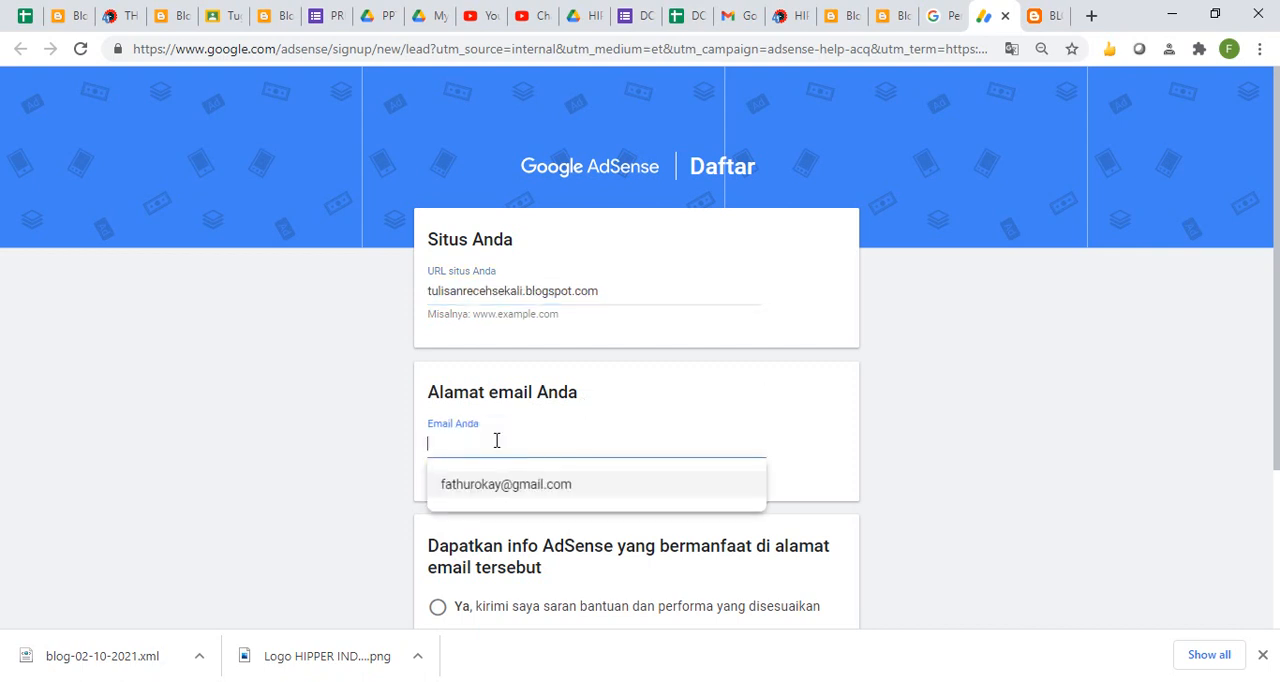
click(508, 488)
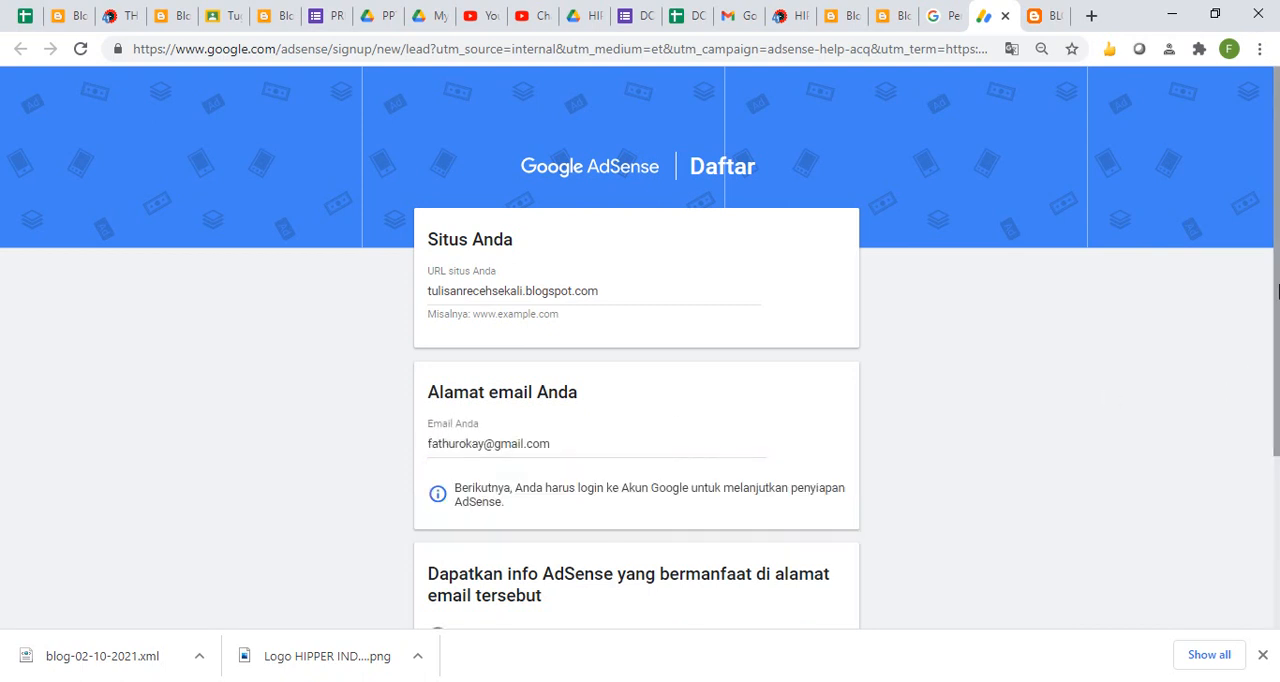
- Opt in to tailored AdSense help and performance tips, save the sign-up form and continue the setup in Blogger
scroll(1278, 437, down, 2)
click(444, 415)
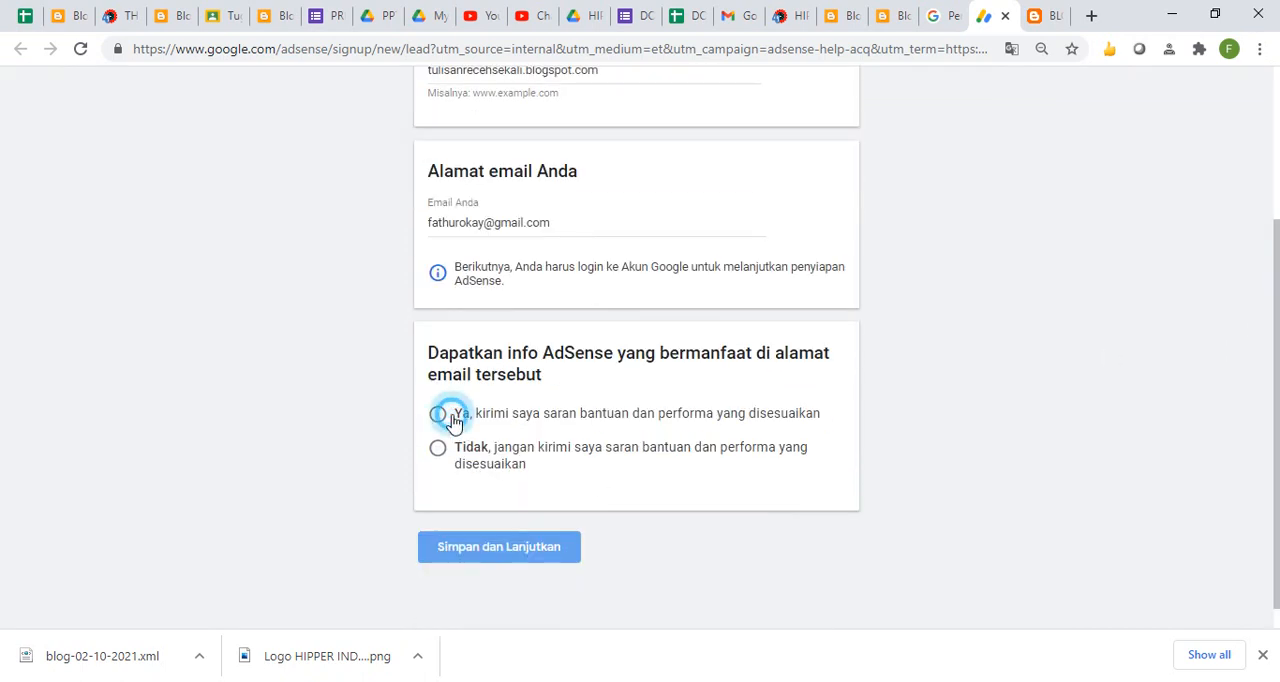
click(528, 552)
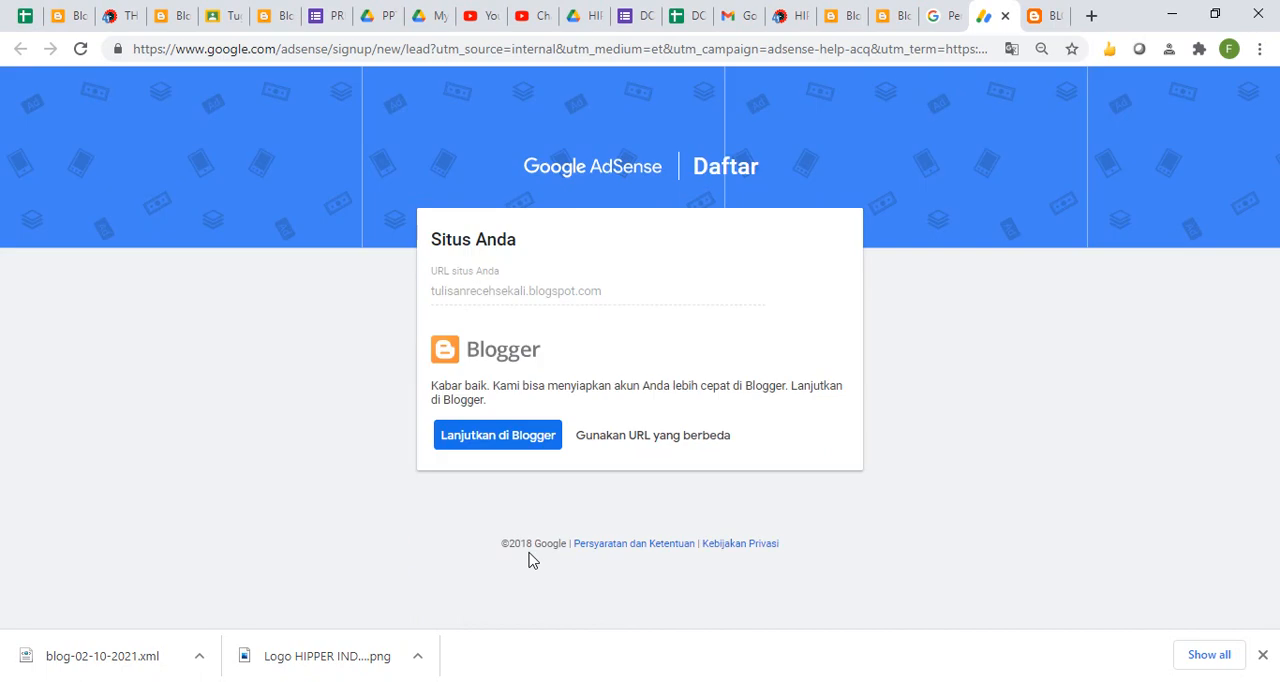
click(470, 437)
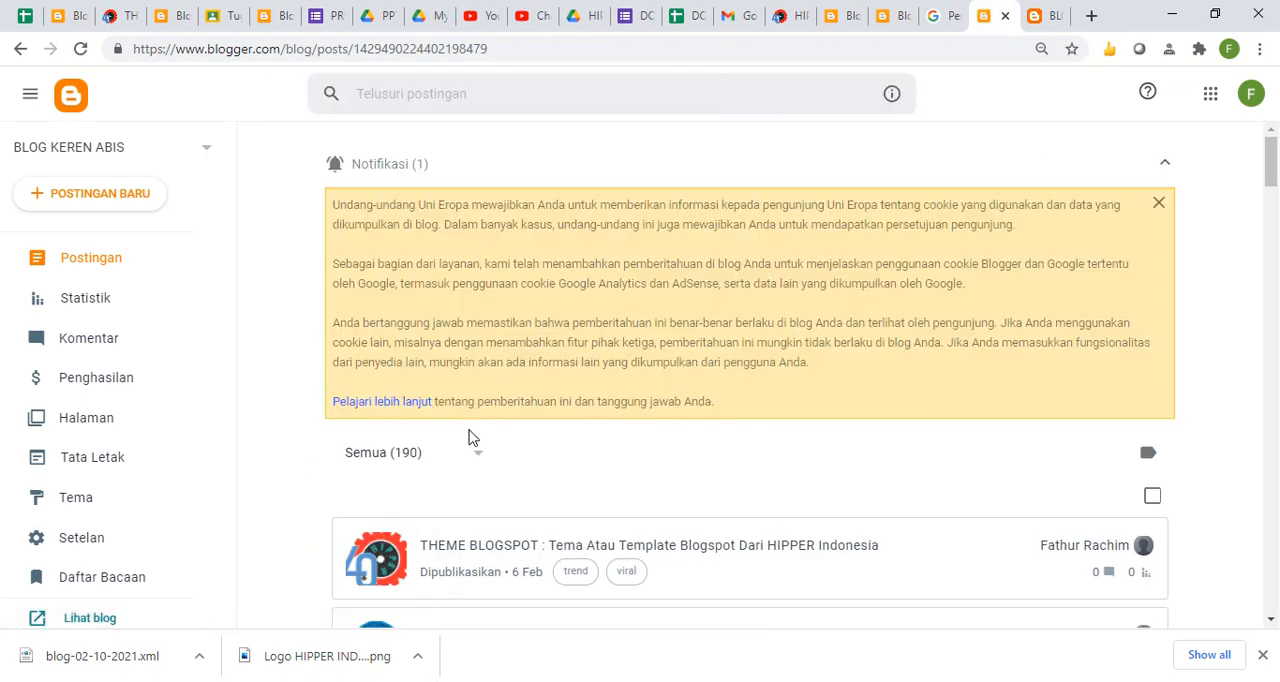
- Switch to the live blog's tab and enter adsense as the search term in place of its address
click(1040, 16)
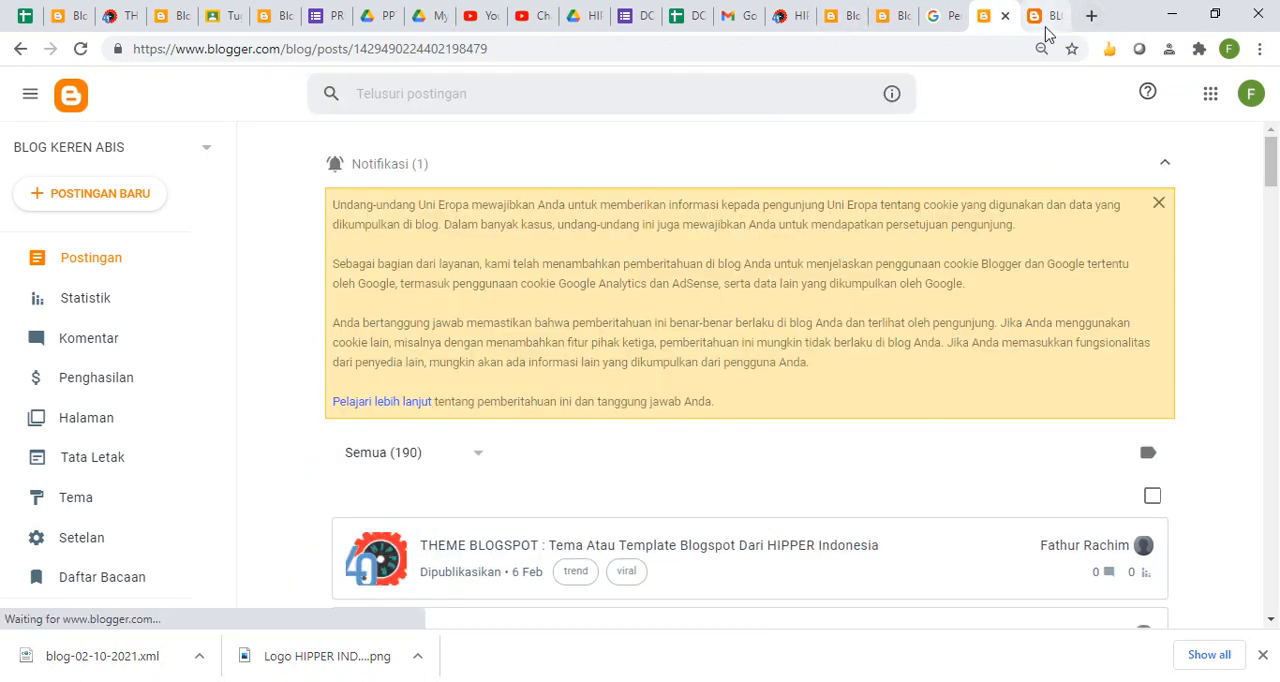
click(915, 50)
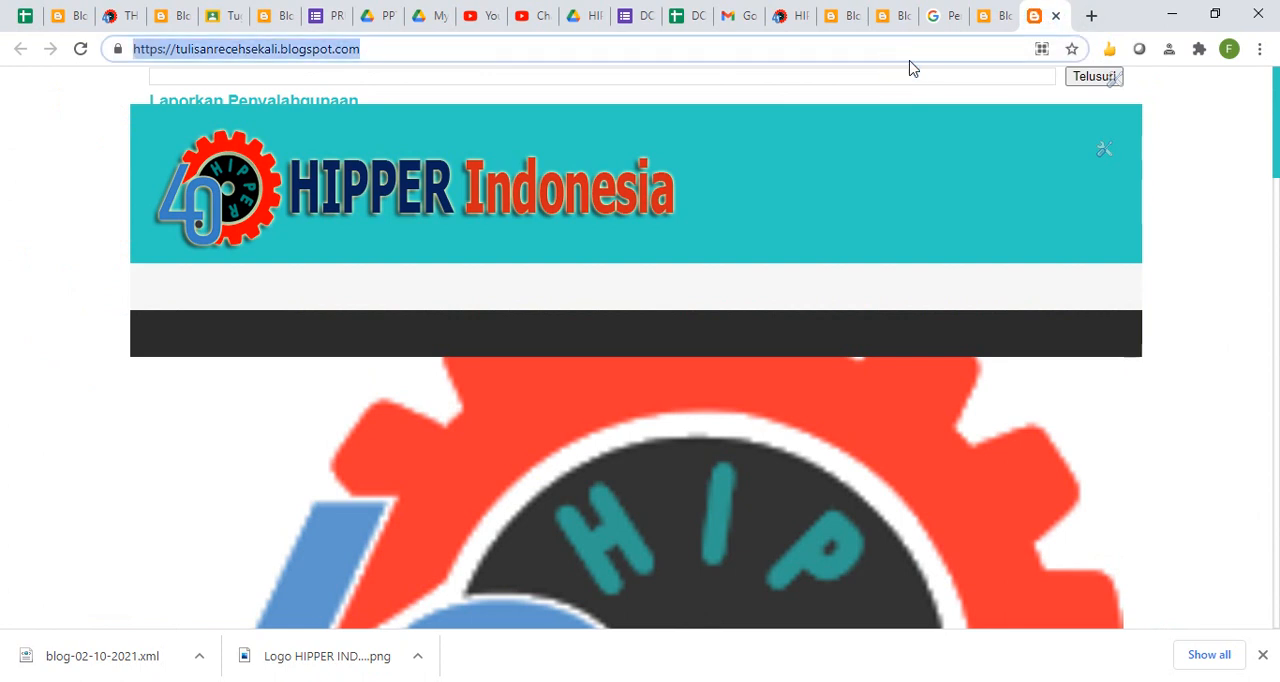
text(adsens)
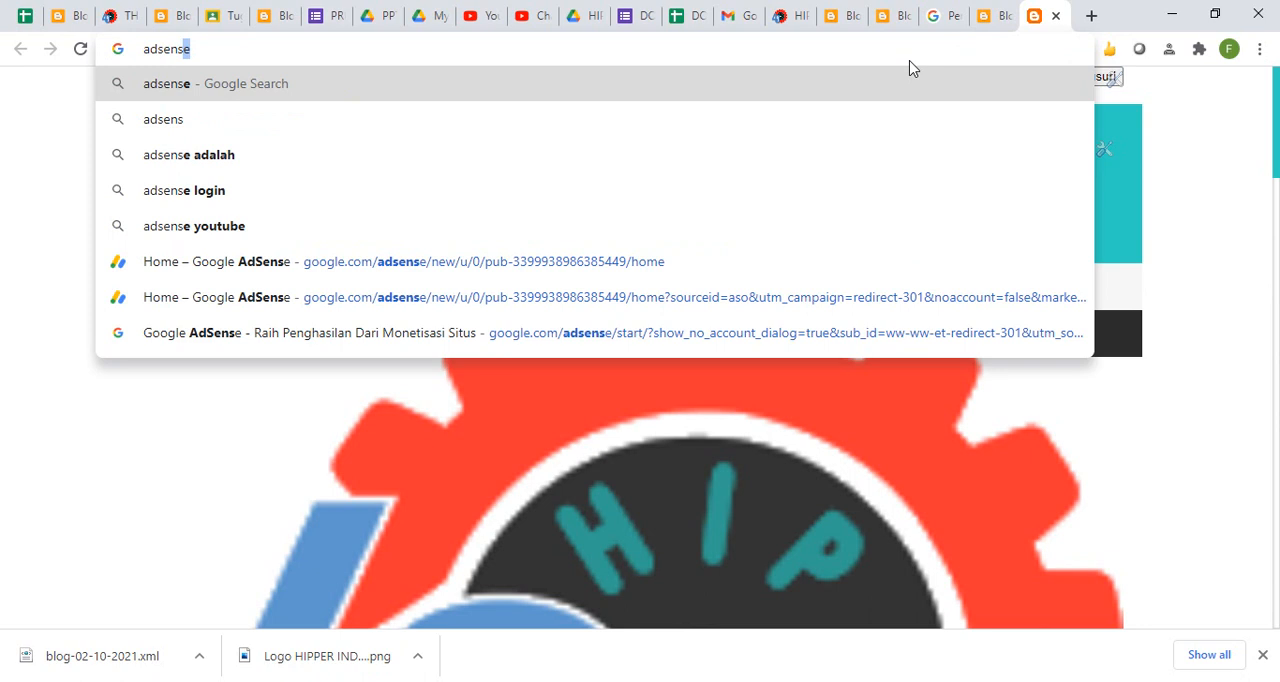
- Reload the Gmail inbox in the incognito window, check its Promotions and Primary categories, and return to the regular browser window
click(530, 681)
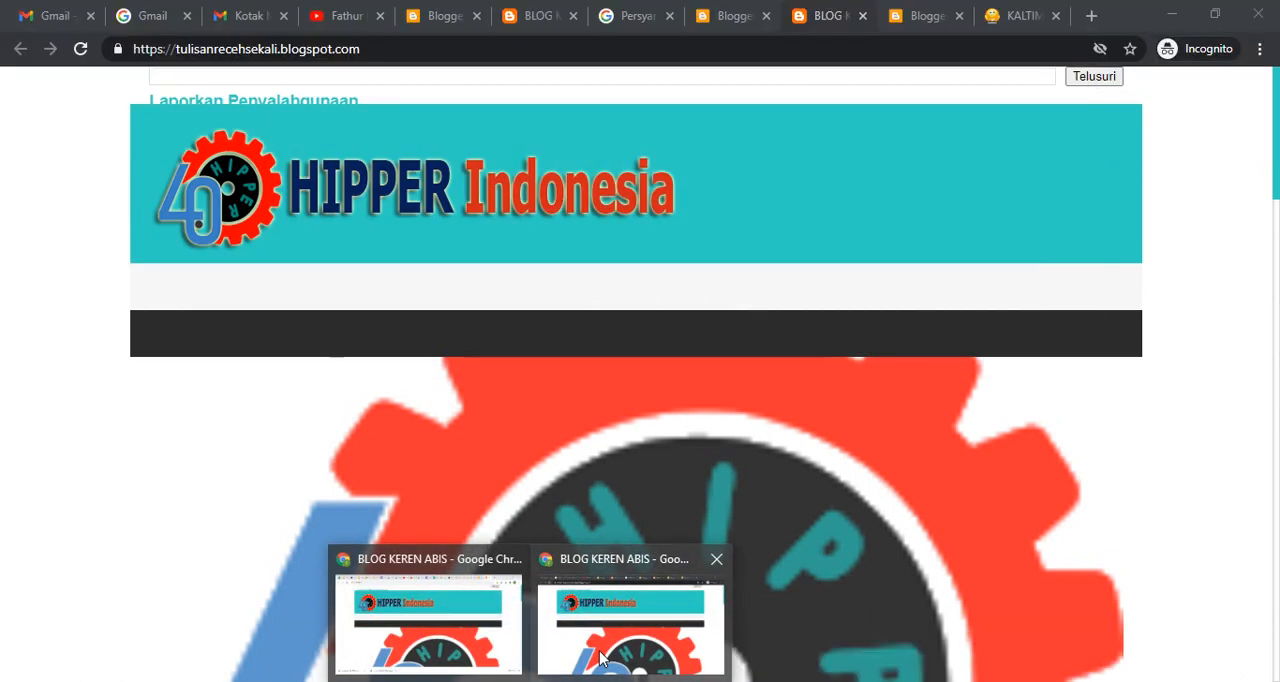
click(602, 652)
key(ctrl+c)
click(246, 16)
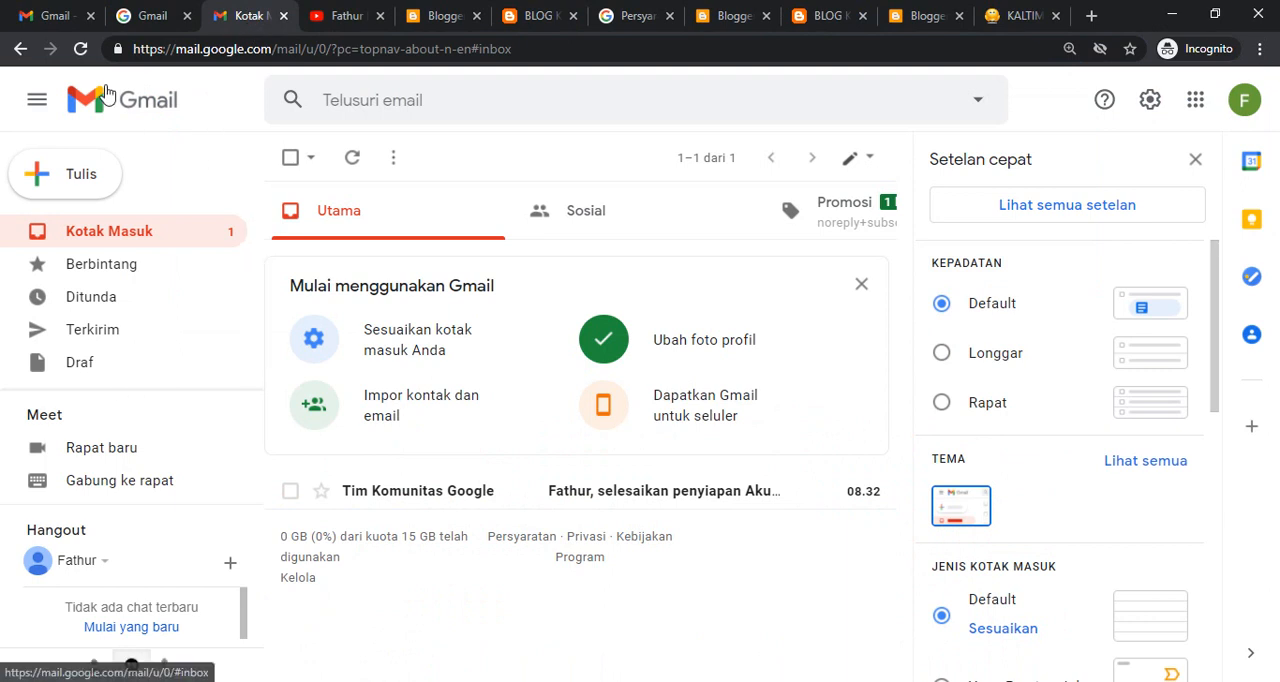
click(82, 49)
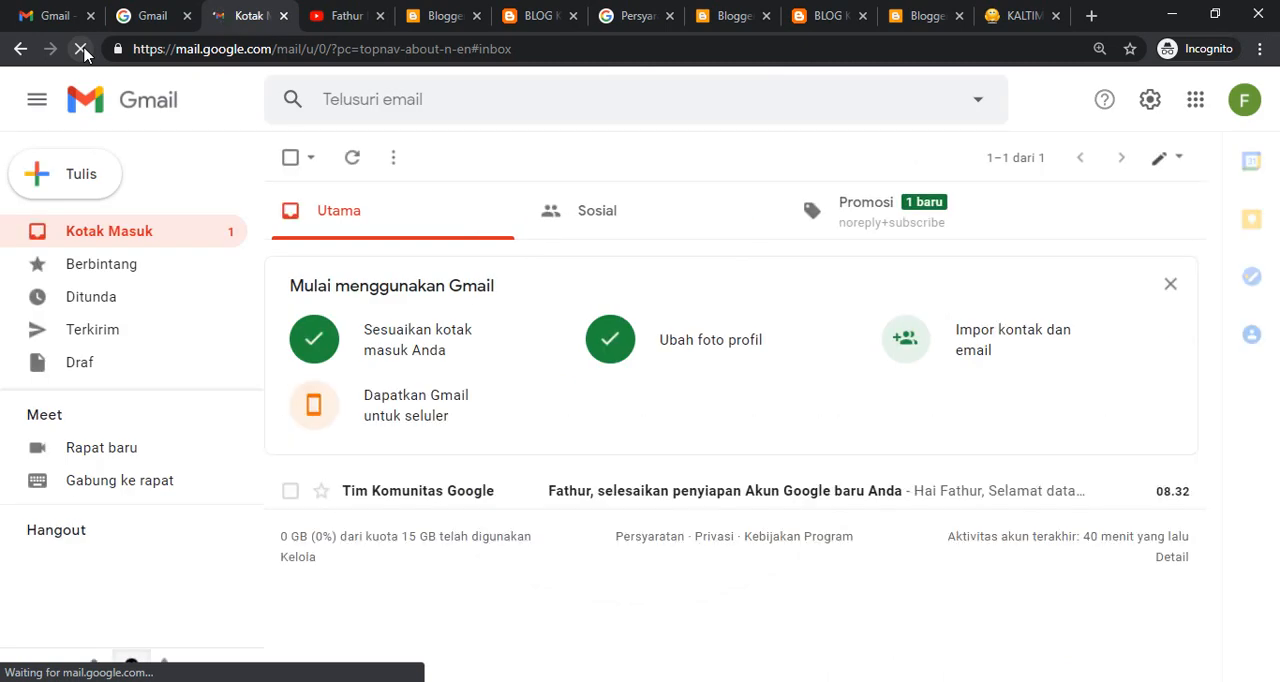
click(895, 229)
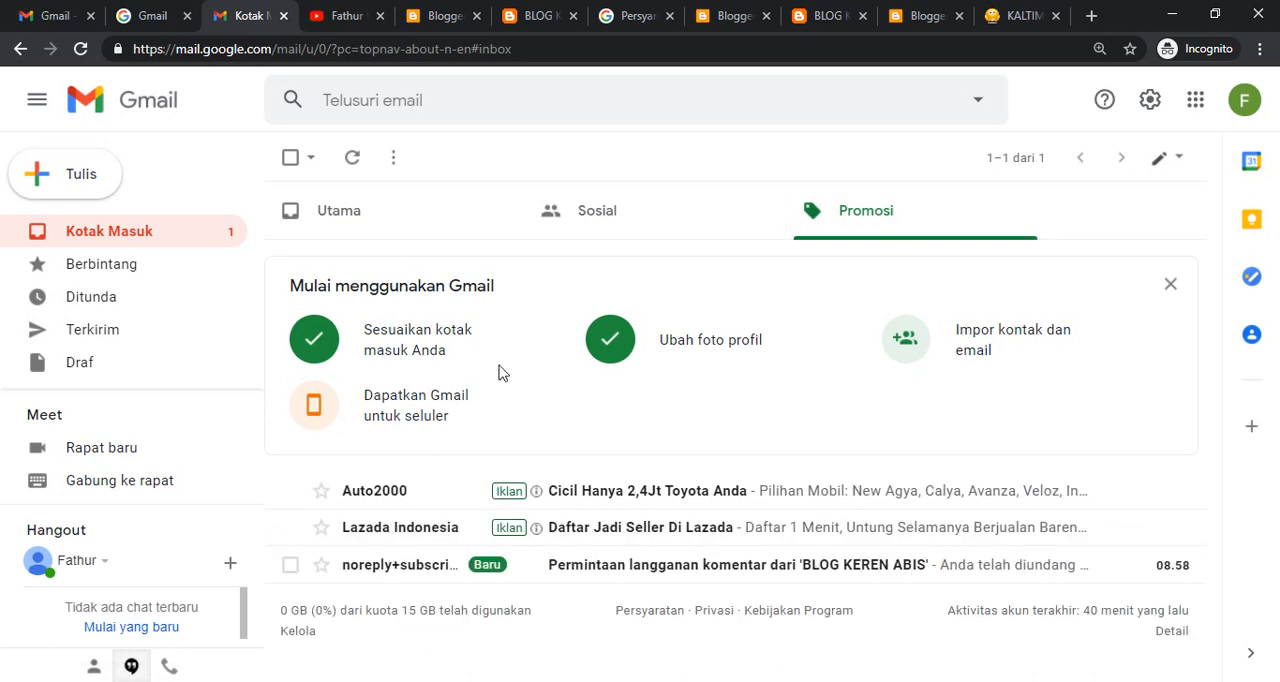
click(306, 206)
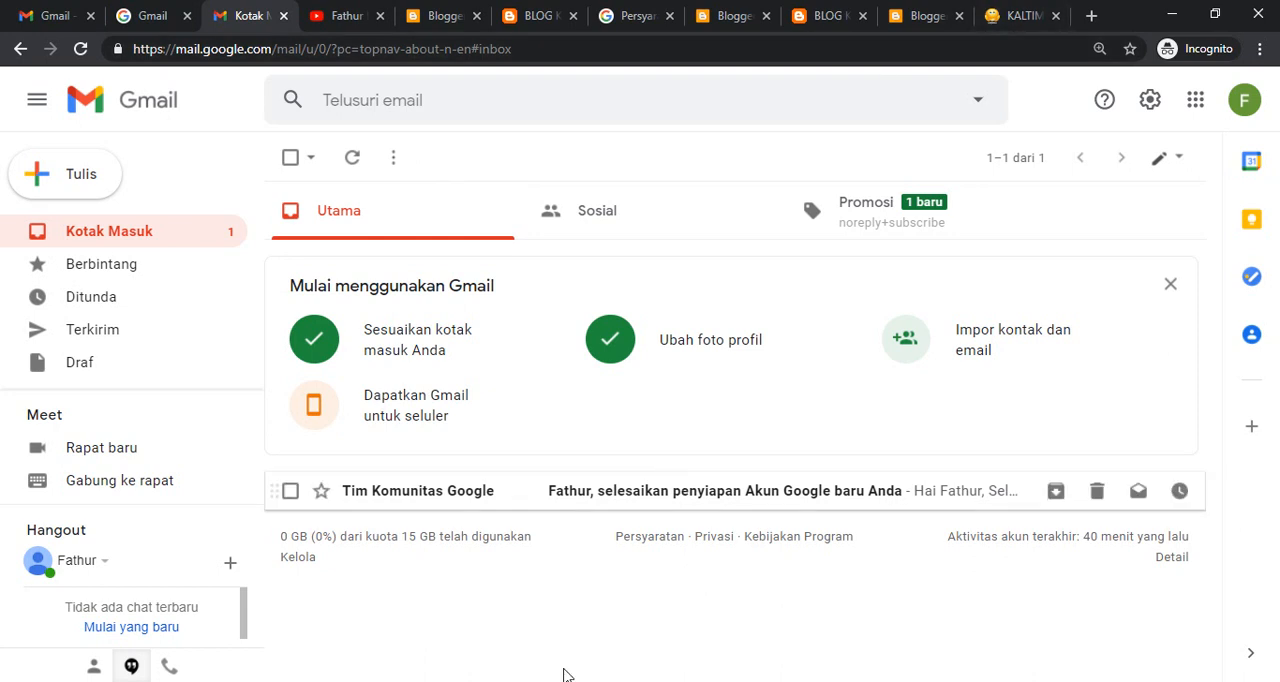
click(530, 681)
click(486, 650)
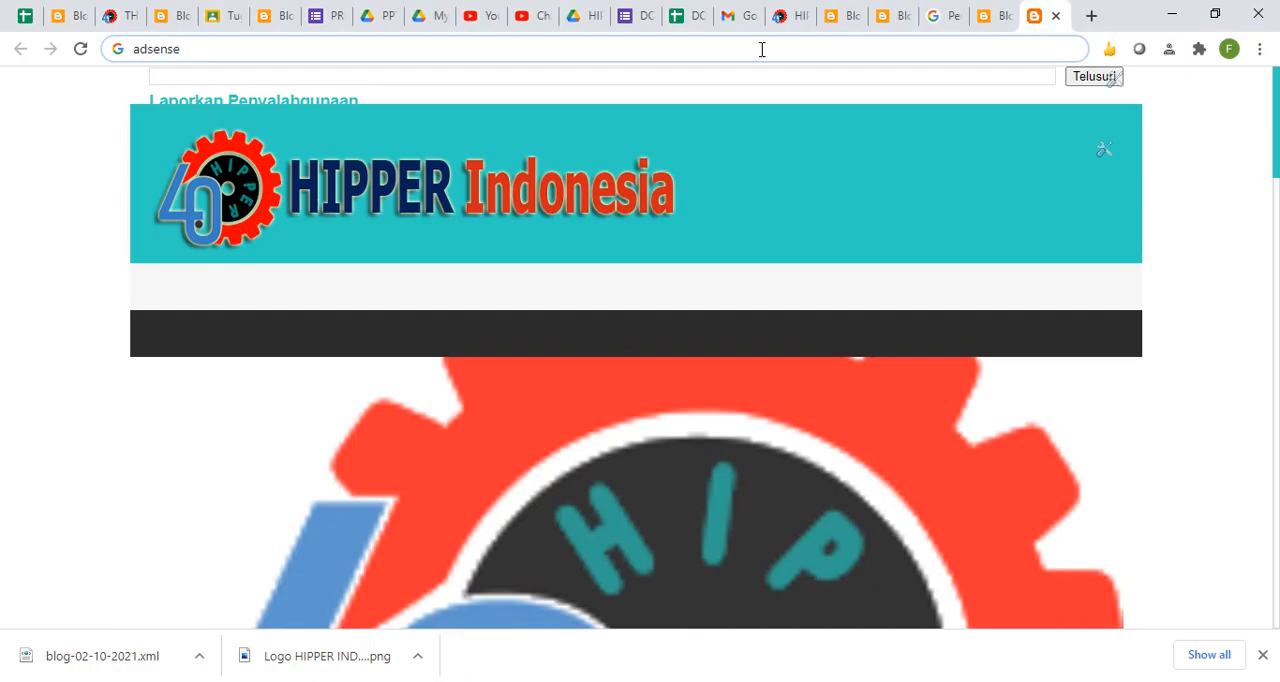
- Search the web for adsense, open the Google AdSense login result and start a new sign-up
key(Return)
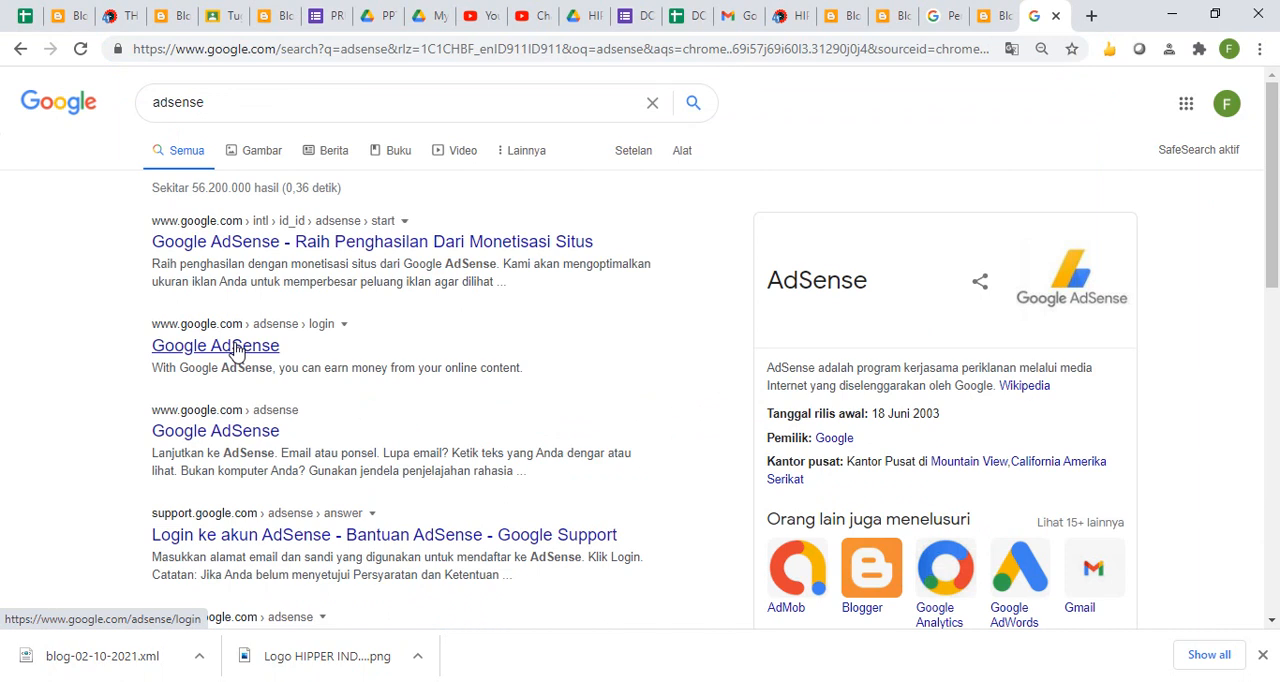
click(236, 350)
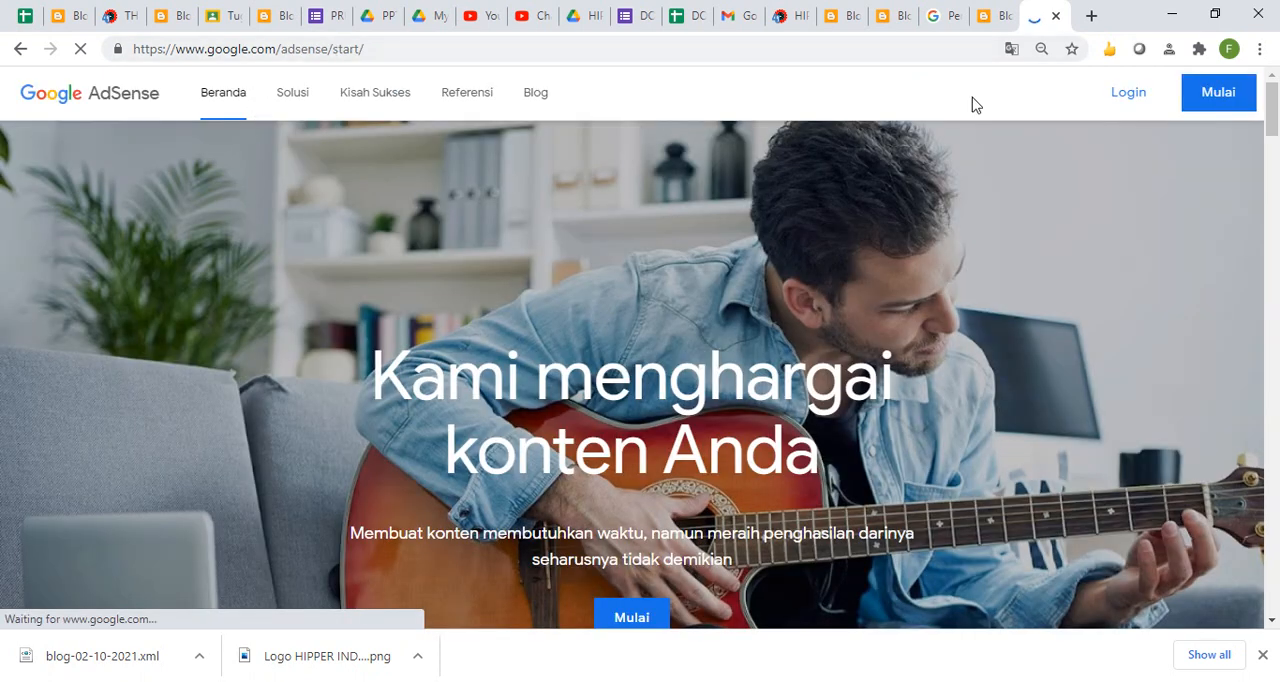
click(1206, 106)
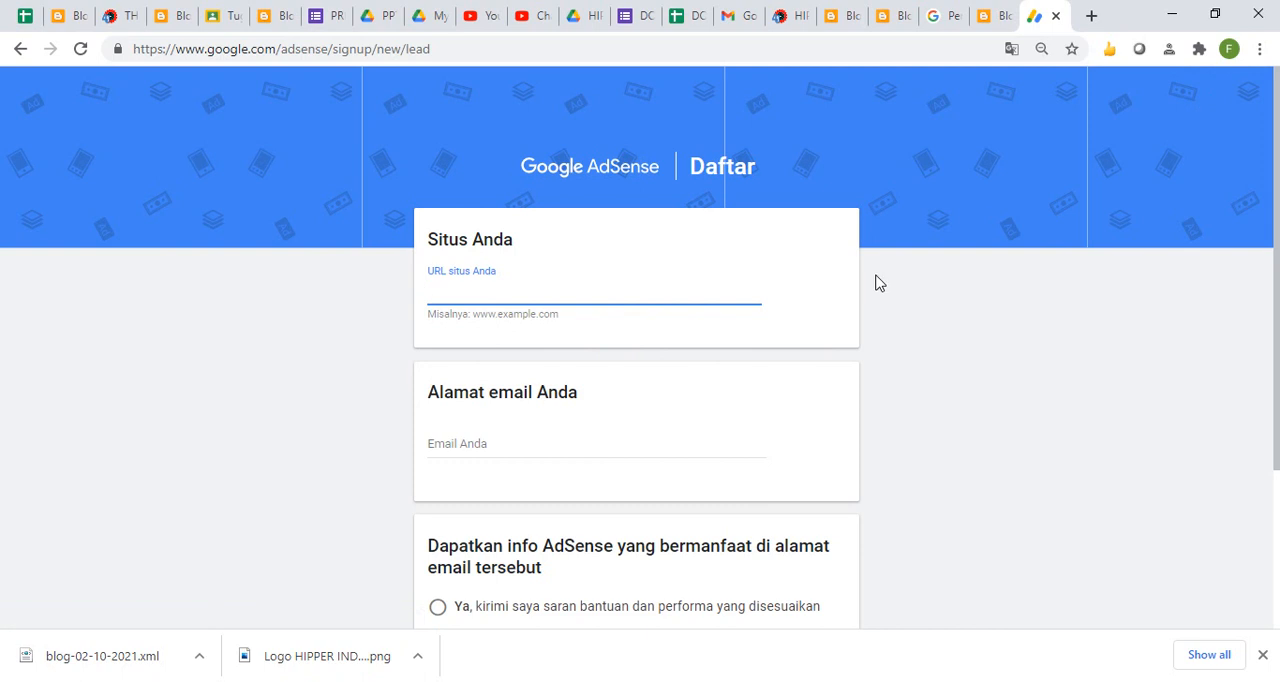
click(587, 289)
key(ctrl+v)
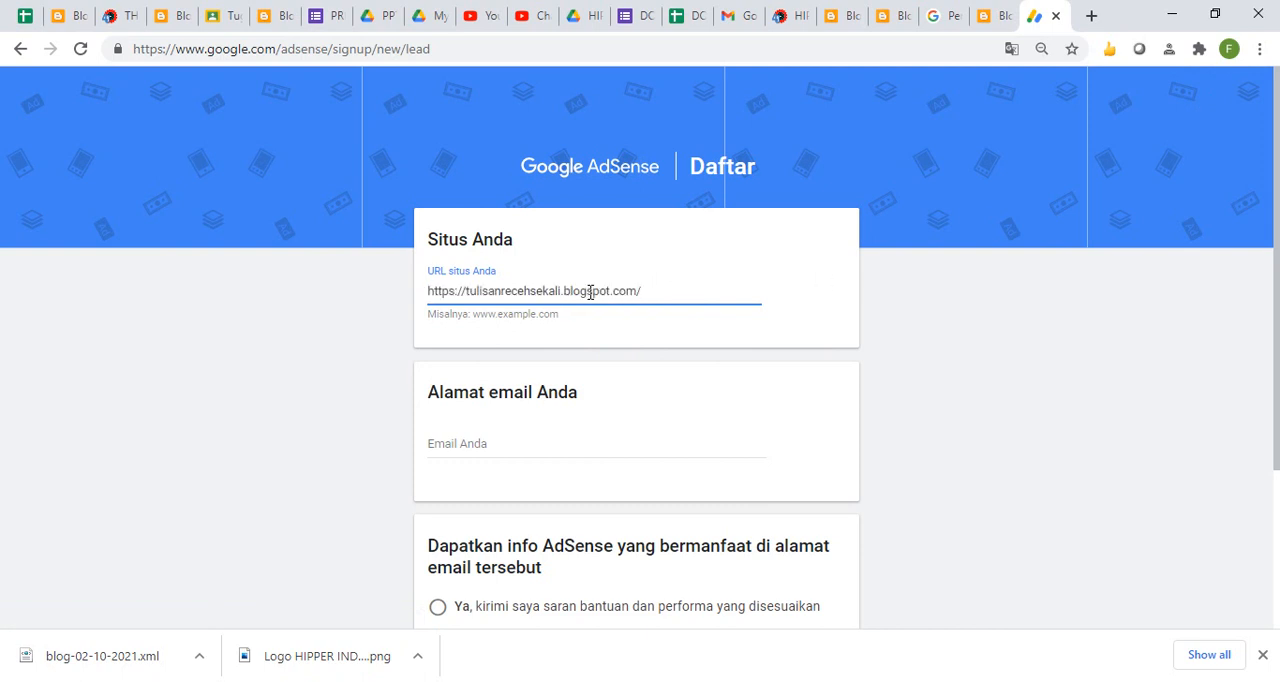
click(486, 448)
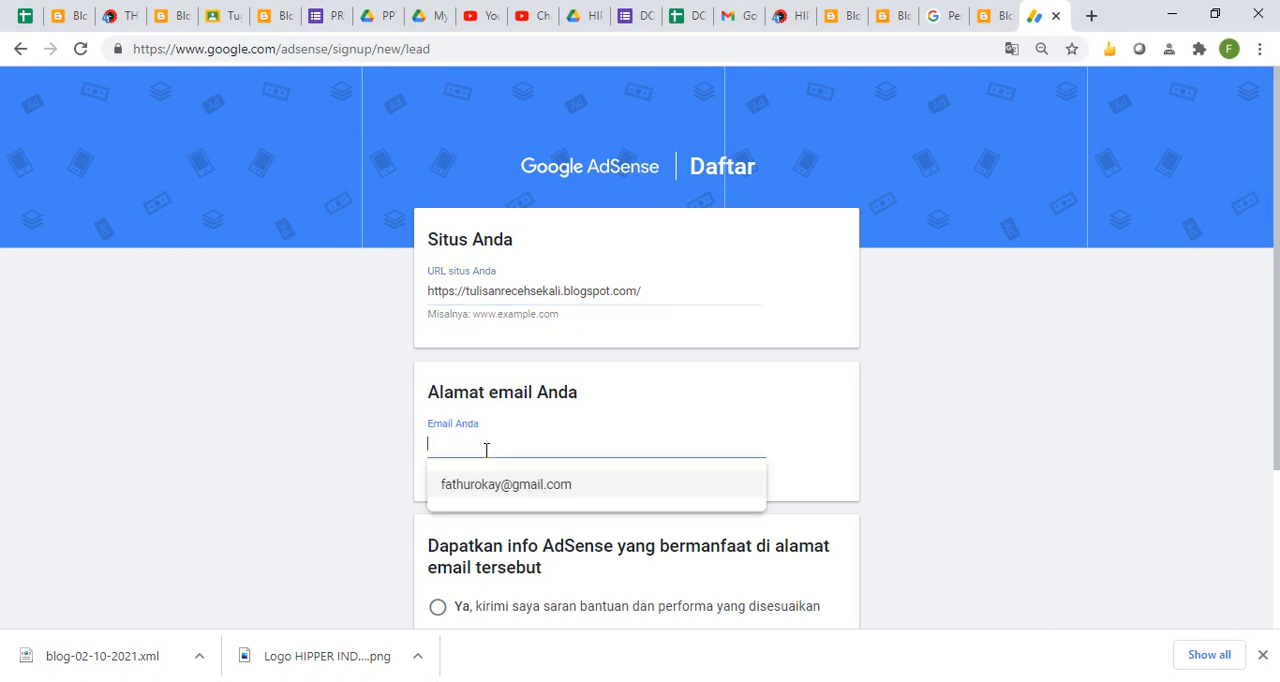
click(495, 485)
- Choose to receive tailored AdSense tips, submit the new sign-up form and proceed with the setup in Blogger
scroll(1272, 380, down, 3)
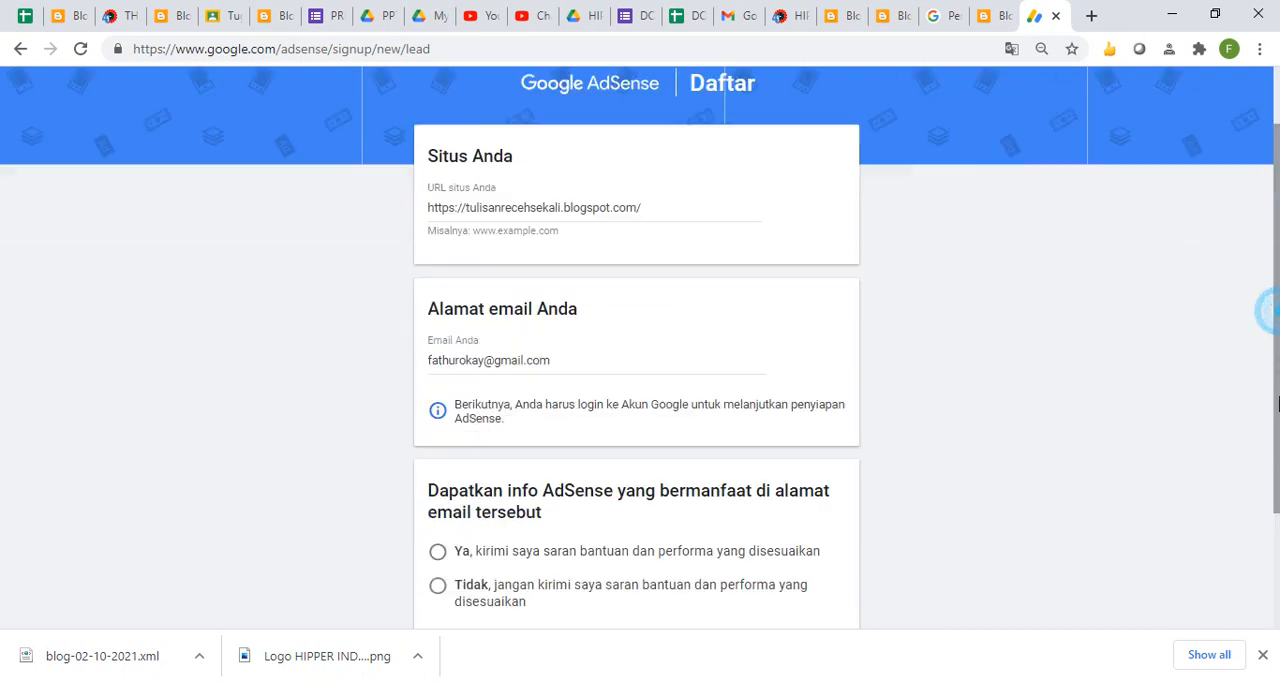
click(438, 424)
click(500, 560)
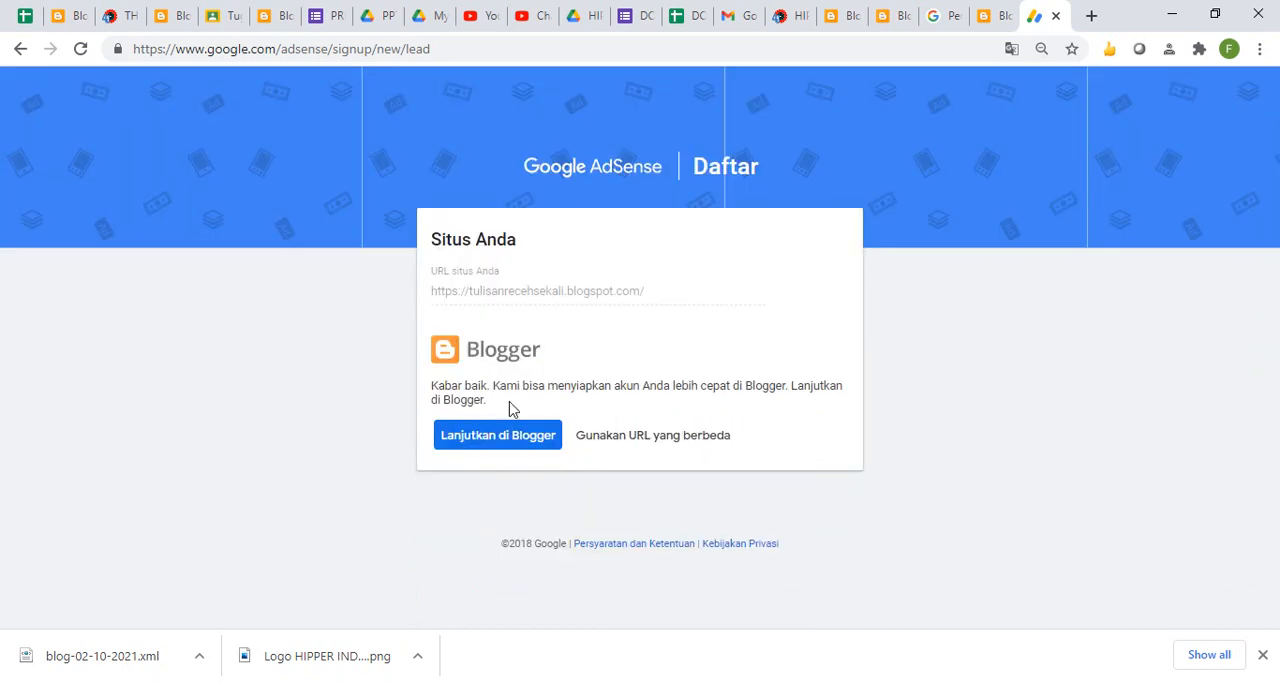
drag(459, 399, 536, 400)
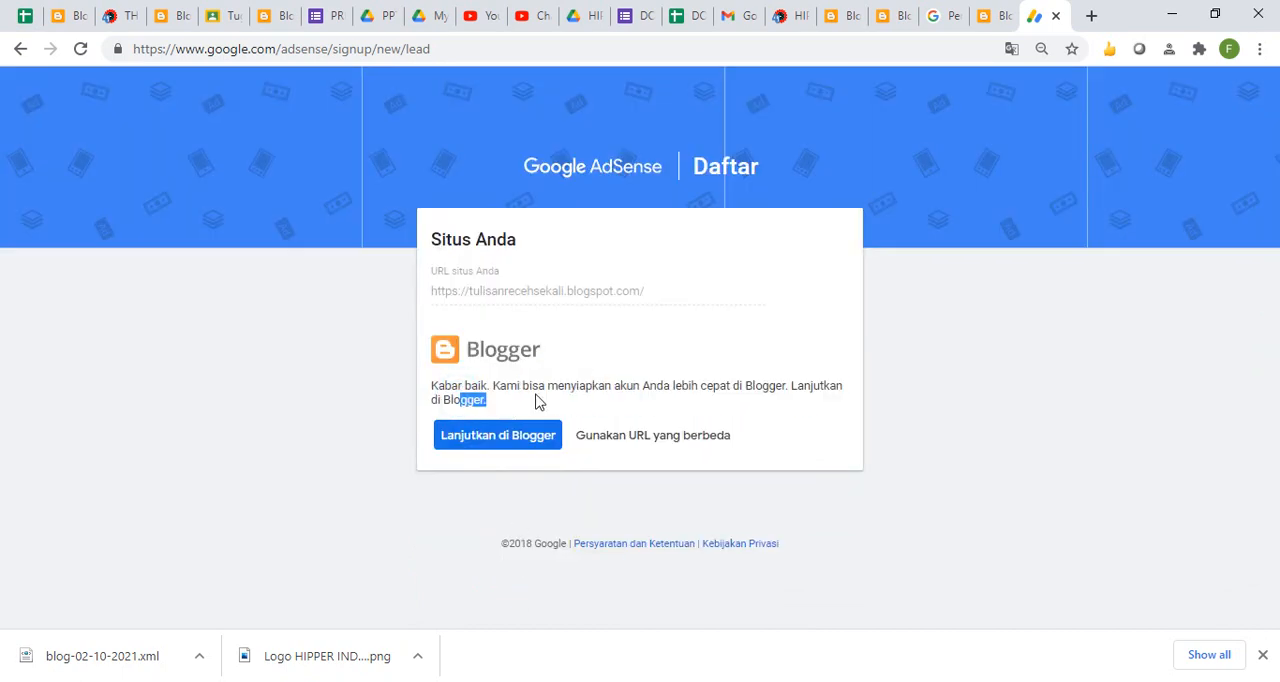
click(519, 442)
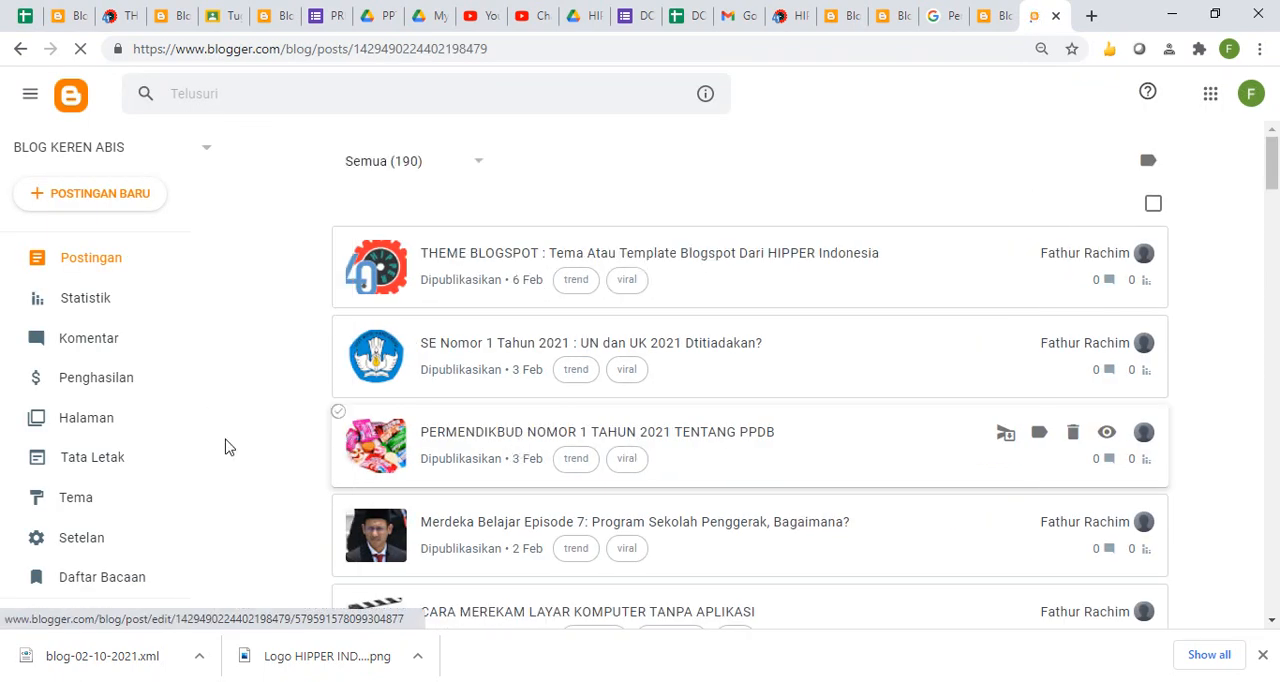
- Enable custom ads.txt in the blog's monetization settings, then open the custom ads.txt entry and close it without adding content
click(95, 553)
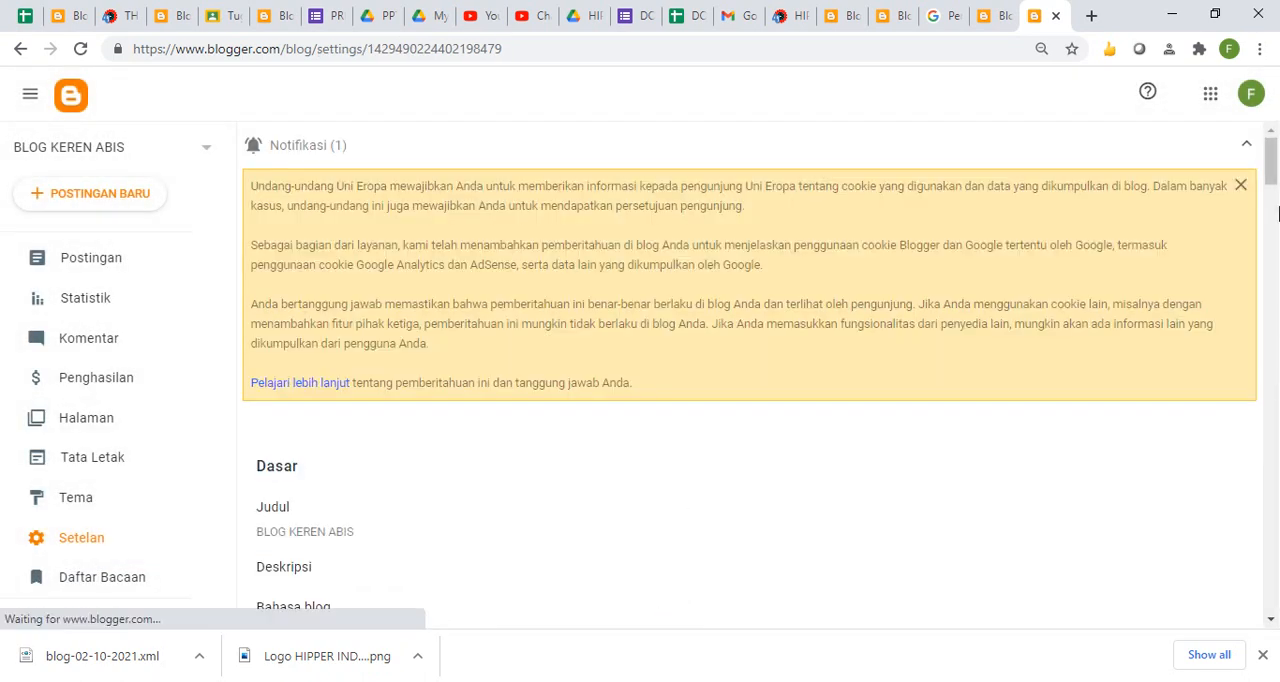
scroll(1277, 213, down, 7)
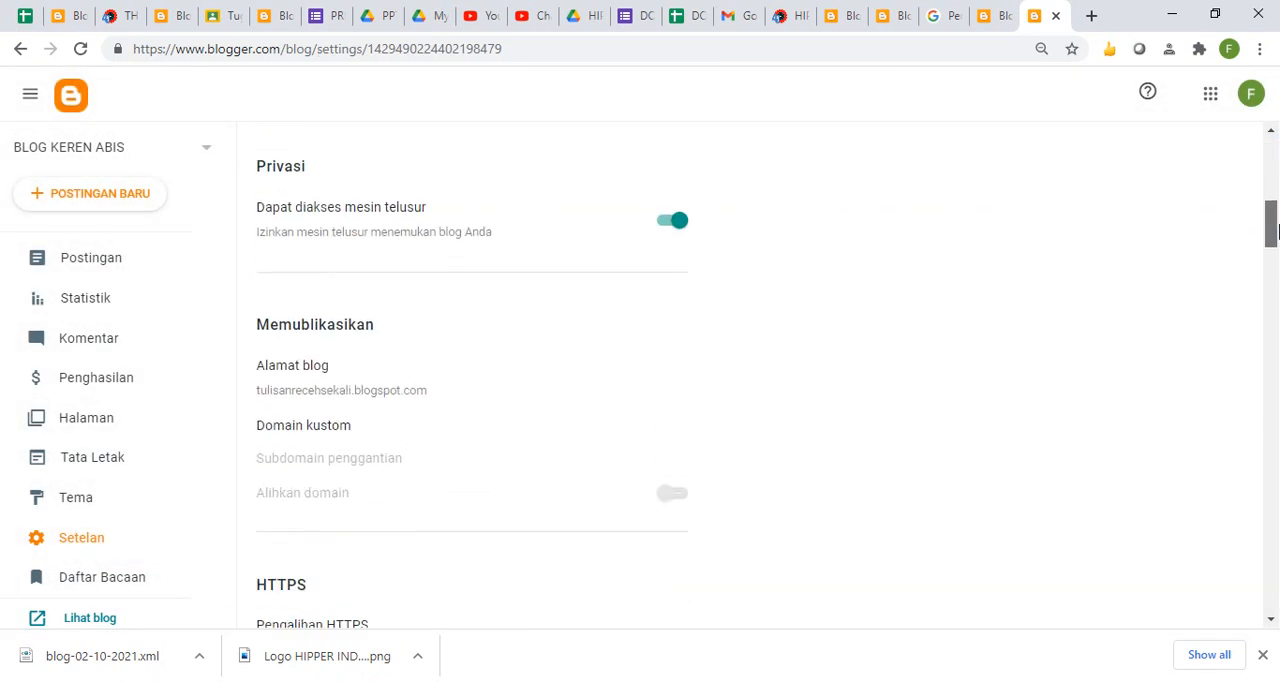
drag(1277, 230, 1277, 534)
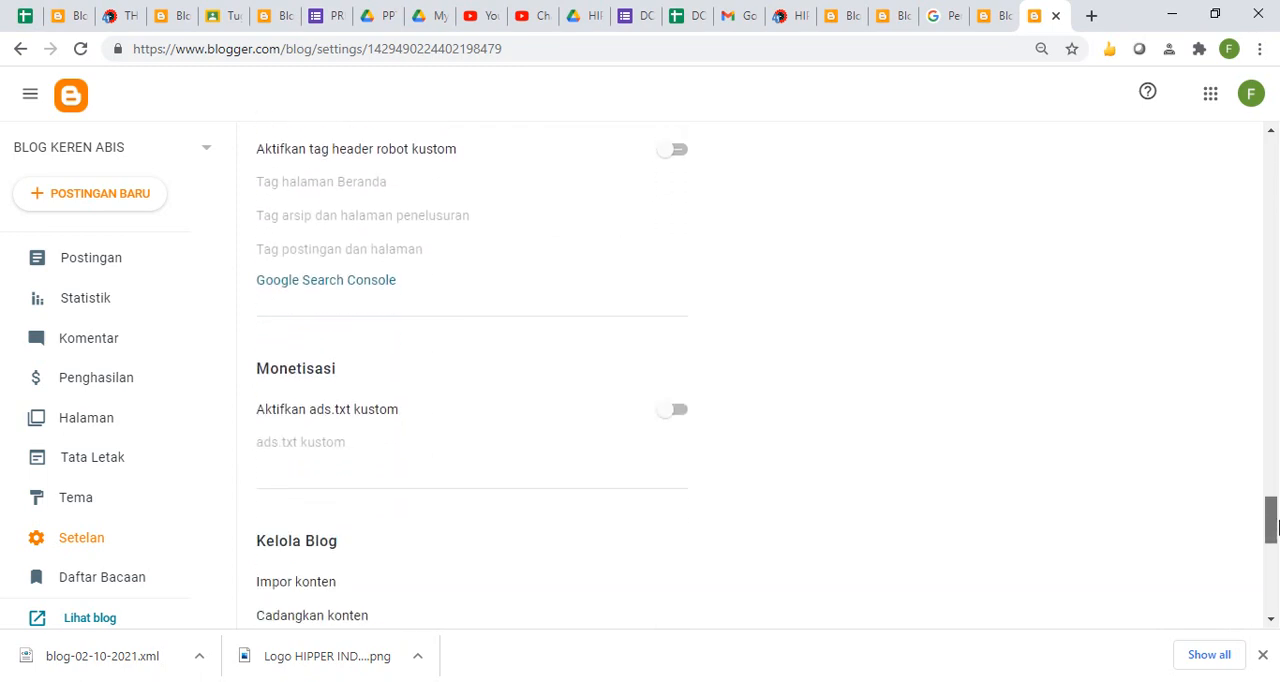
click(680, 356)
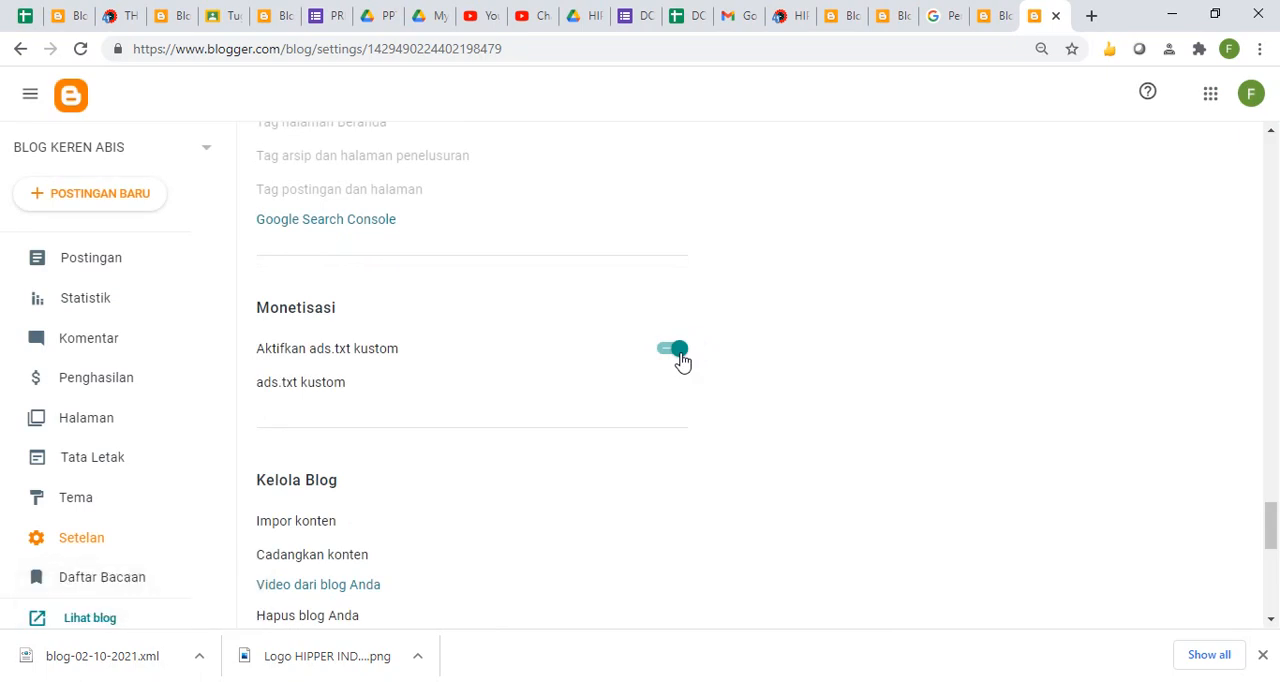
click(301, 386)
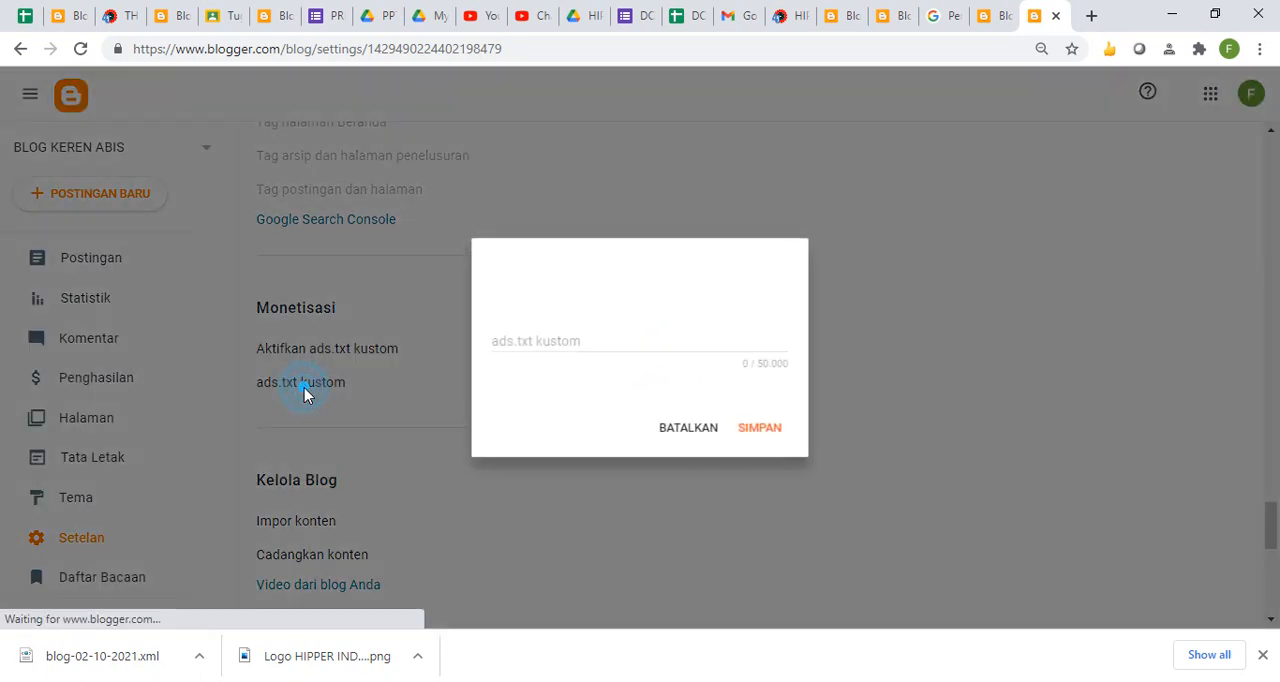
click(706, 438)
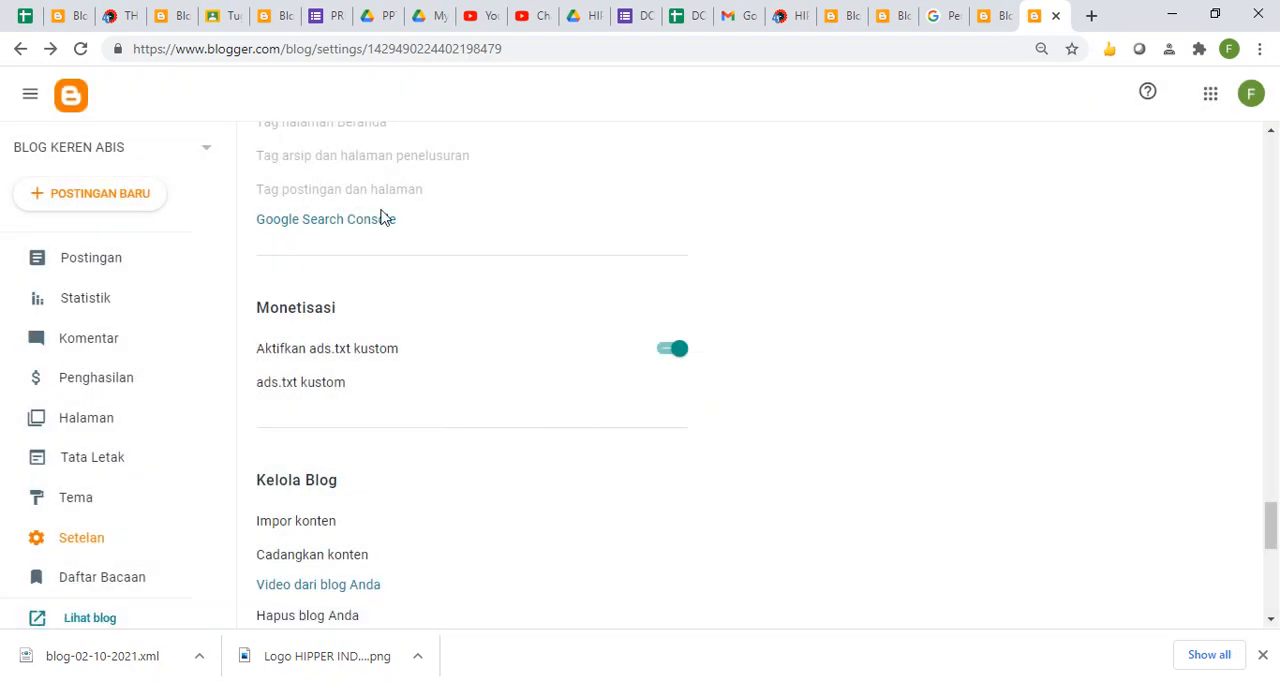
- Run a web search for adsense in the other Blogger tab showing the posts list
click(992, 28)
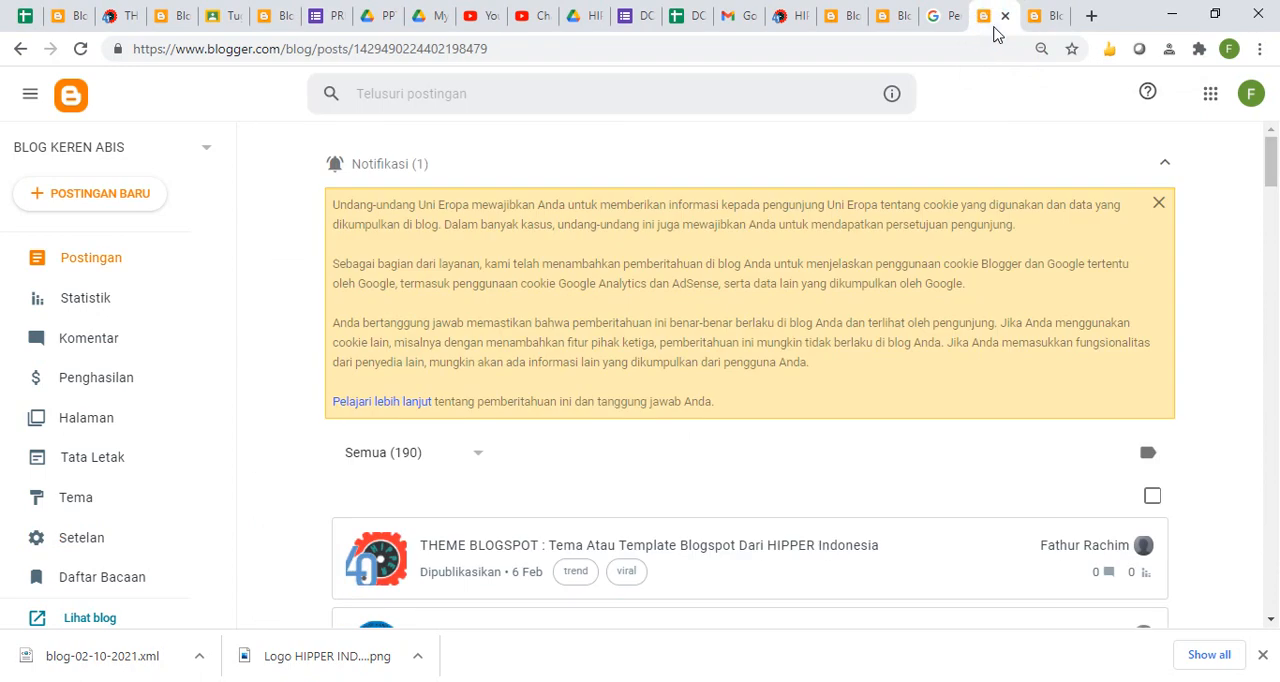
click(982, 45)
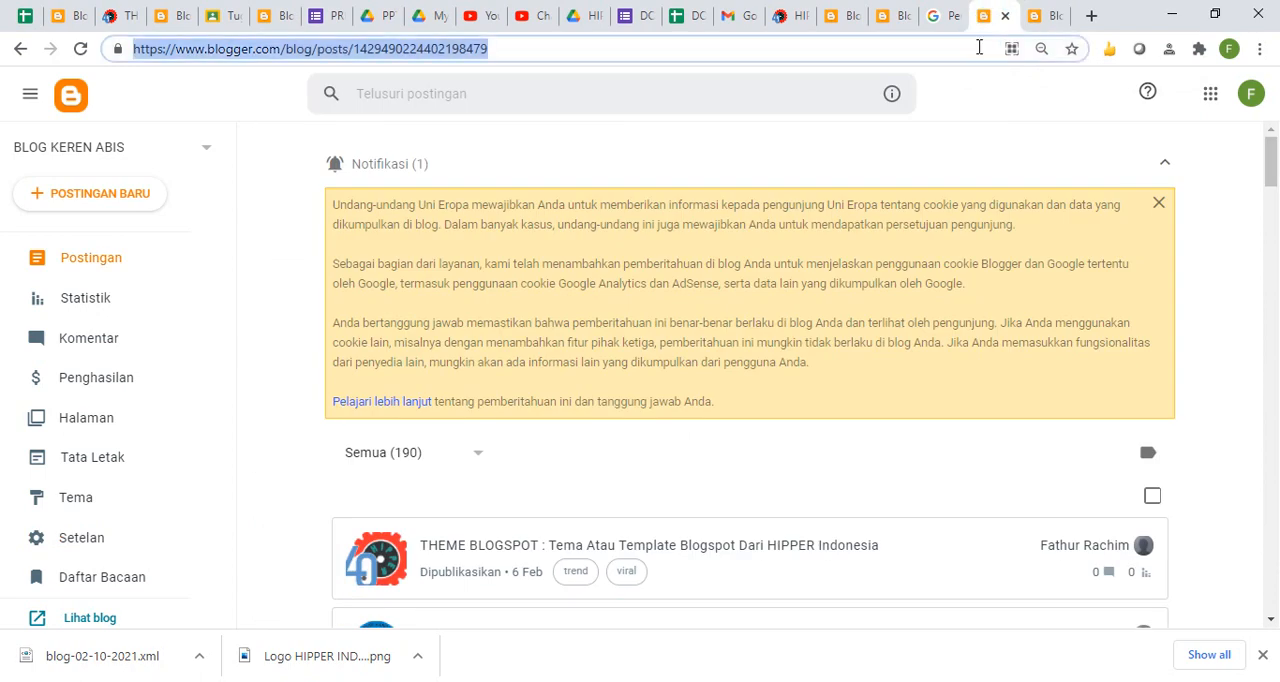
text(adse)
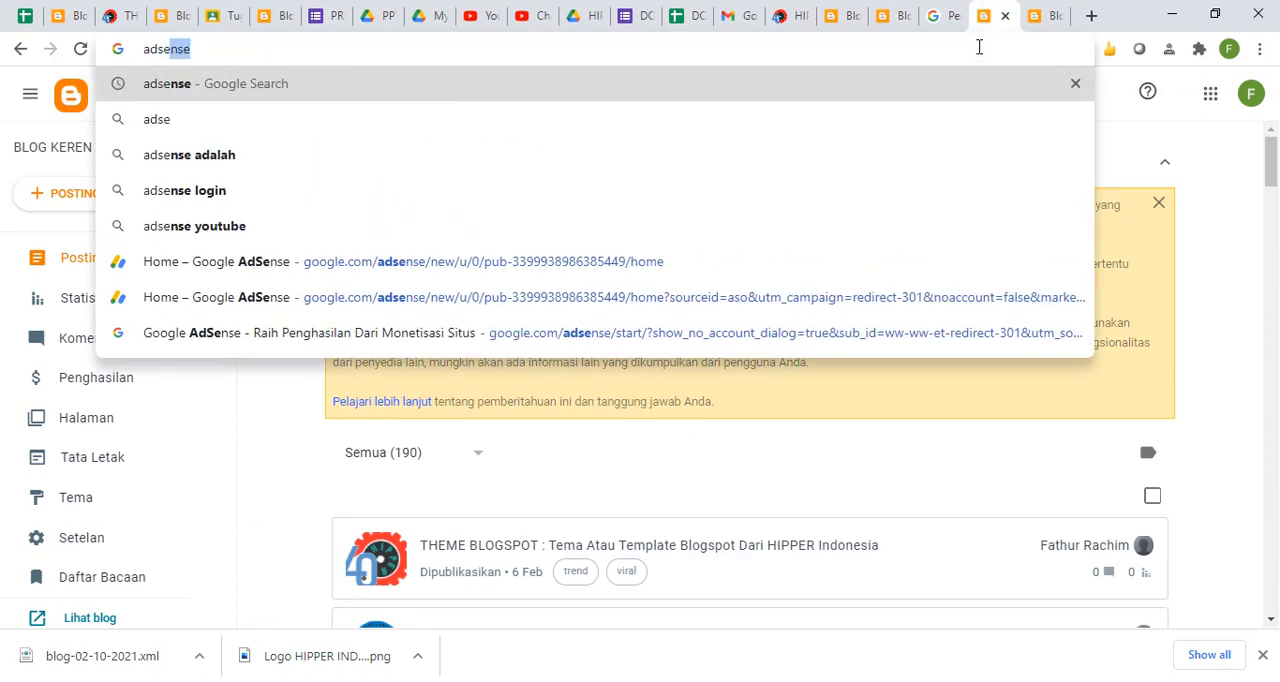
key(Return)
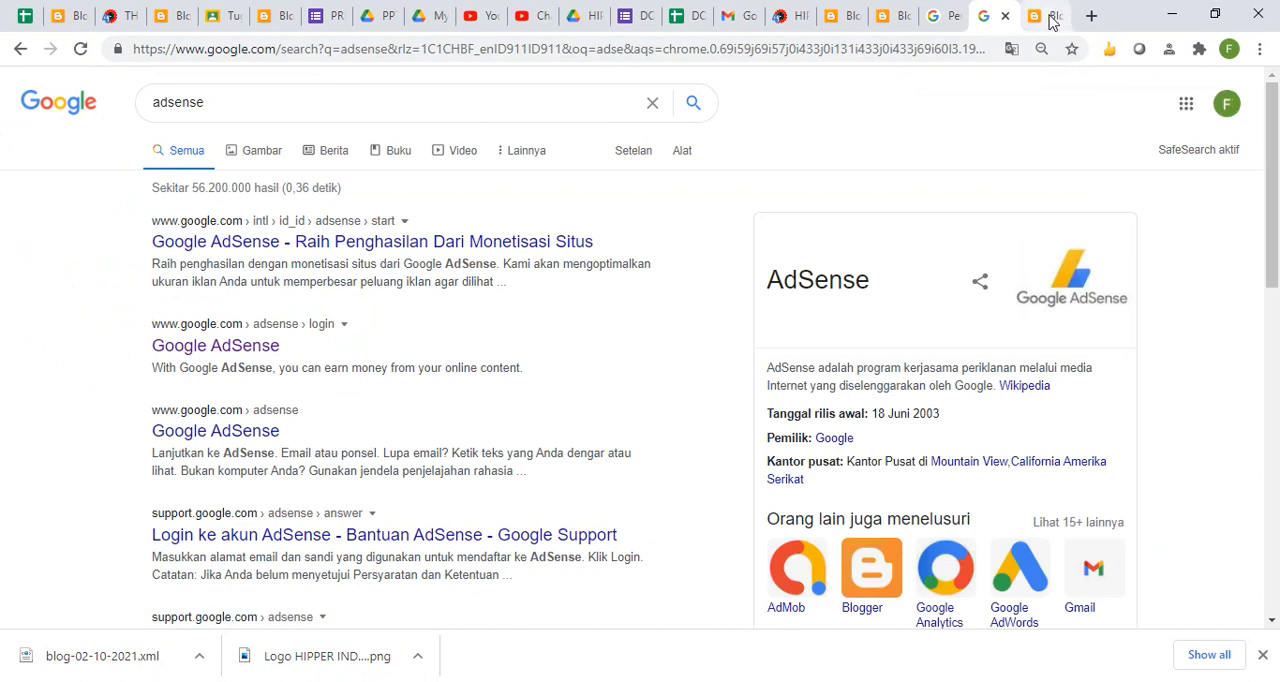
- Return to the blog's settings tab, go to its earnings page and open the AdSense monetization help article
click(1050, 18)
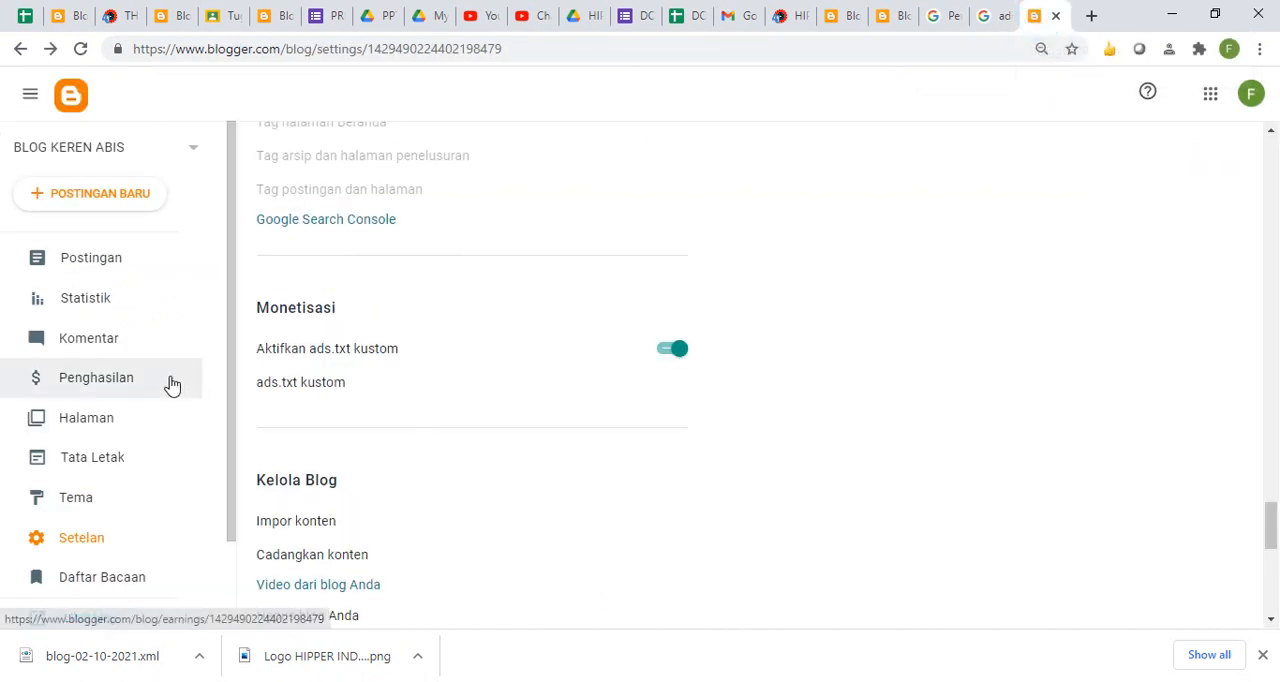
click(115, 379)
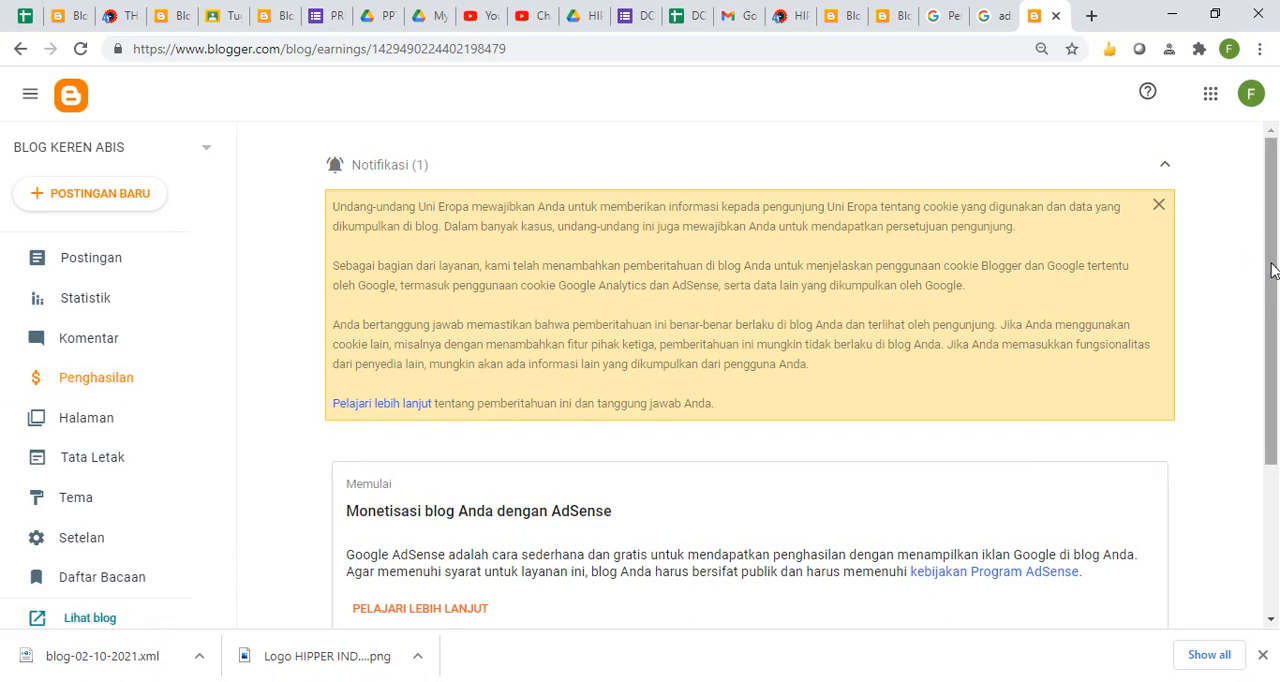
scroll(1268, 266, down, 1)
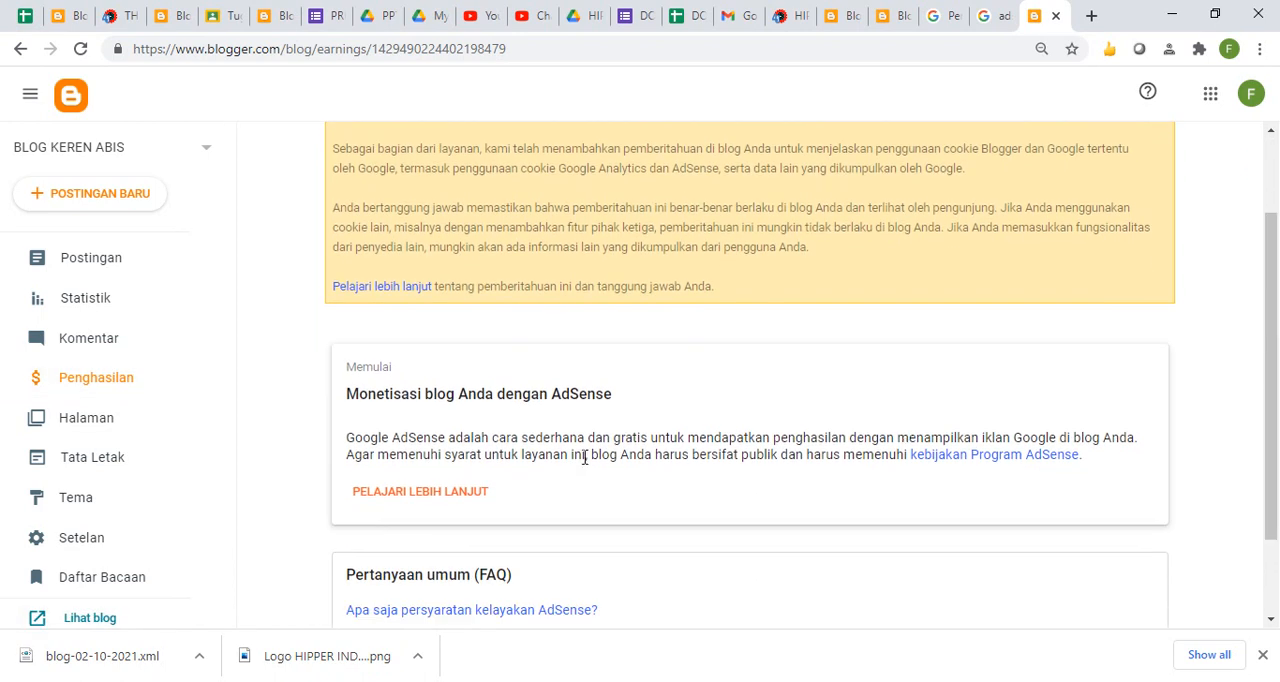
click(448, 494)
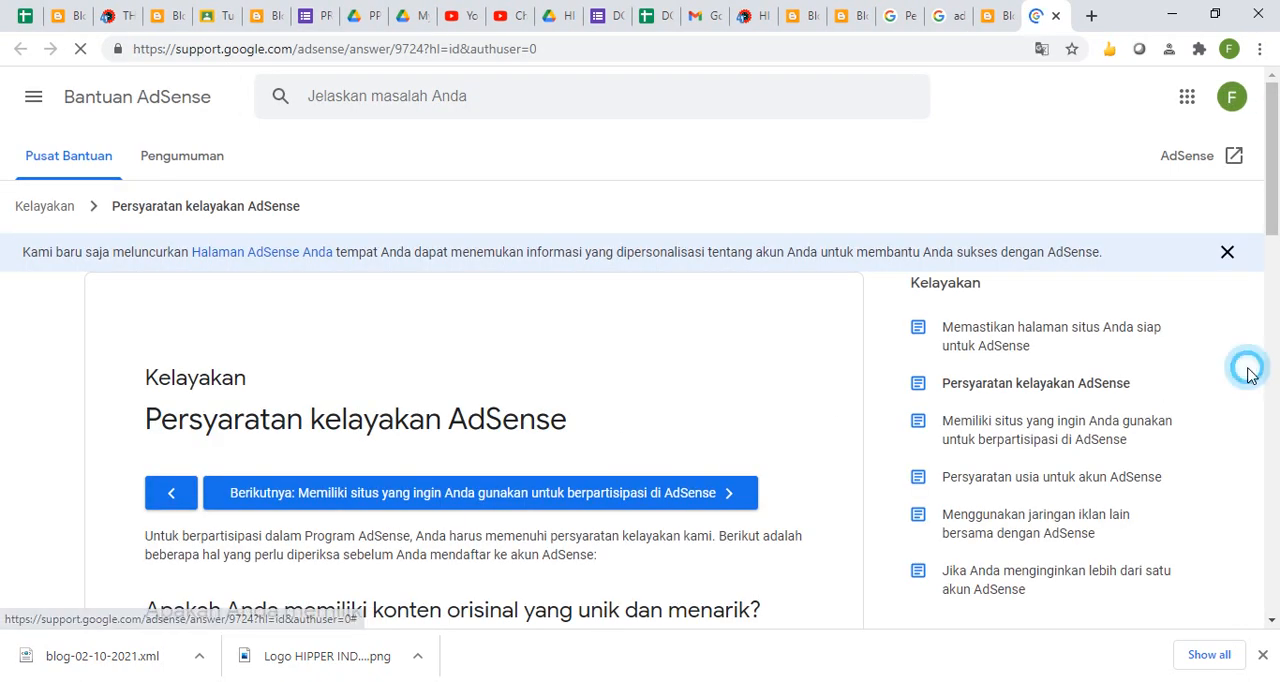
click(1270, 350)
scroll(1255, 370, down, 1)
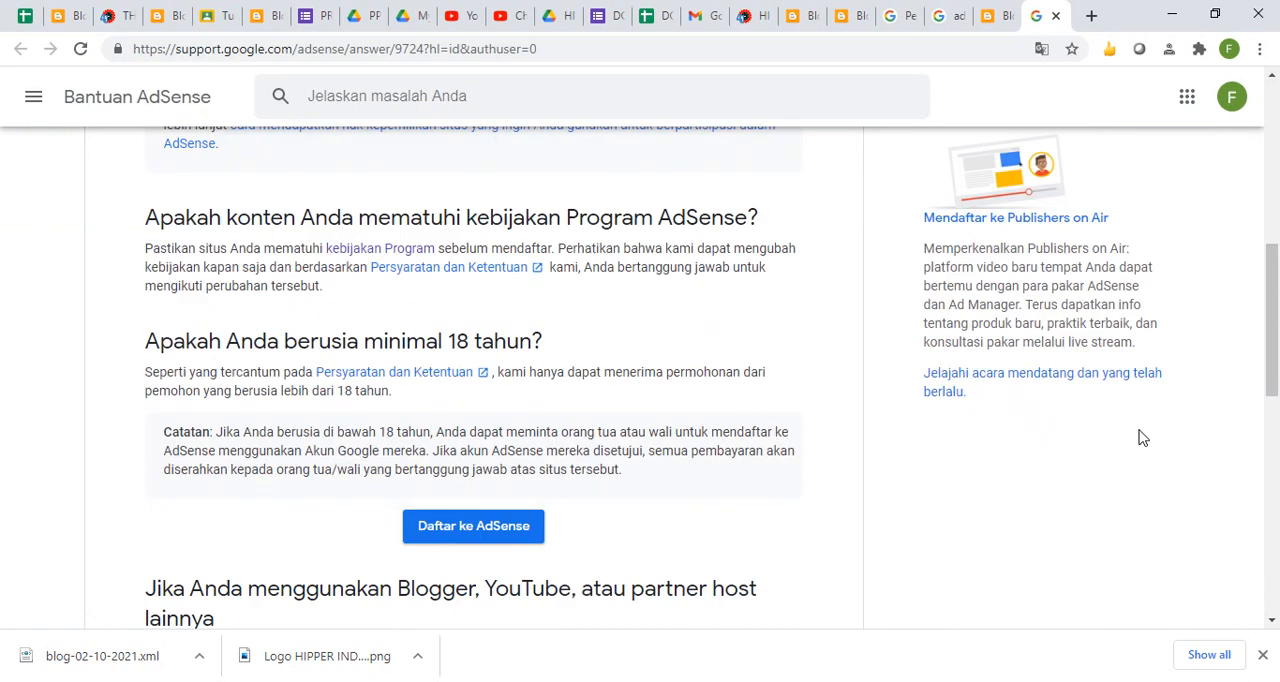
click(473, 527)
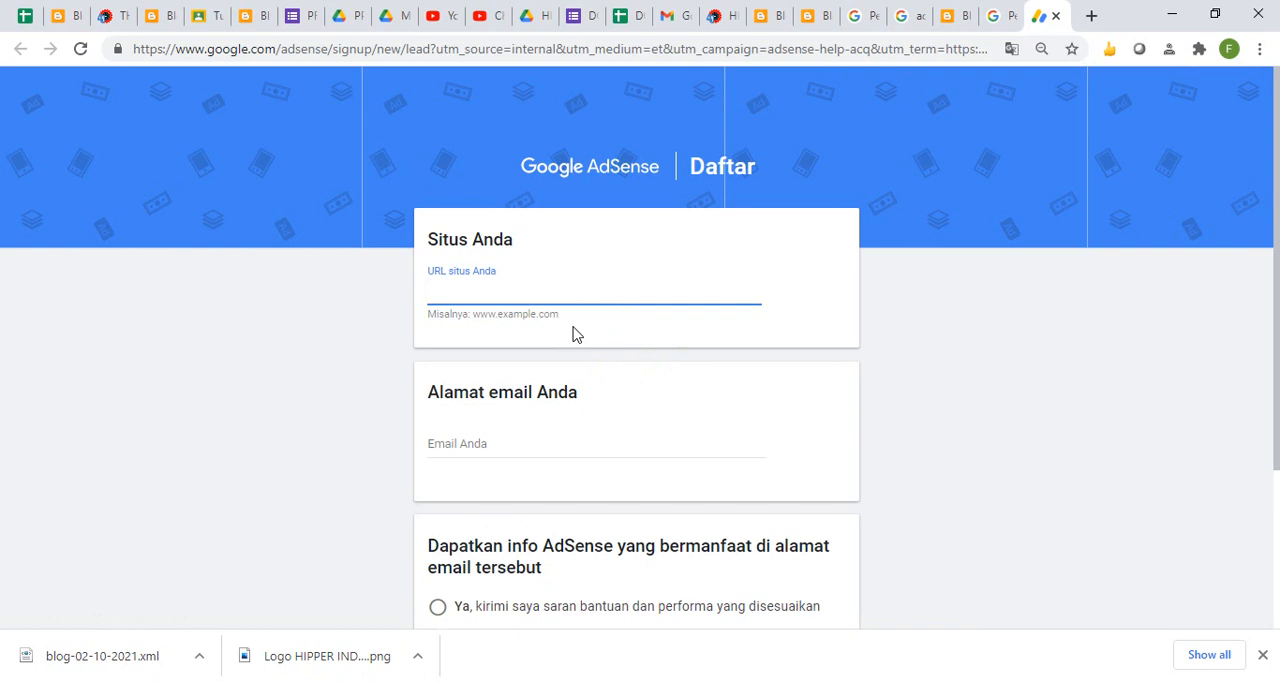
text(https://tulisanrecehsekali.blogspot.com/)
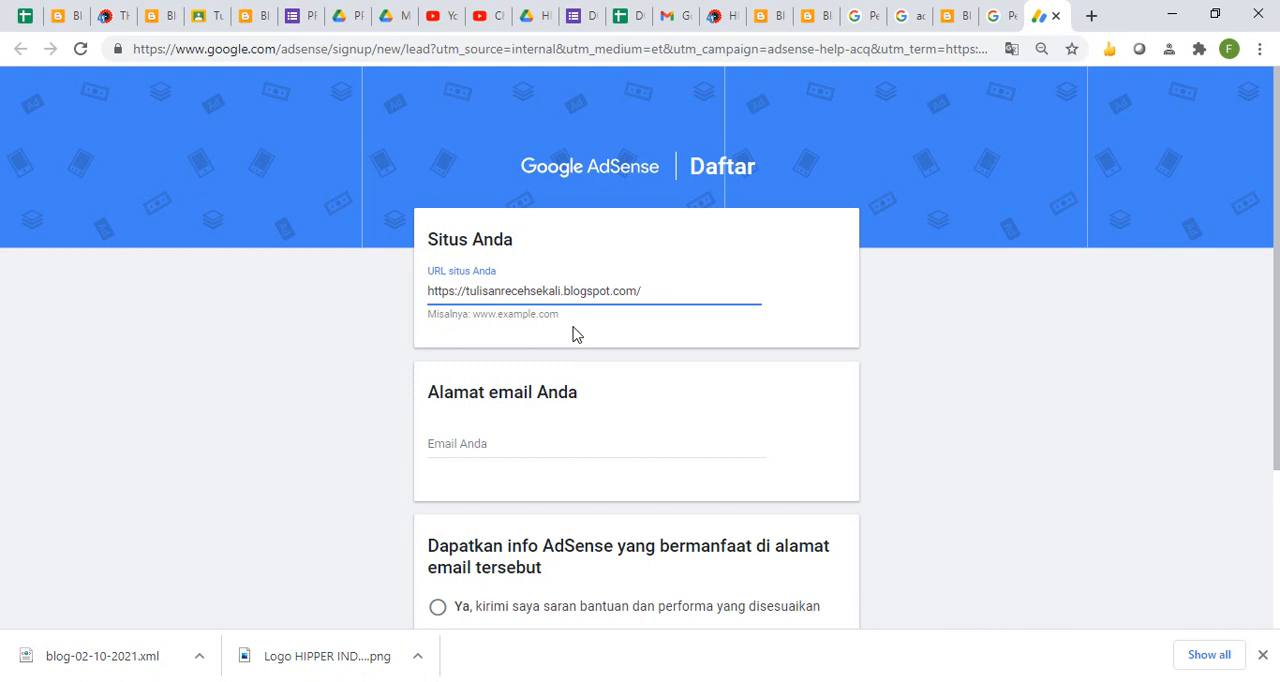
click(478, 447)
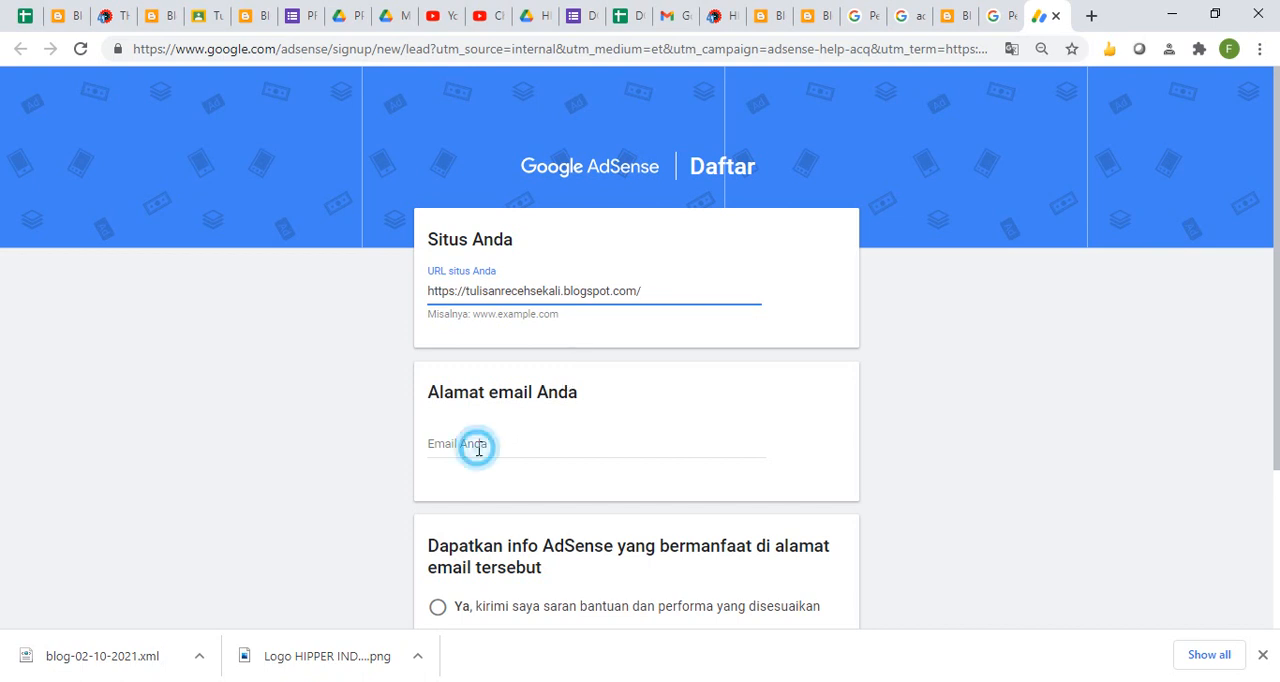
click(487, 482)
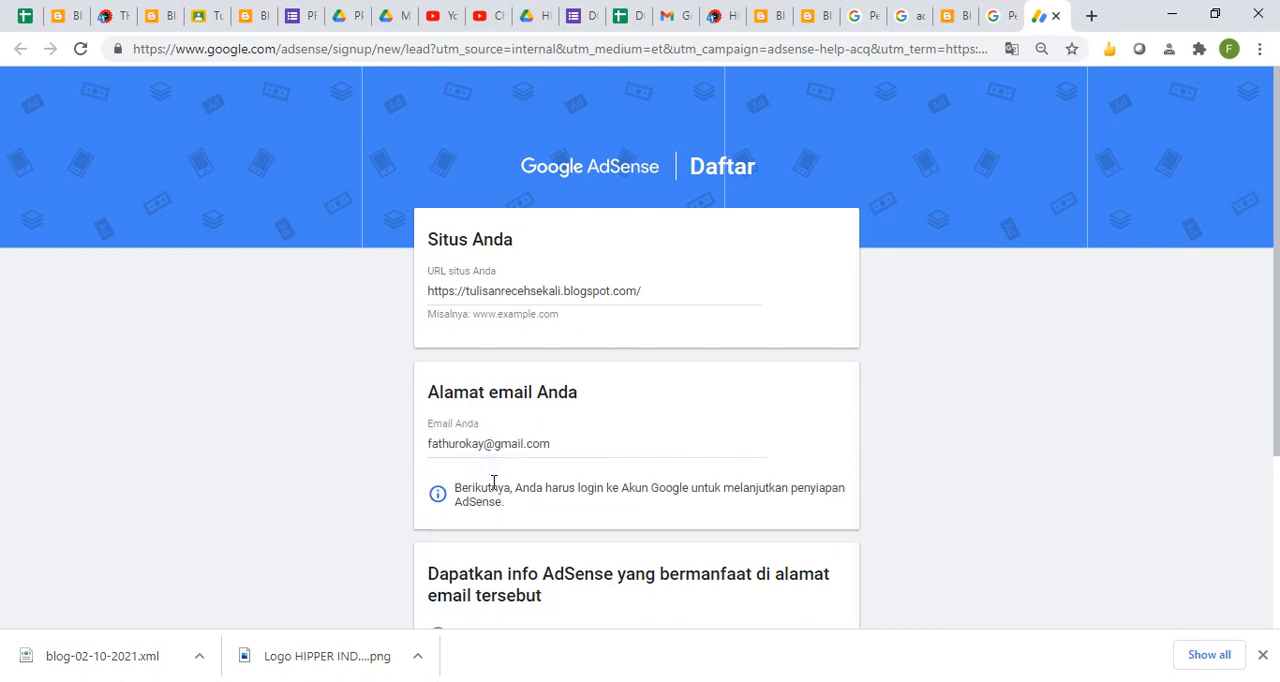
- Opt in to tailored AdSense help and performance suggestions, save the sign-up form and continue the setup in Blogger
drag(1270, 272, 1277, 478)
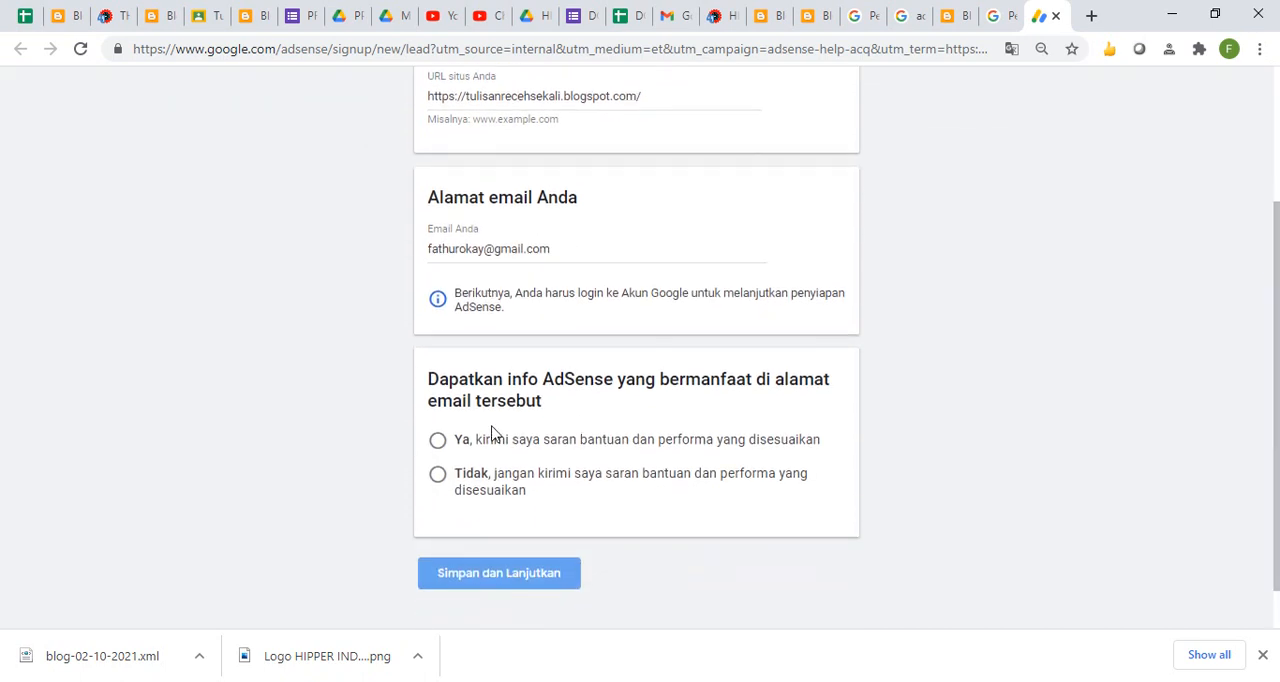
click(438, 443)
click(484, 578)
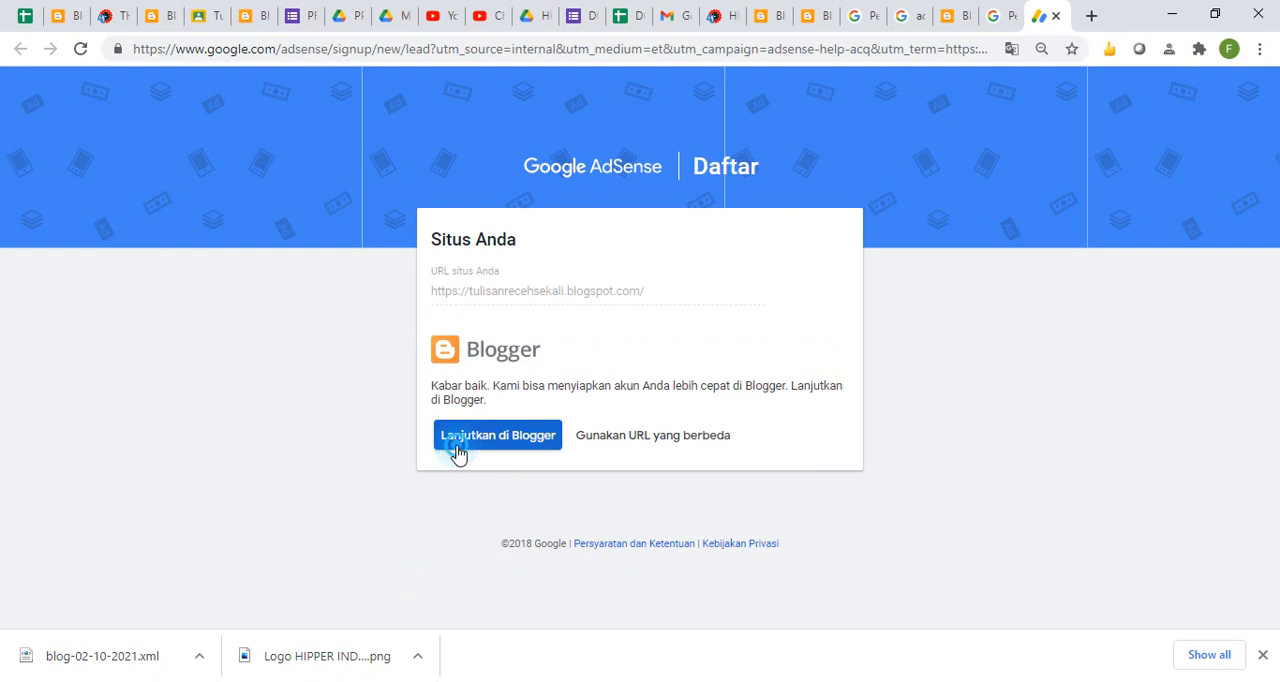
click(458, 452)
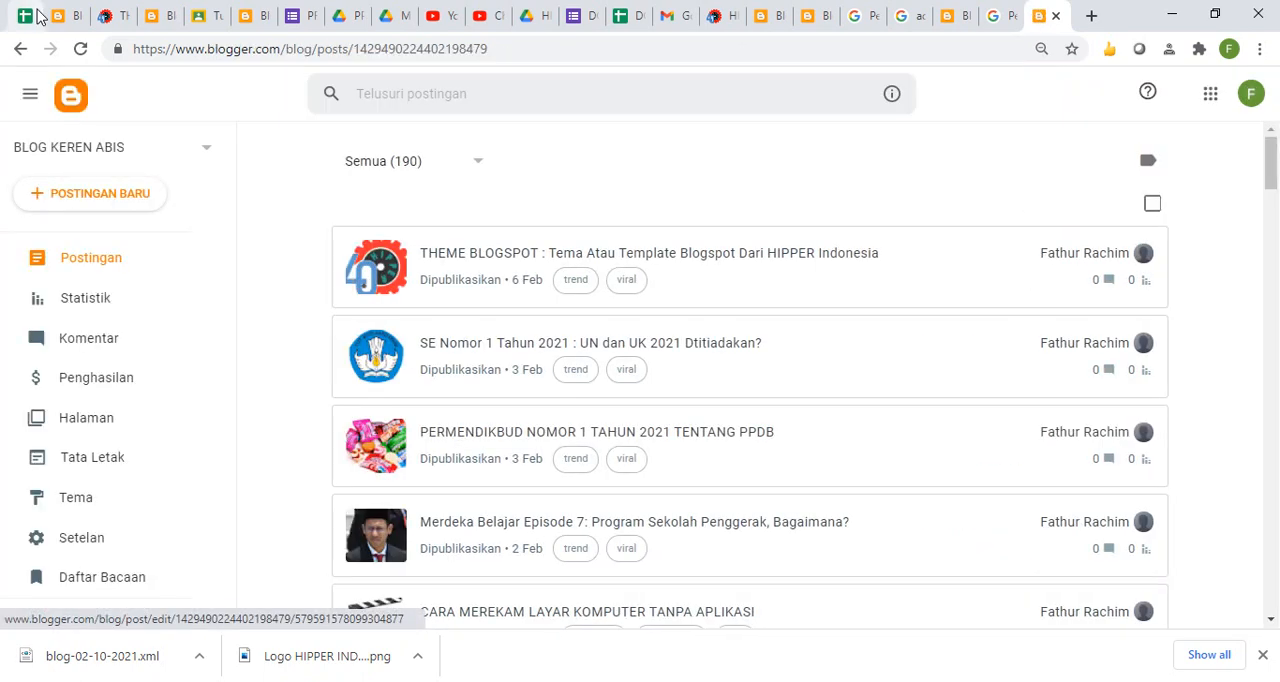
- Return to the blog's earnings tab, open the blog's layout page and dismiss the European Union cookie notification
click(958, 22)
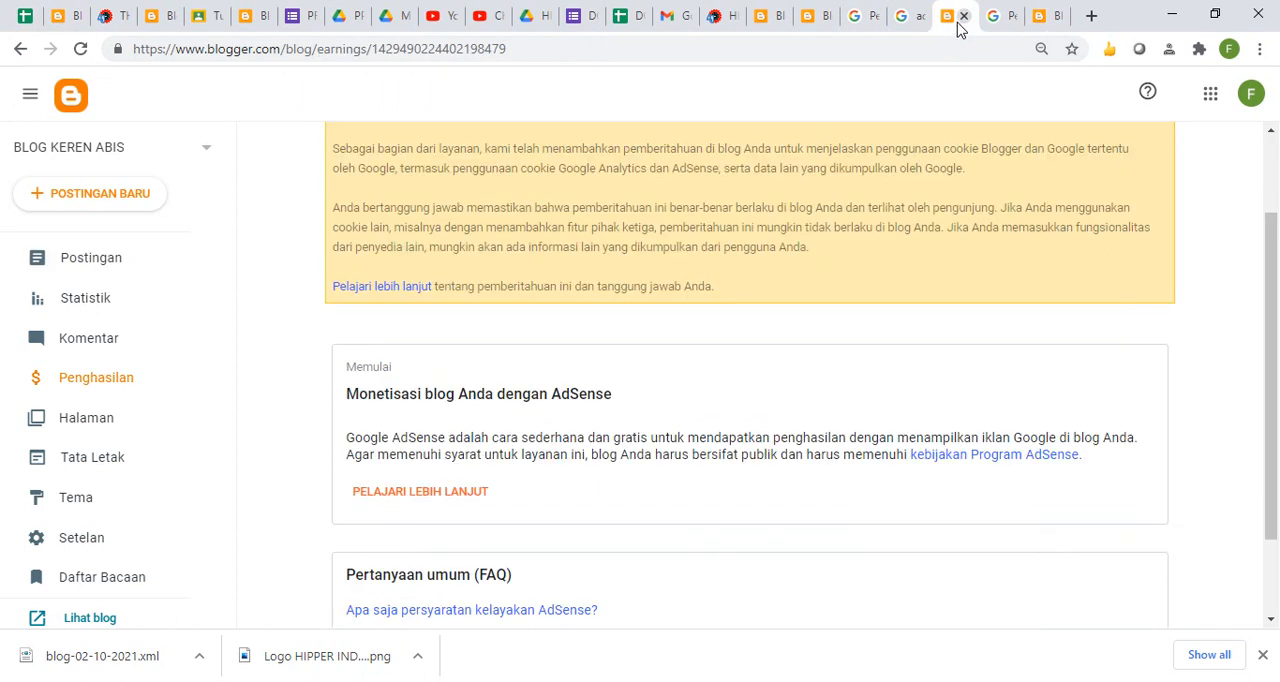
click(95, 458)
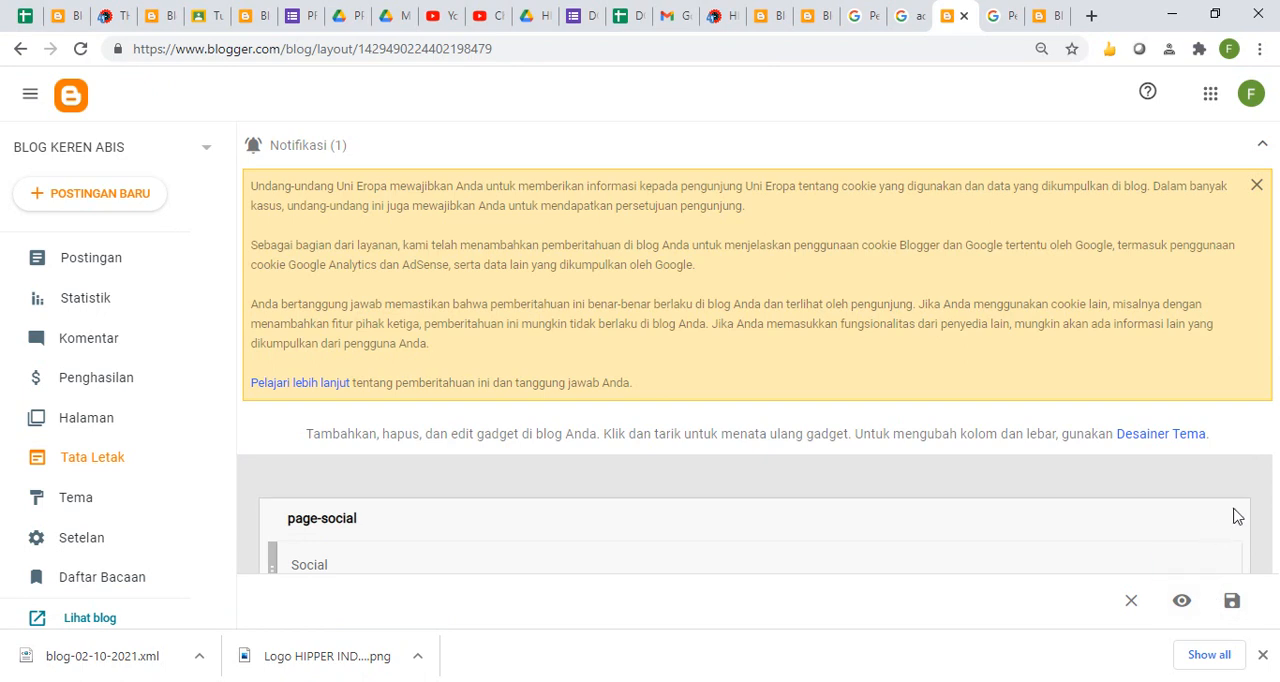
scroll(1272, 479, down, 3)
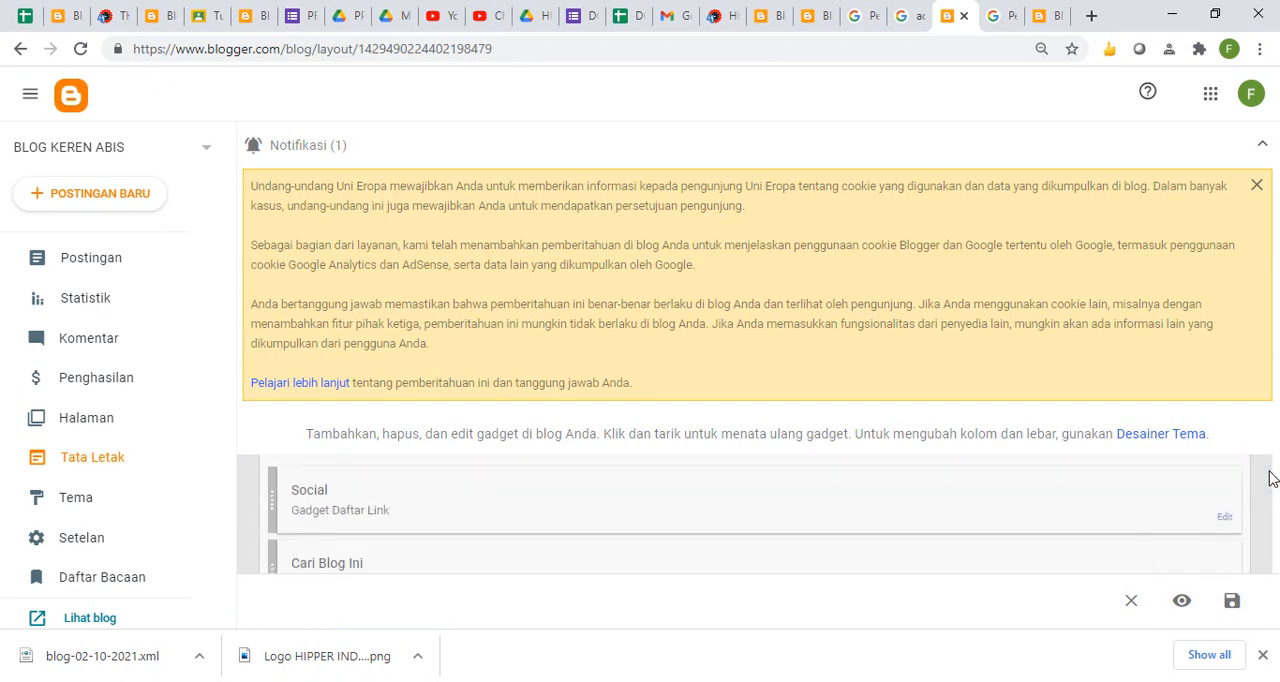
scroll(1272, 479, up, 2)
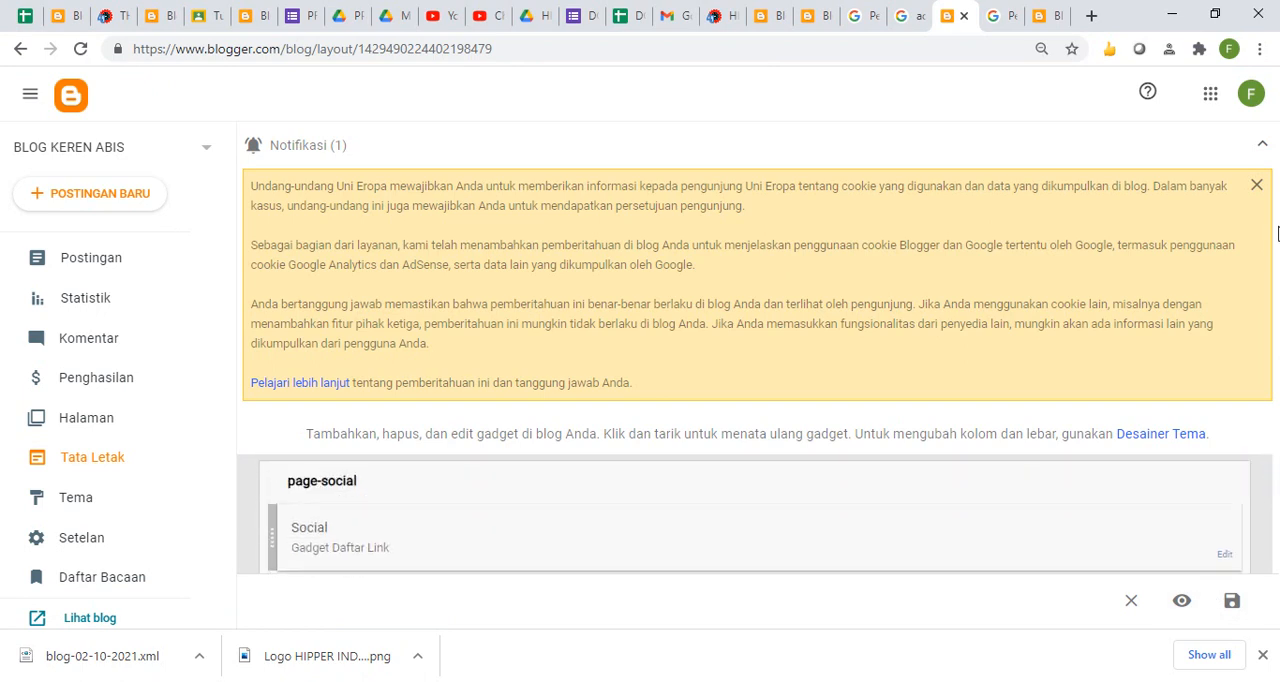
click(1257, 184)
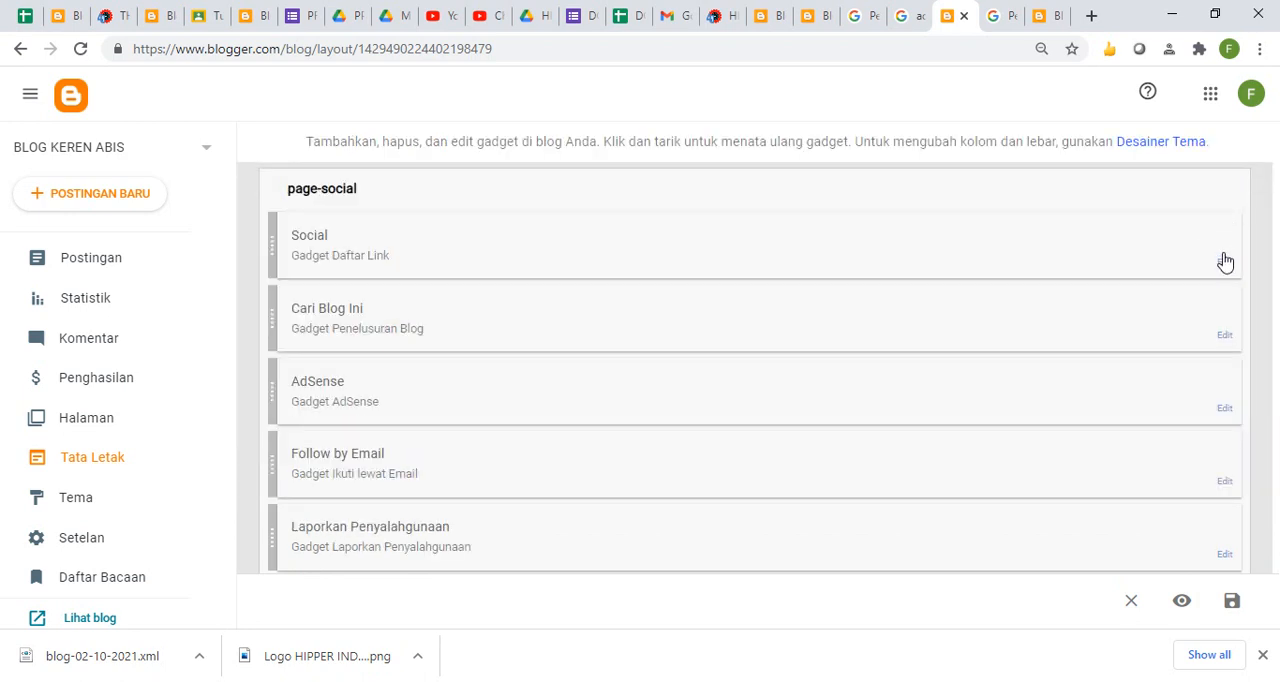
- Delete the Social link list and the Cari Blog Ini search gadget from the page-social section
click(1225, 264)
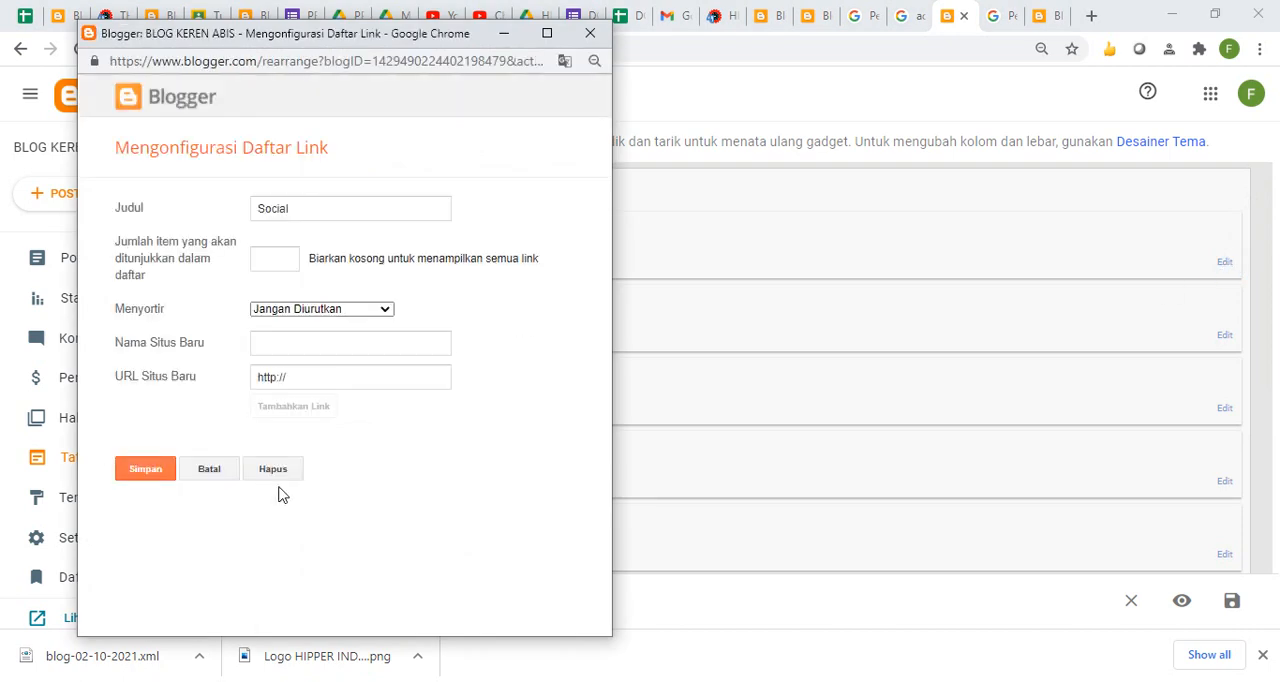
click(273, 470)
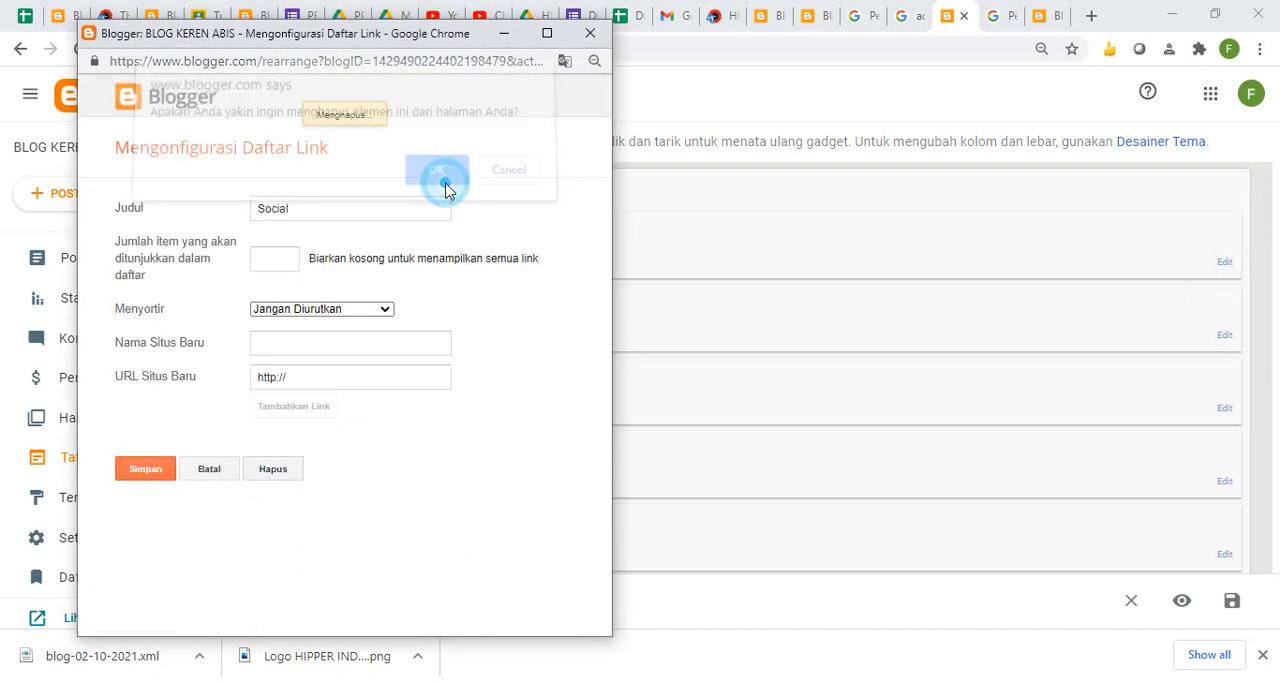
click(445, 181)
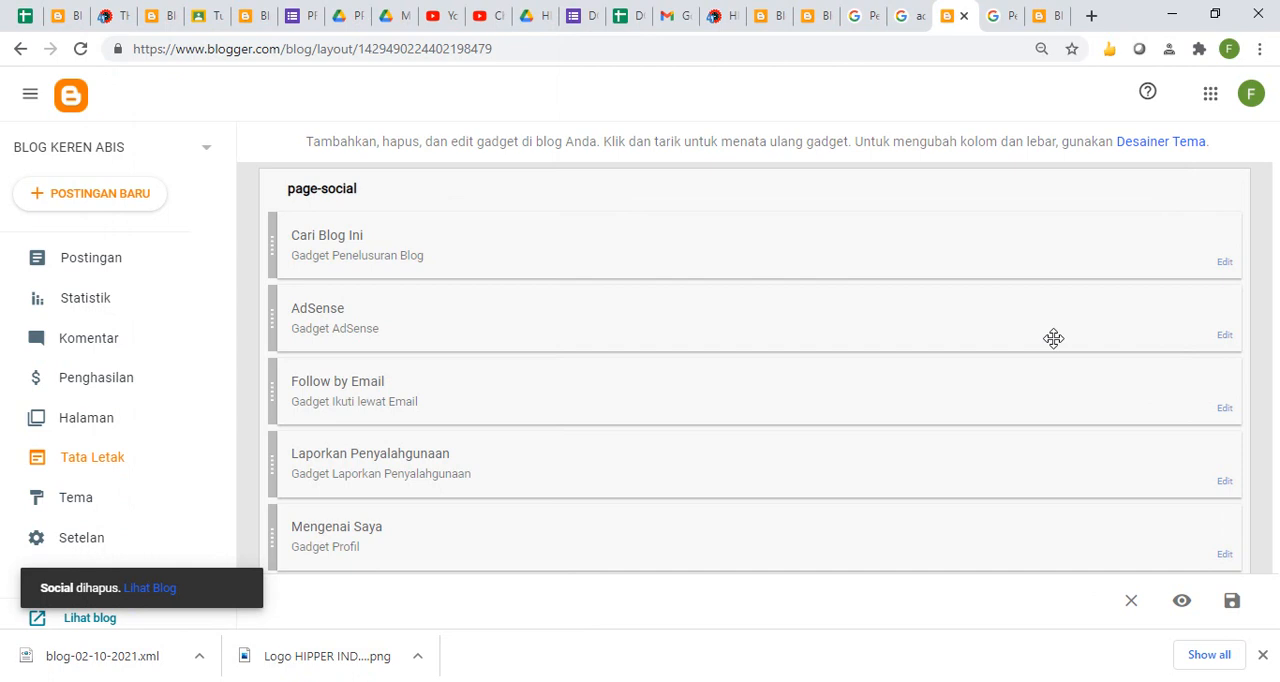
click(1223, 263)
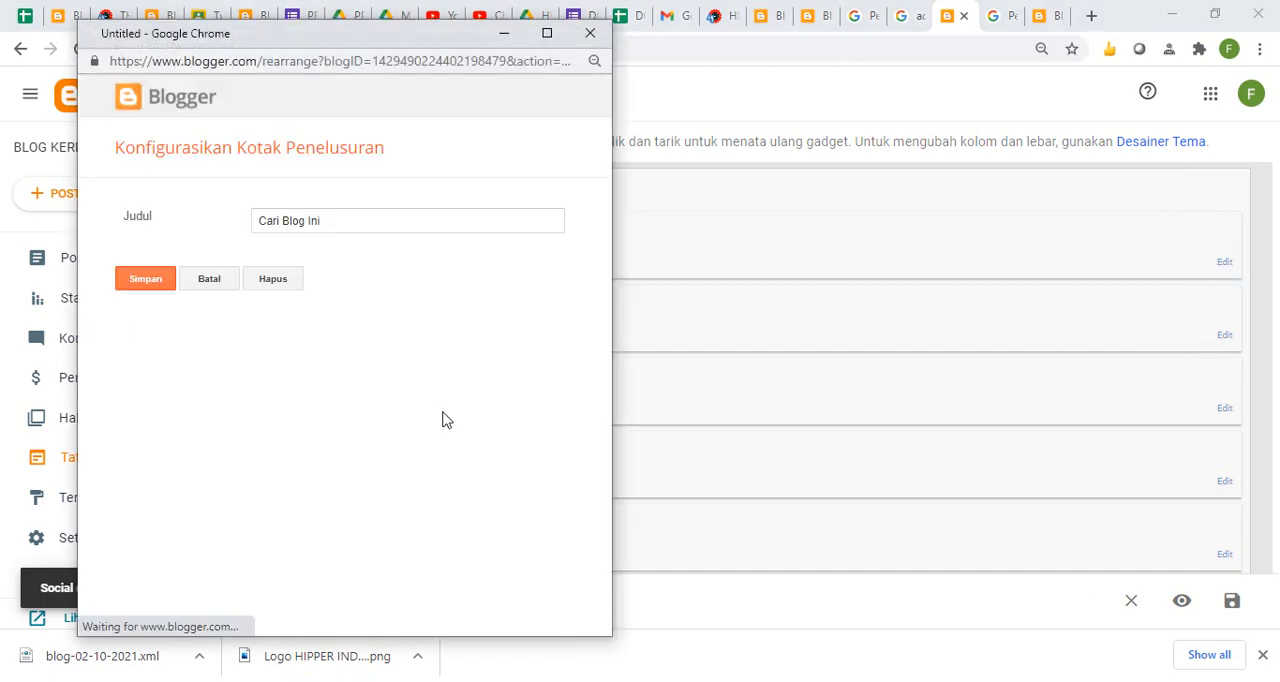
click(271, 276)
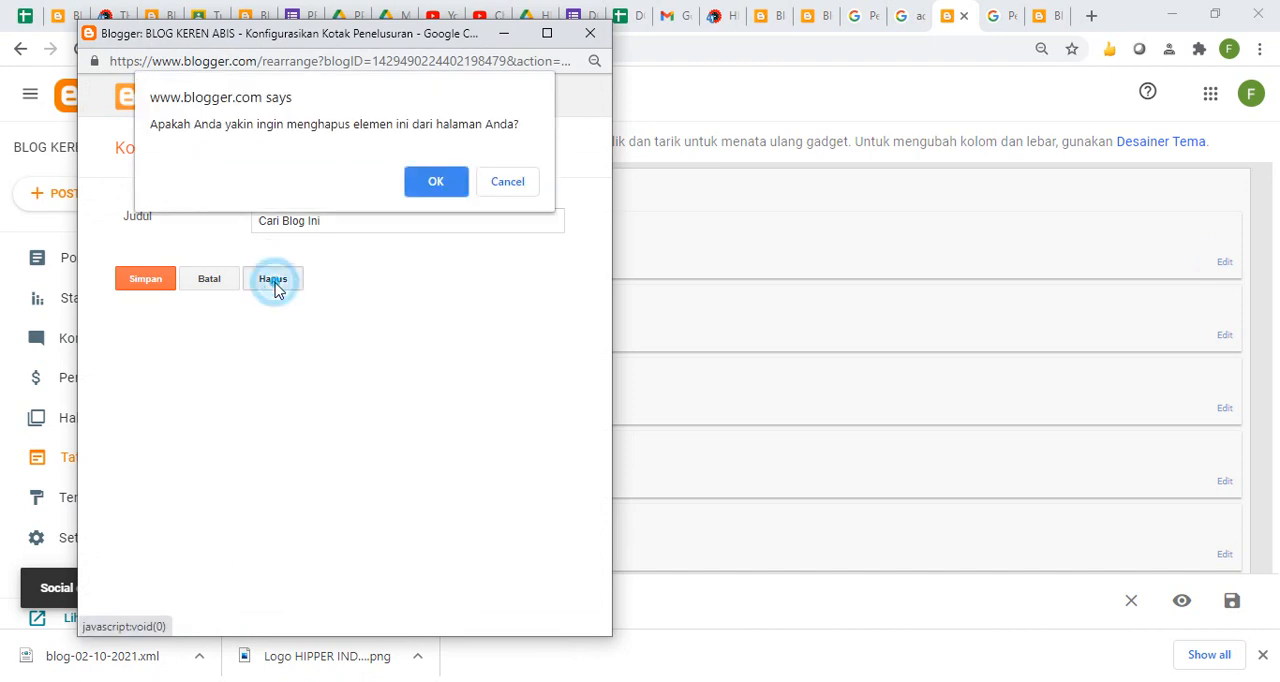
click(437, 177)
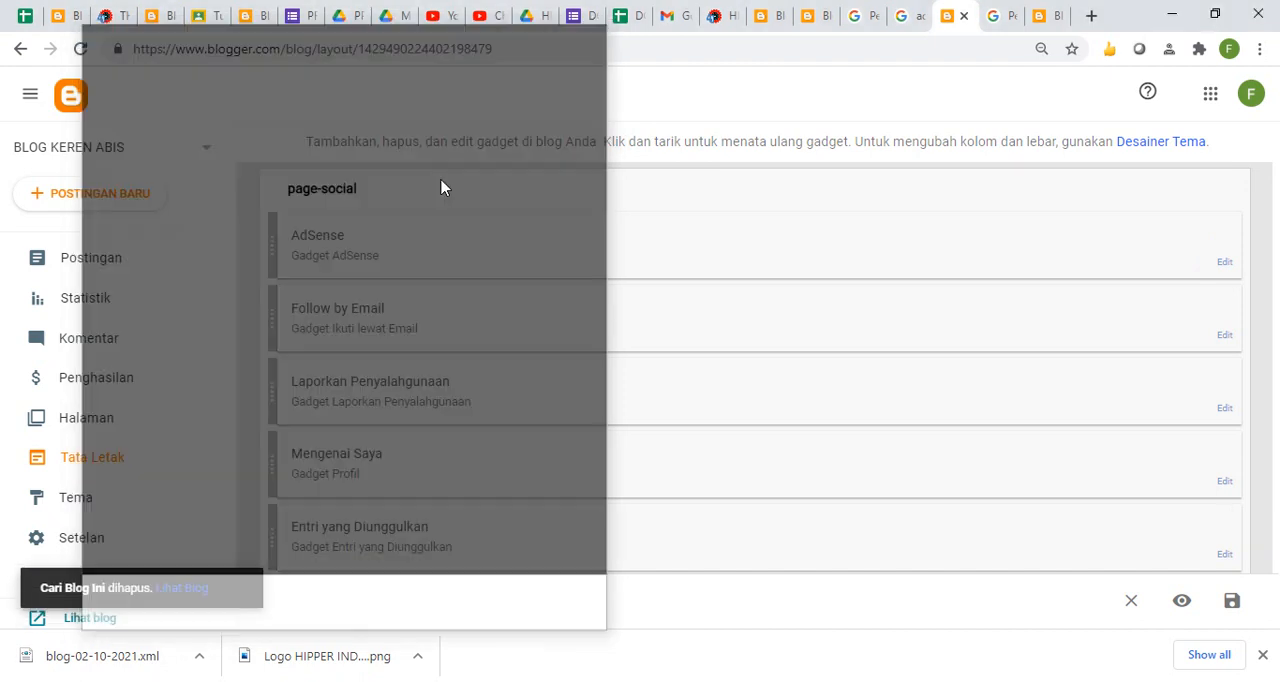
- Delete the AdSense and Follow by Email gadgets from the page-social section
click(1230, 260)
click(197, 250)
click(436, 182)
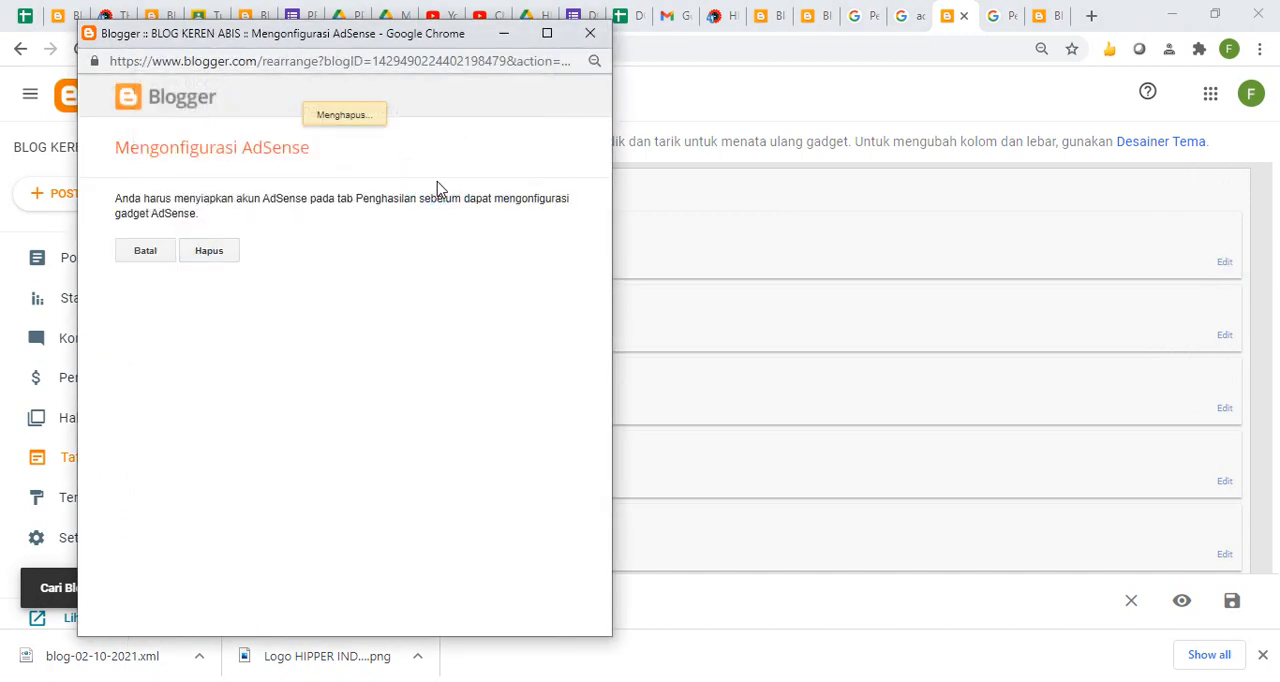
click(1219, 265)
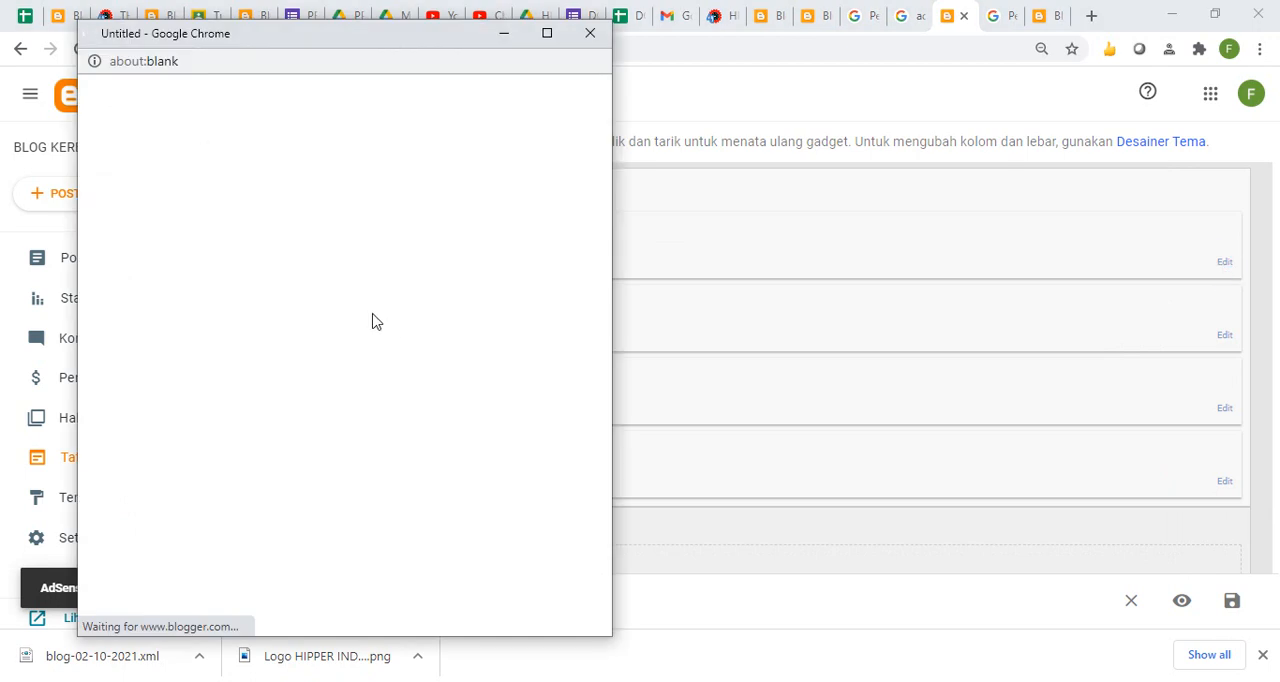
click(276, 366)
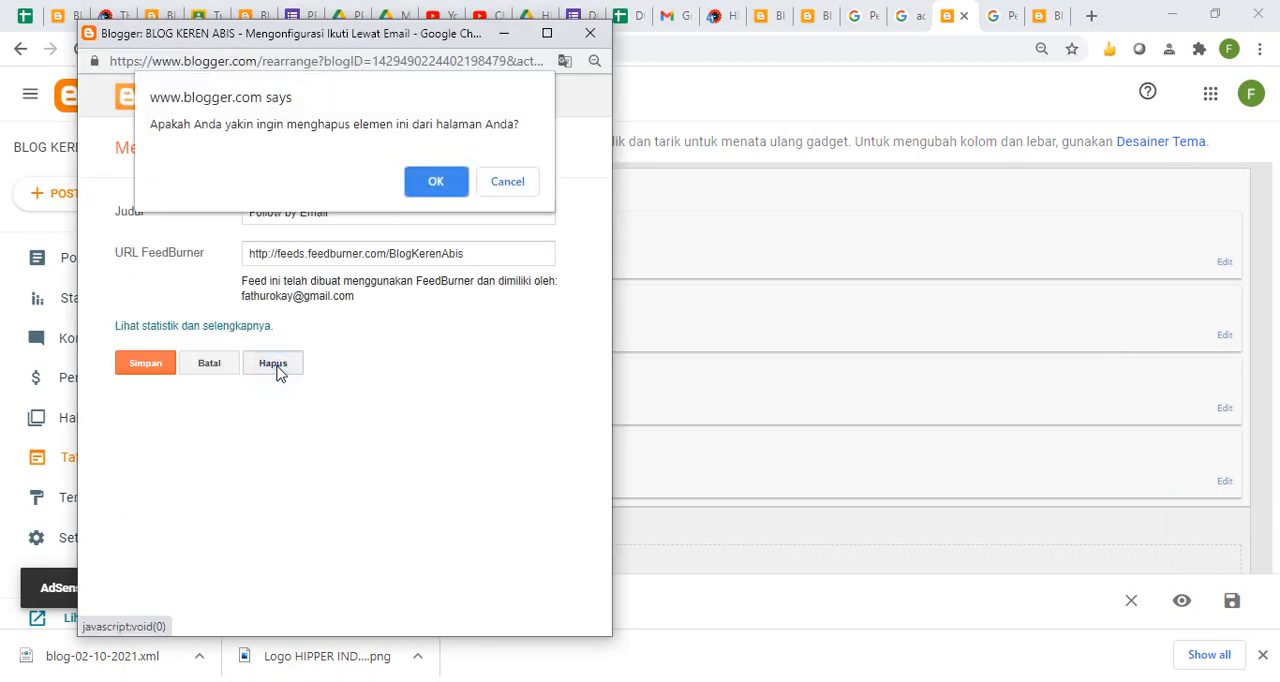
click(447, 183)
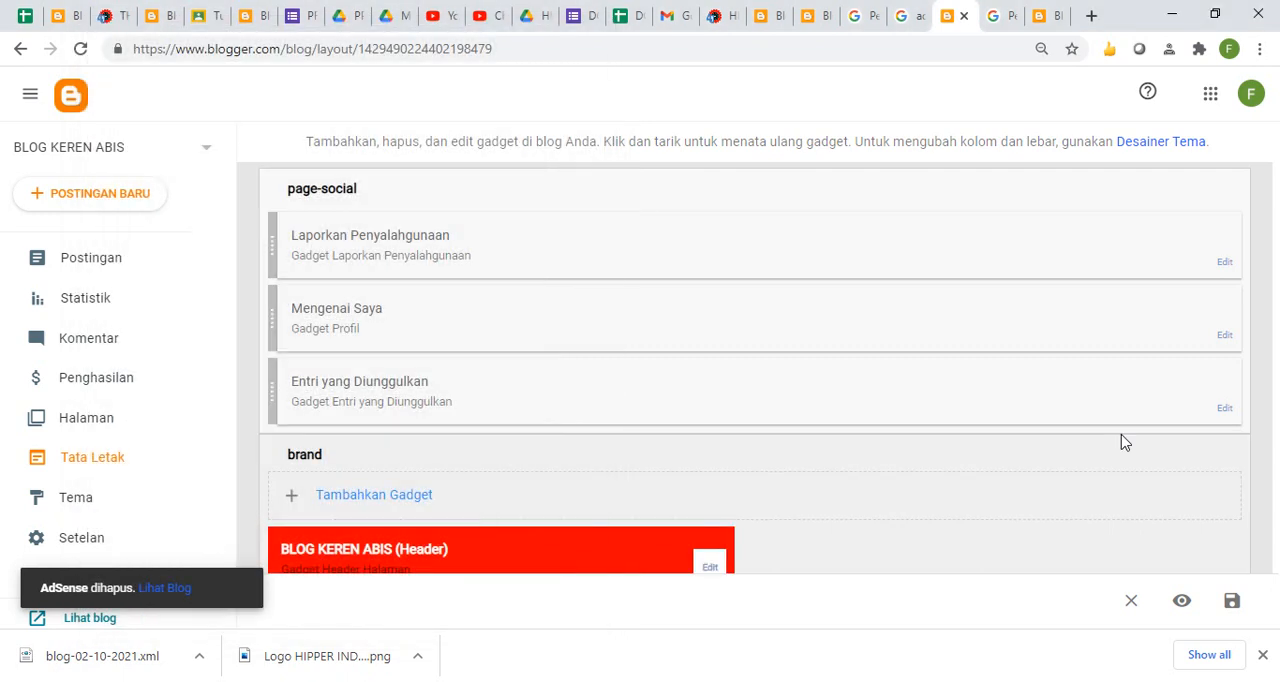
- Delete the Laporkan Penyalahgunaan gadget and the Mengenai Saya profile gadget from the page-social section
click(1224, 262)
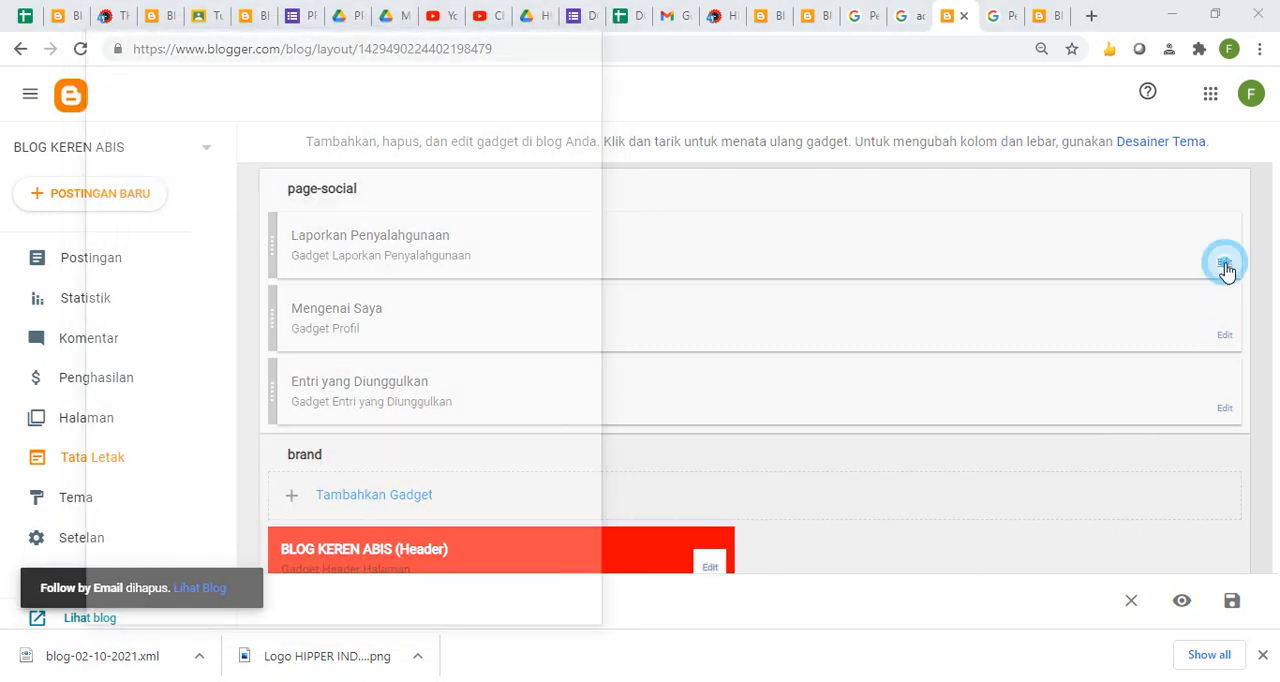
click(268, 218)
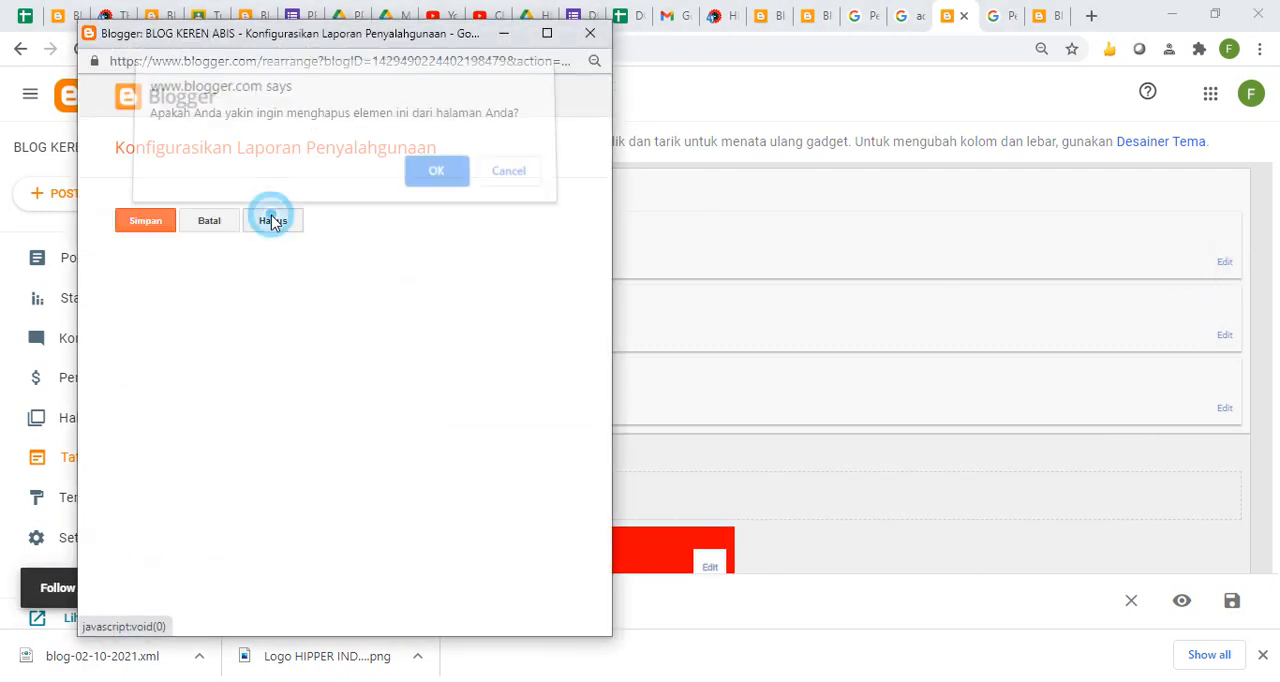
click(446, 183)
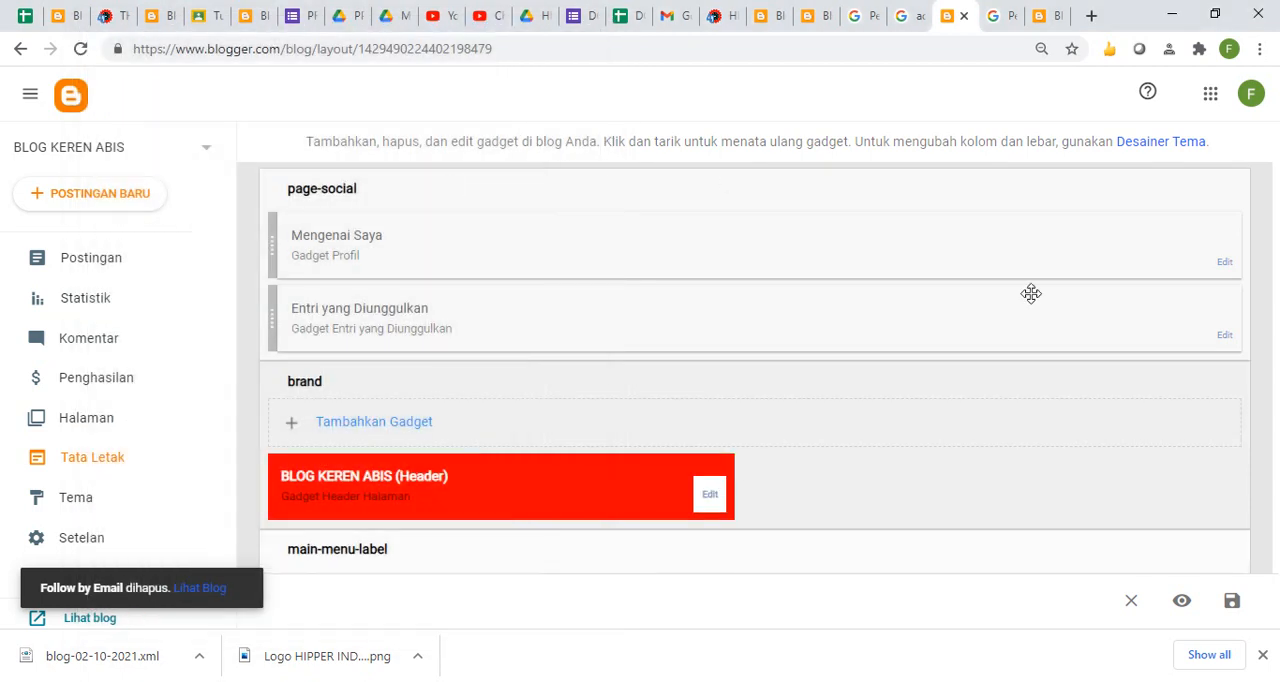
click(1224, 262)
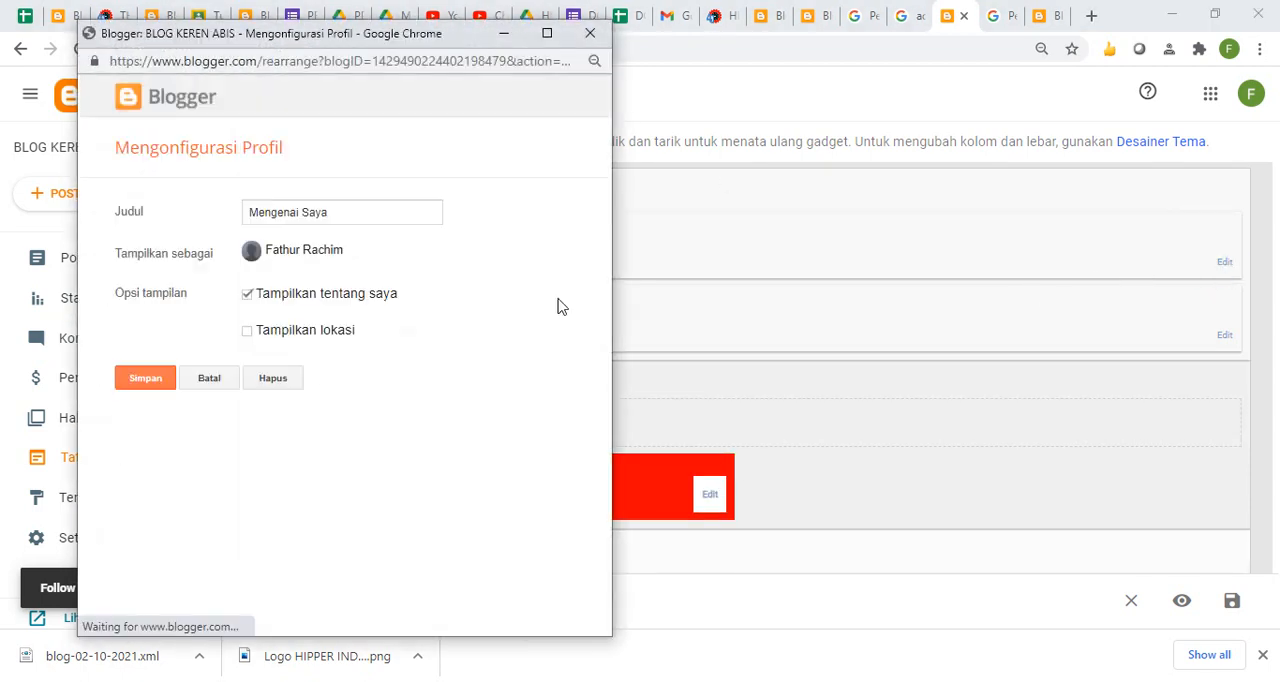
click(268, 386)
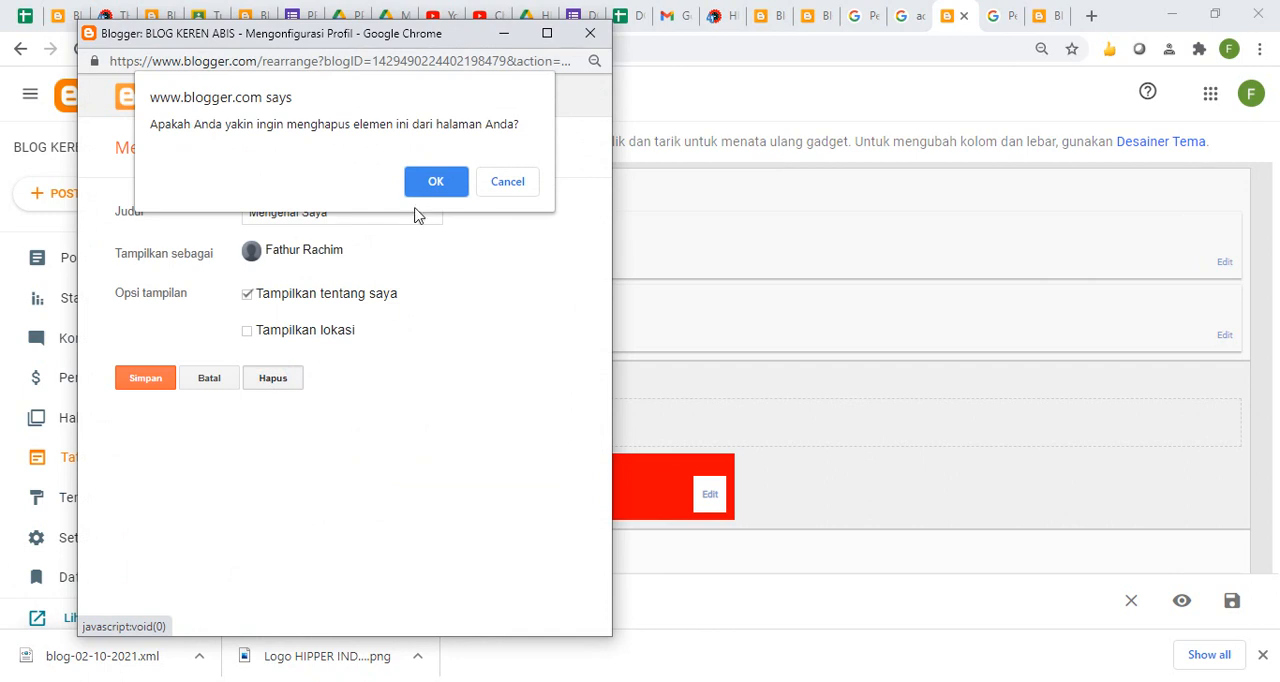
click(430, 181)
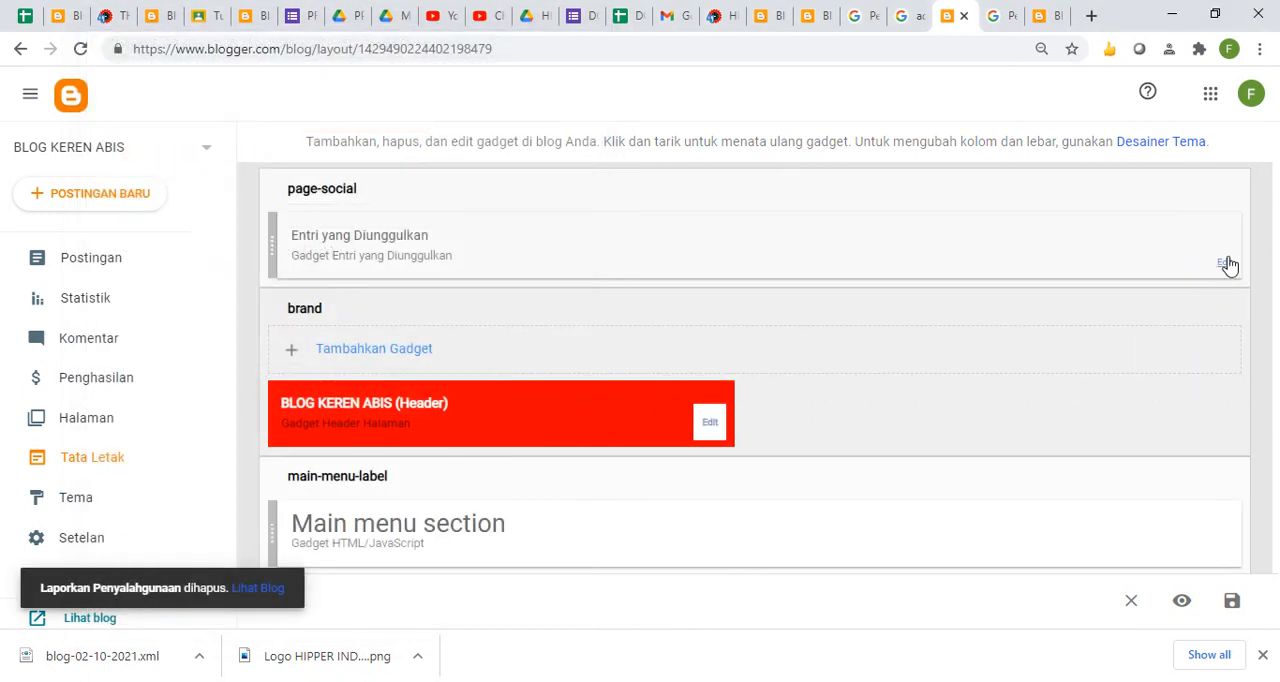
- Delete the Entri yang Diunggulkan featured-post gadget from the page-social section
click(1225, 263)
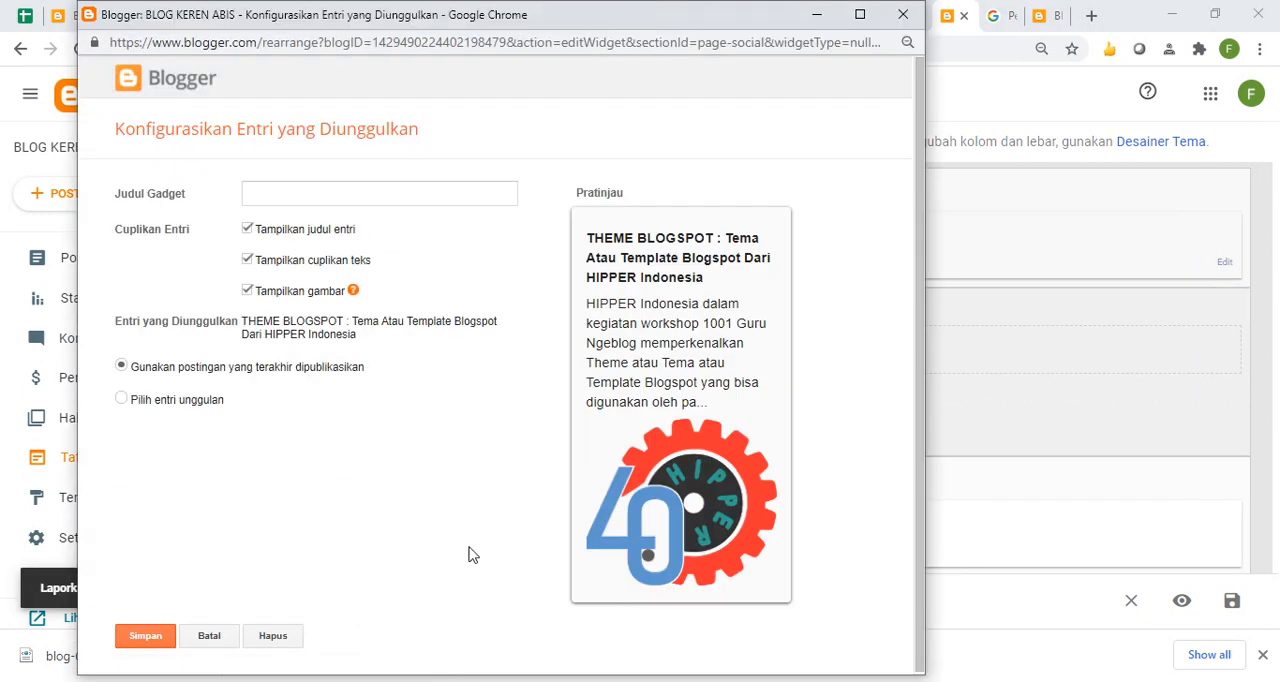
click(270, 636)
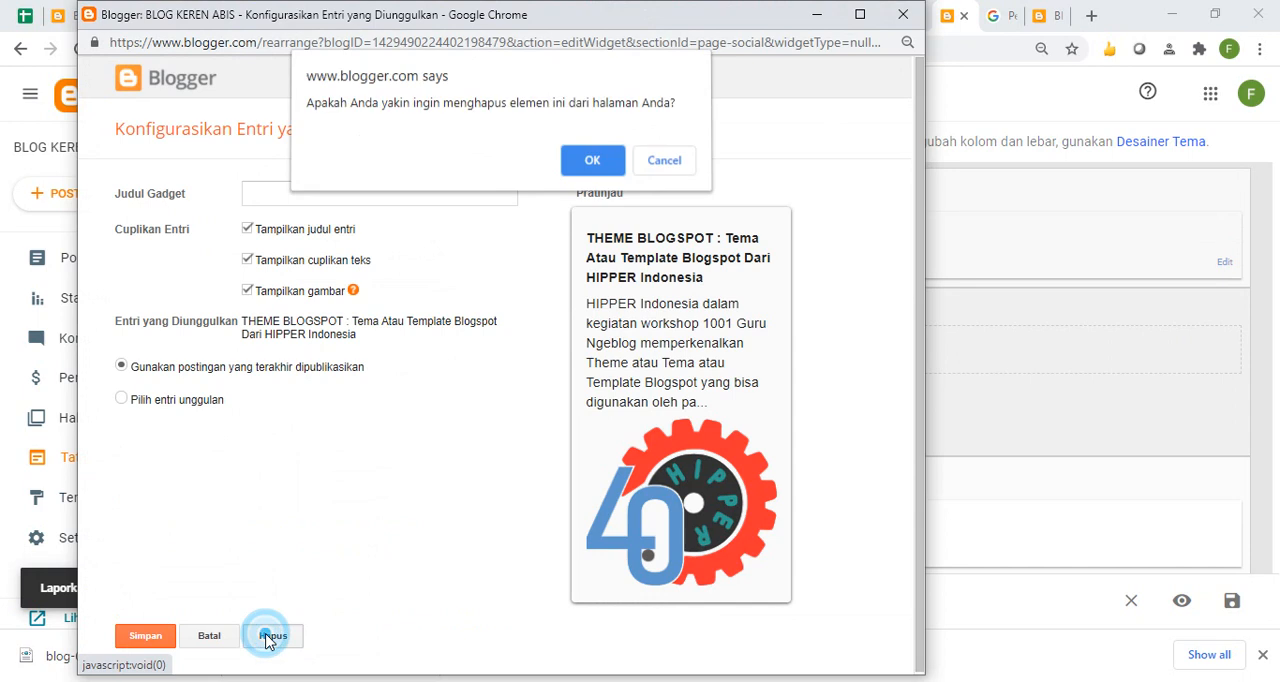
click(592, 163)
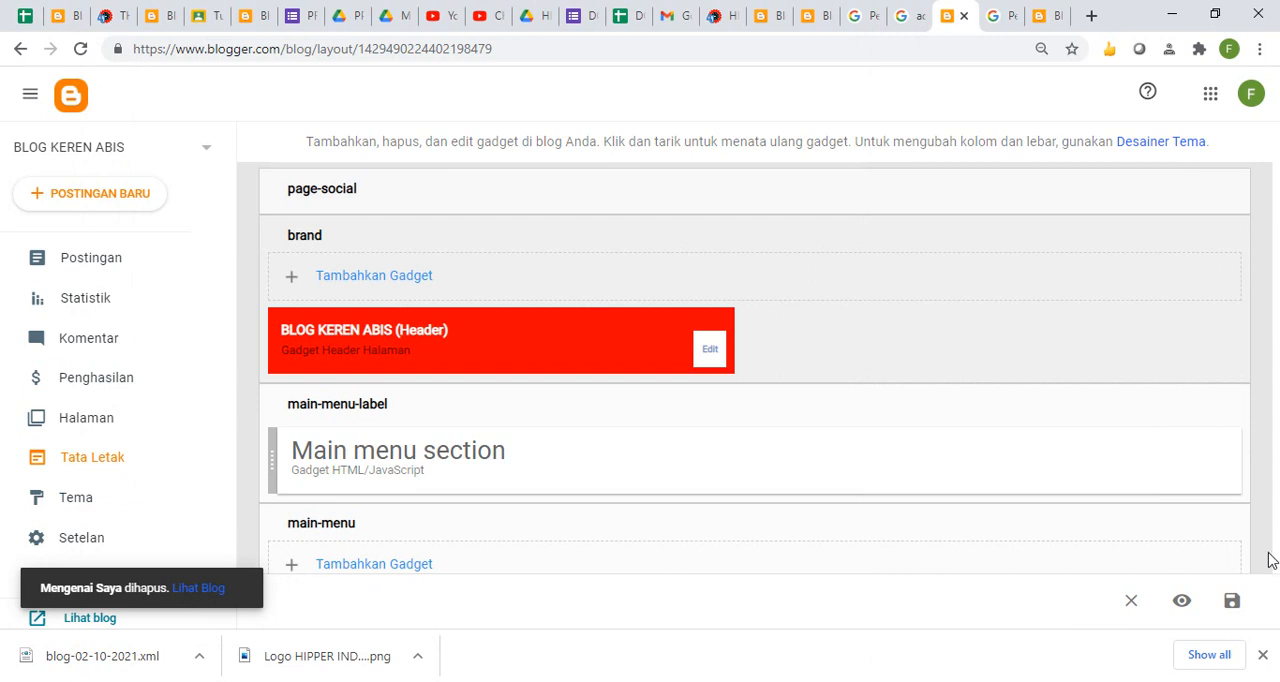
scroll(1261, 515, down, 2)
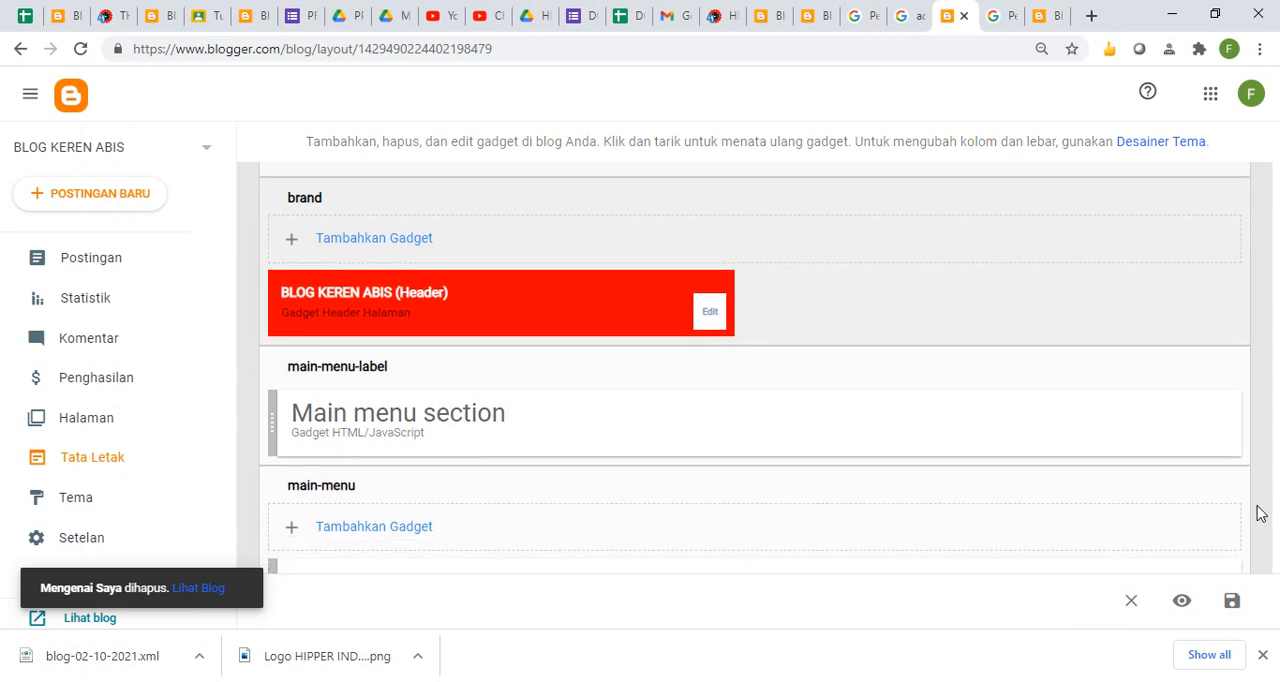
scroll(1261, 515, down, 6)
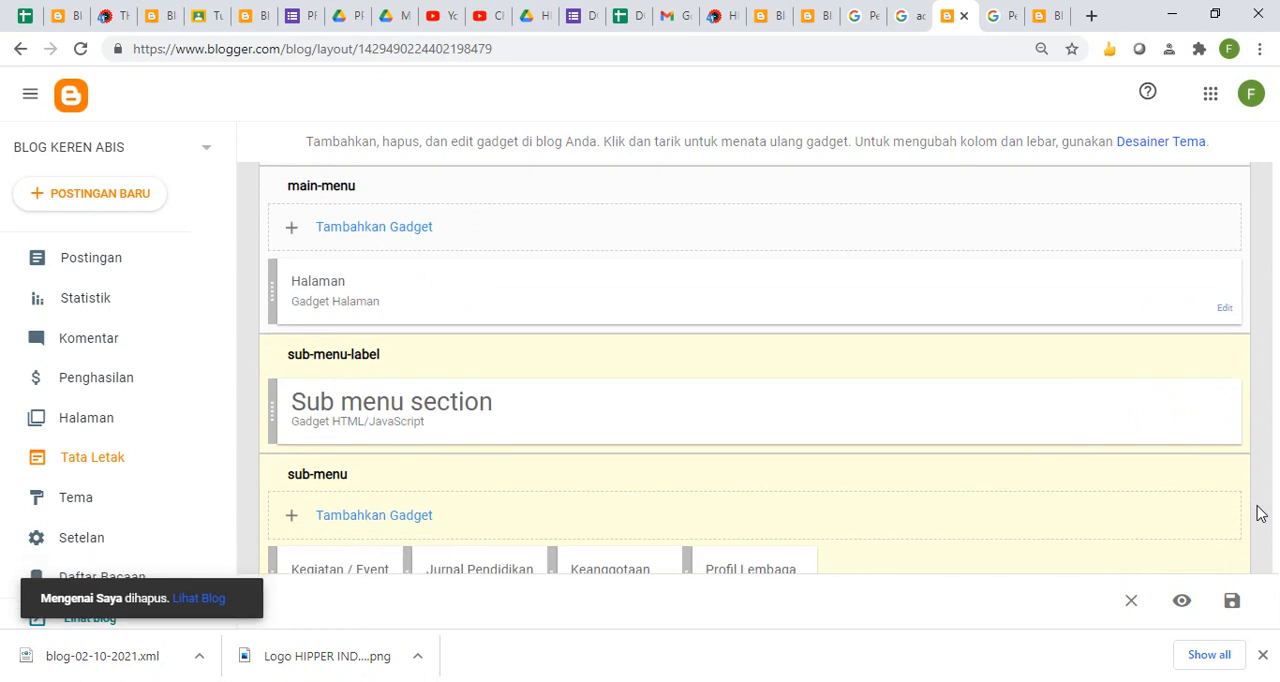
scroll(1261, 515, down, 5)
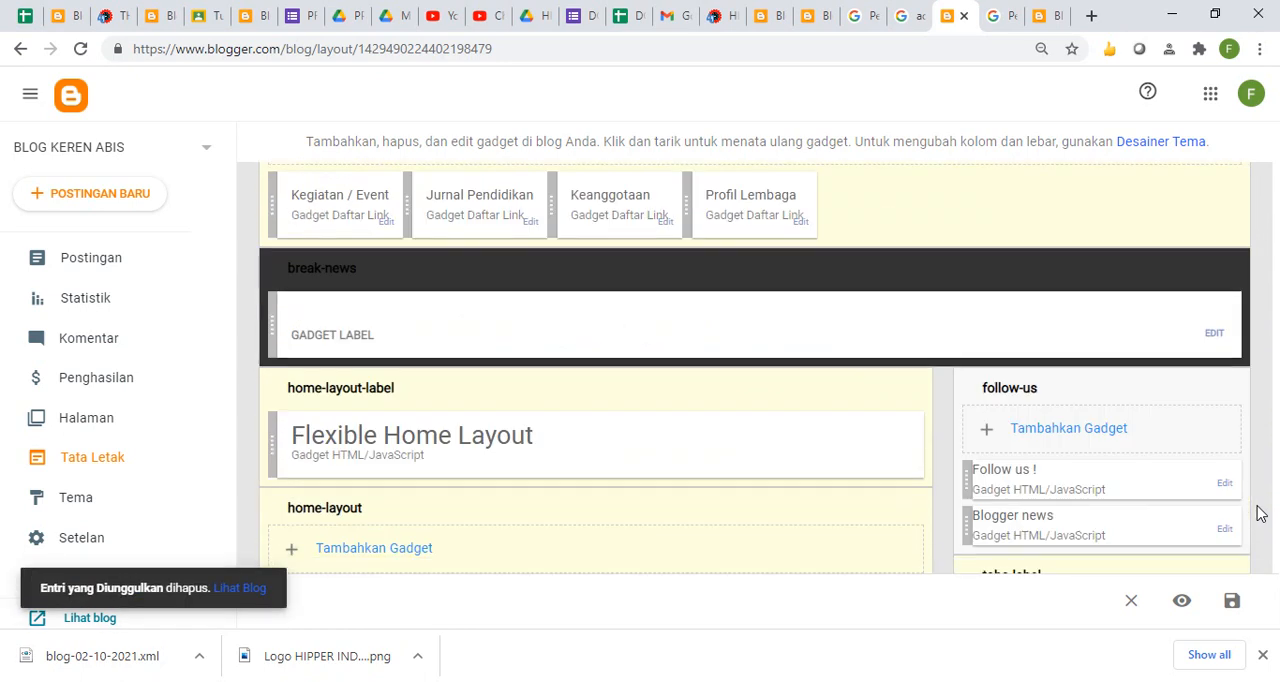
- Add the Agtifindo label to the labels shown by the Kegiatan[three](3) gadget in the home-layout section and save it
scroll(1261, 515, down, 1)
scroll(1261, 513, down, 4)
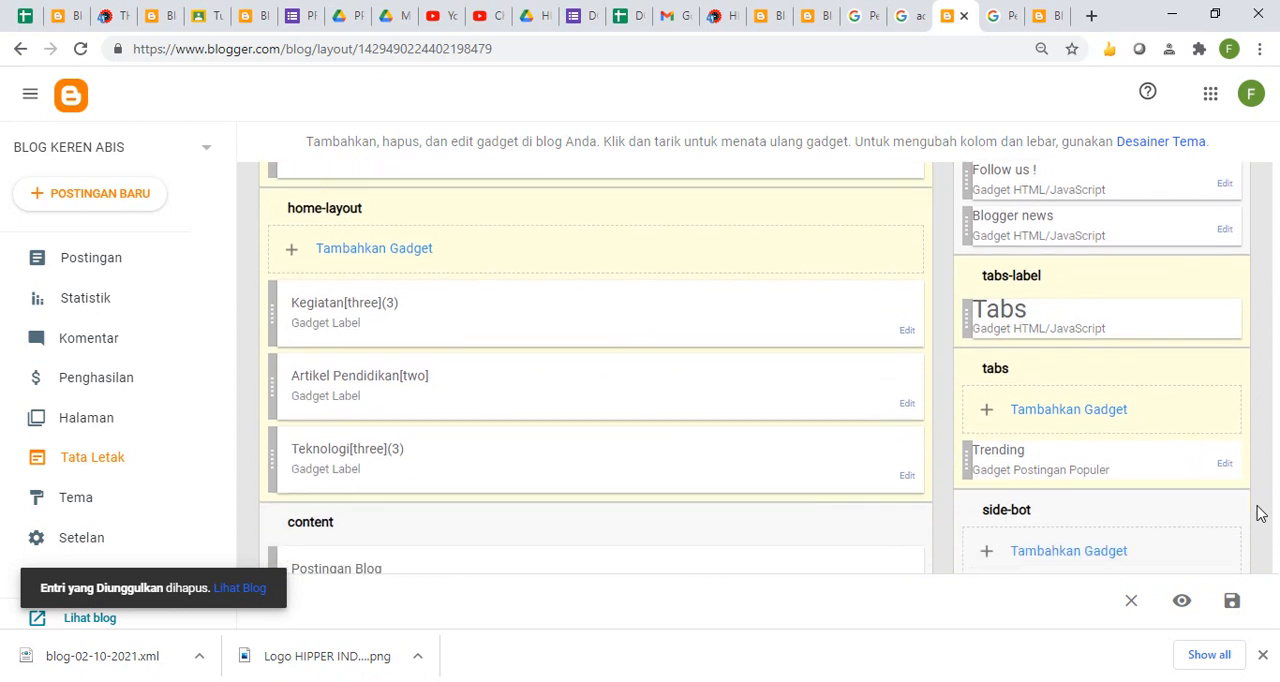
click(905, 332)
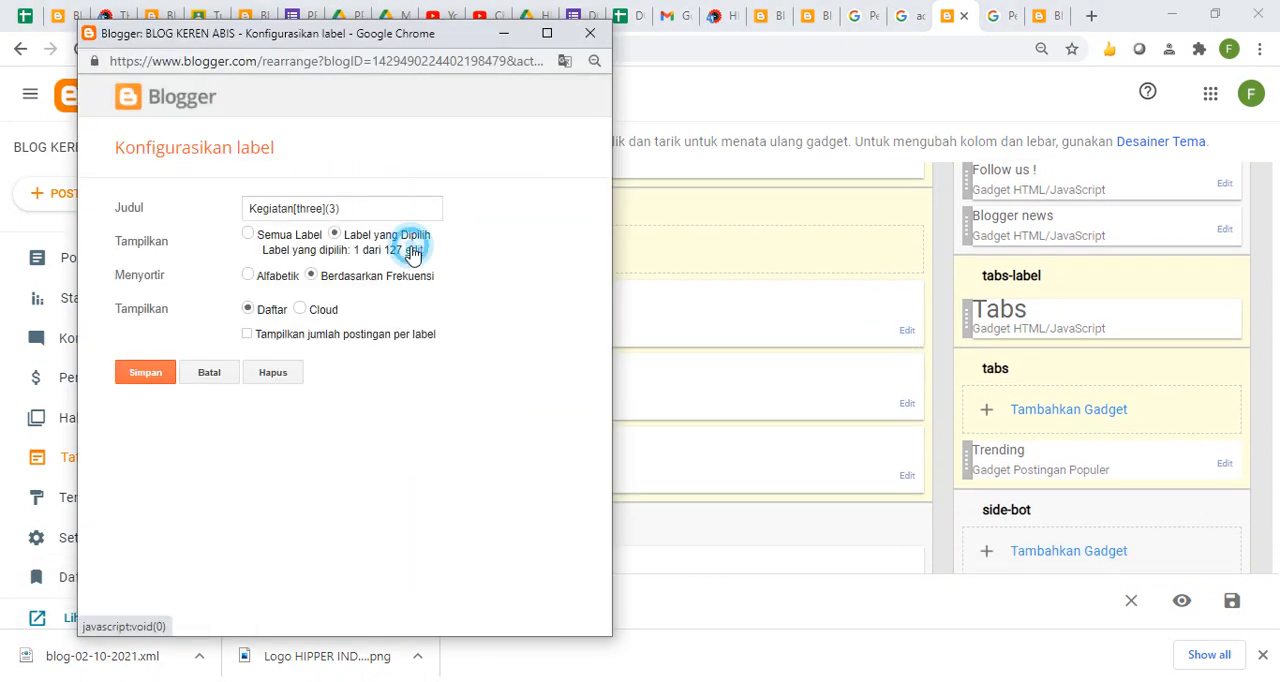
click(414, 251)
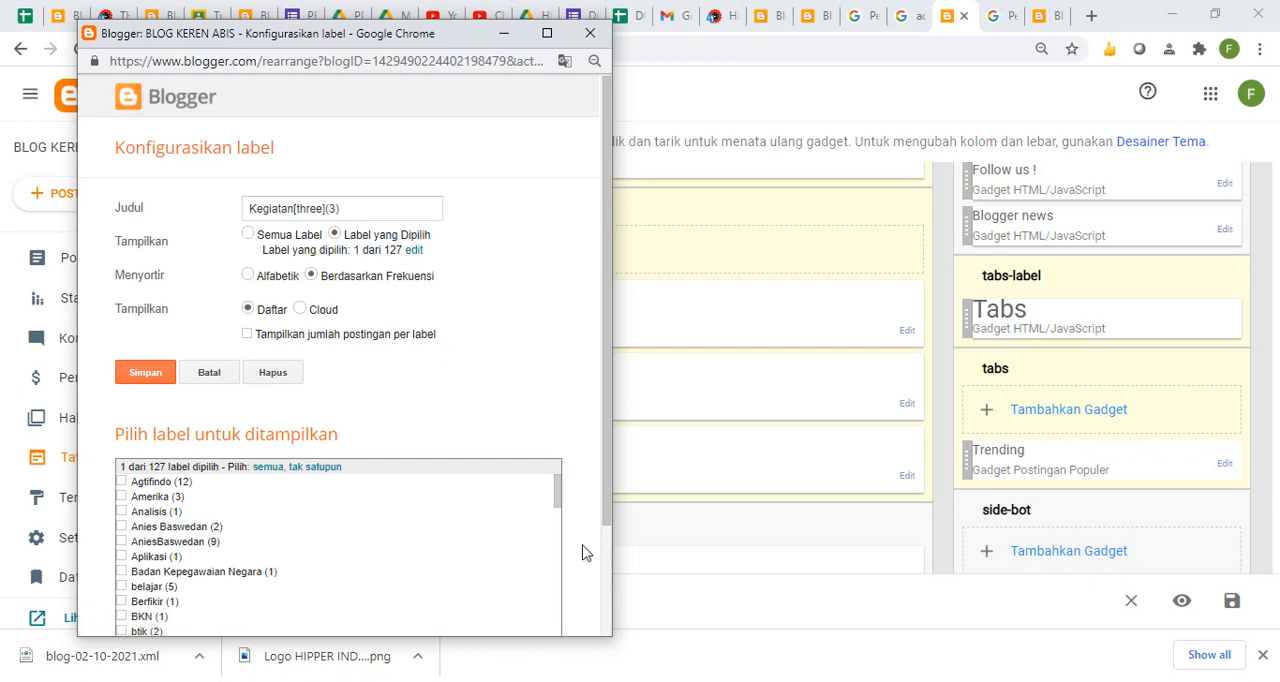
drag(560, 491, 547, 678)
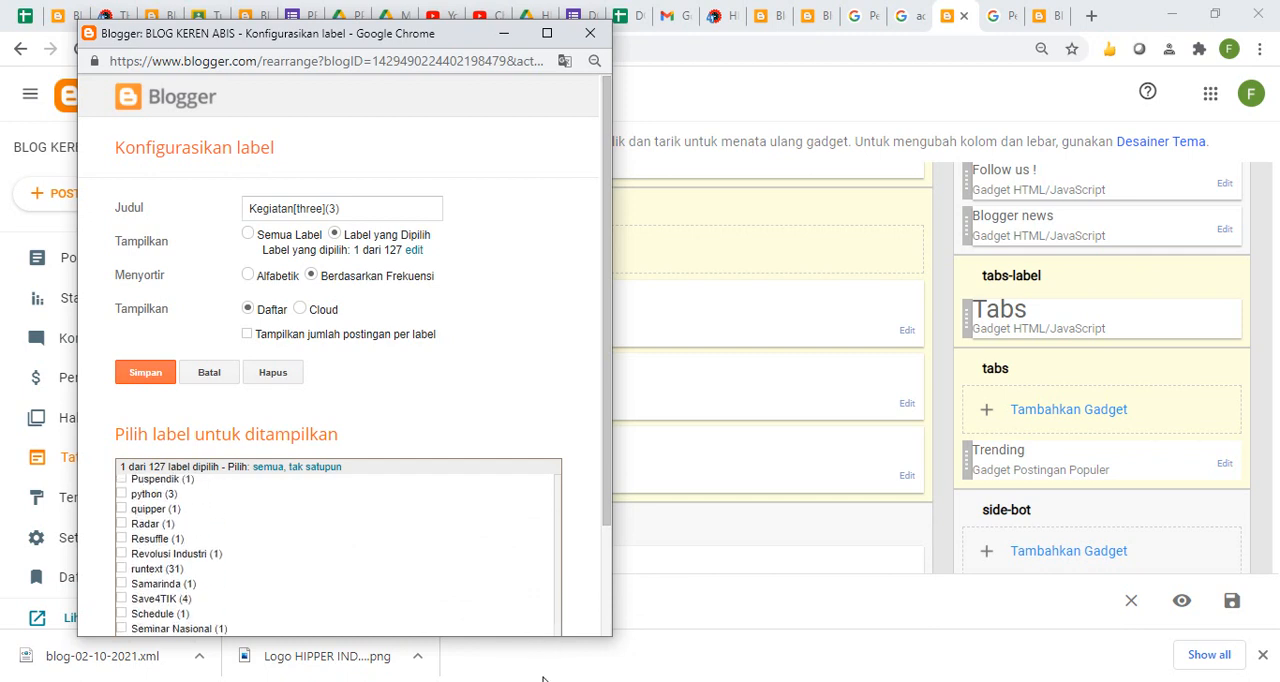
drag(606, 474, 607, 553)
drag(560, 589, 563, 398)
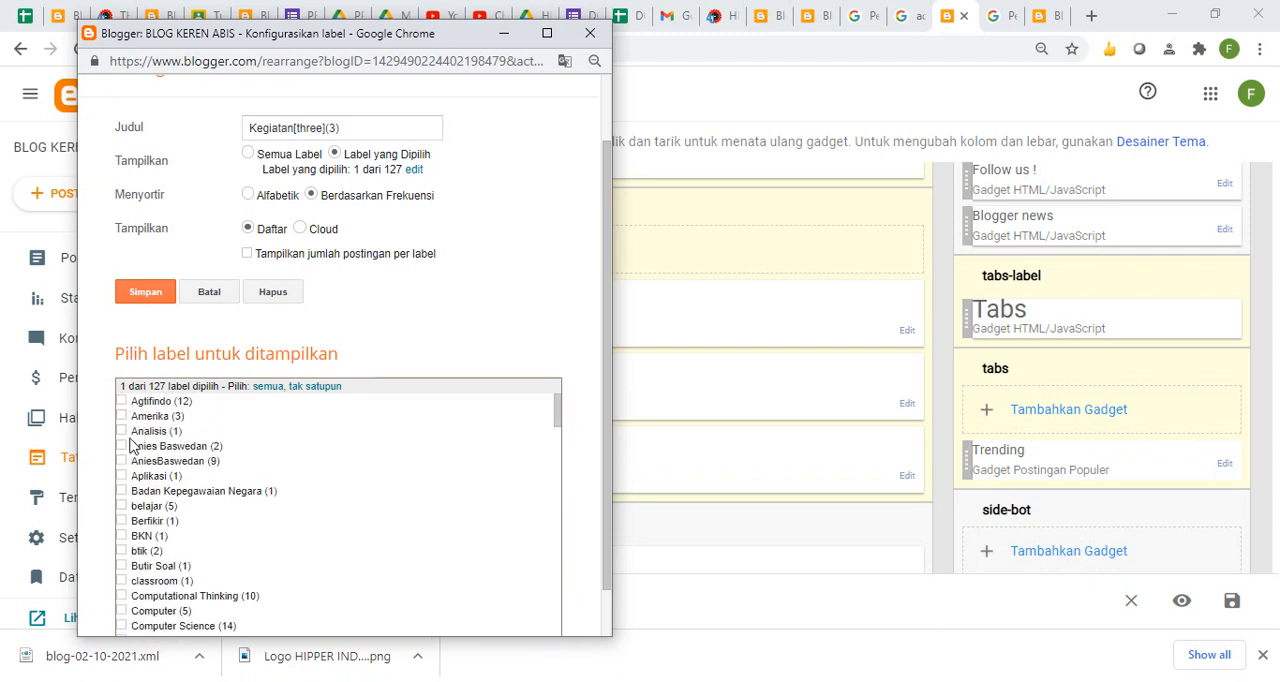
click(122, 401)
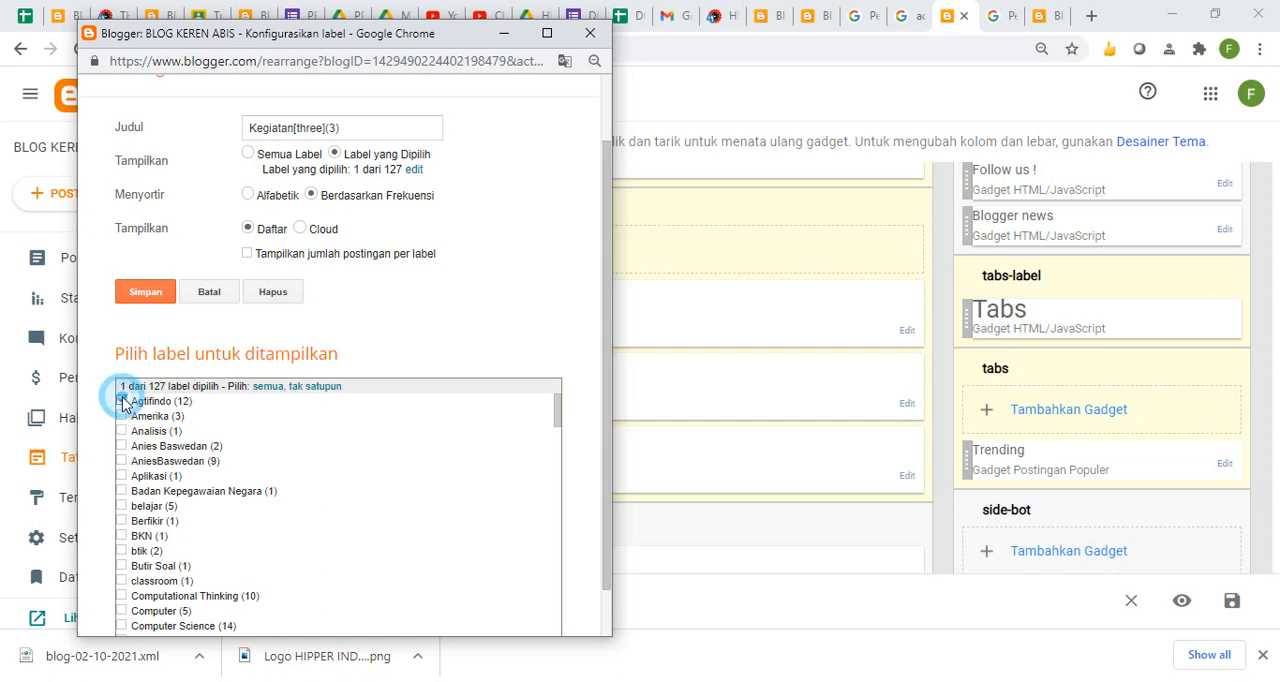
click(146, 301)
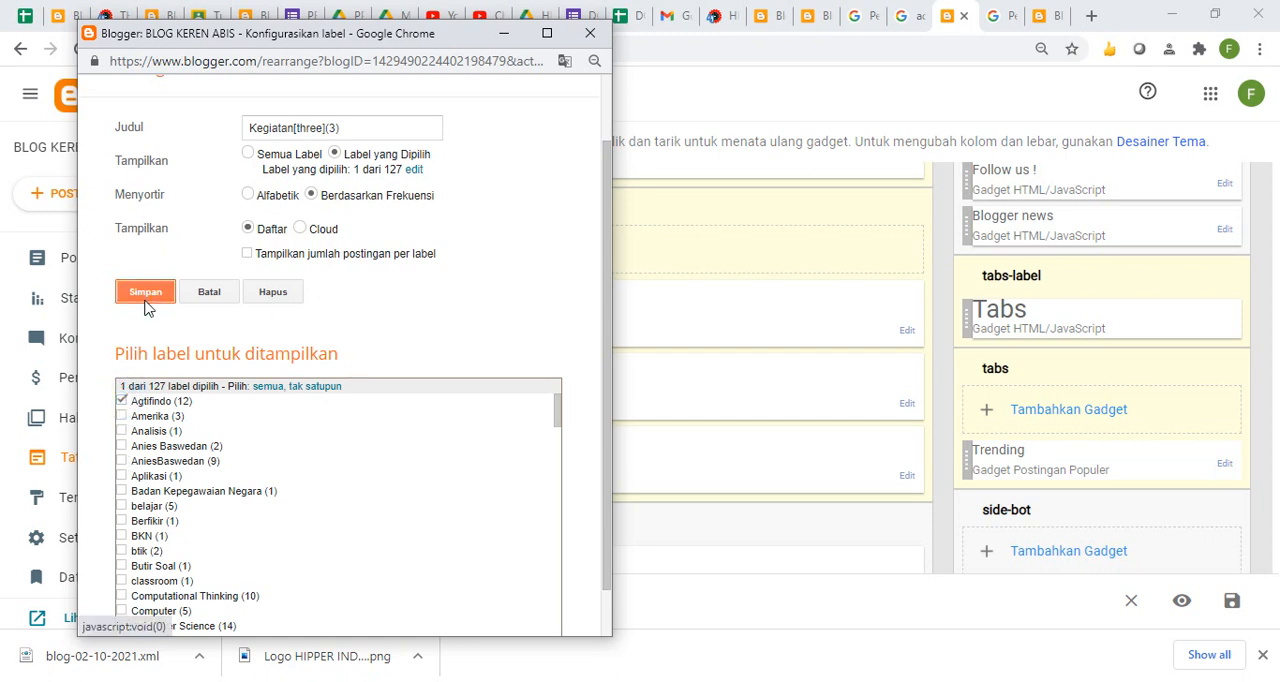
- Add the Computational Thinking label to the Artikel Pendidikan[two] gadget's selected labels and save it
click(907, 403)
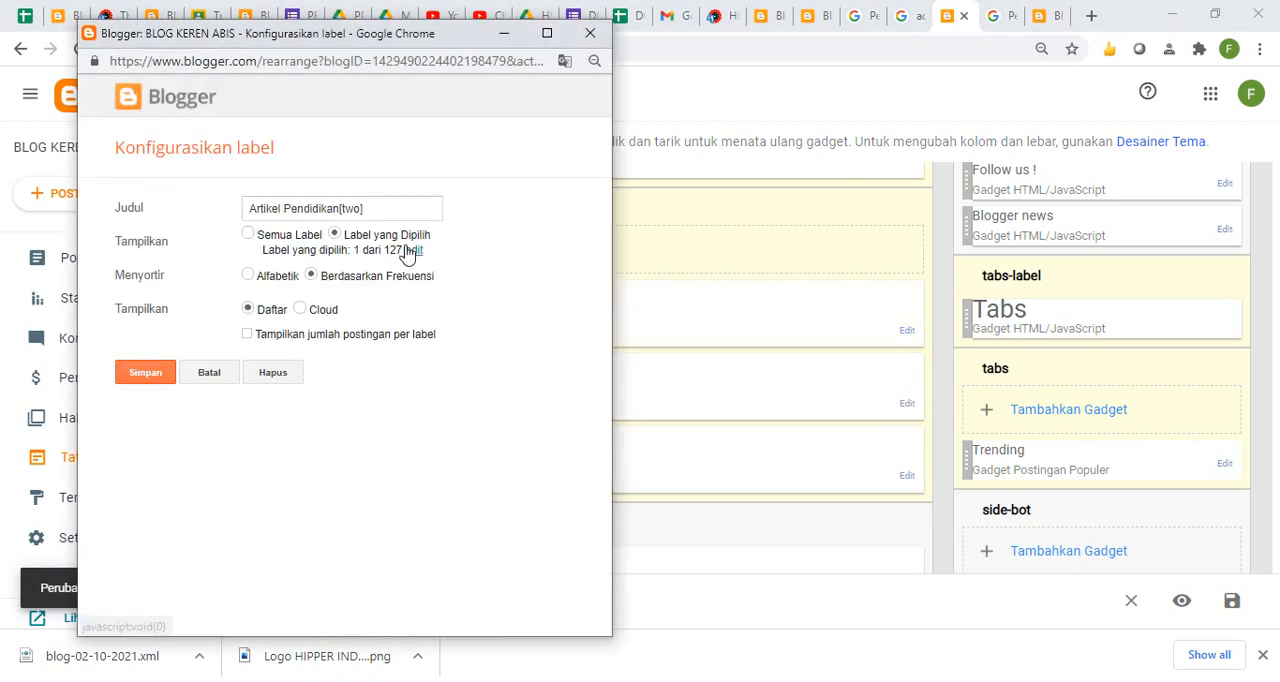
click(410, 250)
drag(561, 503, 557, 525)
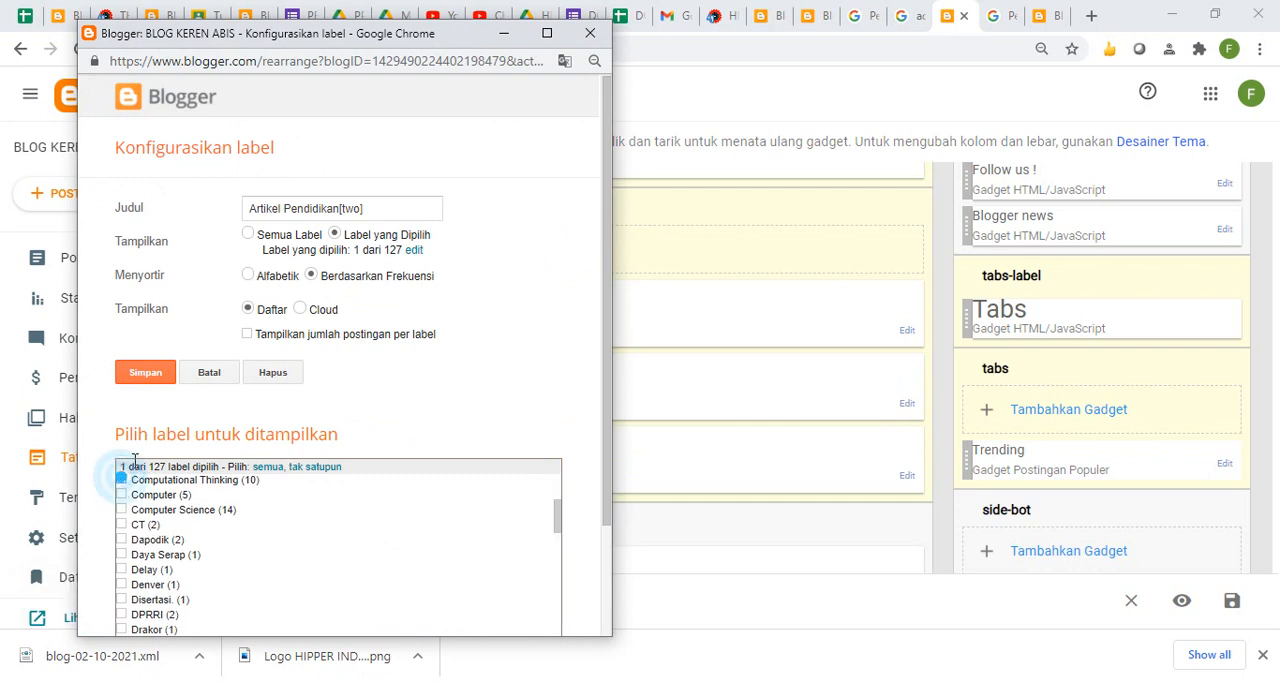
click(149, 376)
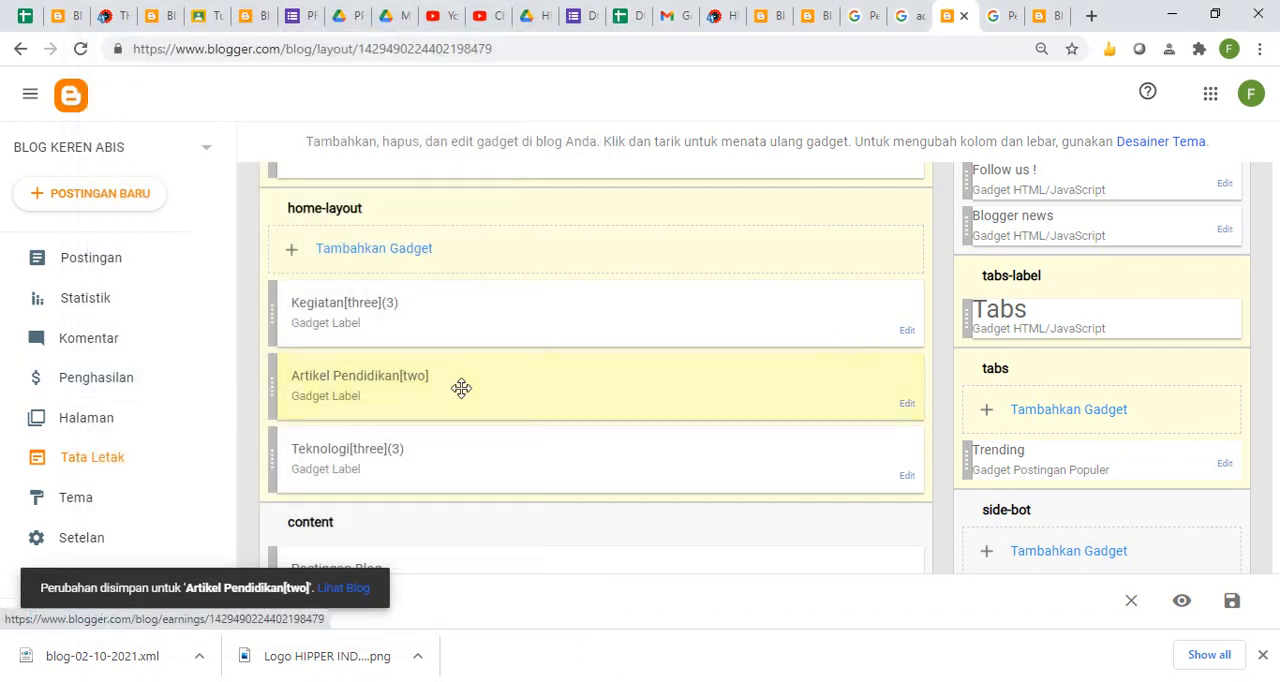
- Add the Kemdikbud label to the Teknologi[three](3) gadget's selected labels and save it
click(899, 473)
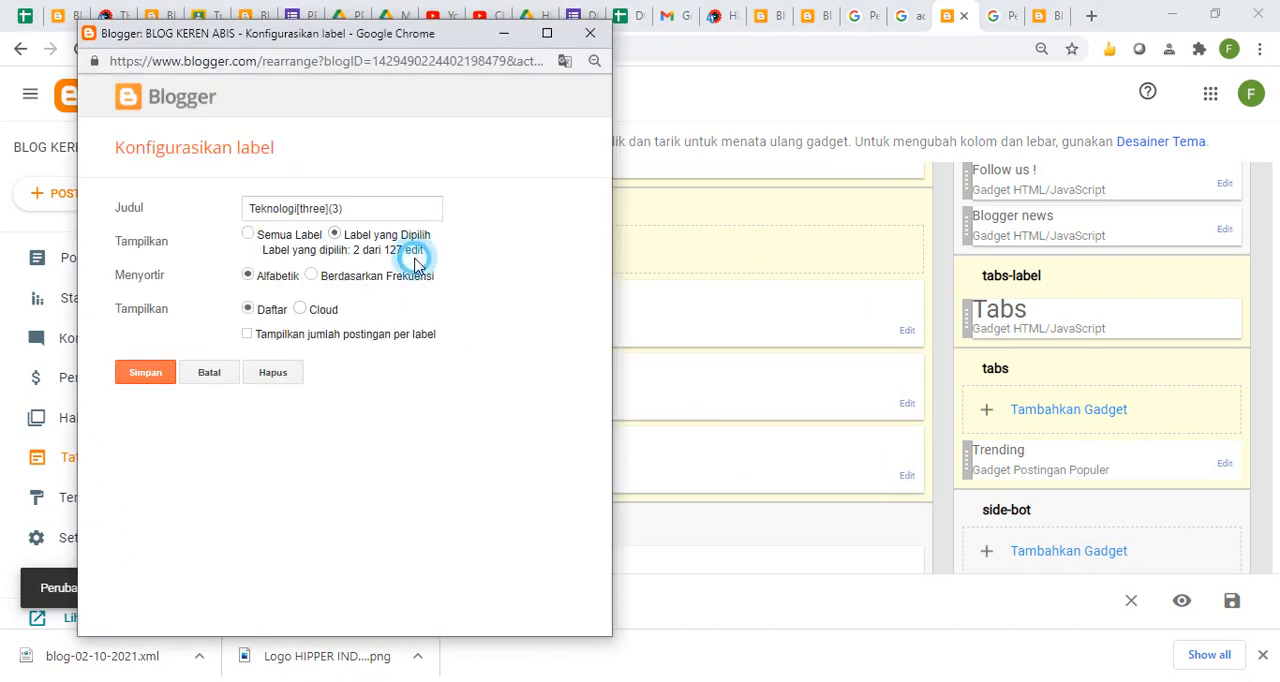
click(414, 250)
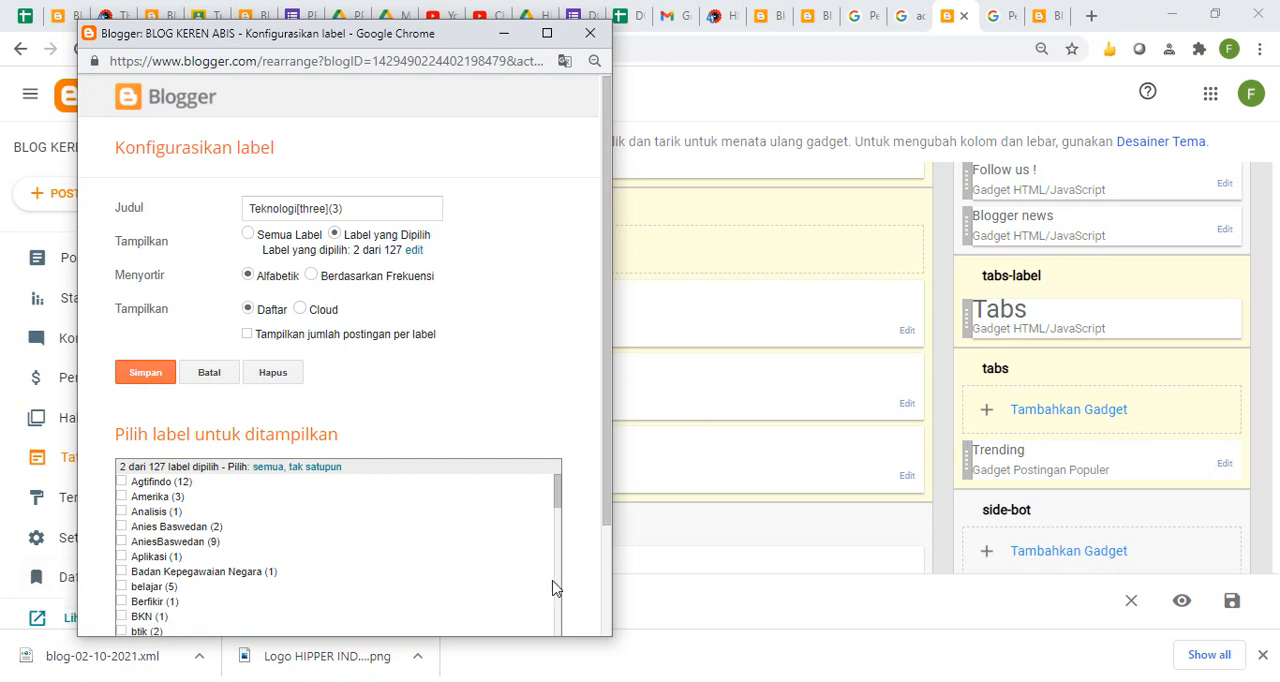
scroll(563, 591, down, 6)
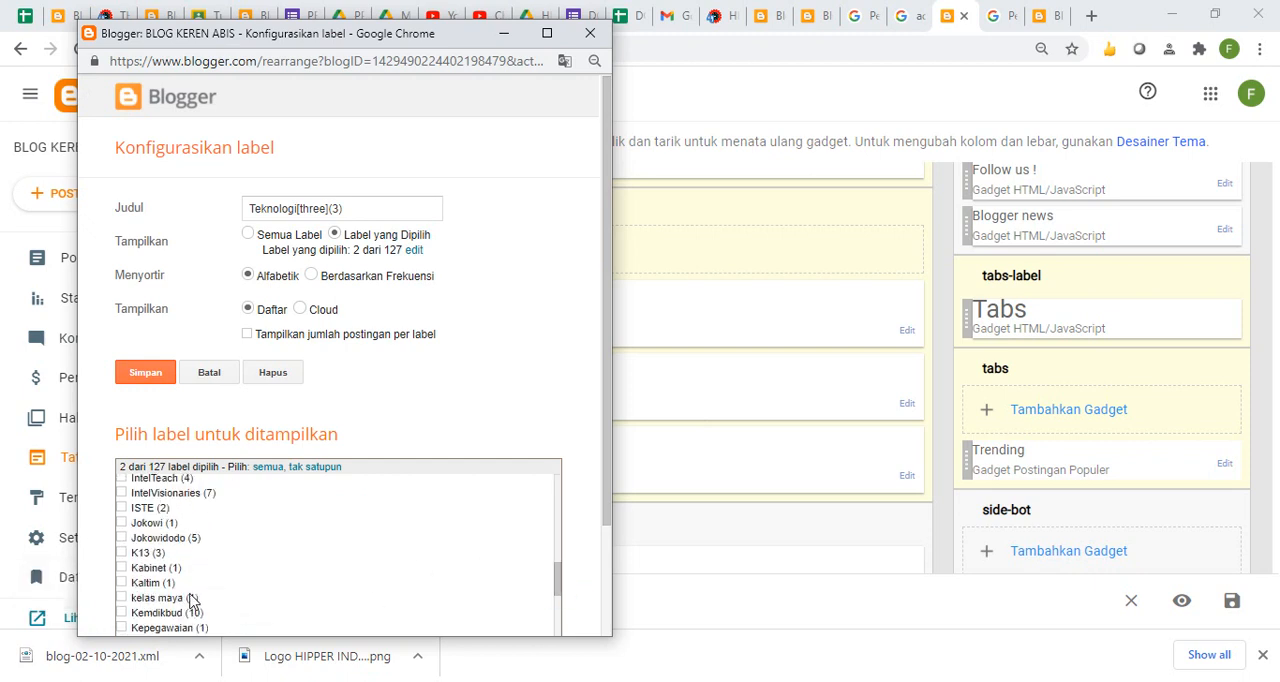
click(121, 612)
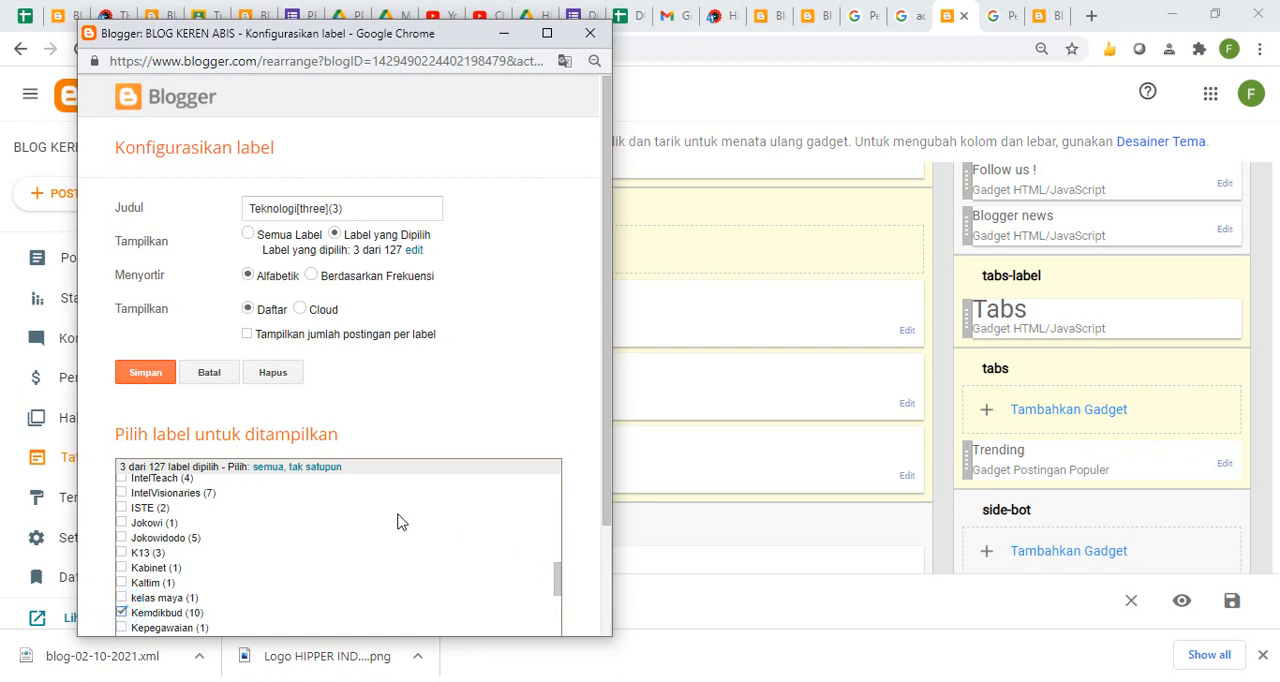
click(162, 373)
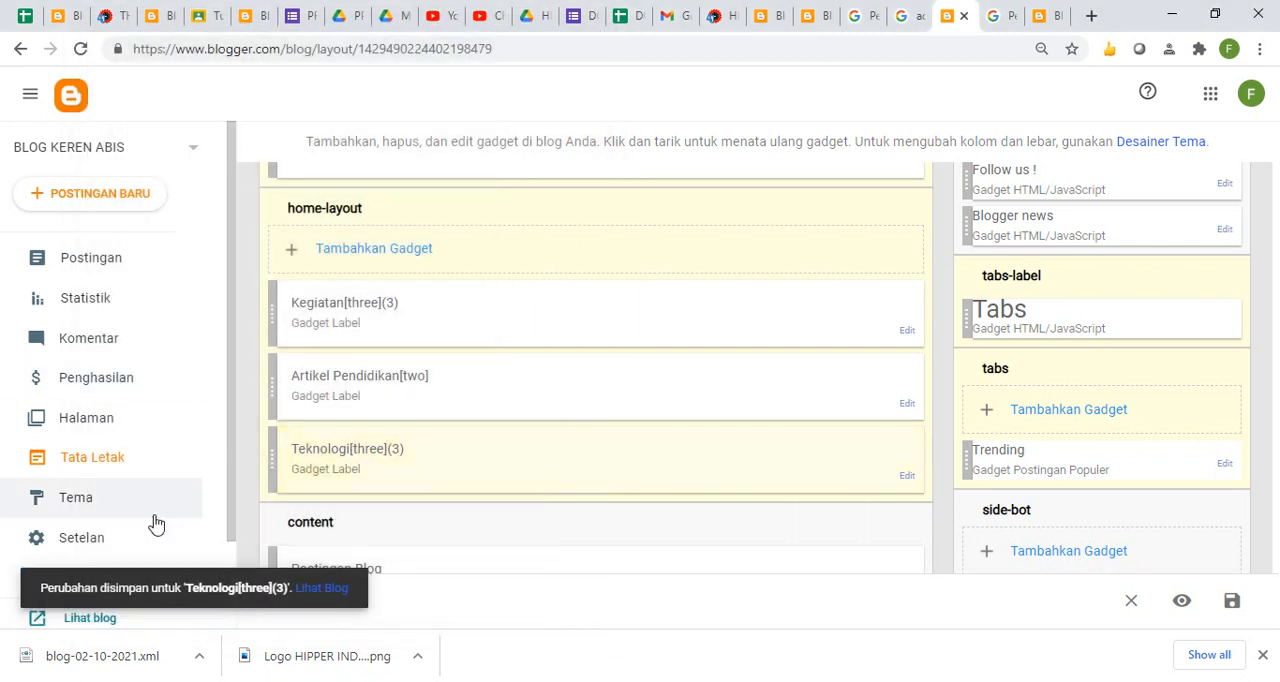
- View the live blog to check its header, break-news bar and label sections on the home page
click(92, 626)
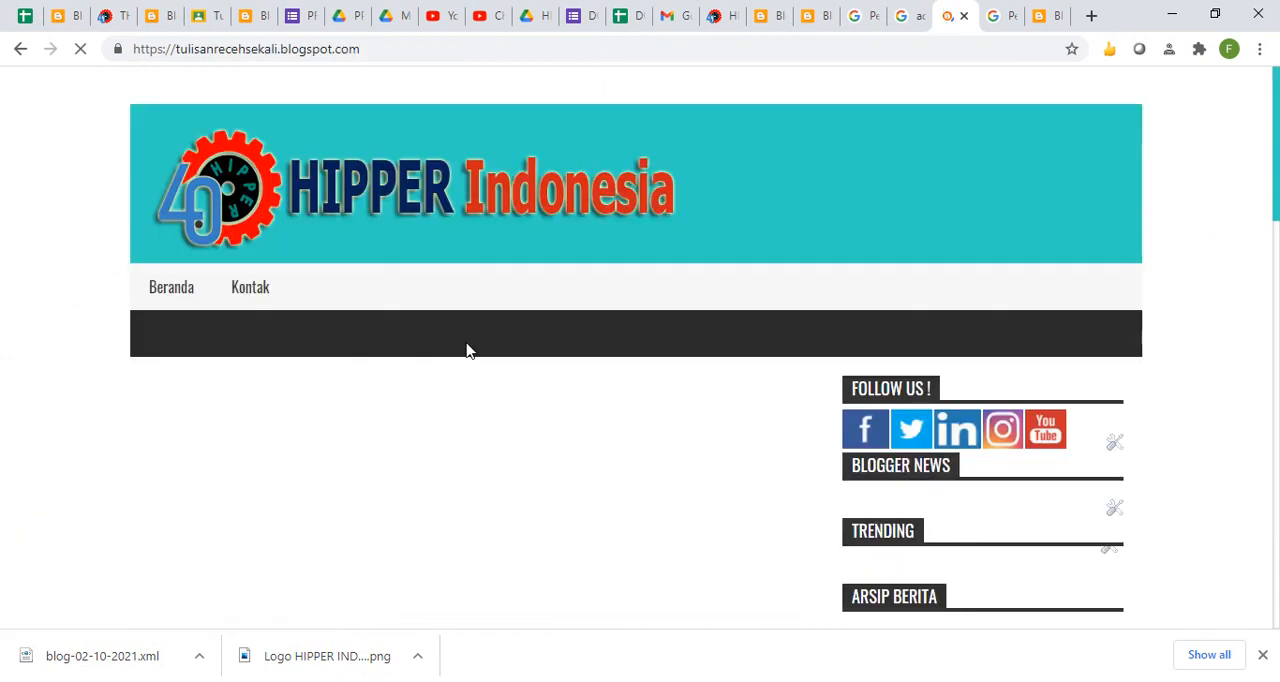
click(1273, 142)
drag(1276, 115, 1240, 84)
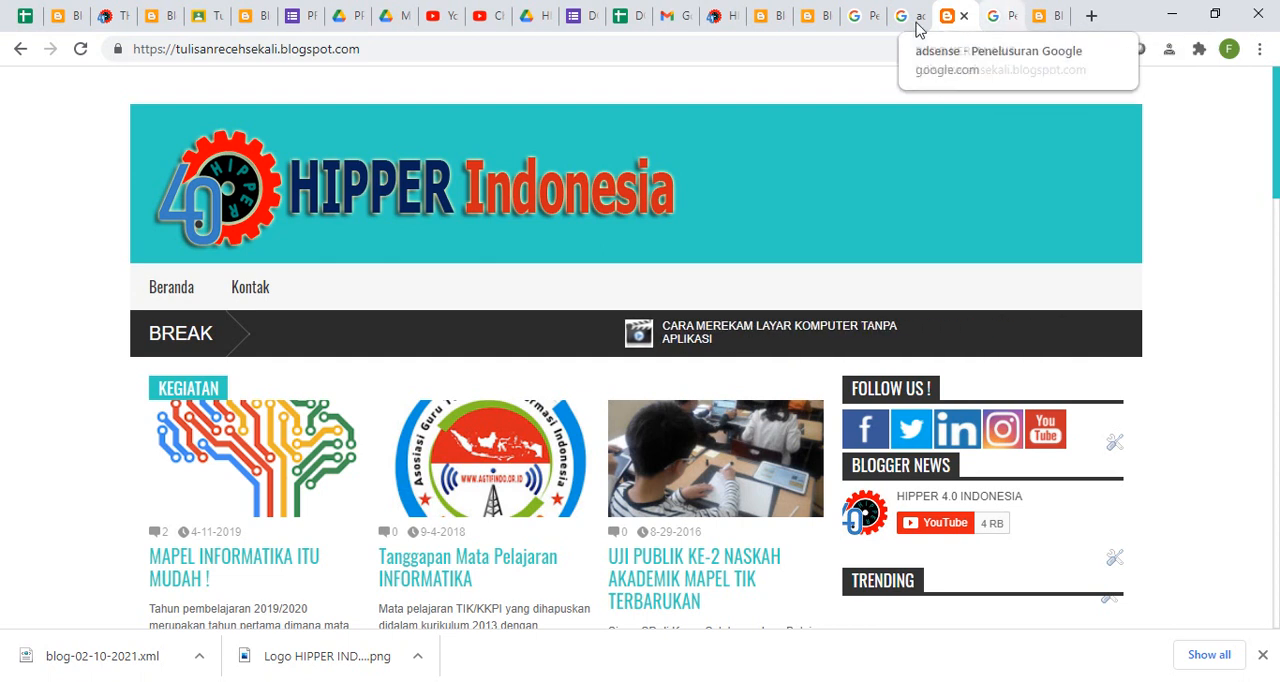
- Switch to the blog's posts dashboard, reload it and open the Penghasilan earnings page
click(1036, 18)
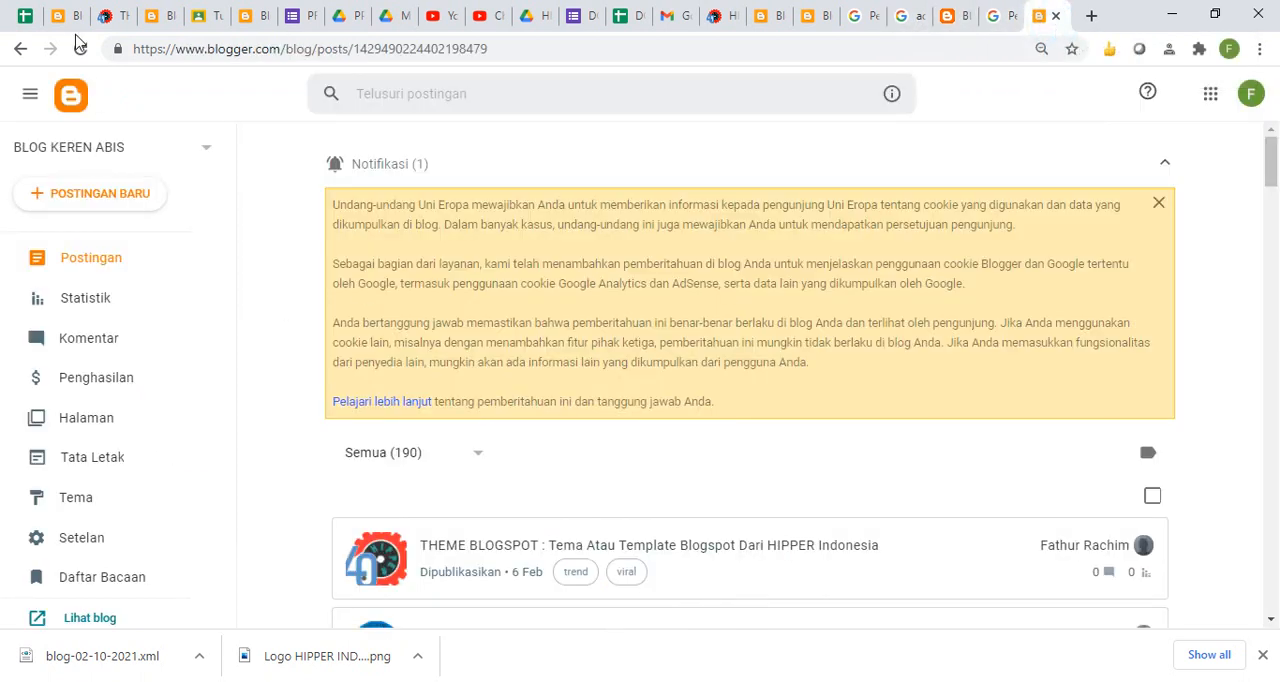
click(81, 50)
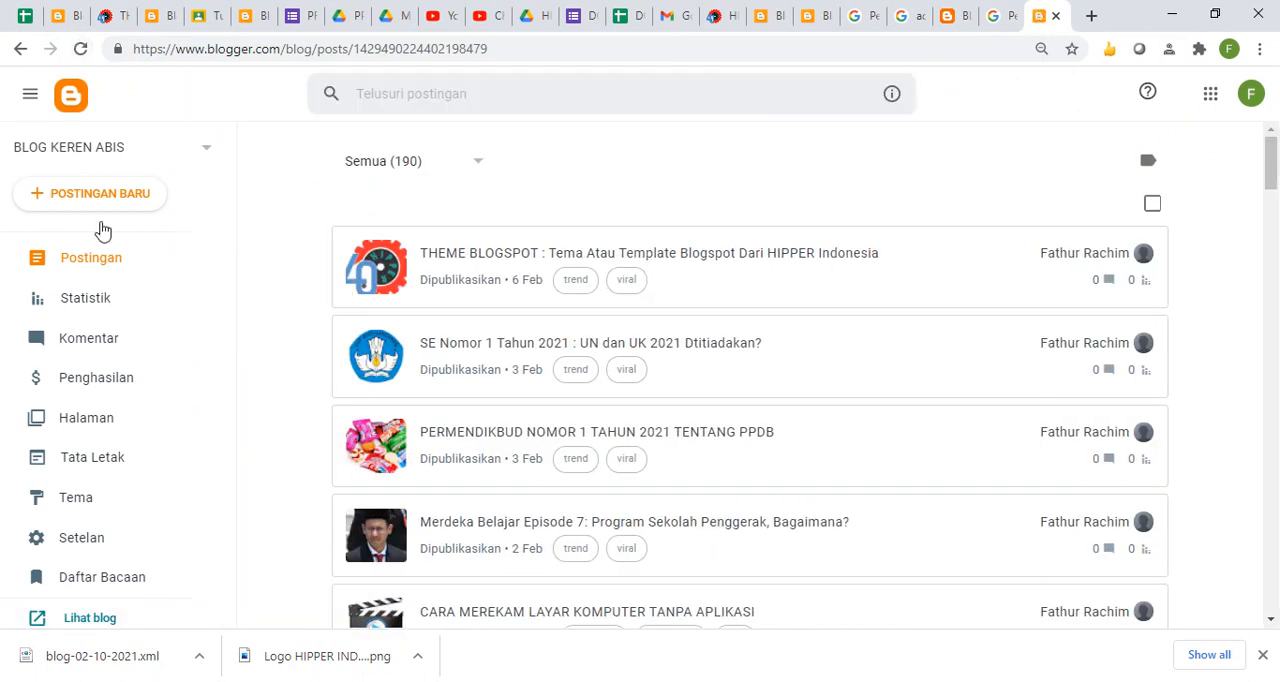
click(123, 387)
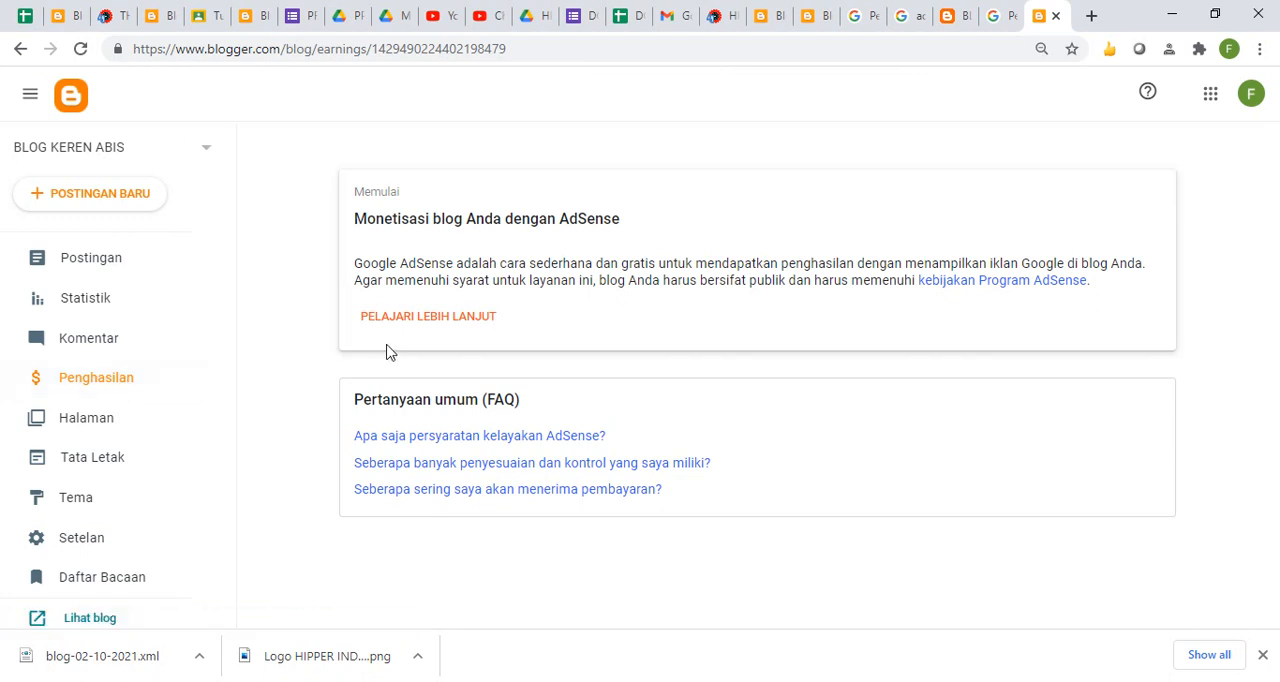
- Open the AdSense eligibility help article from the earnings page and try to continue from it to AdSense through Google's identity verification
click(412, 330)
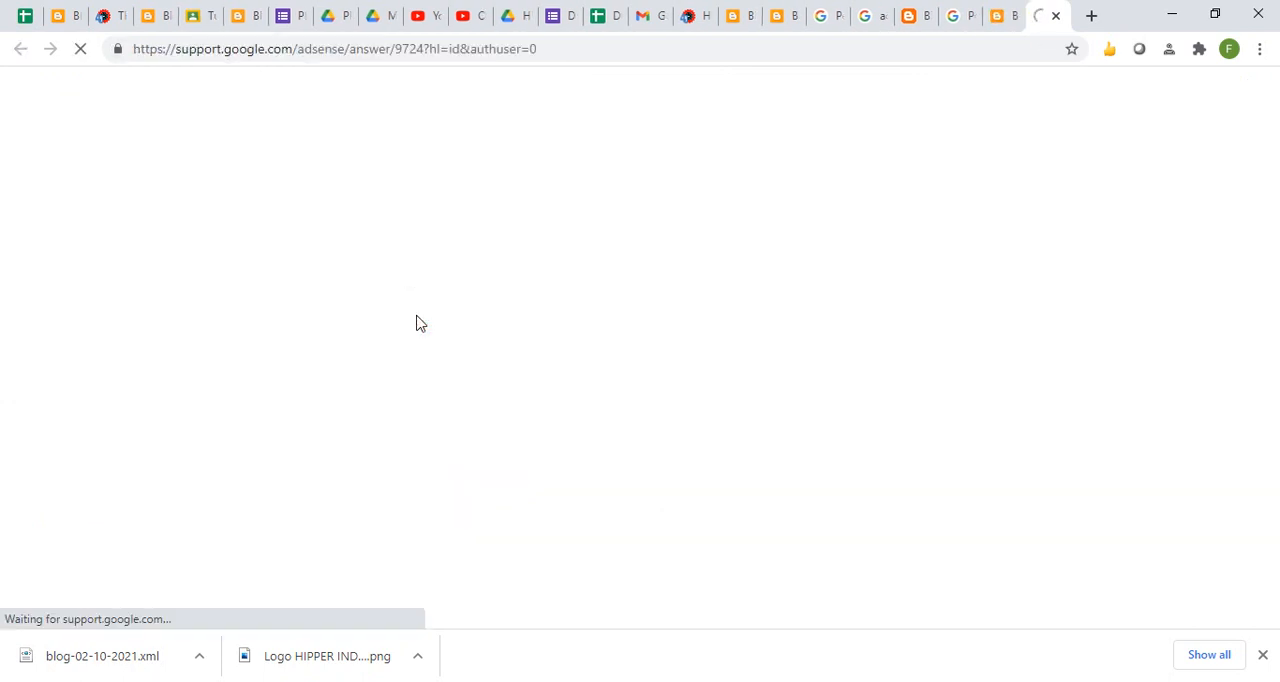
drag(1274, 182, 1260, 120)
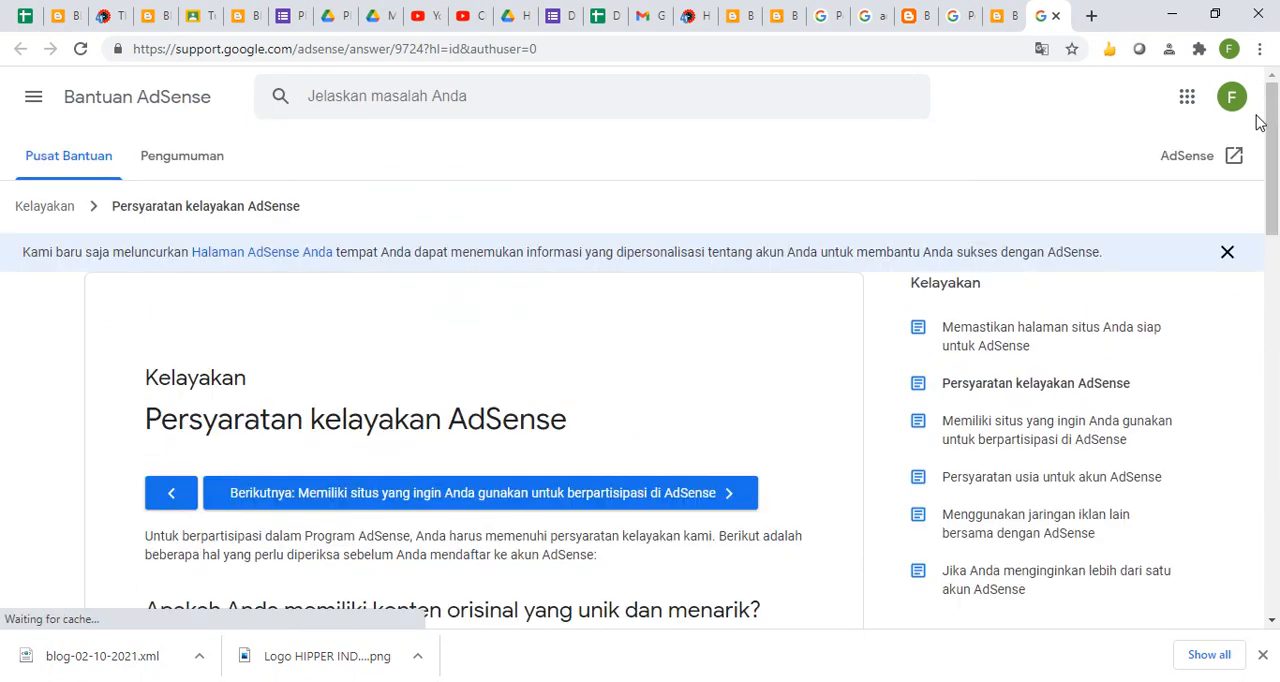
click(1232, 160)
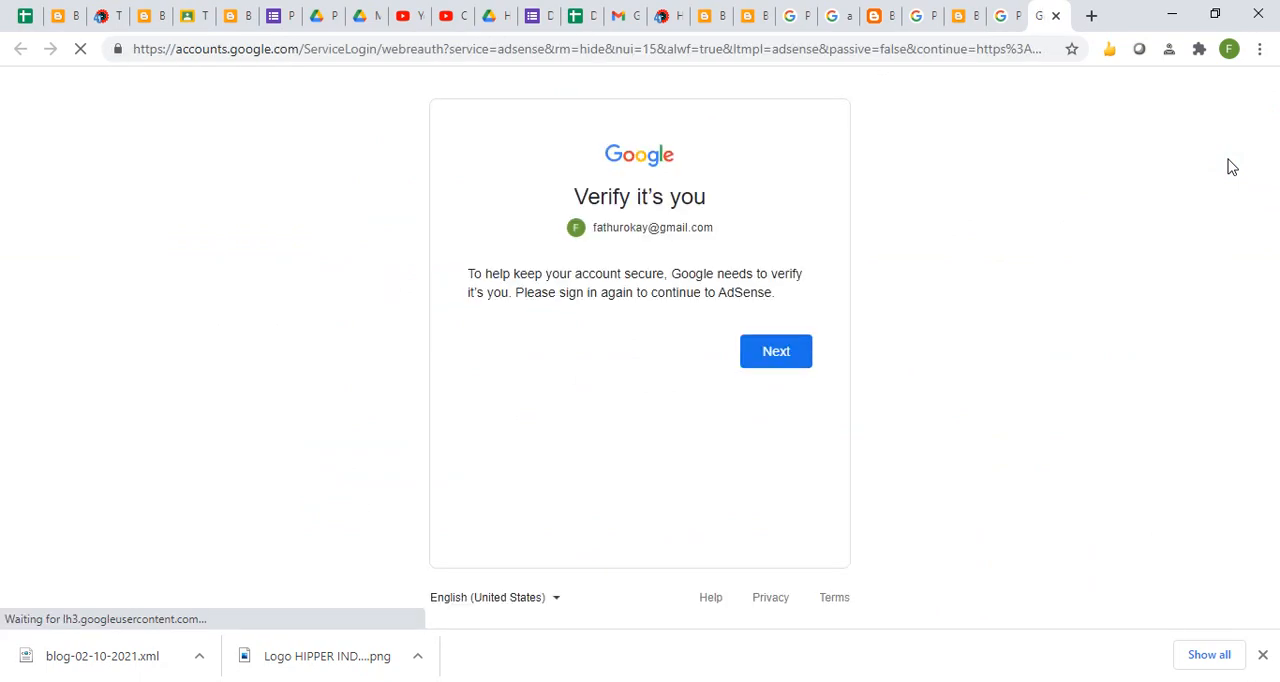
click(762, 364)
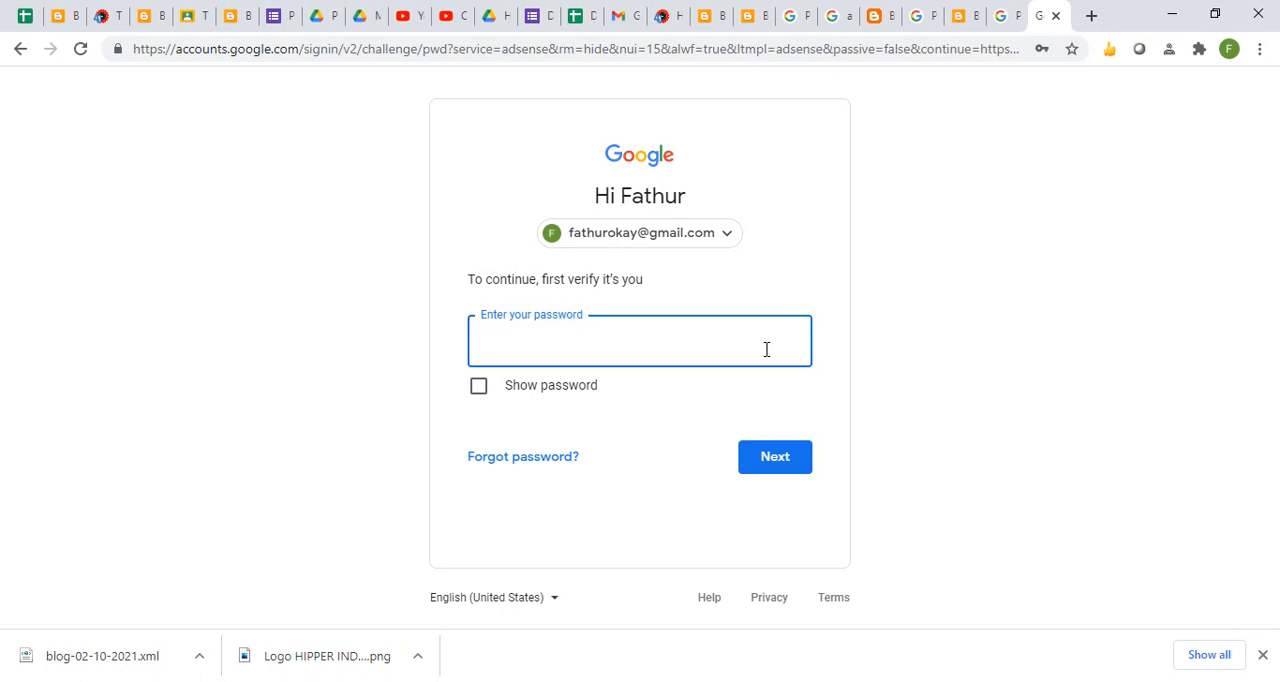
click(310, 50)
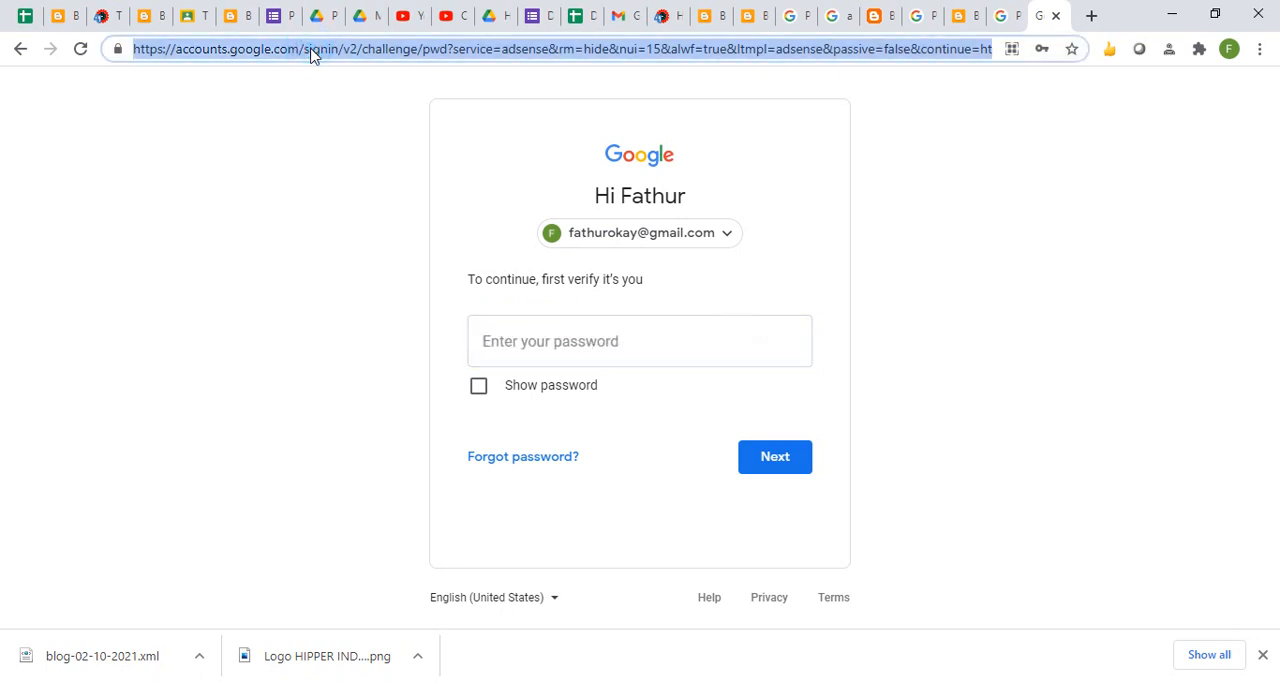
text(adsens)
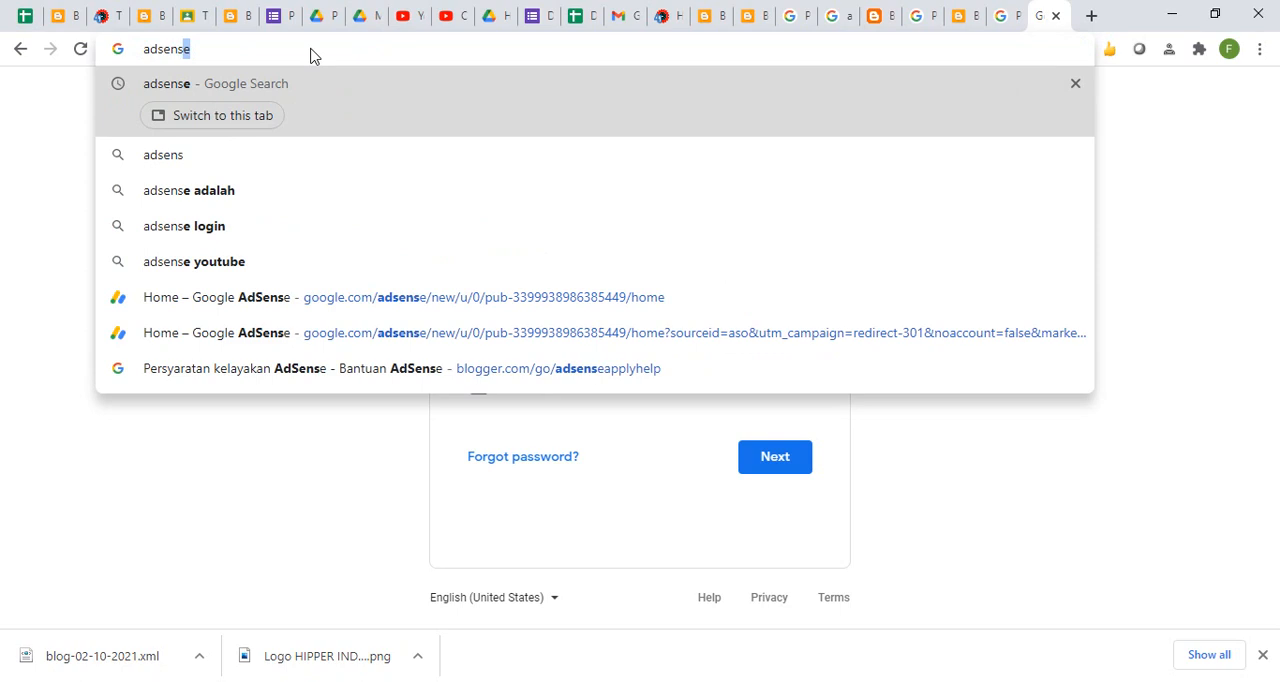
key(Down)
key(Down)
key(Down)
key(Down)
key(Down)
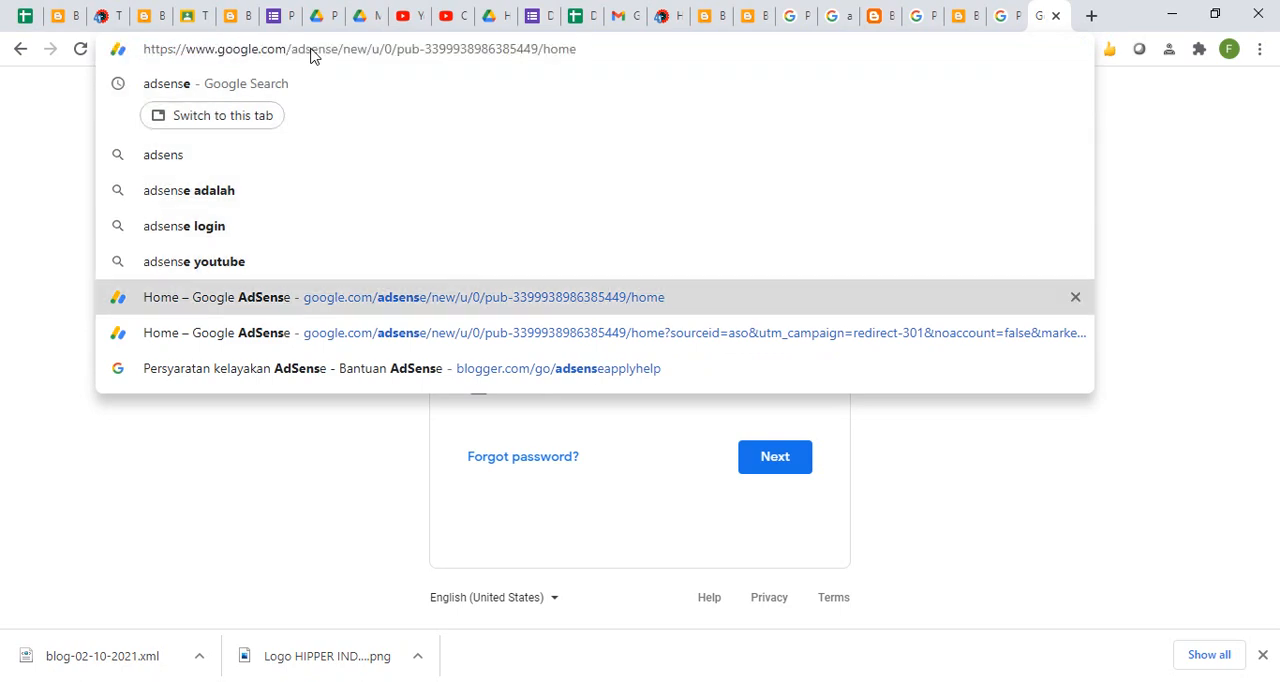
key(ctrl+shift+Left)
key(ctrl+shift+Left)
key(ctrl+shift+Left)
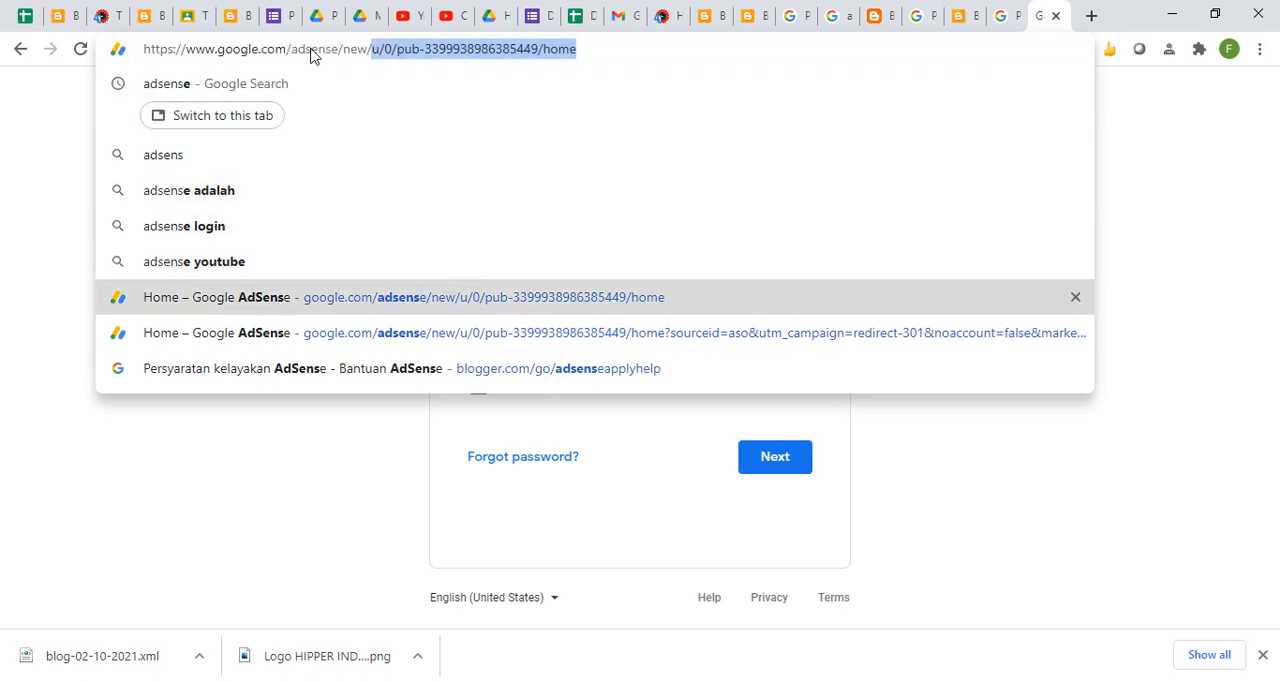
key(ctrl+shift+Left)
key(BackSpace)
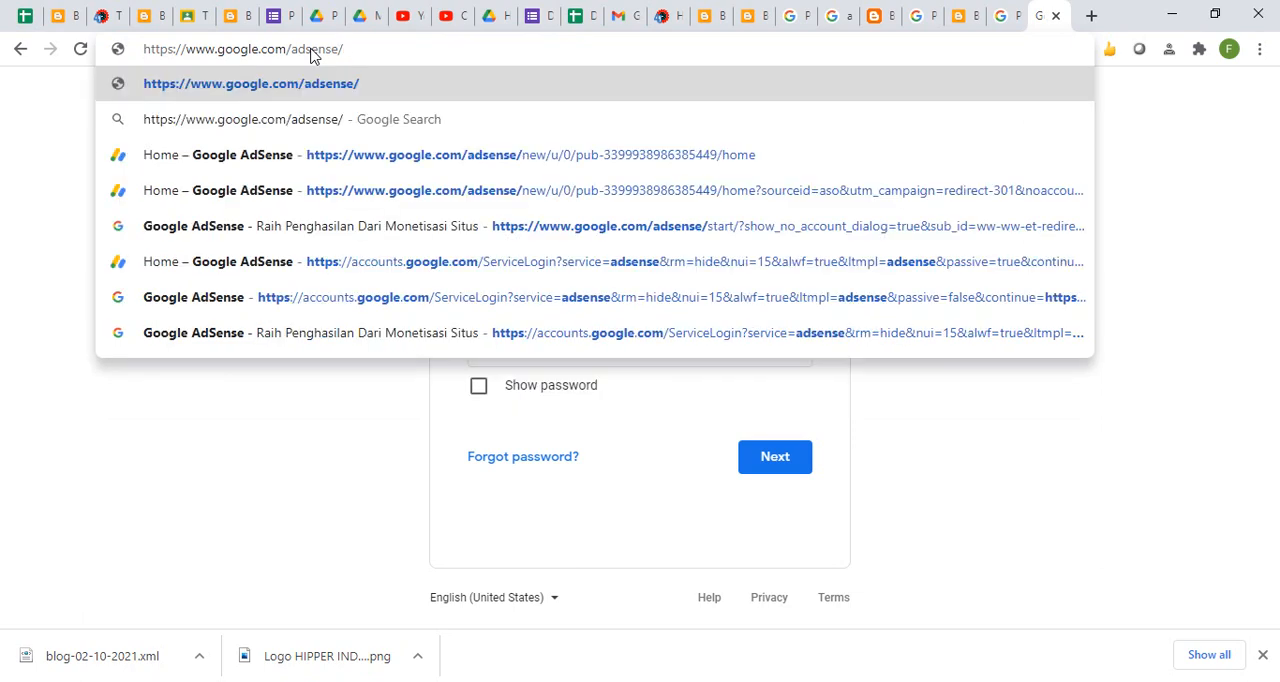
key(Return)
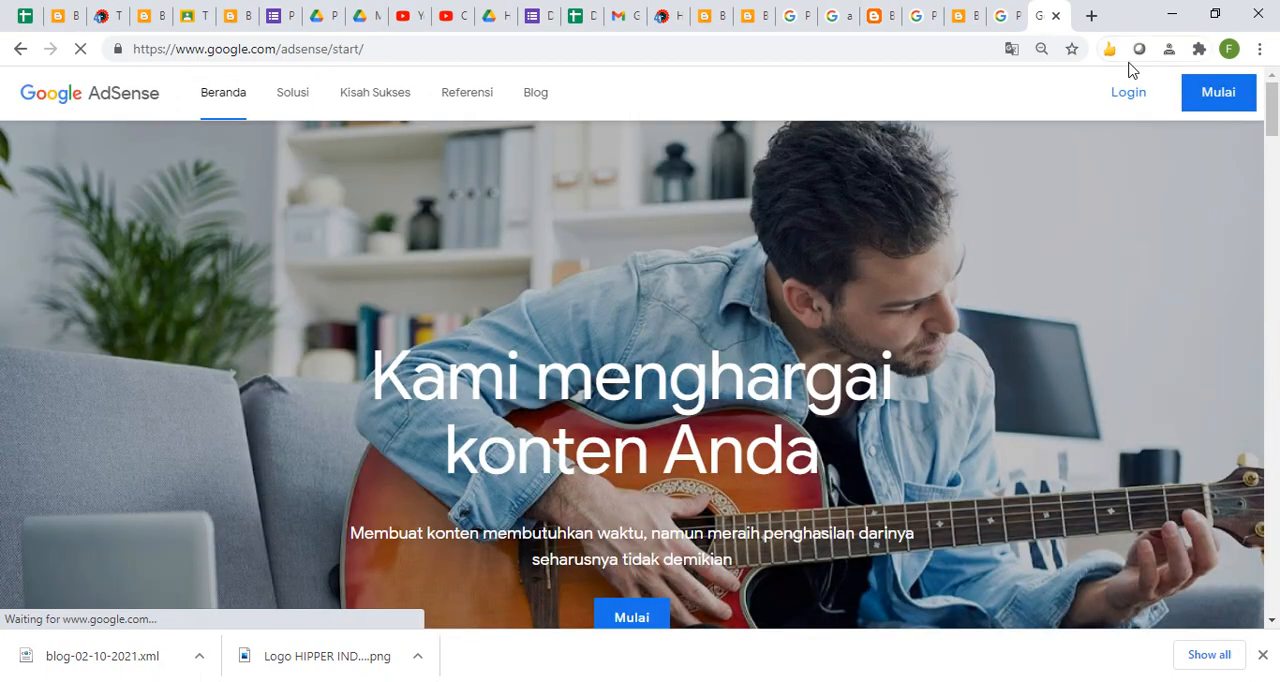
- Start the AdSense login and choose the Gmail account that is already signed in
click(1125, 94)
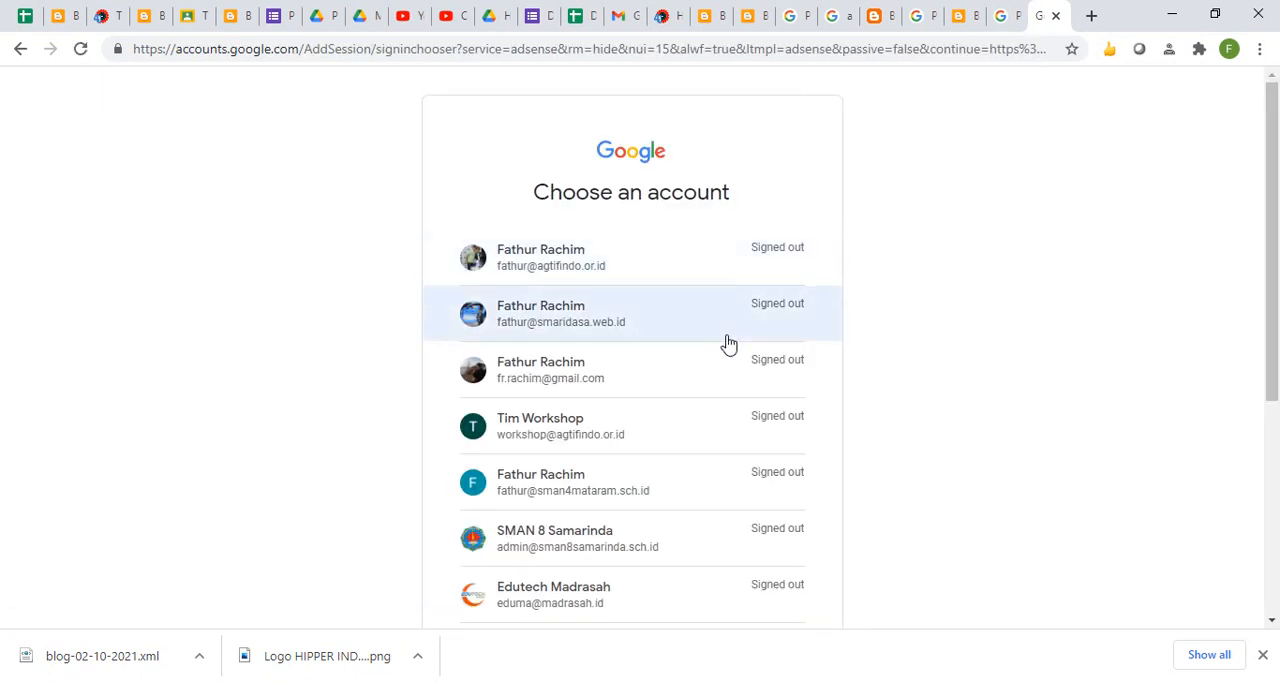
click(1277, 510)
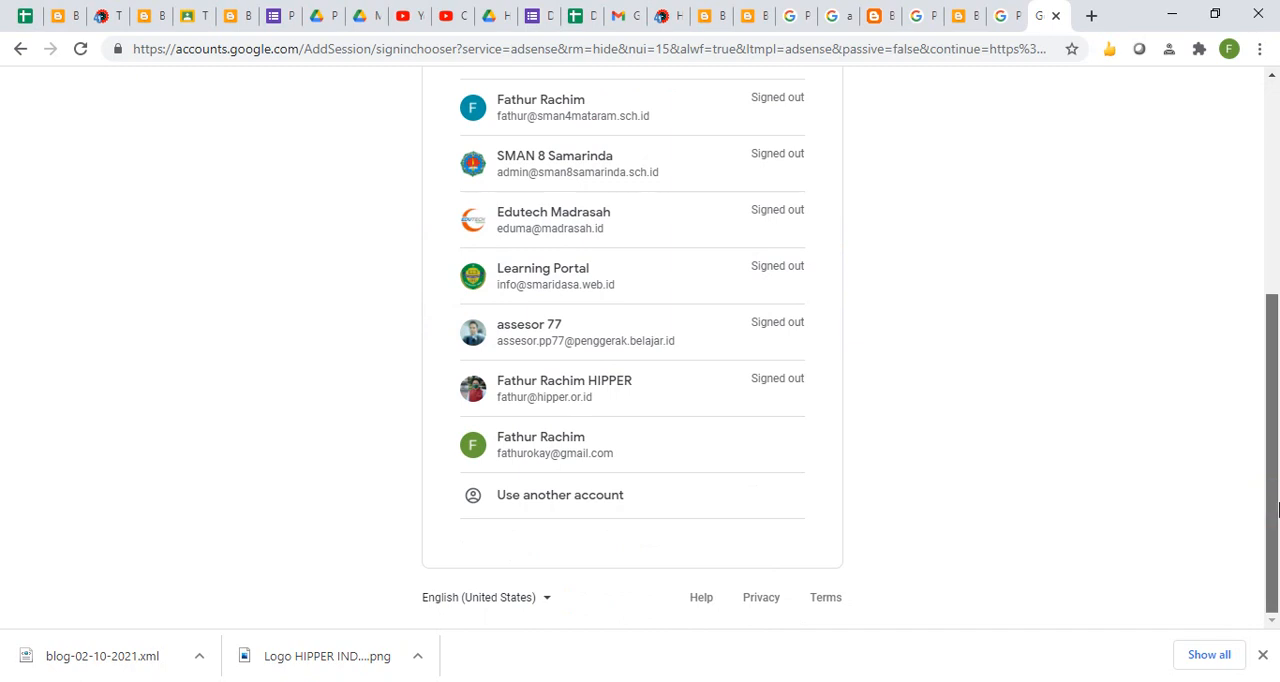
click(549, 445)
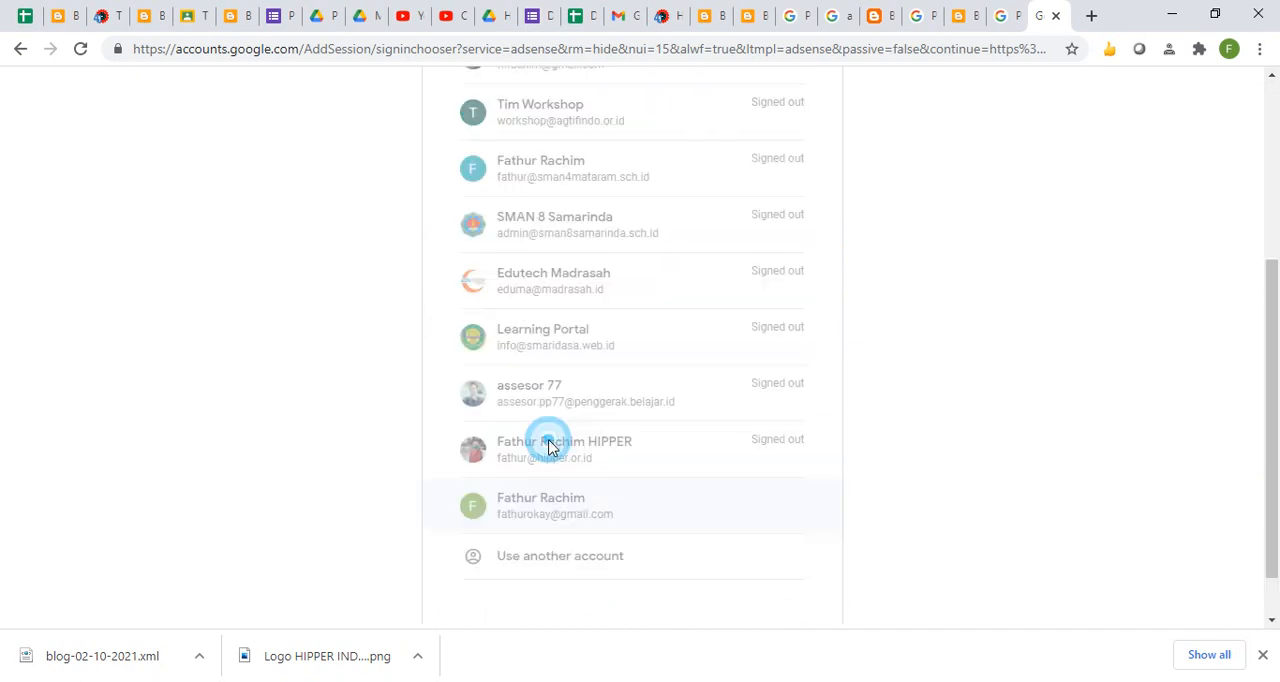
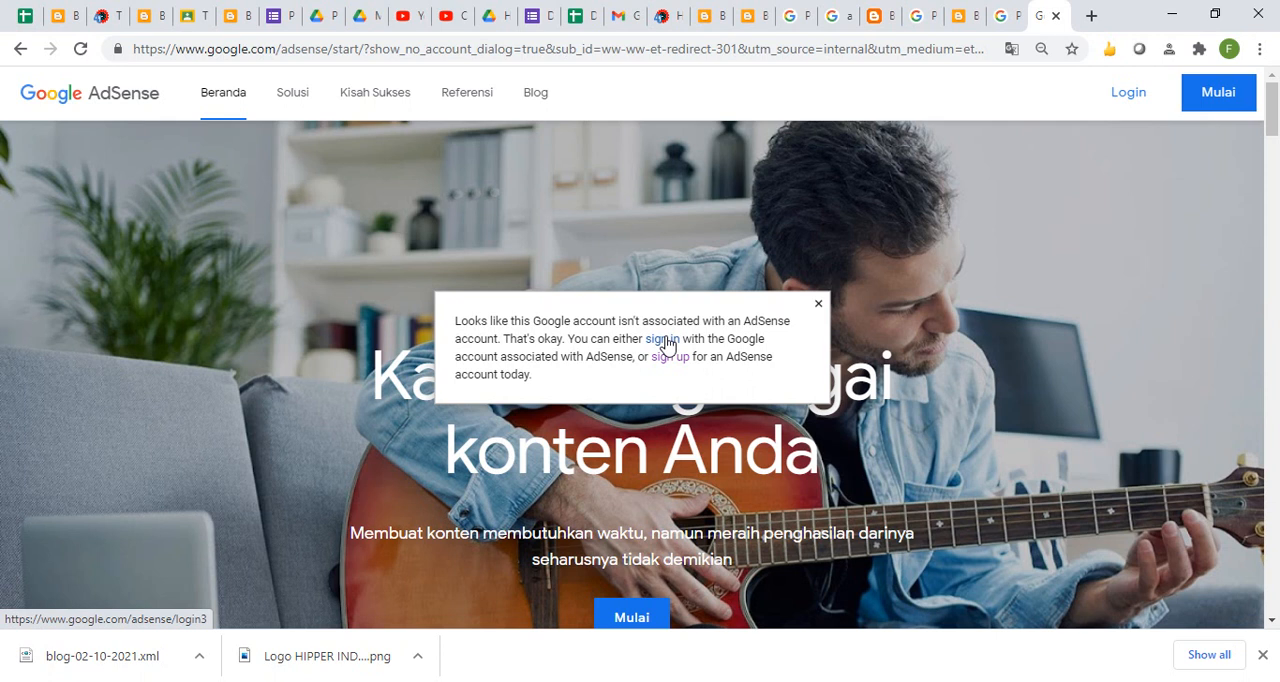
- Try the AdSense sign-in again with the same Gmail account that is already signed in
click(667, 344)
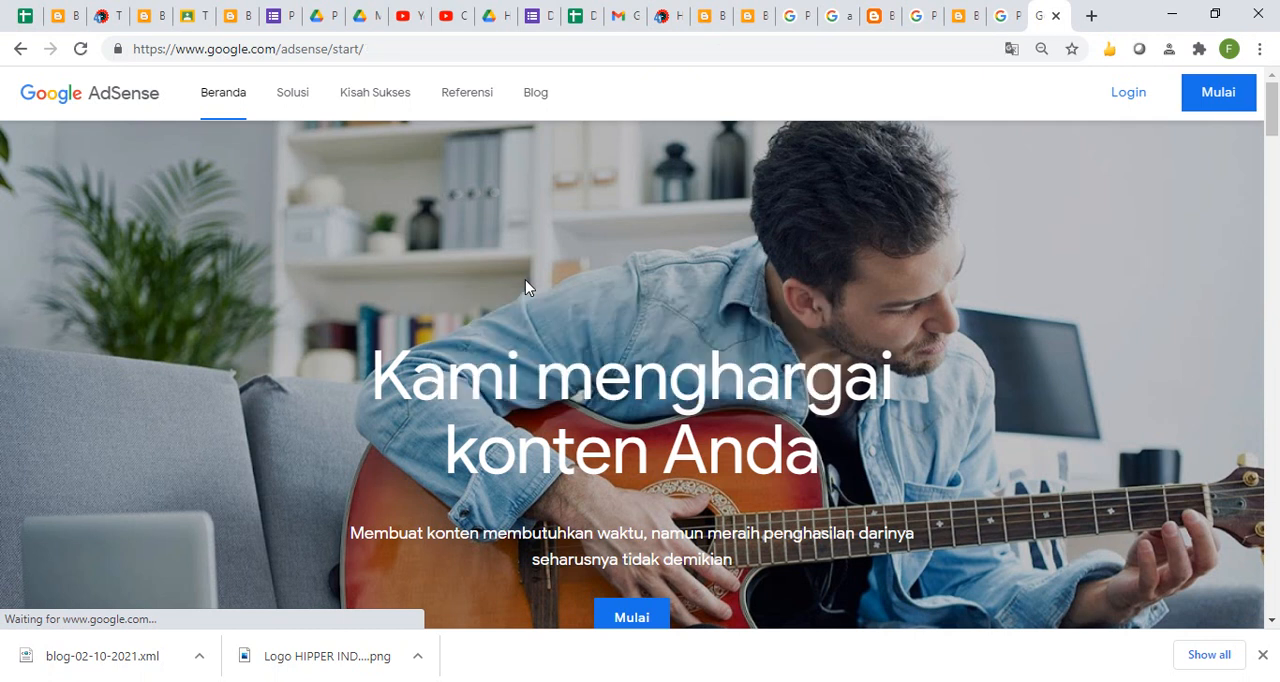
click(1120, 98)
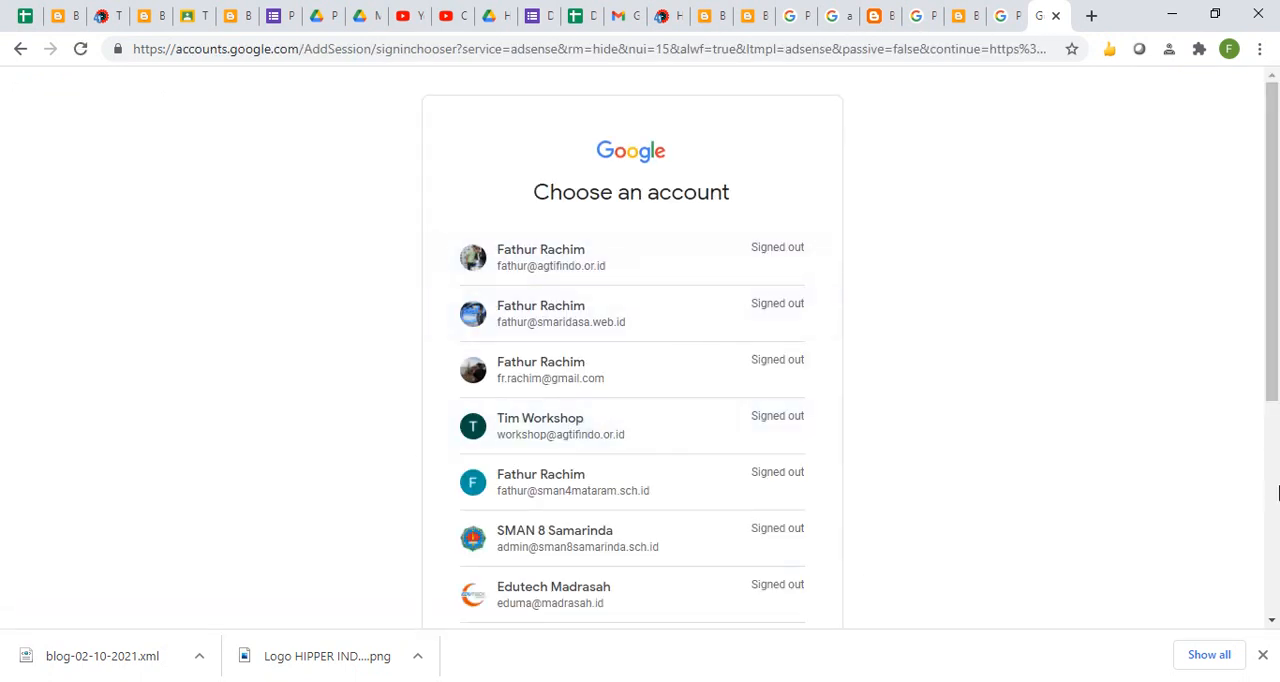
click(1272, 487)
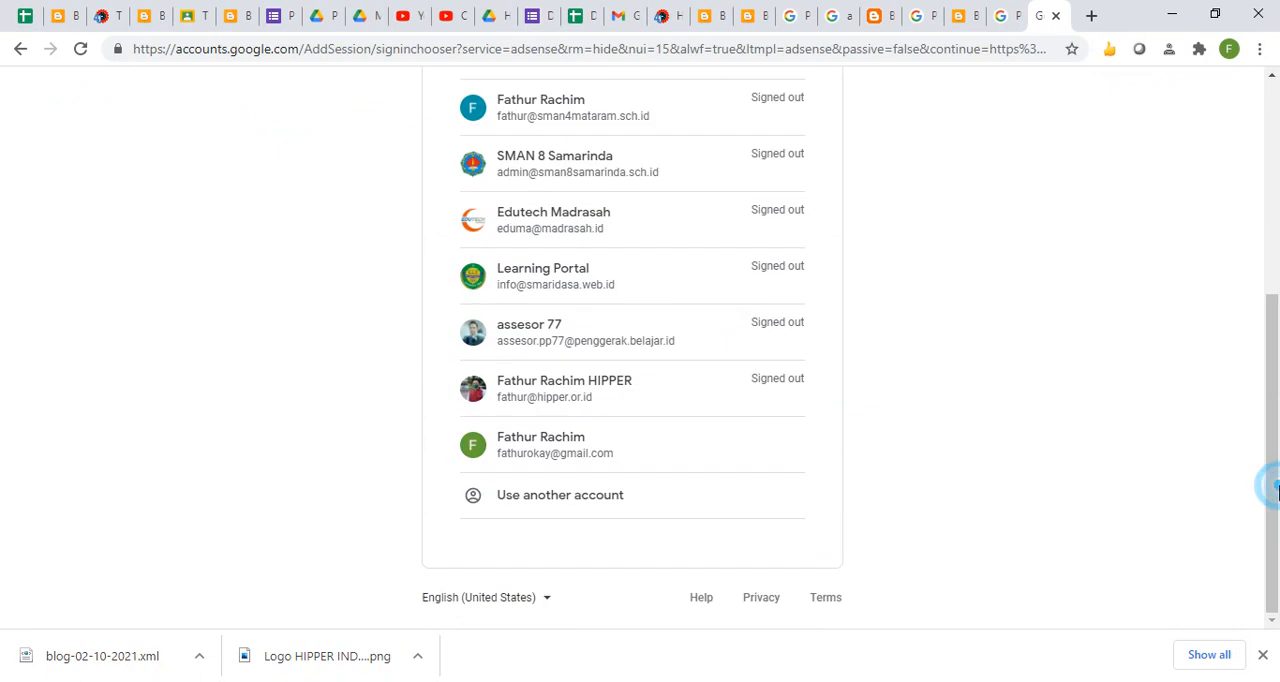
click(609, 452)
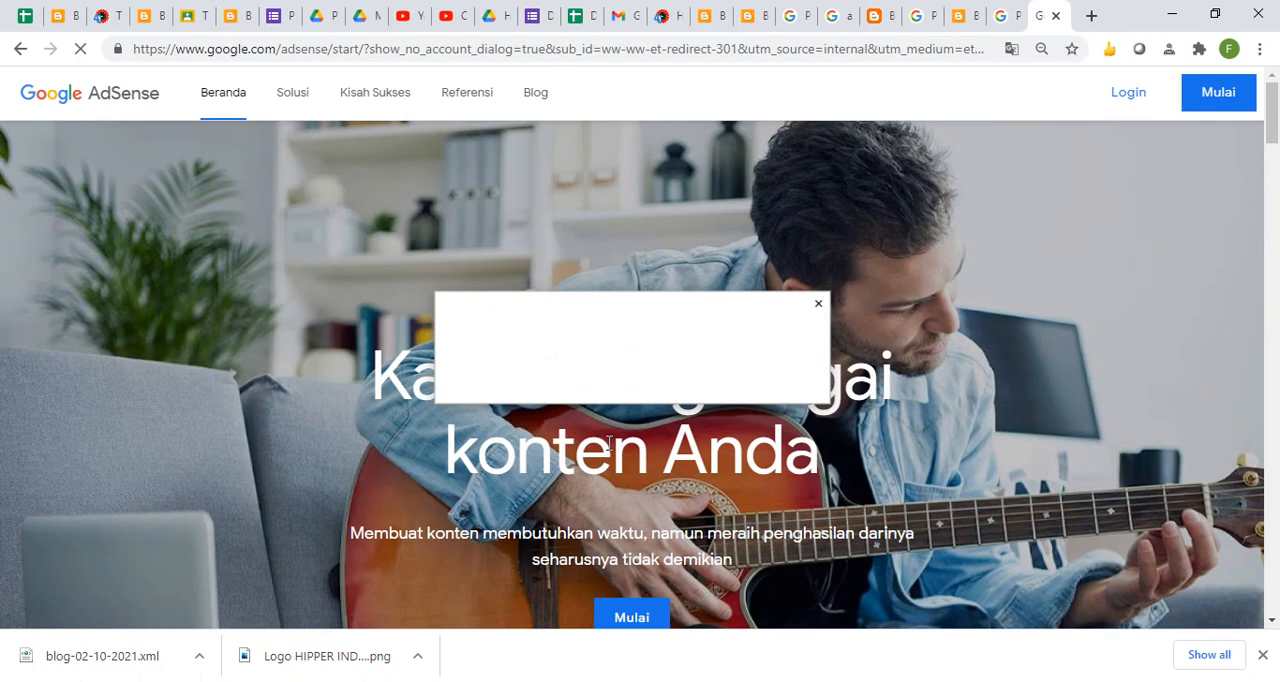
- Start an AdSense sign-up with tulisanrecehsekali.blogspot.com as the site URL and the suggested Gmail address as the contact e-mail
click(670, 357)
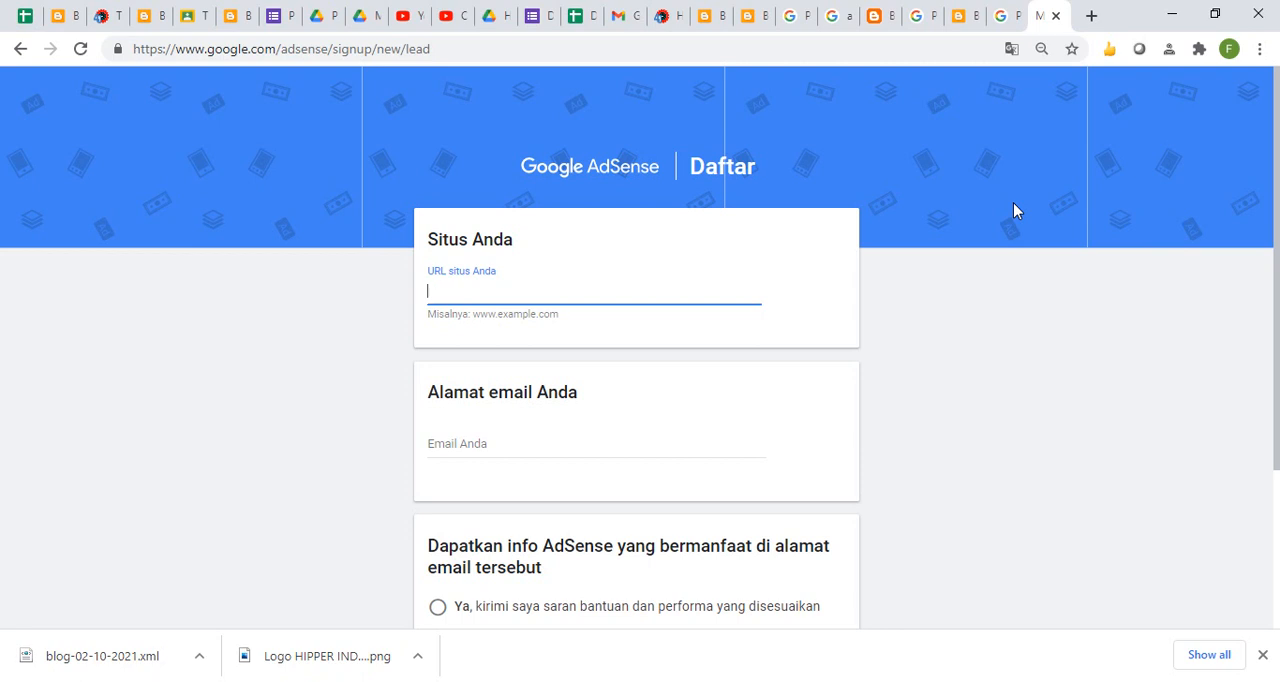
text(https://tulisanrecehsekali.blogspot.com/)
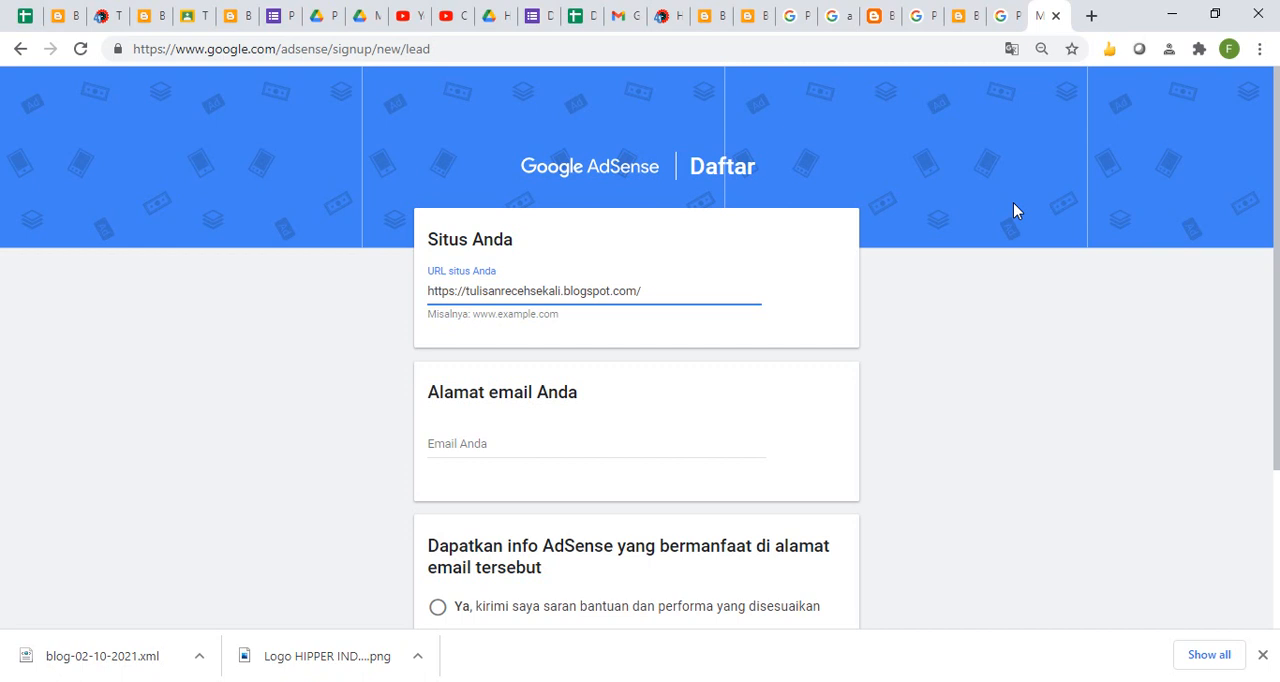
key(shift+Home)
key(BackSpace)
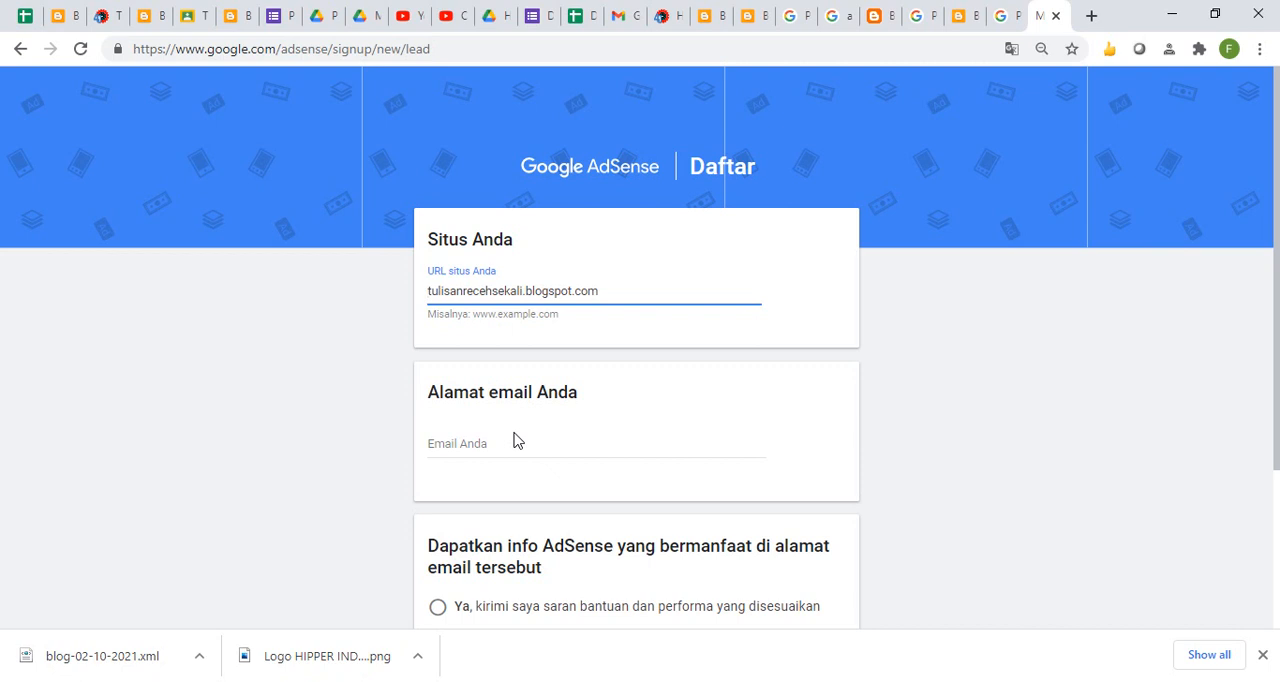
click(471, 444)
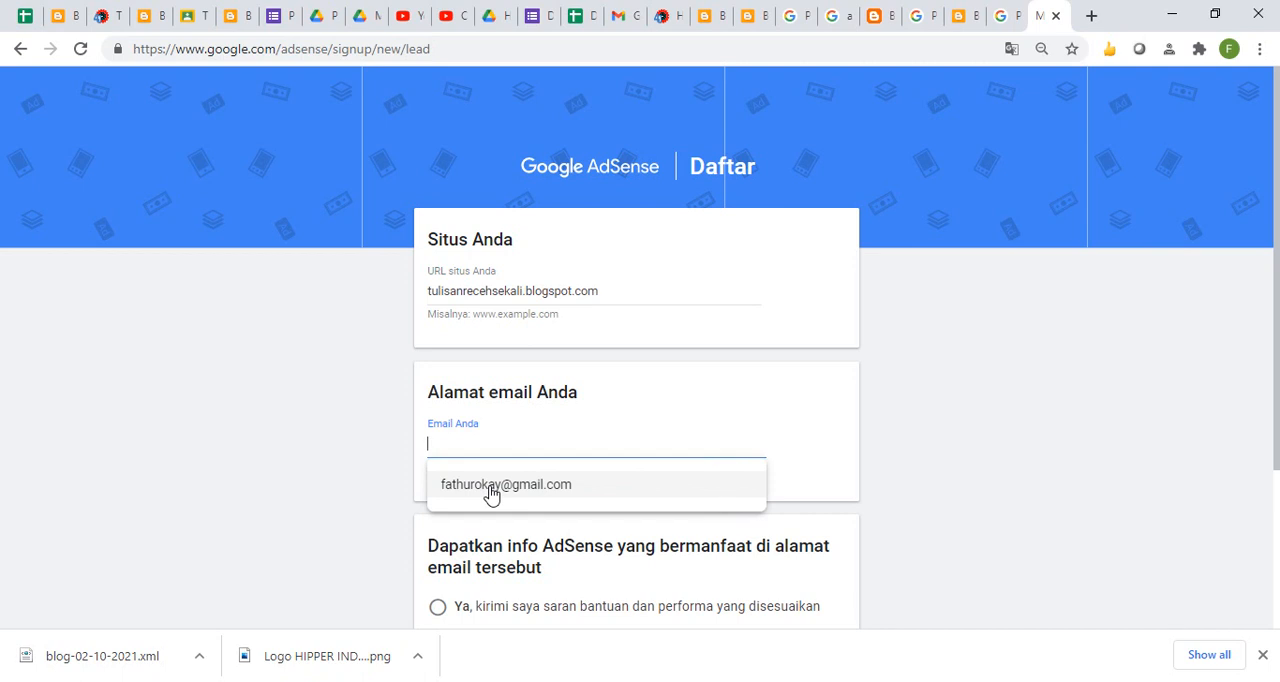
click(491, 485)
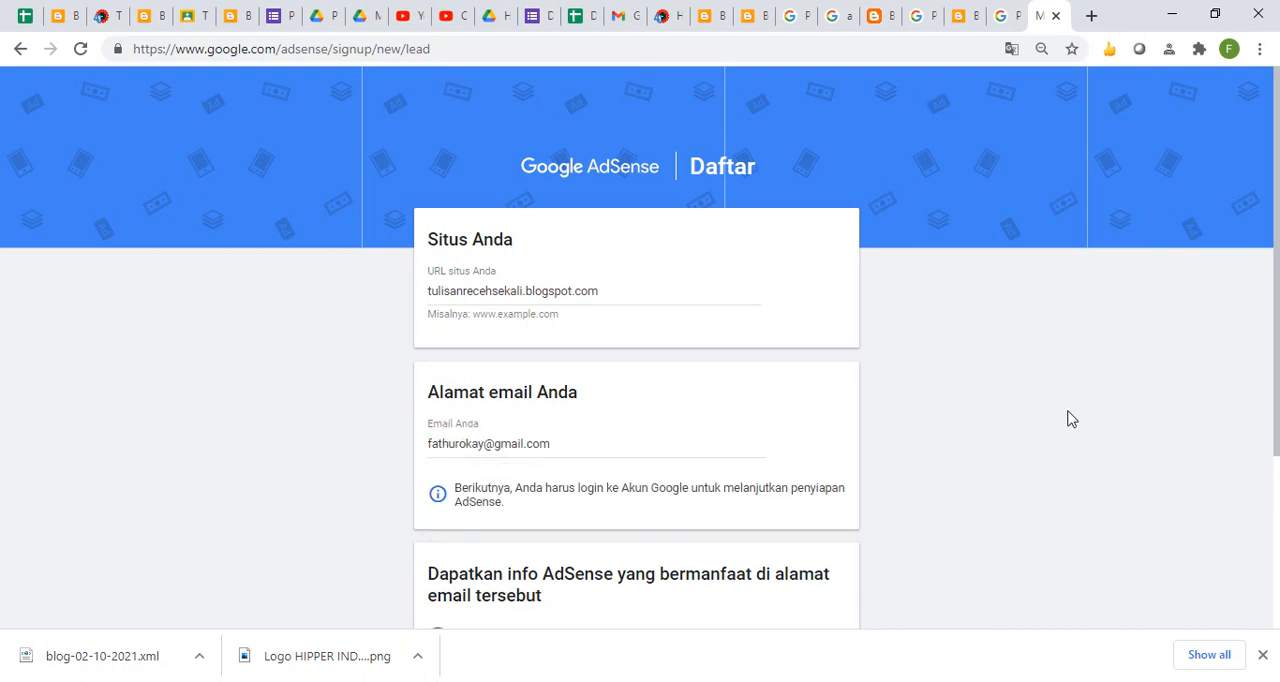
- Choose Ya for customised help and performance suggestions, save the sign-up form and continue in Blogger
drag(1277, 388, 1277, 550)
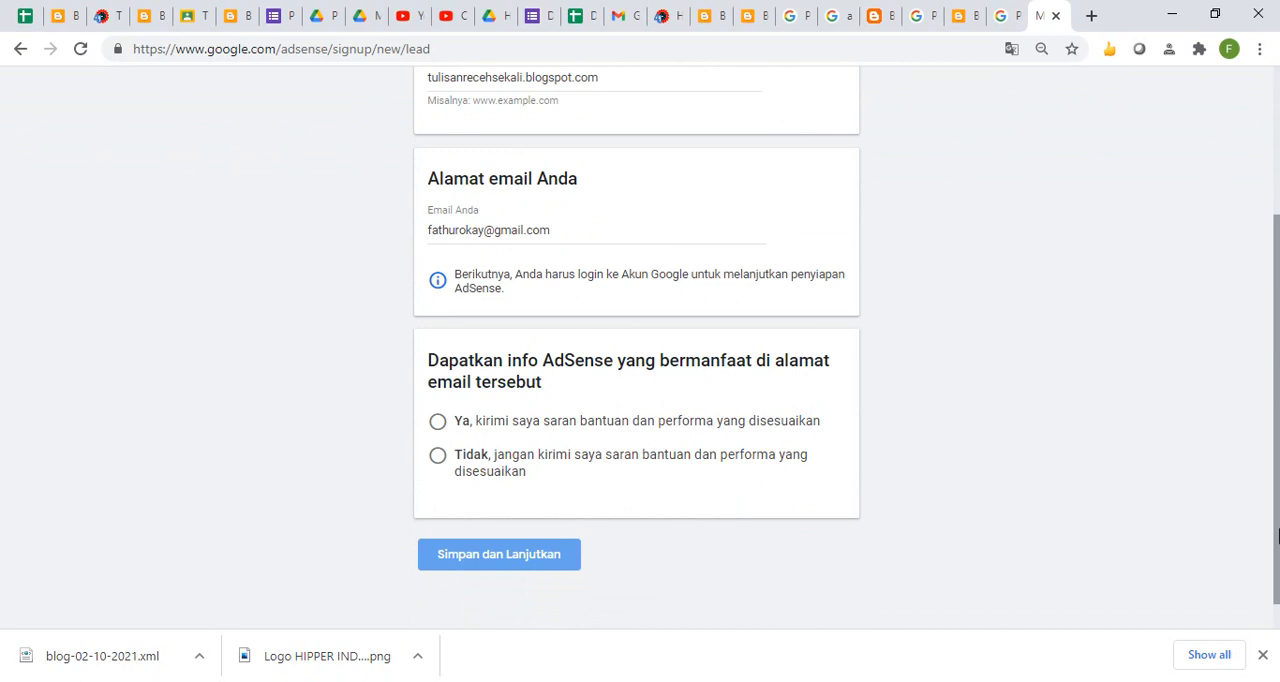
click(439, 421)
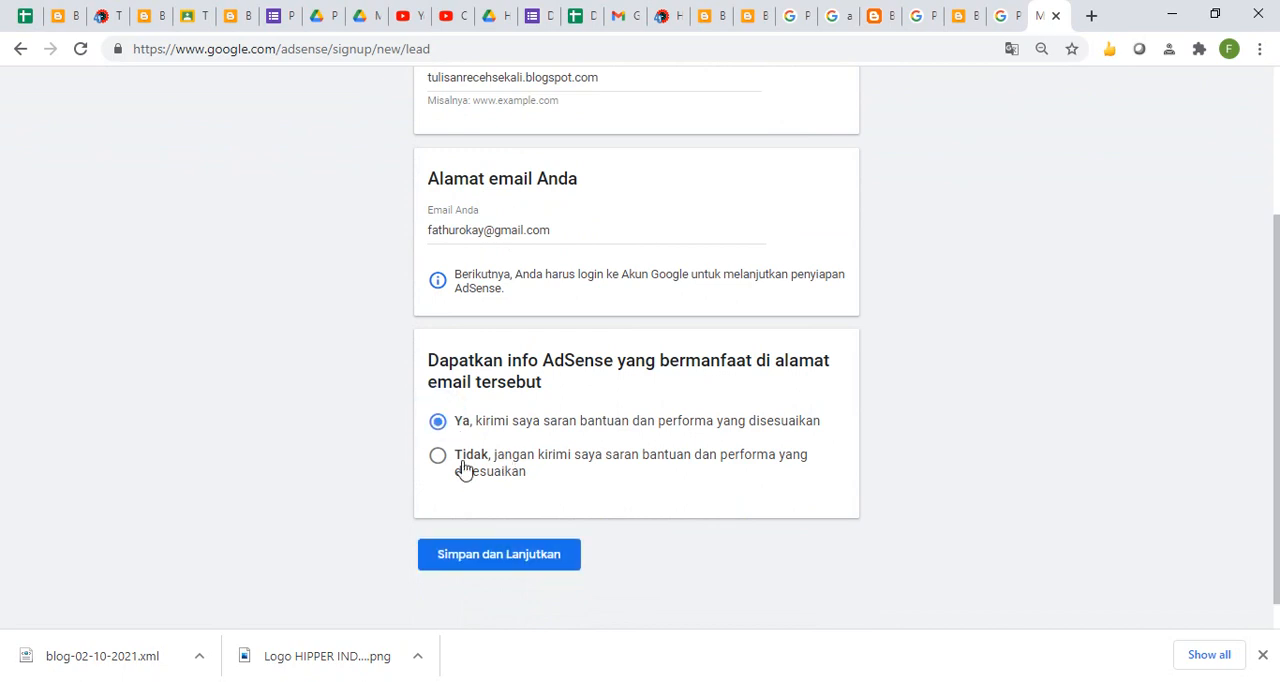
click(525, 556)
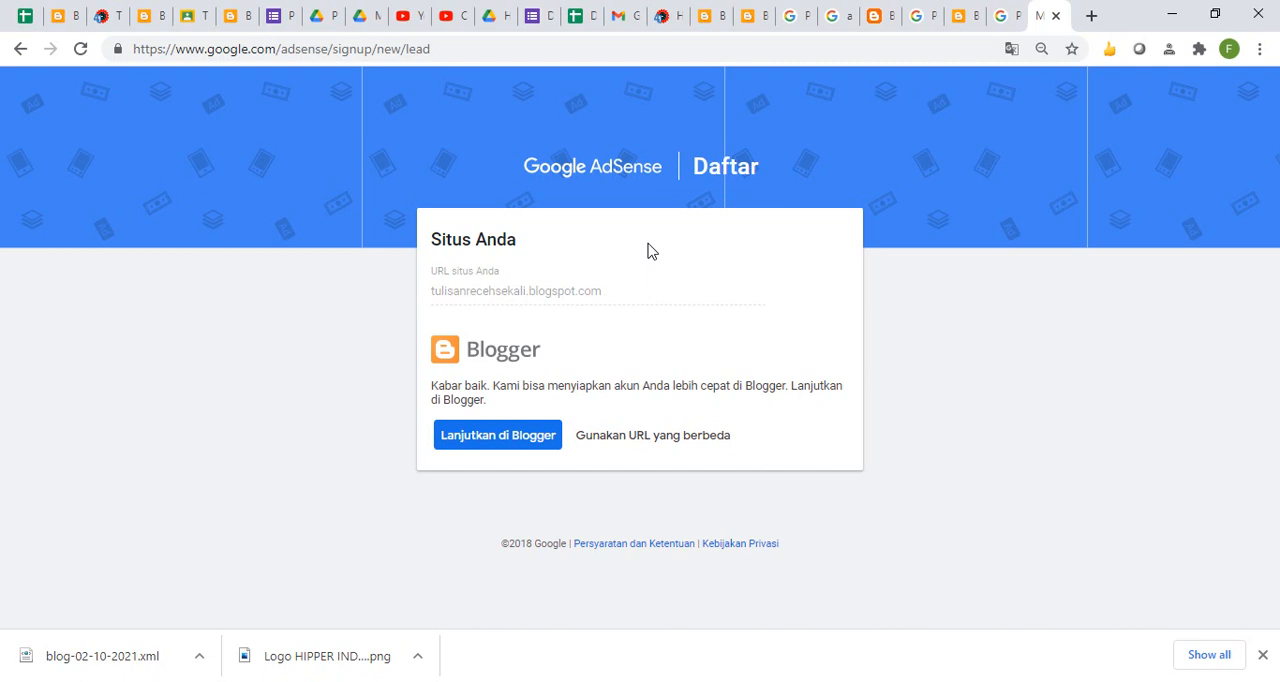
click(499, 434)
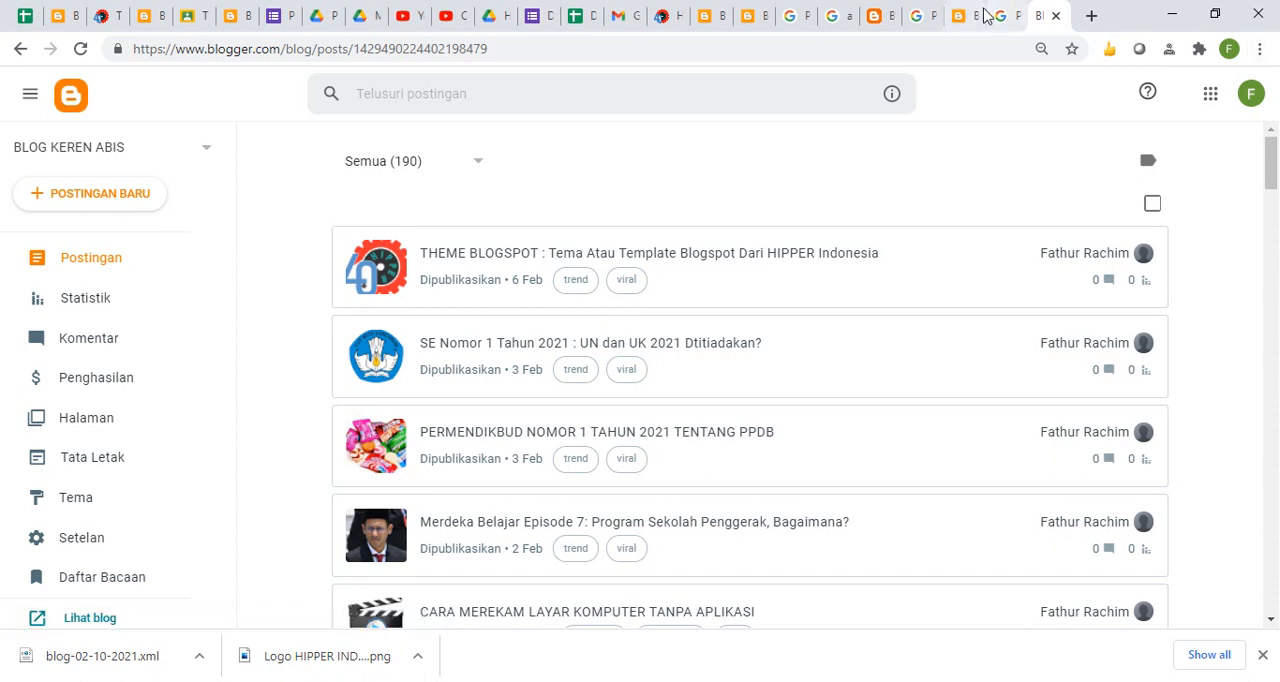
- Switch to the AdSense help article and log in there with the hipper.or.id account, submitting its account password
click(1004, 18)
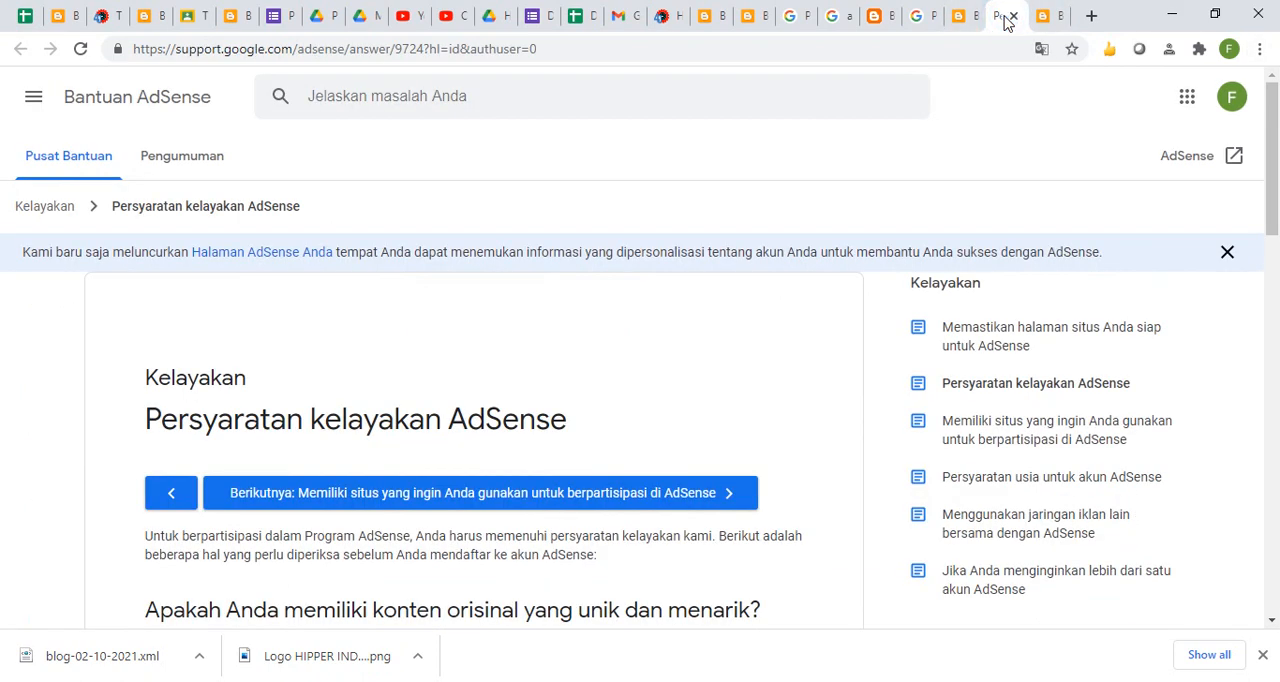
click(1232, 100)
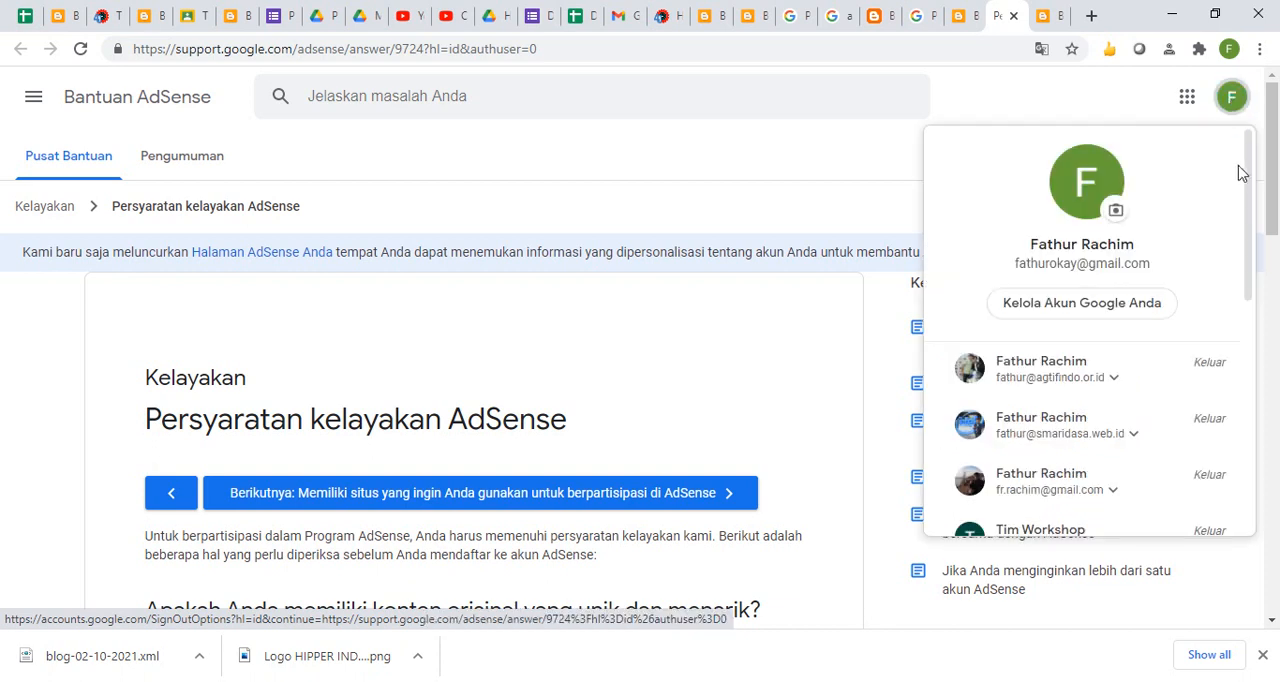
drag(1245, 180, 1240, 491)
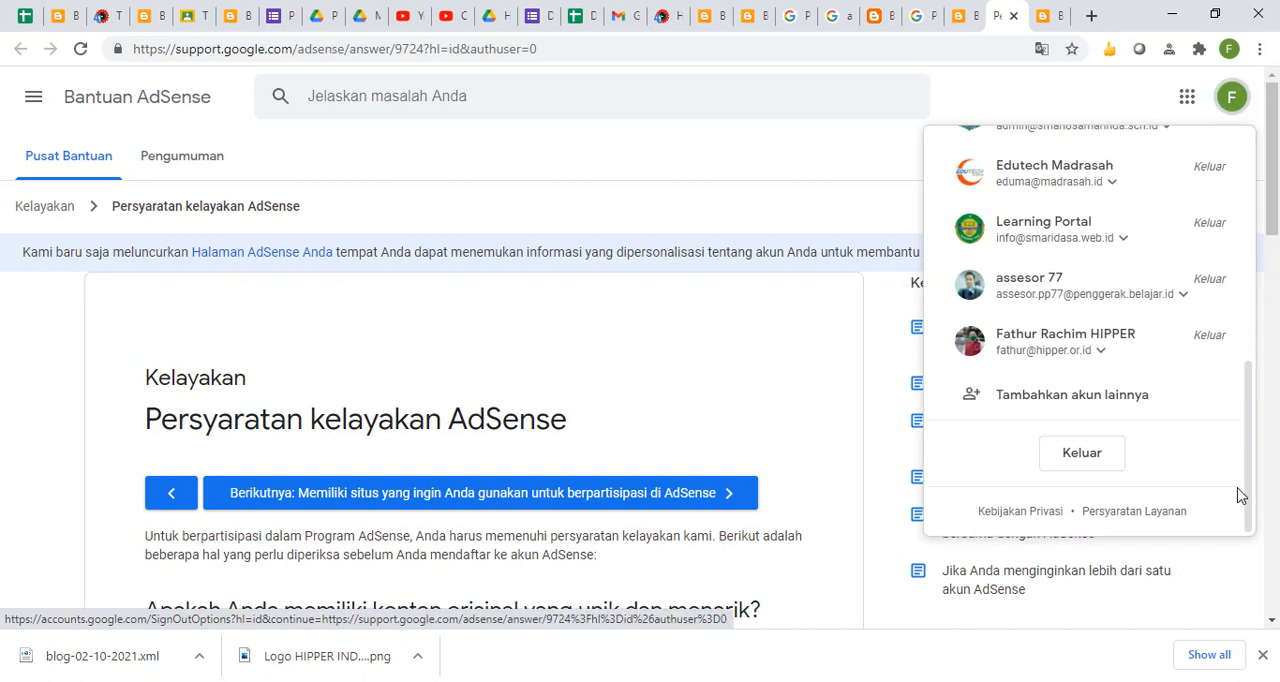
click(1022, 341)
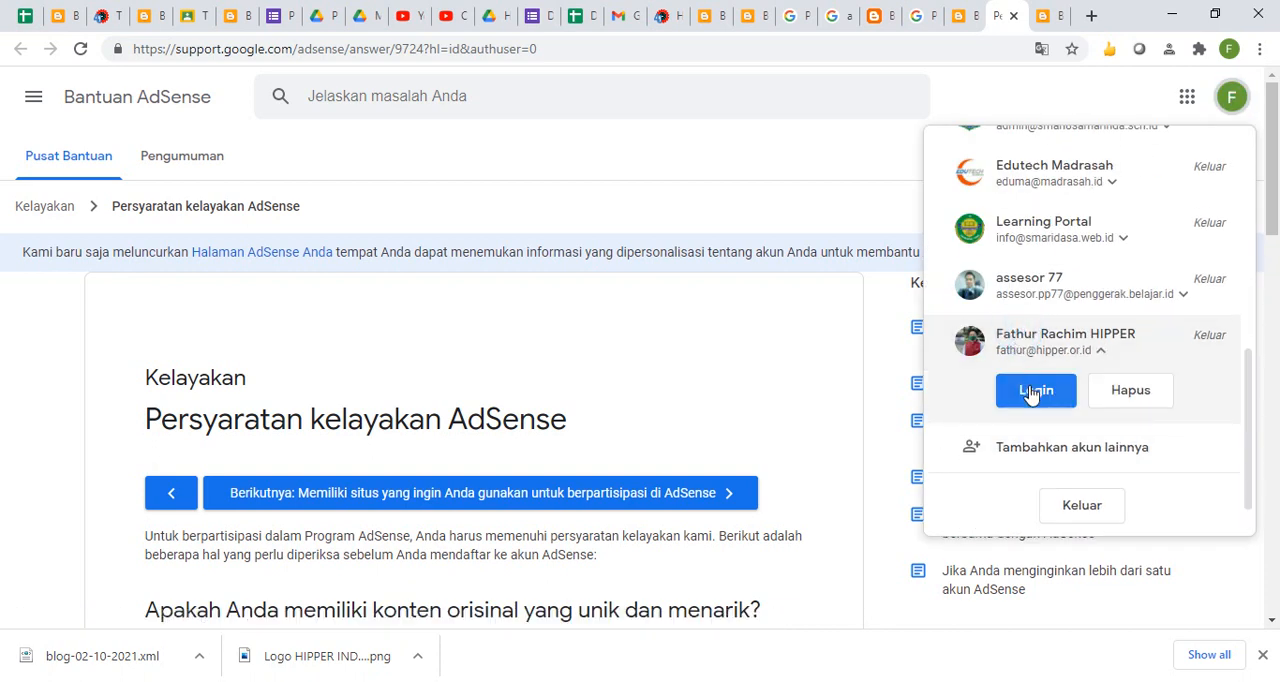
click(1033, 391)
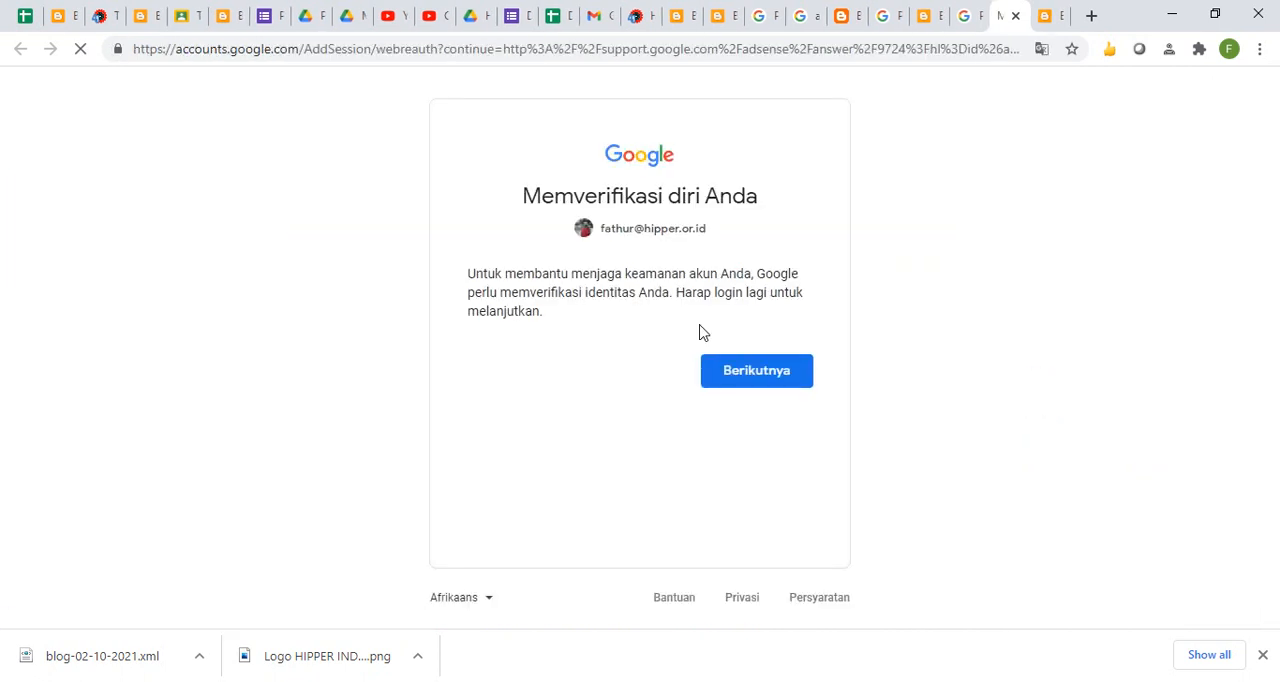
click(722, 372)
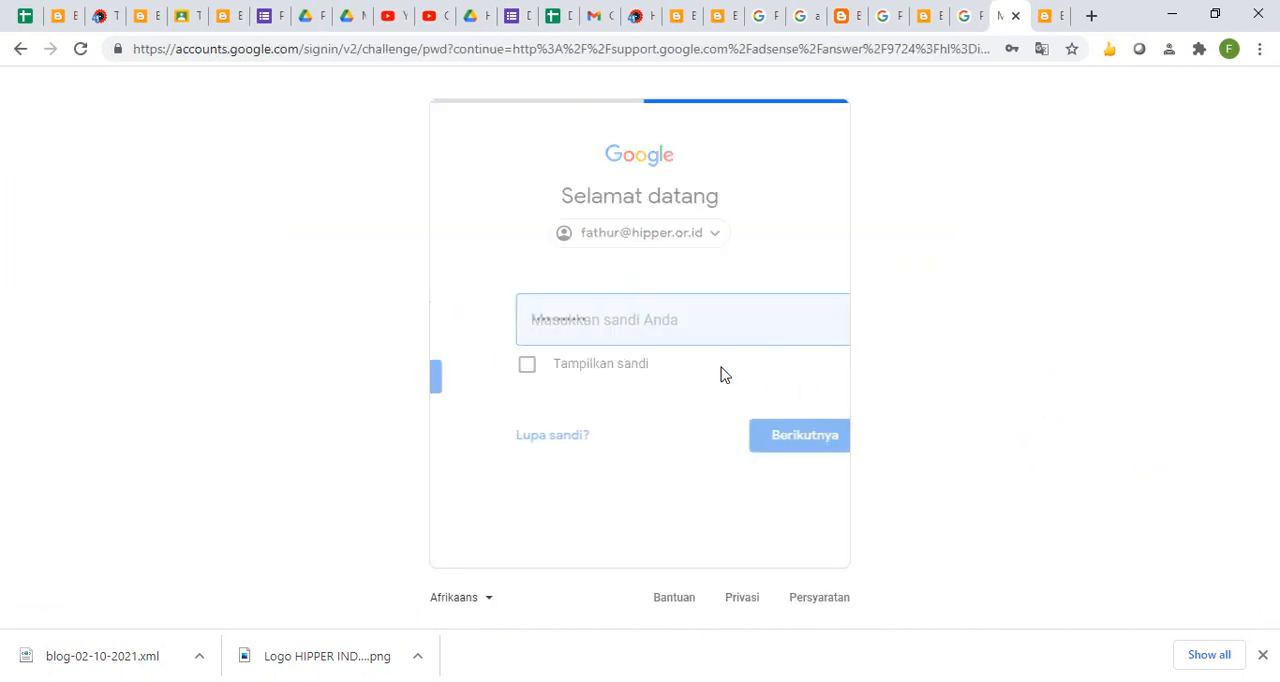
click(732, 437)
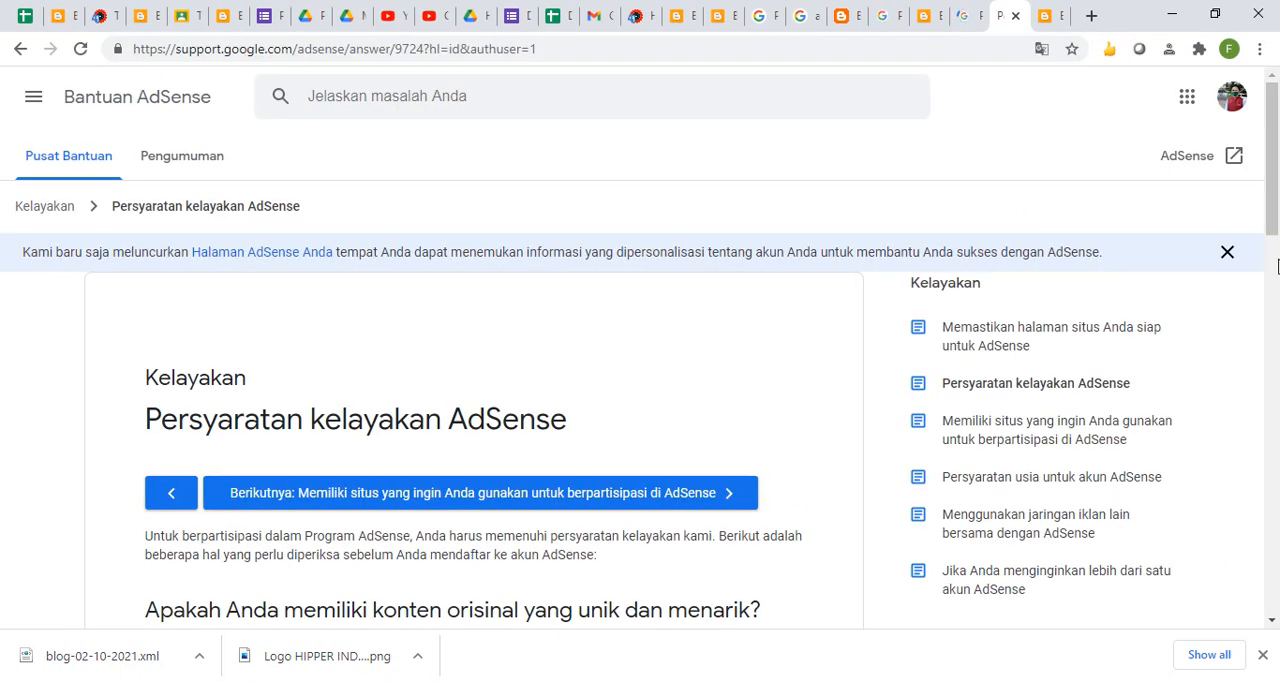
- Open AdSense from the help article and try to switch its identity verification to the hipper.or.id account
mouse_move(1274, 168)
mouse_down()
mouse_move(1276, 326)
mouse_move(1276, 160)
mouse_up()
click(1232, 96)
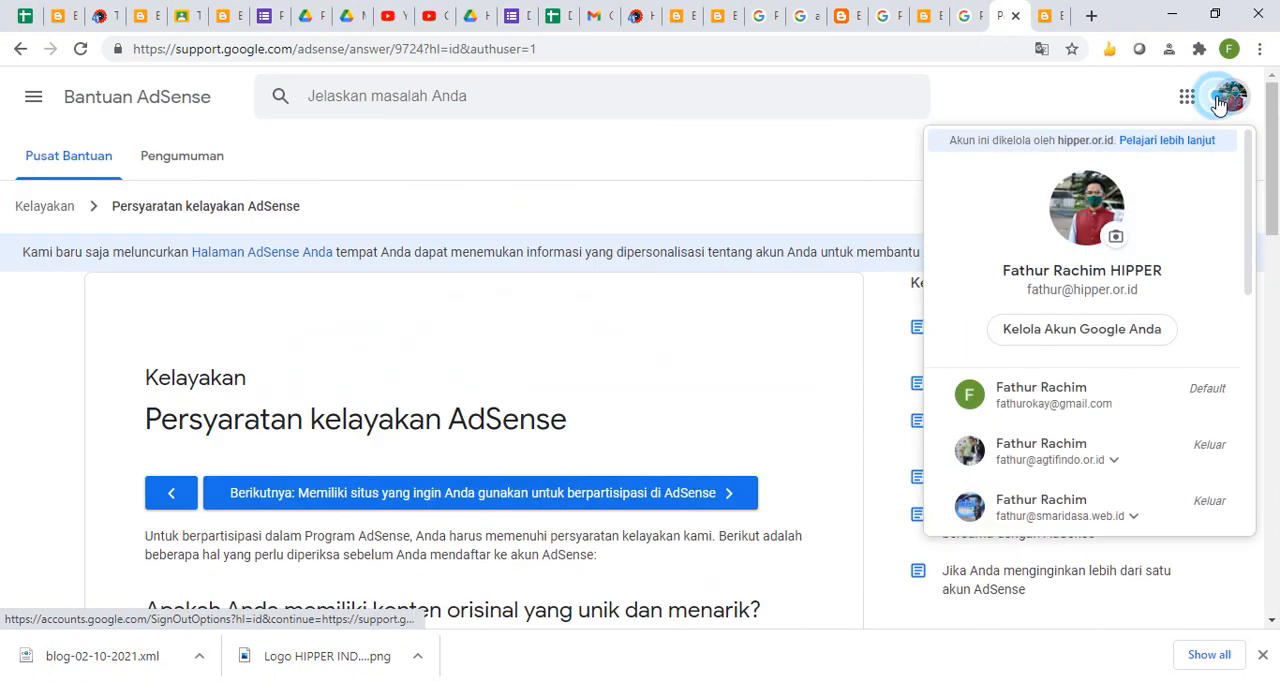
click(971, 71)
click(1236, 164)
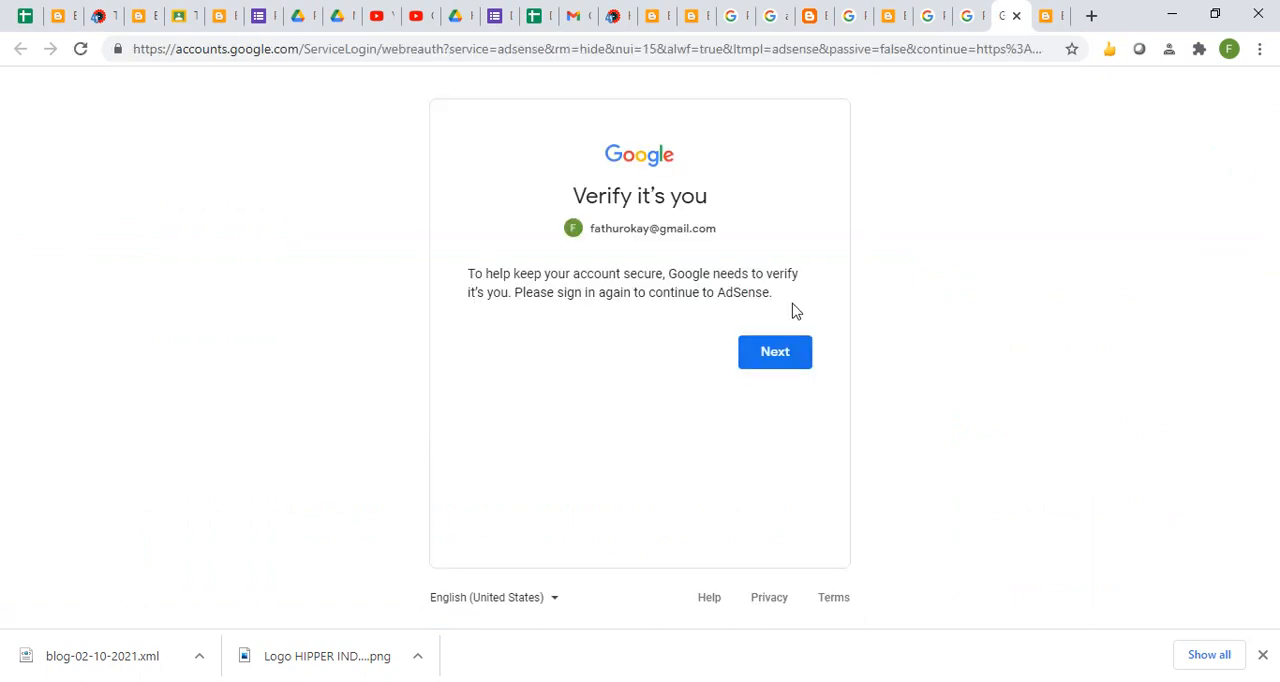
click(768, 352)
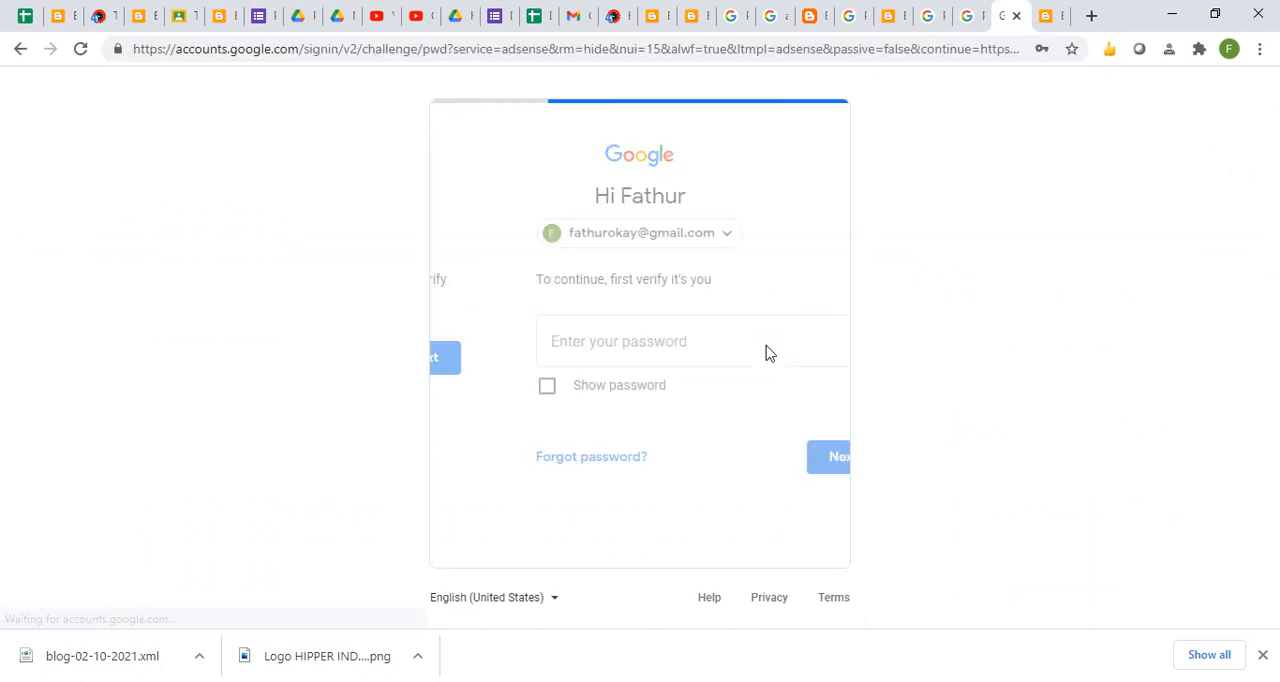
click(709, 240)
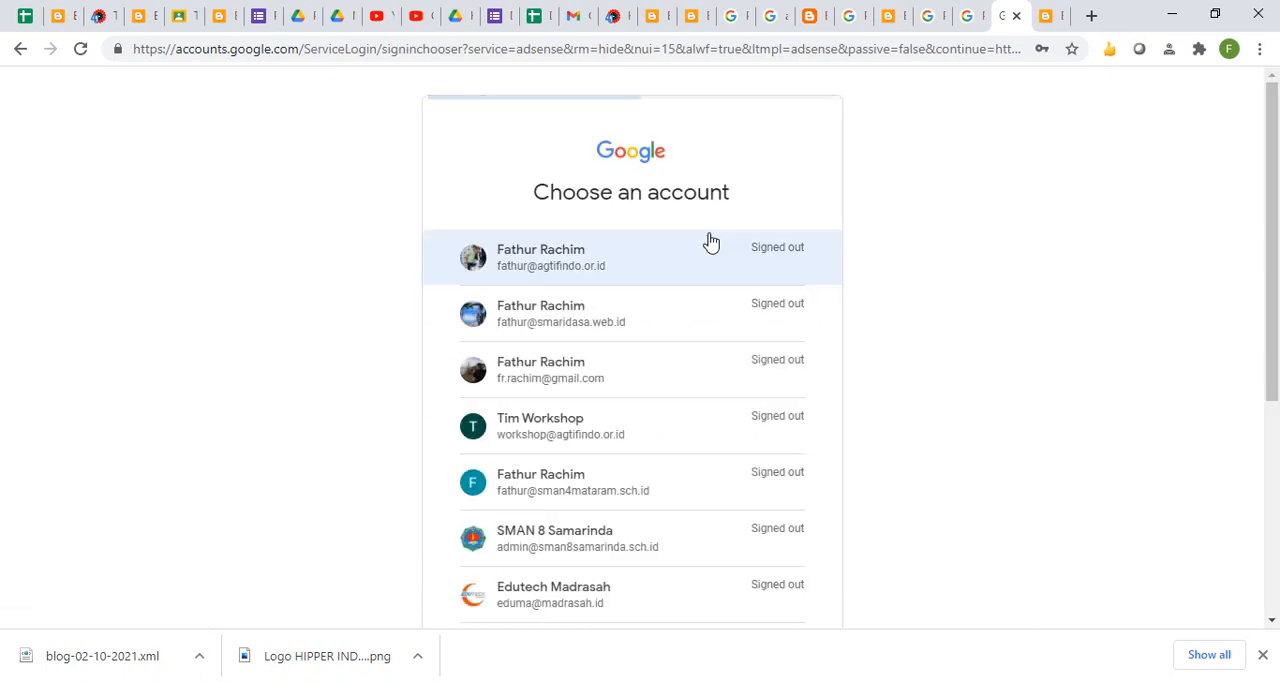
click(1271, 438)
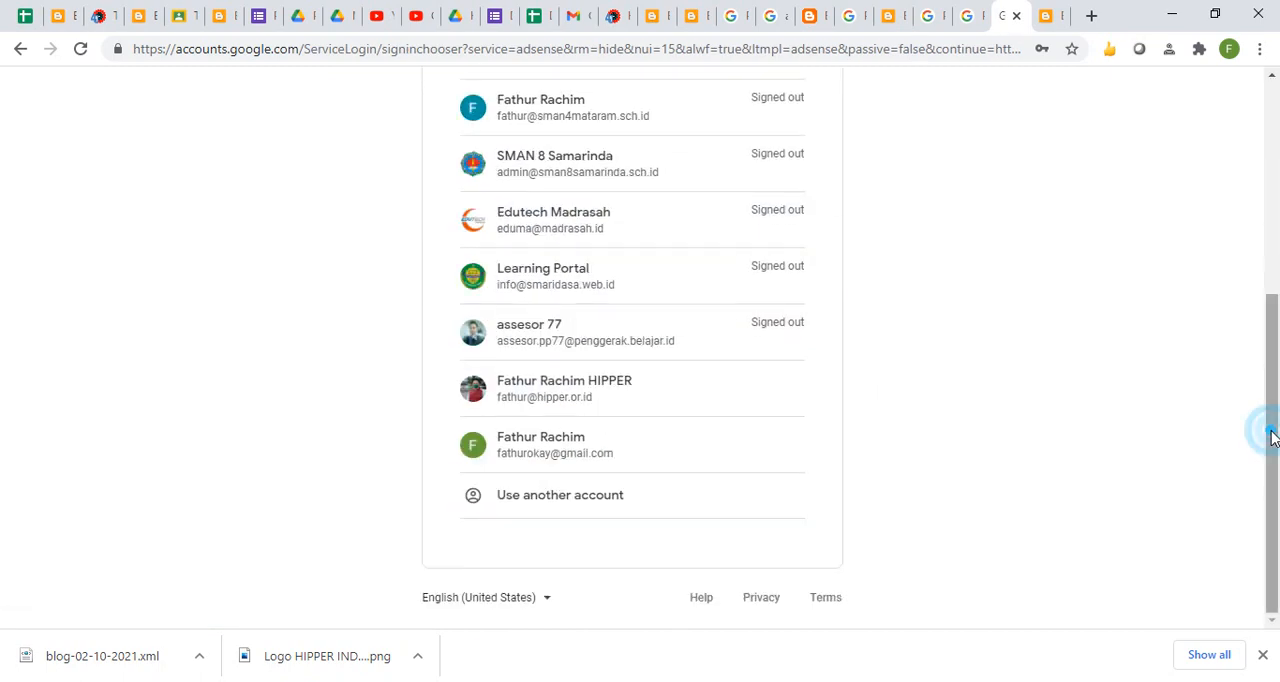
click(588, 401)
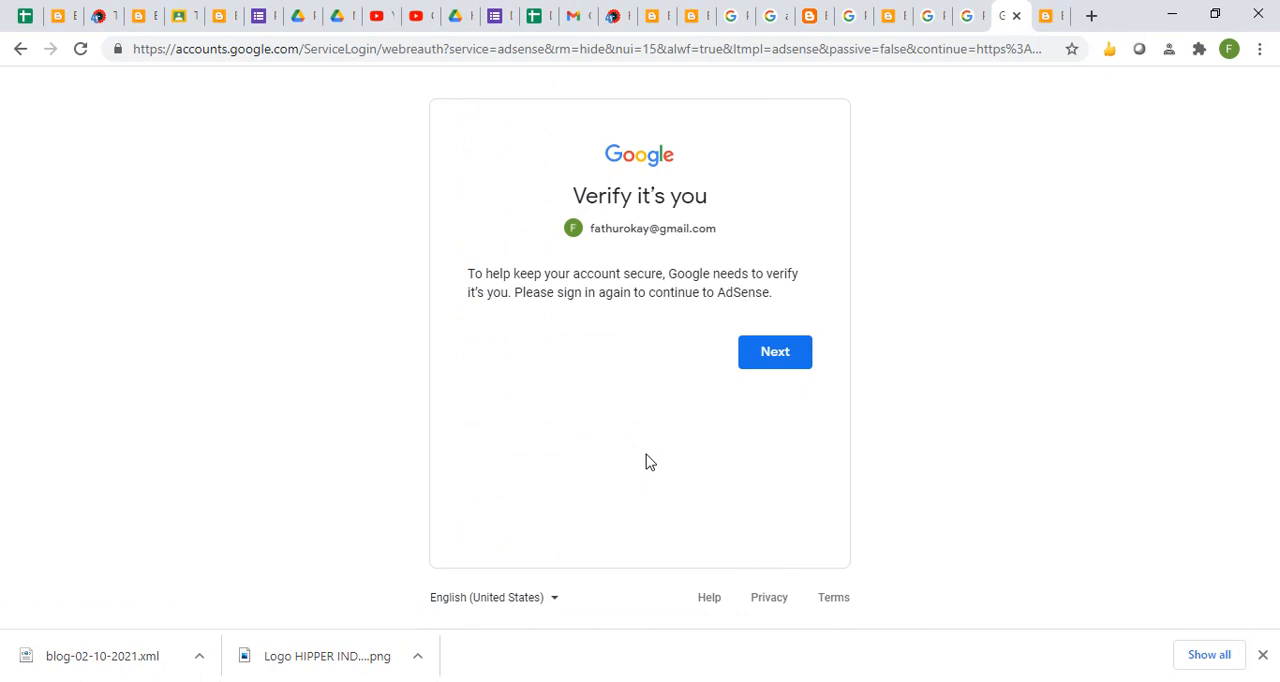
- Continue the verification, reopen the account chooser and select the Gmail account
click(749, 358)
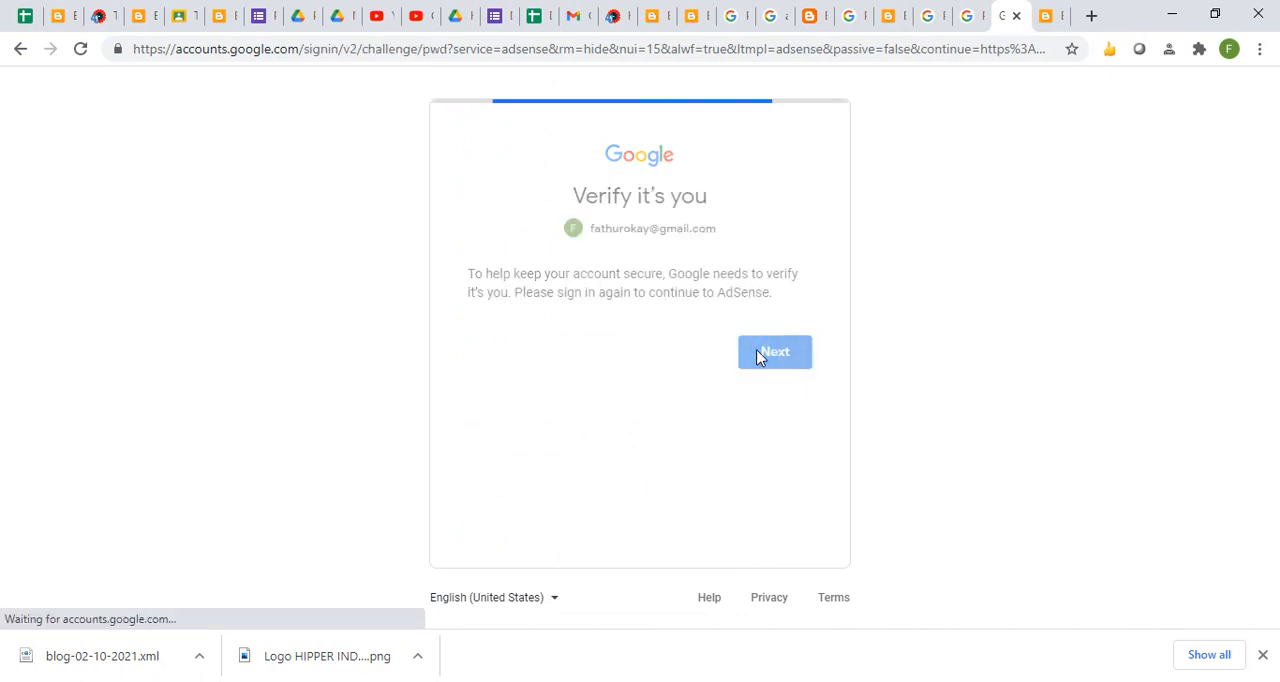
click(711, 241)
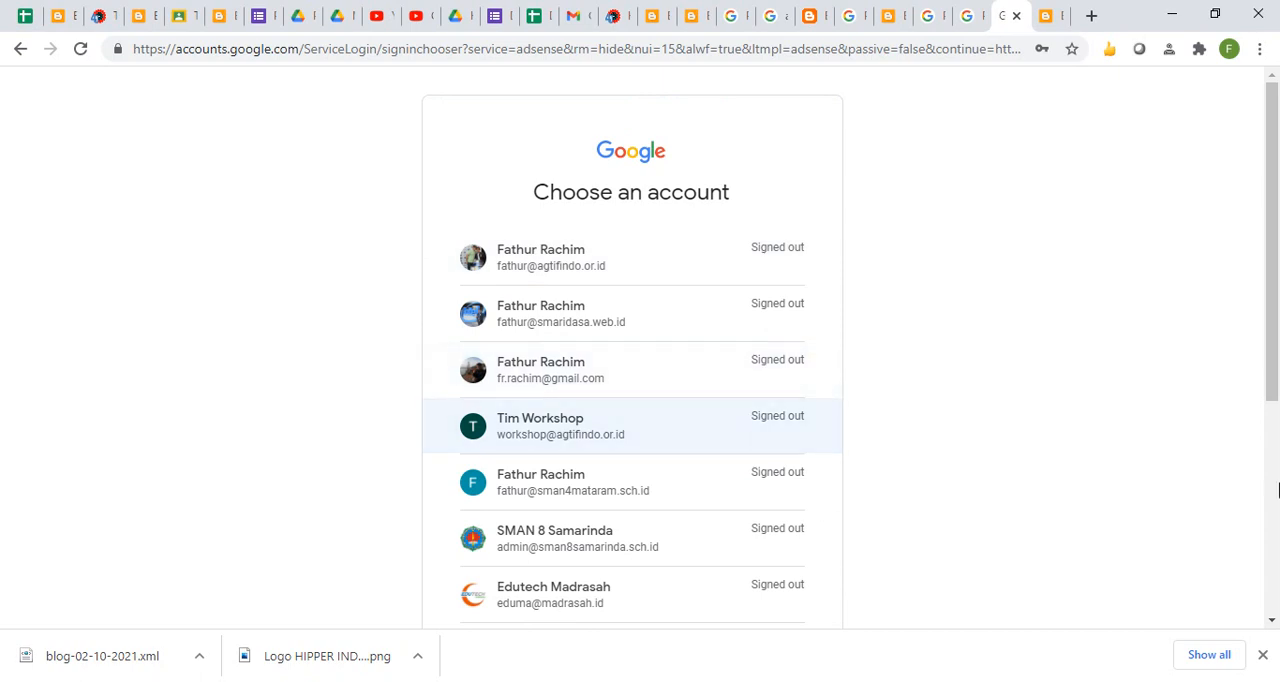
click(1273, 485)
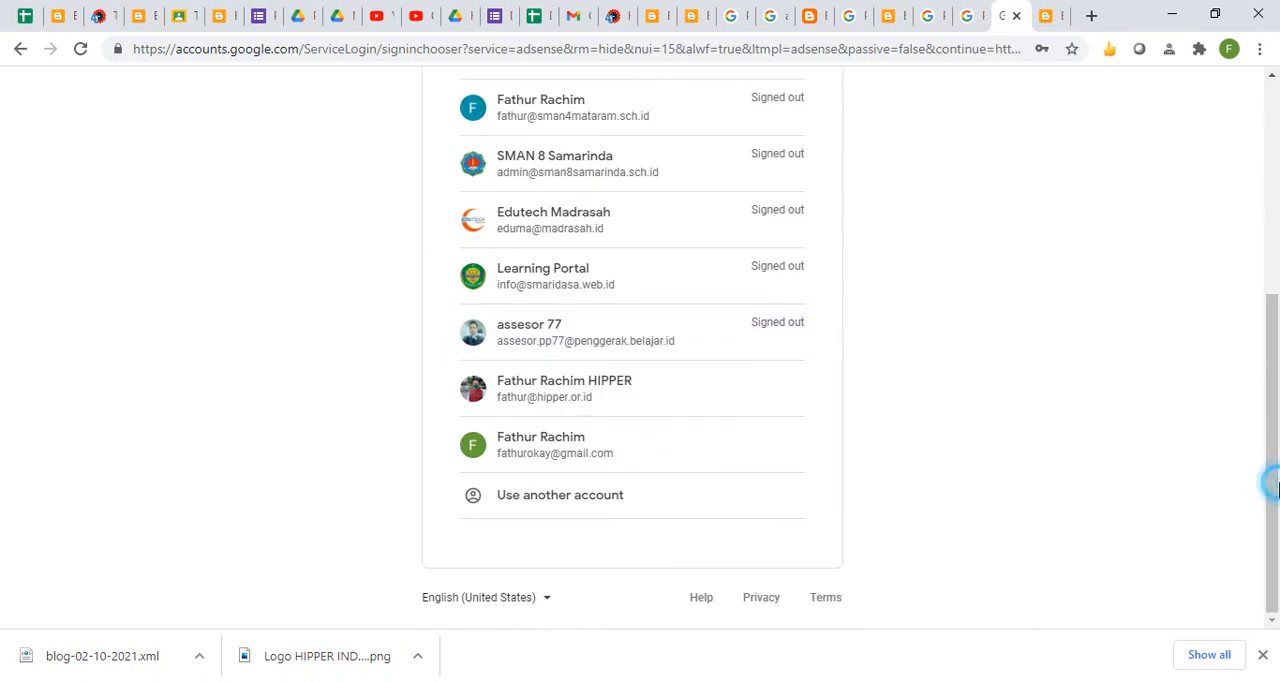
click(574, 449)
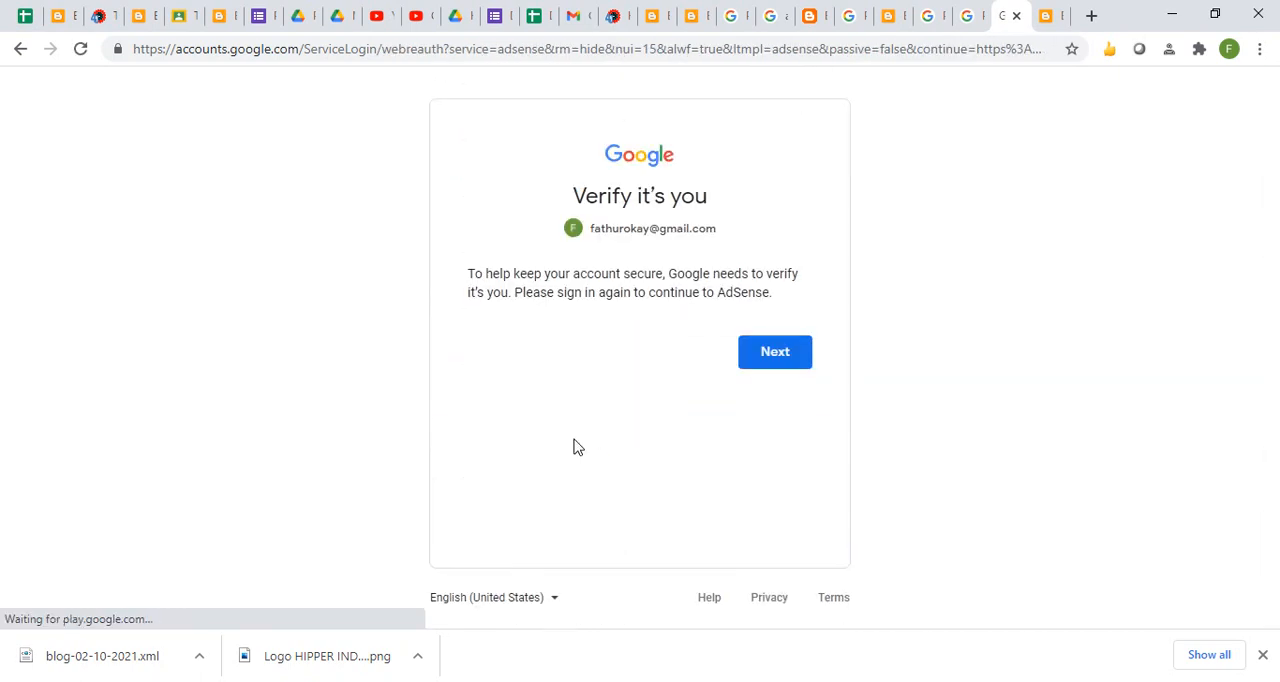
- Verify the Gmail account for AdSense by entering the account password, and save that password in the browser
click(775, 356)
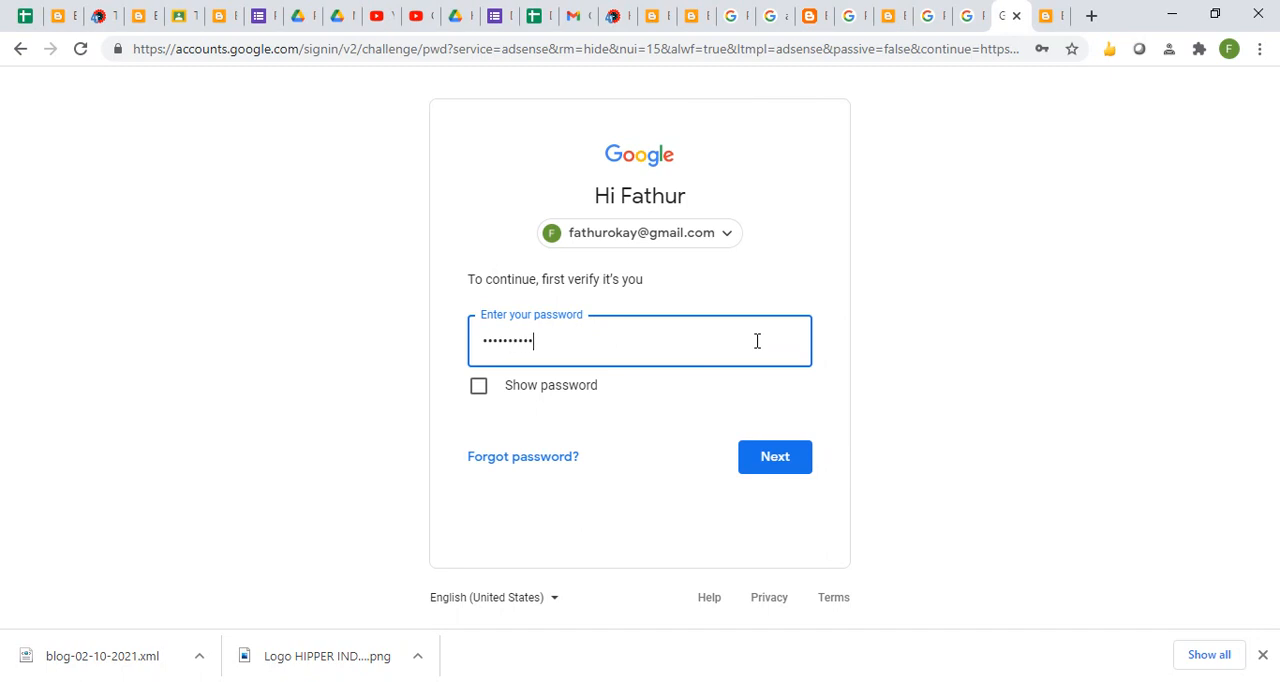
text(•)
key(Return)
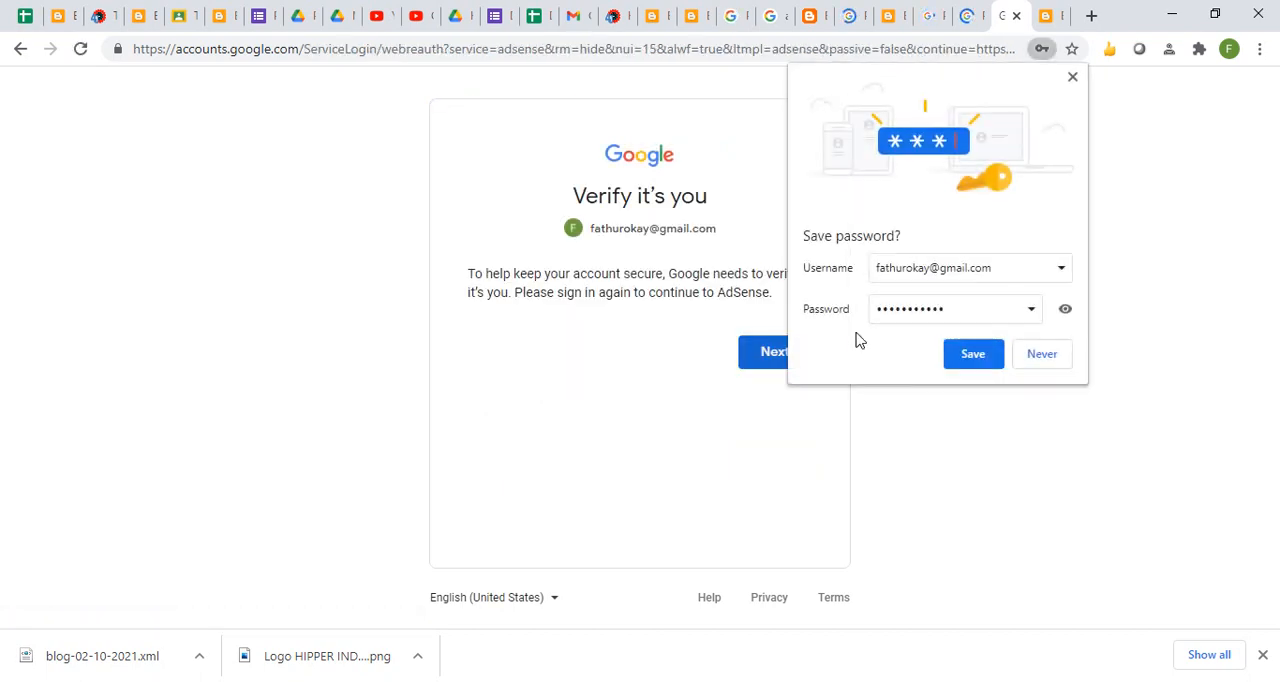
click(971, 354)
- Retry the AdSense identity verification for the Gmail account twice, submitting its saved account password each time
click(778, 350)
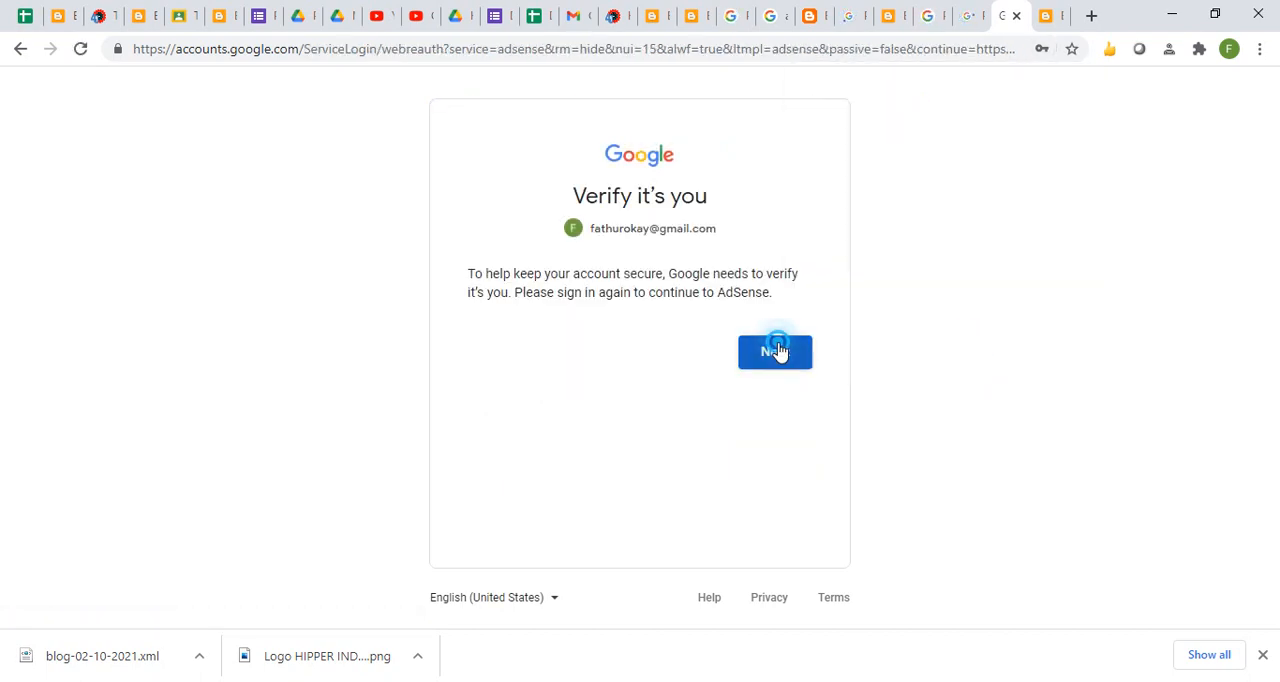
click(765, 452)
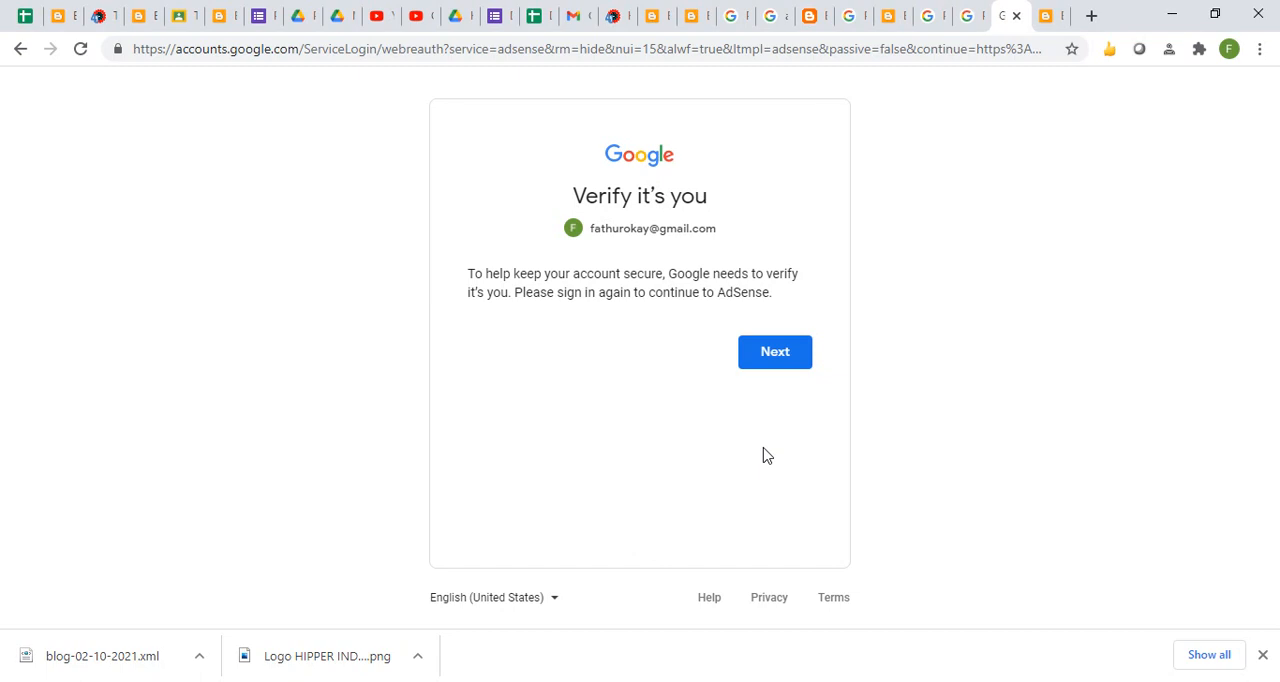
click(756, 361)
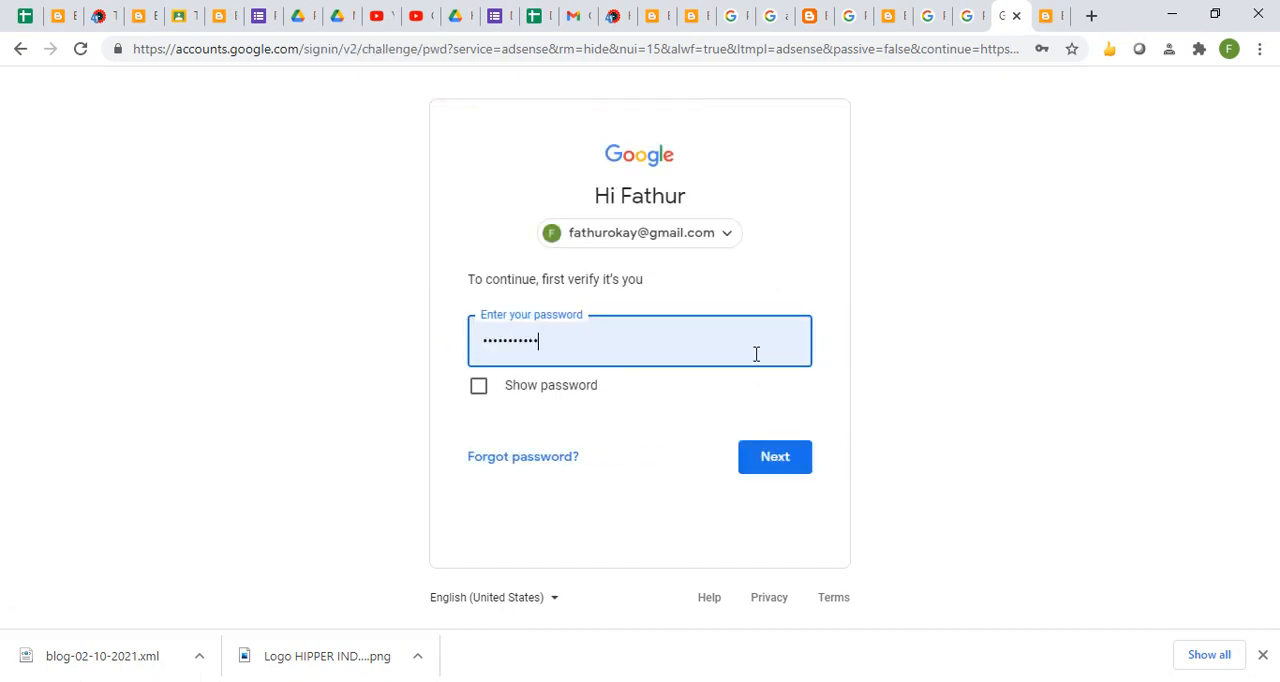
click(771, 457)
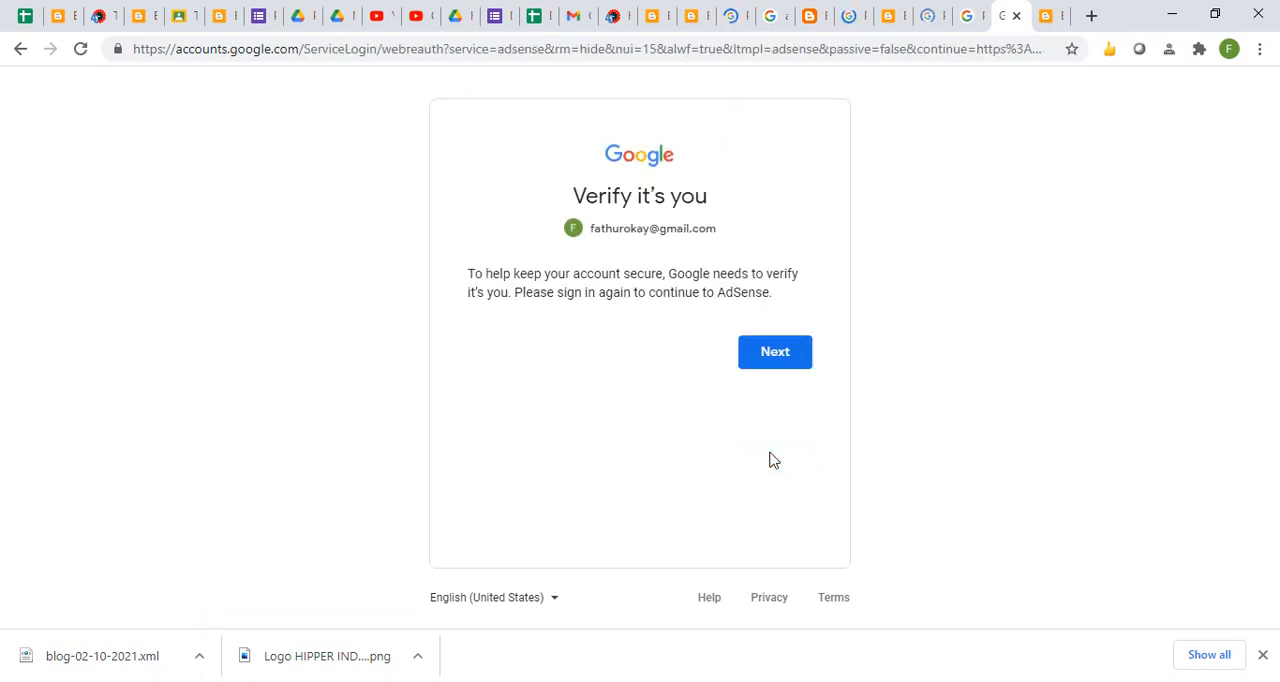
- Search the browser's address history for "adse" and open the Google AdSense home page from it
click(837, 49)
text(ad)
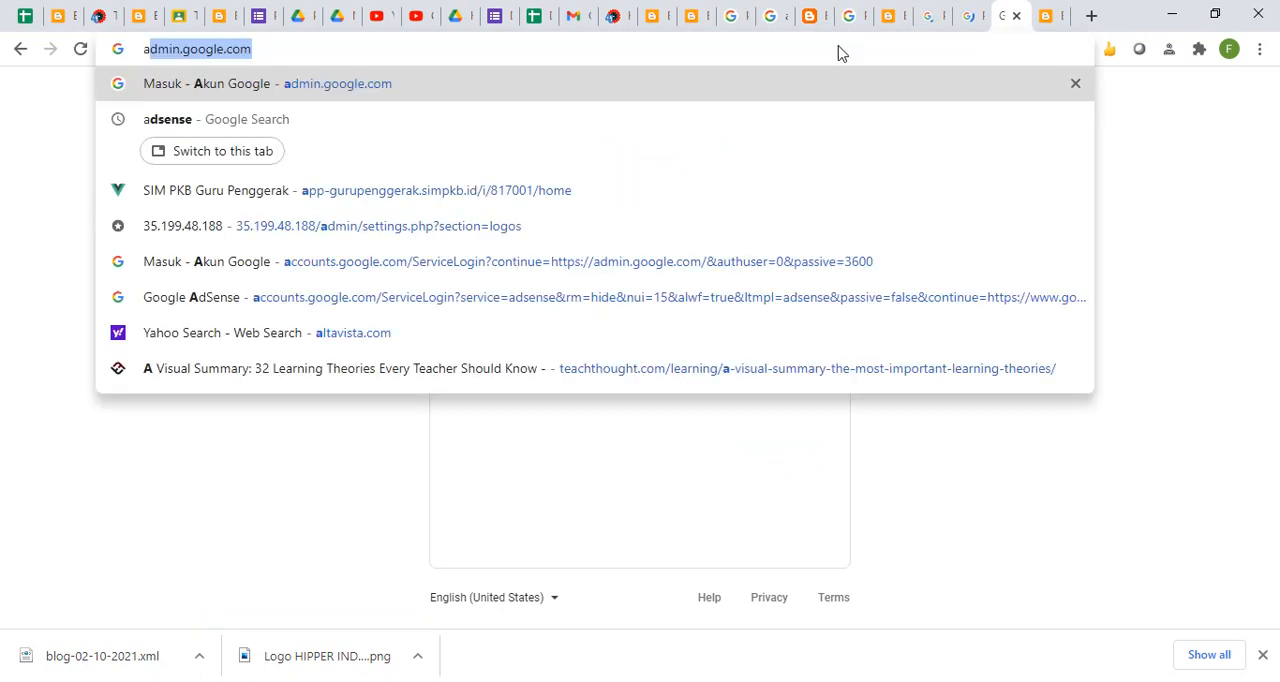
text(sense)
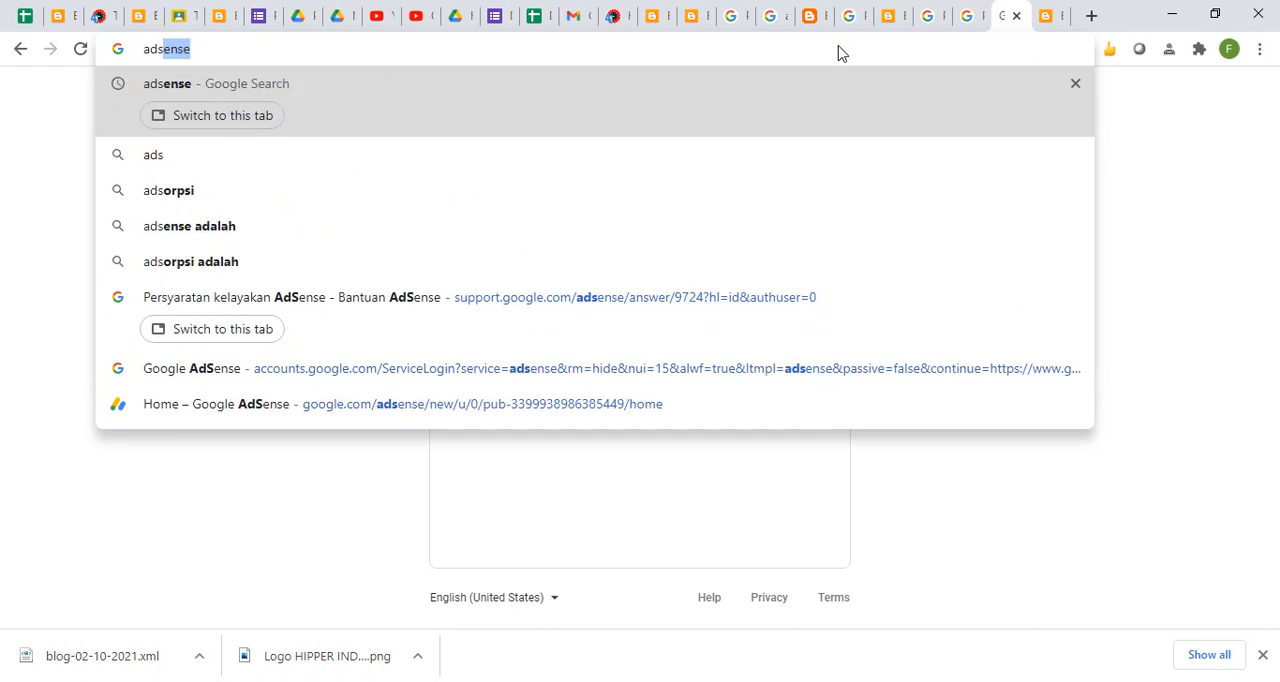
key(Down)
key(Down)
key(Down)
key(Down)
key(Down)
key(Down)
key(Down)
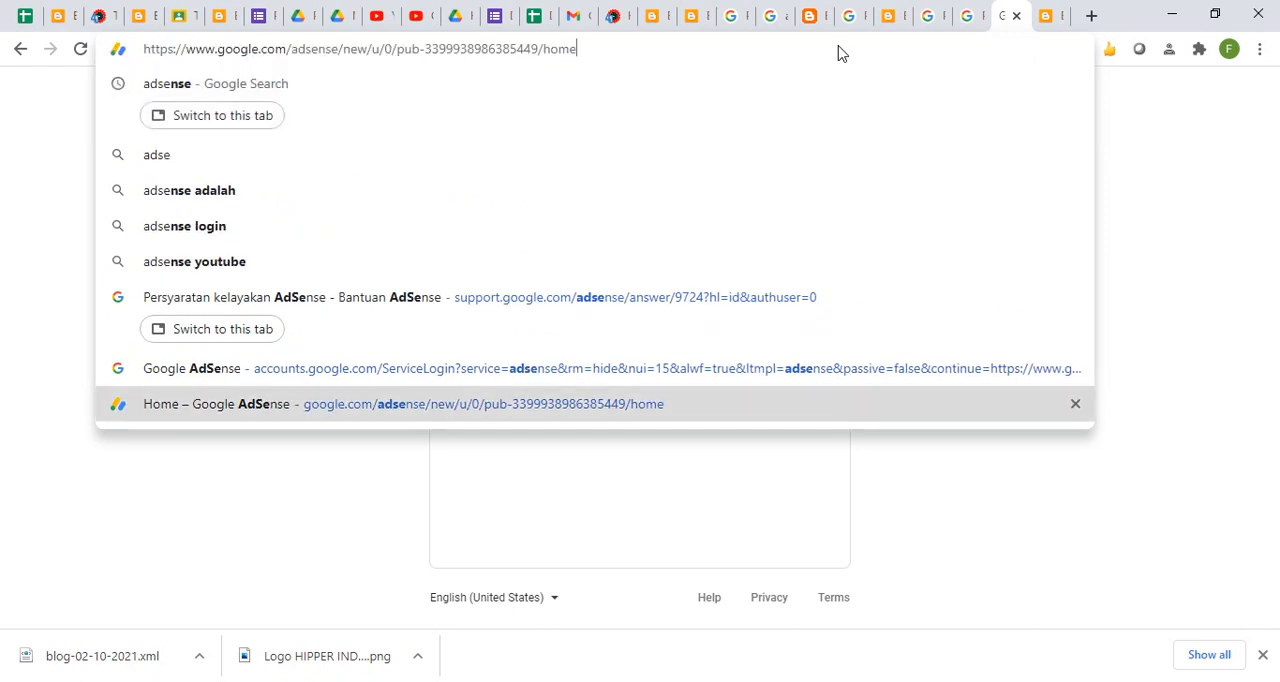
key(Return)
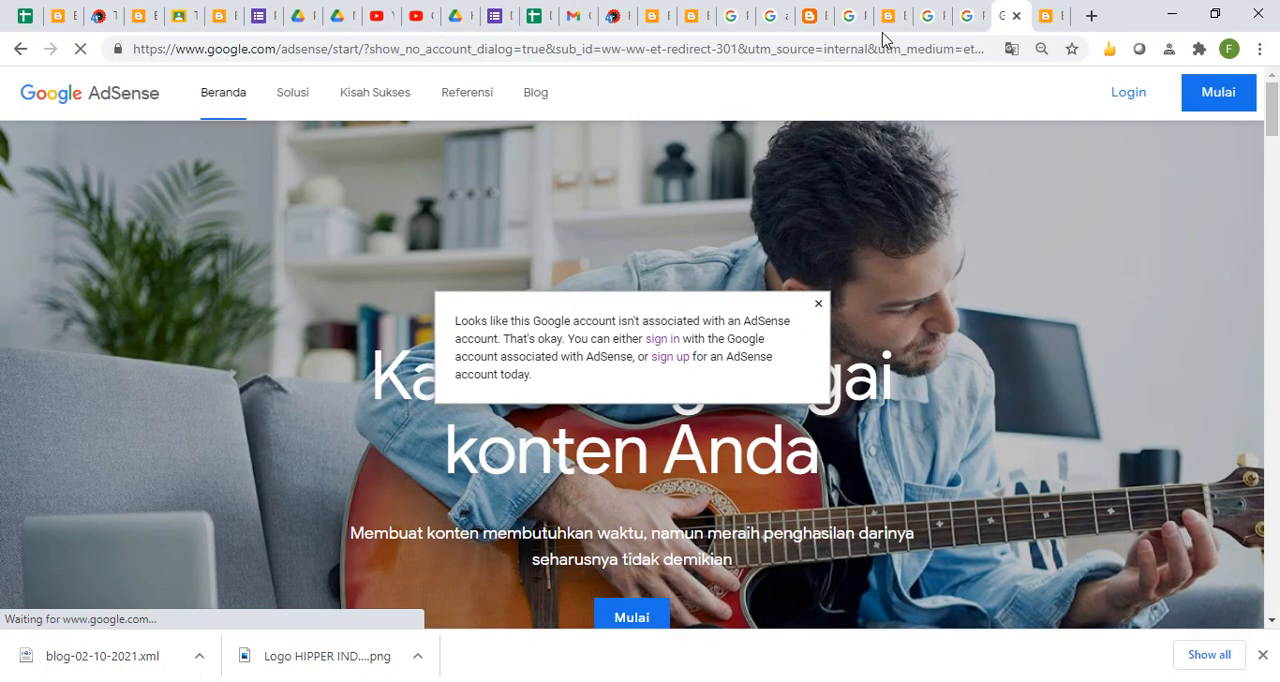
- Try to log in to AdSense with the Gmail account used for the blog, and reopen the account chooser
click(1145, 104)
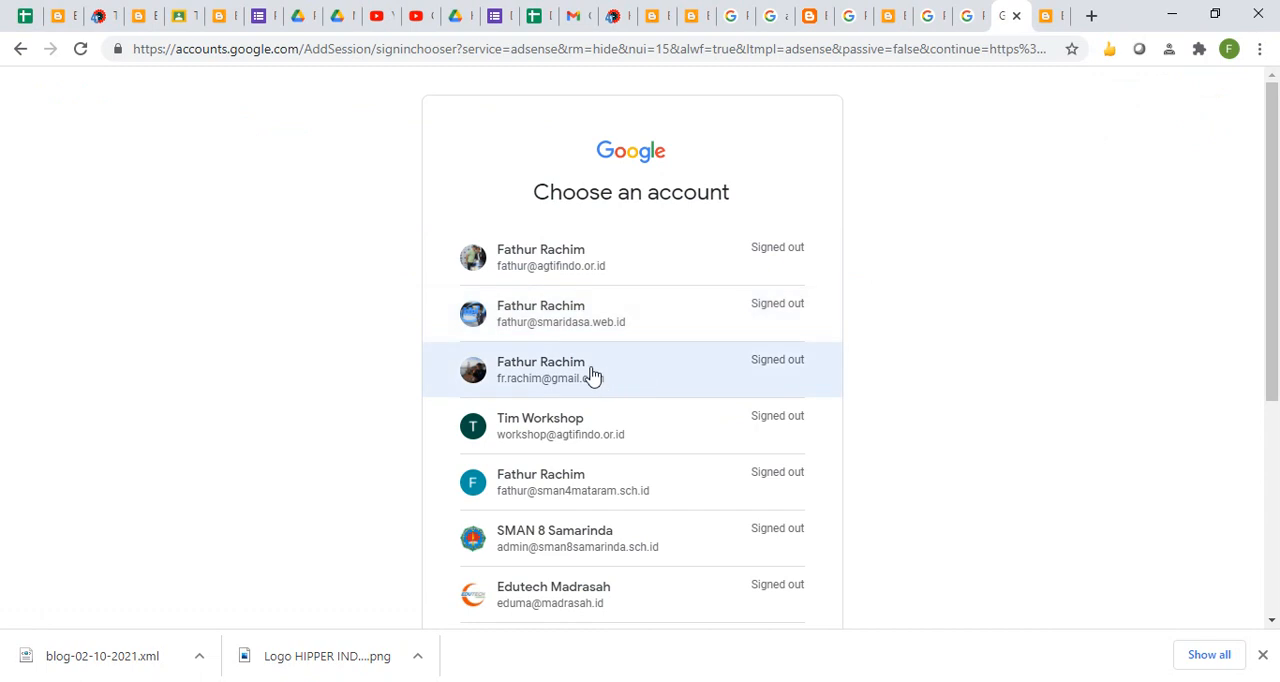
drag(1271, 323, 1275, 560)
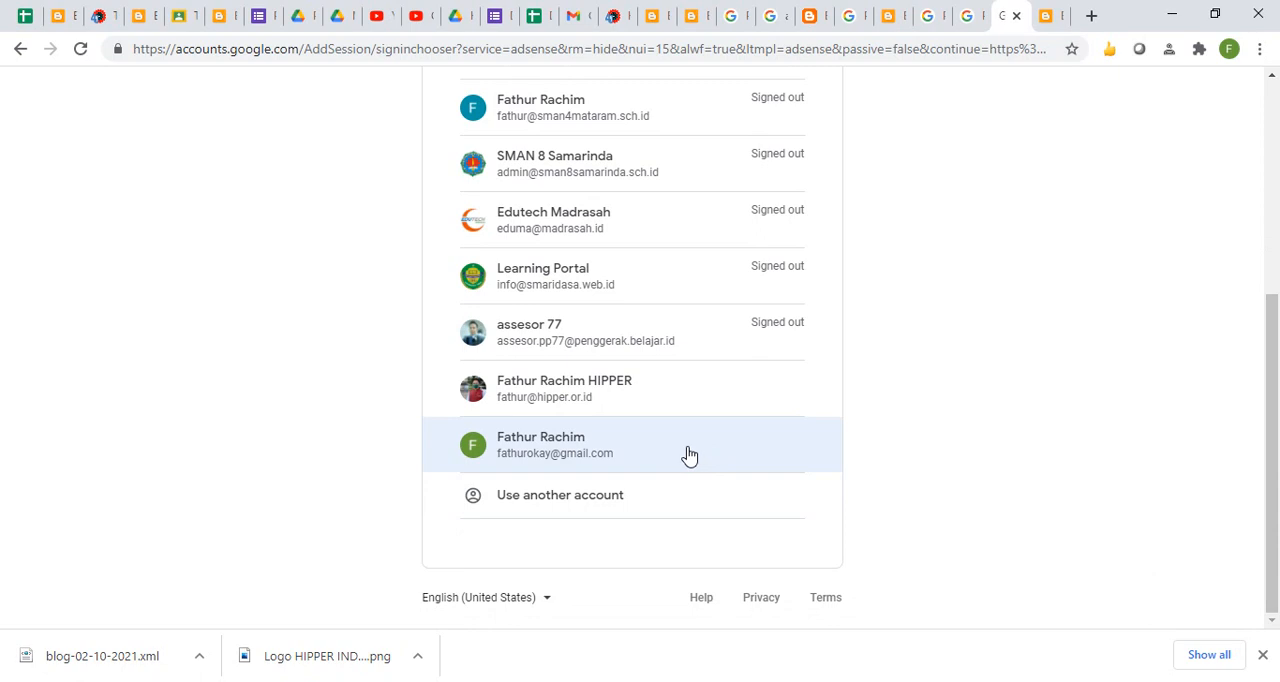
click(657, 445)
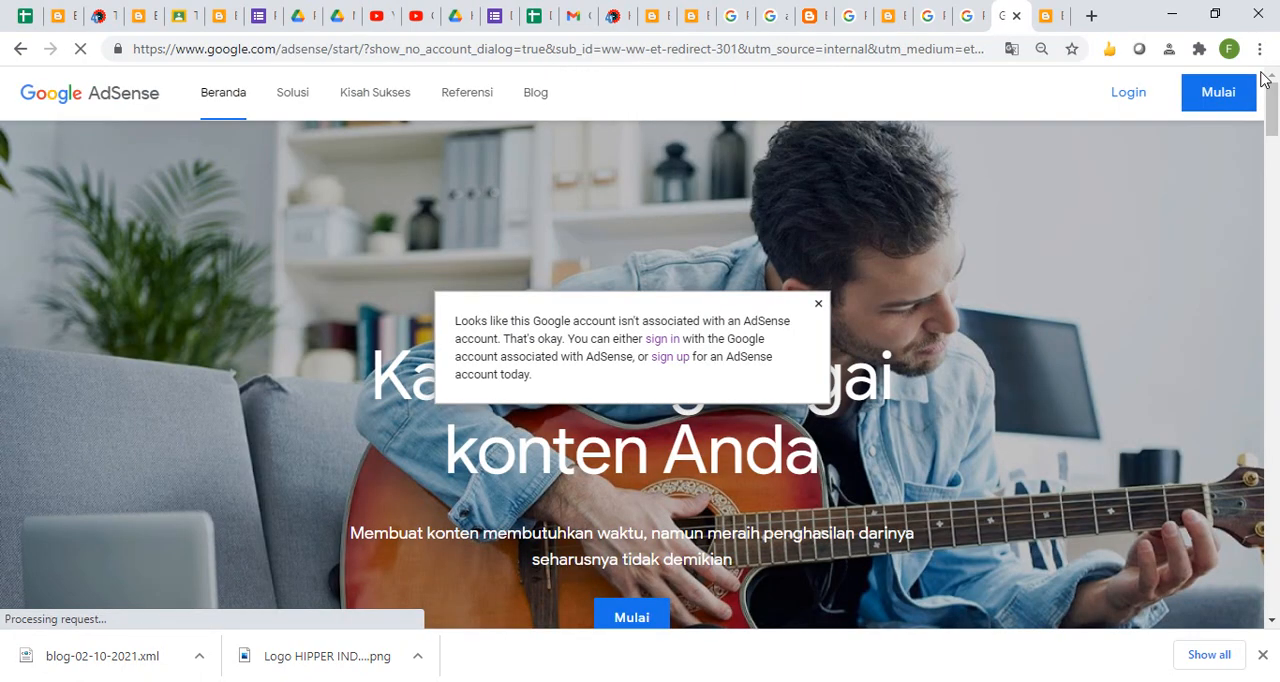
click(1115, 106)
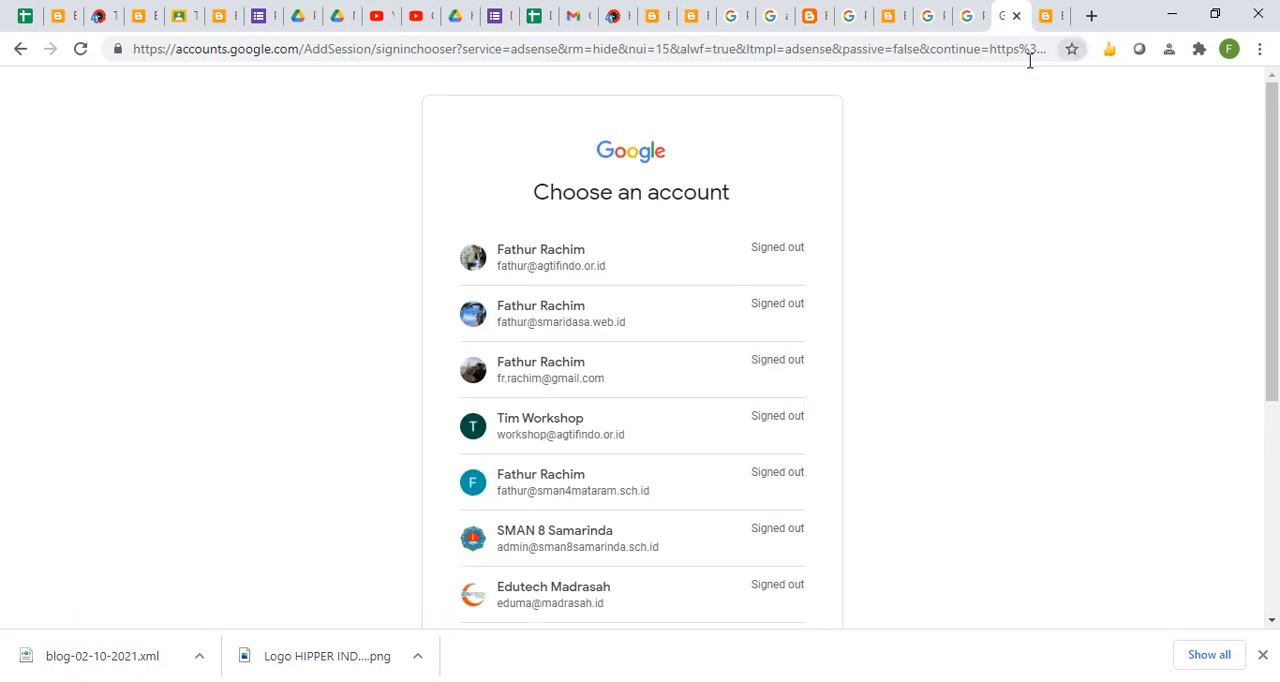
- Switch to the BLOG KEREN ABIS posts page in Blogger and start adding an account that is not listed
click(1048, 18)
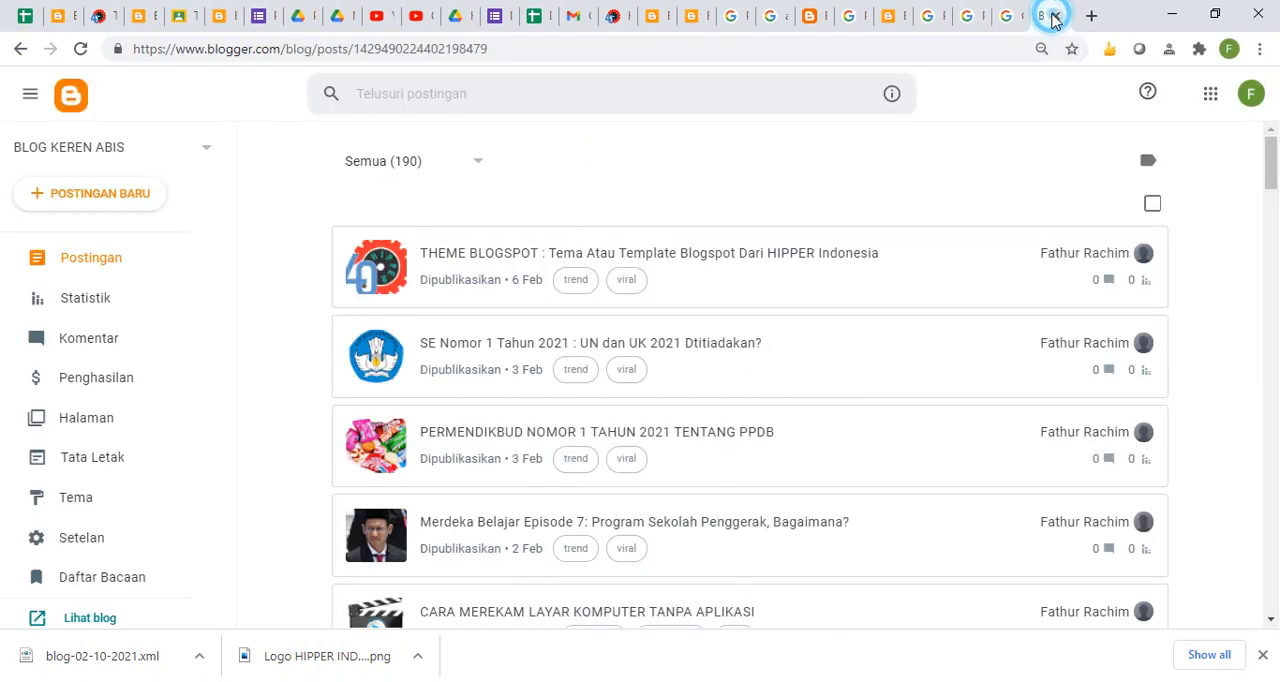
click(1250, 94)
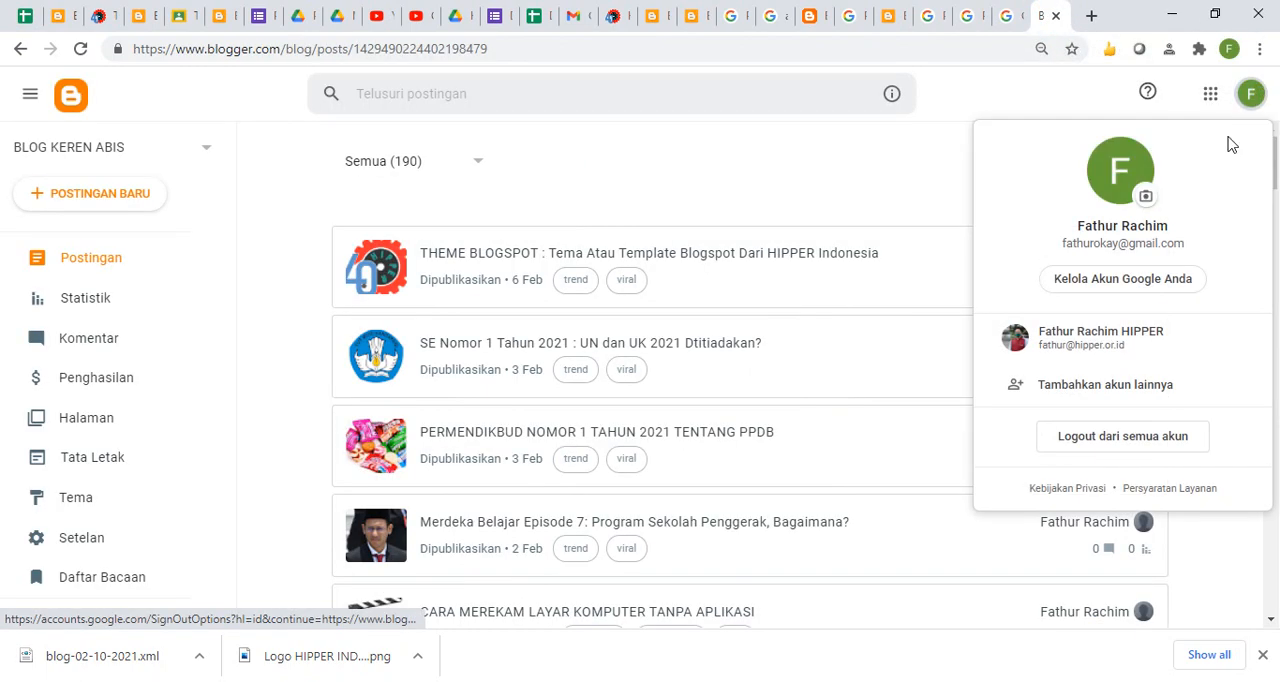
click(1141, 396)
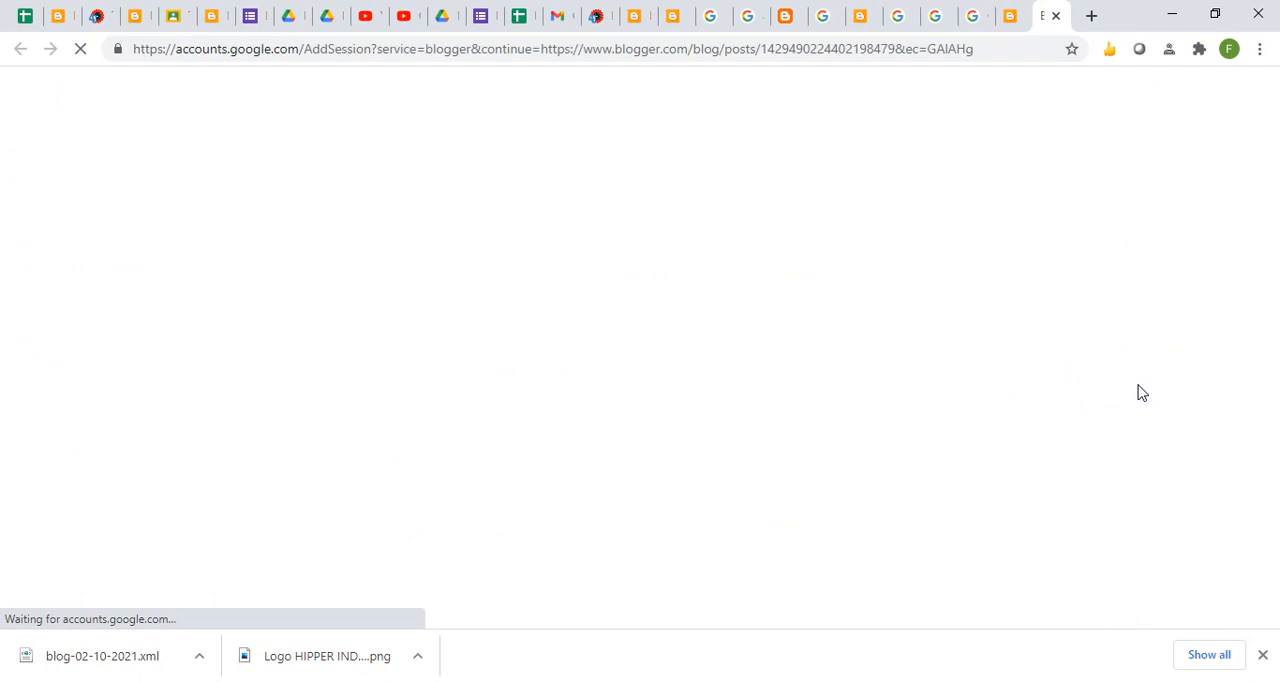
scroll(657, 463, down, 4)
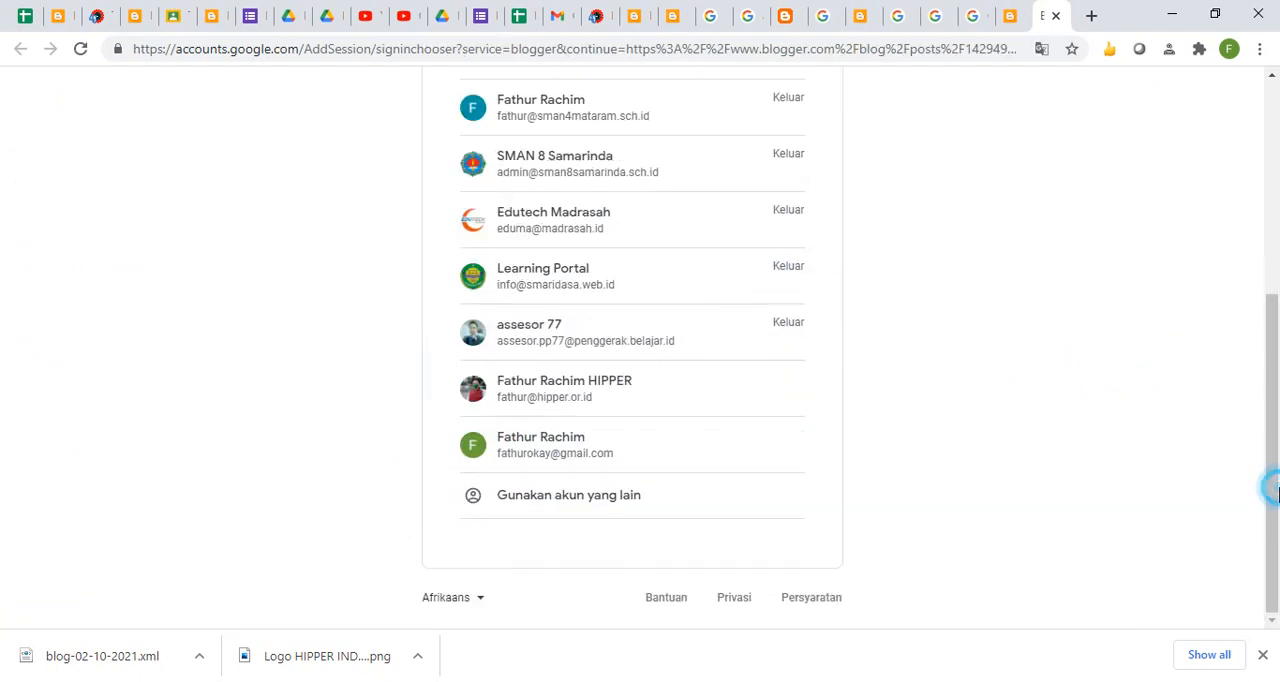
click(543, 503)
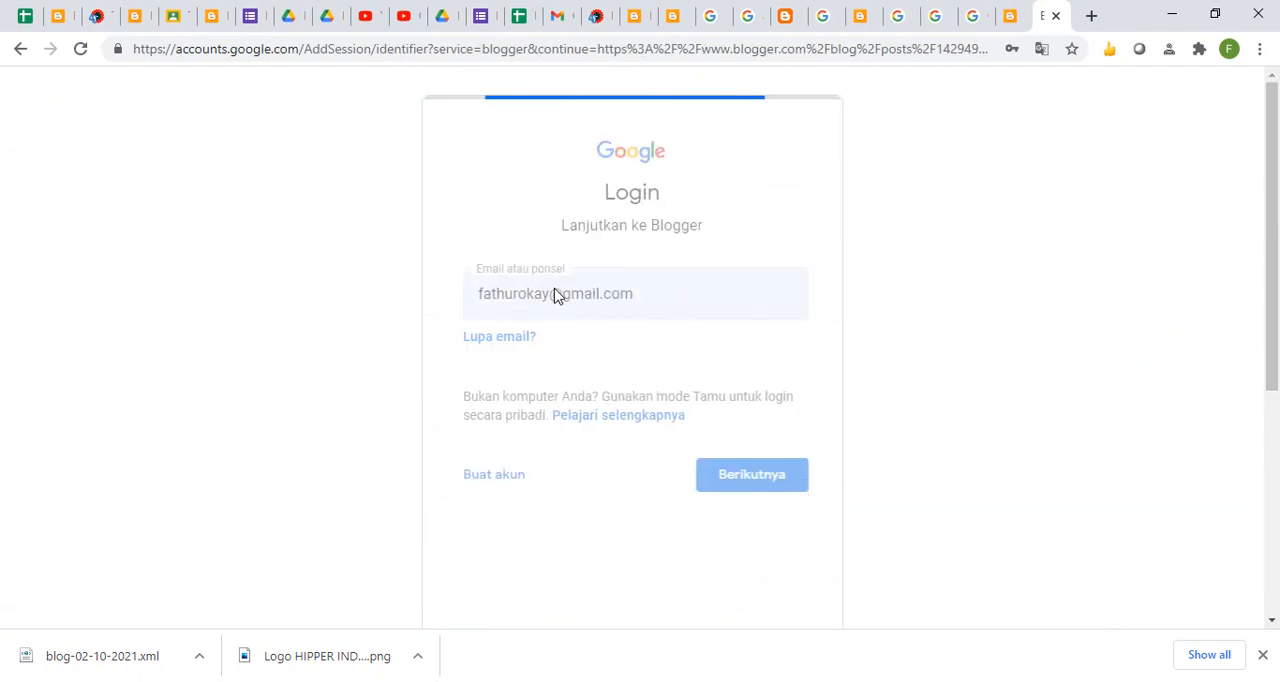
- Sign in to Blogger with a different Gmail account, entering its e-mail address and submitting its saved account password
click(557, 300)
double_click(543, 297)
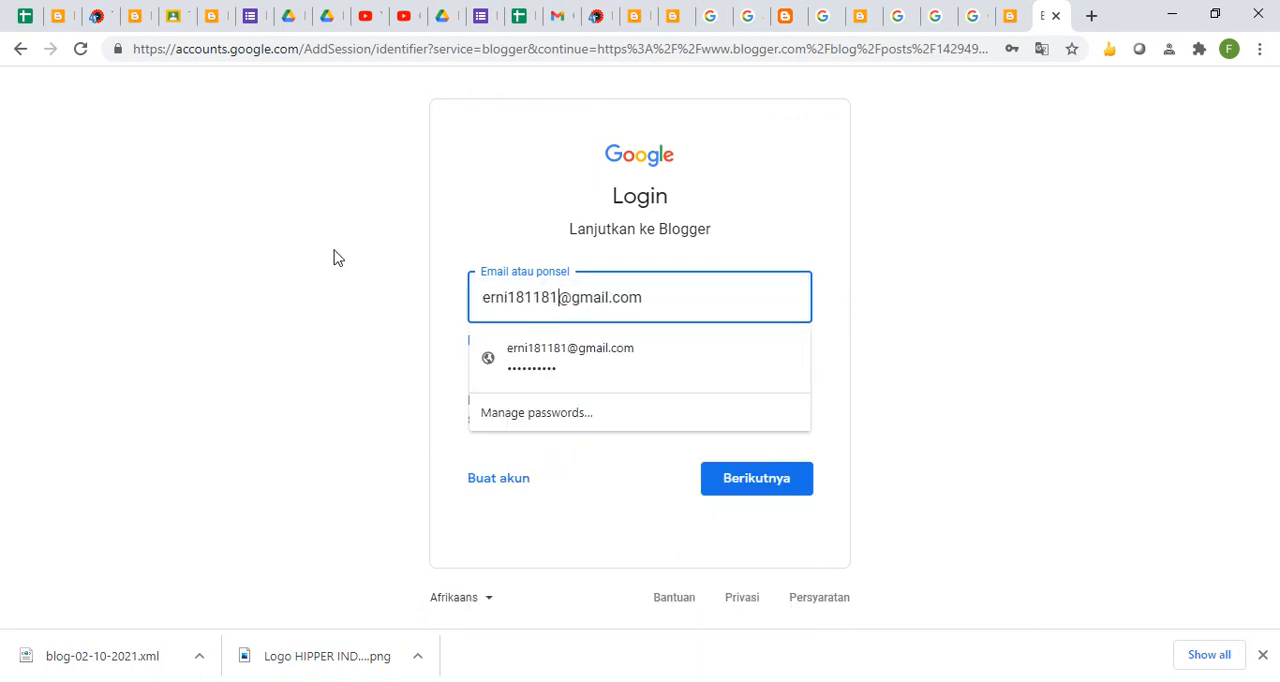
click(546, 386)
click(728, 485)
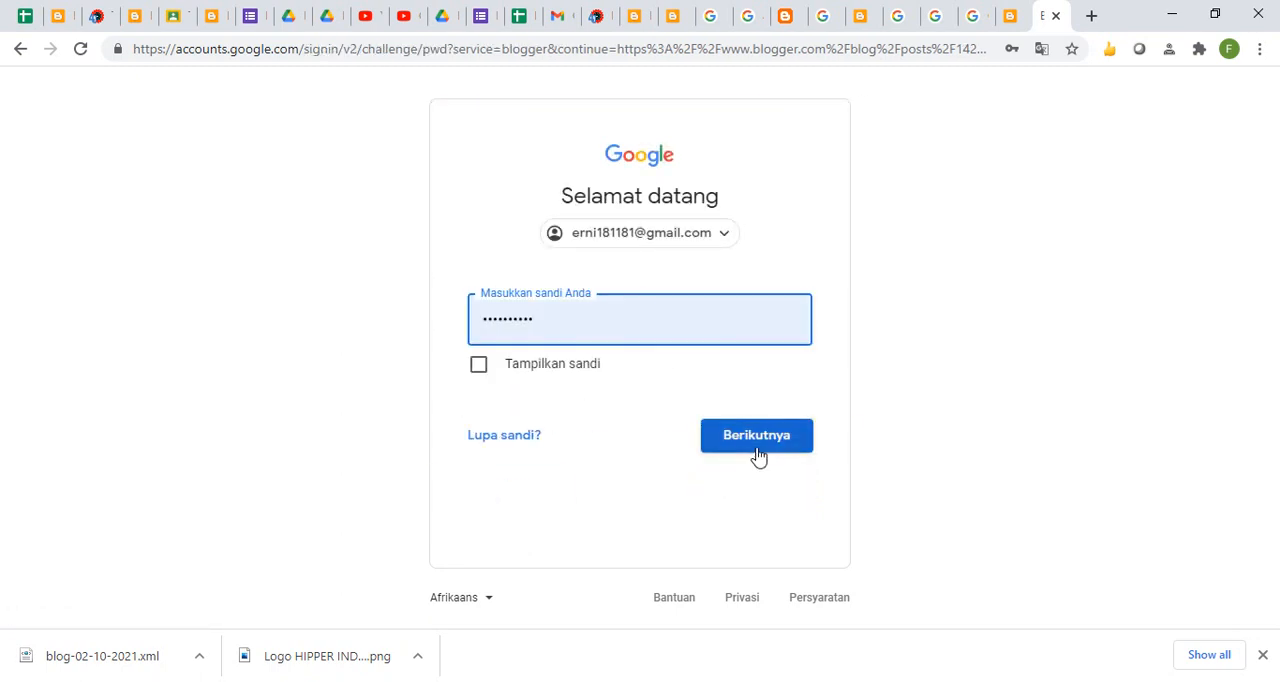
click(757, 455)
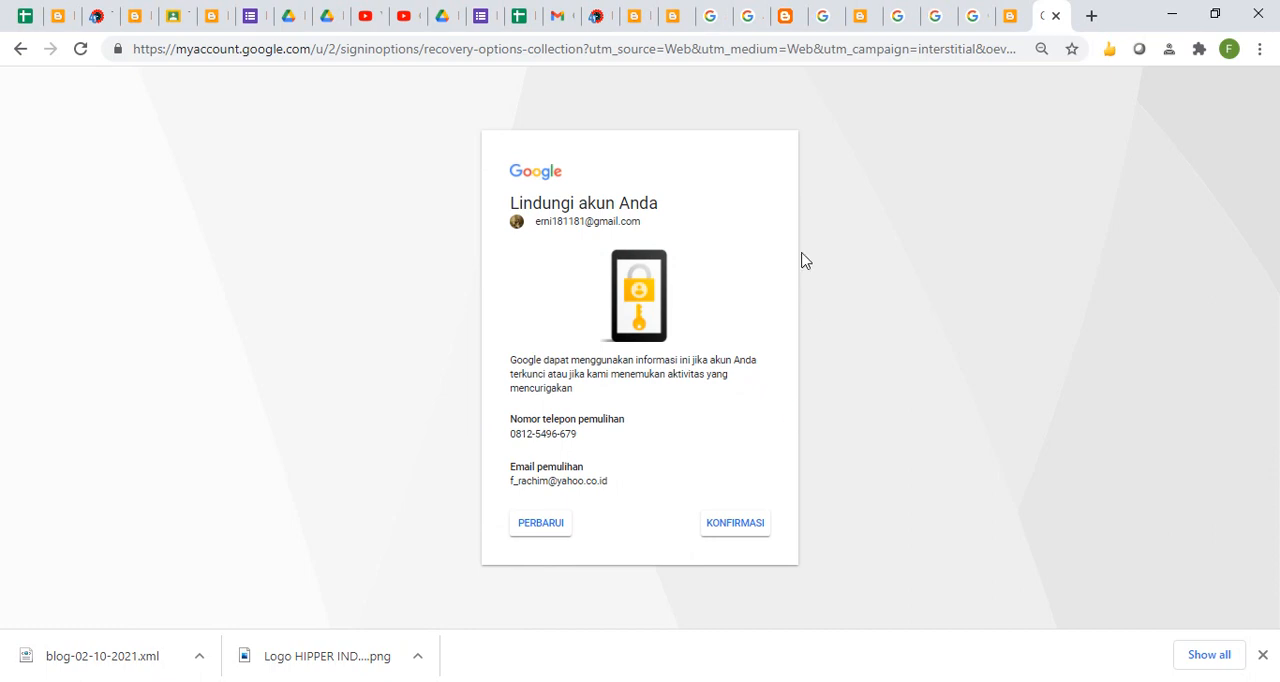
- Confirm the account's recovery phone number and recovery e-mail to continue to its Blogger dashboard
click(928, 57)
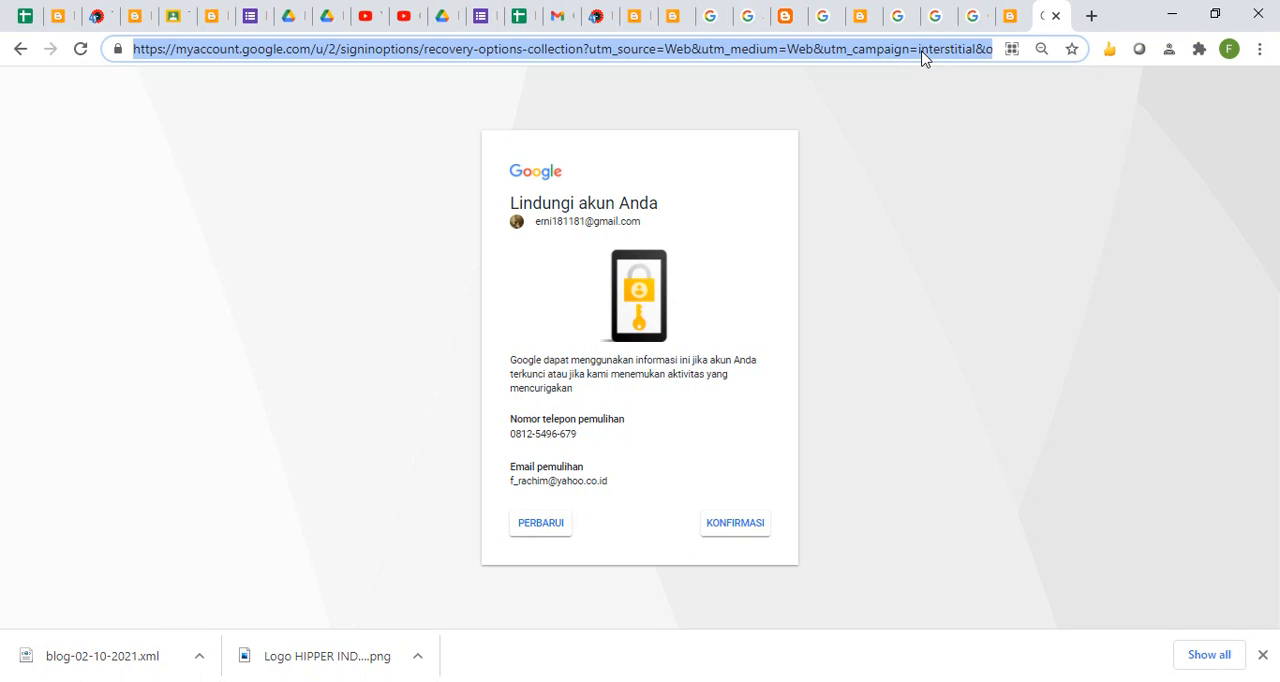
click(744, 472)
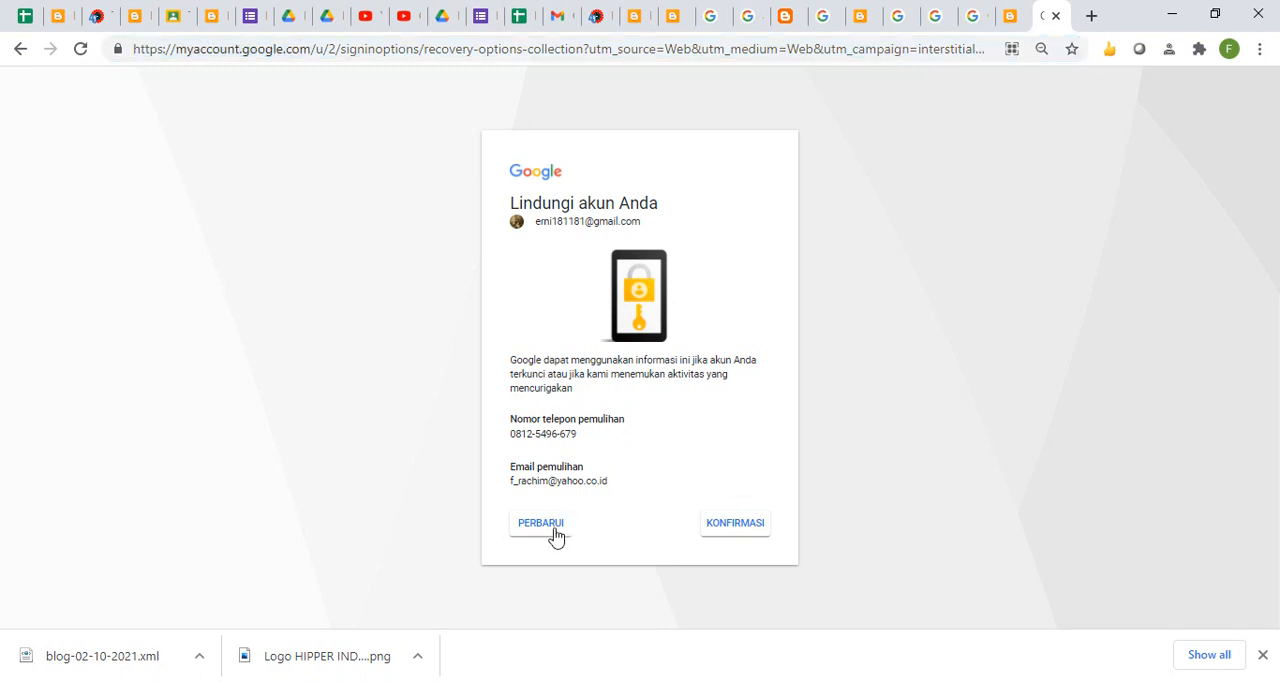
click(730, 533)
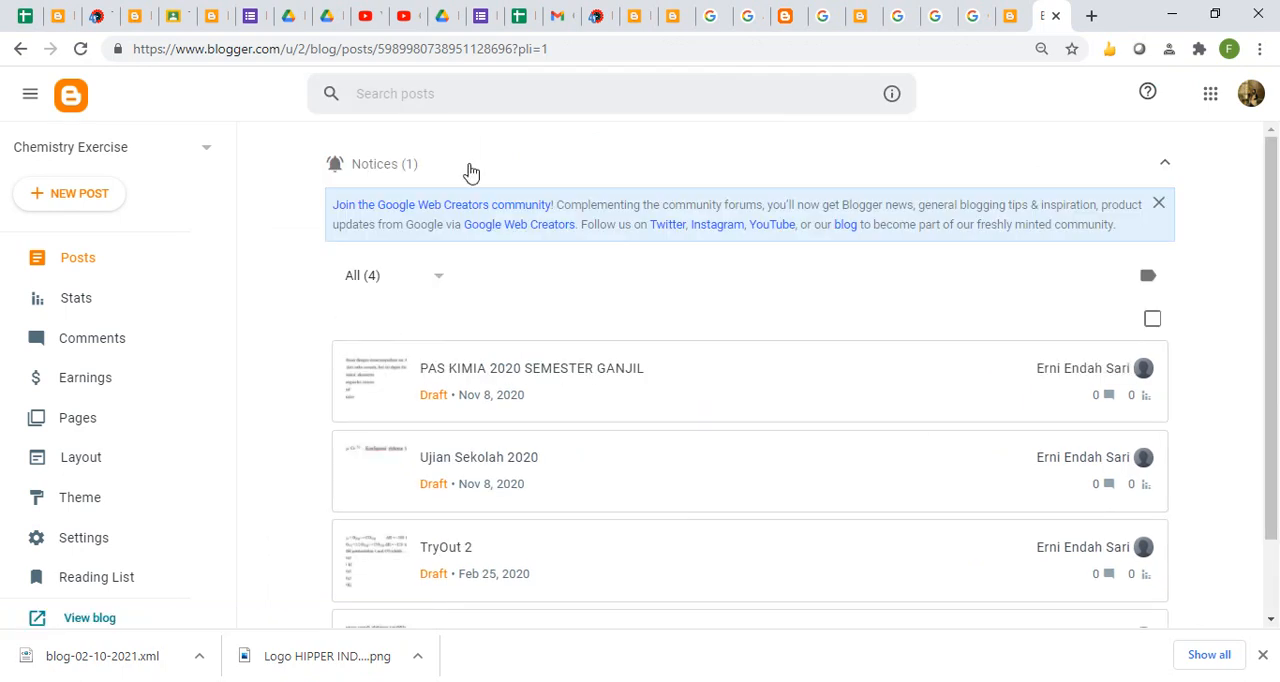
- Open AdSense from the Chemistry Exercise blog's earnings page and choose the newly added Gmail account for its login
click(120, 389)
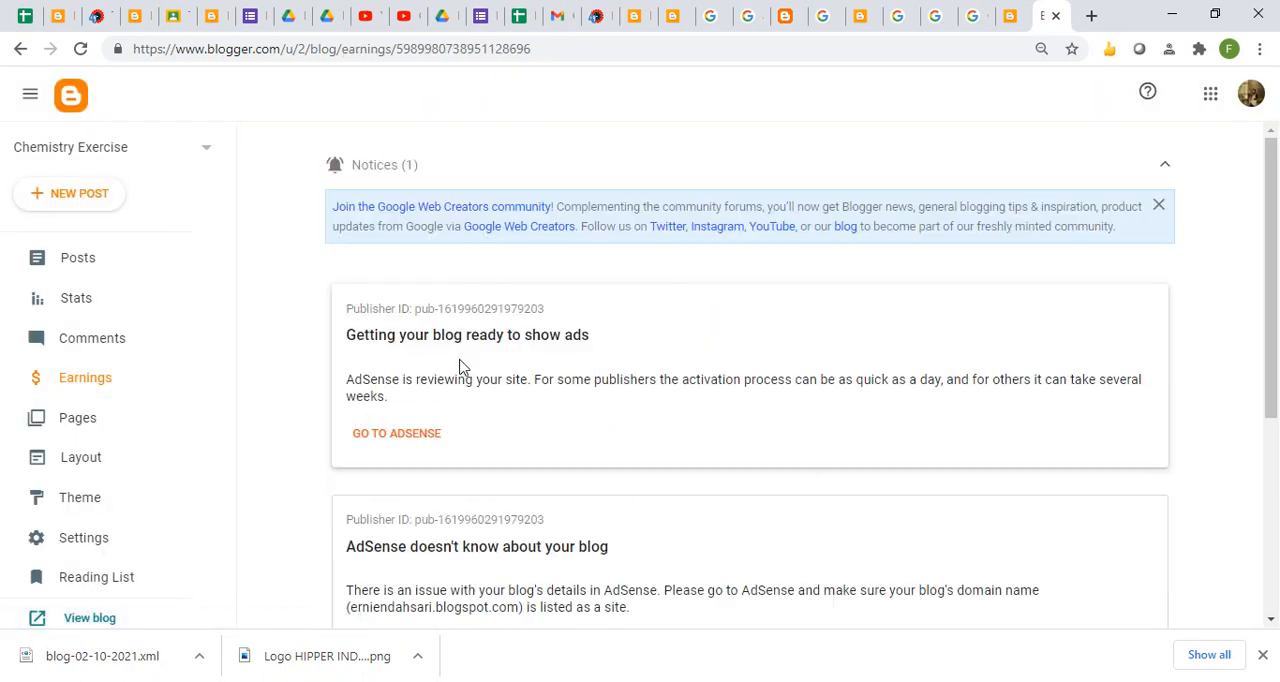
click(414, 437)
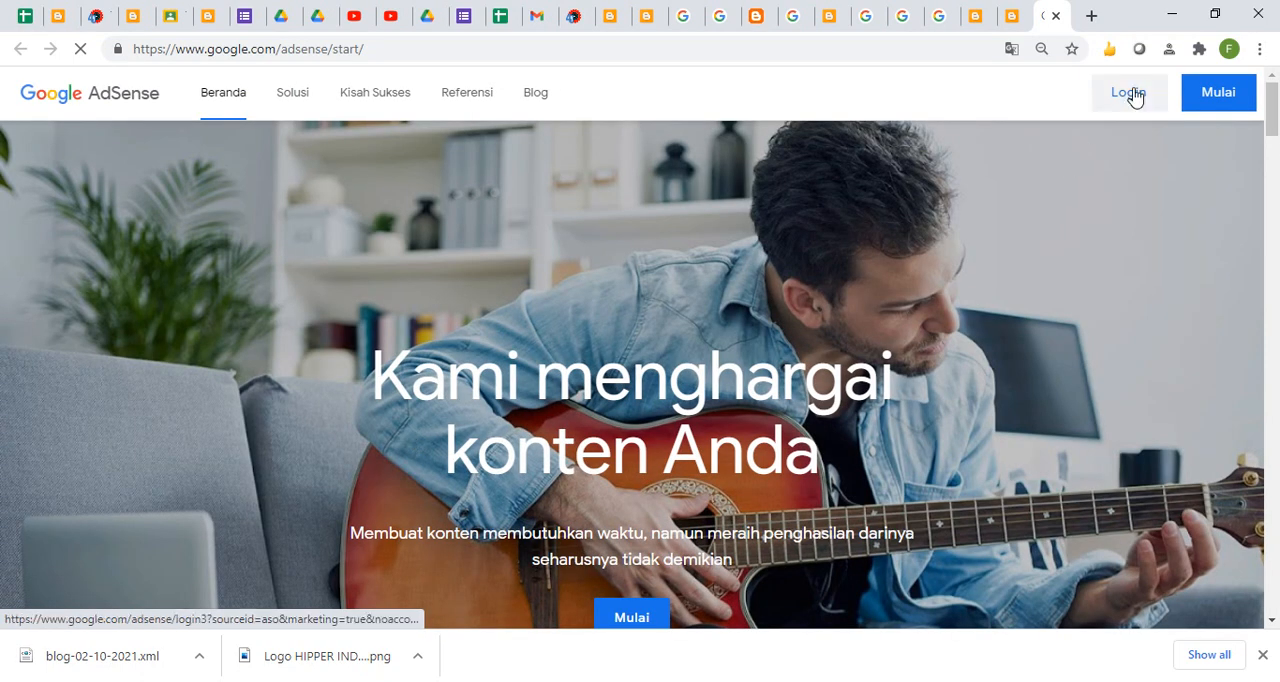
click(1130, 93)
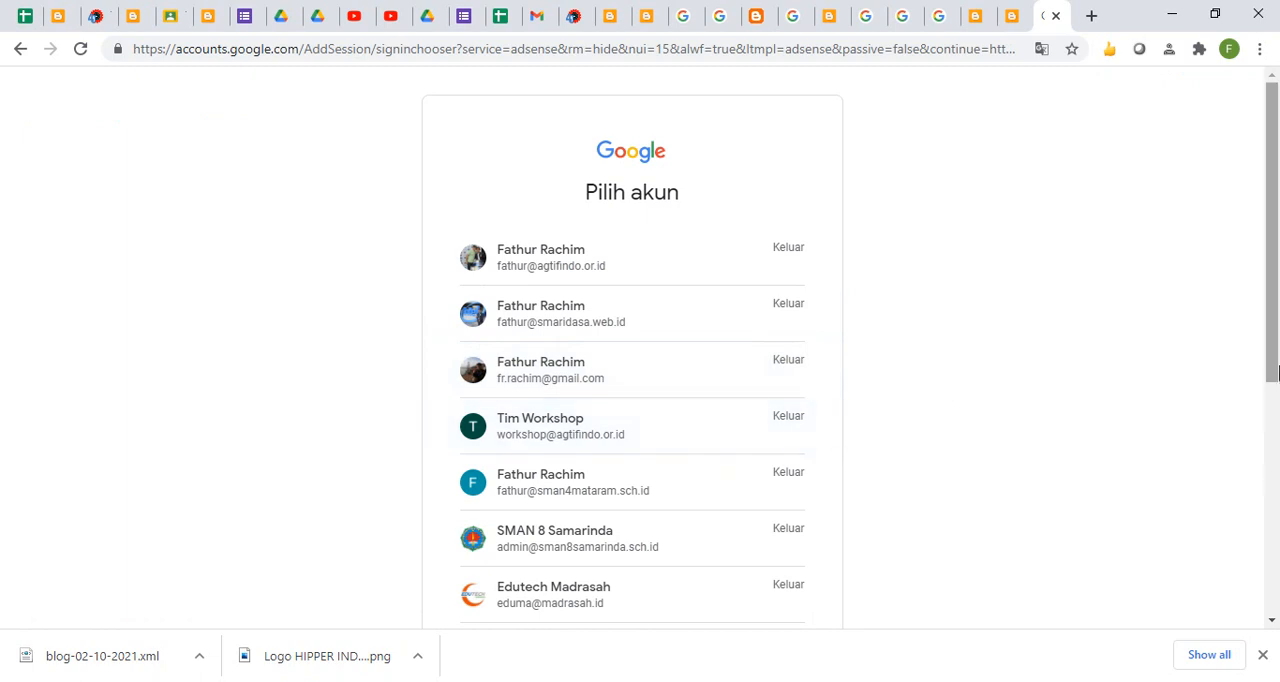
click(1268, 388)
click(650, 455)
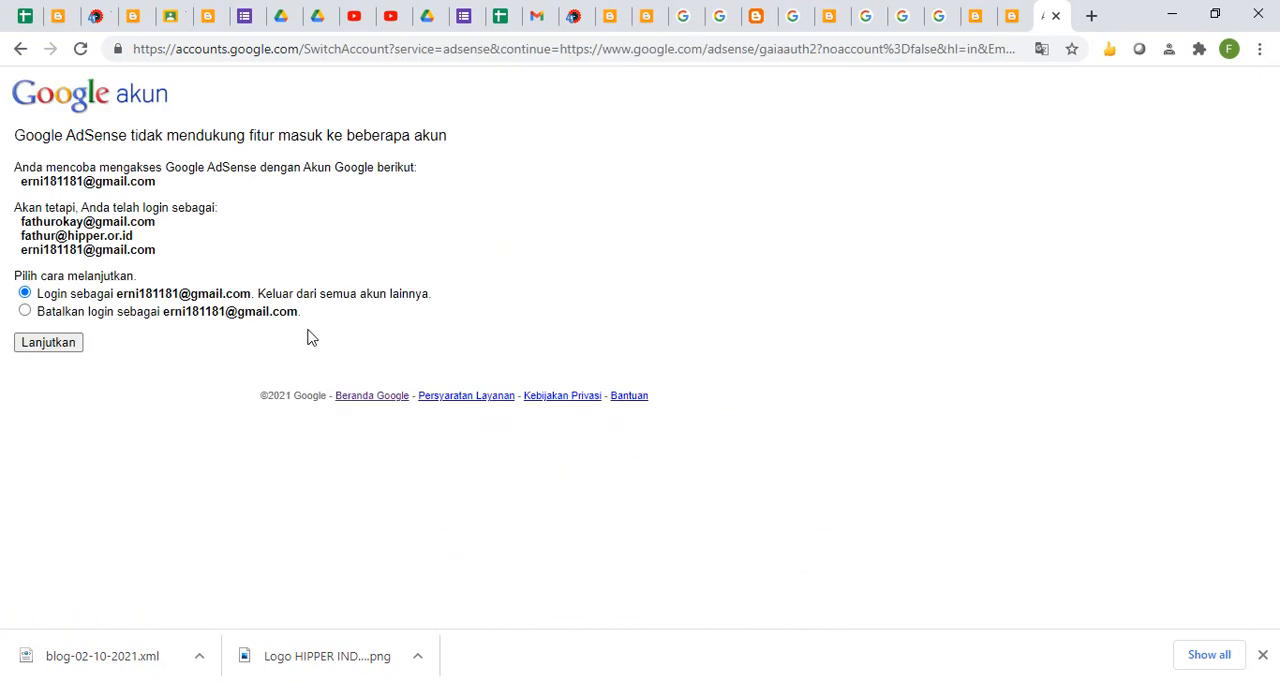
- Log in to AdSense with only the new Gmail account, signing out of all others and submitting its account password
click(64, 344)
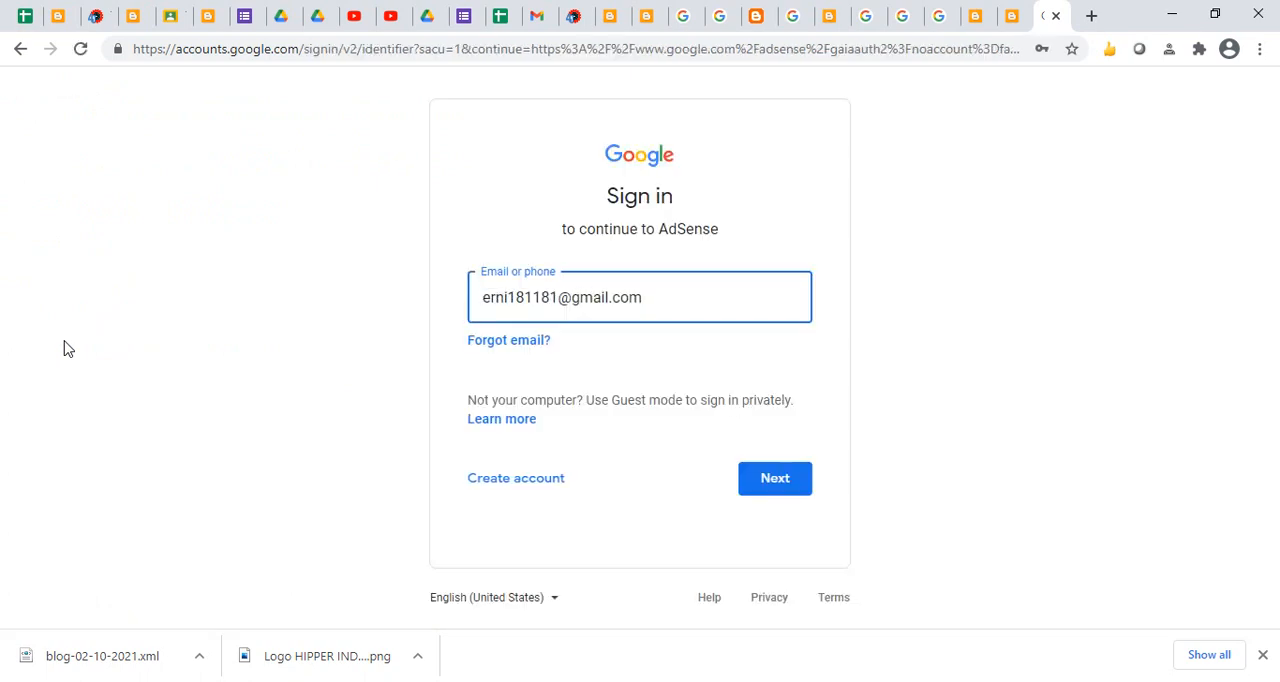
click(776, 471)
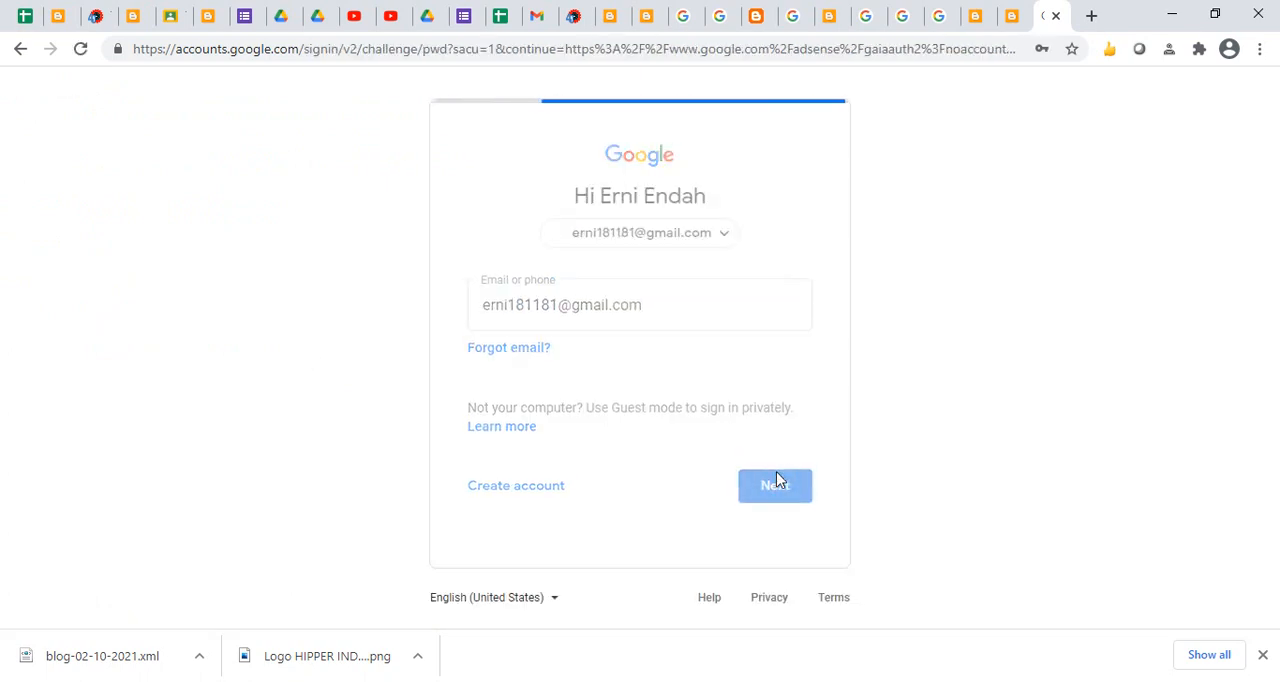
click(789, 446)
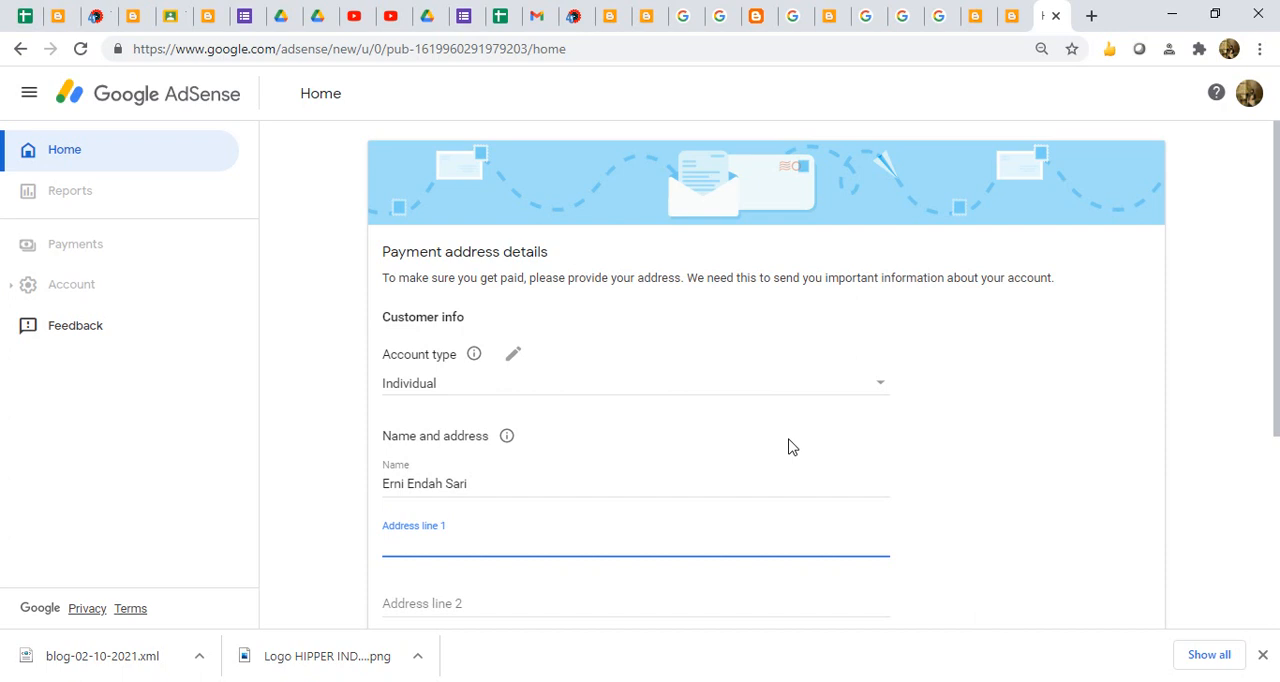
- Check which account is signed in to AdSense and which owns BLOG KEREN ABIS in Blogger, highlighting the latter's e-mail address
click(1250, 93)
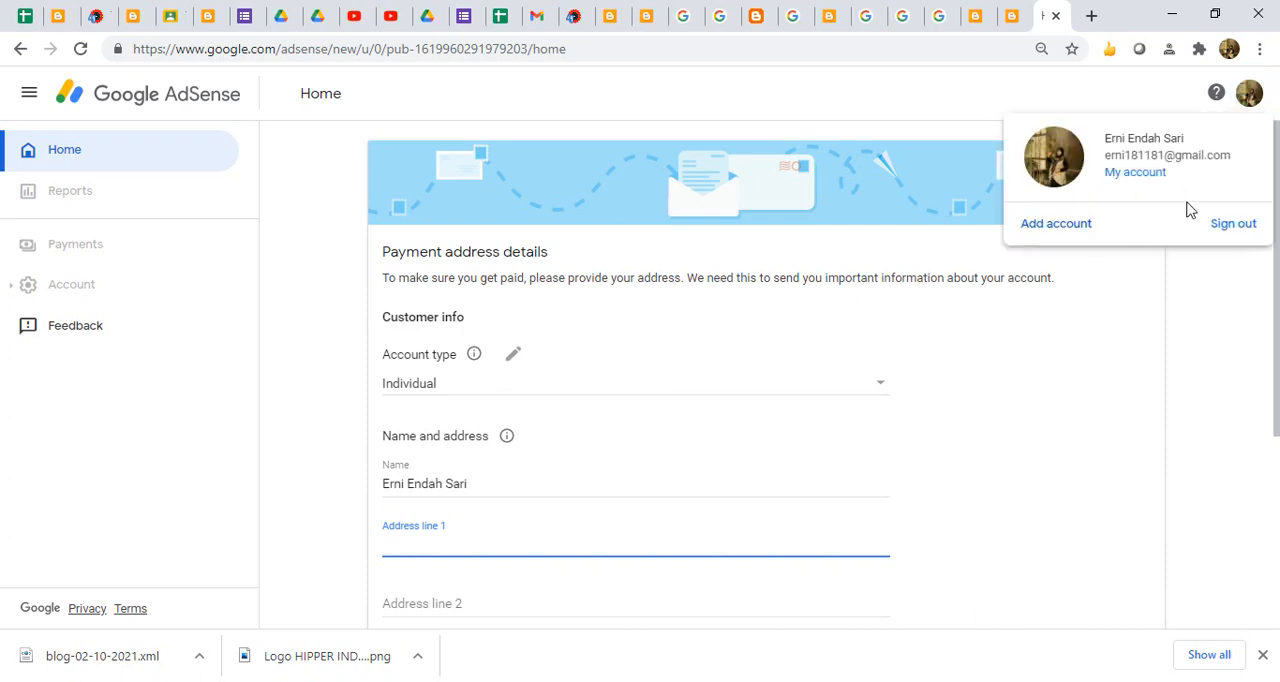
click(1010, 16)
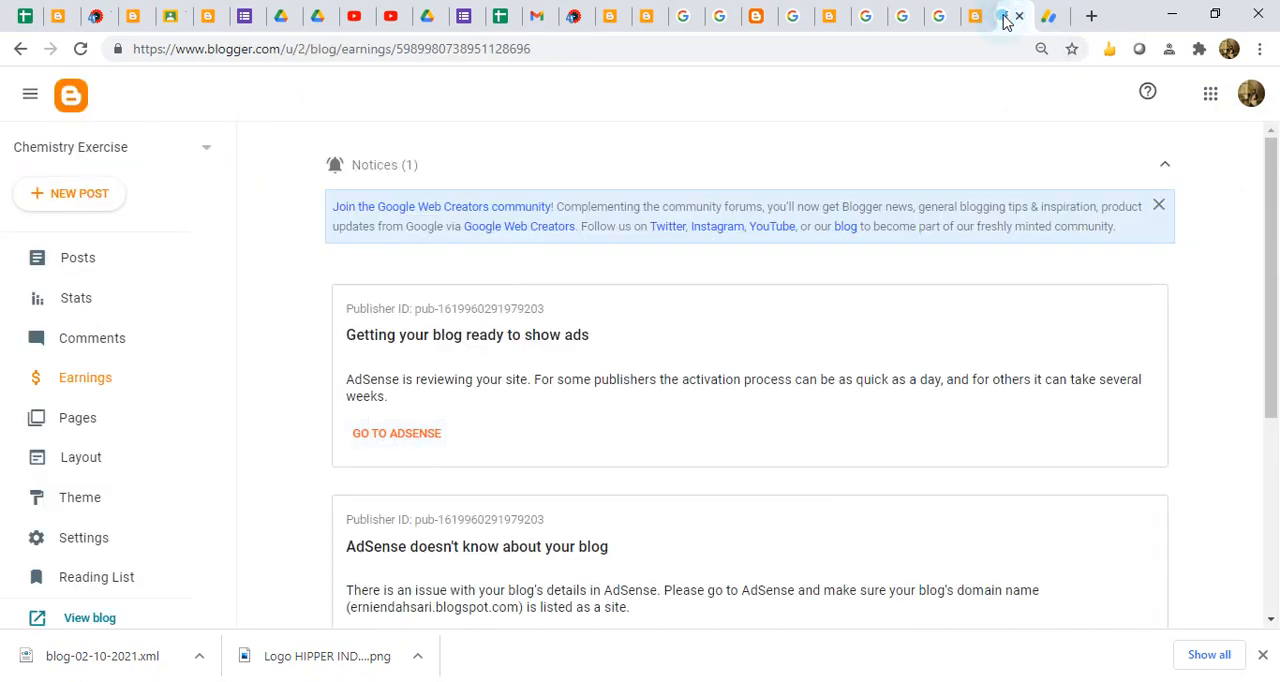
click(978, 18)
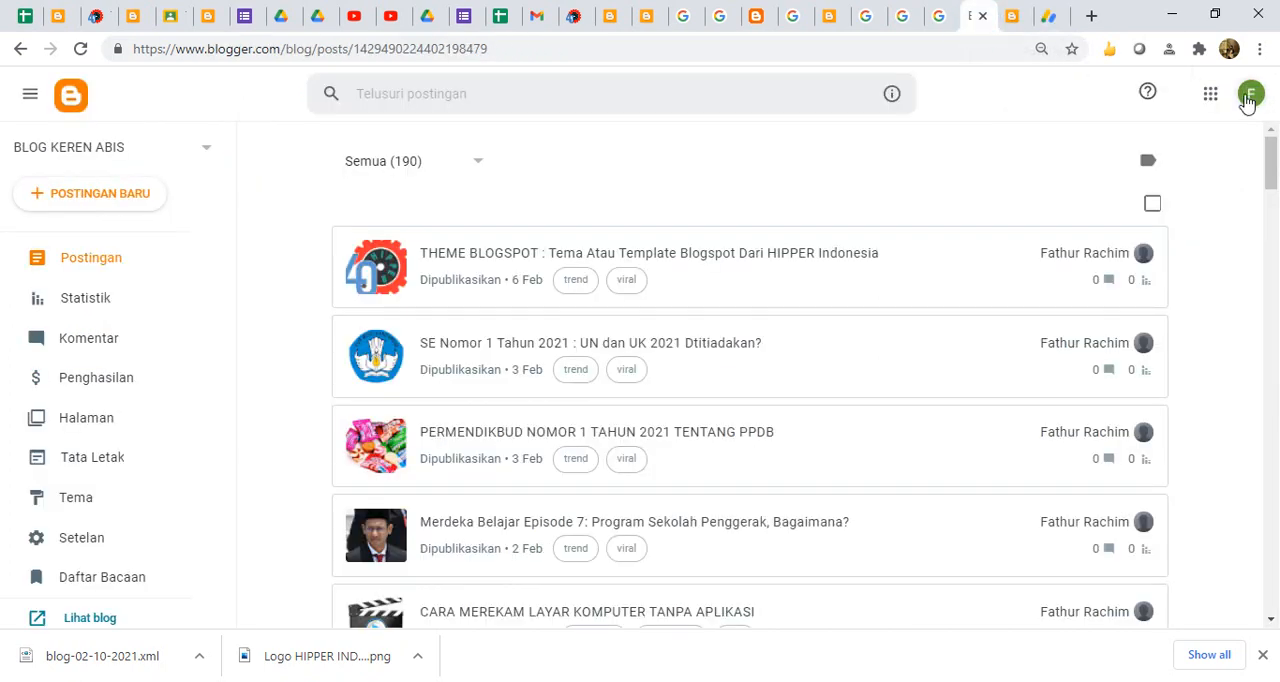
click(1250, 93)
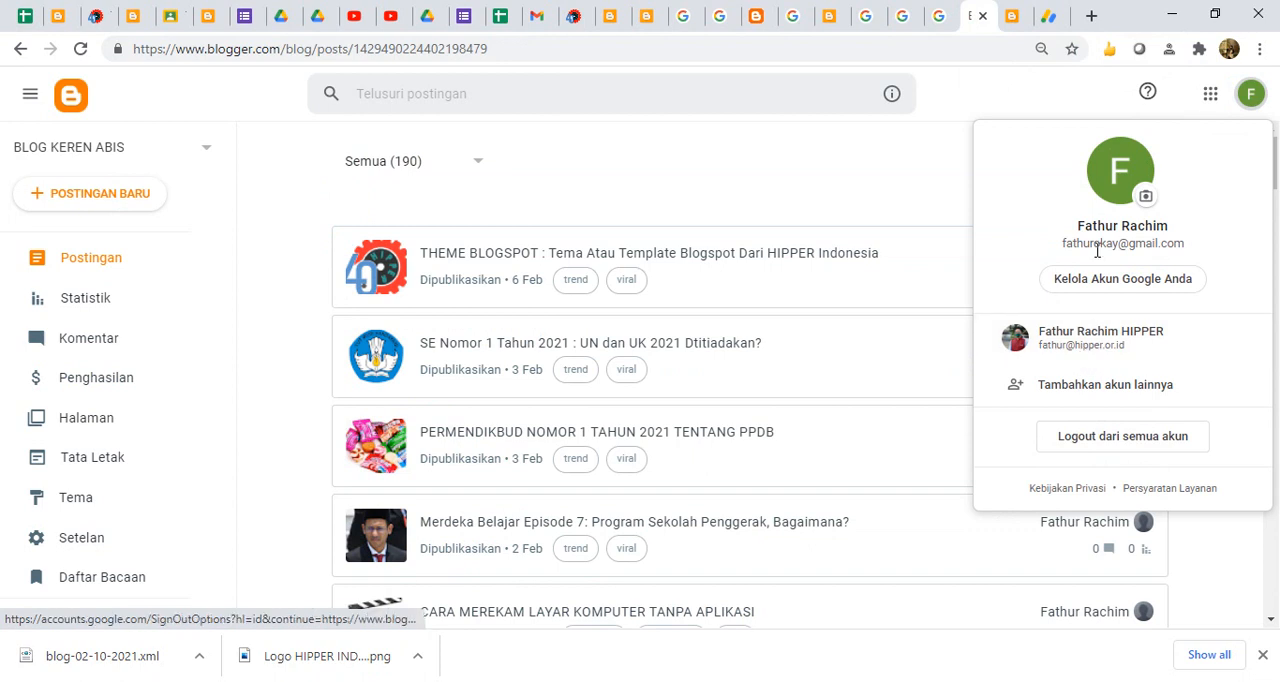
drag(1062, 244, 1184, 244)
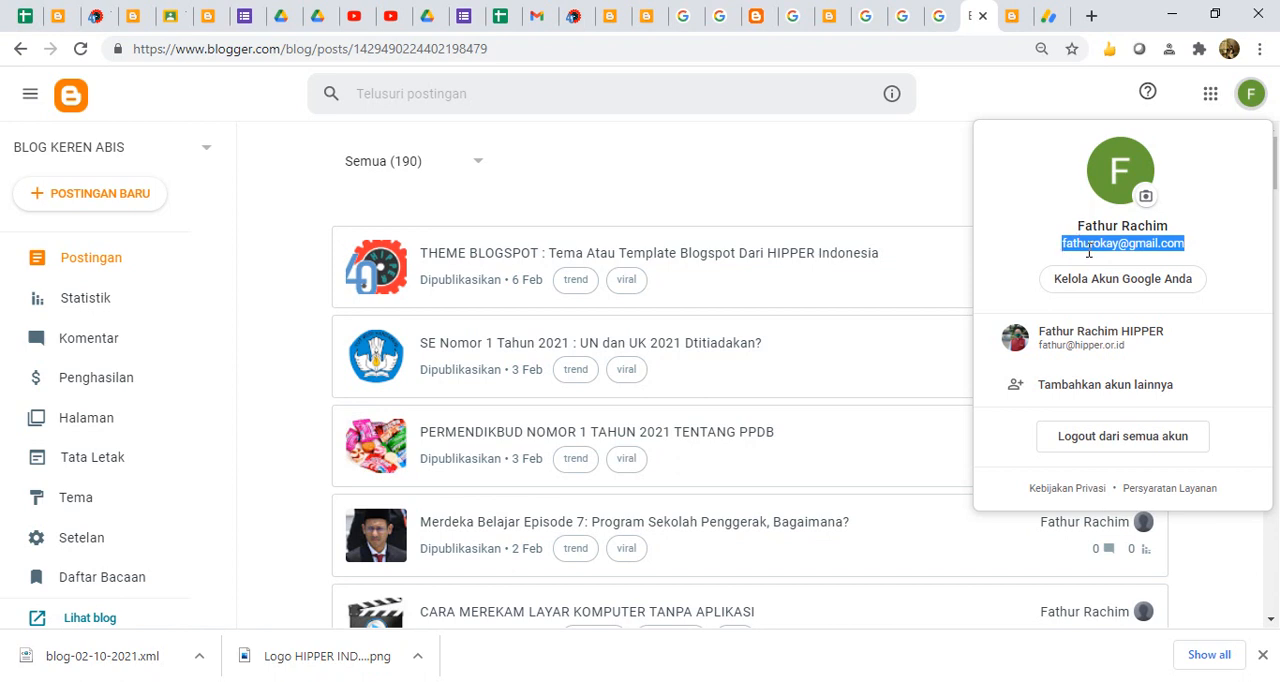
- Return to the AdSense payment address details and keep Individual as the account type
click(912, 157)
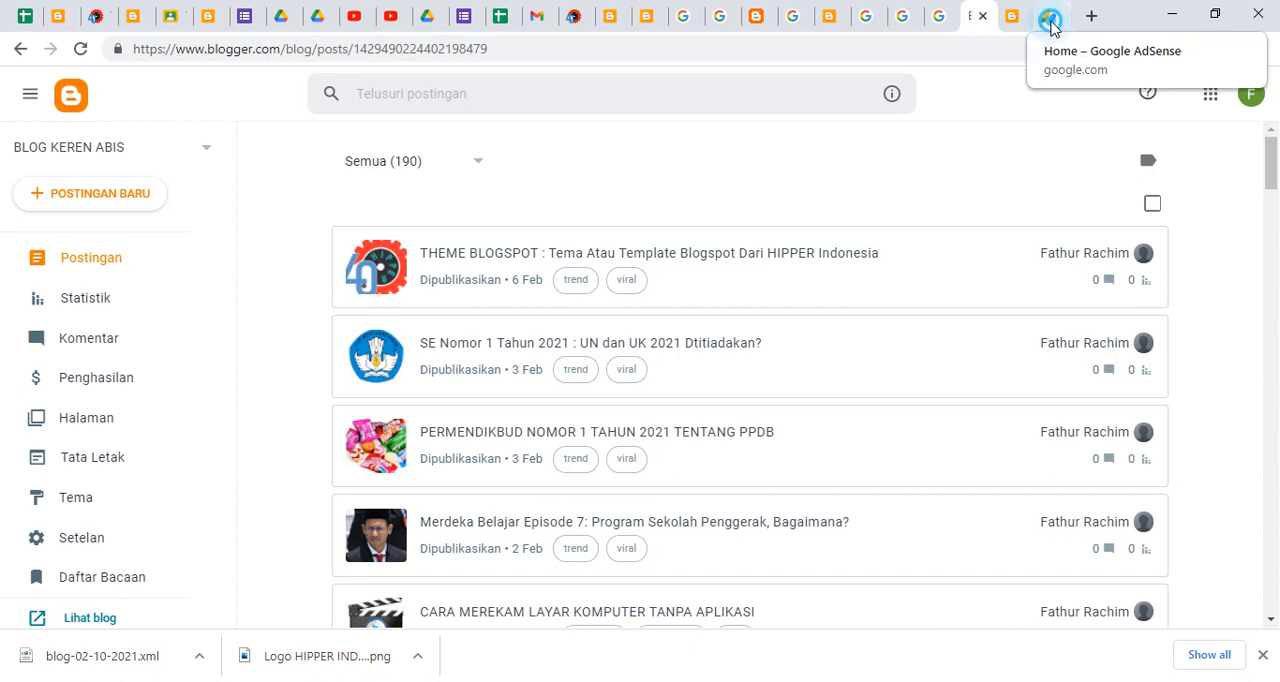
click(1050, 22)
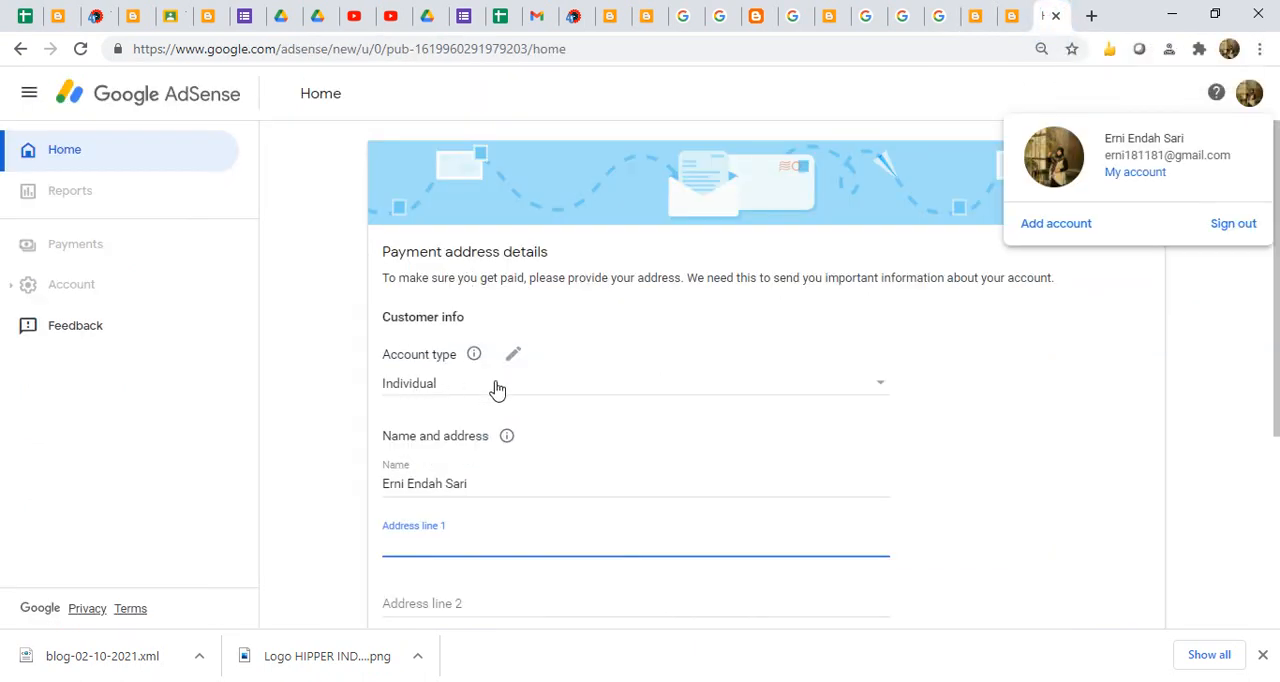
click(598, 390)
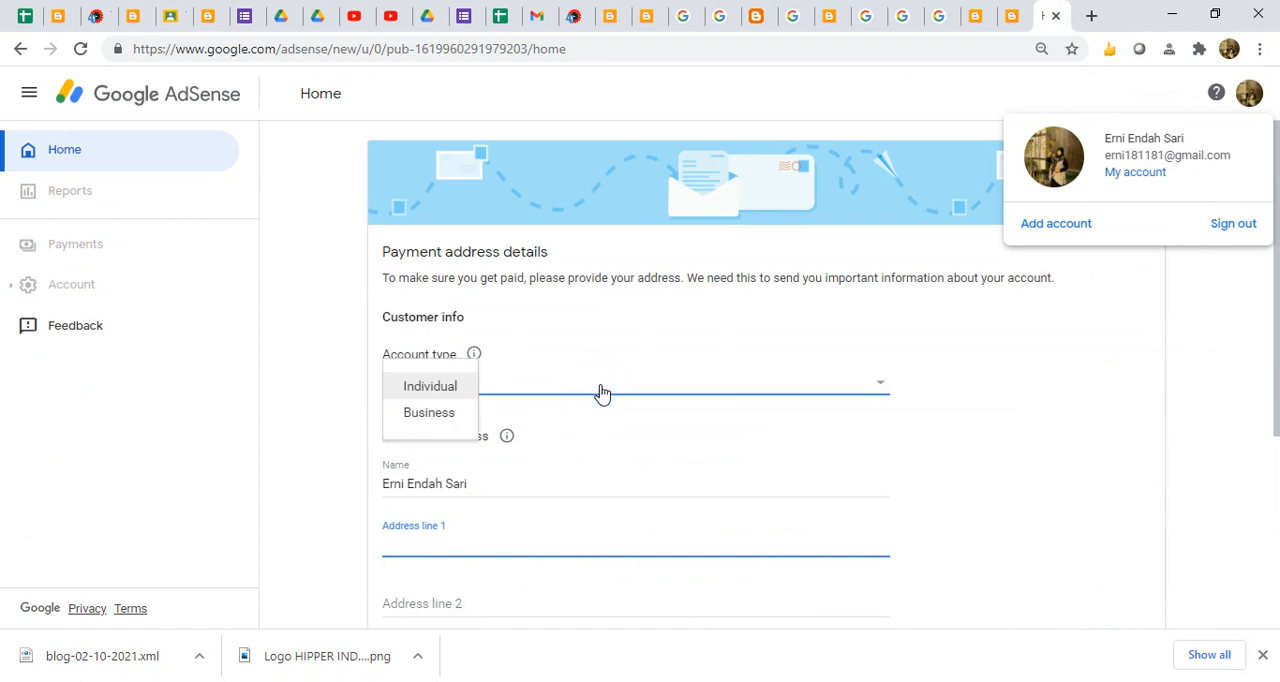
click(449, 390)
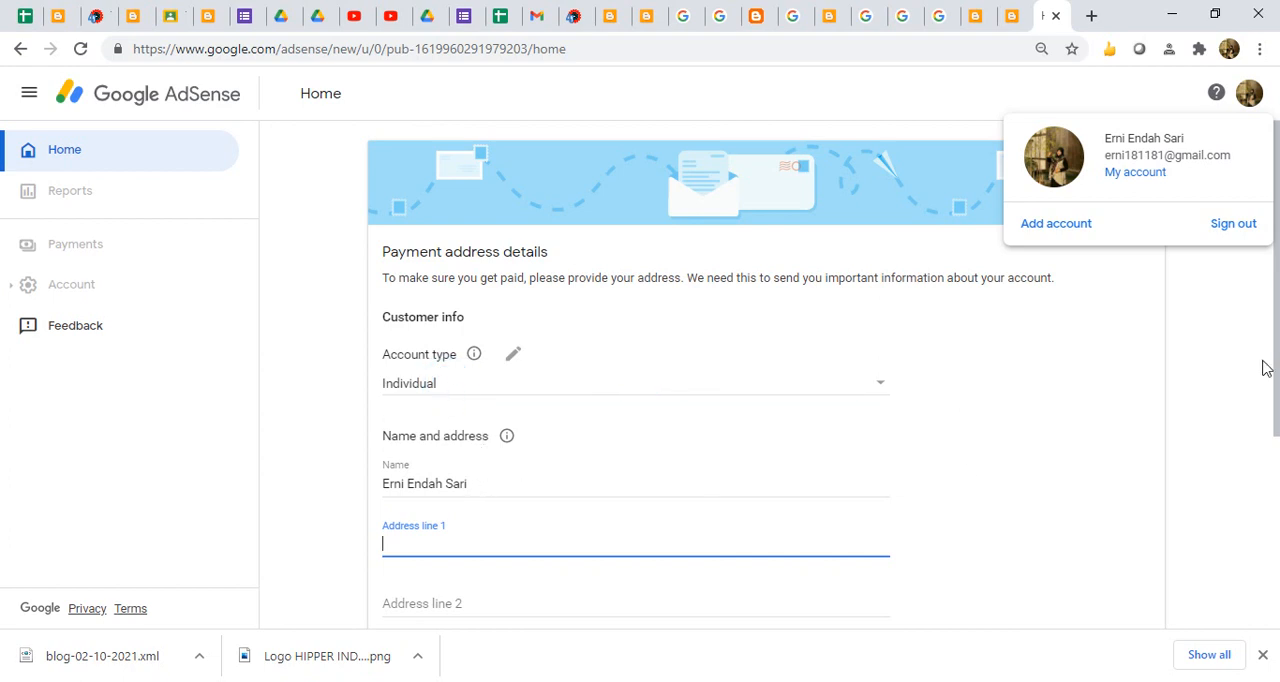
- Fill in the payee's name, street address, city, province, postal code and phone number from the saved address suggestion
scroll(1277, 318, down, 2)
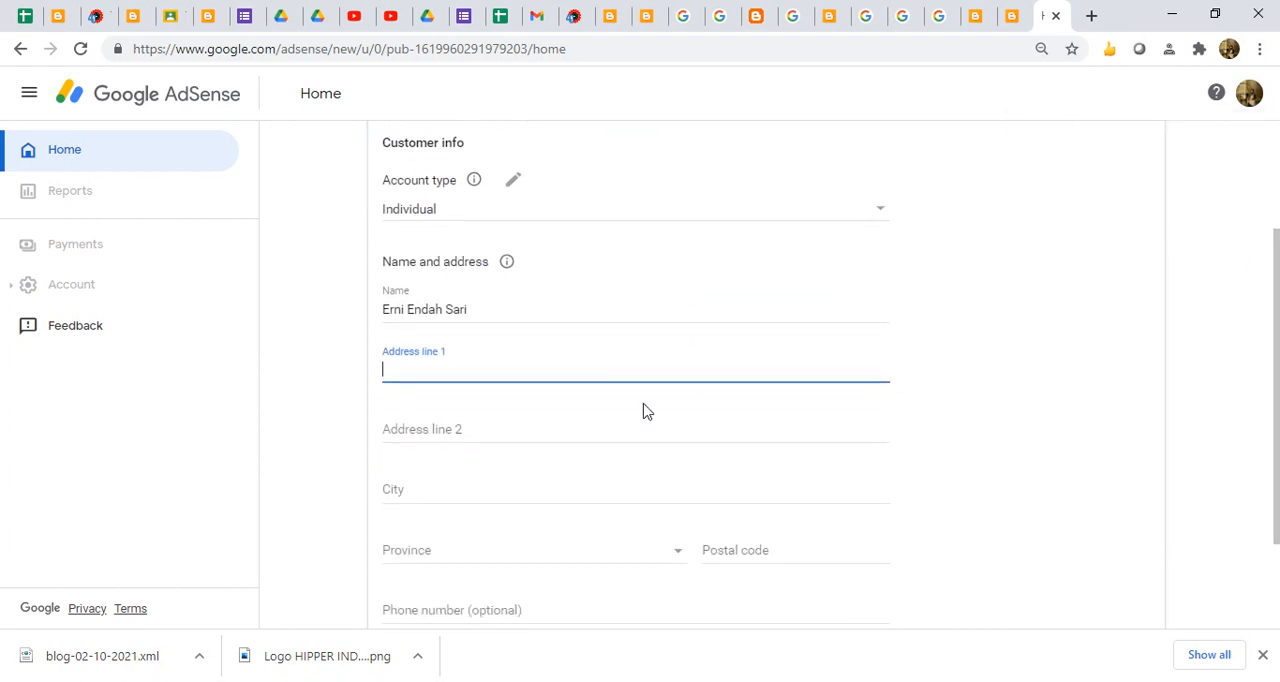
text(Jl.)
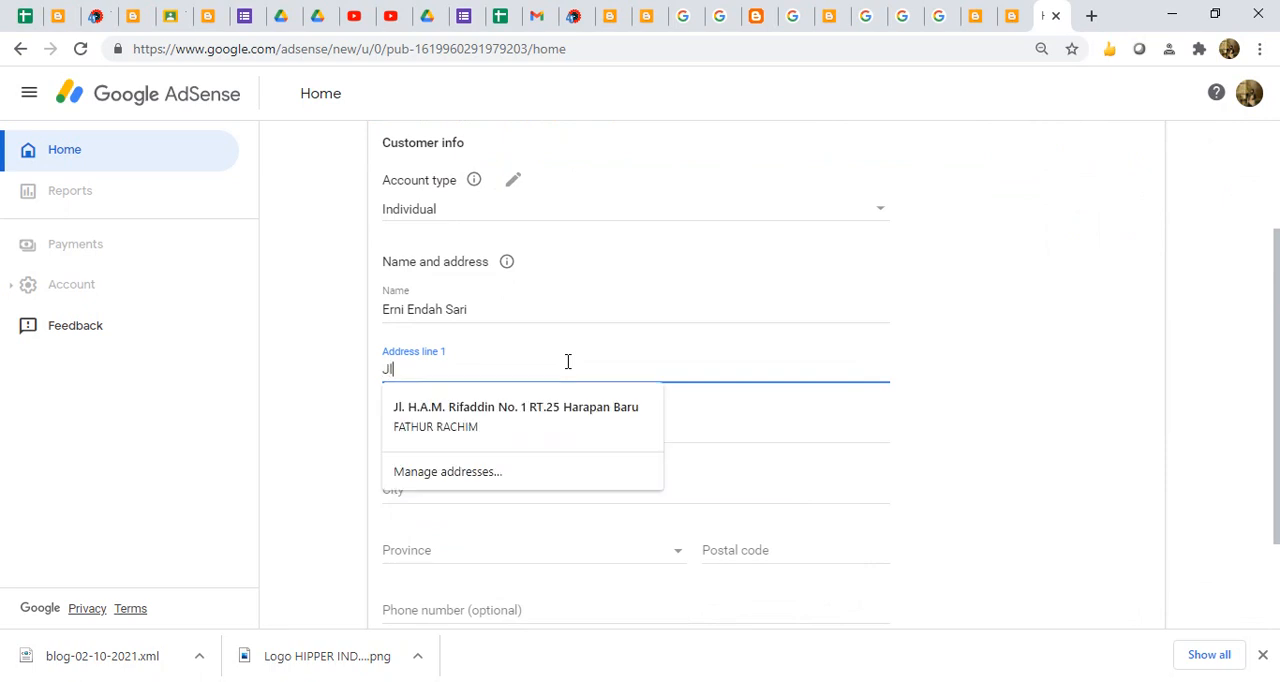
click(577, 402)
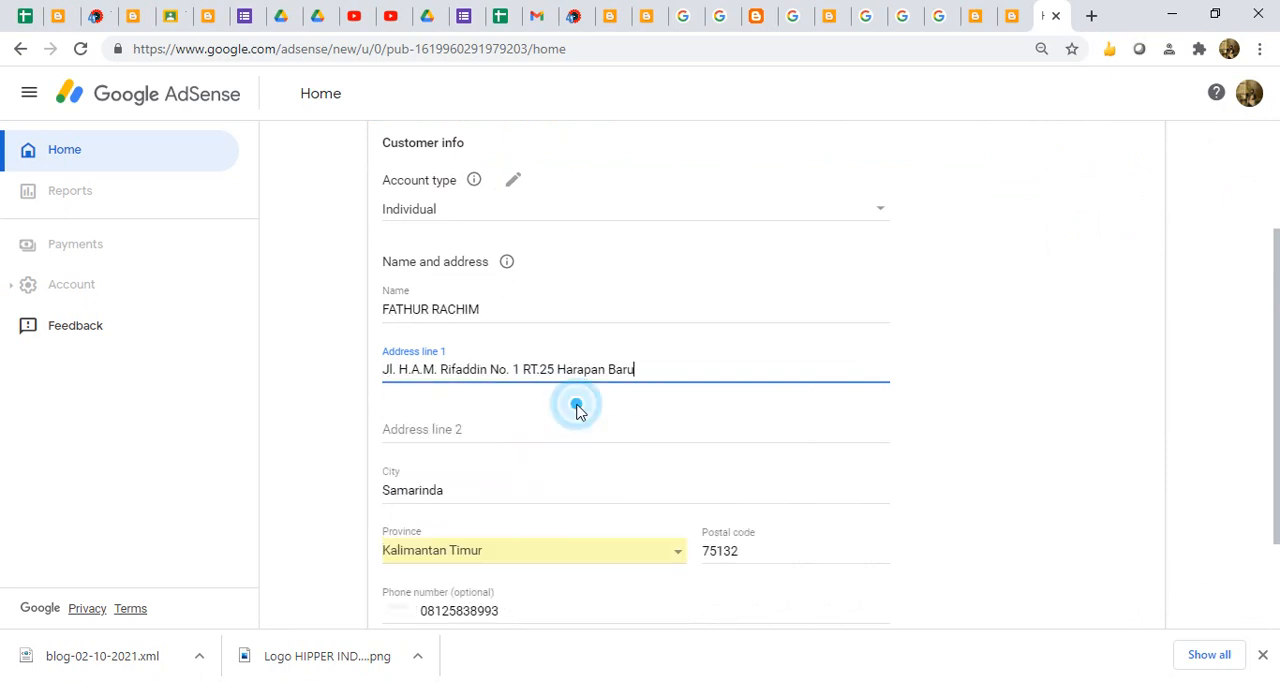
- Review the completed payment address details from account type to phone number and submit them
drag(1277, 403, 1277, 485)
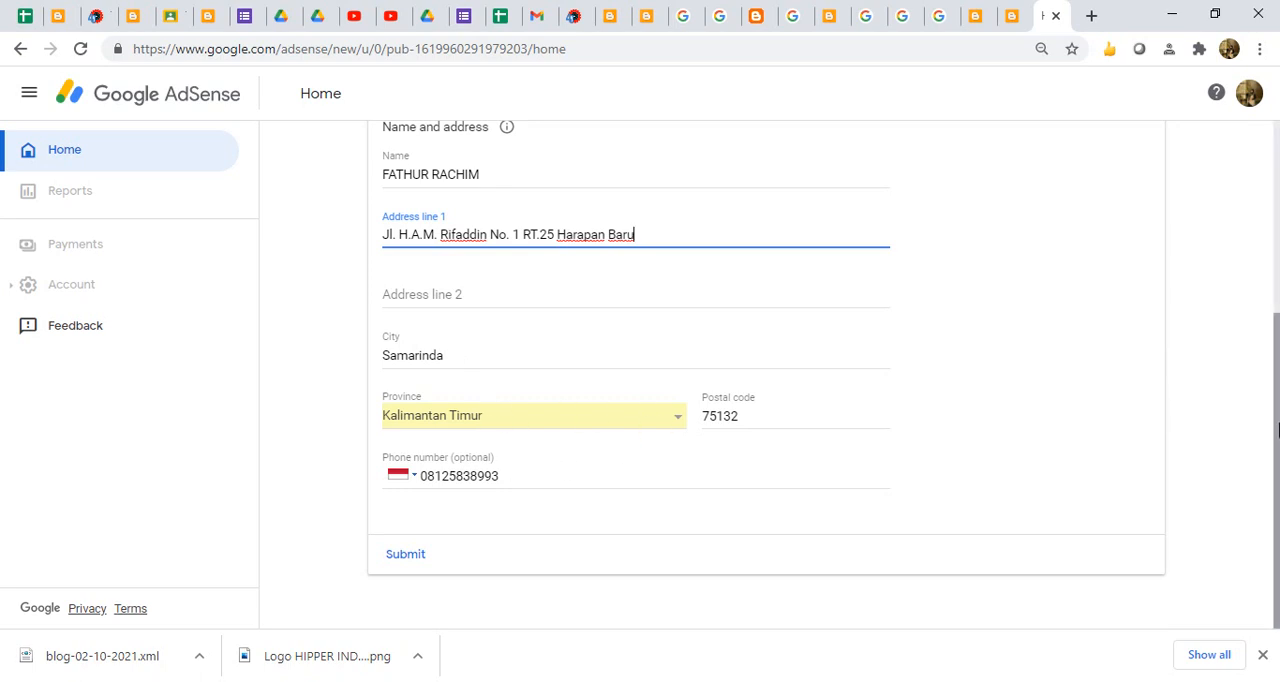
drag(1271, 422, 1263, 325)
scroll(1240, 270, up, 2)
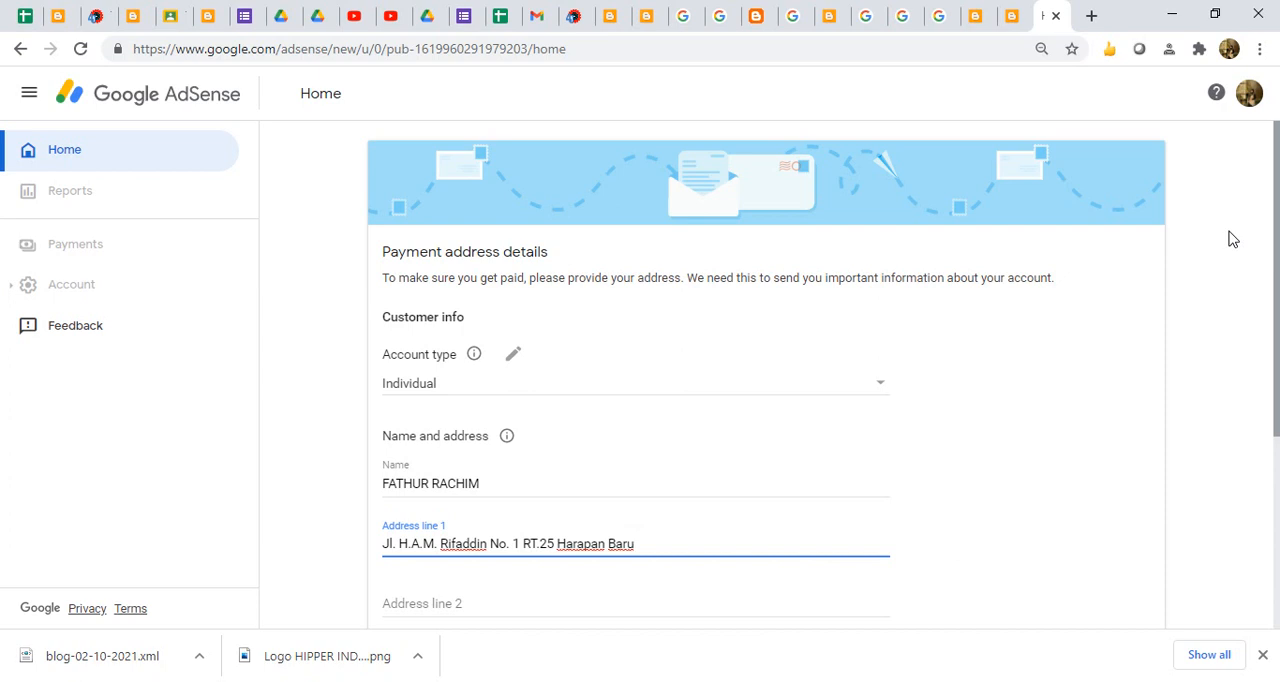
scroll(1230, 245, down, 1)
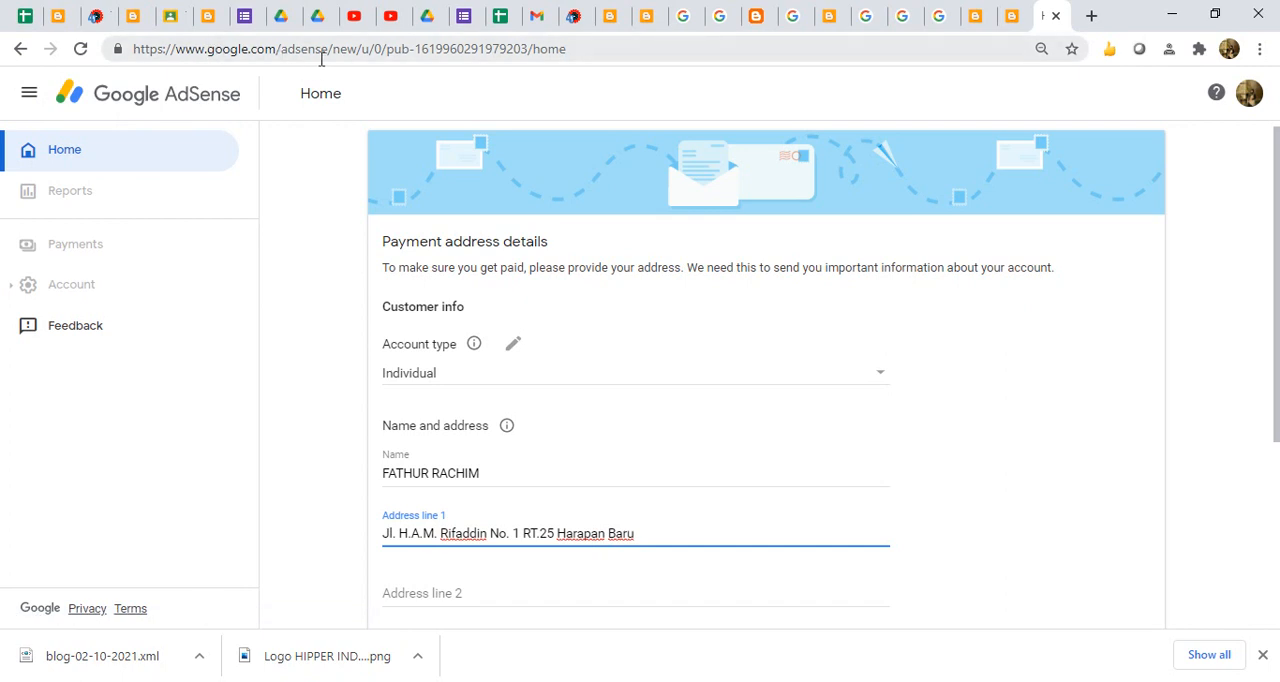
click(1276, 500)
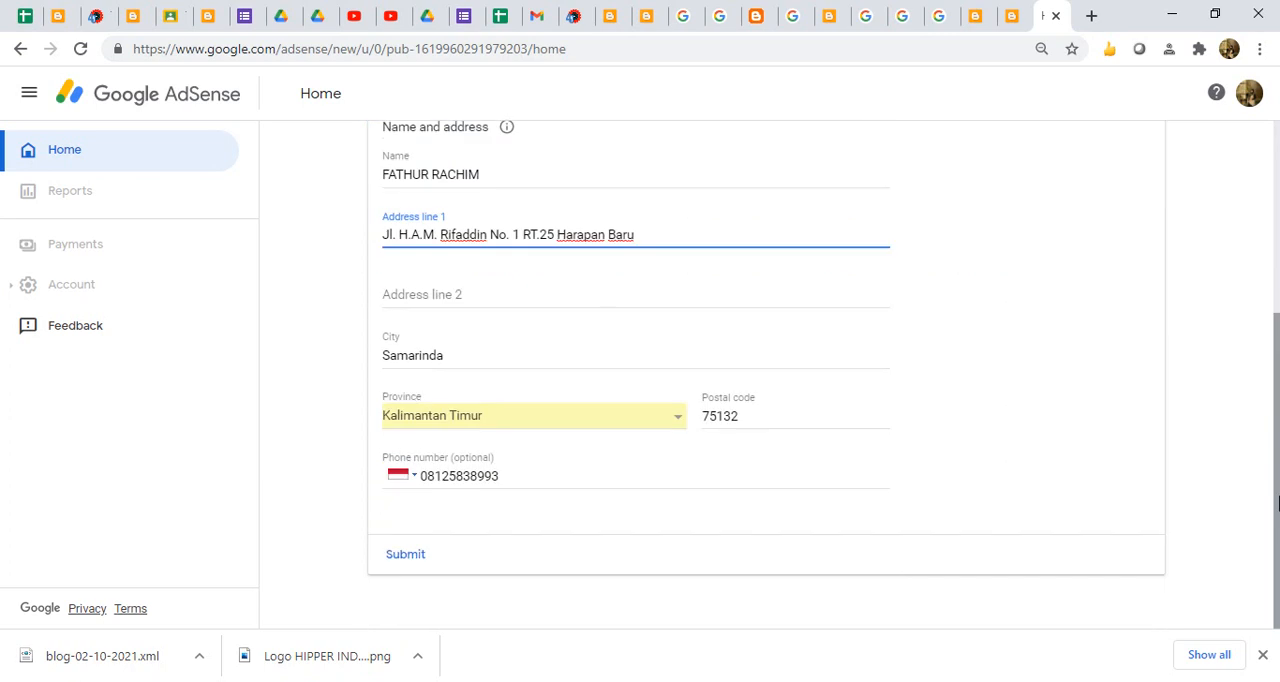
click(405, 556)
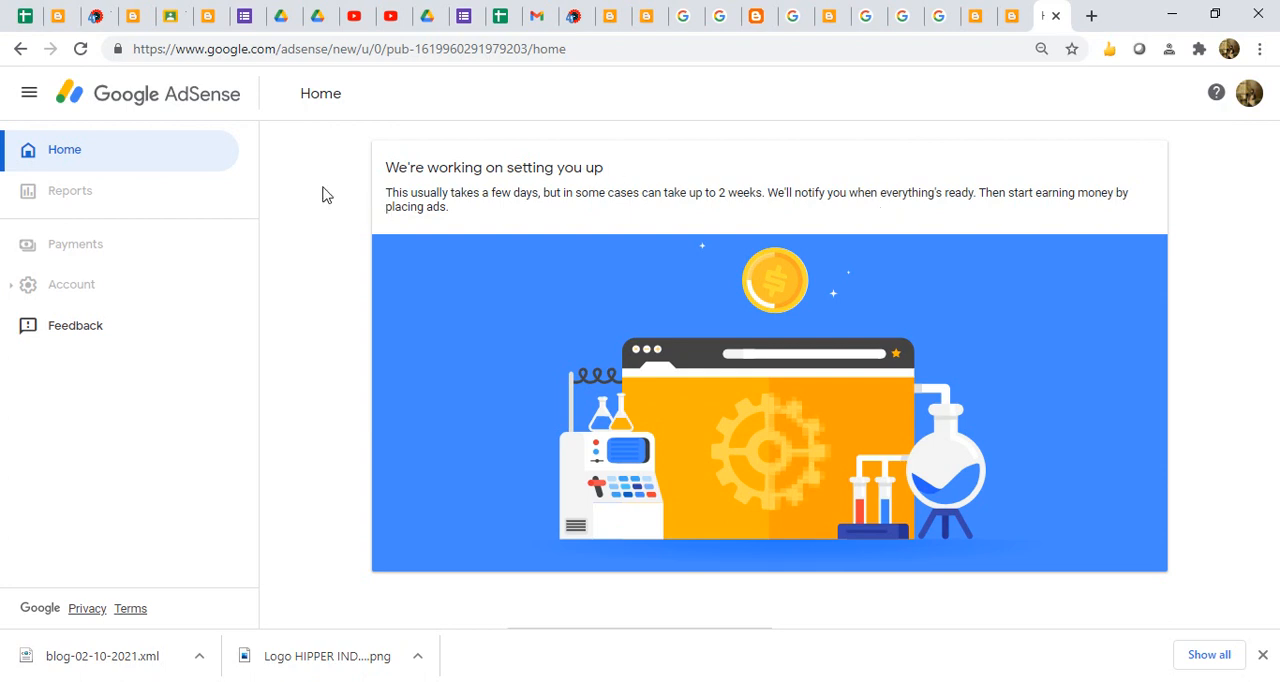
- Reload the AdSense home page to check the setup status and which account is signed in
click(80, 50)
click(1253, 111)
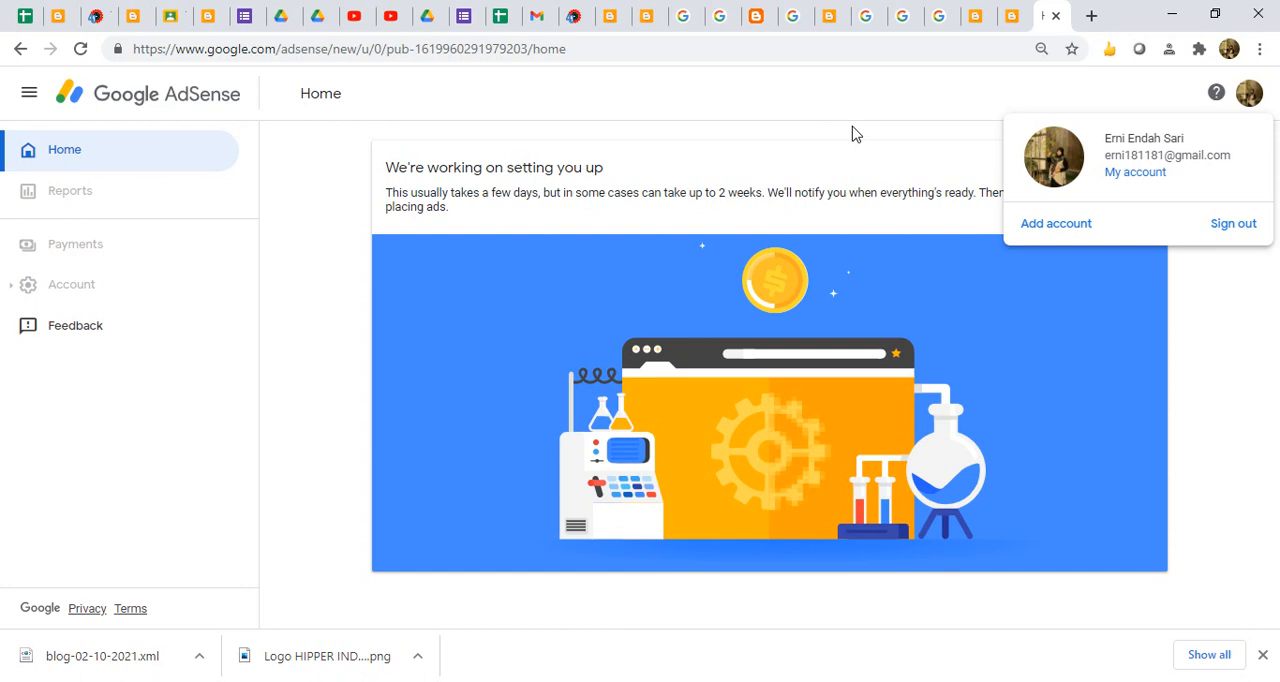
click(80, 50)
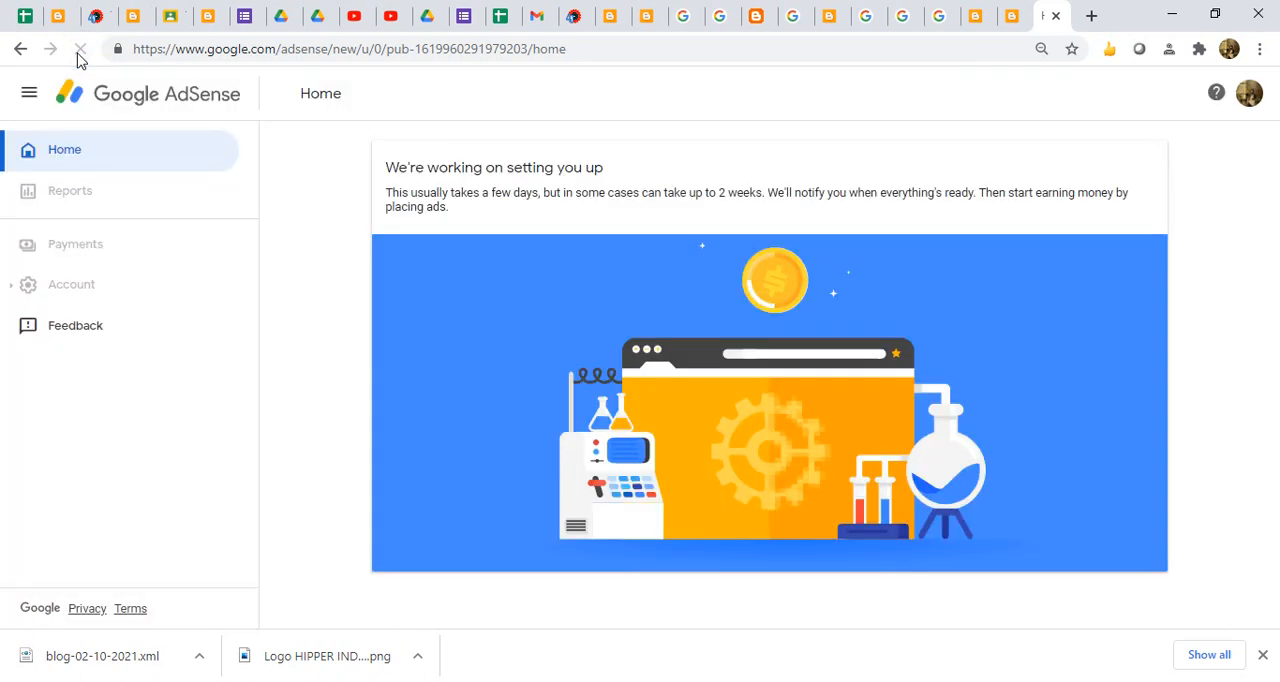
click(1250, 100)
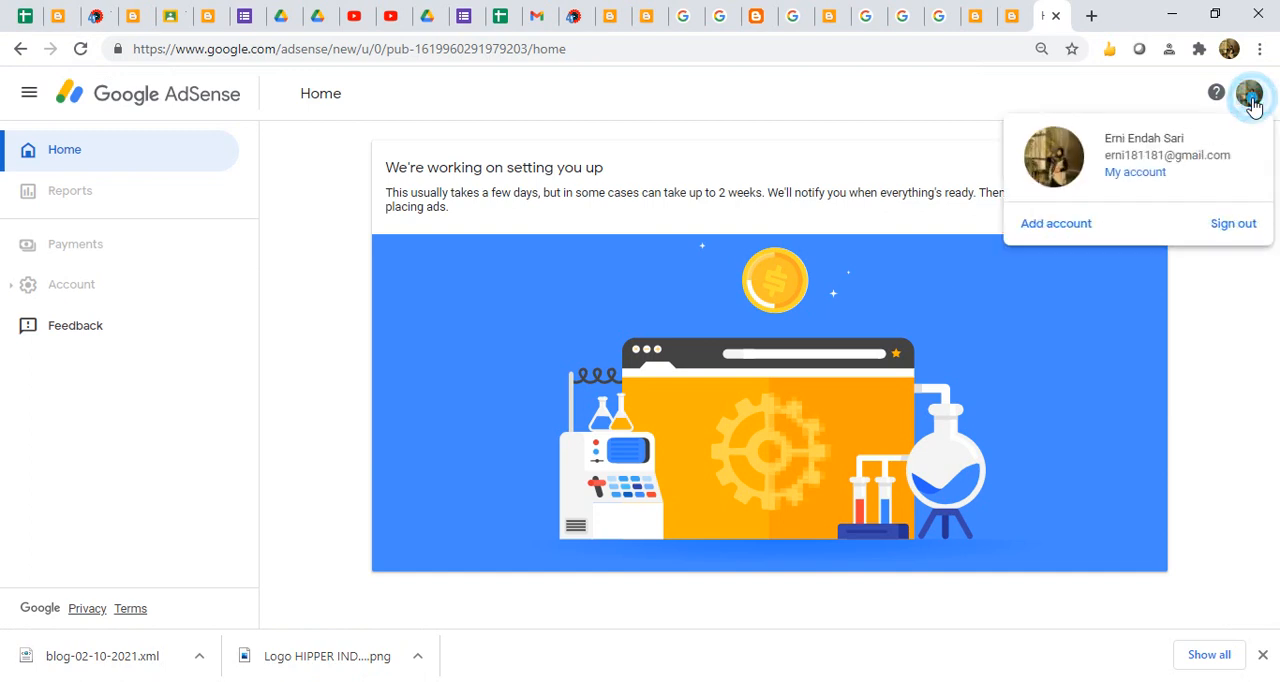
- Sign out of AdSense and start a new login with an account other than those listed
click(1232, 238)
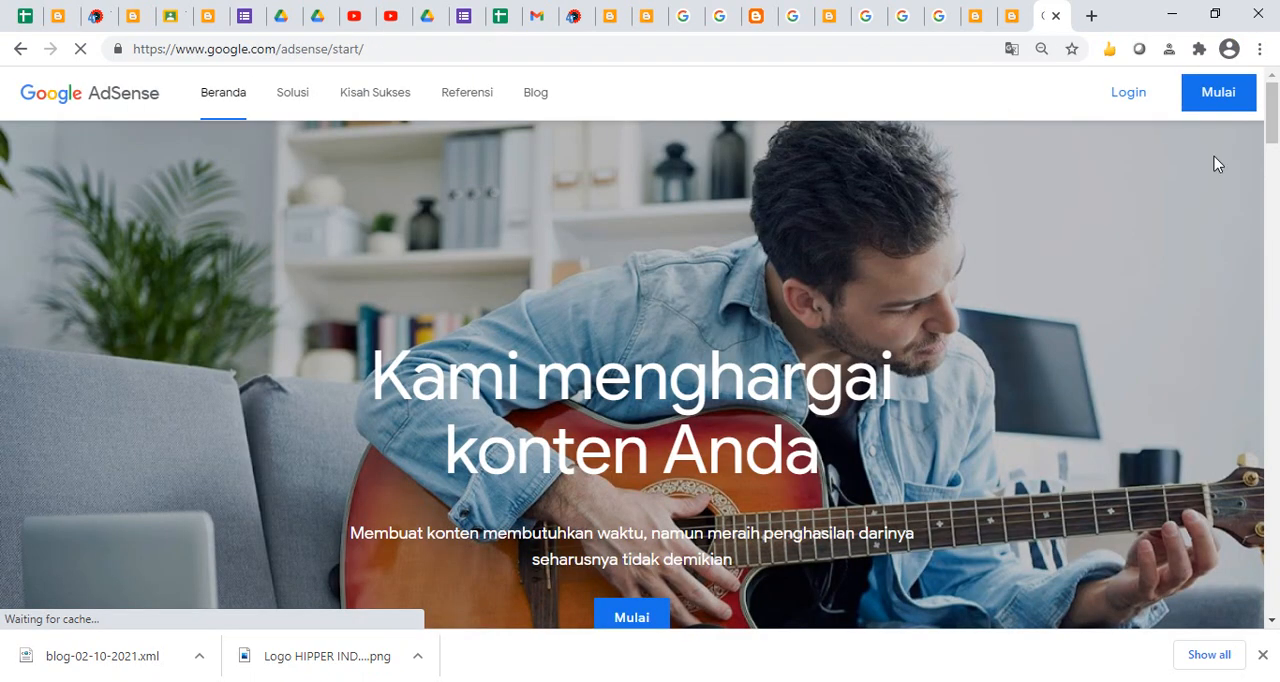
click(1130, 100)
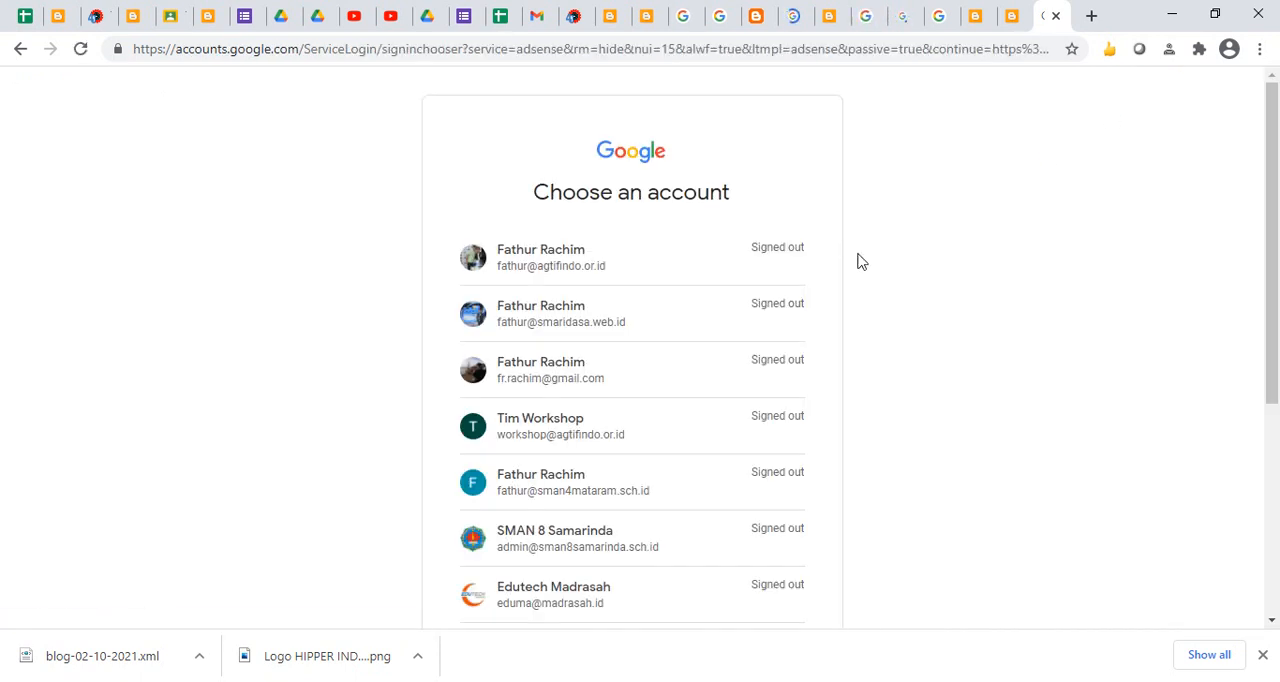
drag(1275, 316, 1272, 494)
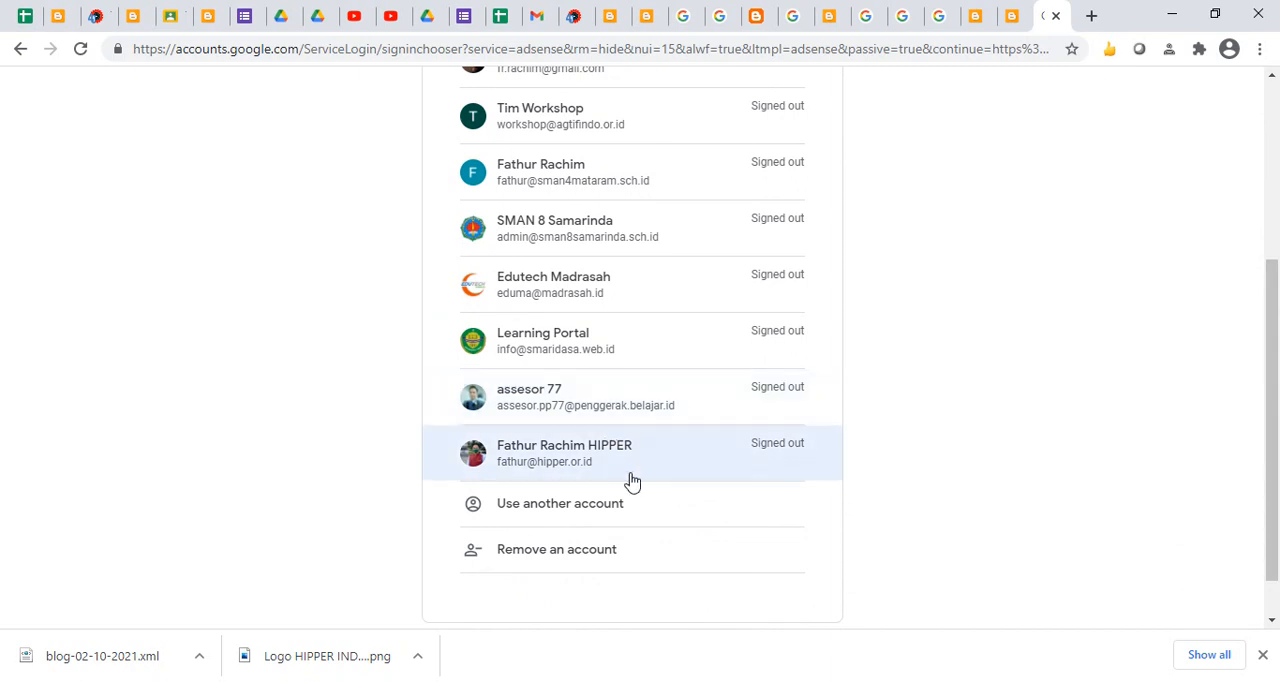
drag(1277, 440, 1277, 470)
click(598, 452)
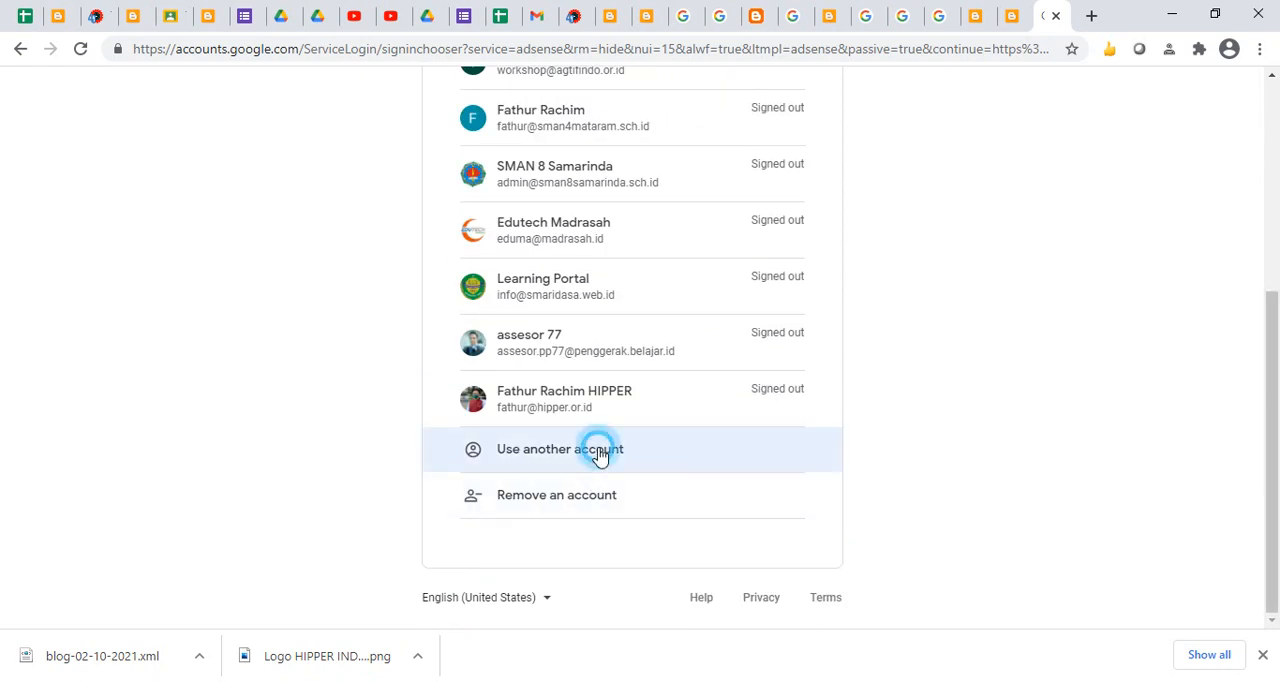
- Replace the suggested login with the Gmail address that owns BLOG KEREN ABIS and submit its account password
key(Left)
key(Left)
key(Left)
key(Left)
key(Left)
key(Left)
key(Left)
key(shift+Home)
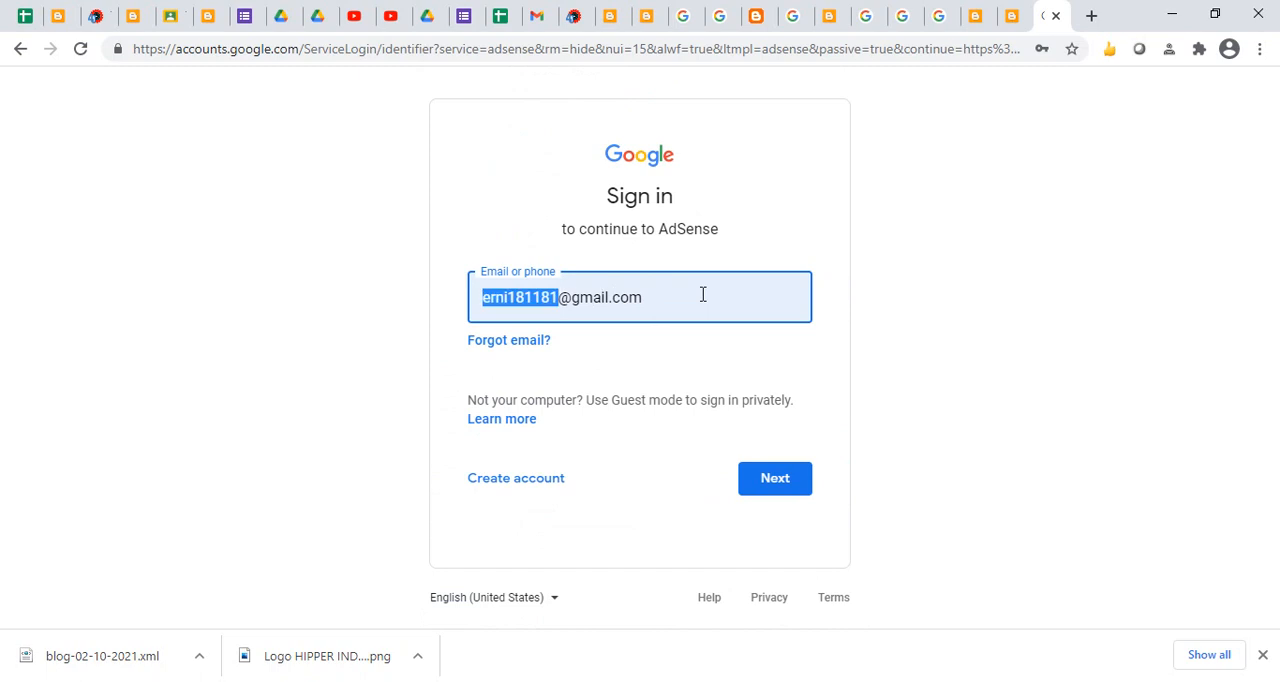
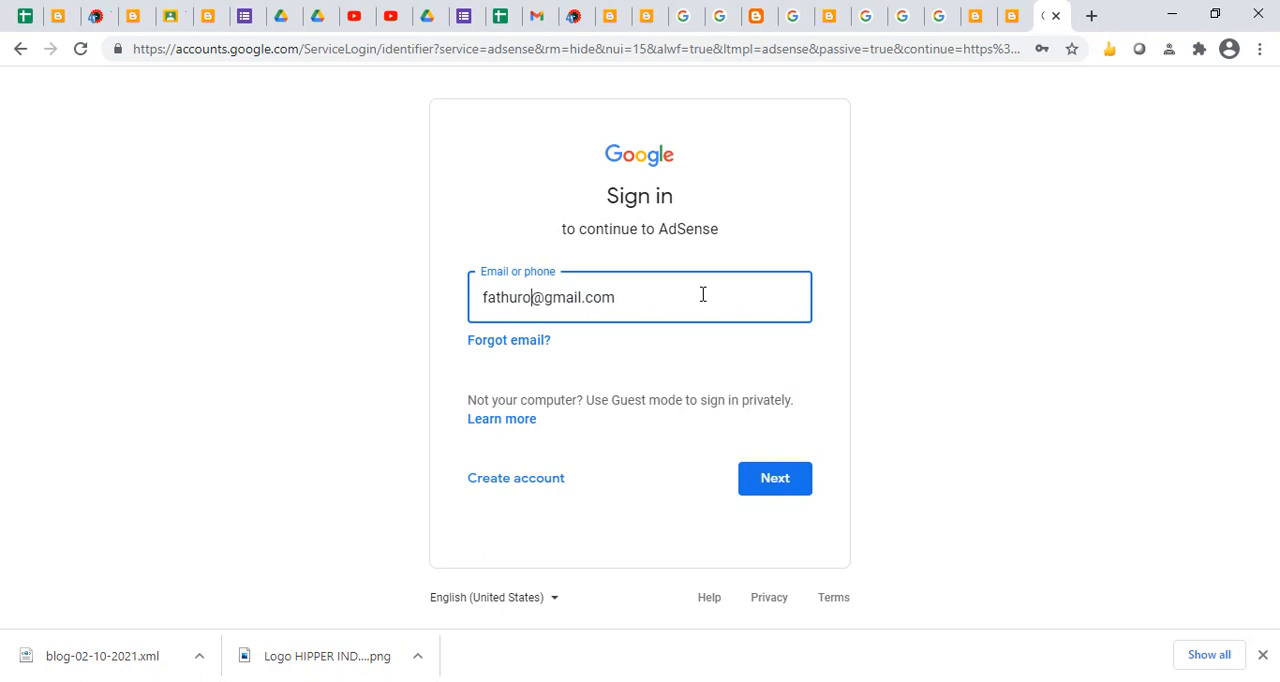
click(680, 354)
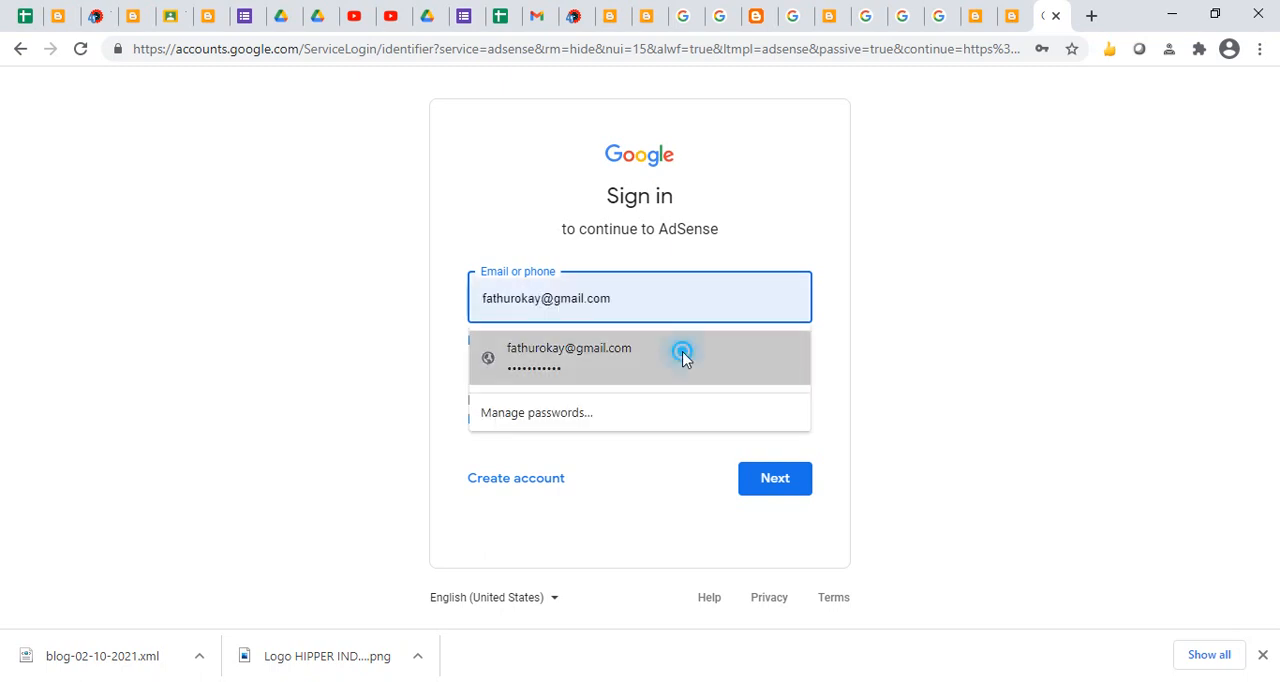
click(766, 482)
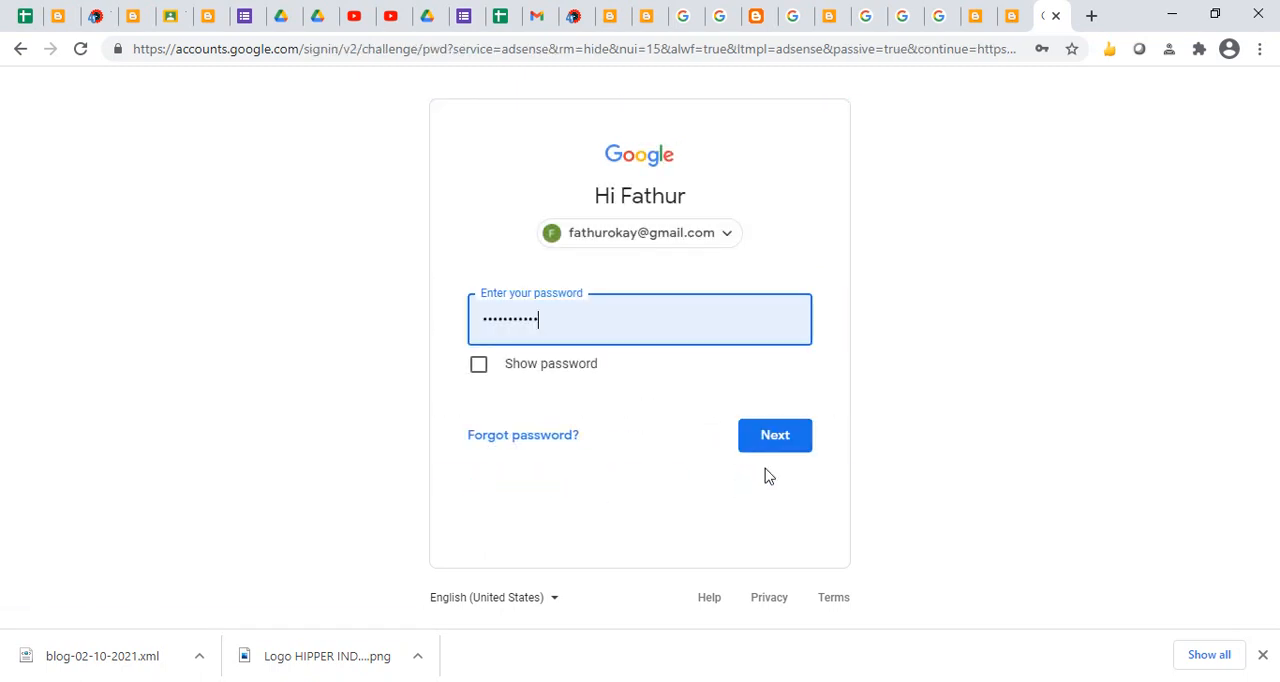
click(771, 452)
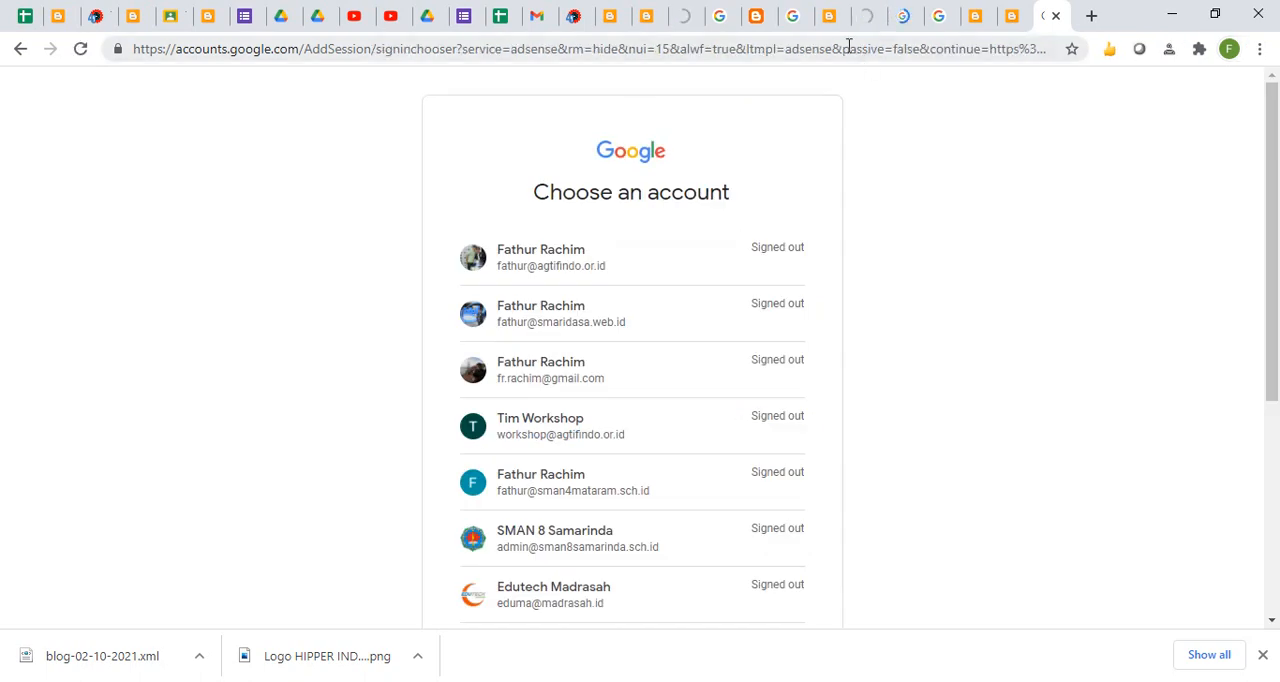
- Switch to BLOG KEREN ABIS in Blogger, open its earnings page and reload it
click(1006, 20)
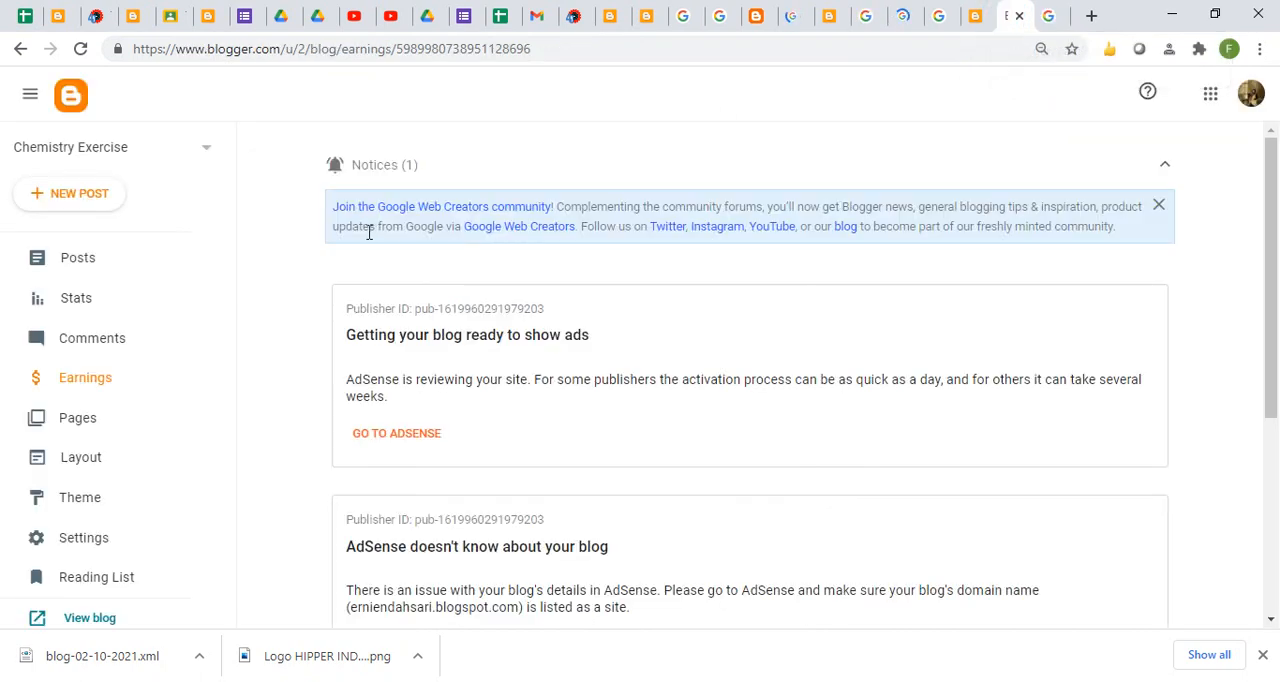
click(977, 17)
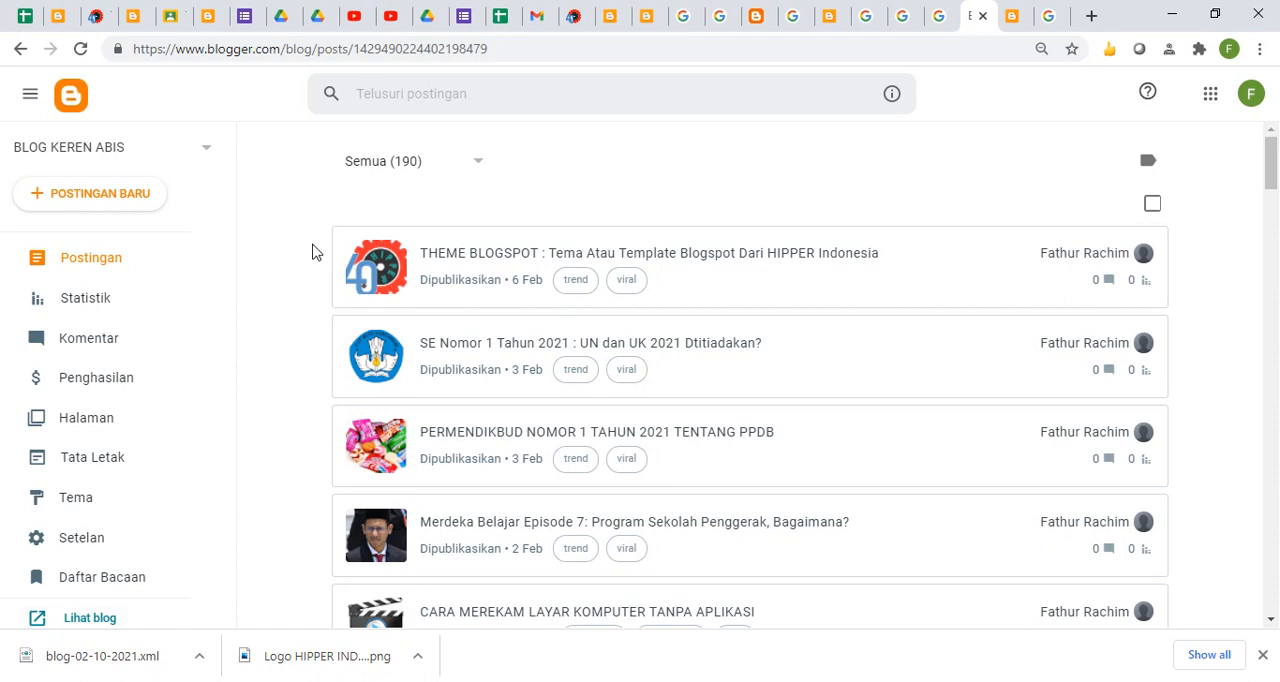
click(103, 380)
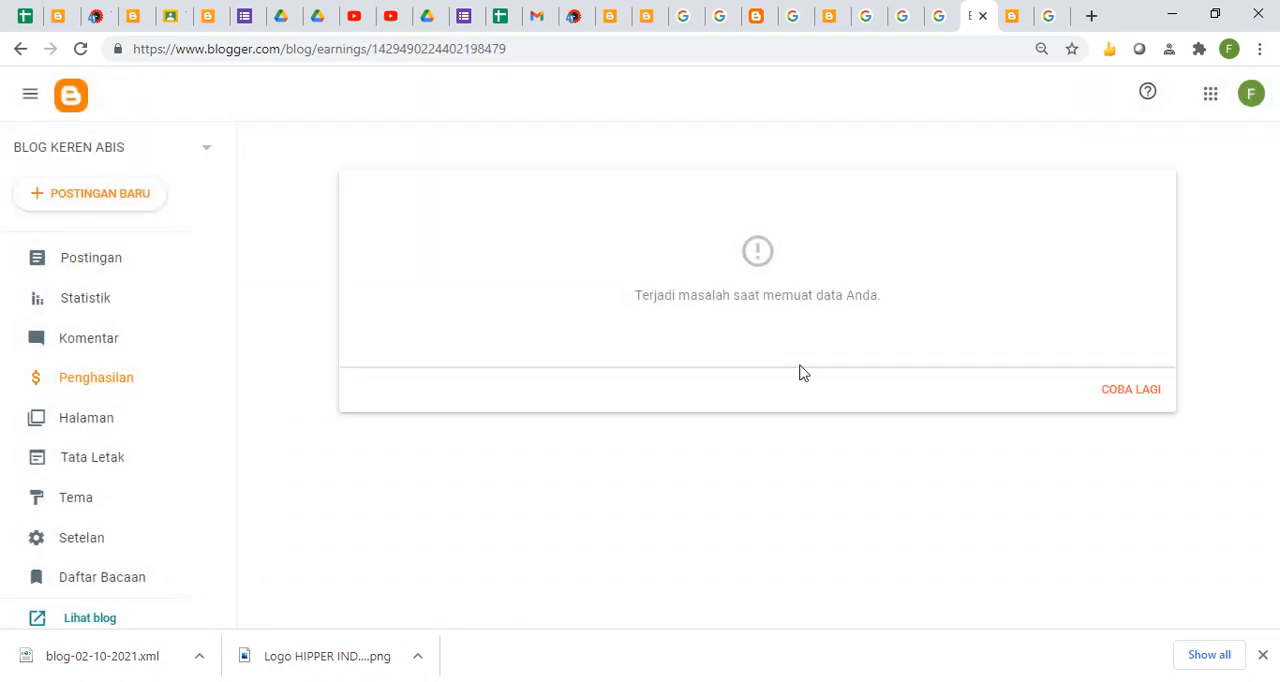
click(84, 50)
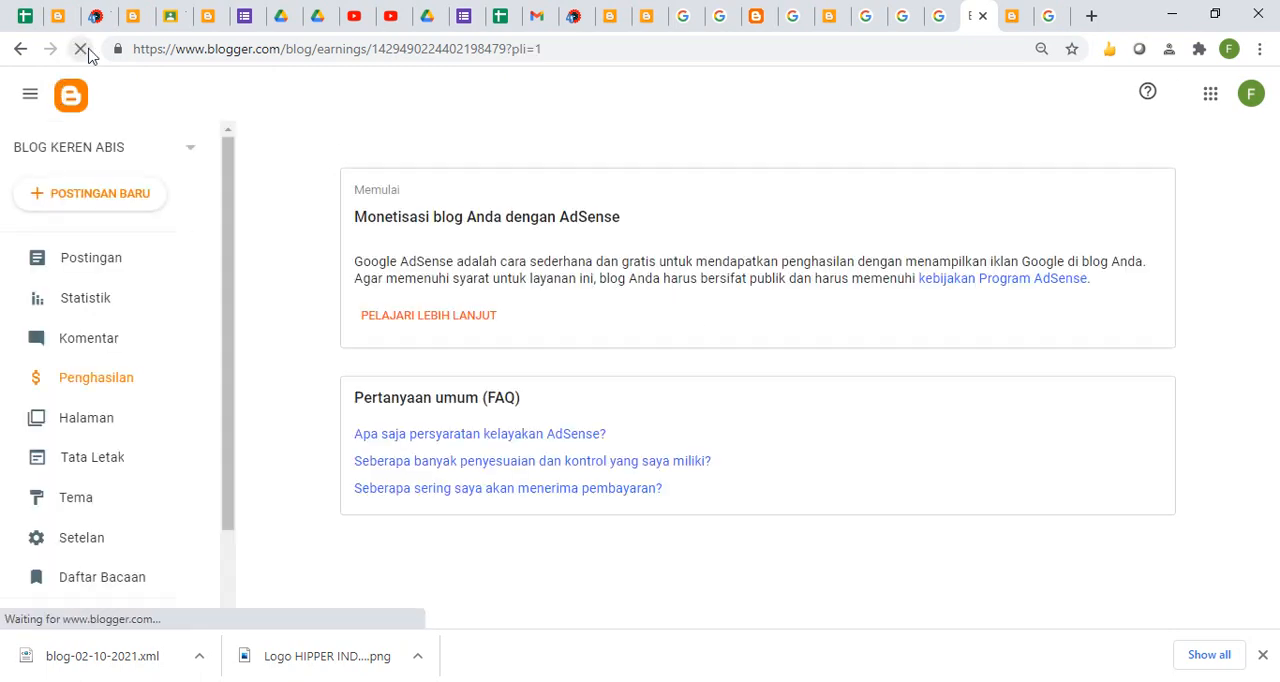
- Open the AdSense eligibility help from the blog's earnings page and go on to the AdSense sign-up form
click(443, 315)
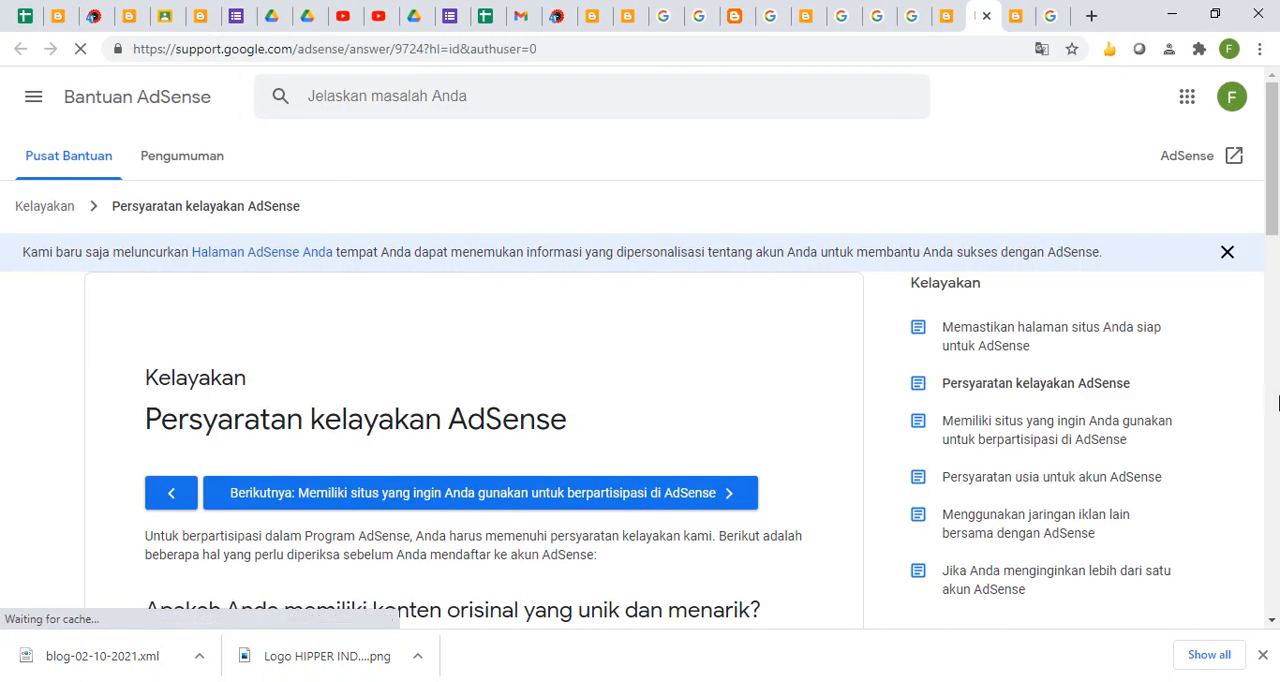
click(1275, 400)
click(459, 631)
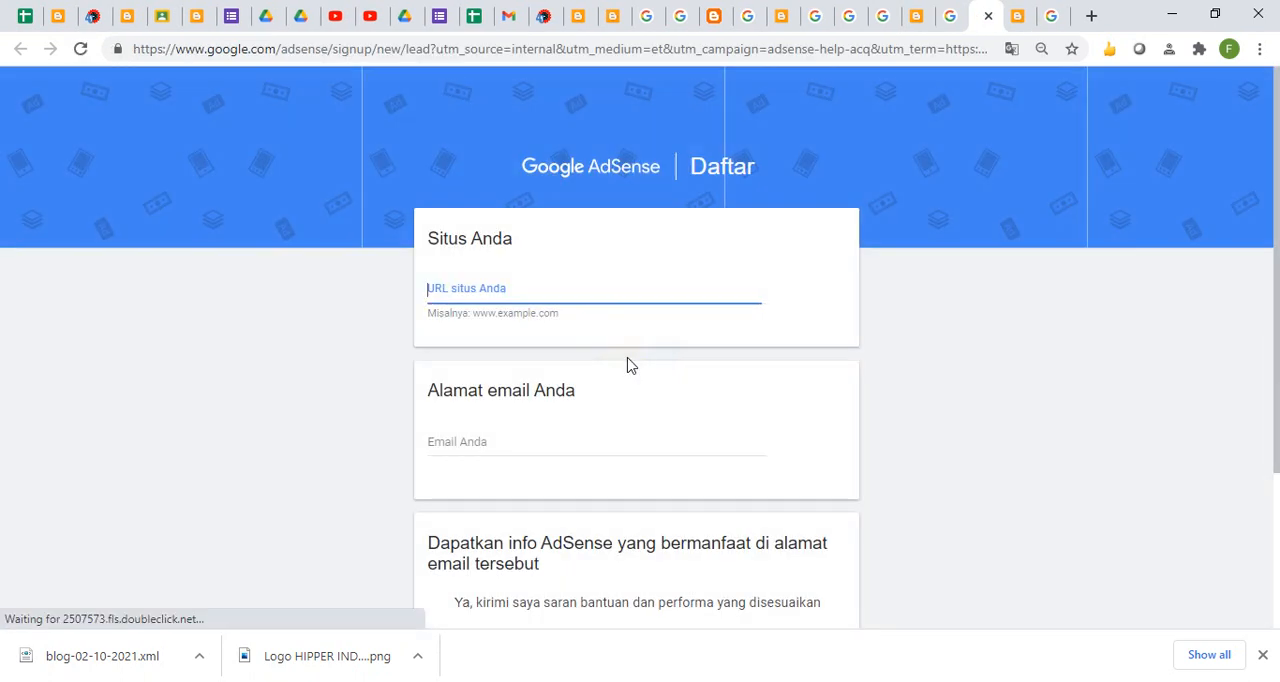
click(623, 274)
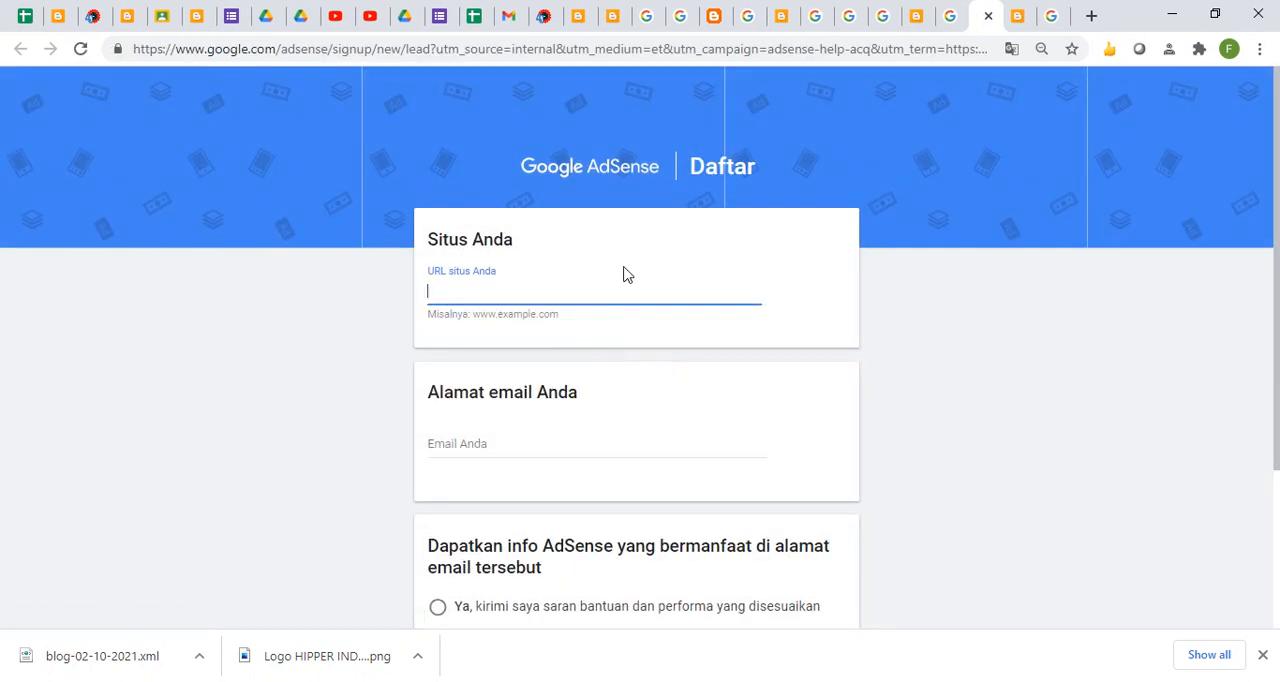
text(https://tulisanrecehsekali.blogspot.com/)
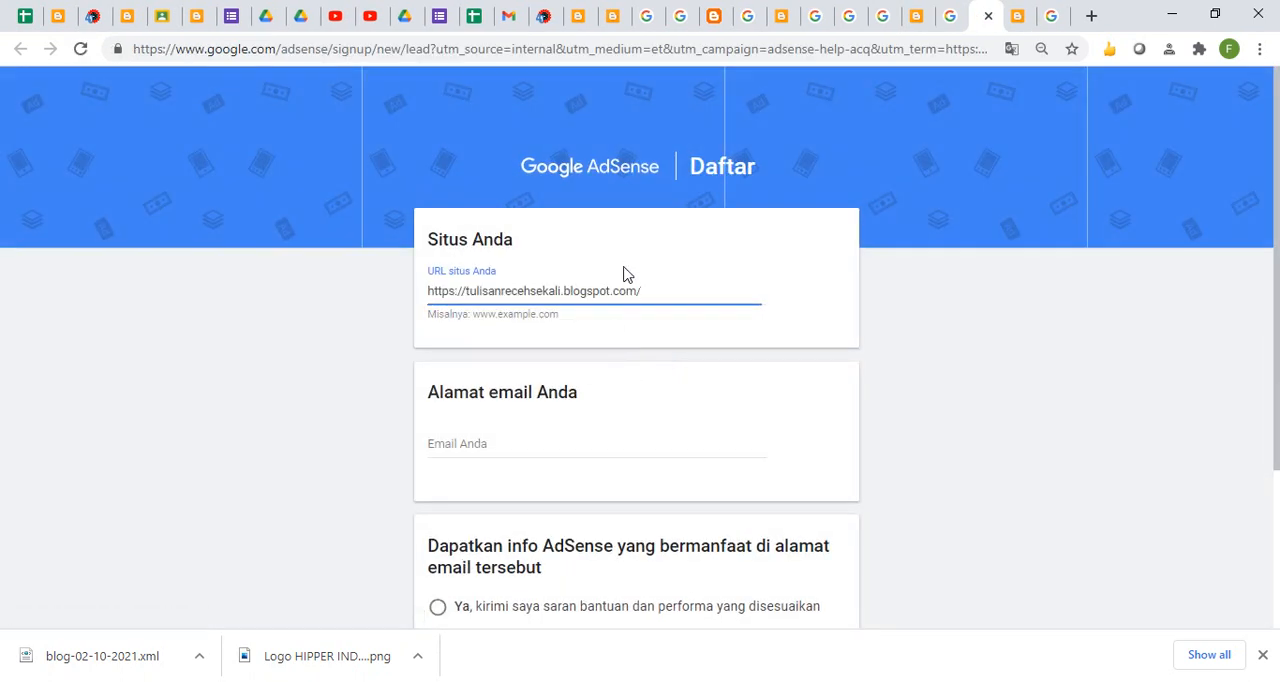
click(512, 442)
click(506, 490)
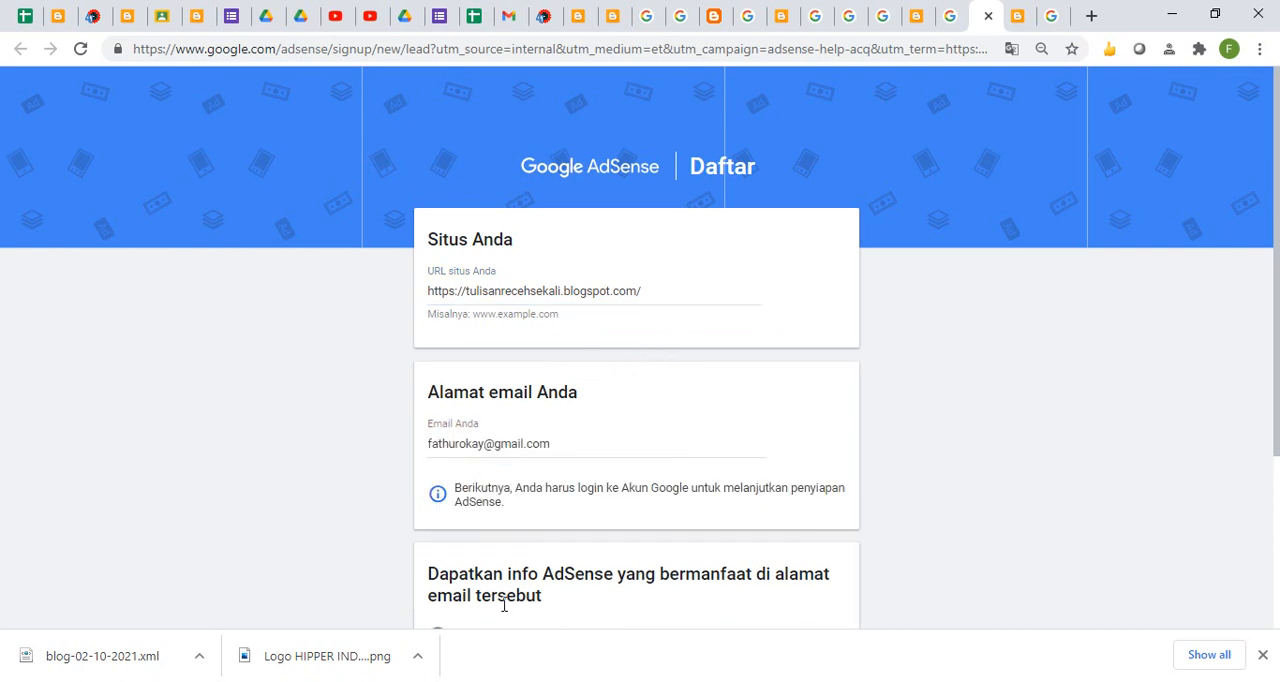
- Opt in to customised AdSense help and performance suggestions, submit the sign-up form and continue the setup in Blogger
drag(1270, 400, 1277, 525)
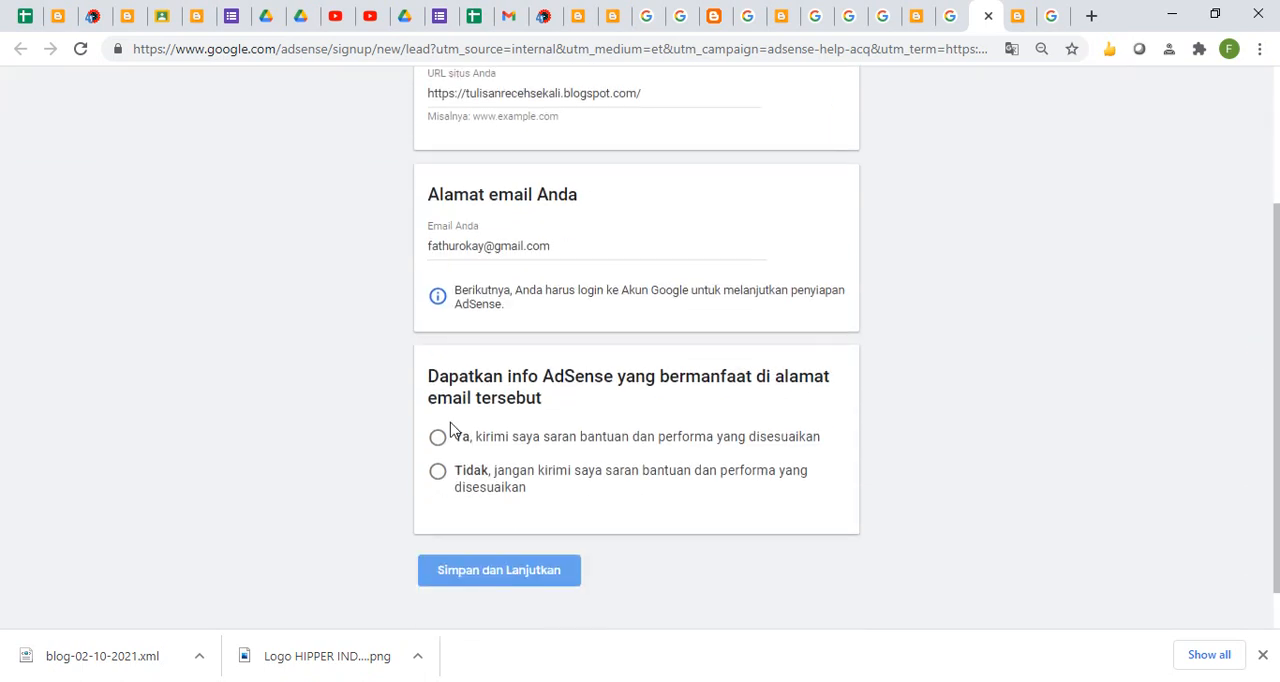
click(437, 437)
click(497, 570)
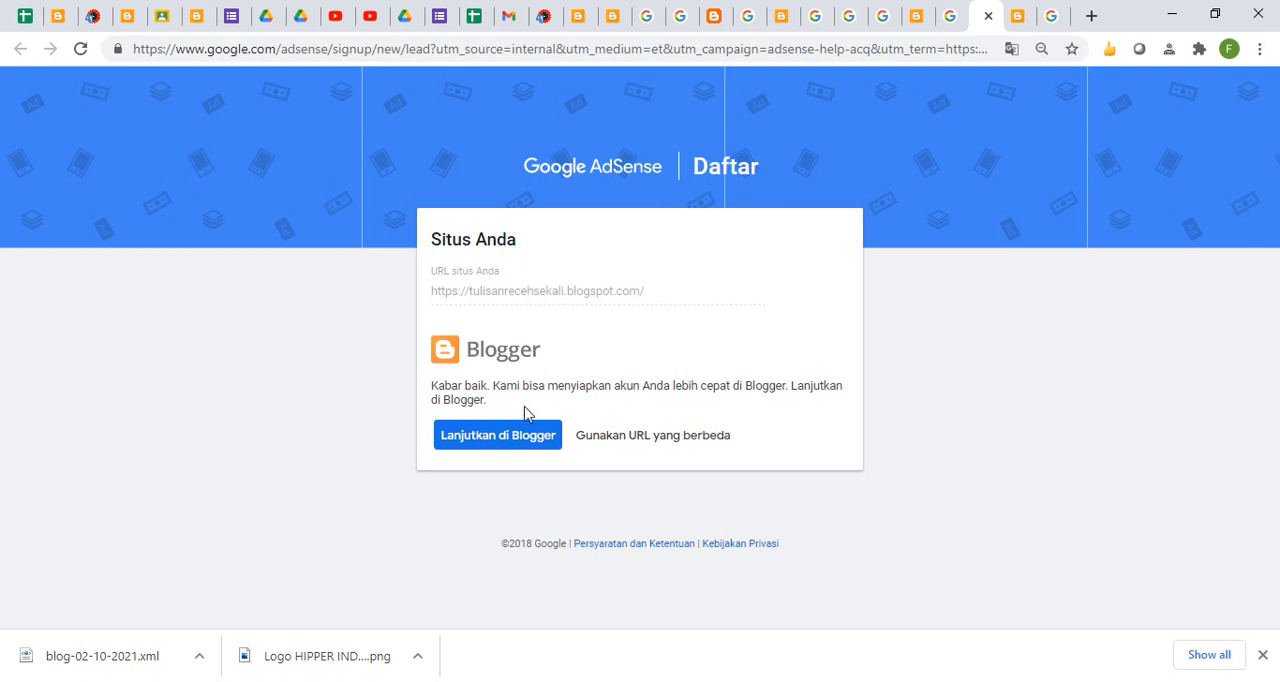
click(484, 454)
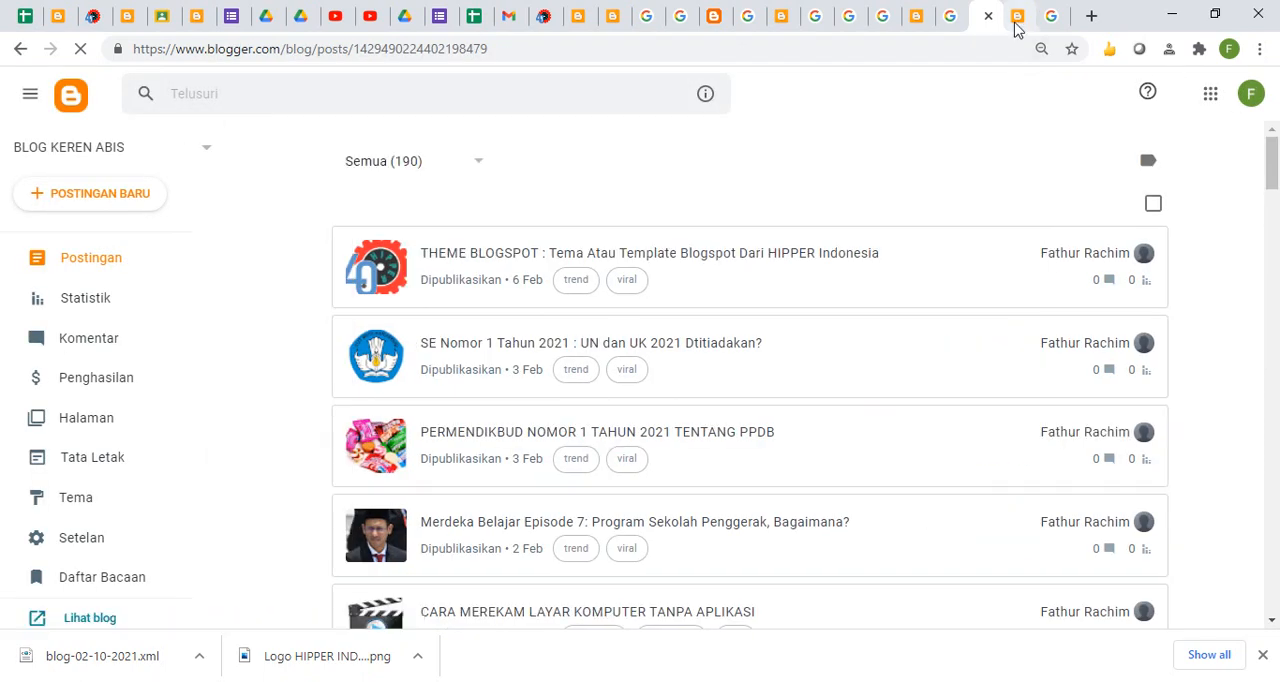
- Search the web for adsense from the Chemistry blog's page and open the Google AdSense login result
click(1016, 18)
click(914, 48)
text(adse)
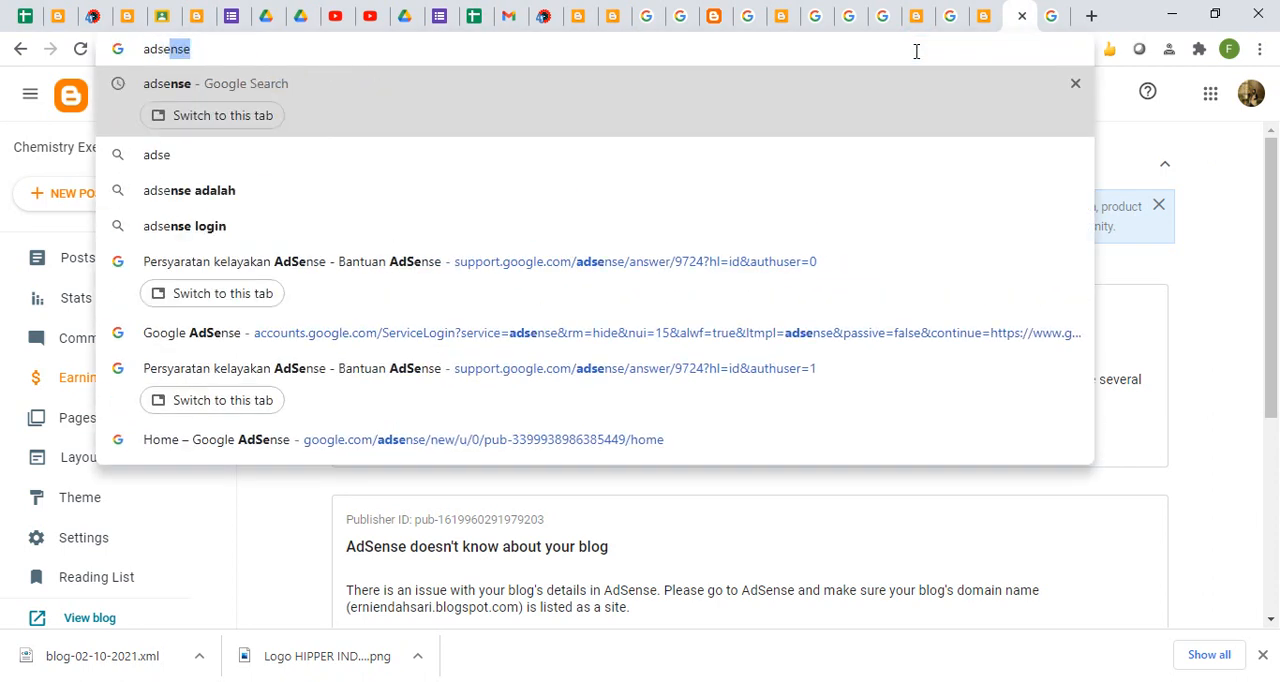
text(nse)
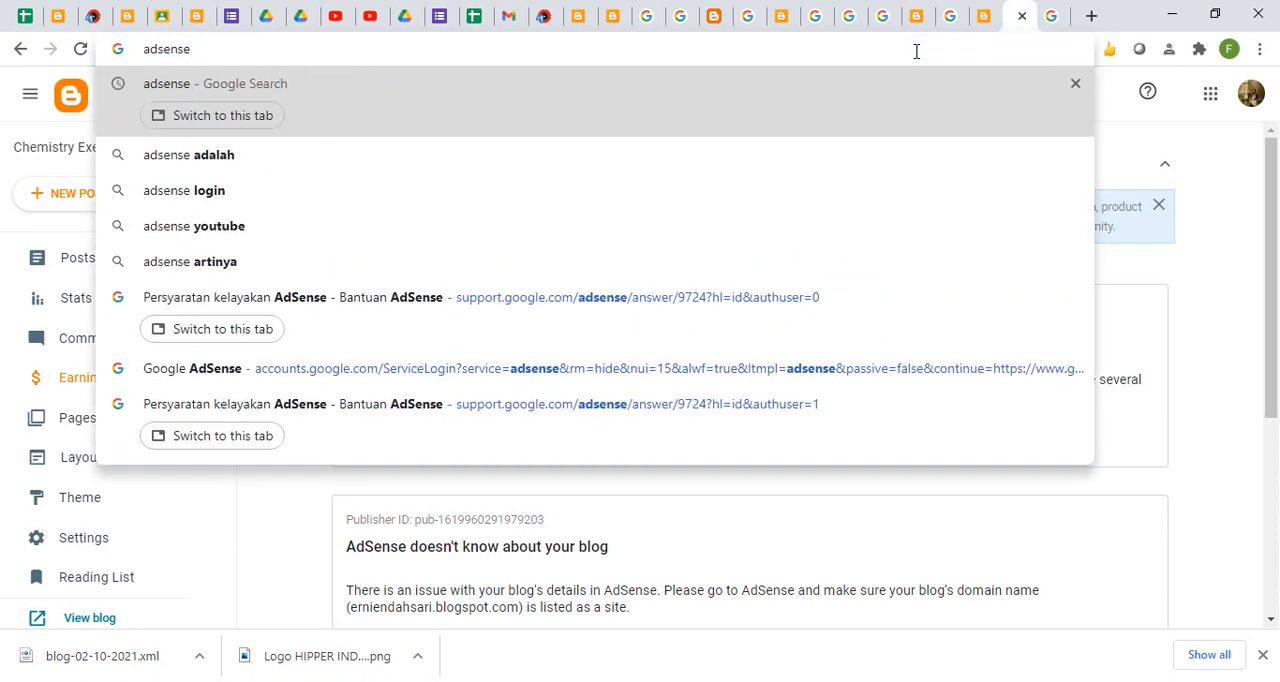
key(Return)
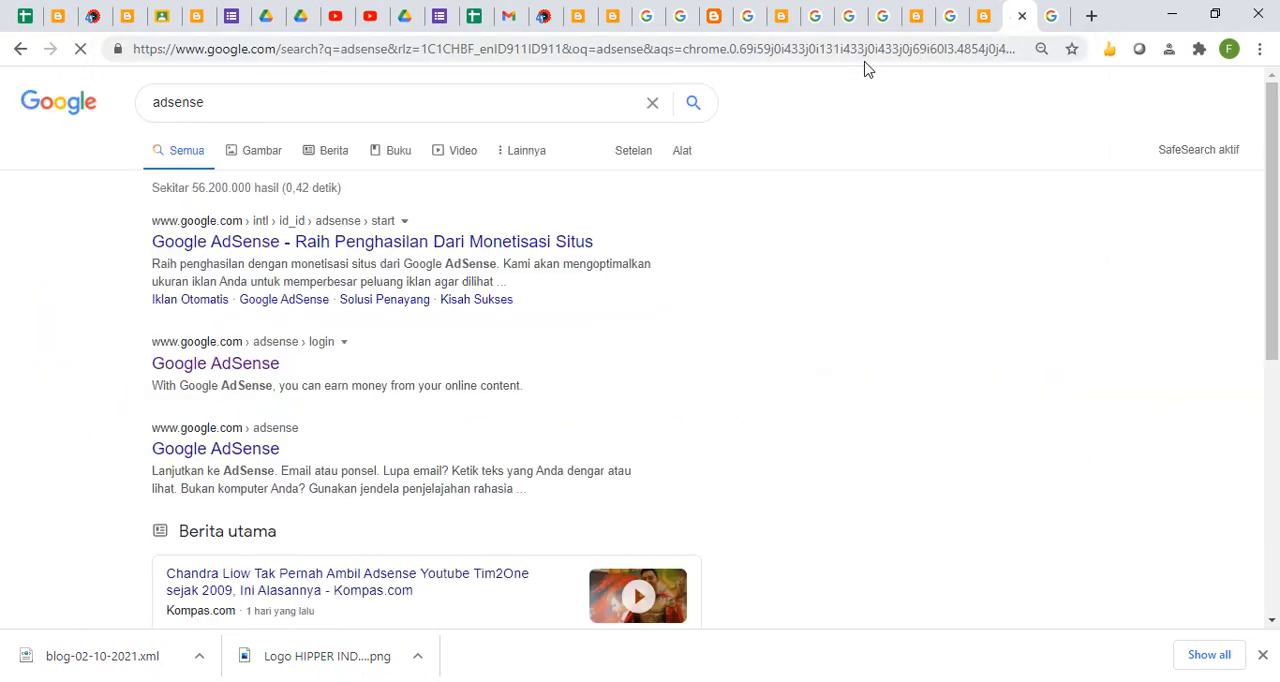
click(246, 371)
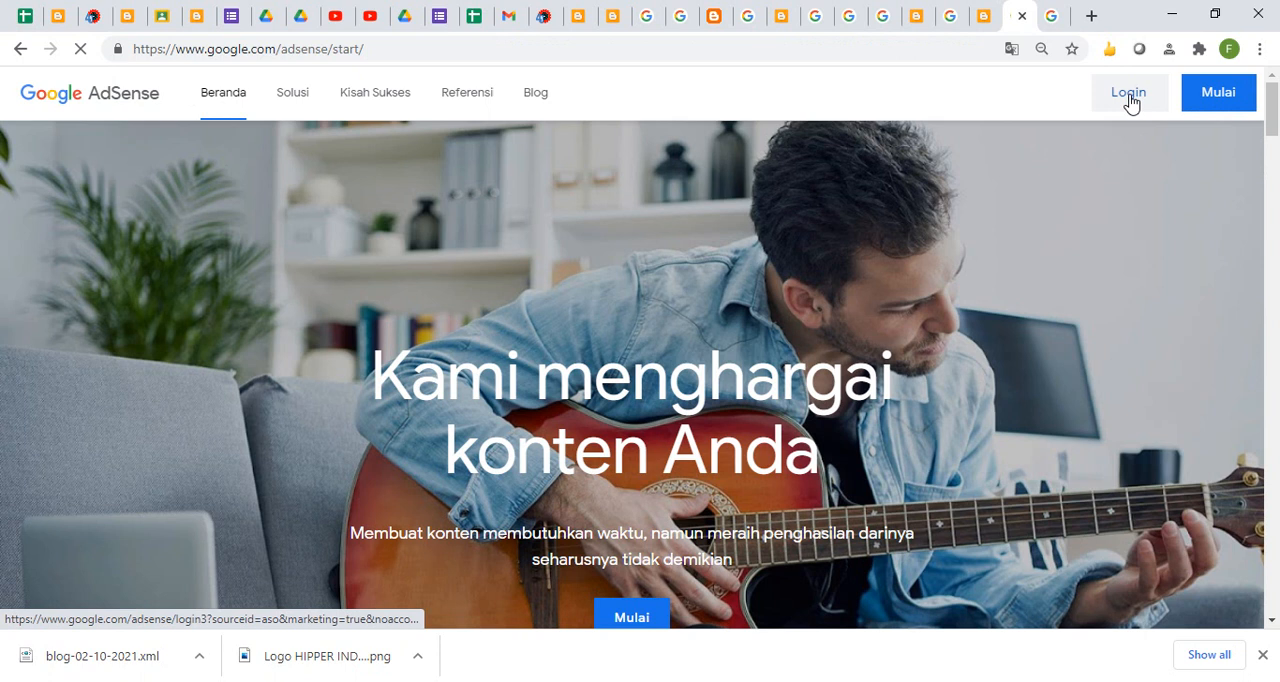
- Try to log in to AdSense with one of the saved Google accounts and dismiss the account notice
click(1129, 92)
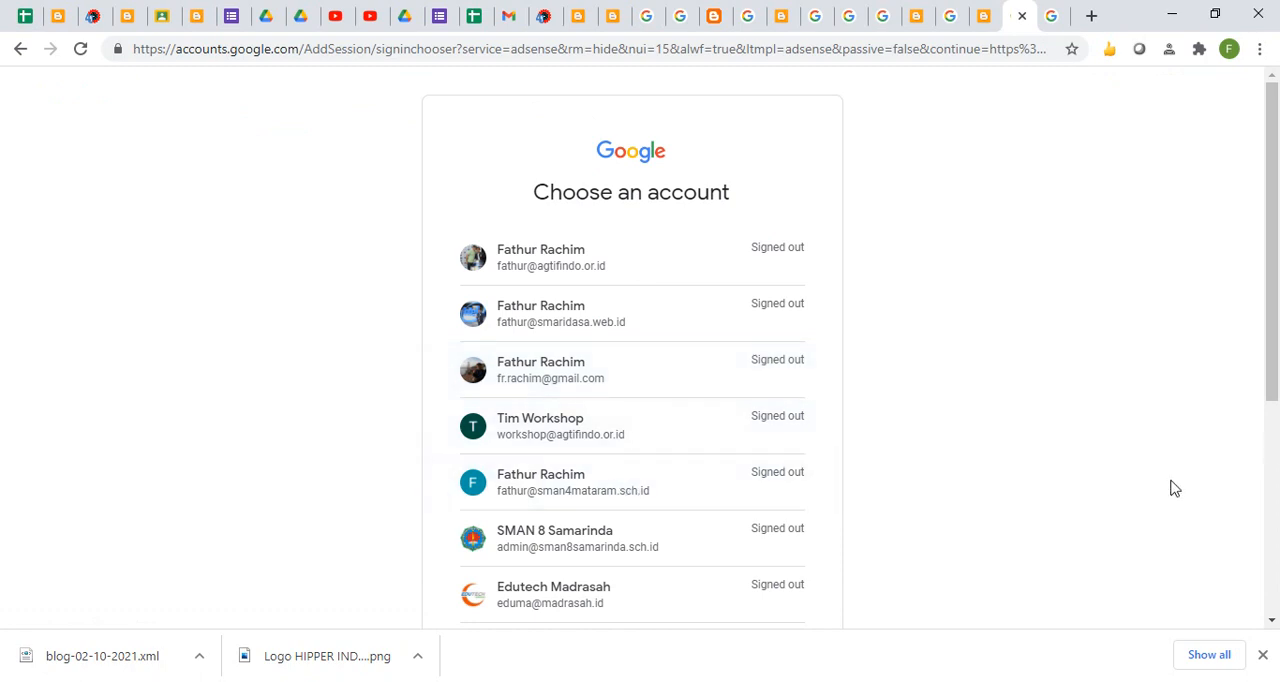
scroll(1275, 440, down, 4)
click(577, 455)
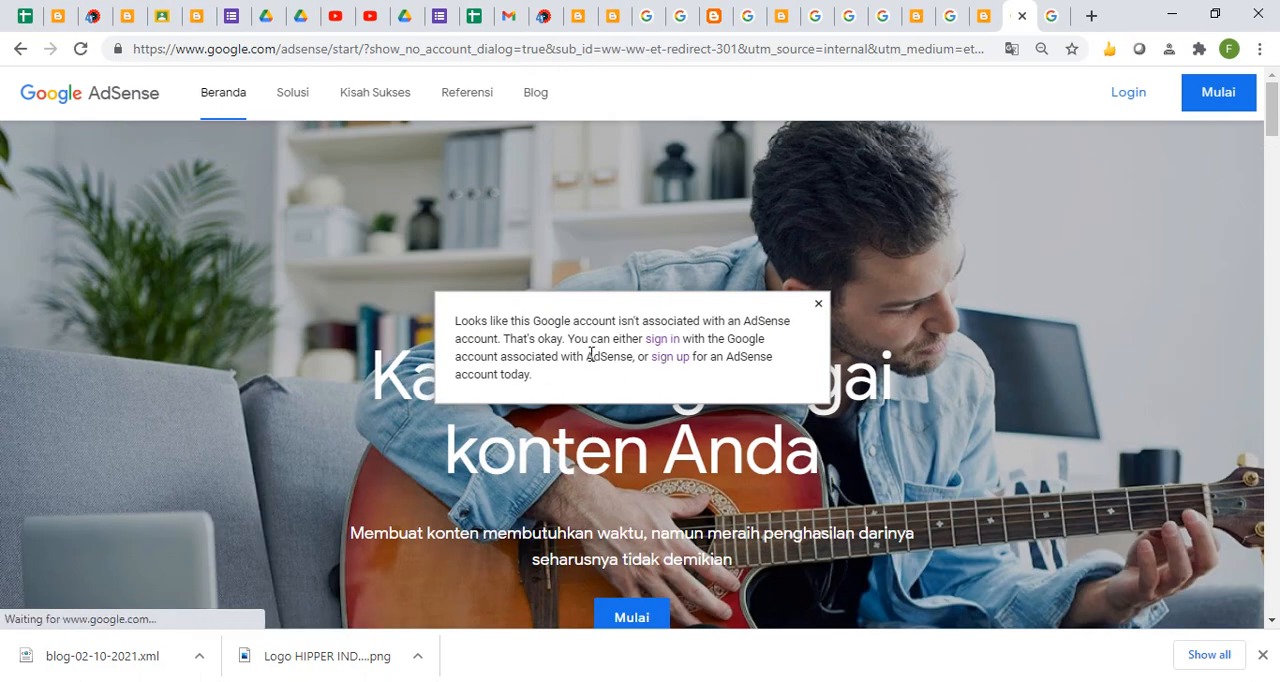
click(819, 305)
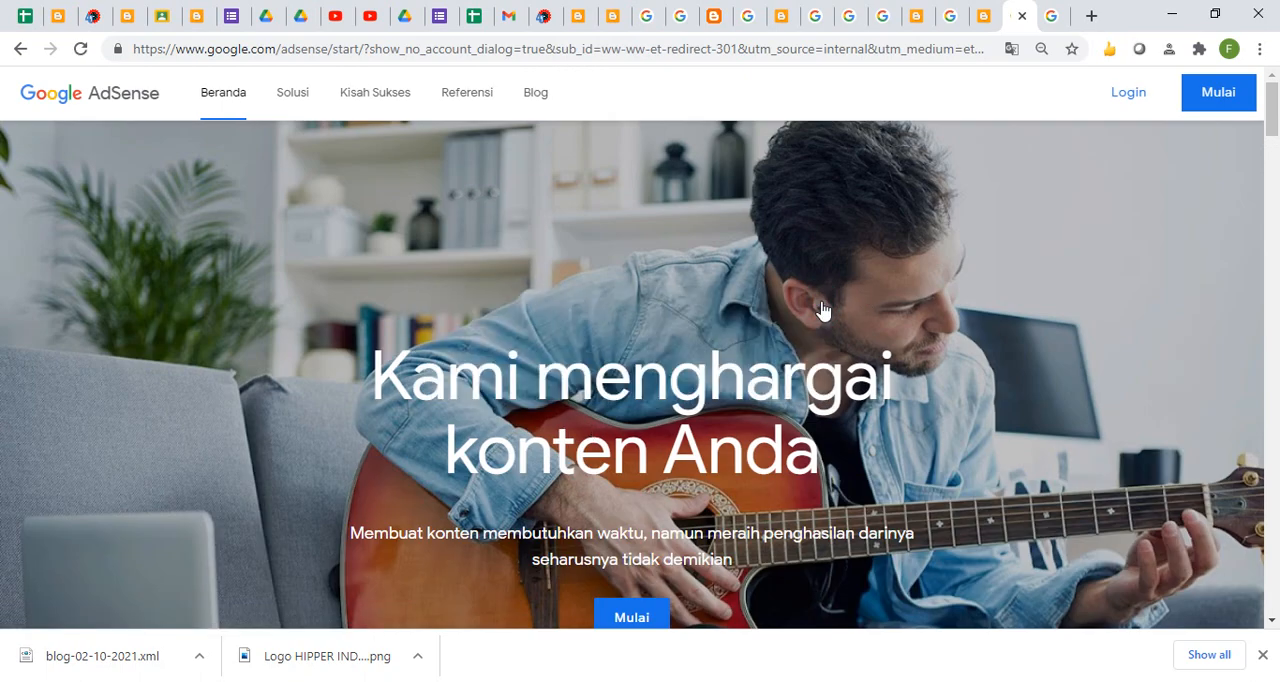
- Start the AdSense login again with the Gmail account that has an AdSense account and submit its password
click(1140, 96)
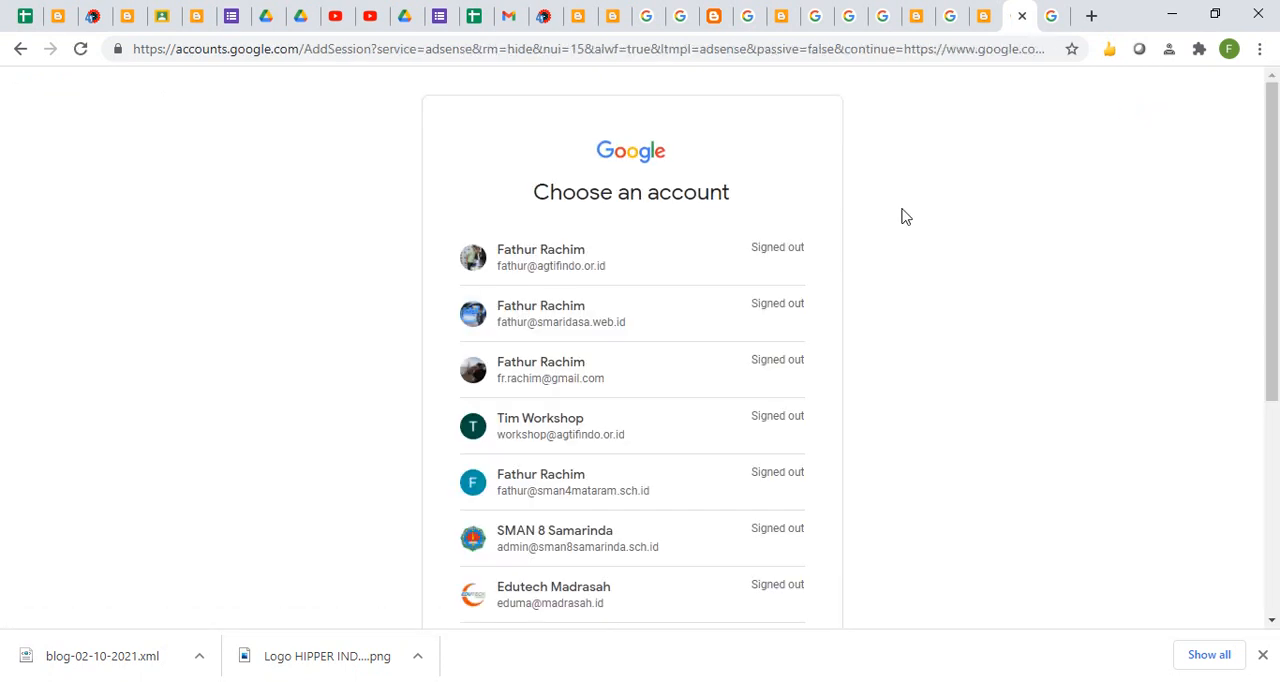
click(572, 388)
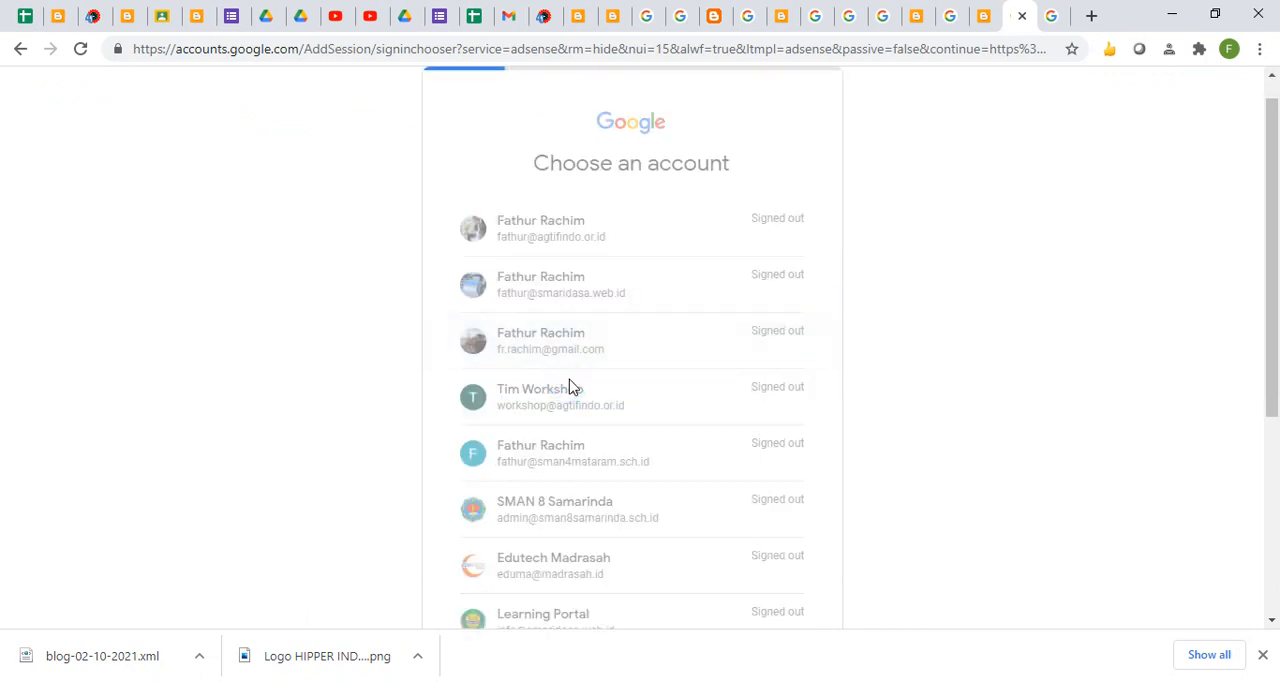
click(767, 430)
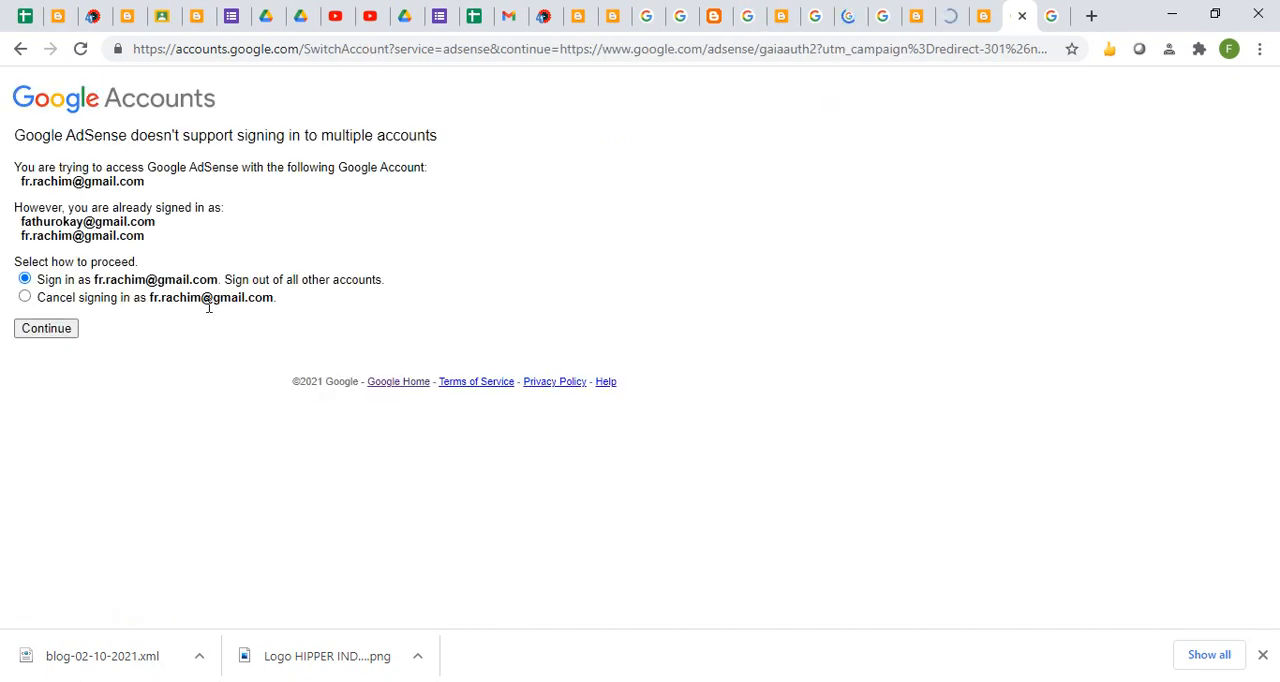
- Sign out of all other accounts and sign in to AdSense again with the same Gmail address and password
click(36, 336)
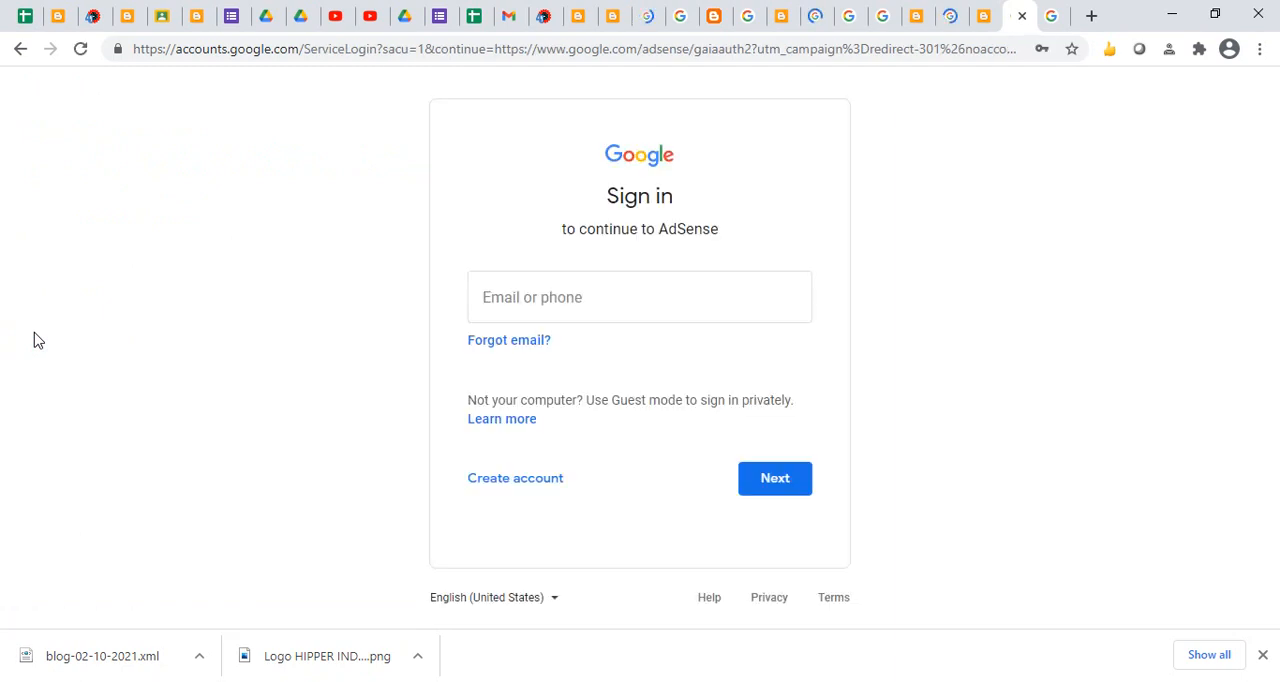
click(780, 474)
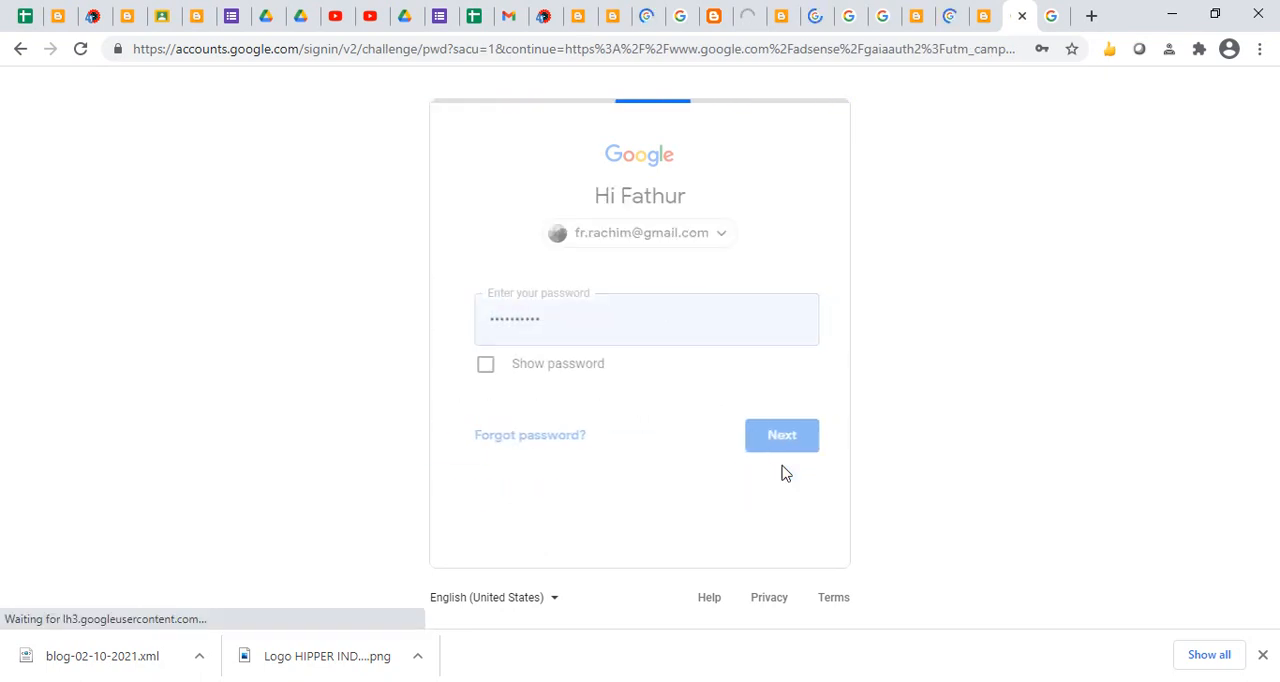
click(791, 436)
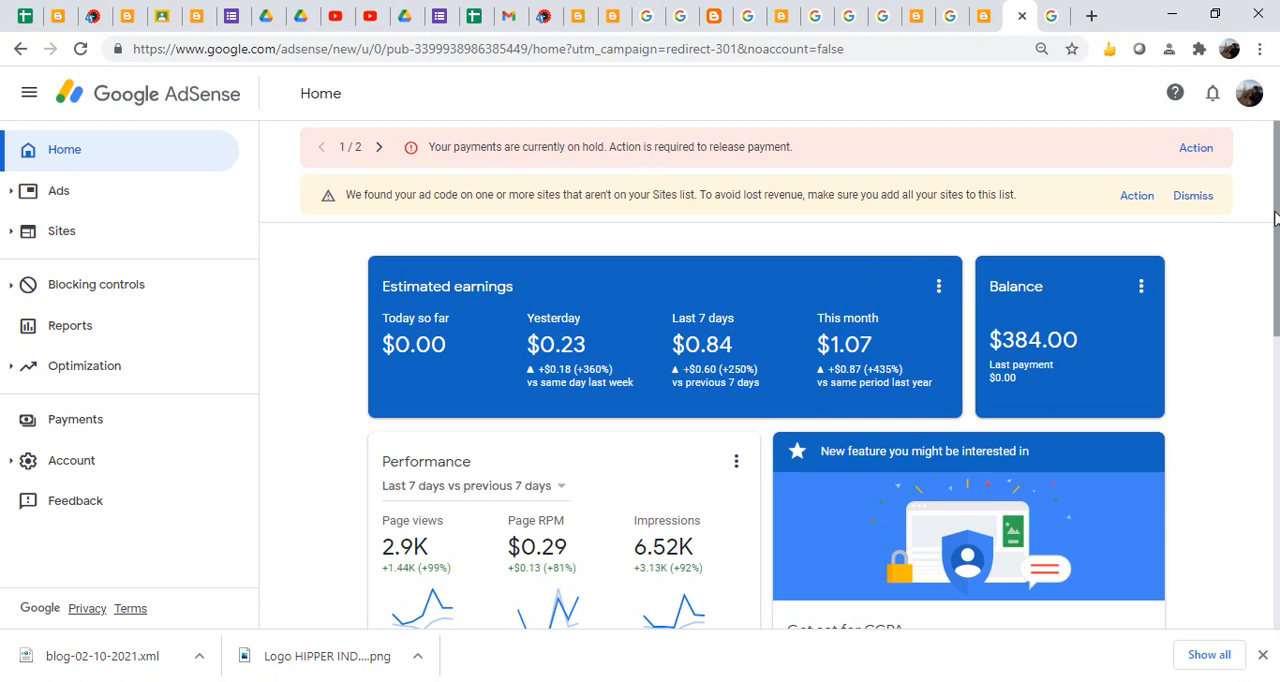
- Open the AdSense Ads overview and examine the by-site page, including each site's Auto ads setting
click(9, 202)
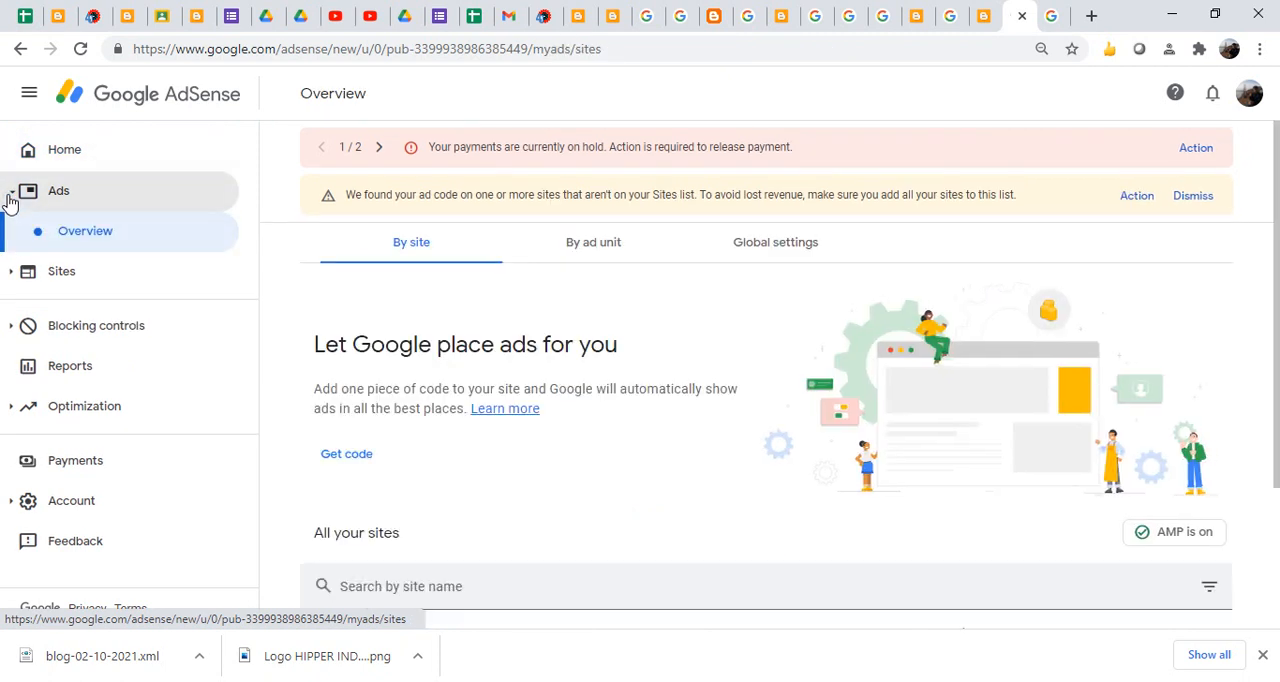
drag(1277, 218, 1277, 229)
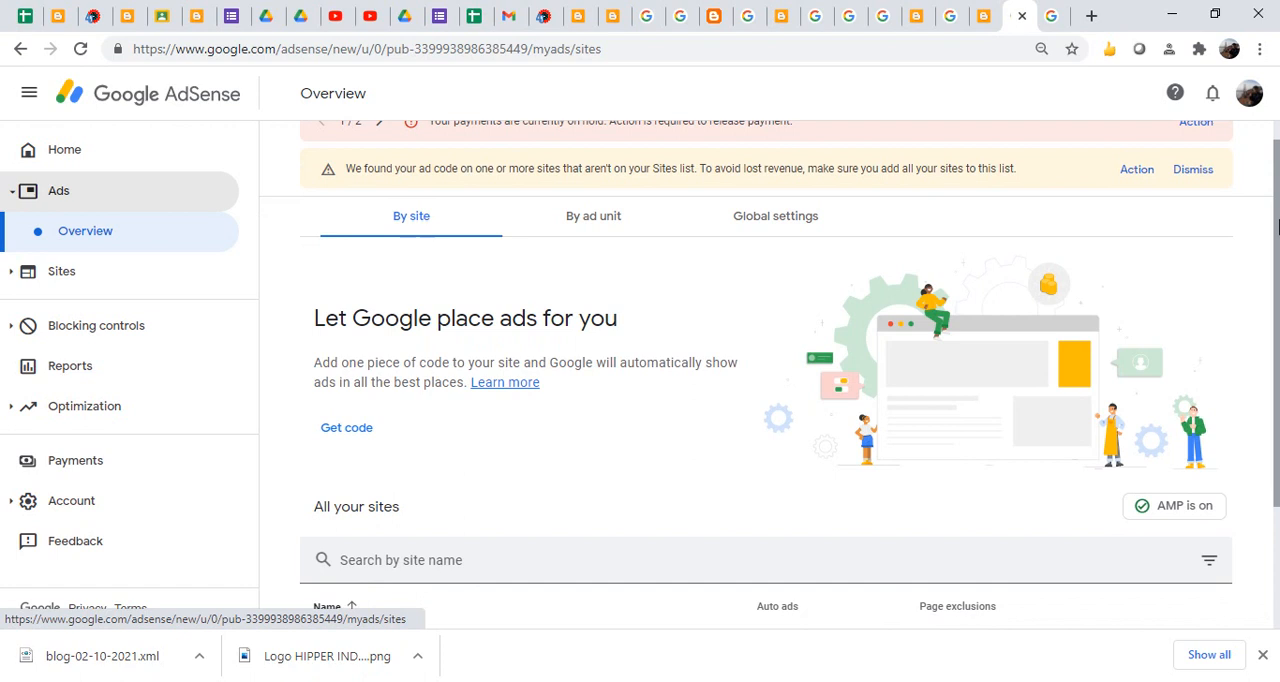
drag(1277, 228, 1277, 217)
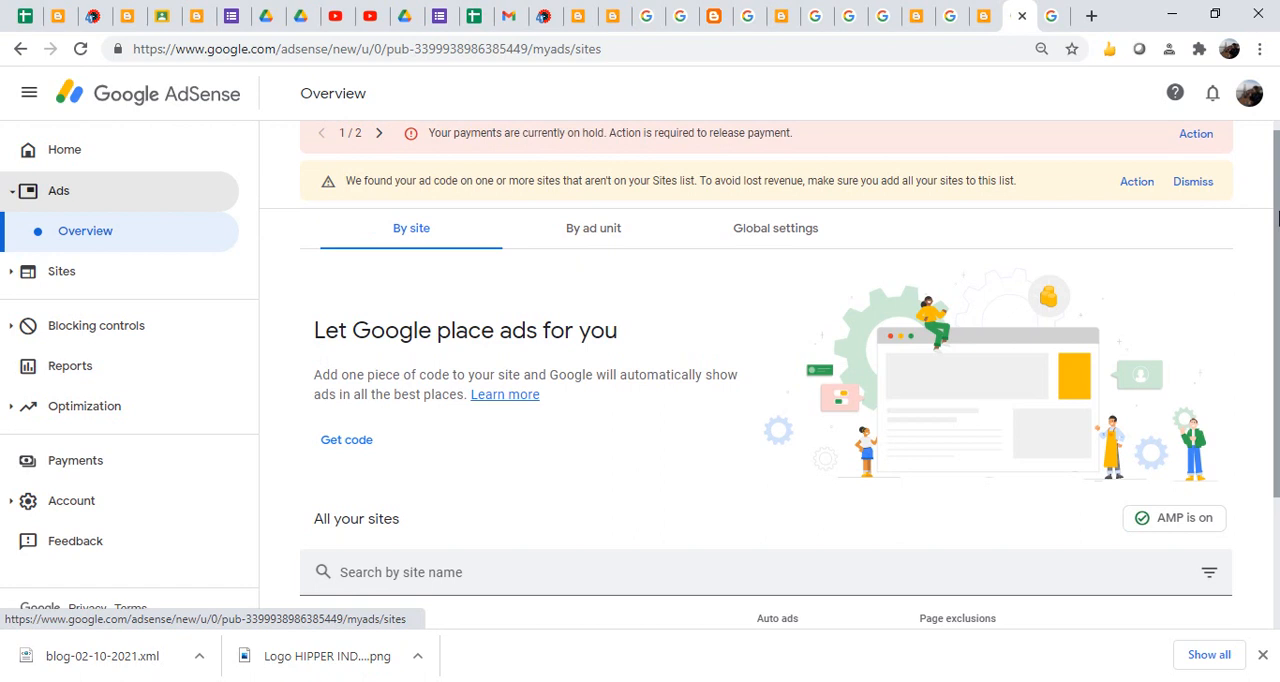
drag(1277, 218, 1277, 177)
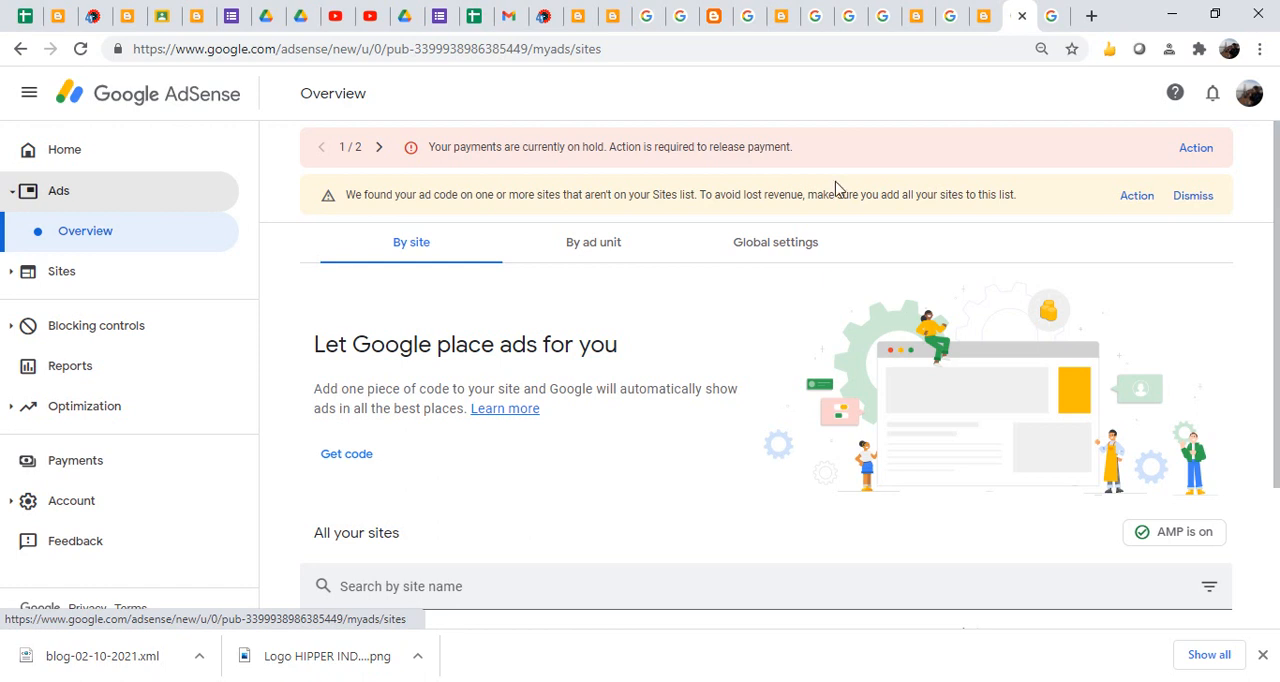
drag(1277, 290, 1278, 463)
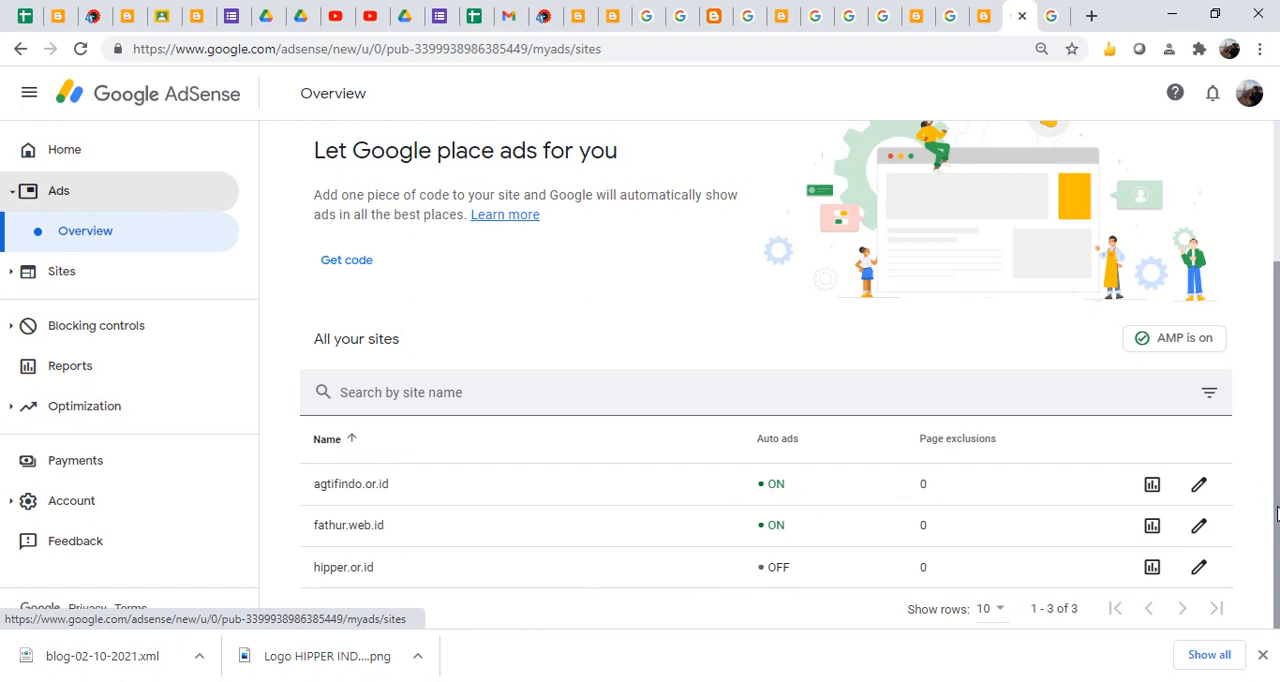
scroll(1270, 470, up, 1)
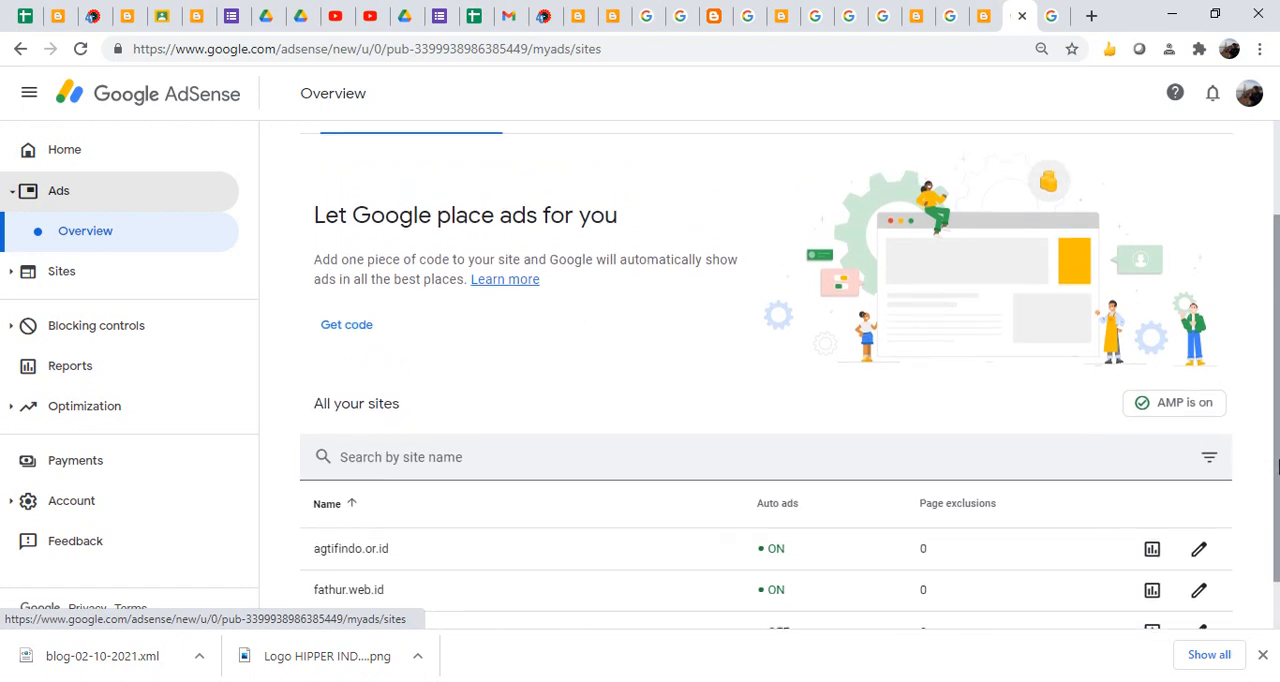
scroll(1233, 354, up, 2)
scroll(1233, 354, down, 2)
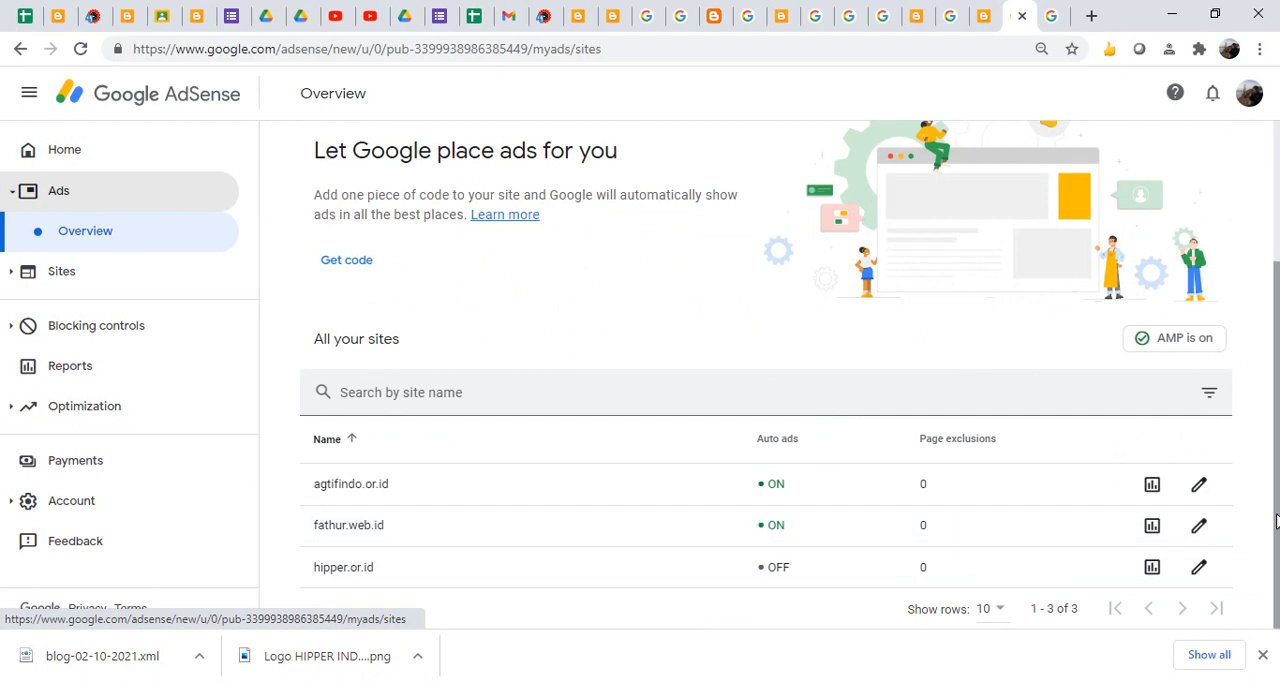
drag(1275, 518, 1275, 378)
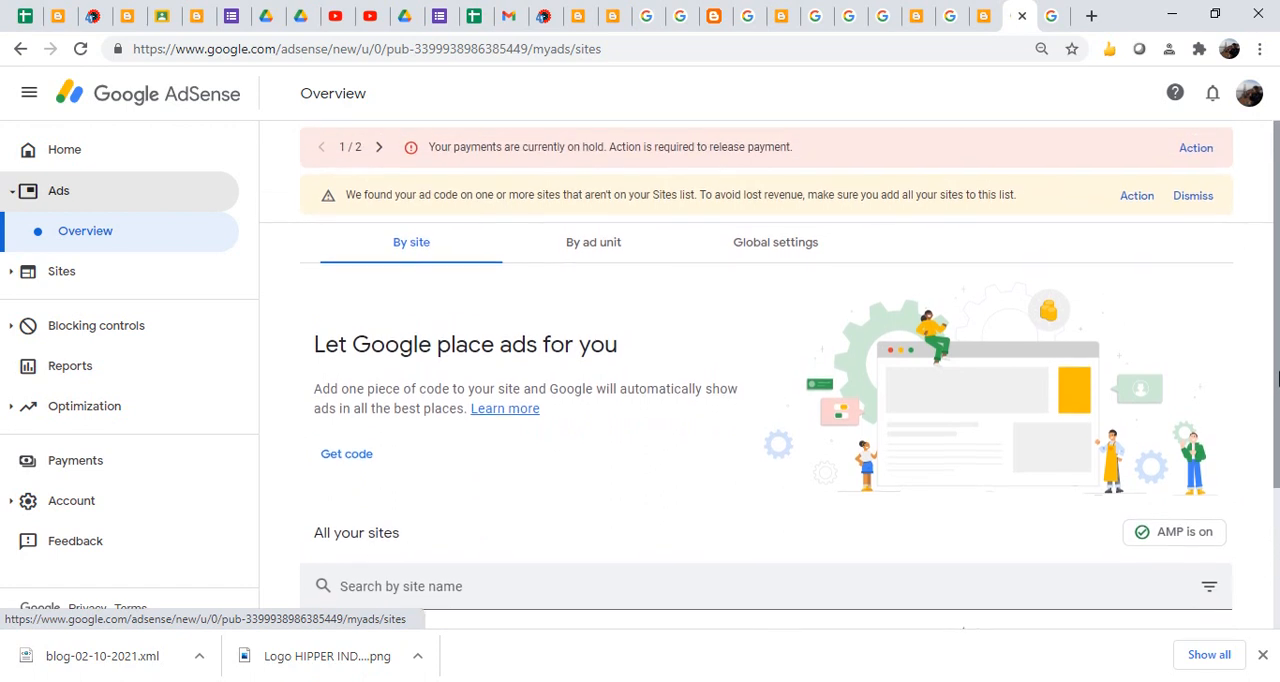
- View the ads by ad unit and examine the new ad unit types and the existing ad units
click(586, 265)
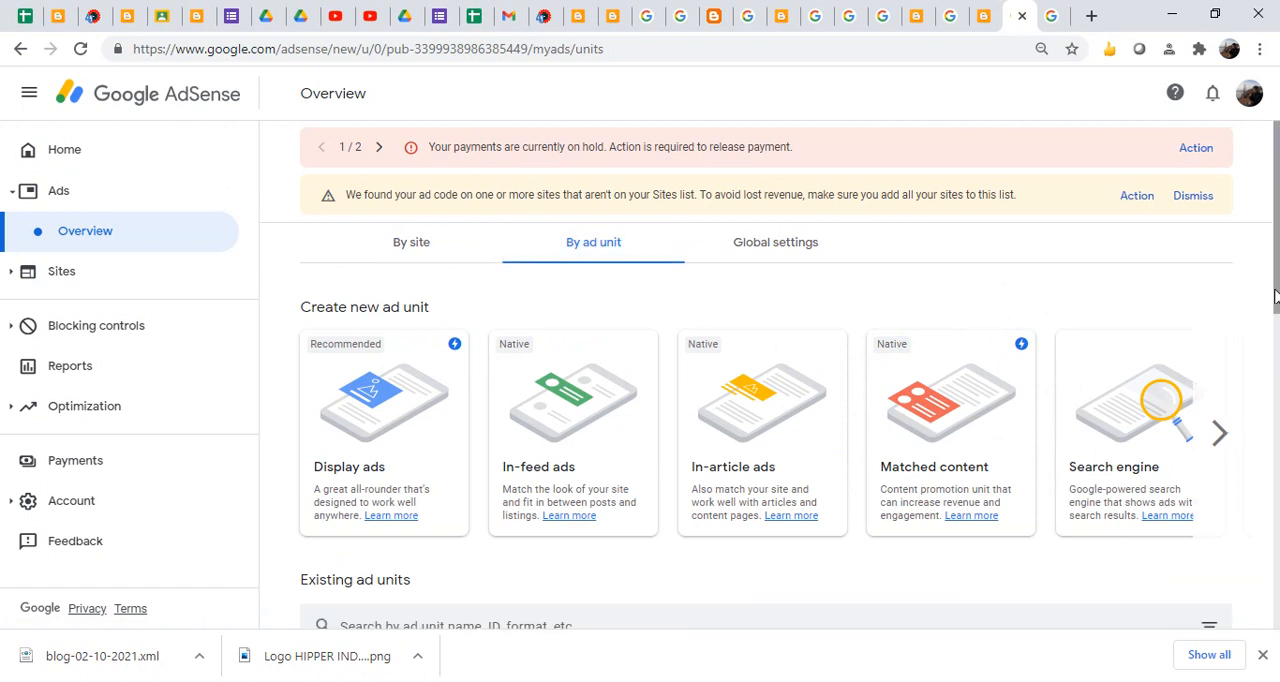
scroll(1275, 243, down, 2)
drag(1275, 243, 1275, 310)
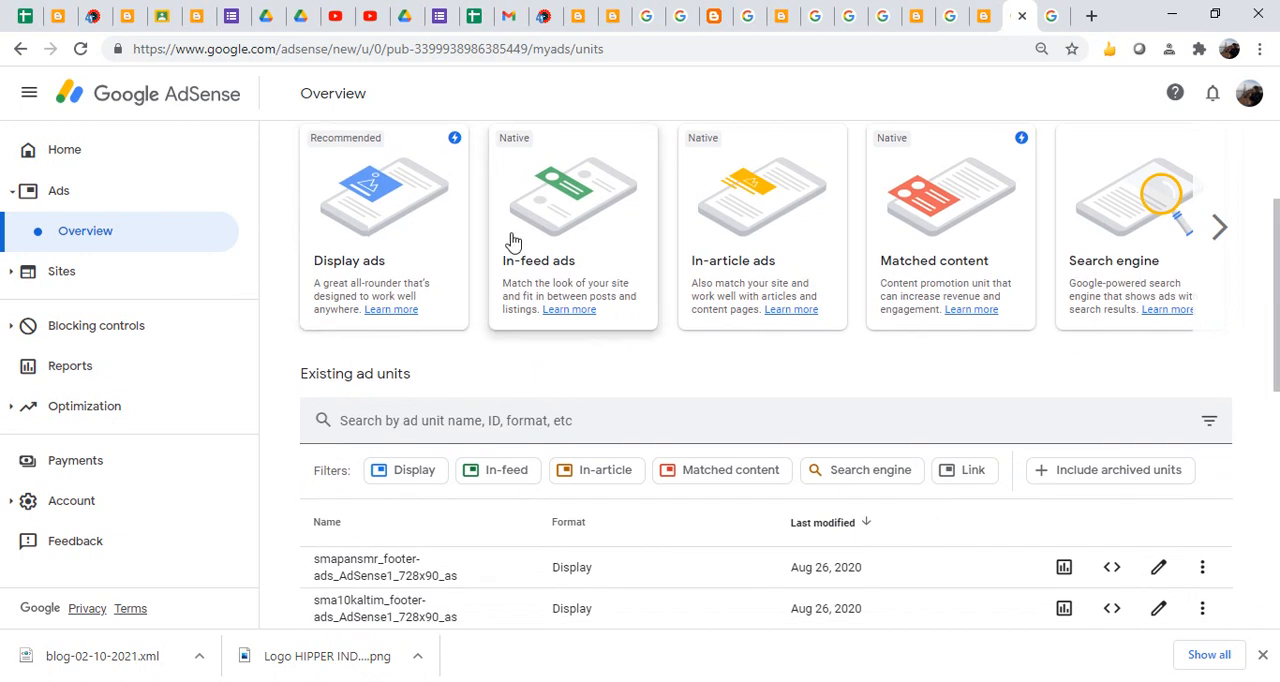
drag(1275, 310, 1263, 126)
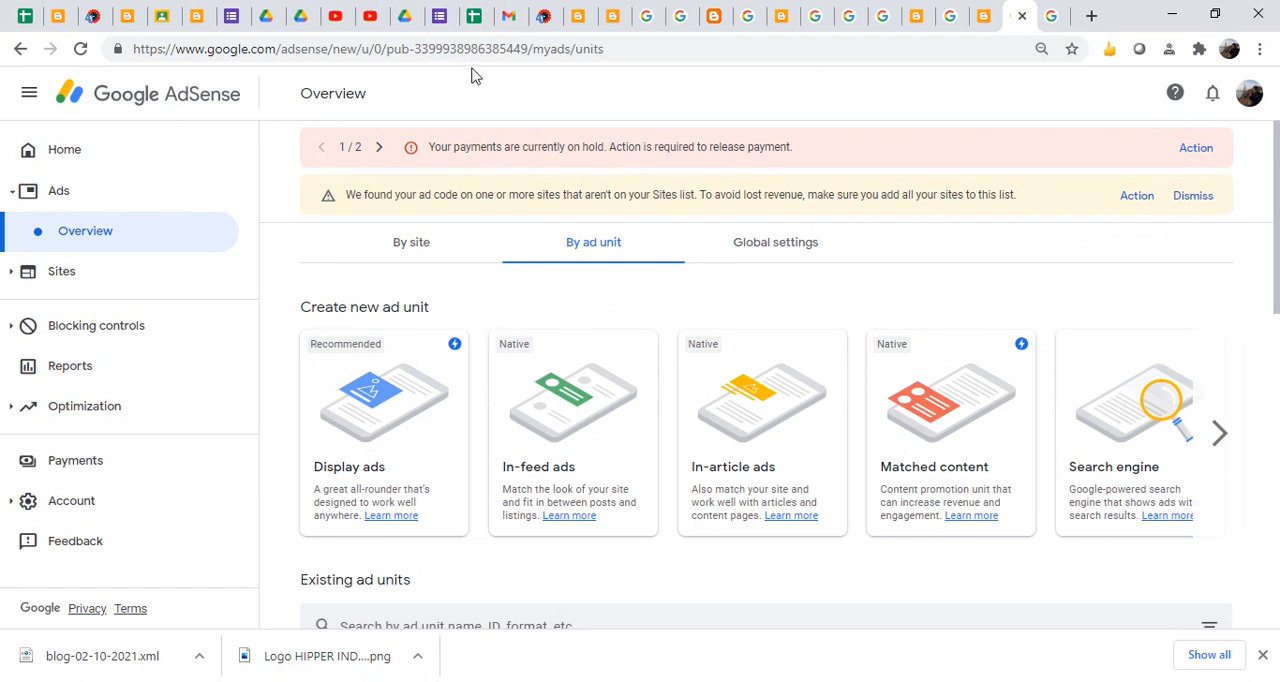
- Open the AdSense Sites overview and examine the detected sites and the approval status of the listed sites
click(87, 267)
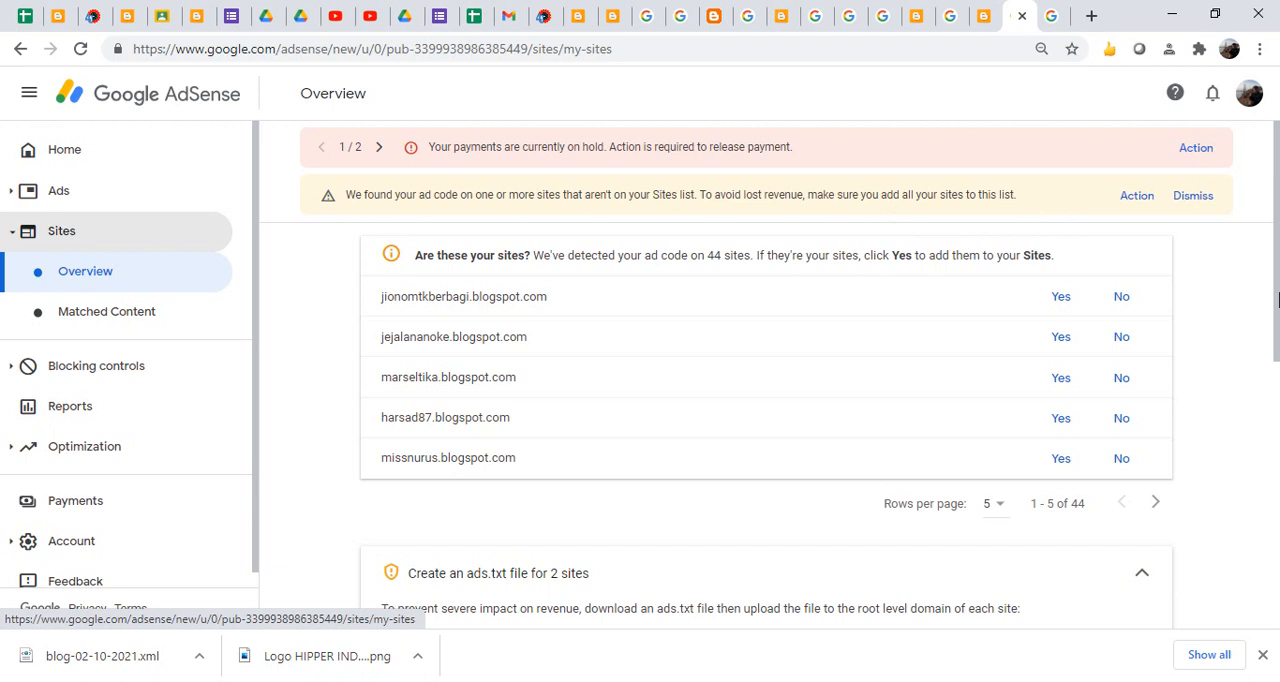
scroll(1278, 342, down, 1)
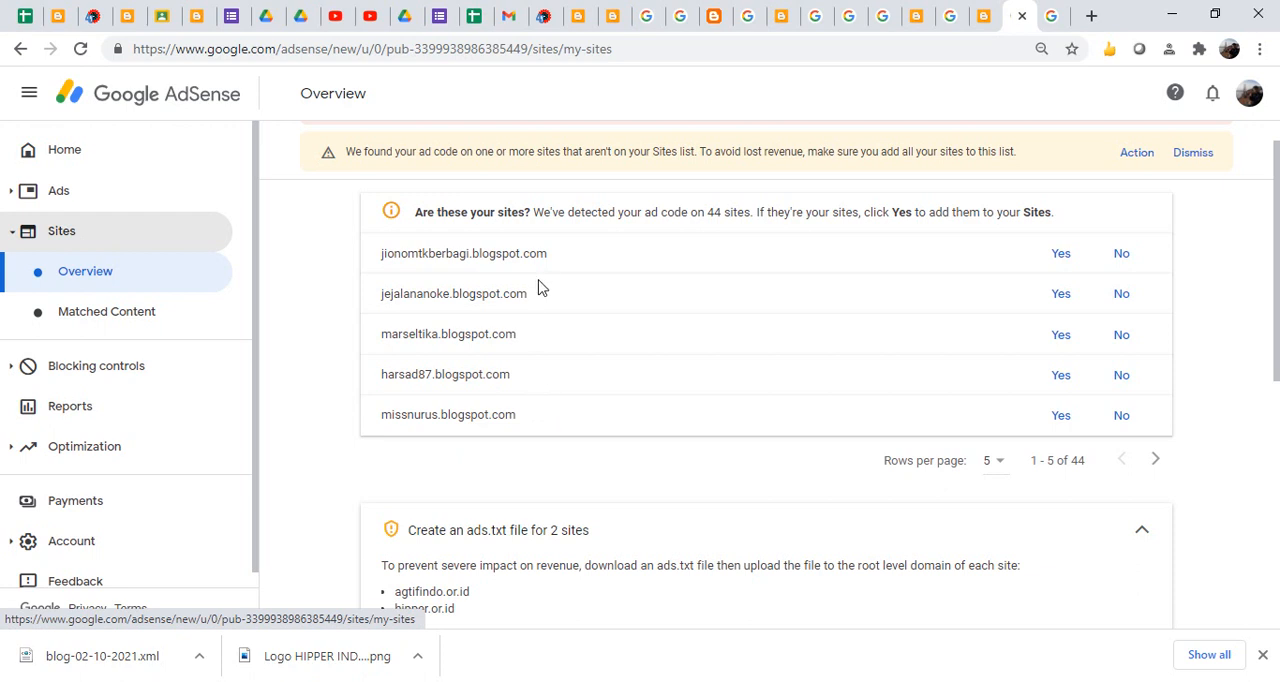
drag(1278, 250, 1278, 505)
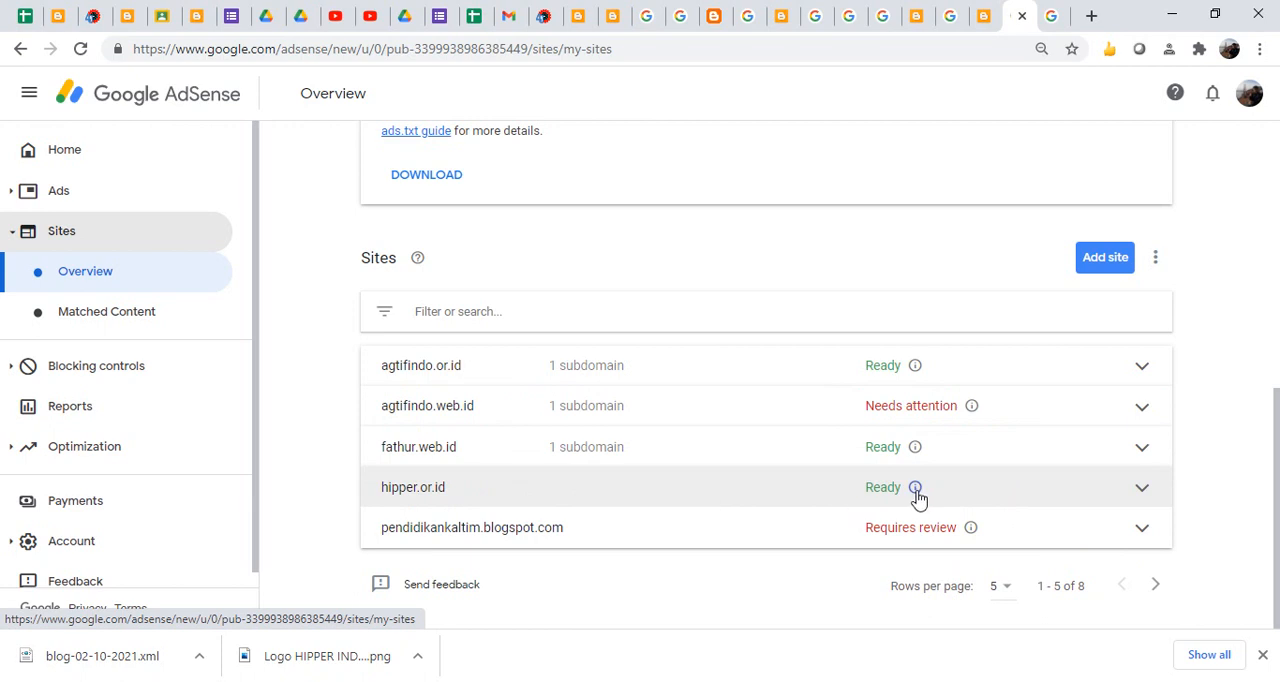
mouse_move(917, 497)
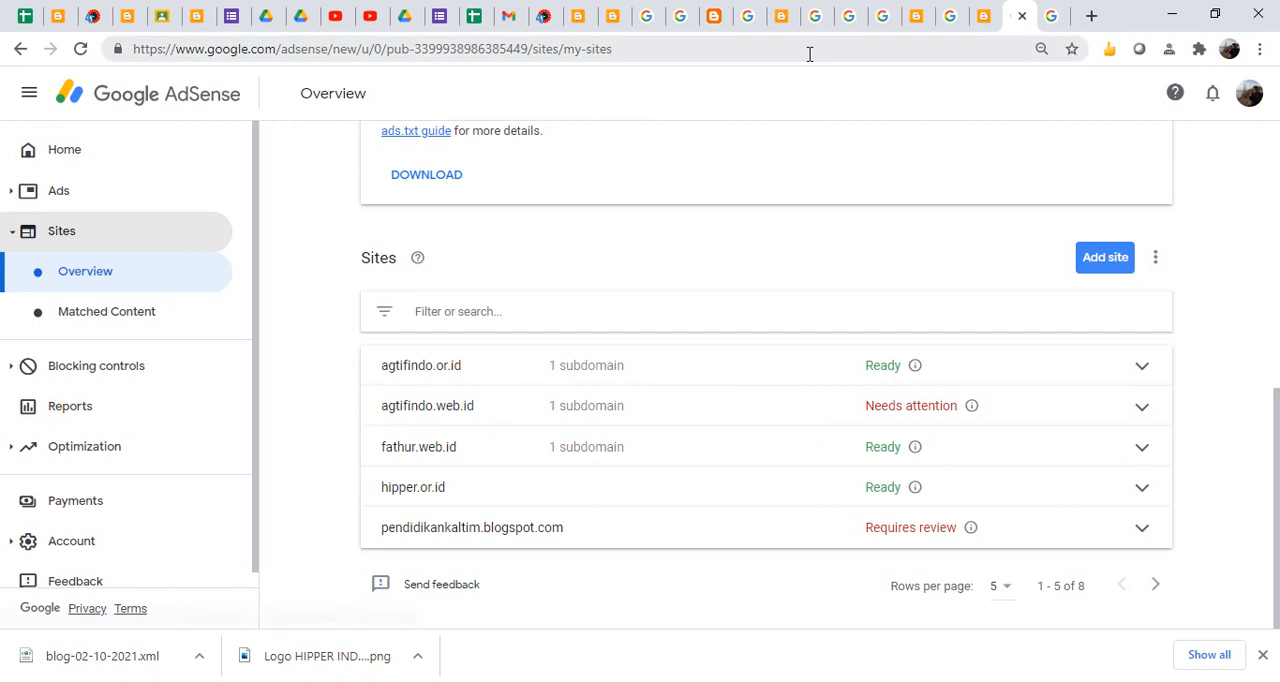
- Switch to Blogger, change to the AdSense owner's Google account and open the statistics of the HIPPER Indonesia blog
click(989, 28)
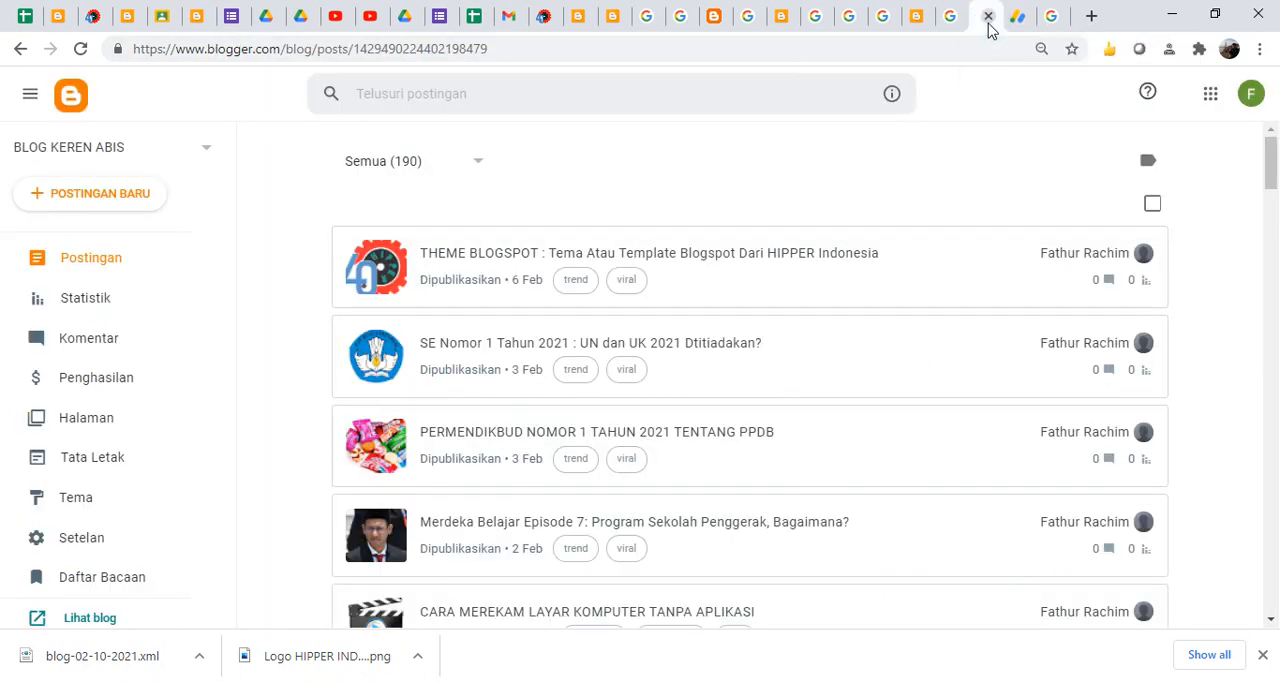
click(1251, 94)
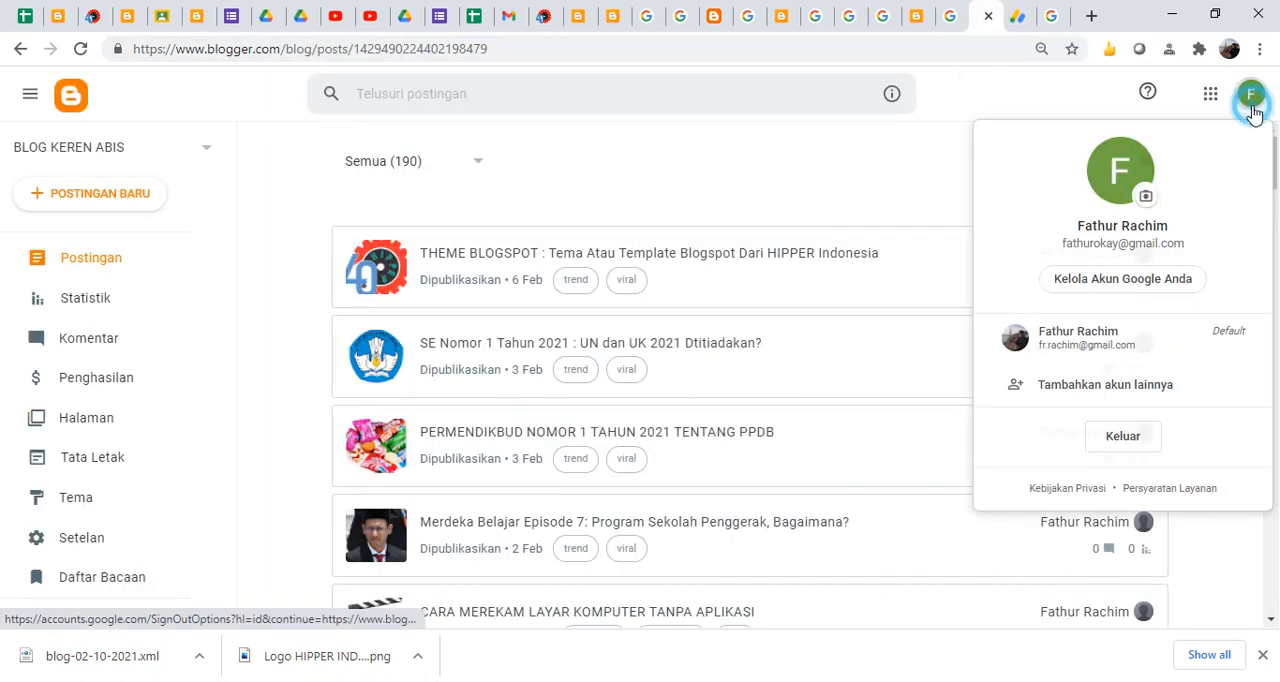
click(1077, 340)
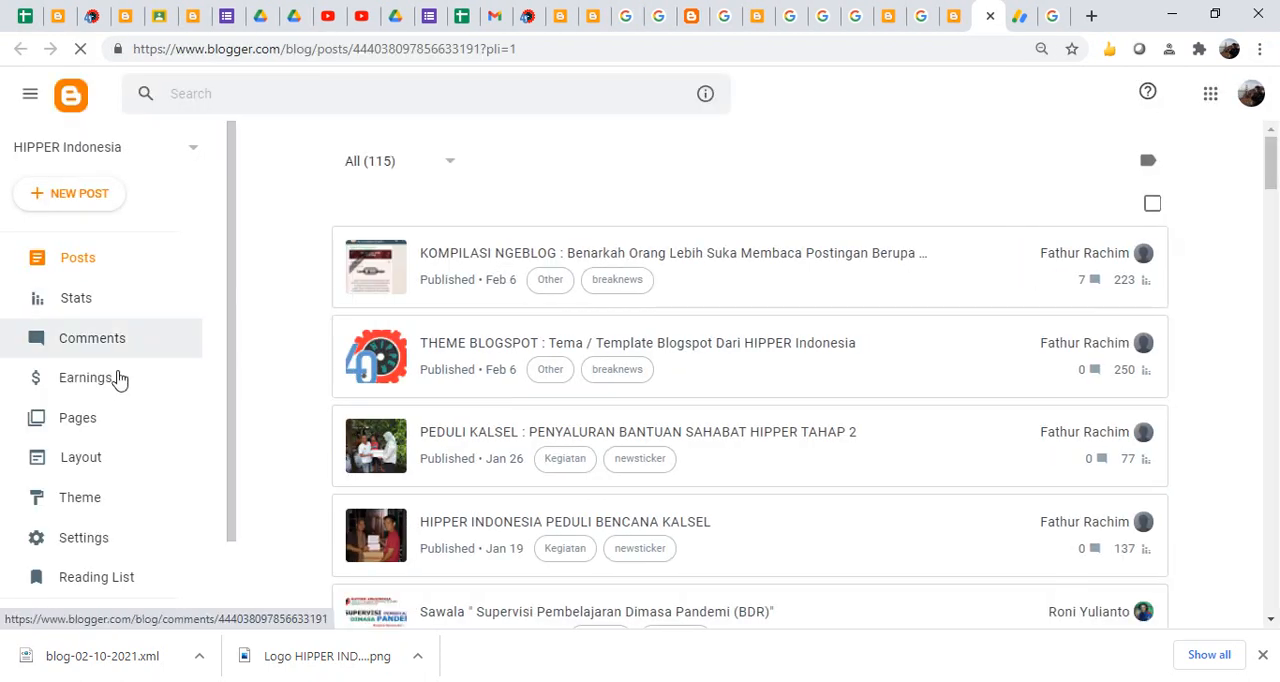
click(62, 309)
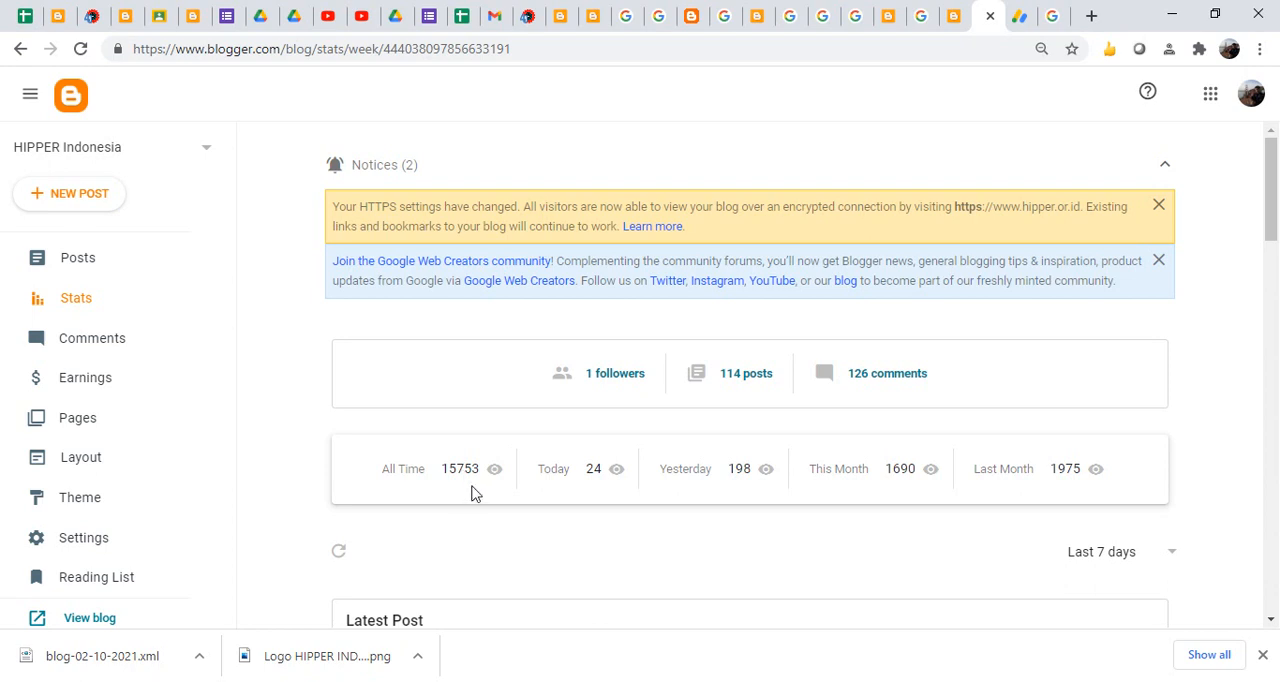
- Switch to Google AdSense and open the Matched Content site settings
click(1020, 18)
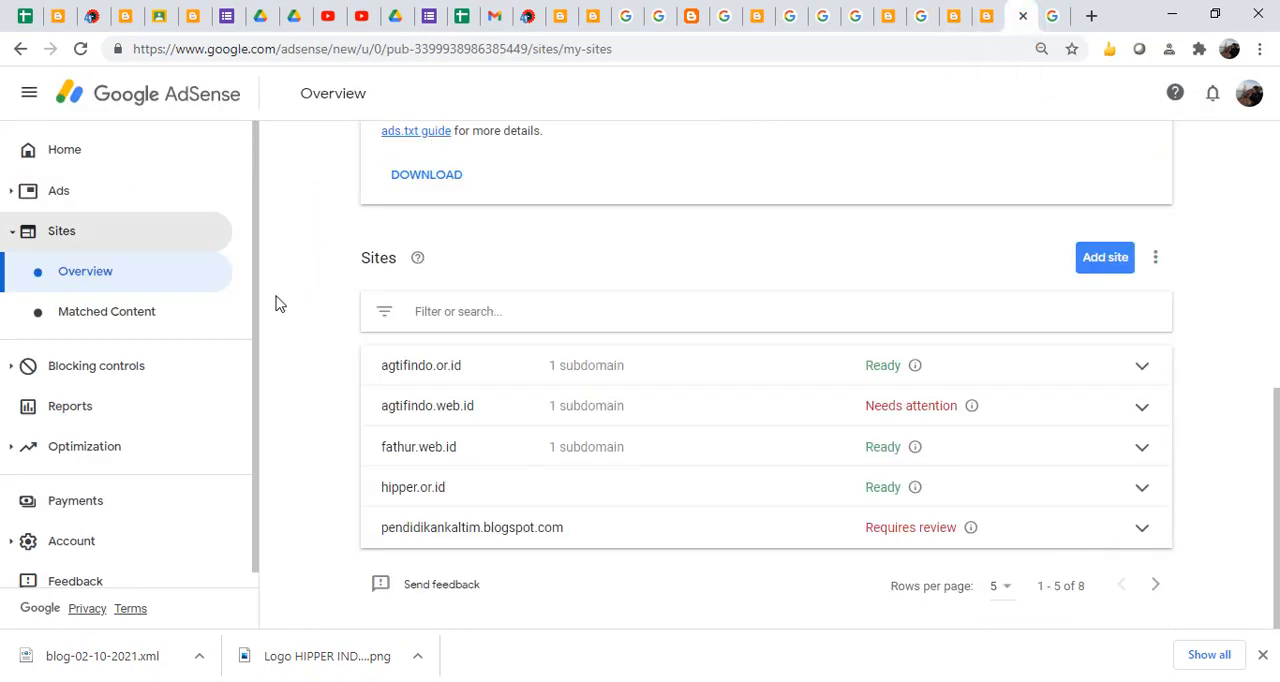
click(104, 314)
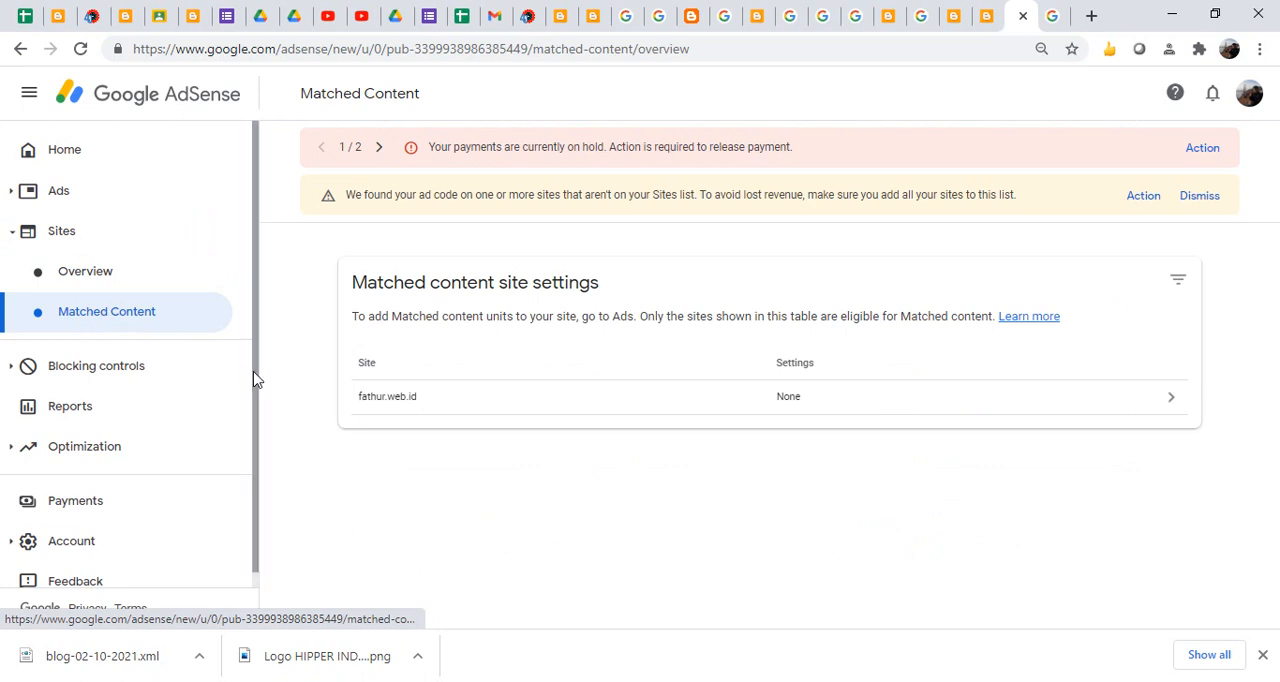
- Open the AdSense home page and examine the estimated earnings, balance, performance, audience and bid types cards
click(65, 152)
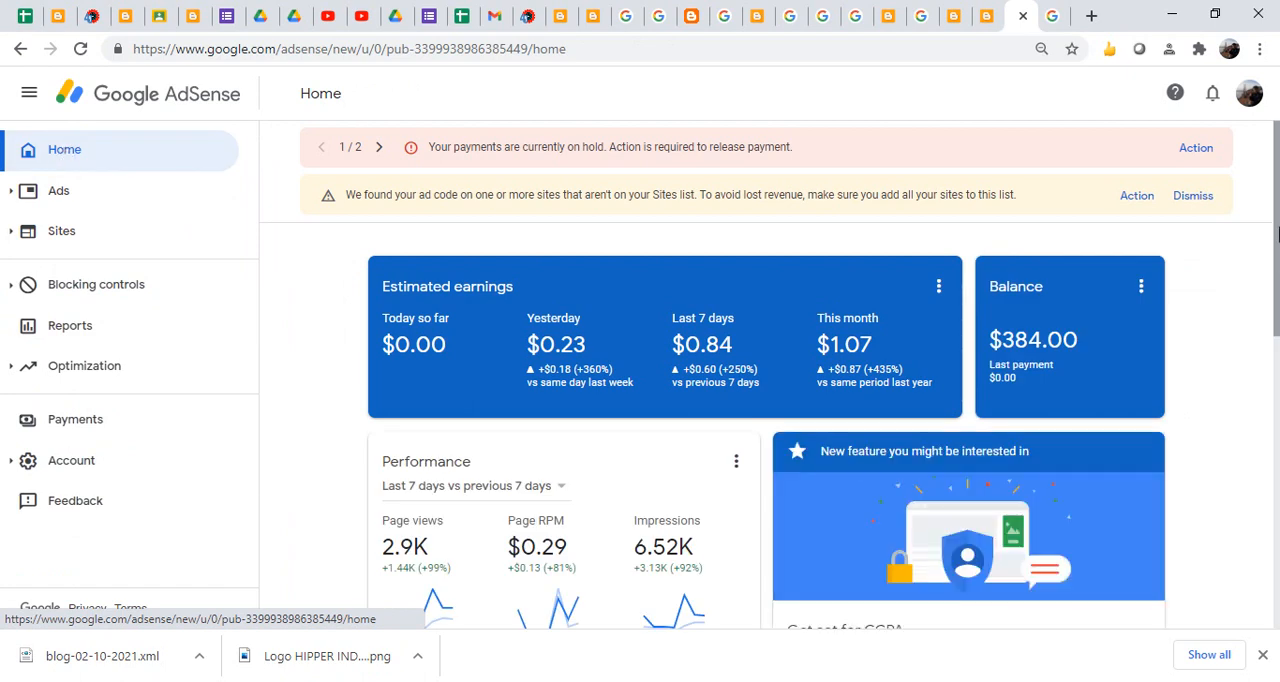
drag(1277, 232, 1277, 338)
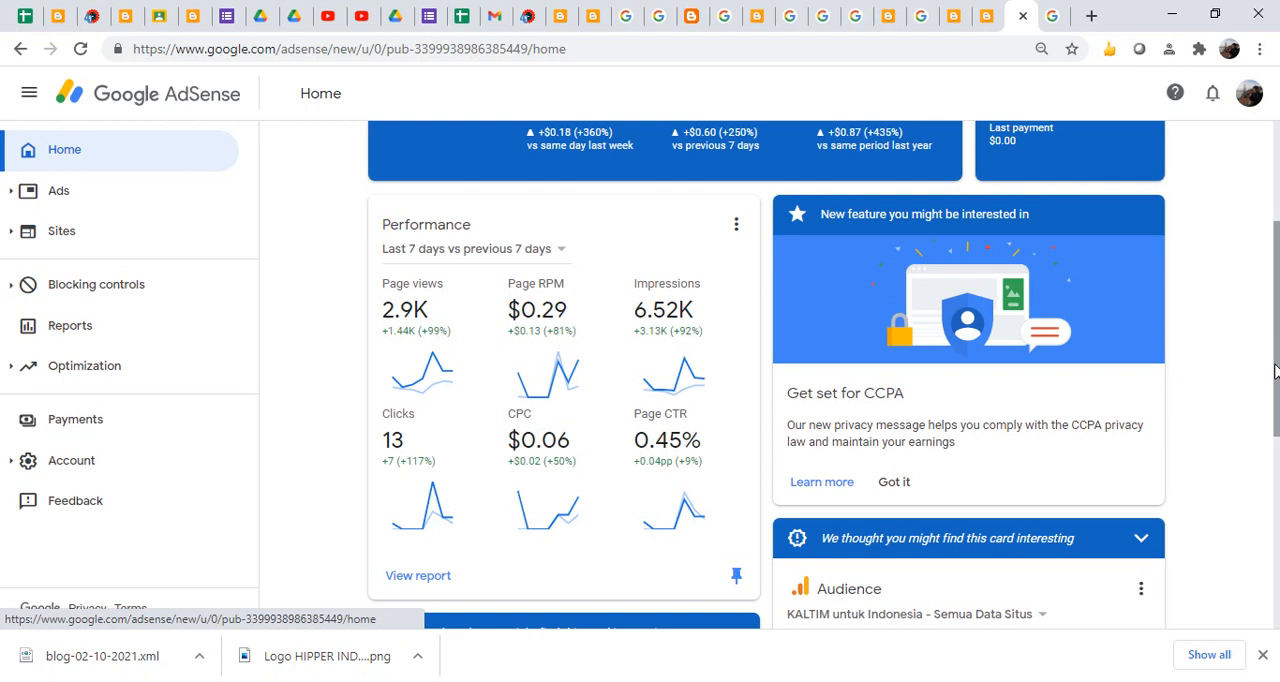
drag(1274, 368, 1274, 583)
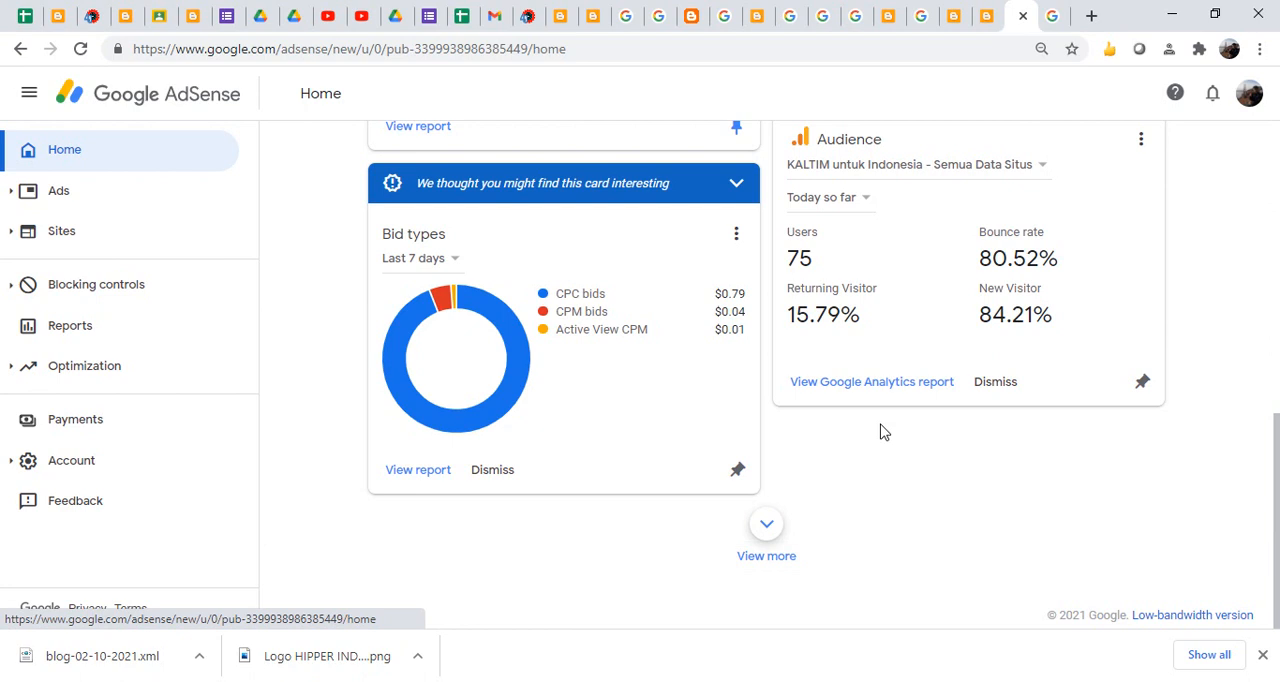
- Show more home page cards and examine those for custom channels, ad units, sites, countries, platforms and most viewed pages
click(775, 532)
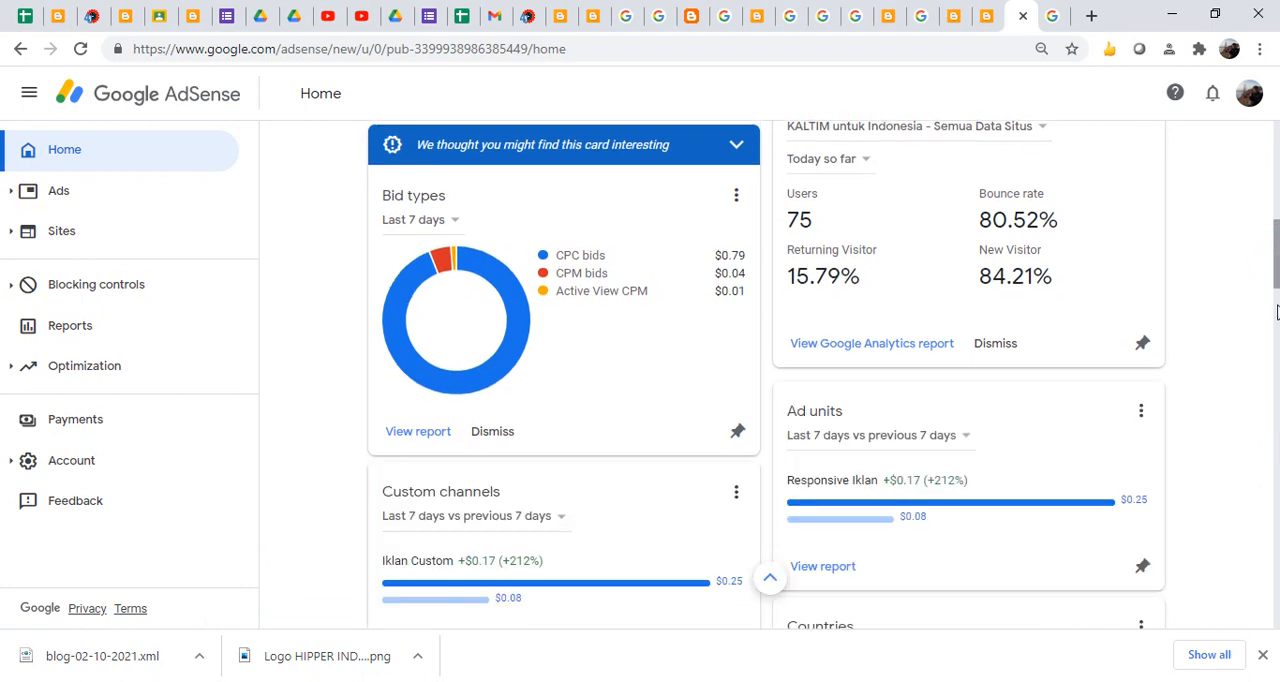
scroll(1276, 313, down, 3)
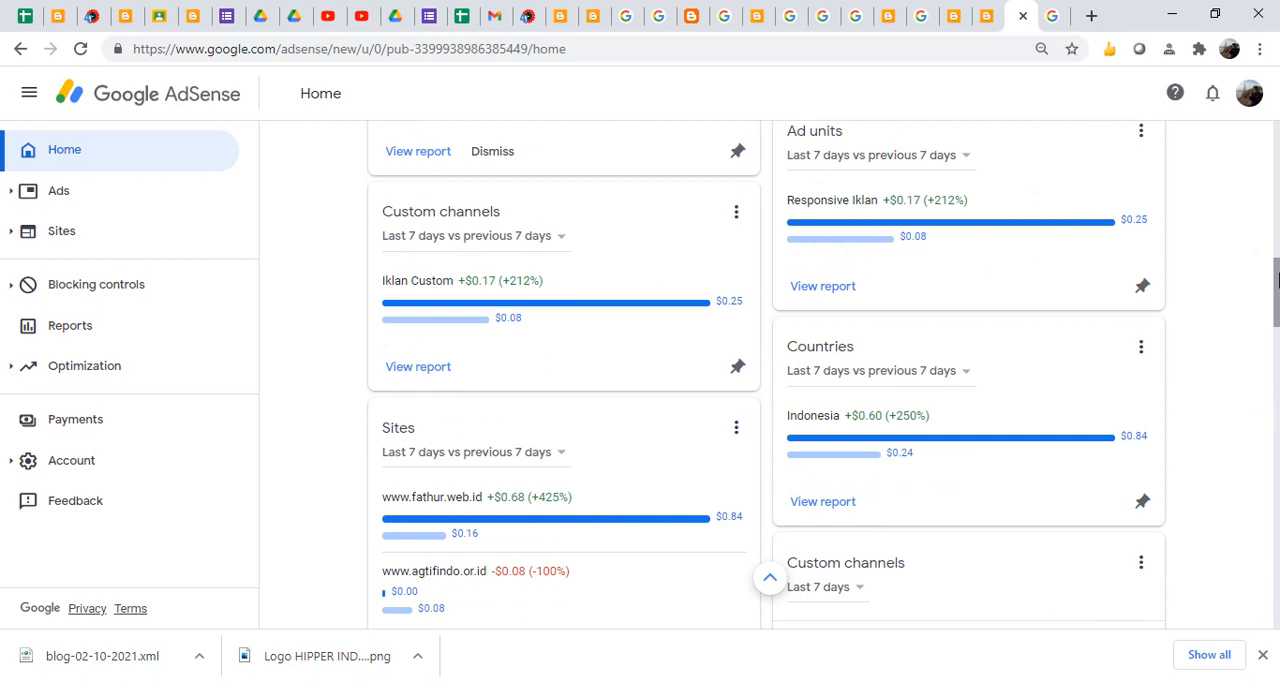
drag(1279, 274, 1278, 270)
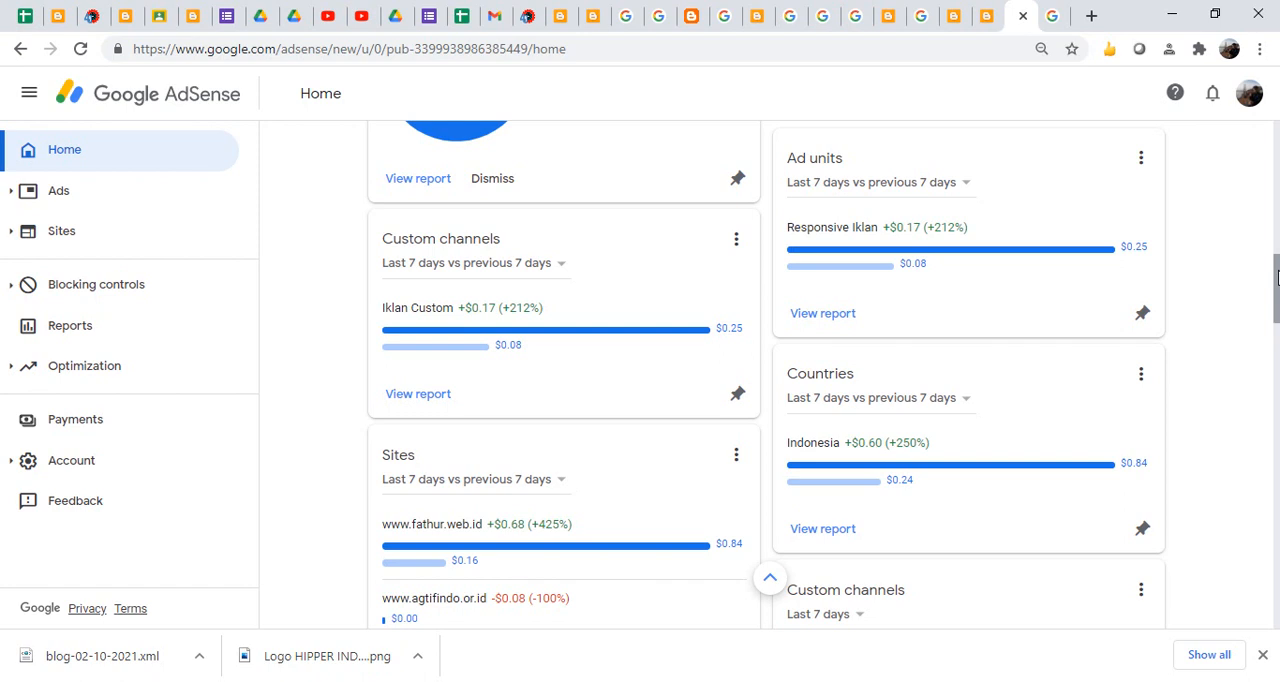
mouse_move(1277, 278)
mouse_down()
mouse_move(1277, 325)
mouse_move(1275, 290)
mouse_up()
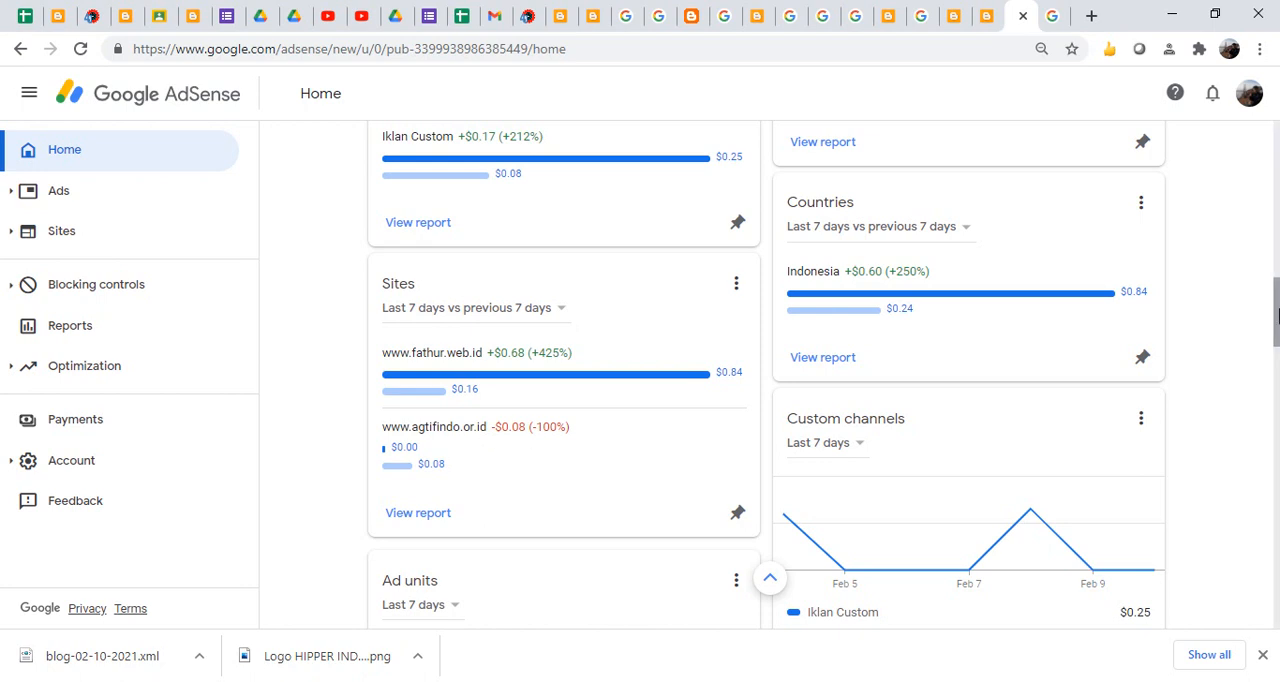
scroll(1277, 313, down, 2)
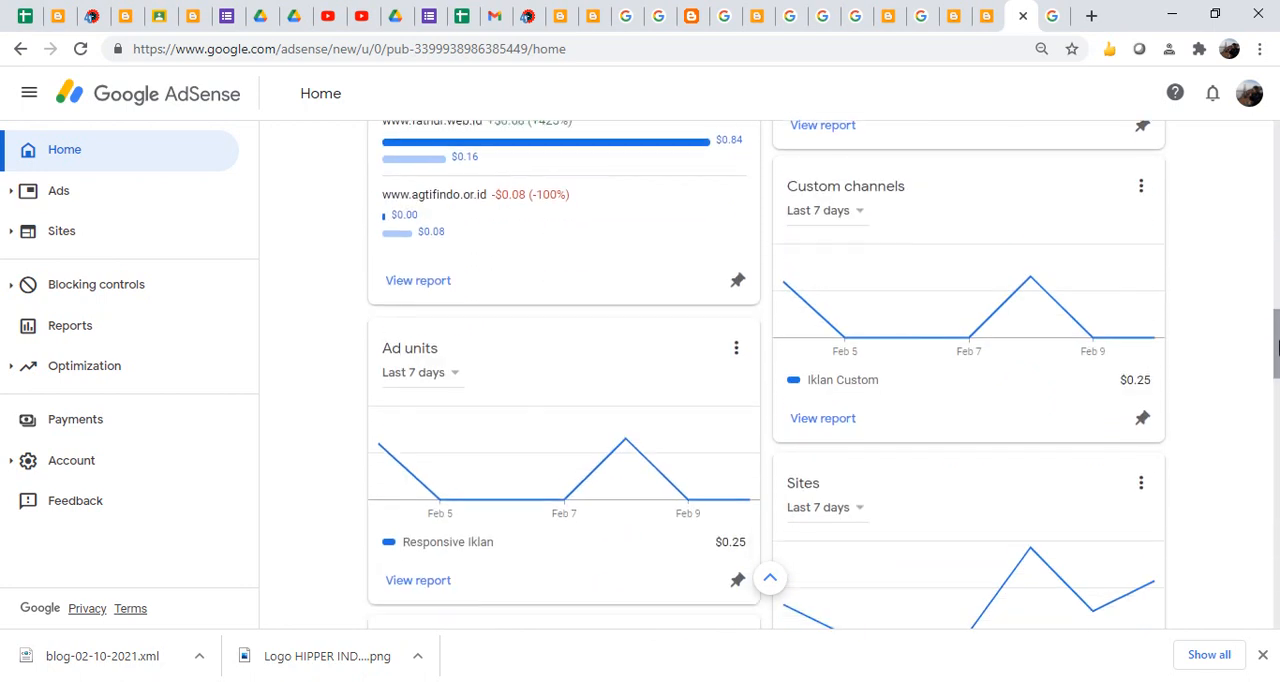
scroll(1277, 313, up, 3)
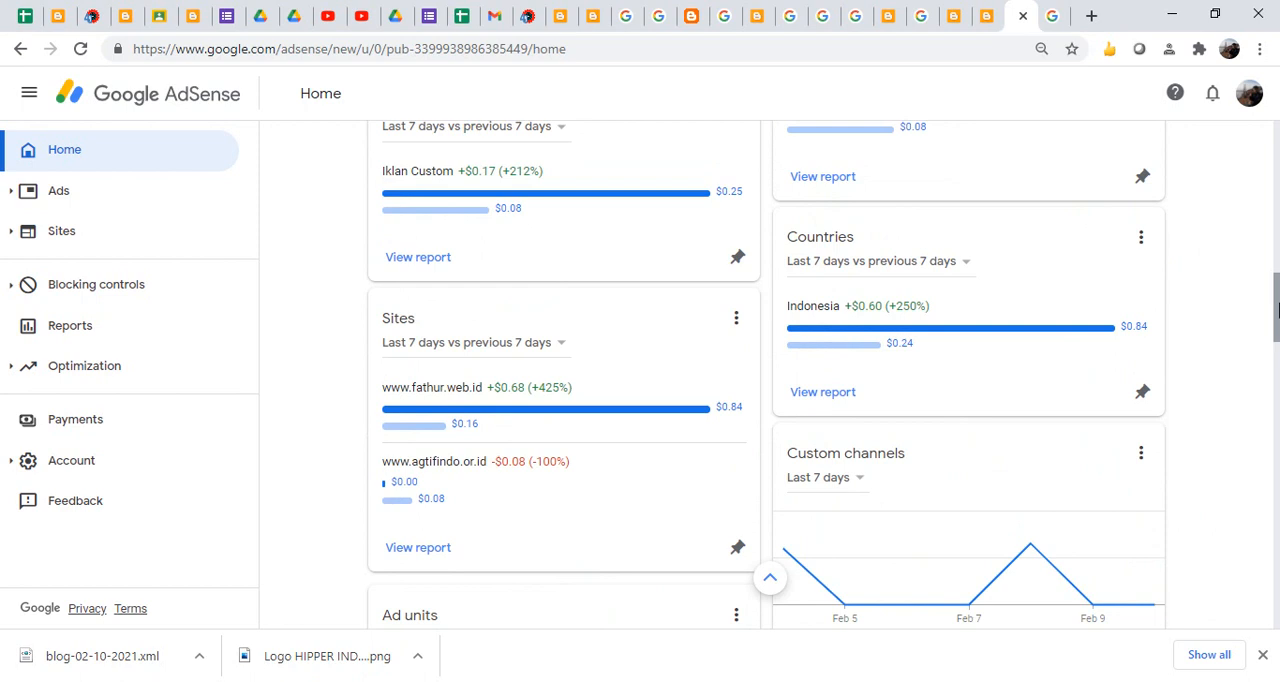
drag(1277, 313, 1274, 480)
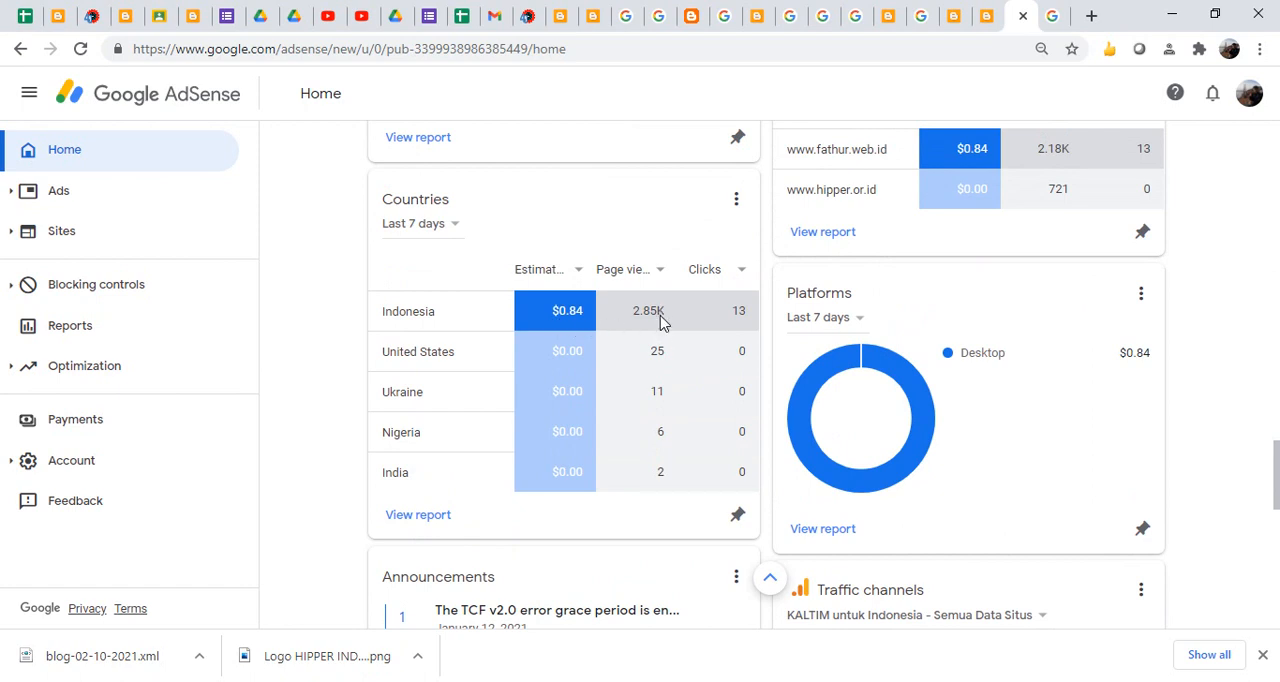
mouse_move(646, 317)
click(1276, 460)
drag(1276, 460, 1276, 571)
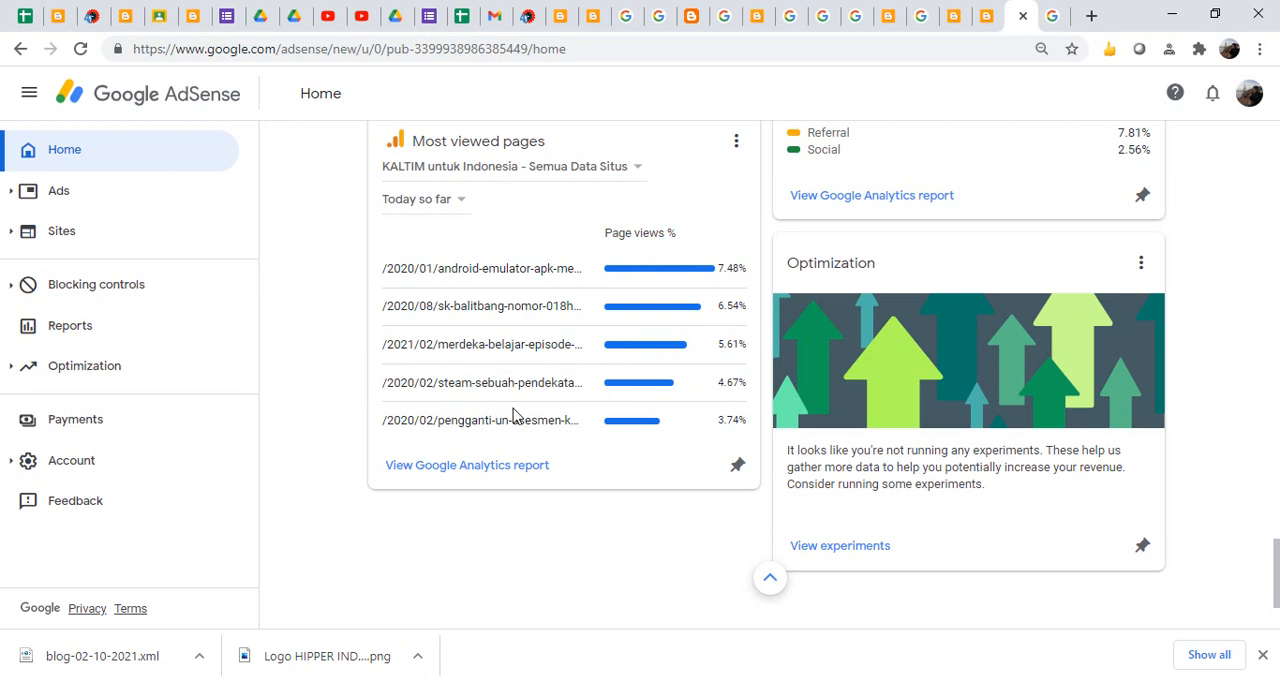
- Open the Google Analytics report for the most viewed pages and examine the page views table
click(479, 466)
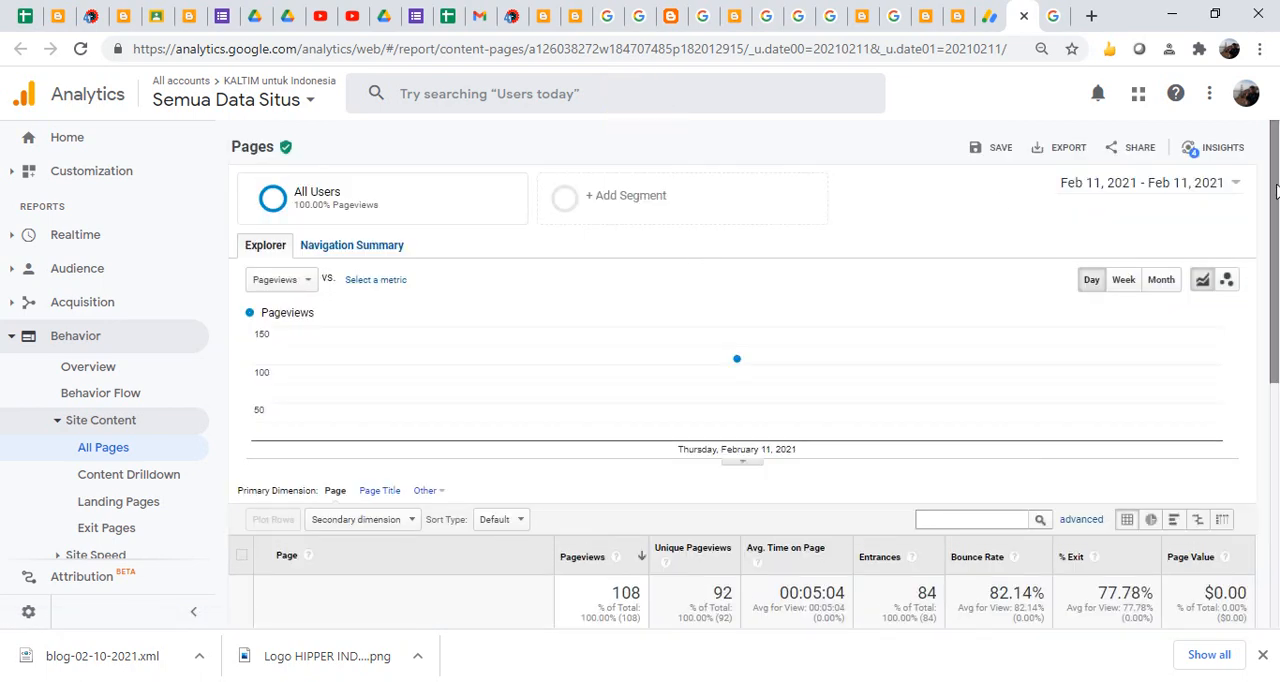
drag(1276, 190, 1276, 393)
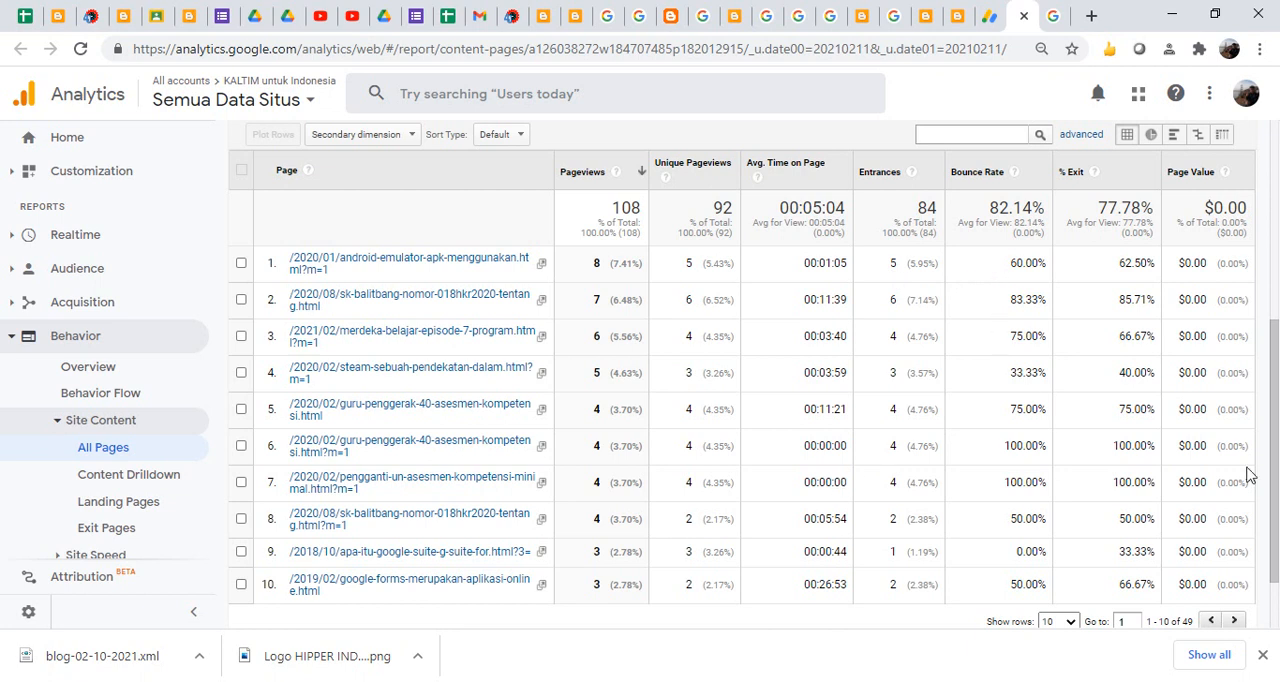
mouse_move(1272, 445)
mouse_down()
mouse_move(1270, 260)
mouse_move(1277, 430)
mouse_up()
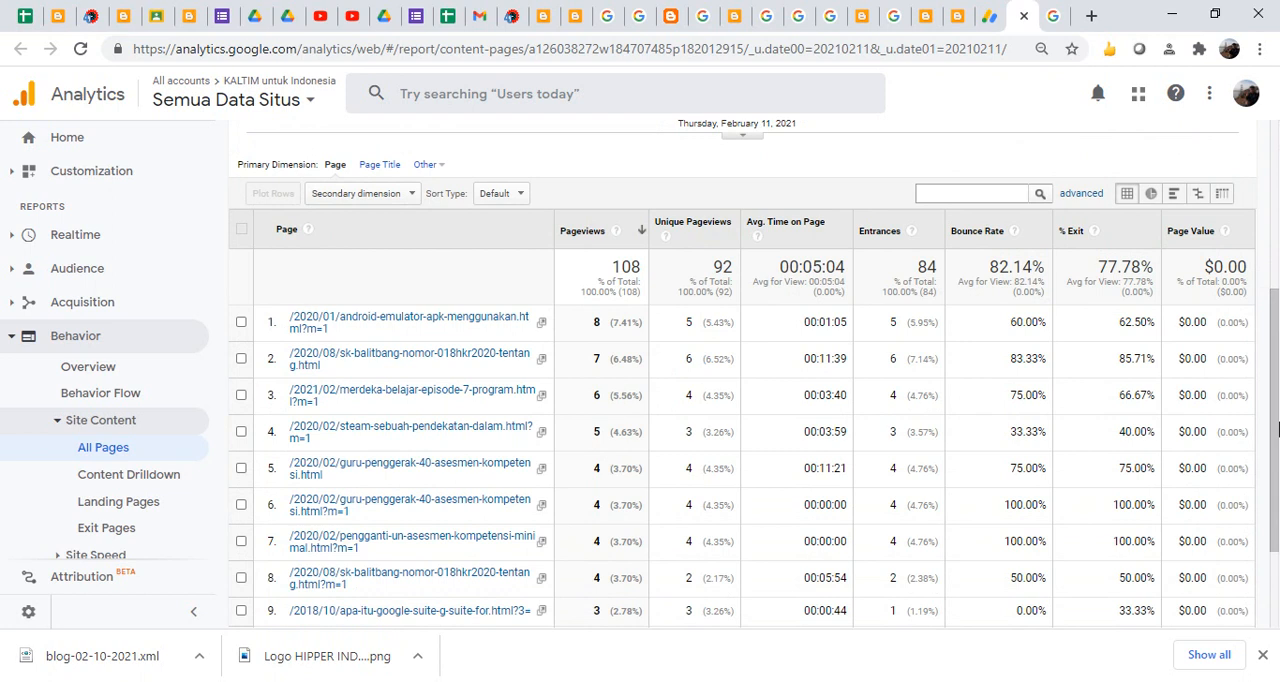
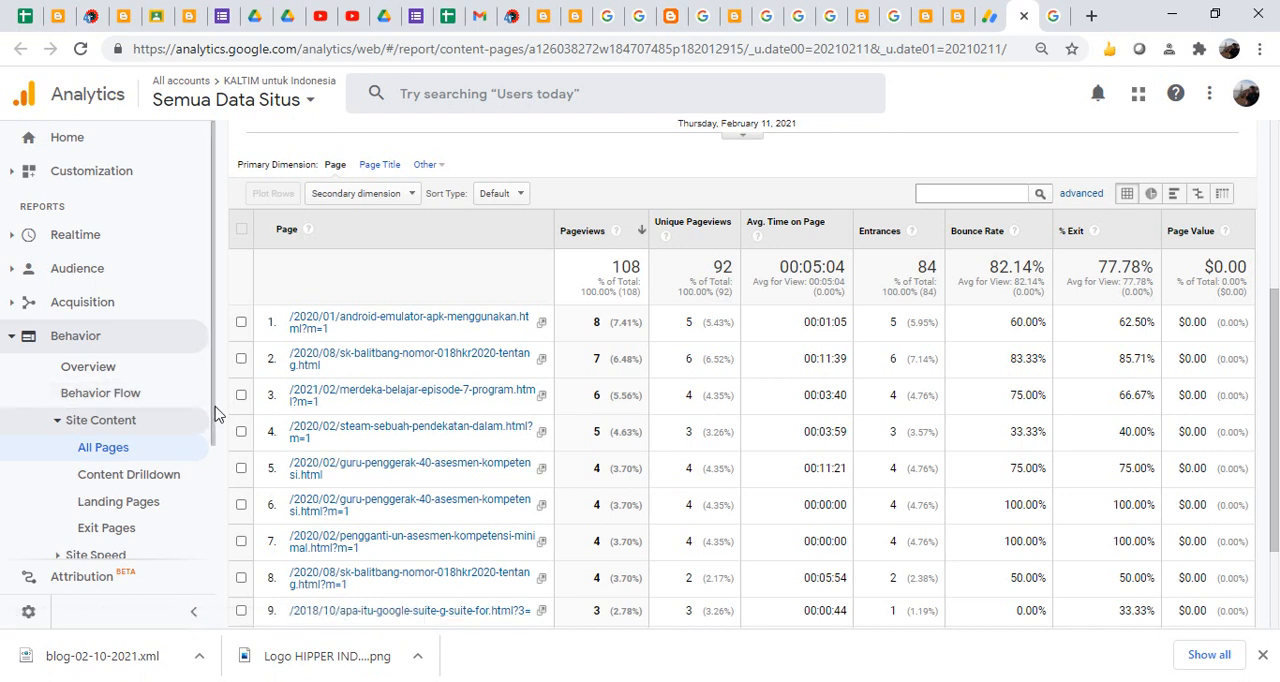
- Open the Realtime overview report and examine the active users, pageviews, top active pages and locations map
mouse_move(215, 414)
mouse_down()
mouse_move(215, 466)
mouse_move(217, 423)
mouse_up()
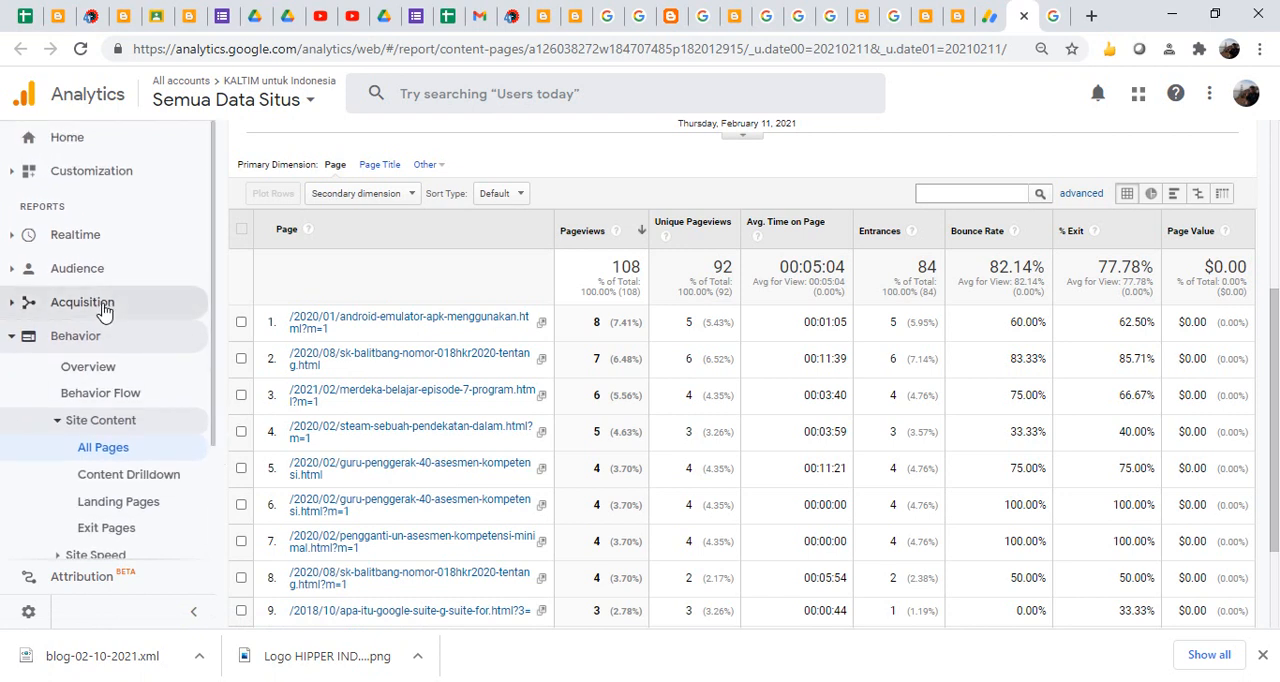
click(76, 235)
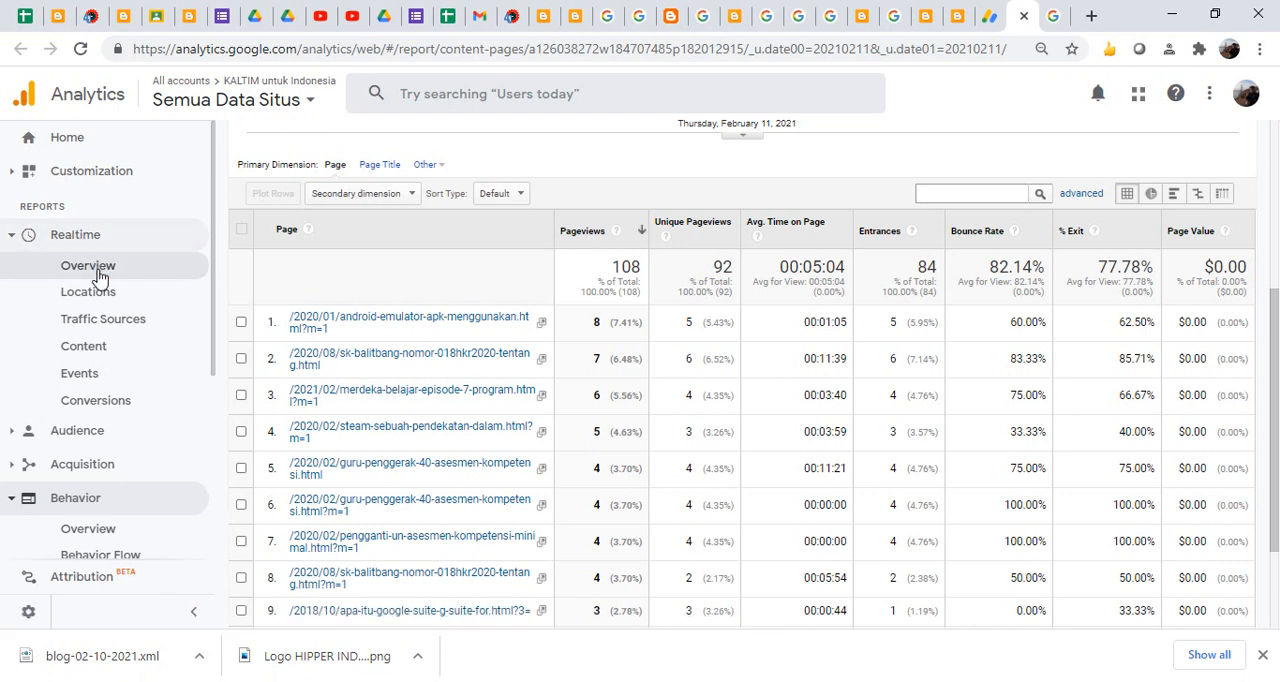
click(99, 275)
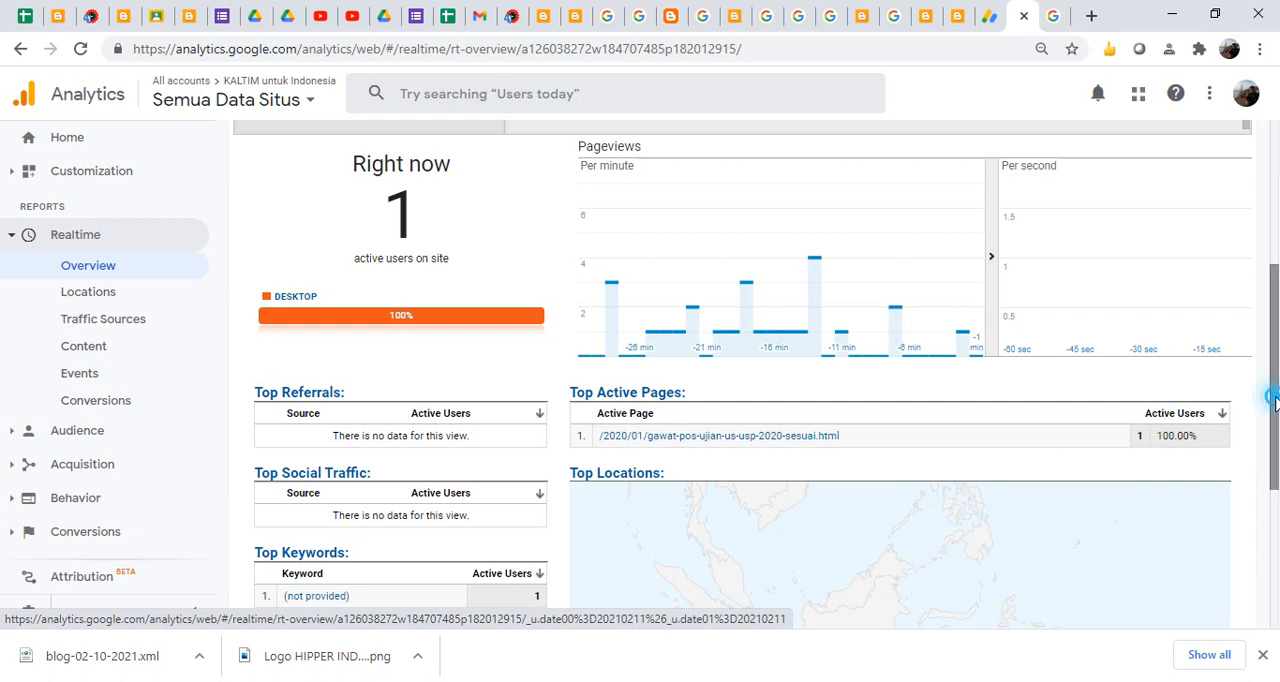
scroll(1250, 485, down, 2)
mouse_move(756, 486)
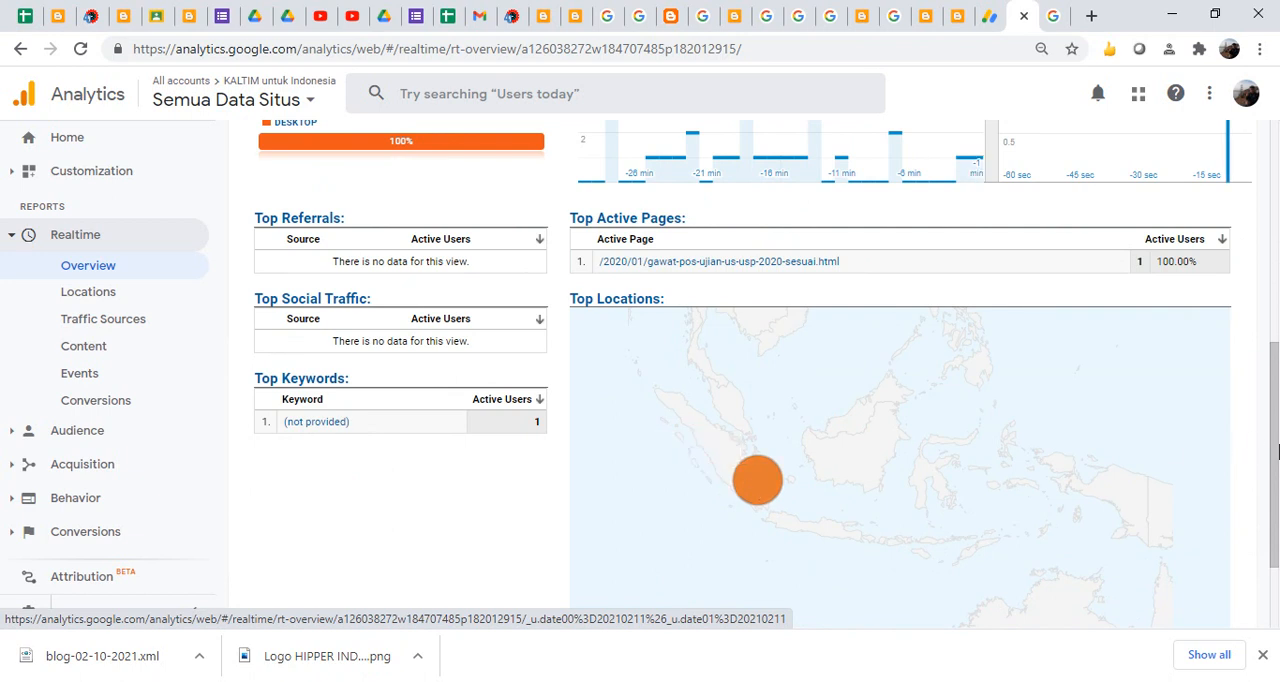
drag(1277, 452, 1277, 445)
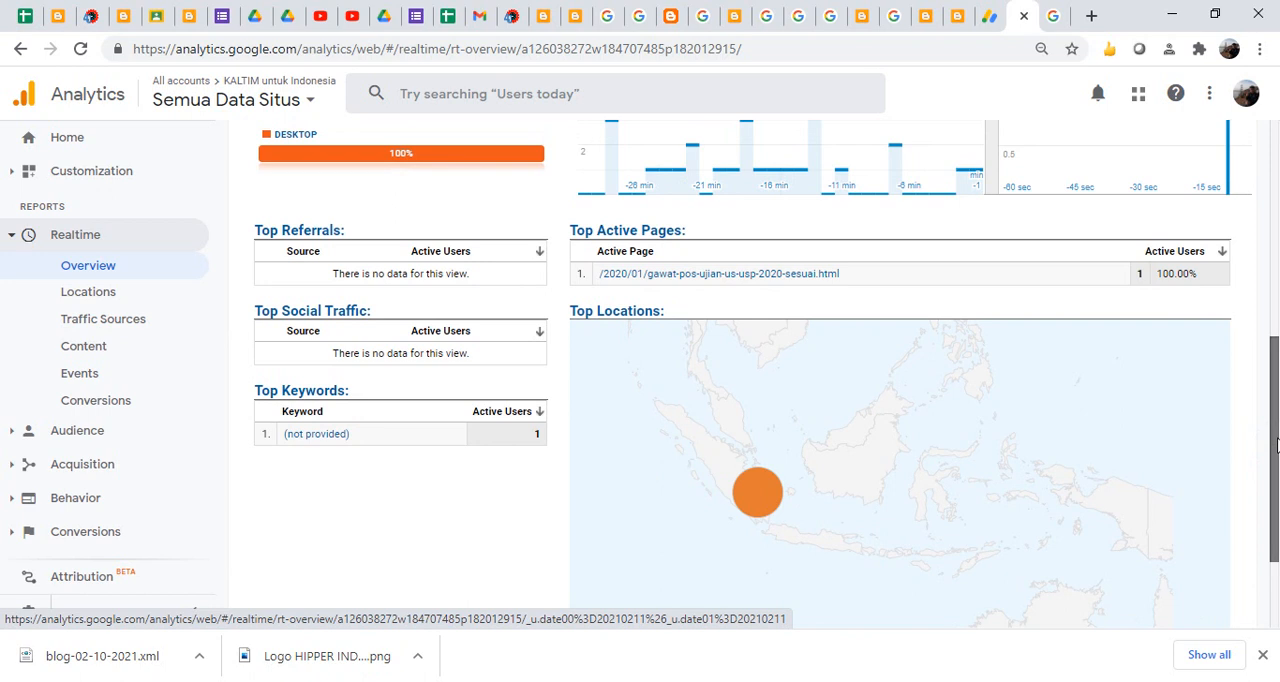
drag(1277, 443, 1276, 444)
mouse_move(1150, 530)
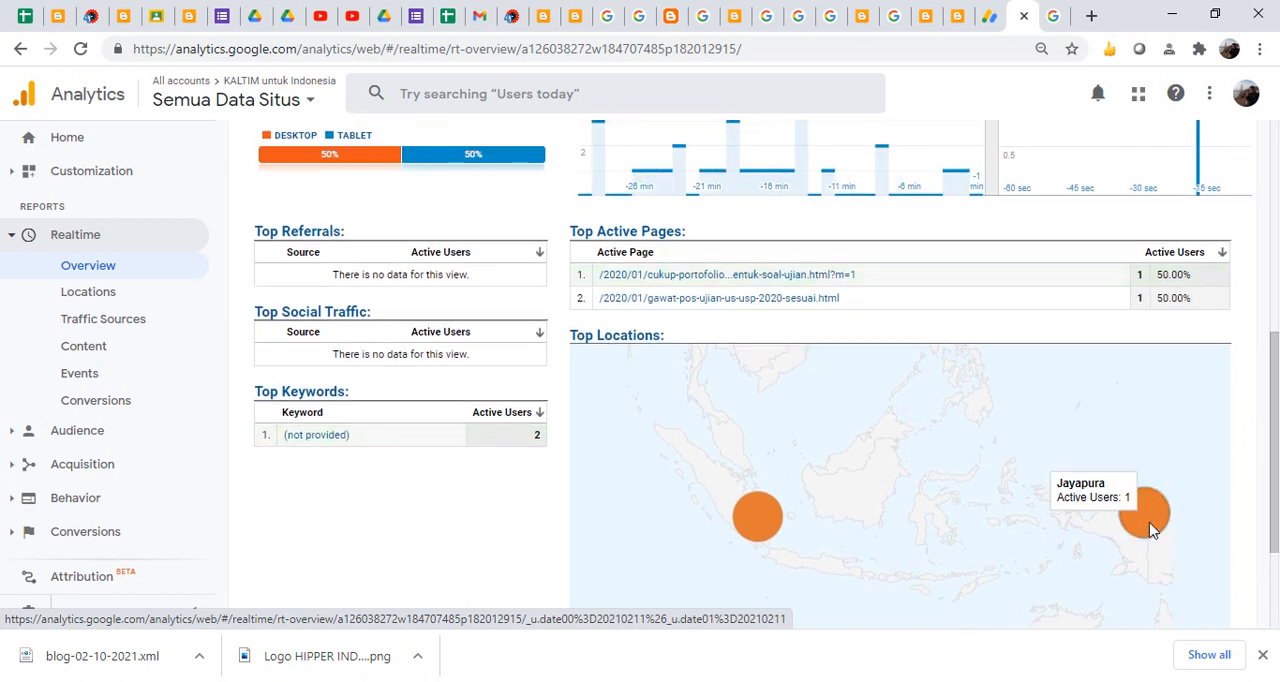
drag(1277, 435, 1277, 417)
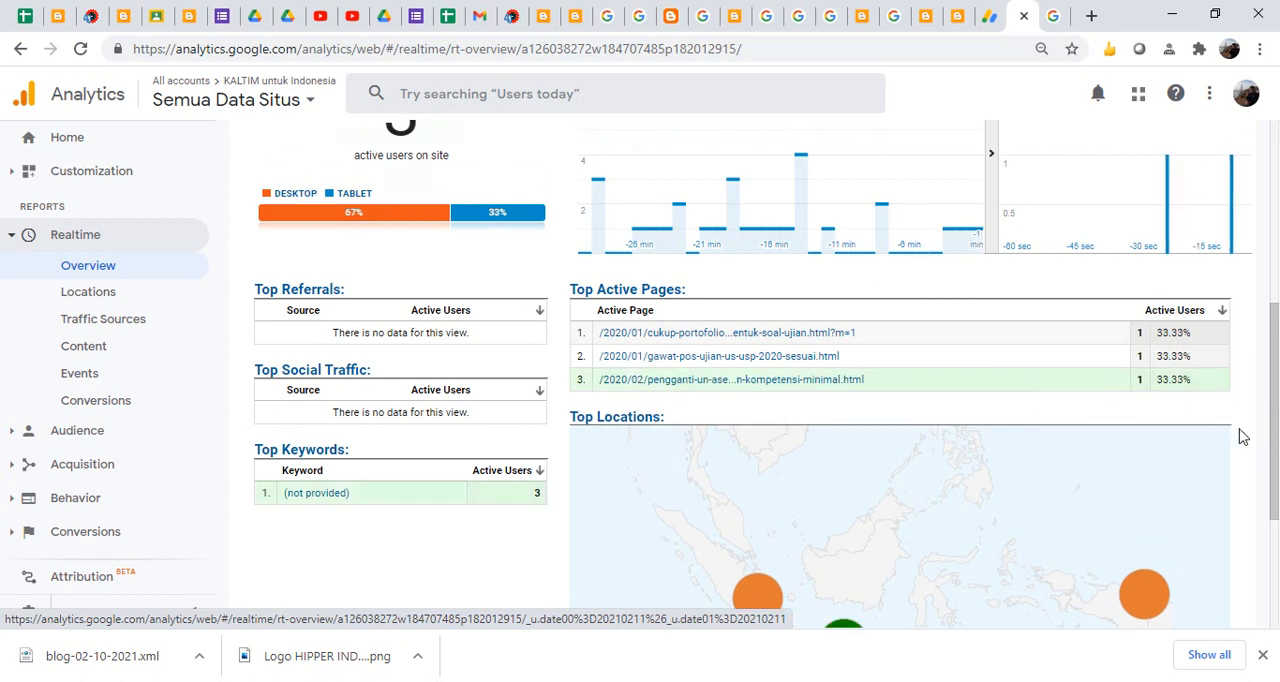
mouse_move(1272, 424)
mouse_down()
mouse_move(1276, 480)
mouse_move(1277, 368)
mouse_move(1277, 402)
mouse_up()
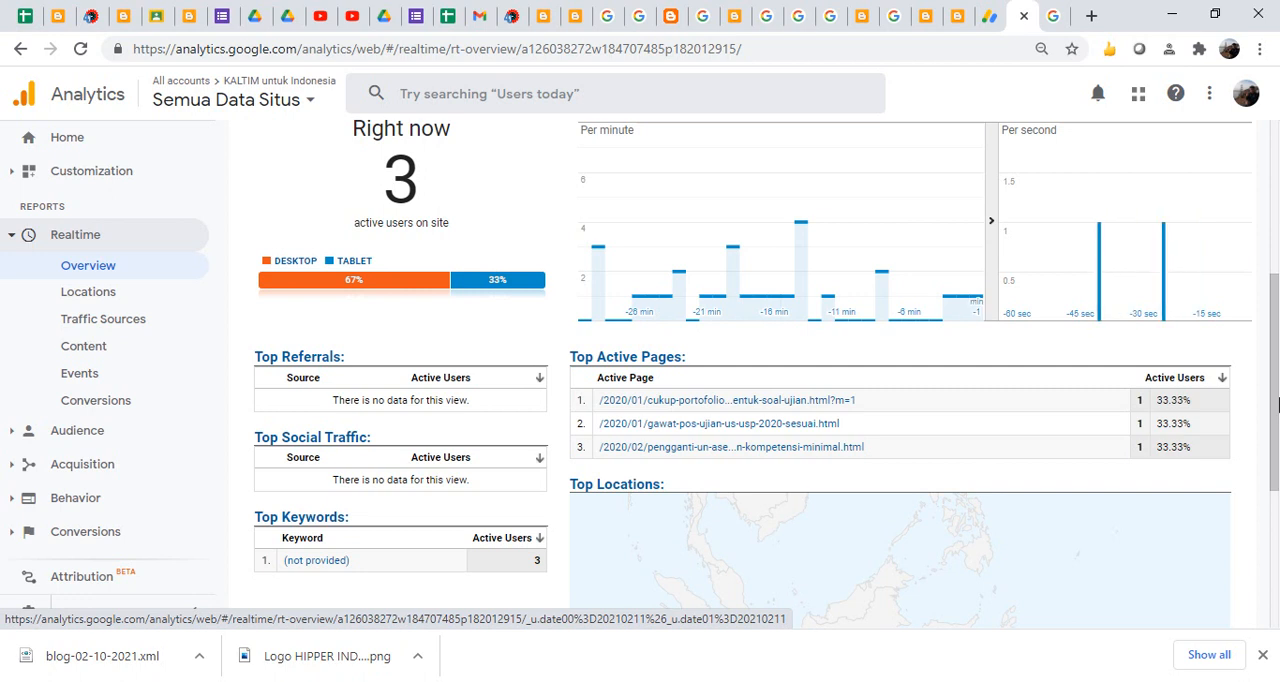
- Examine the Realtime Locations report's country table and map, and open the Traffic Sources report
click(95, 293)
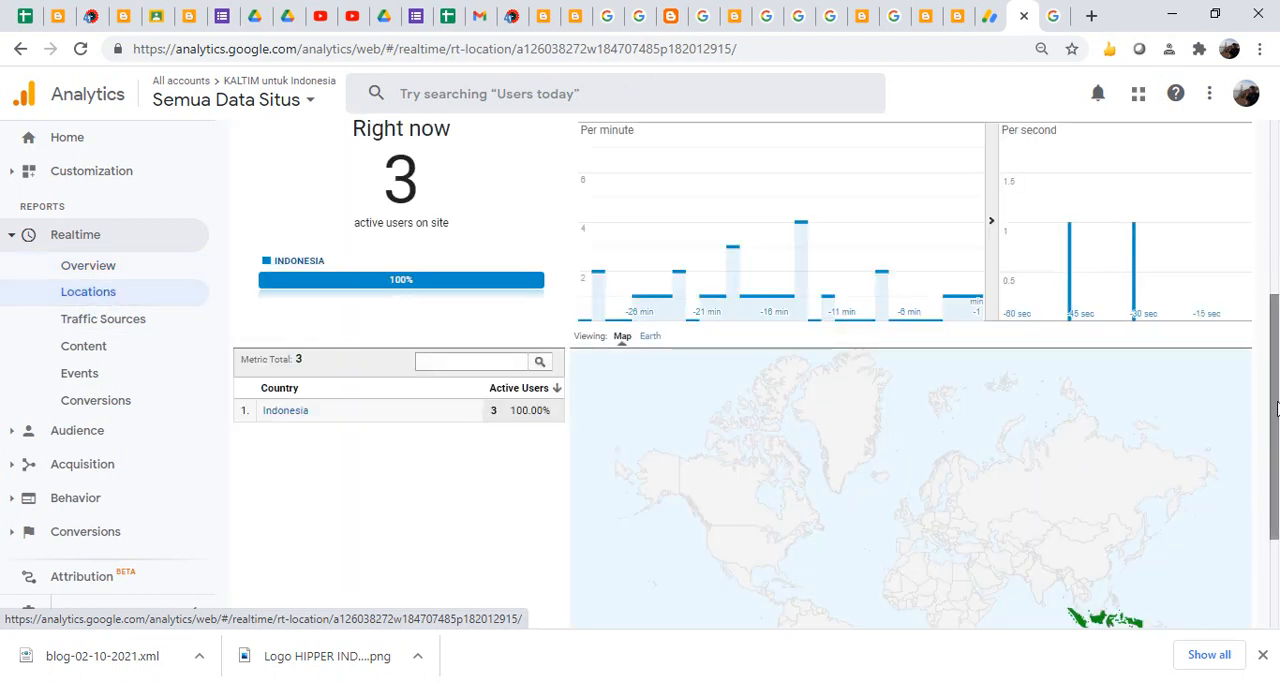
scroll(1276, 408, down, 3)
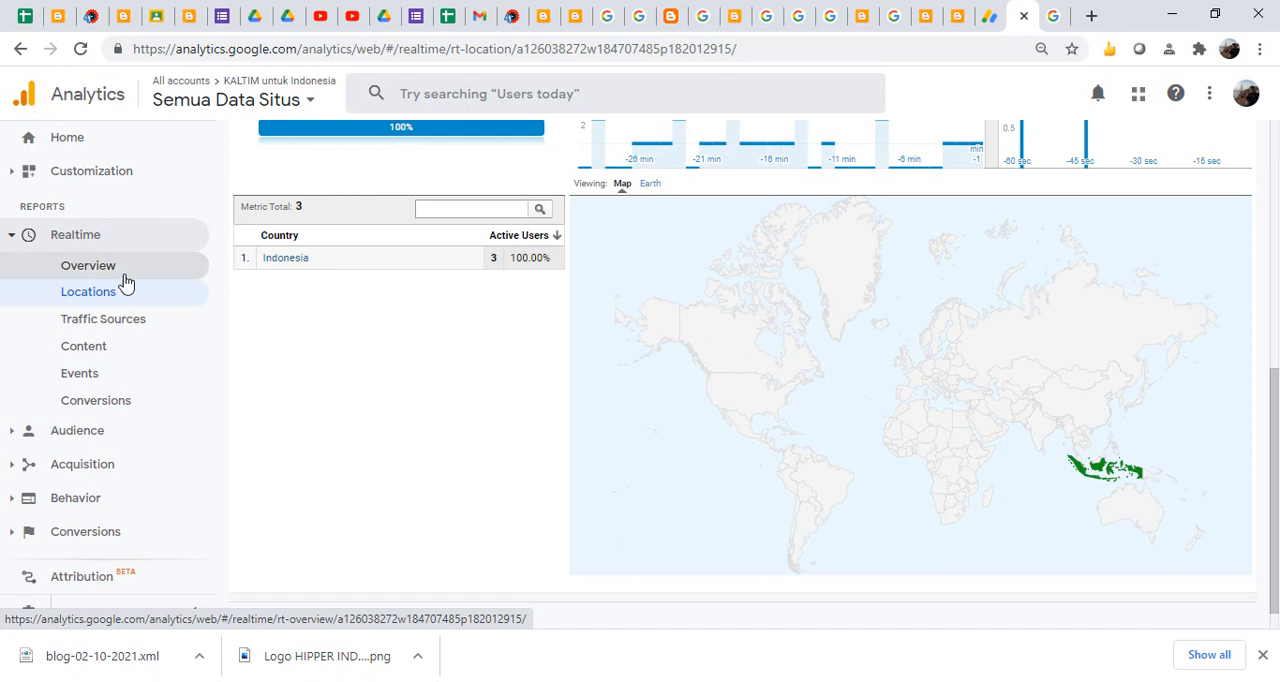
click(110, 318)
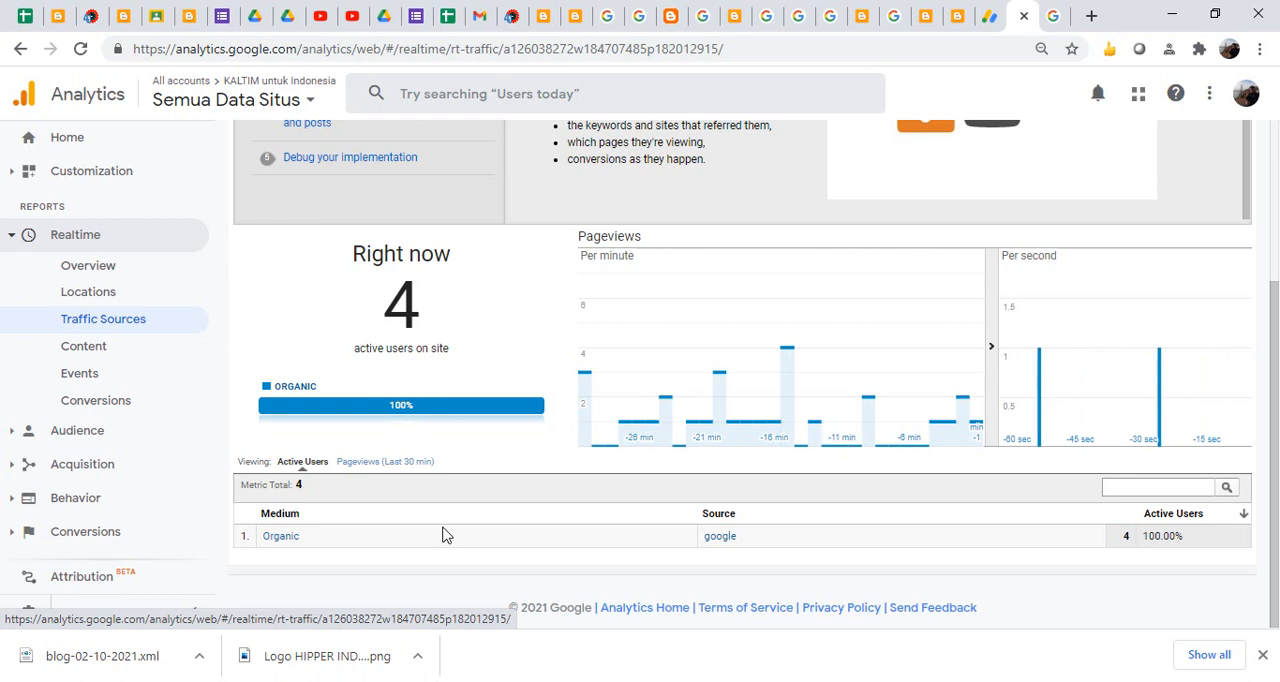
- From the Realtime overview, open the content report for /2021/02/theme-blogspot-tema-atau-template.html and examine its active users, medium and source
click(84, 275)
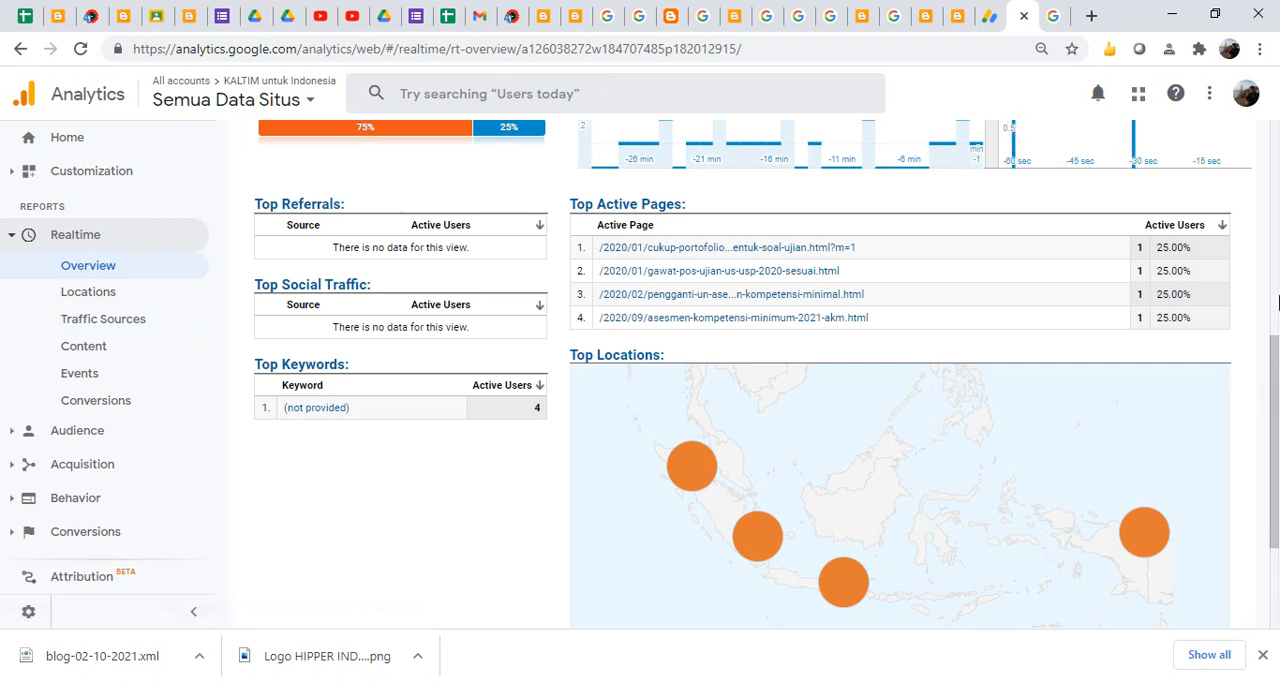
drag(1276, 346, 1276, 270)
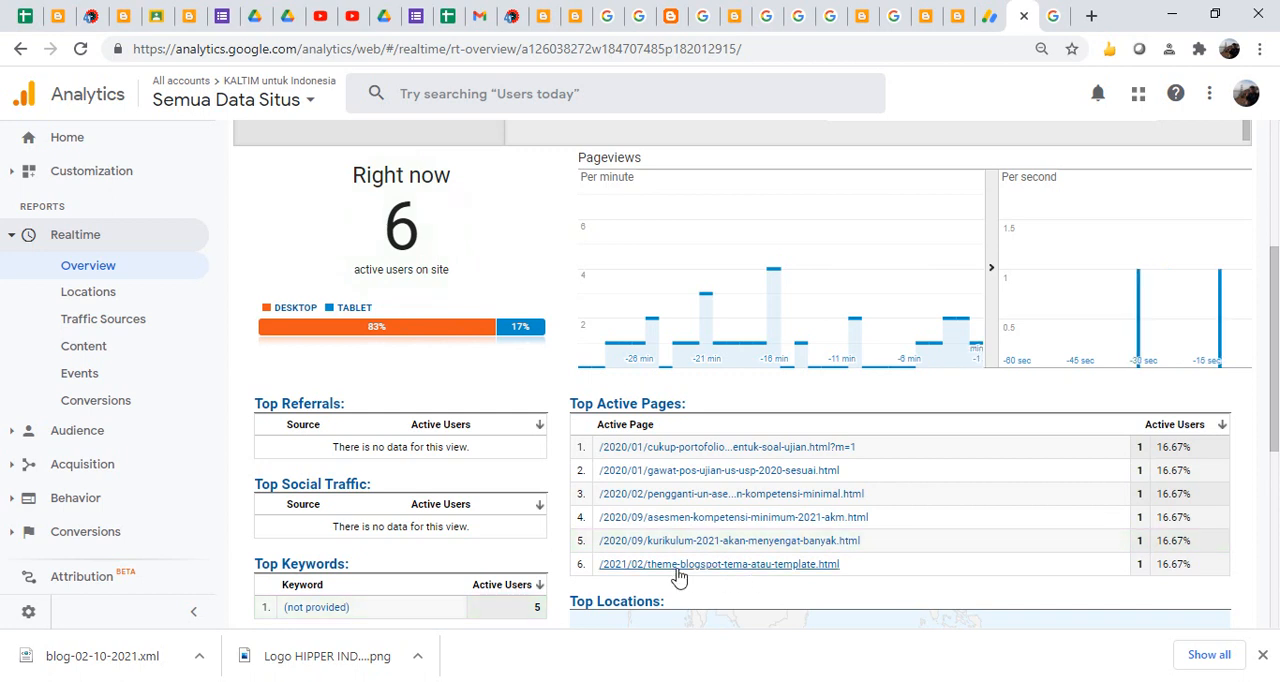
click(757, 565)
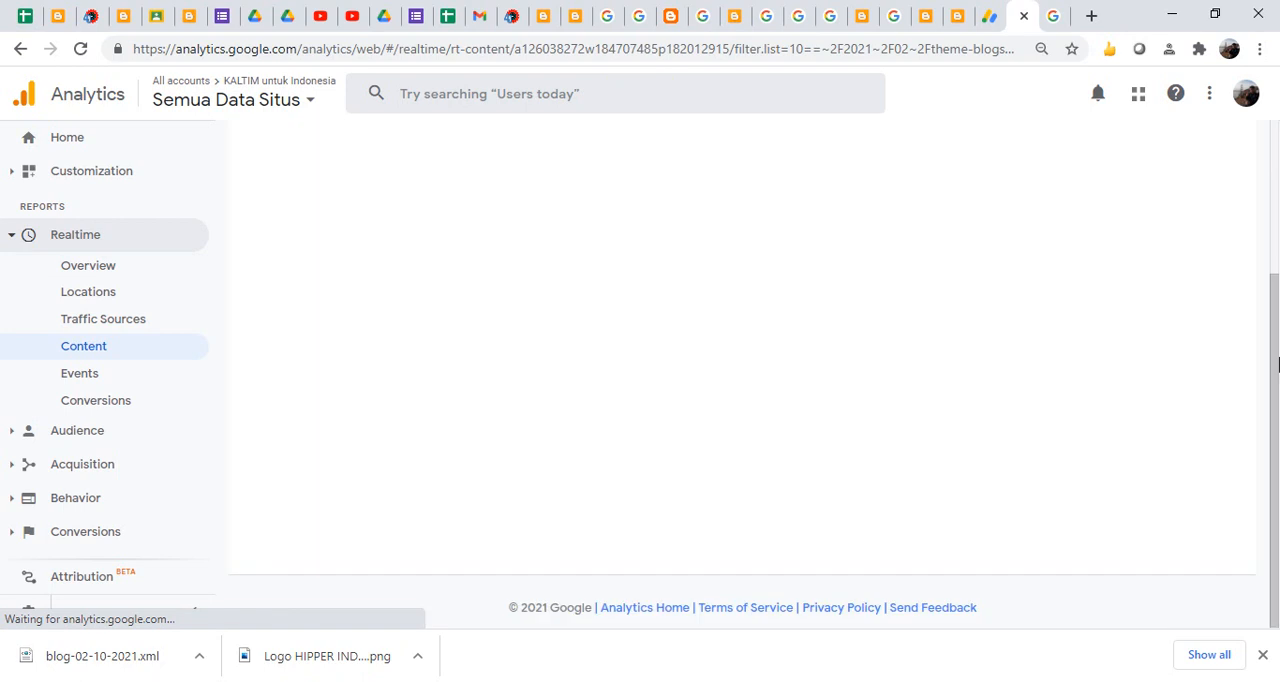
click(1274, 313)
drag(1274, 313, 1279, 370)
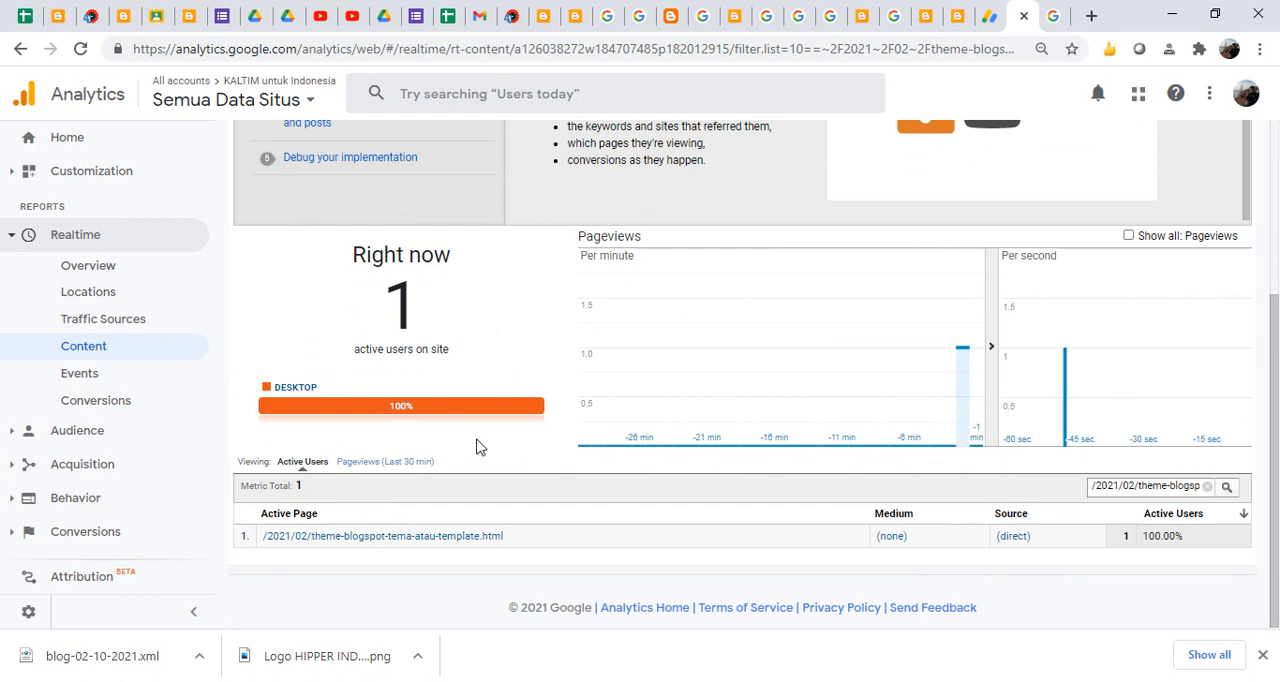
click(449, 546)
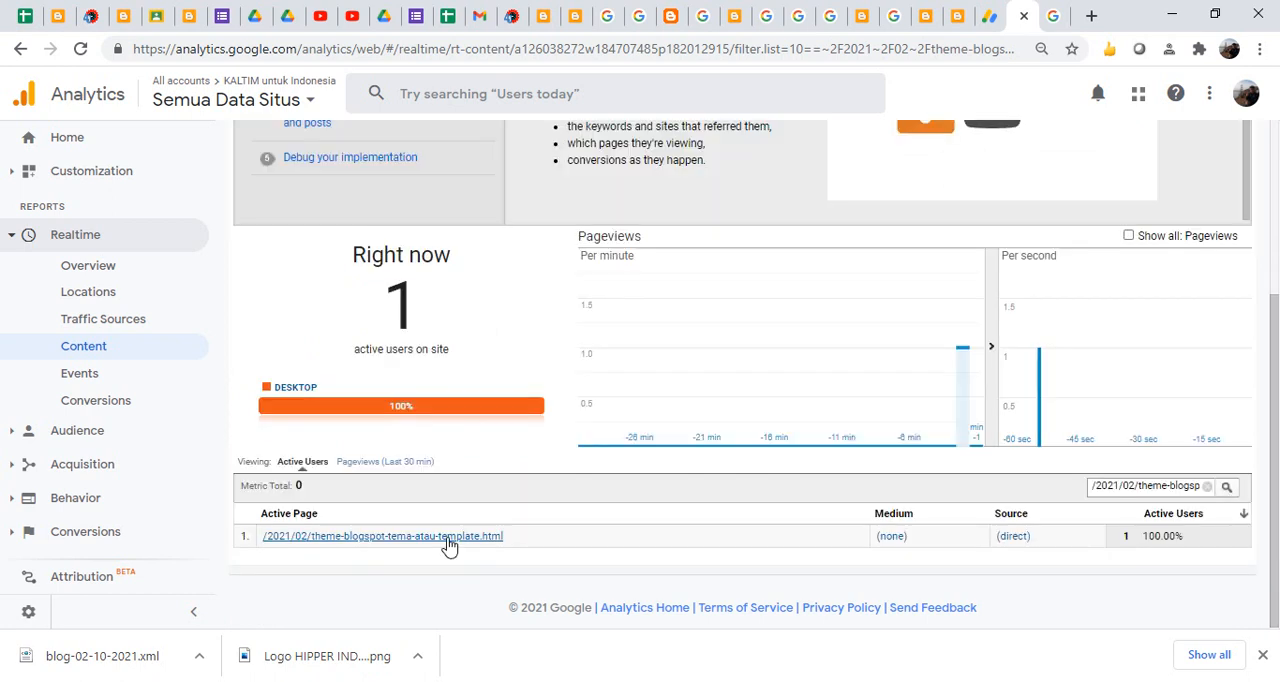
scroll(1274, 400, up, 3)
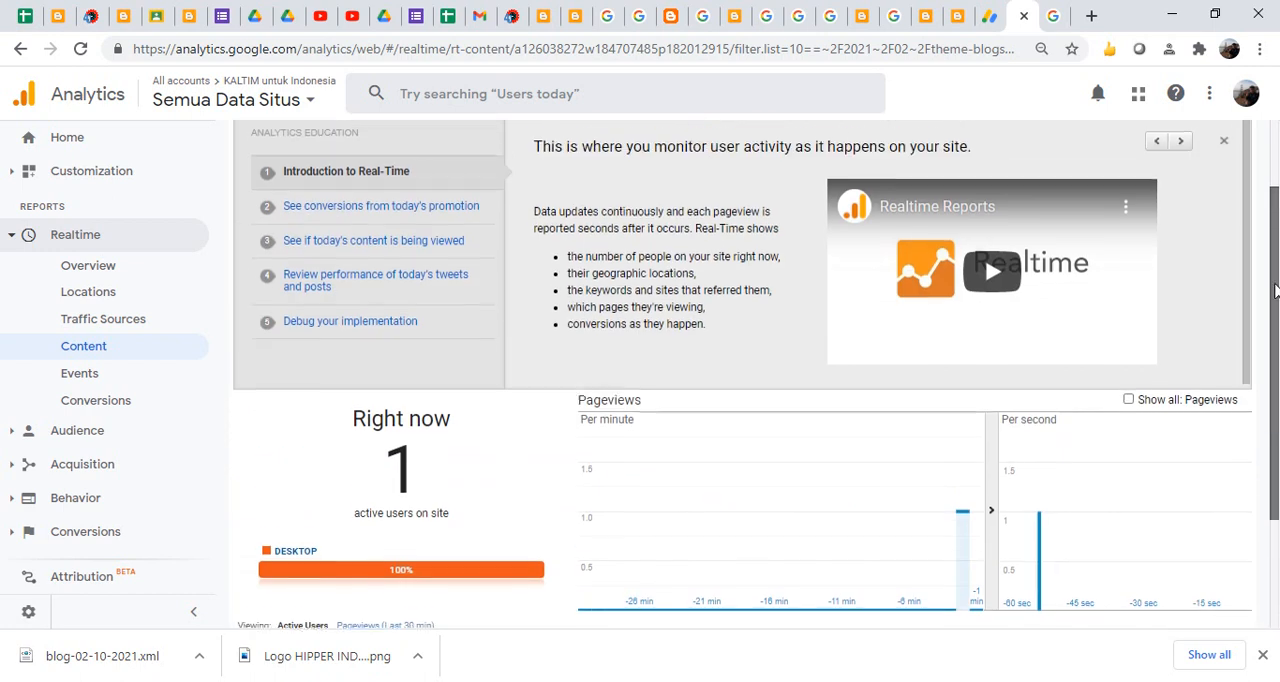
scroll(1274, 310, down, 2)
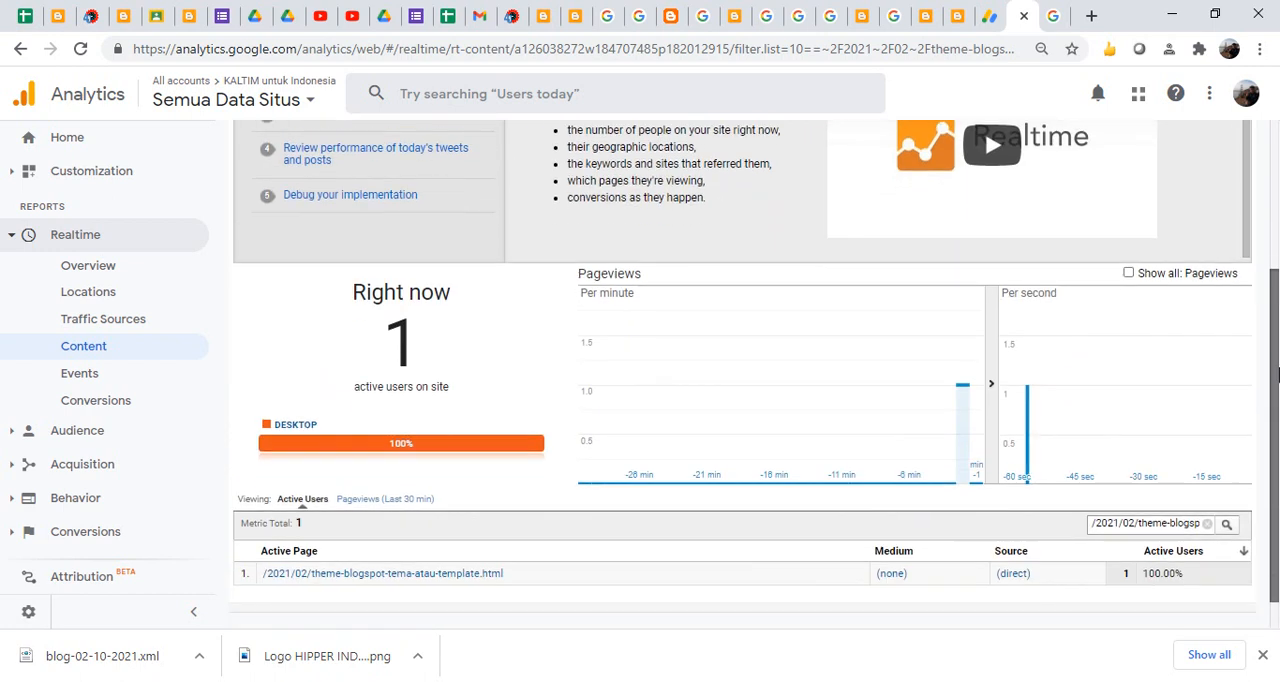
scroll(1272, 348, up, 1)
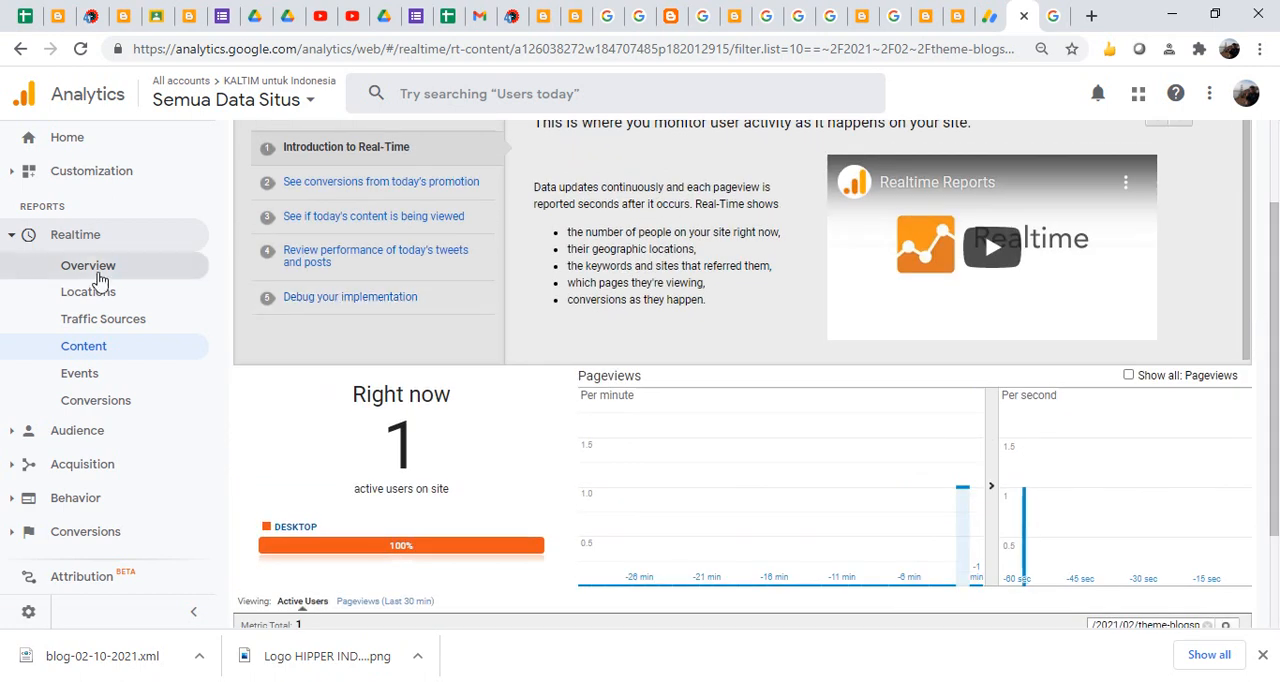
- Return to the Realtime overview without the page filter
click(97, 274)
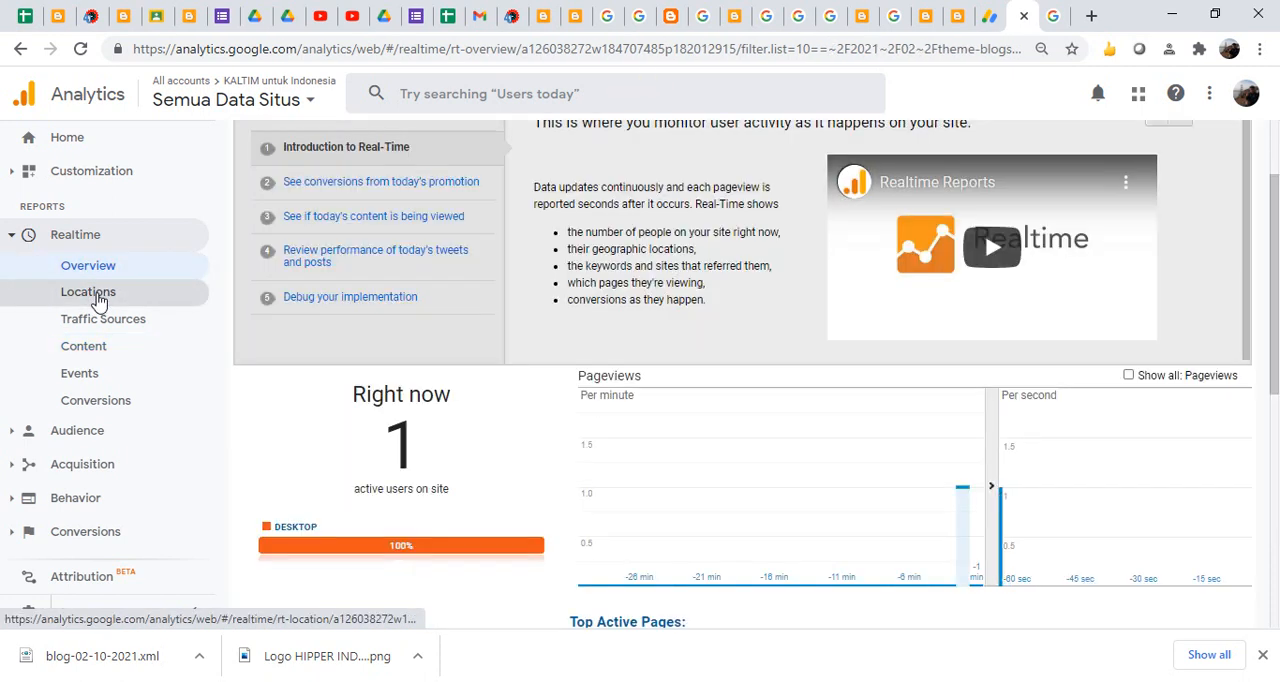
click(103, 268)
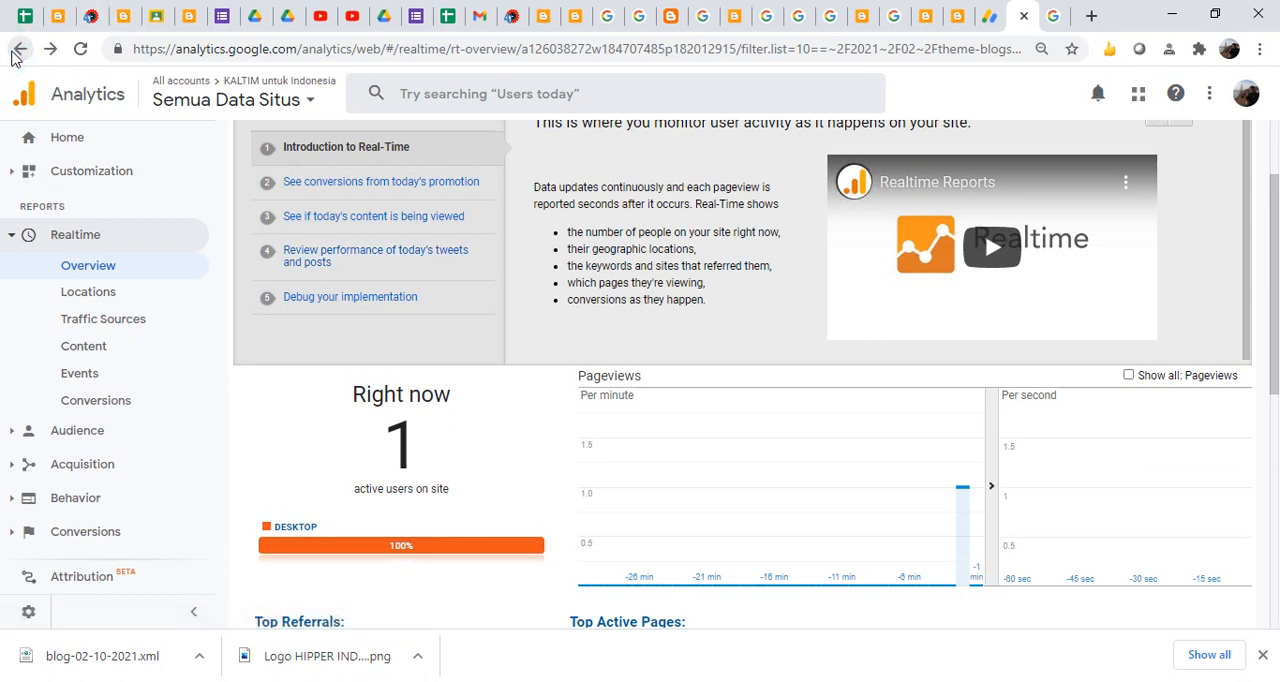
click(18, 49)
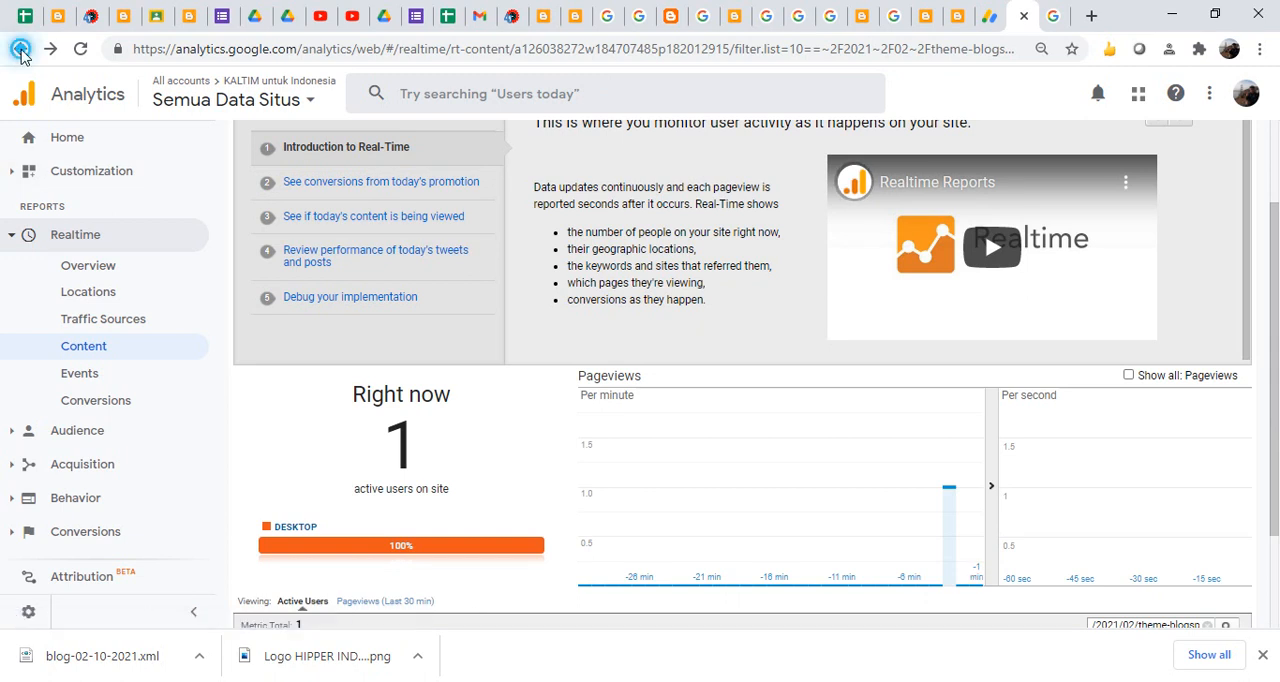
click(20, 49)
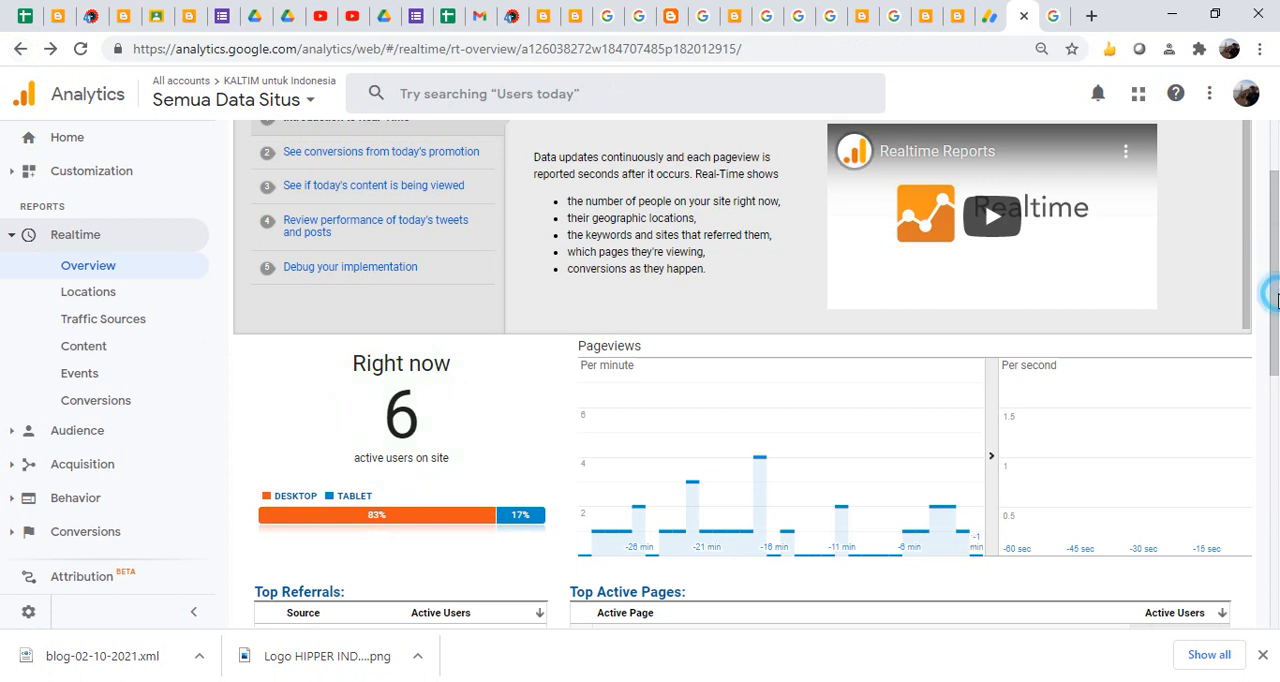
- Examine the active users, device split and top active pages, and check the city markers on the locations map
drag(1273, 293, 1277, 348)
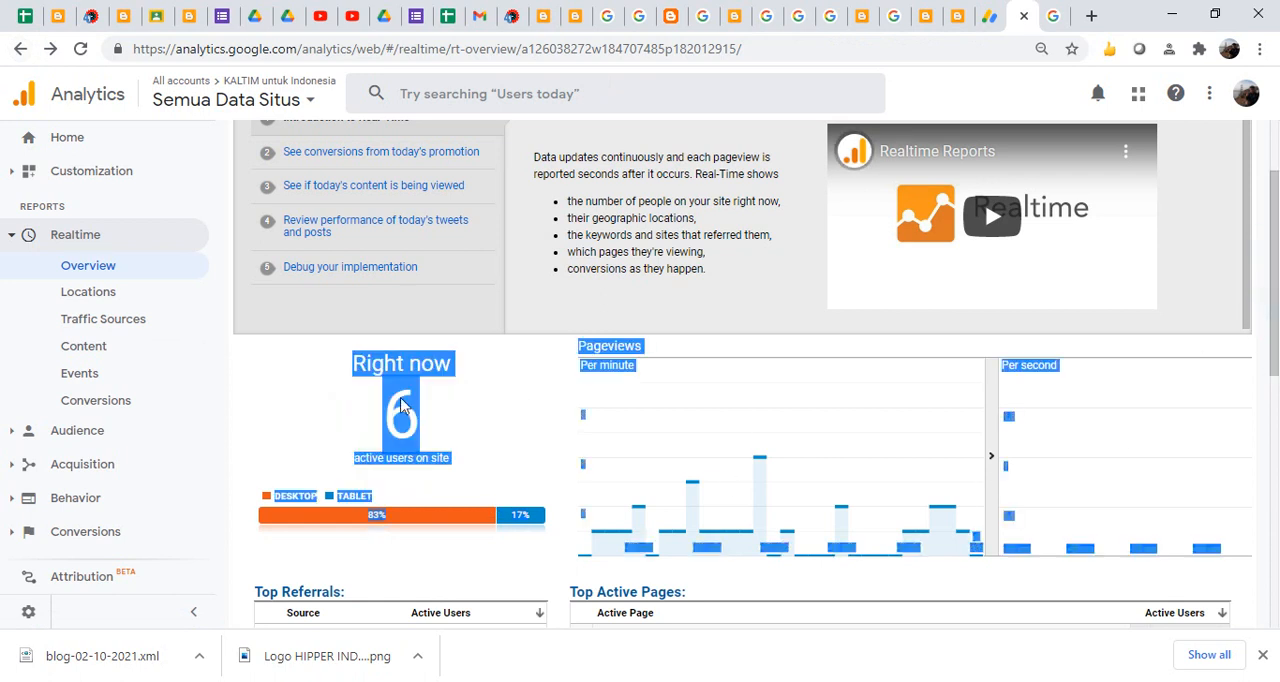
click(293, 412)
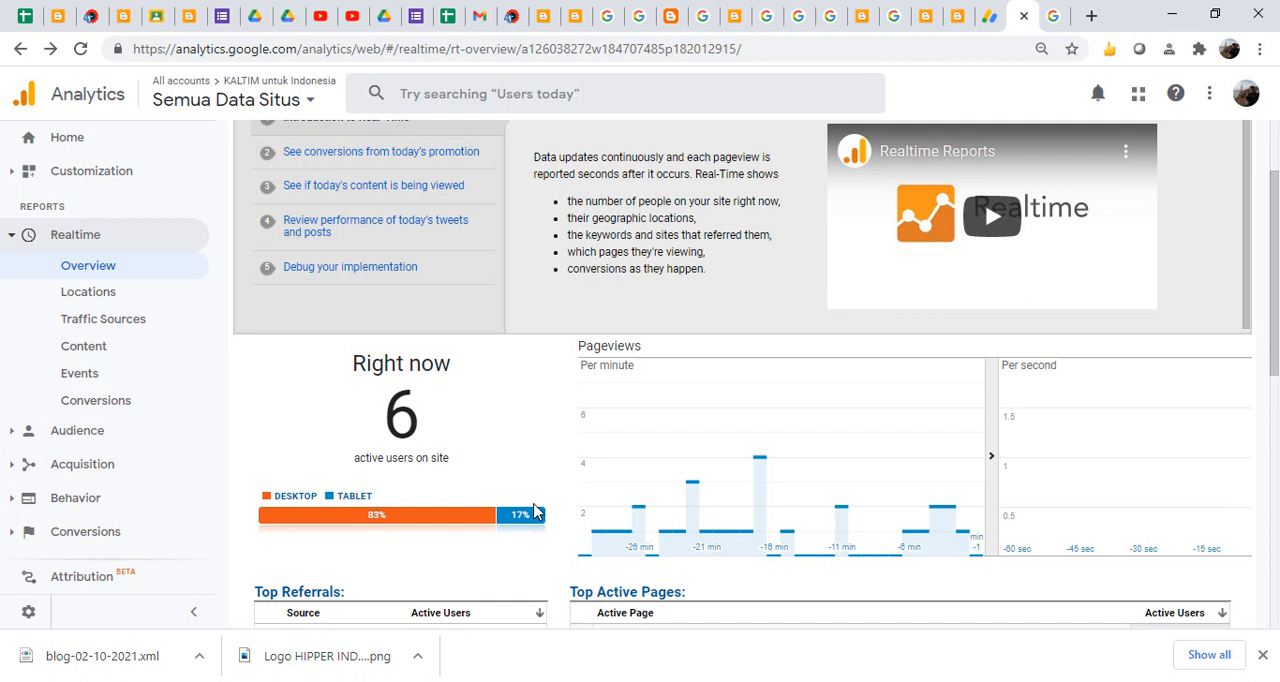
drag(1272, 285, 1275, 477)
mouse_move(1158, 520)
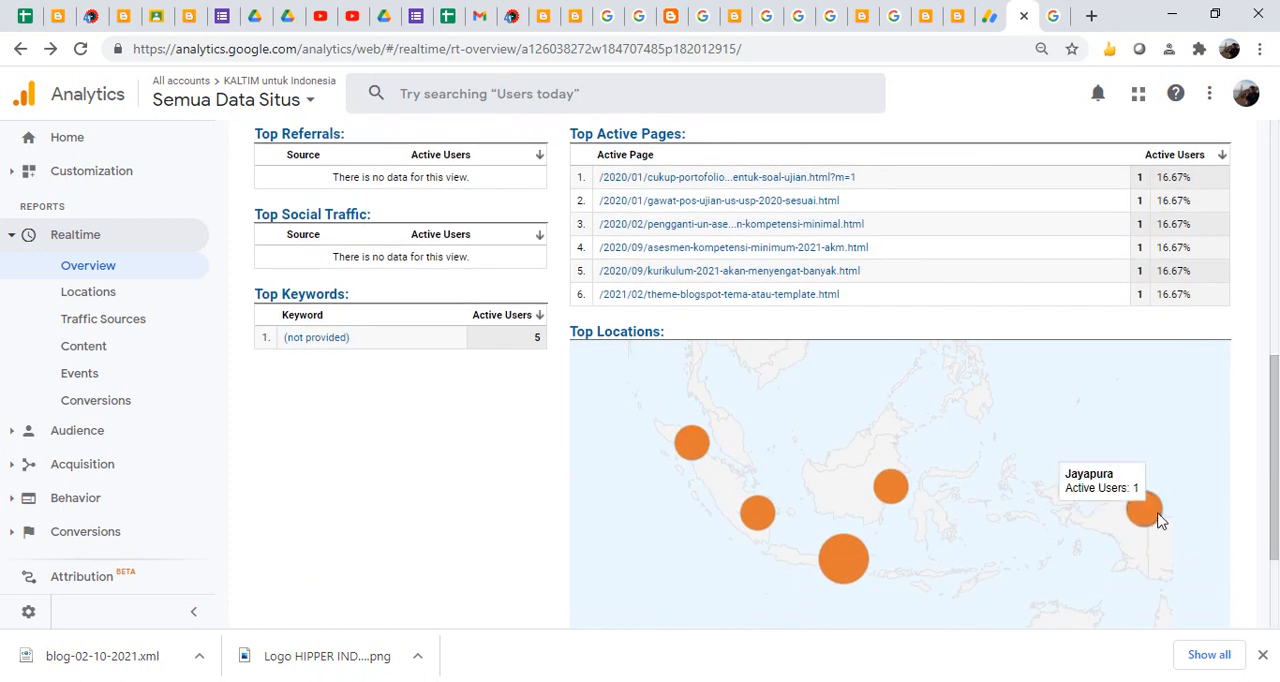
mouse_move(890, 490)
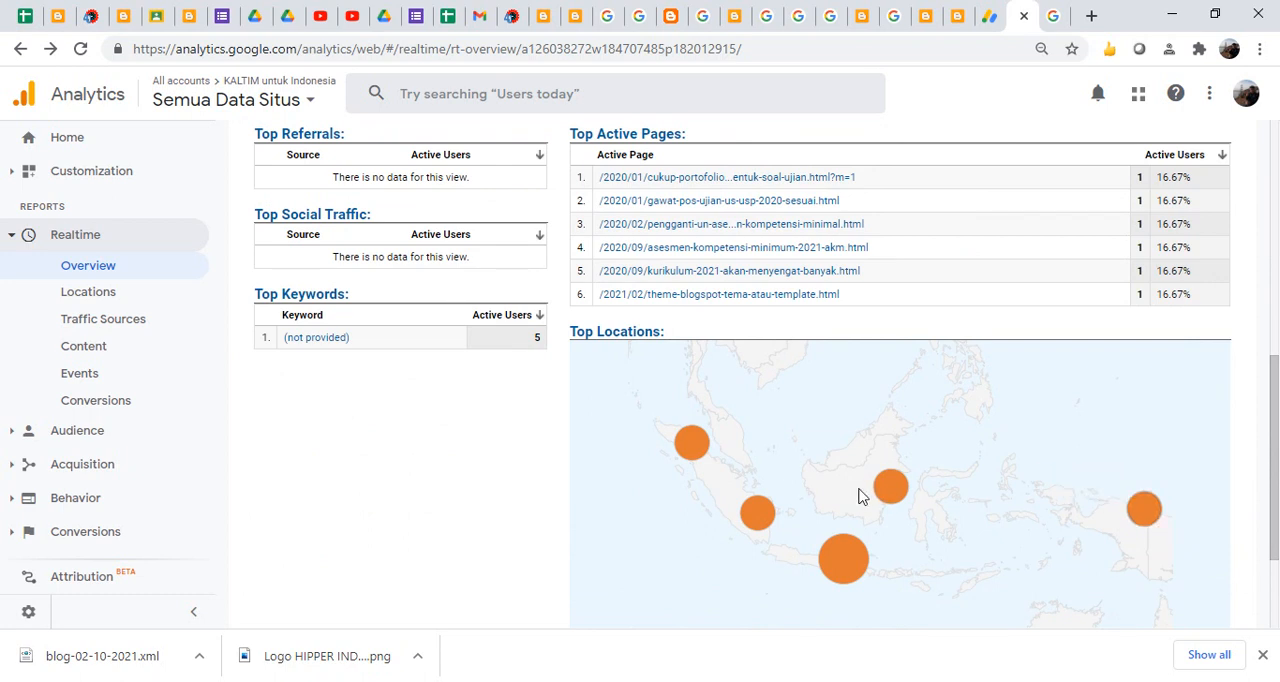
mouse_move(843, 560)
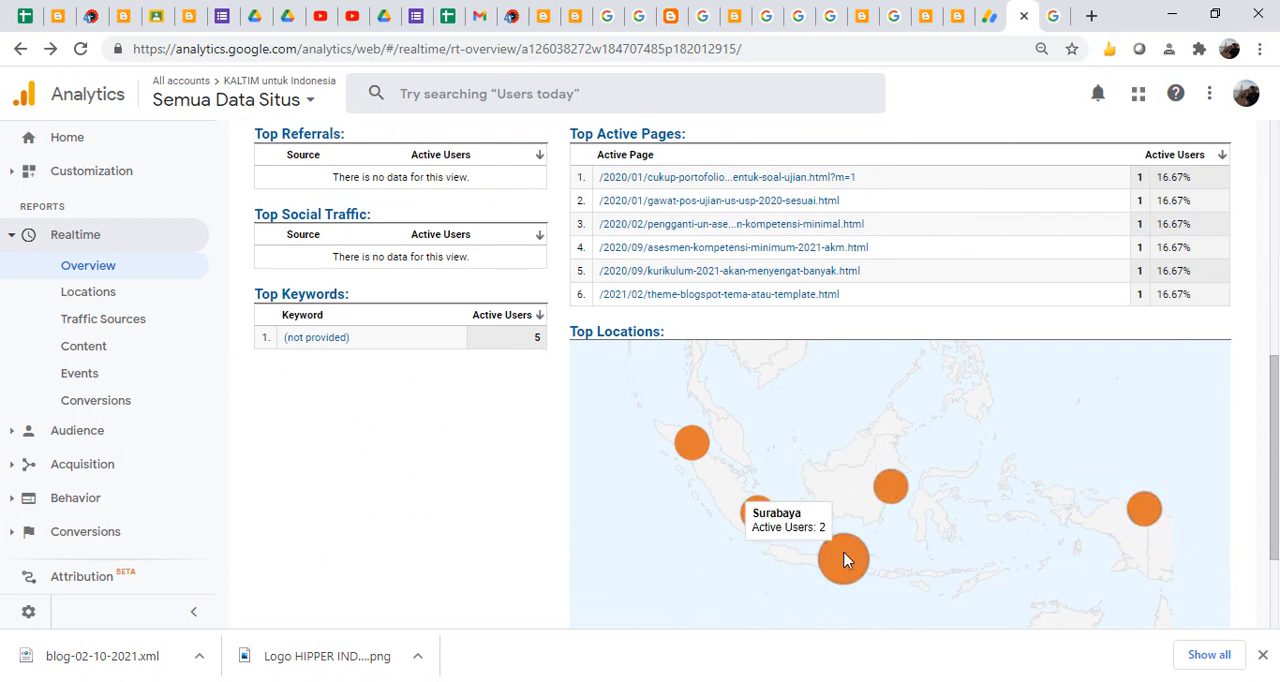
mouse_move(756, 515)
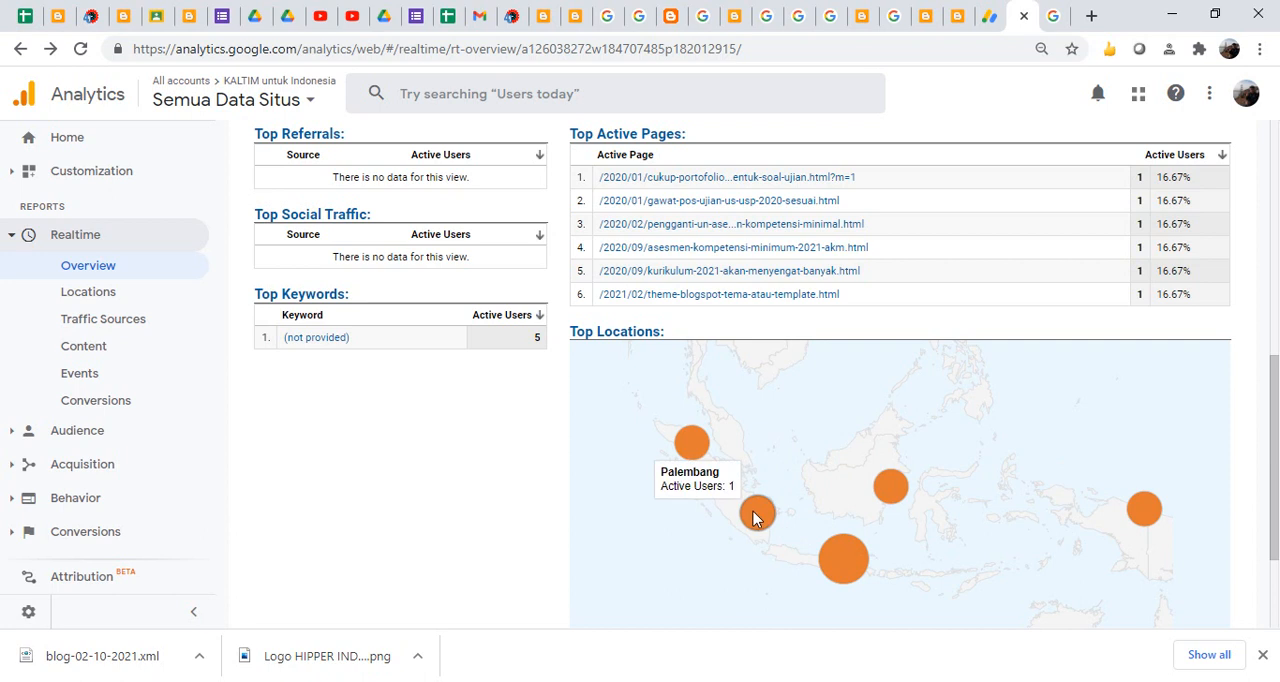
mouse_move(697, 455)
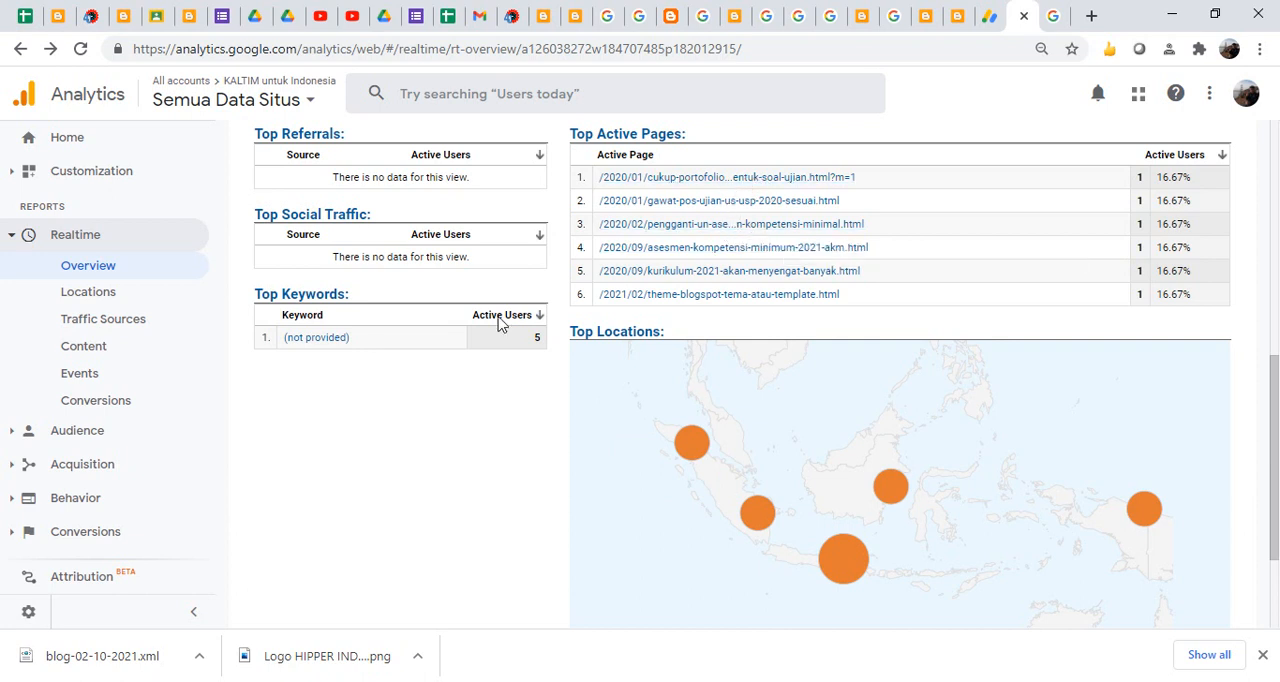
mouse_move(833, 558)
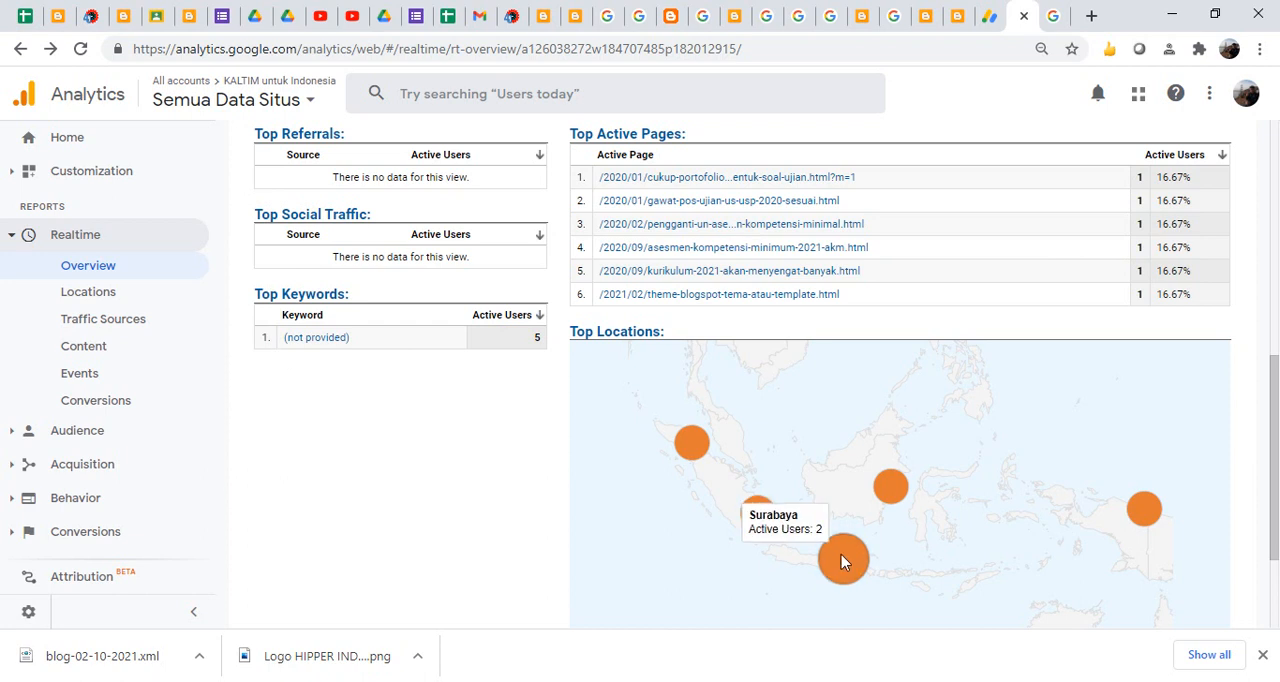
- Filter the overview by Surabaya and by Samarinda to examine each city's active pages, returning to the unfiltered overview each time
click(839, 562)
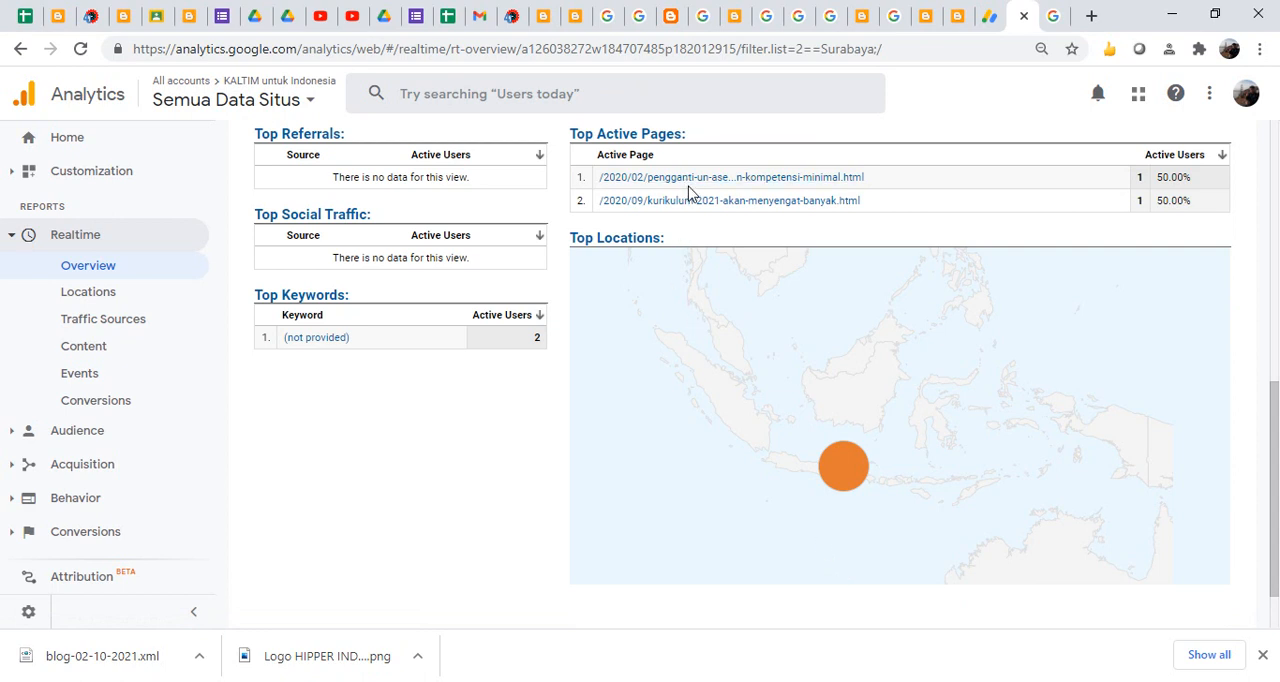
click(20, 49)
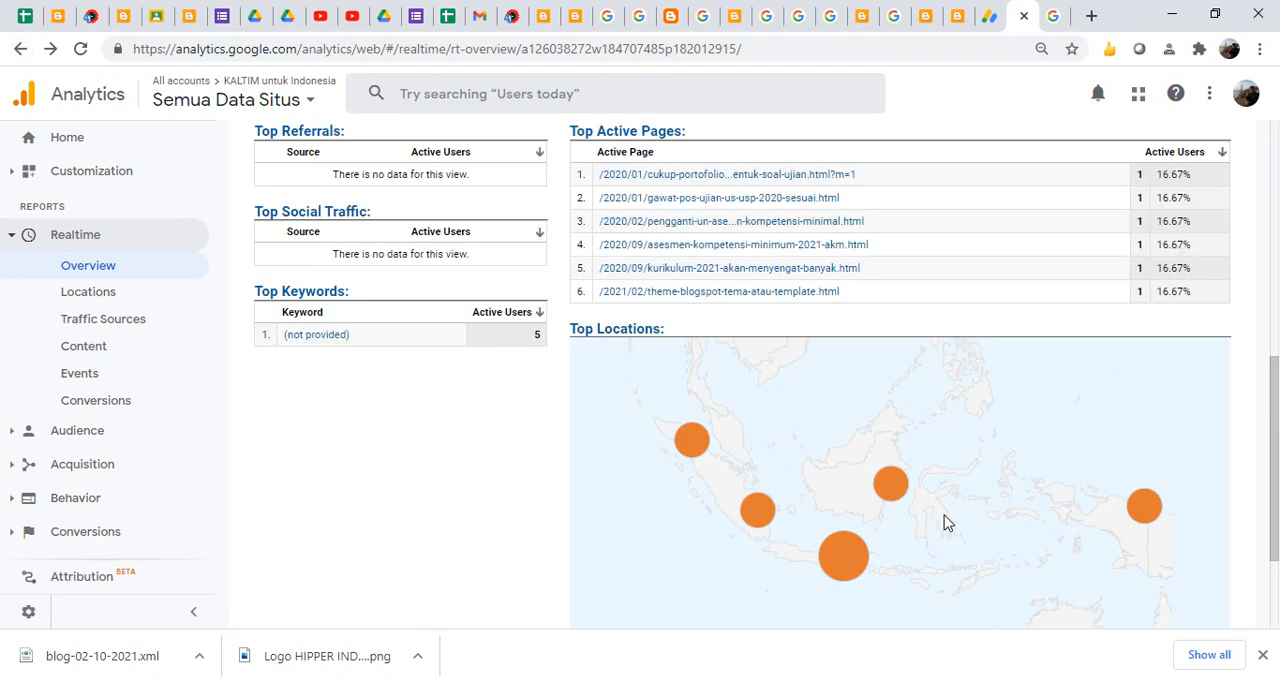
click(888, 488)
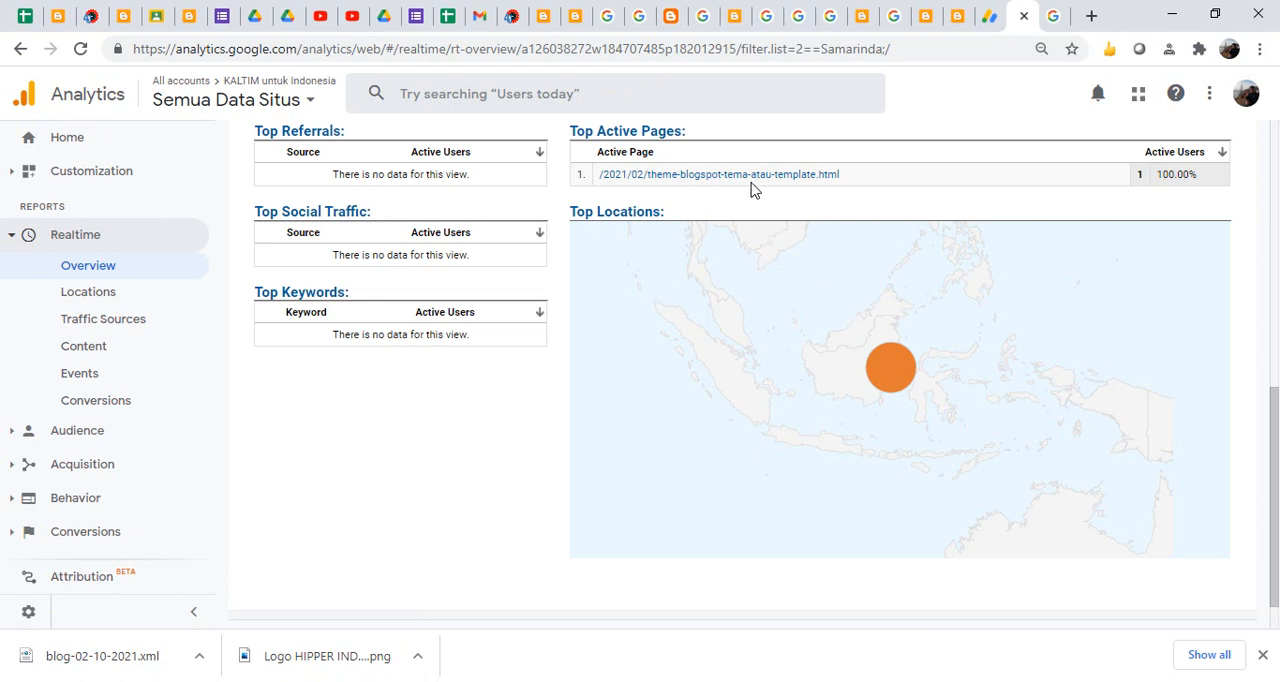
click(21, 50)
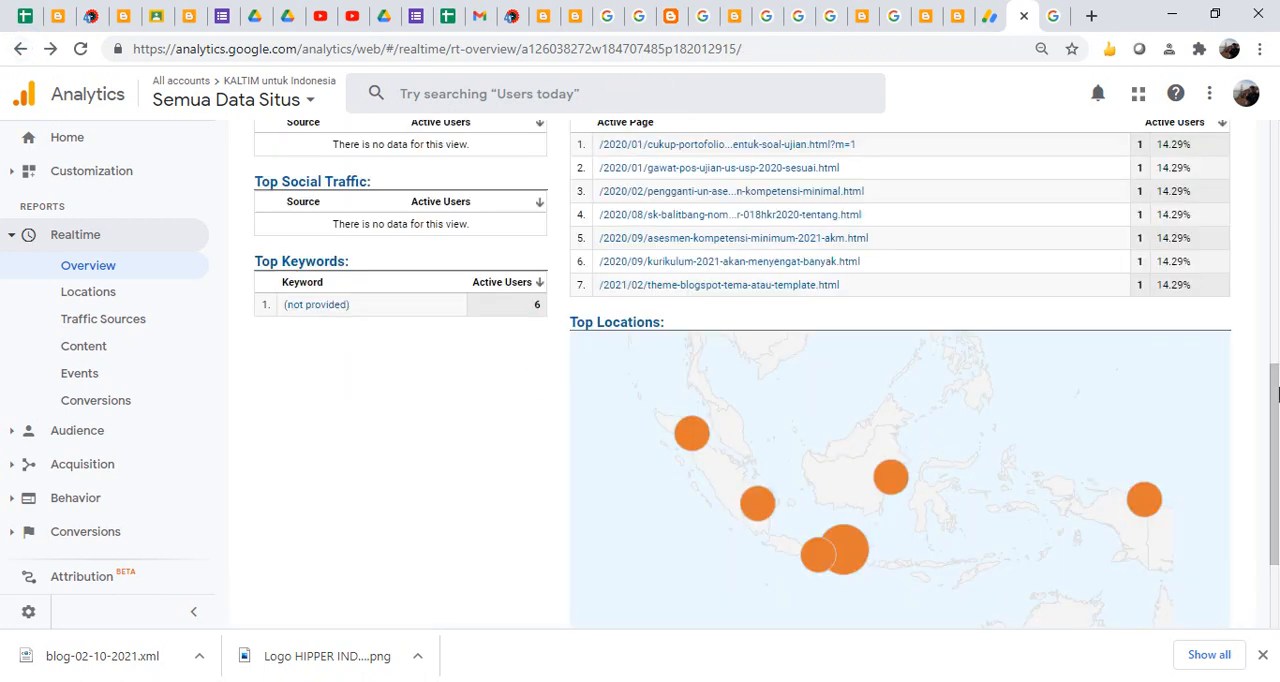
- Sign out of the current Google account from Analytics
drag(1277, 428, 1277, 290)
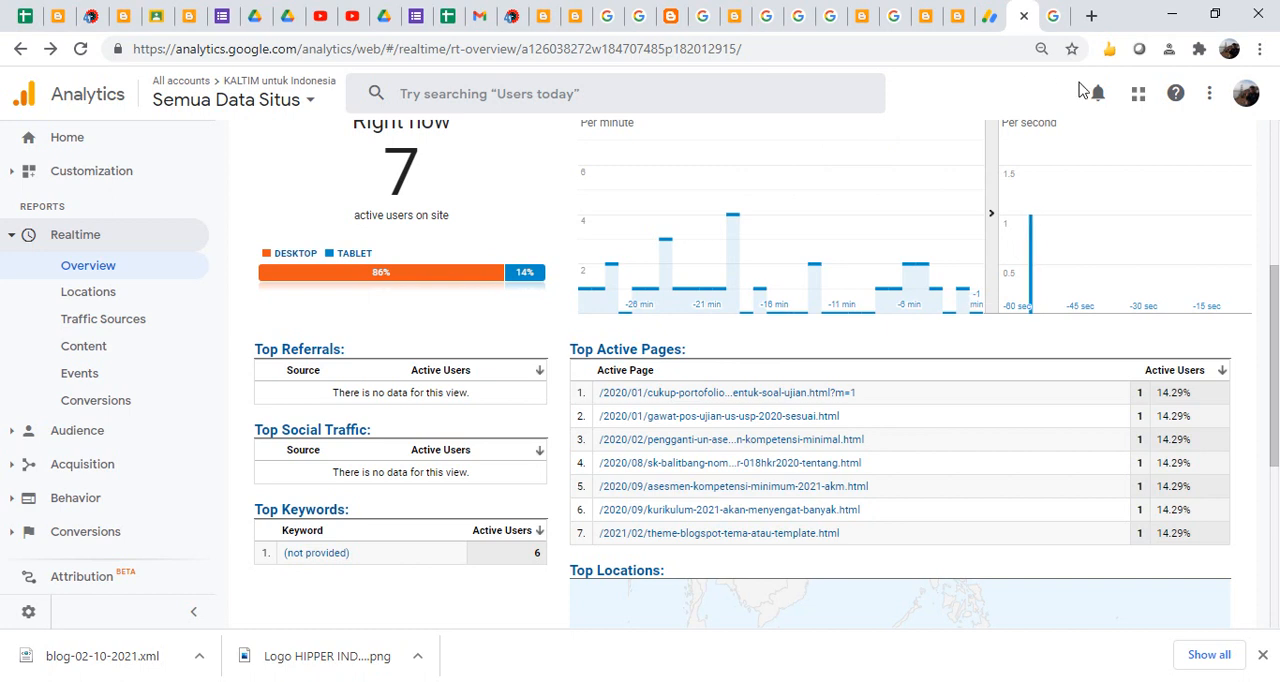
click(1245, 94)
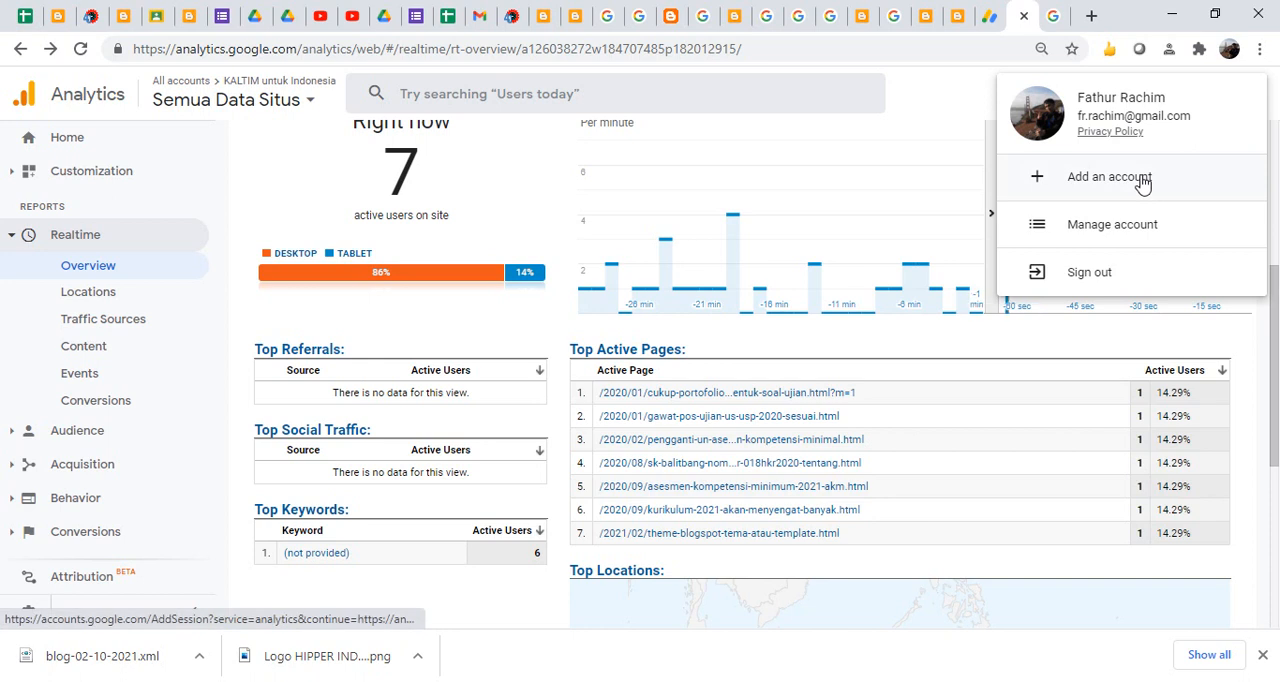
click(1105, 266)
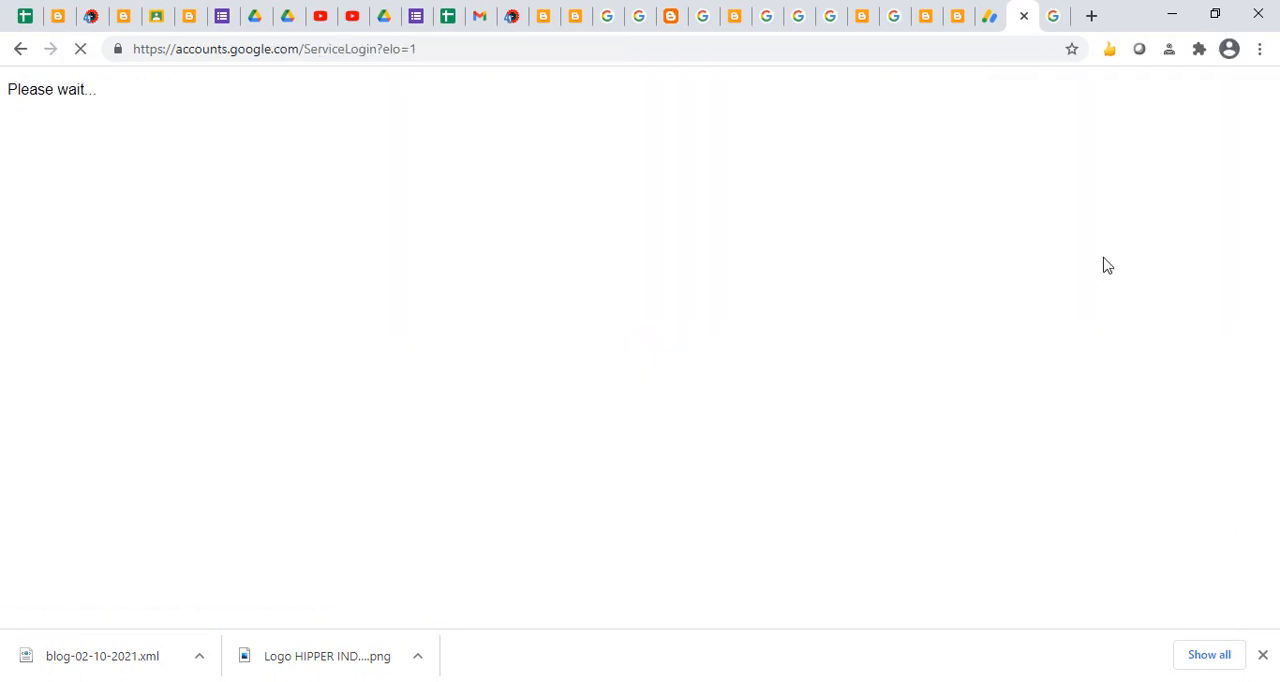
- Switch to Blogger's Stats page and sign in with a Google account missing from the account list, entering its e-mail and saved password
click(958, 25)
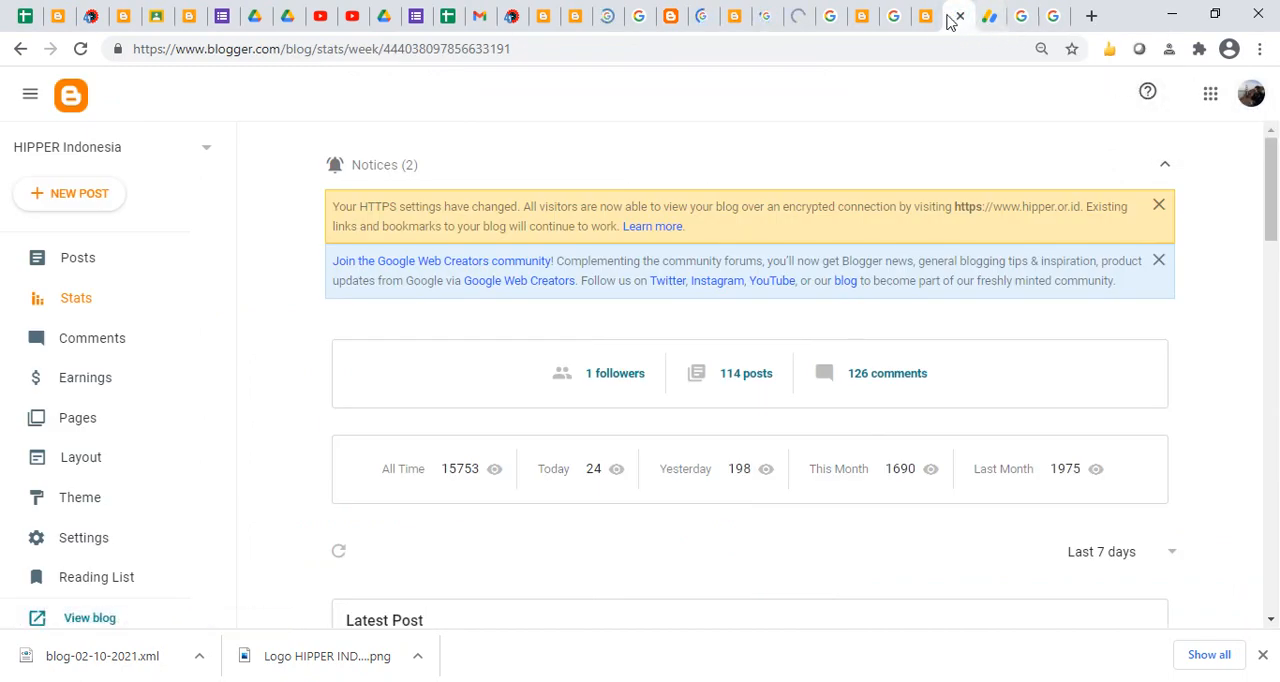
click(1251, 93)
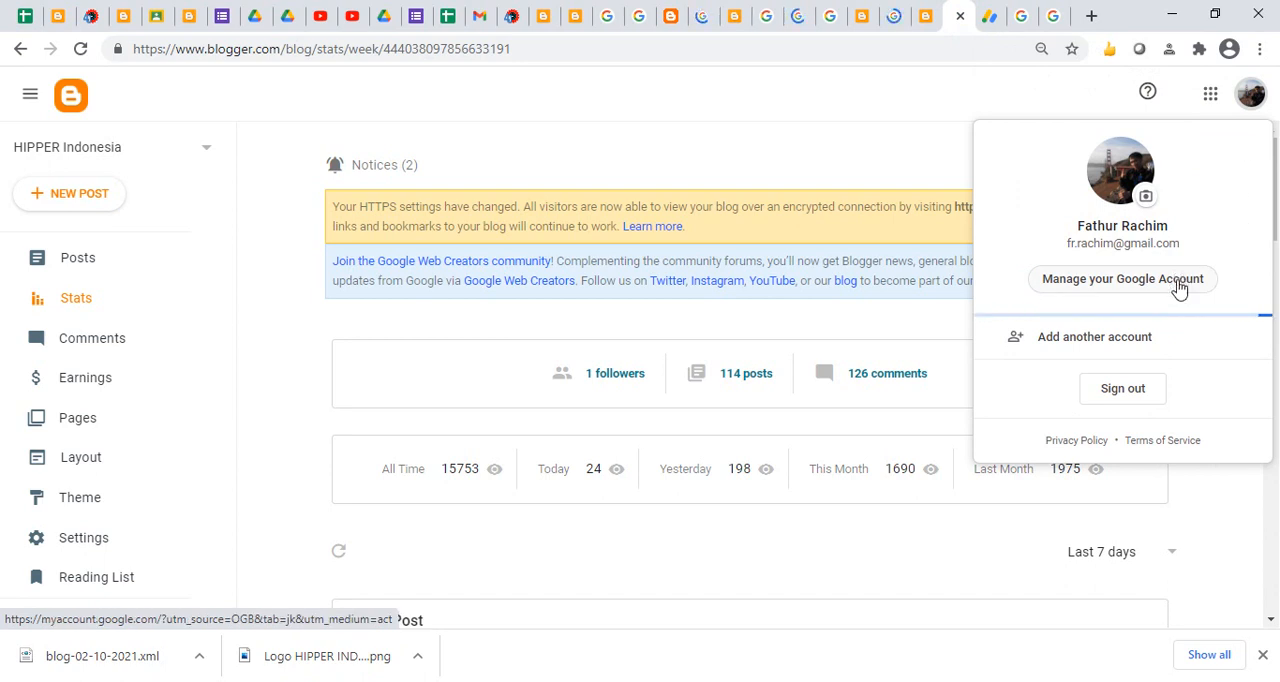
click(1120, 338)
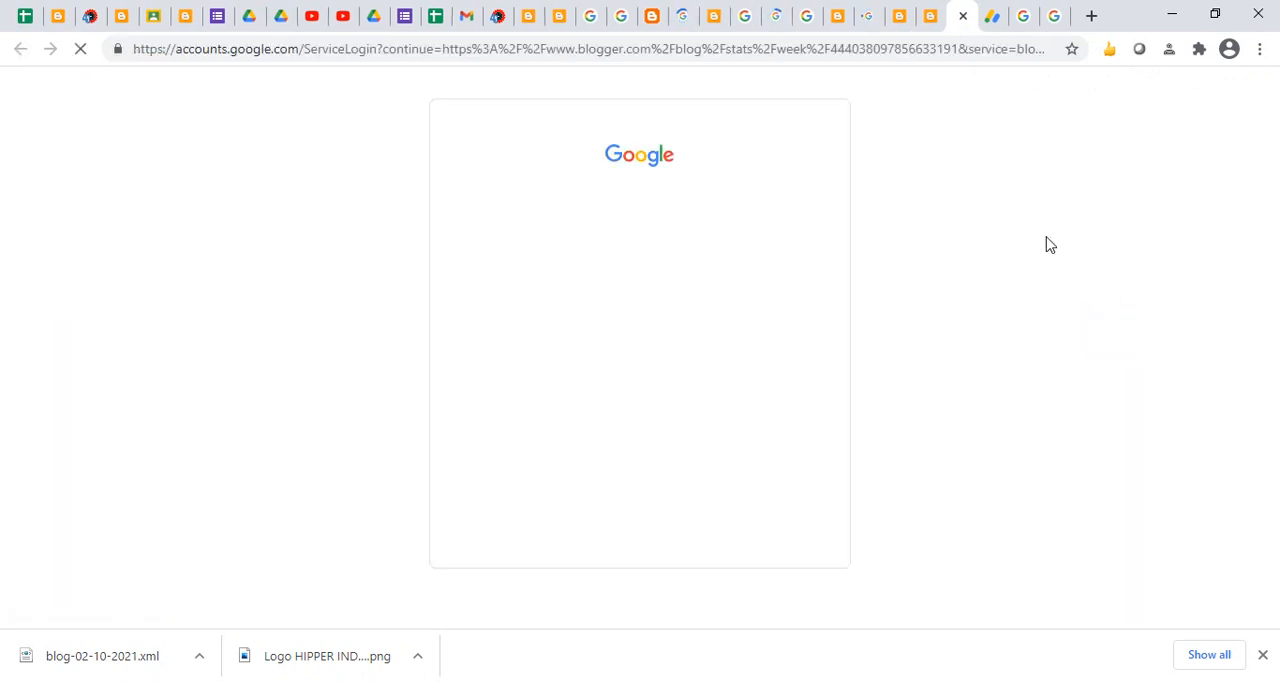
drag(1272, 282, 1277, 446)
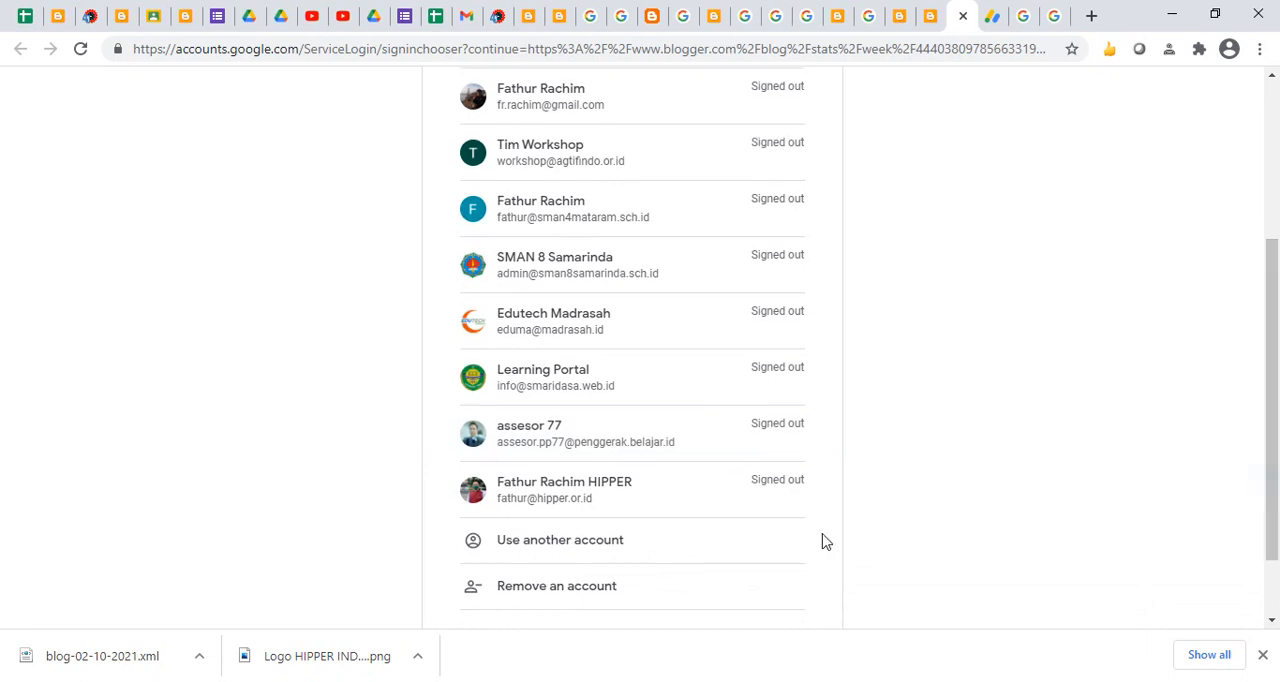
click(586, 550)
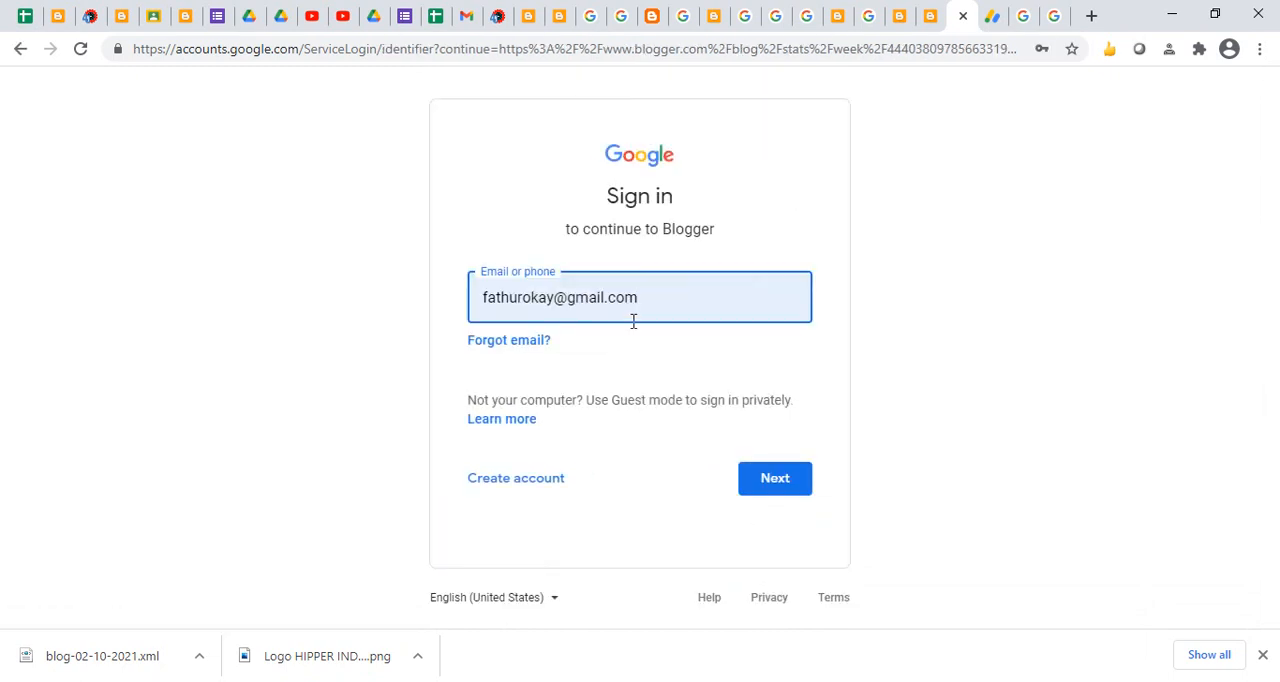
drag(556, 302, 438, 283)
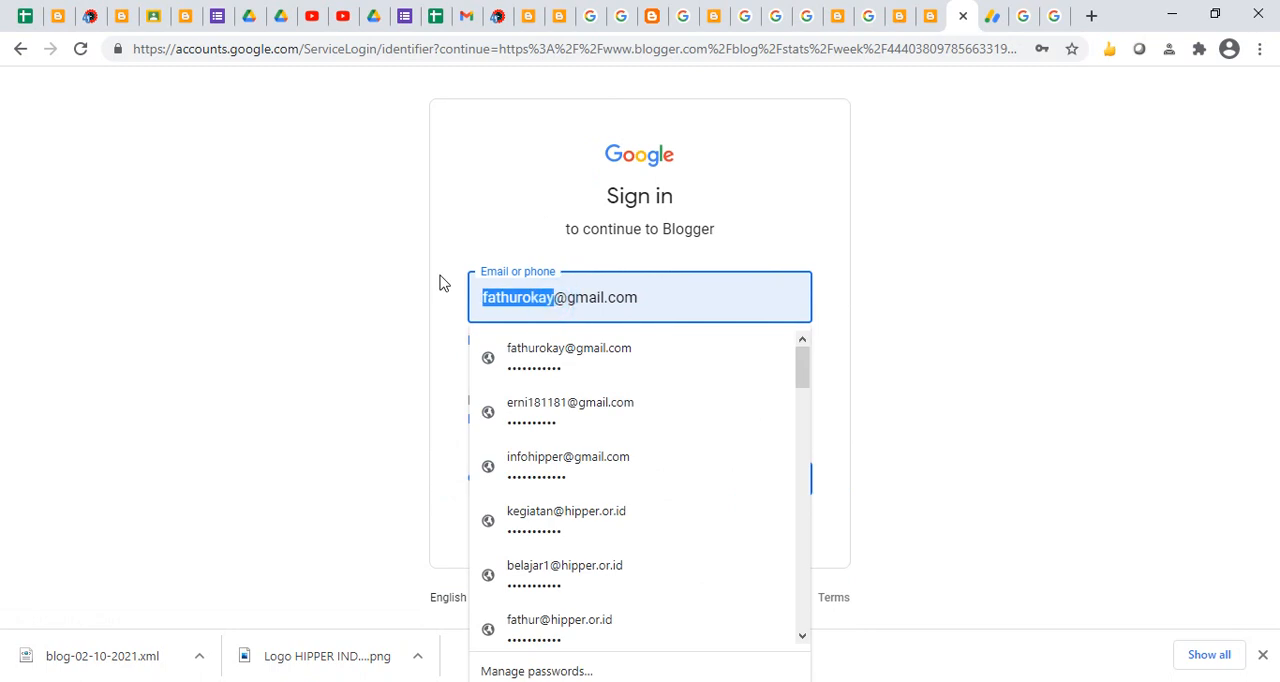
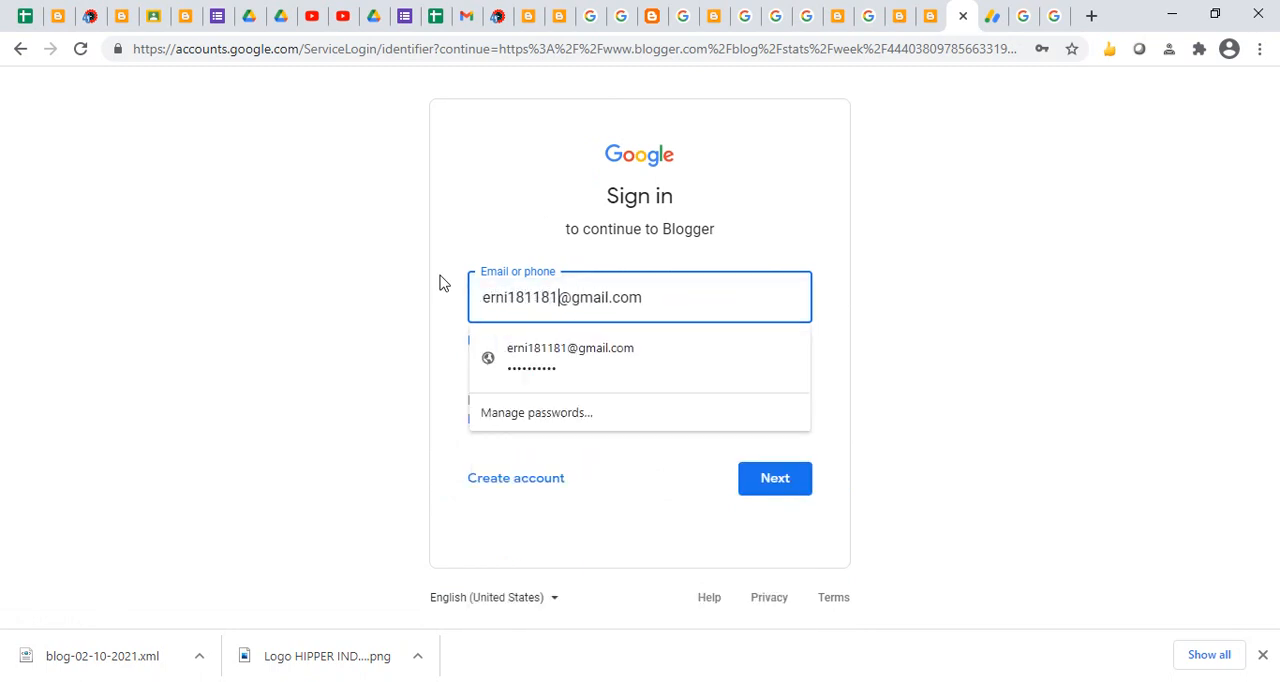
click(652, 375)
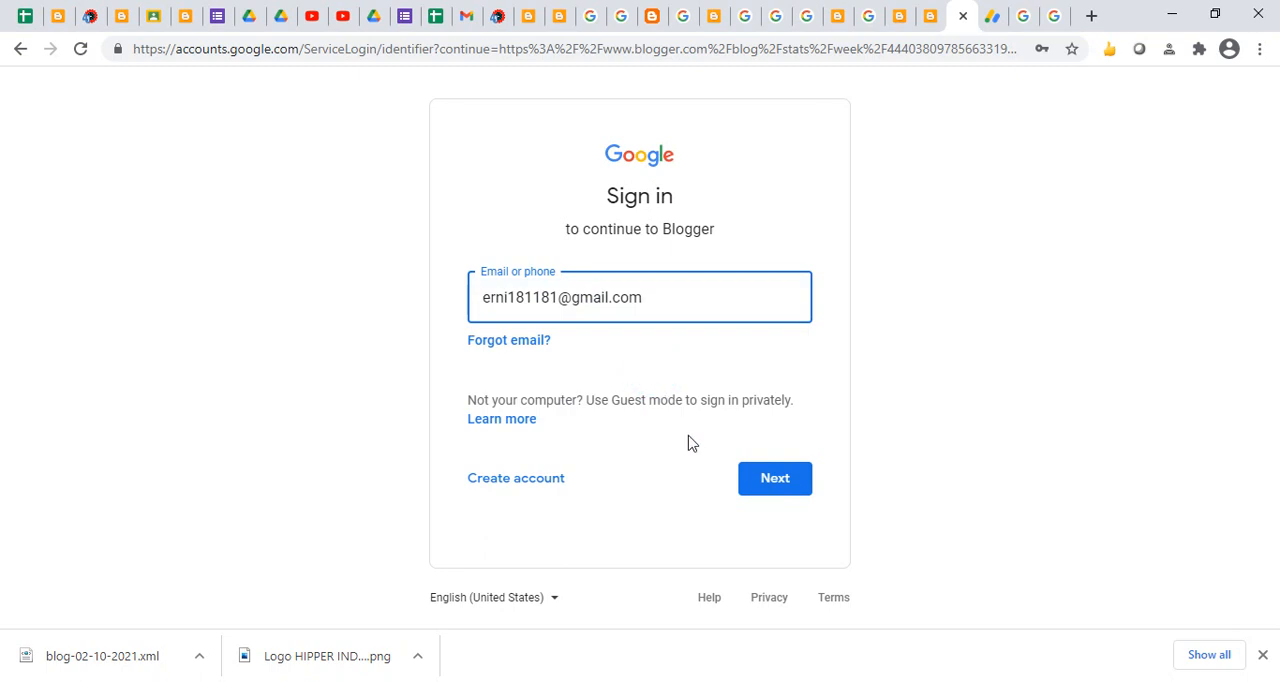
click(771, 488)
click(765, 438)
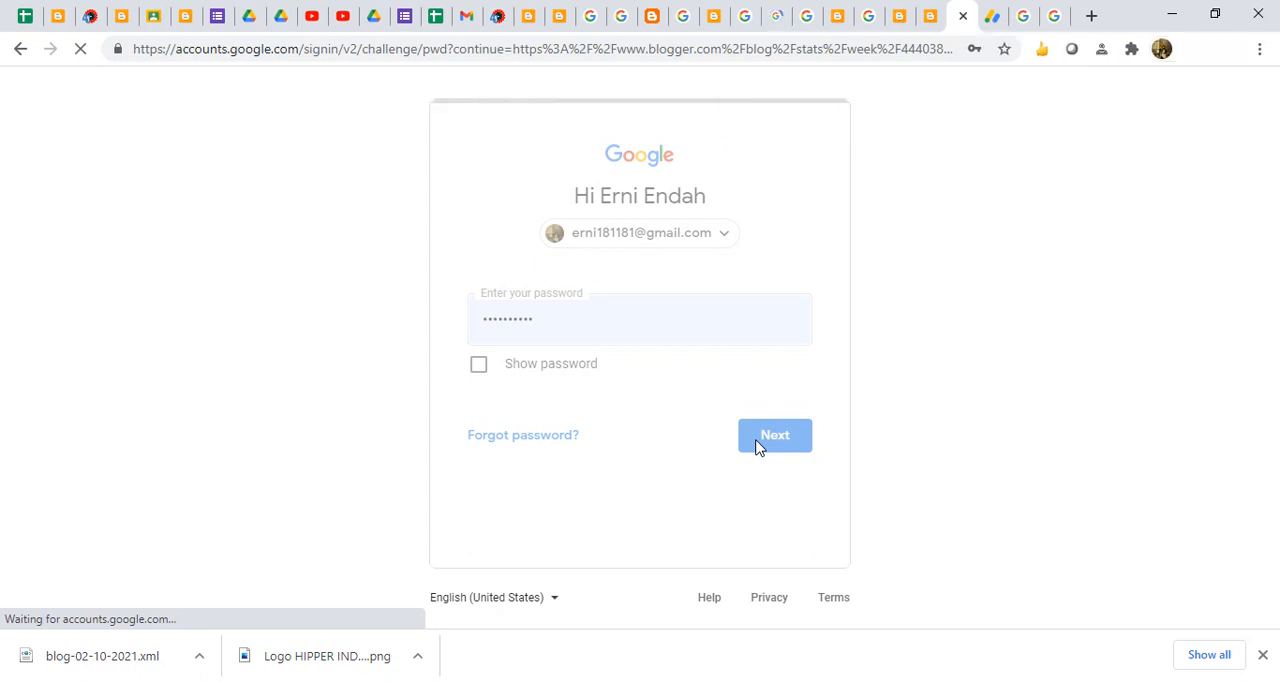
- Examine the Chemistry Exercise blog's Earnings page, including its AdSense status and ad display options, and open the blog's settings
click(988, 15)
click(955, 20)
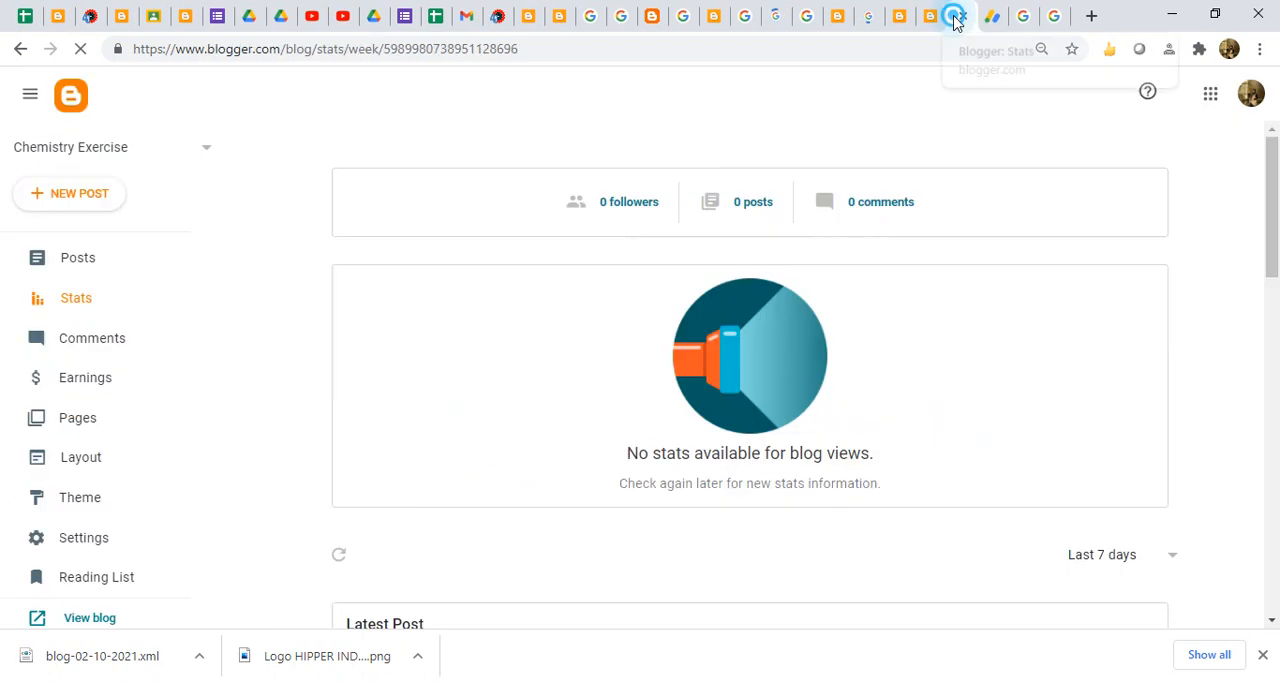
click(91, 381)
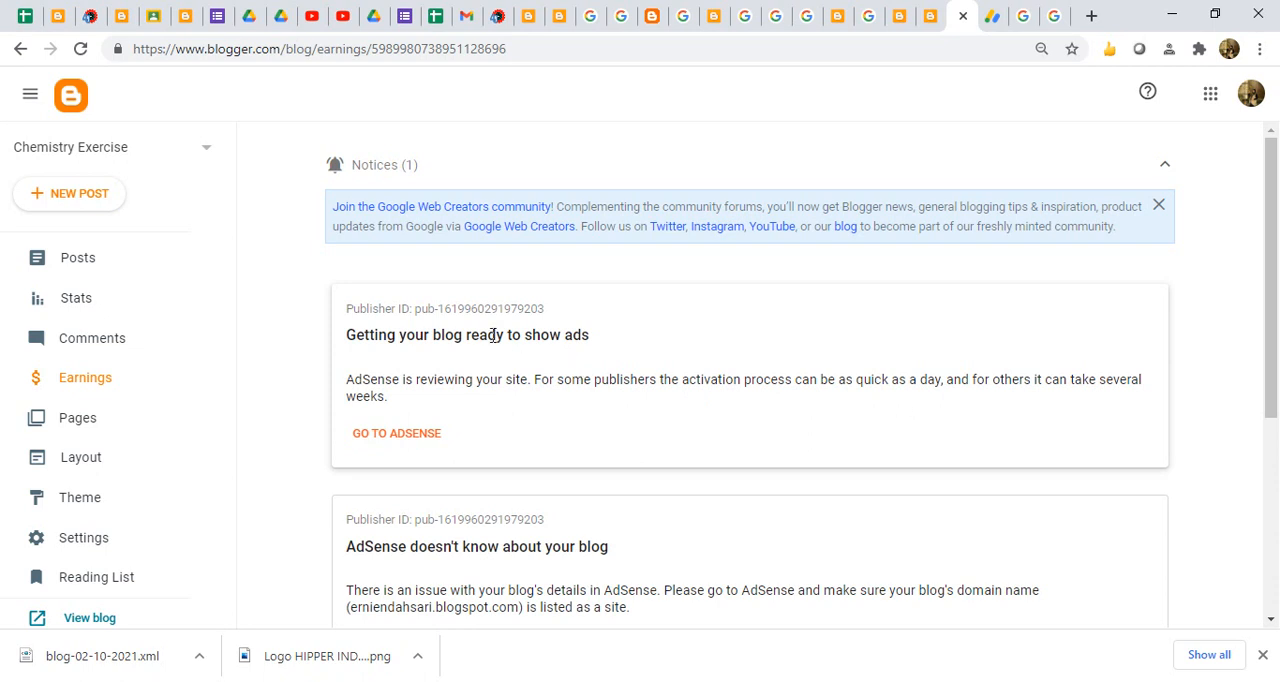
drag(1268, 337, 1277, 550)
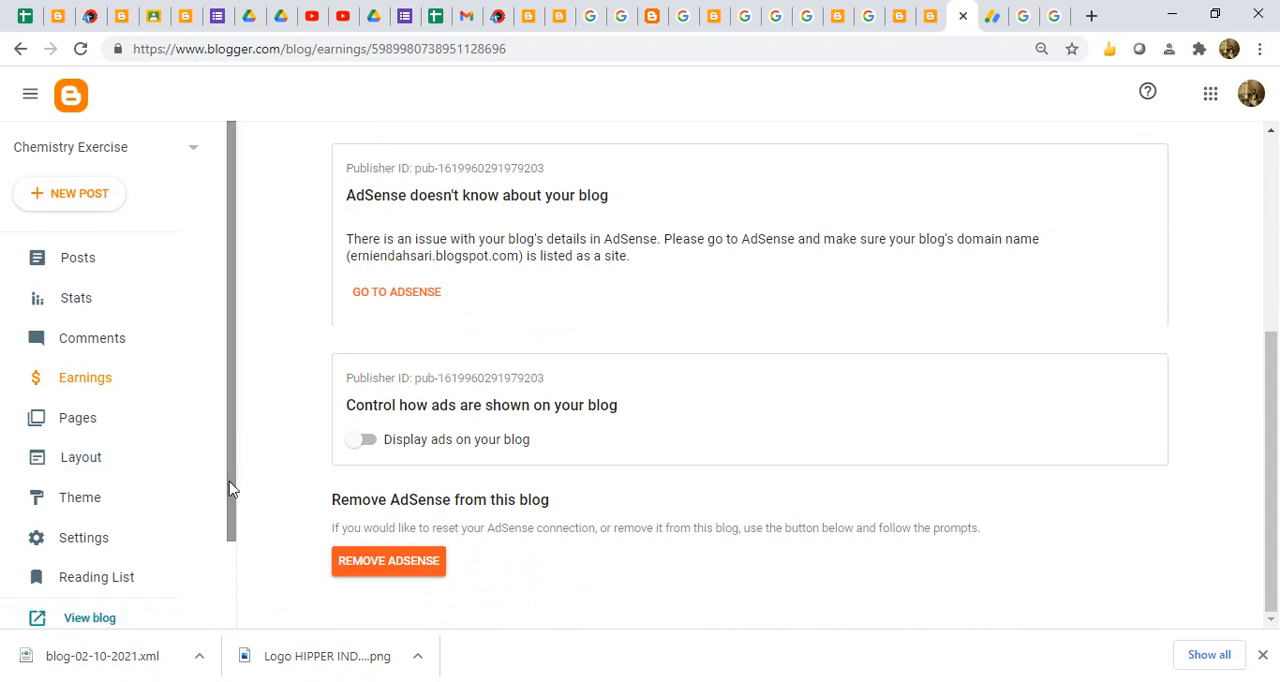
click(98, 540)
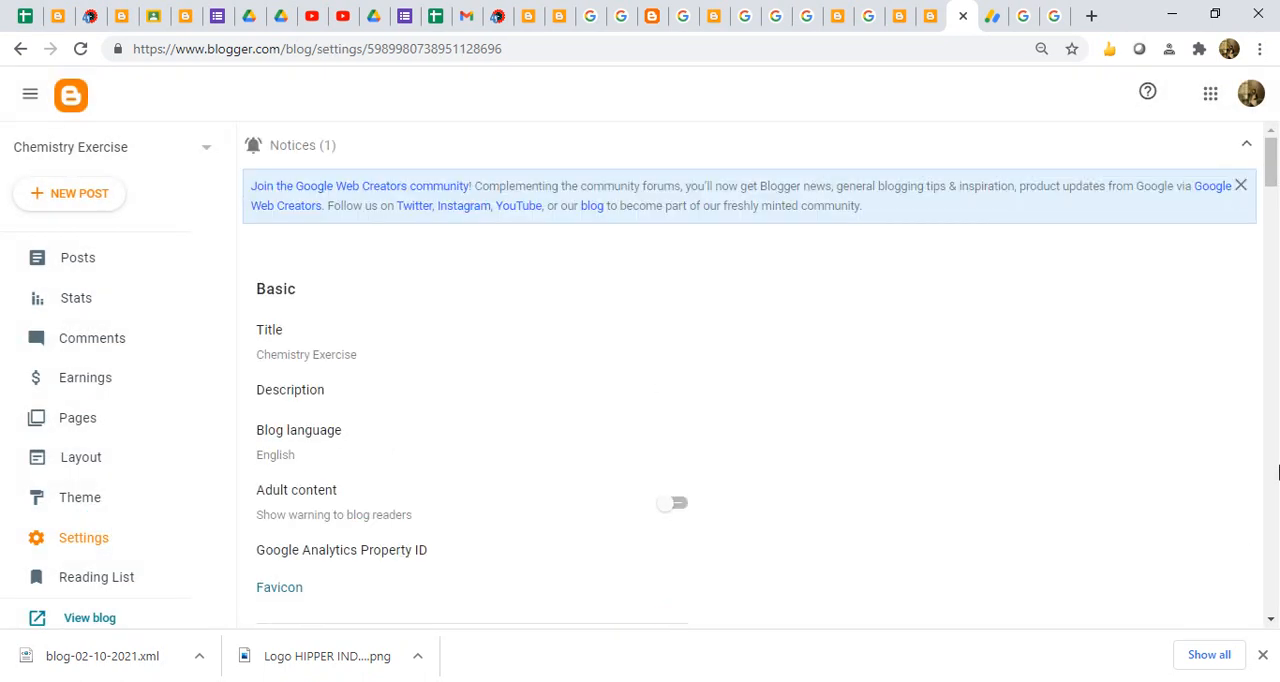
- Add the Google account that owns the HIPPER Indonesia blog to the Blogger session, signing in with its saved account password
click(1249, 93)
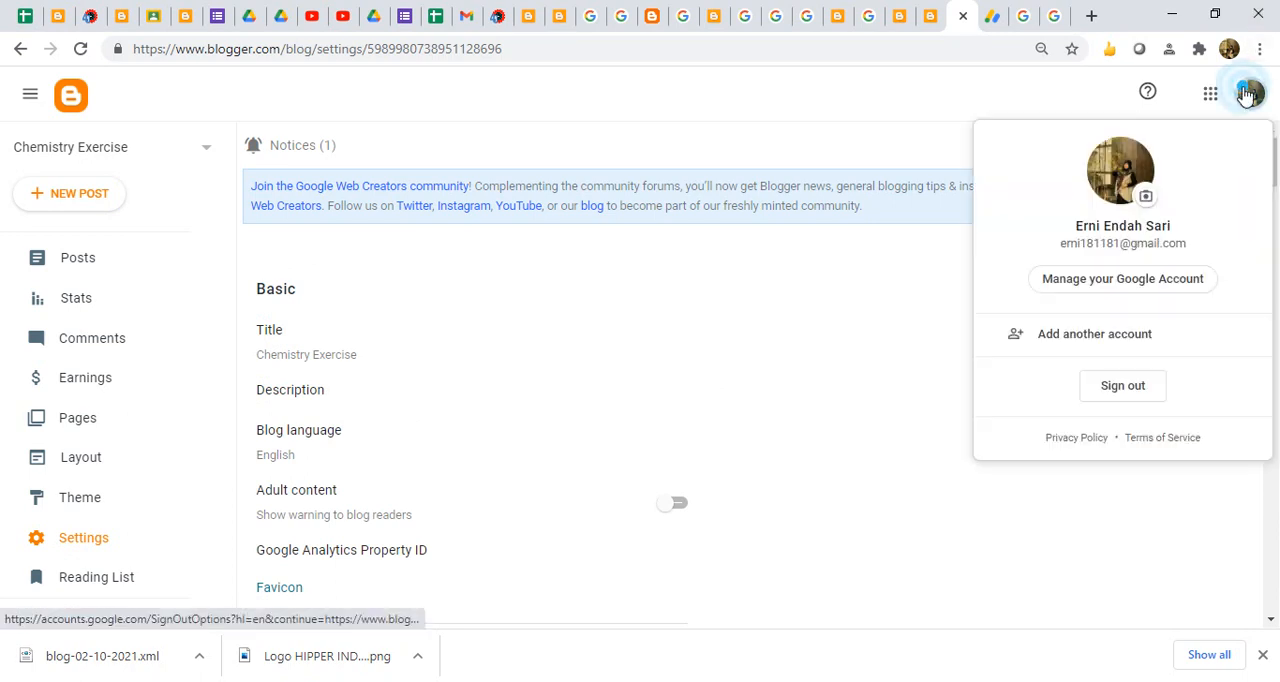
click(1086, 340)
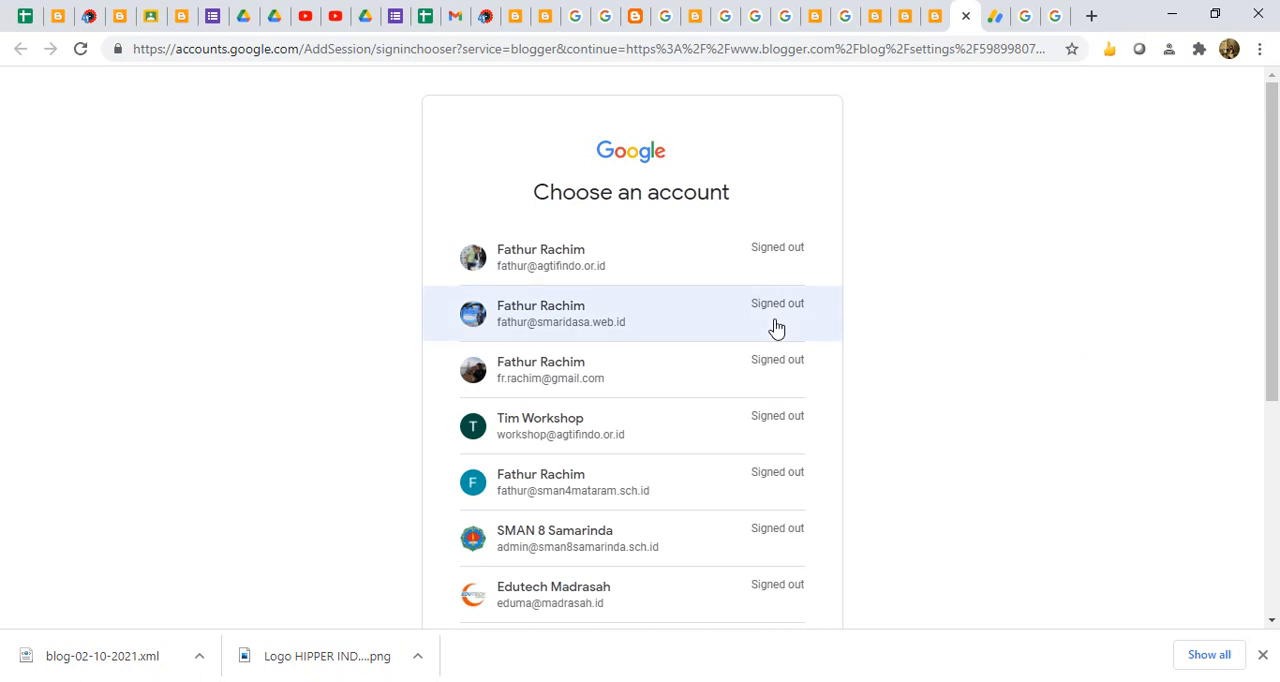
click(640, 378)
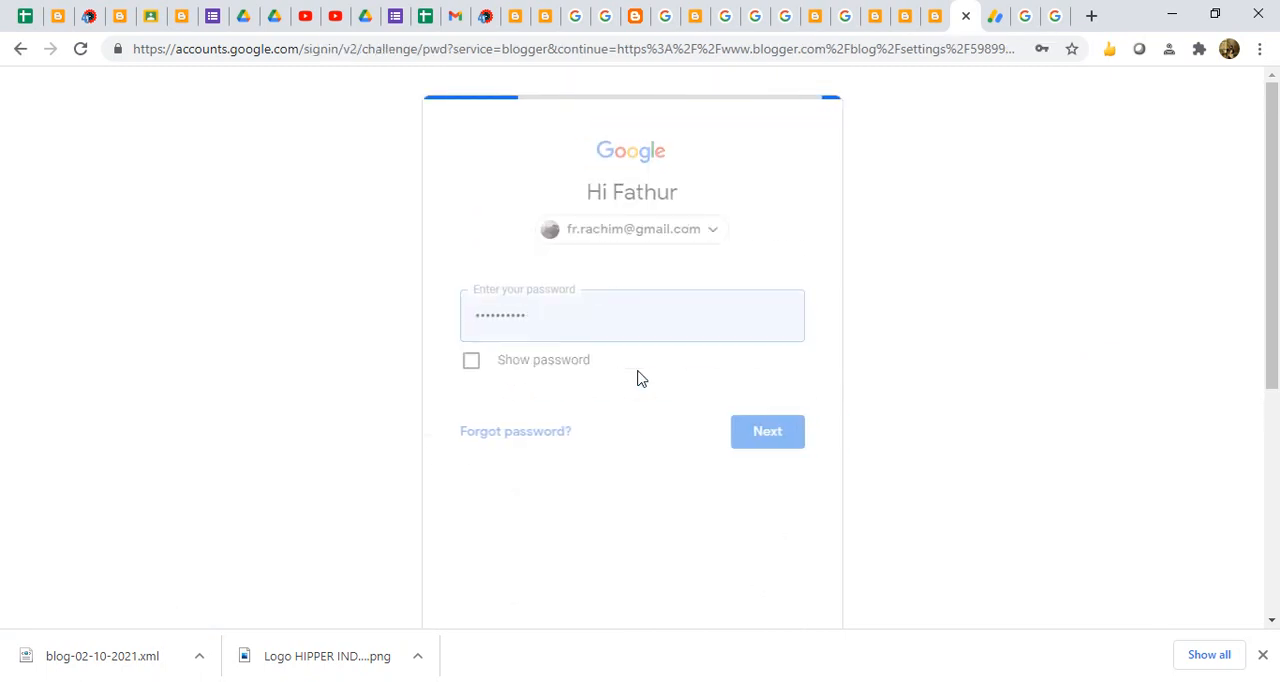
click(766, 442)
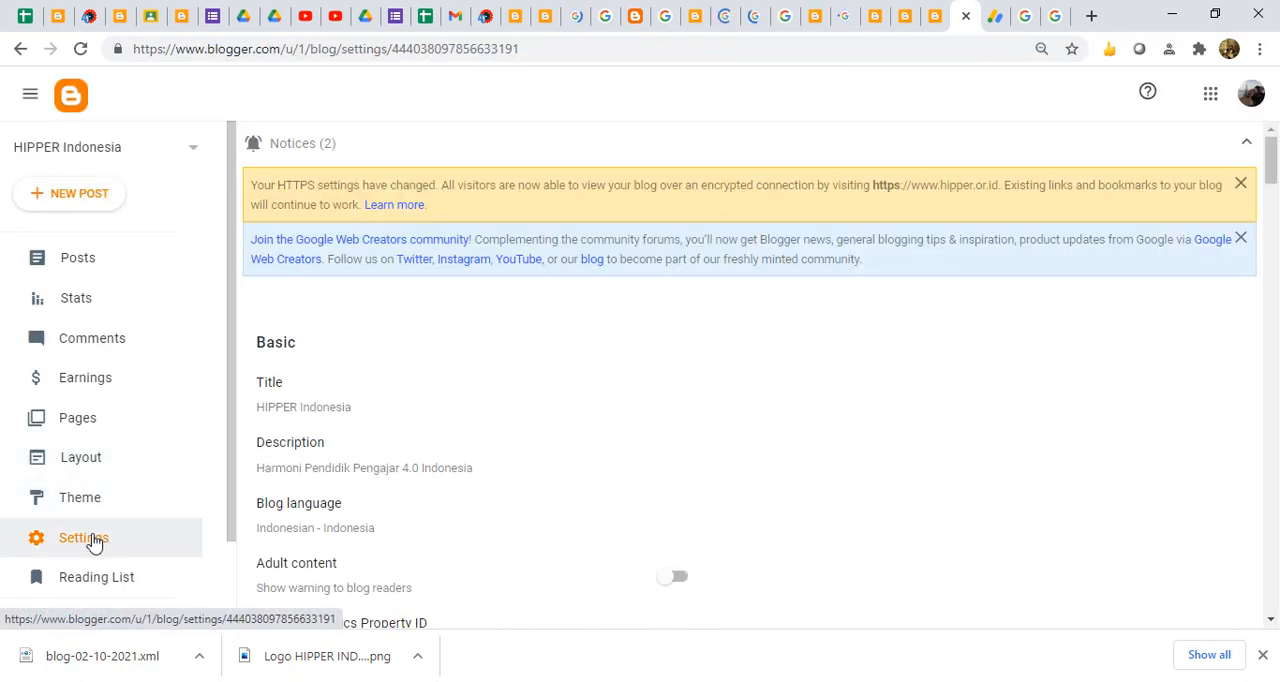
- Review the HIPPER Indonesia blog's Earnings page and its Privacy, Publishing and HTTPS settings
click(88, 379)
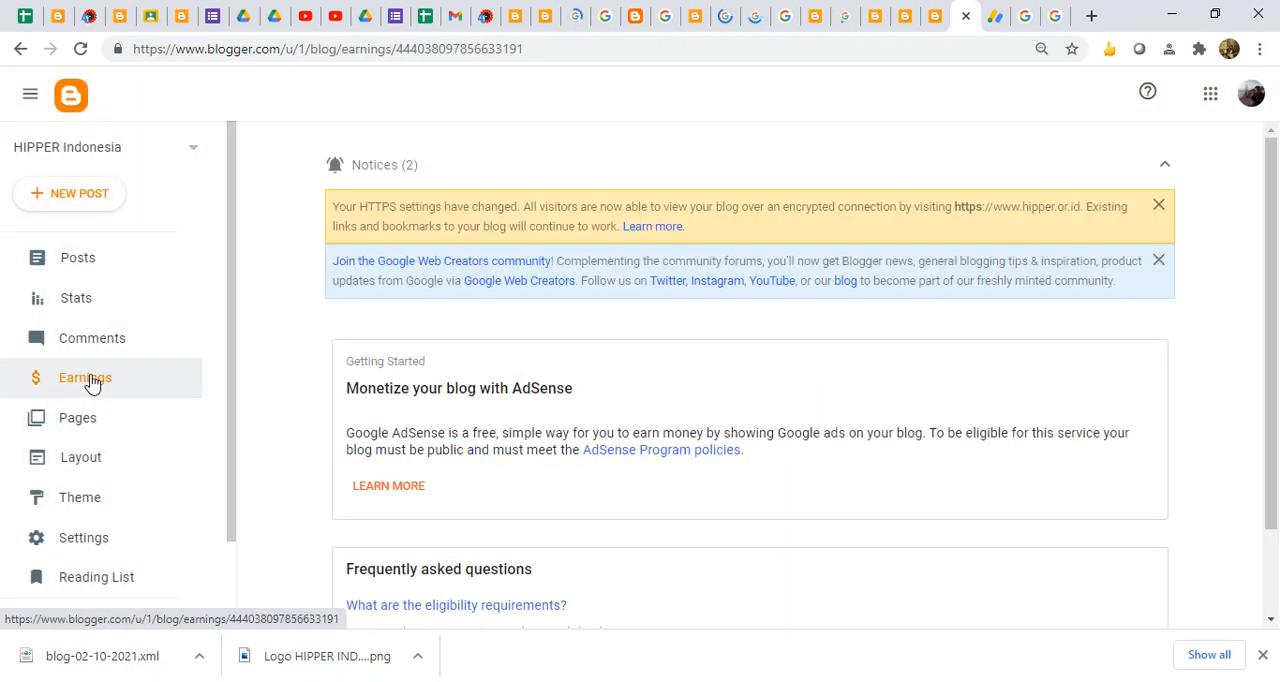
mouse_move(1278, 392)
mouse_down()
mouse_move(1275, 418)
mouse_move(1277, 368)
mouse_up()
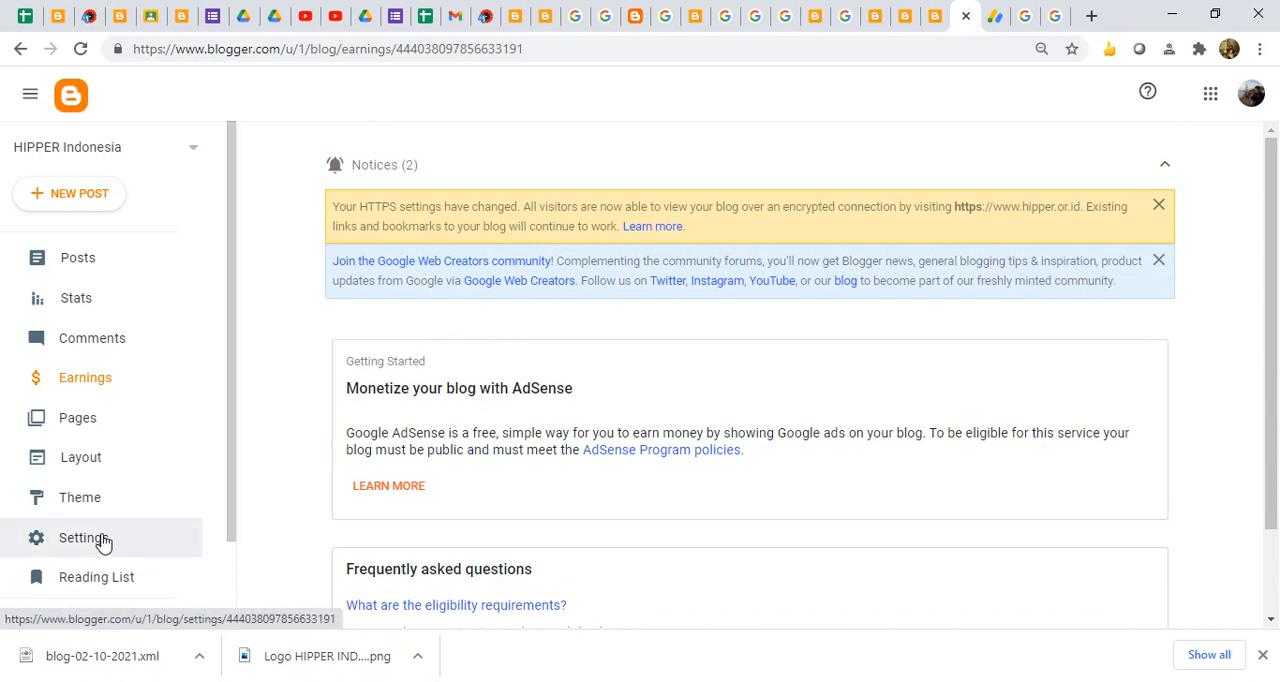
drag(1272, 376, 1276, 492)
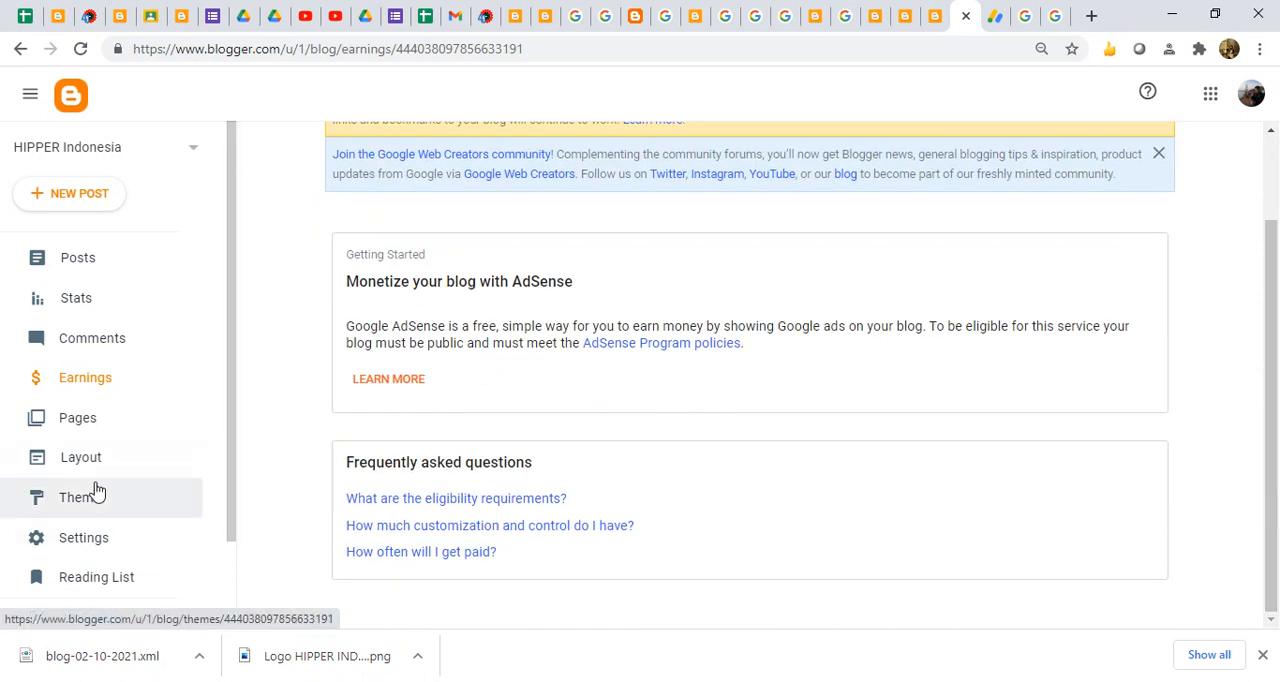
click(87, 546)
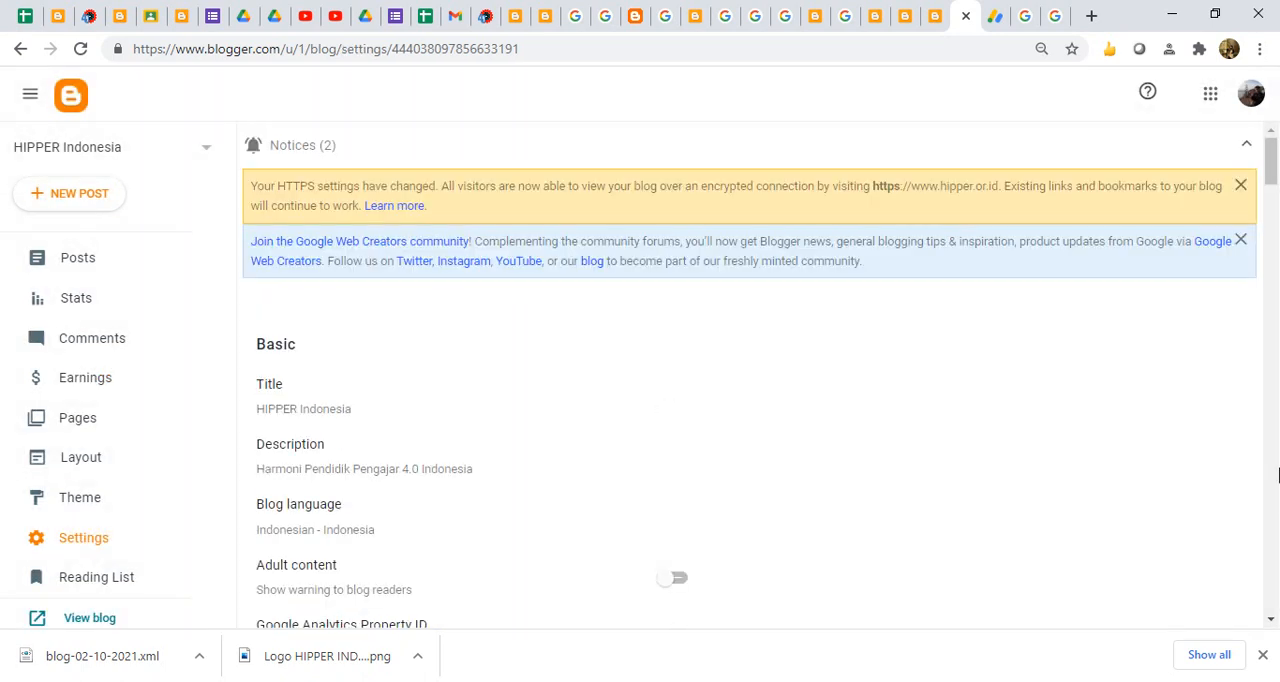
click(1276, 466)
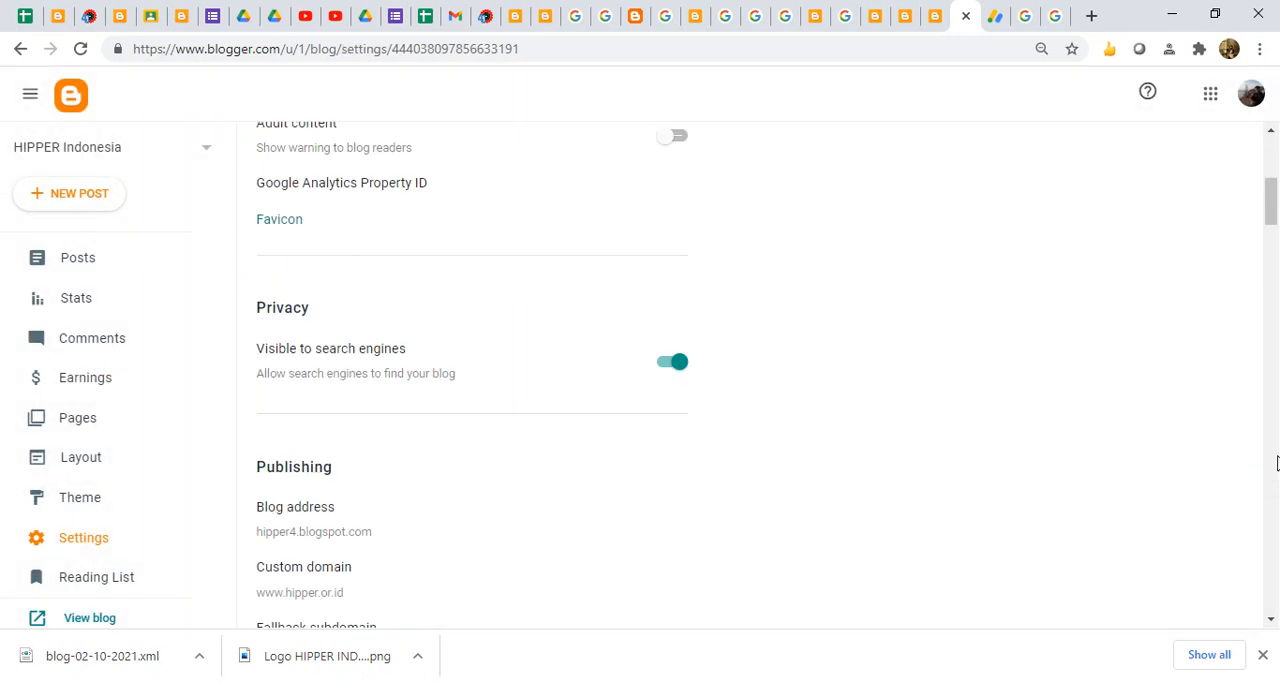
click(1276, 464)
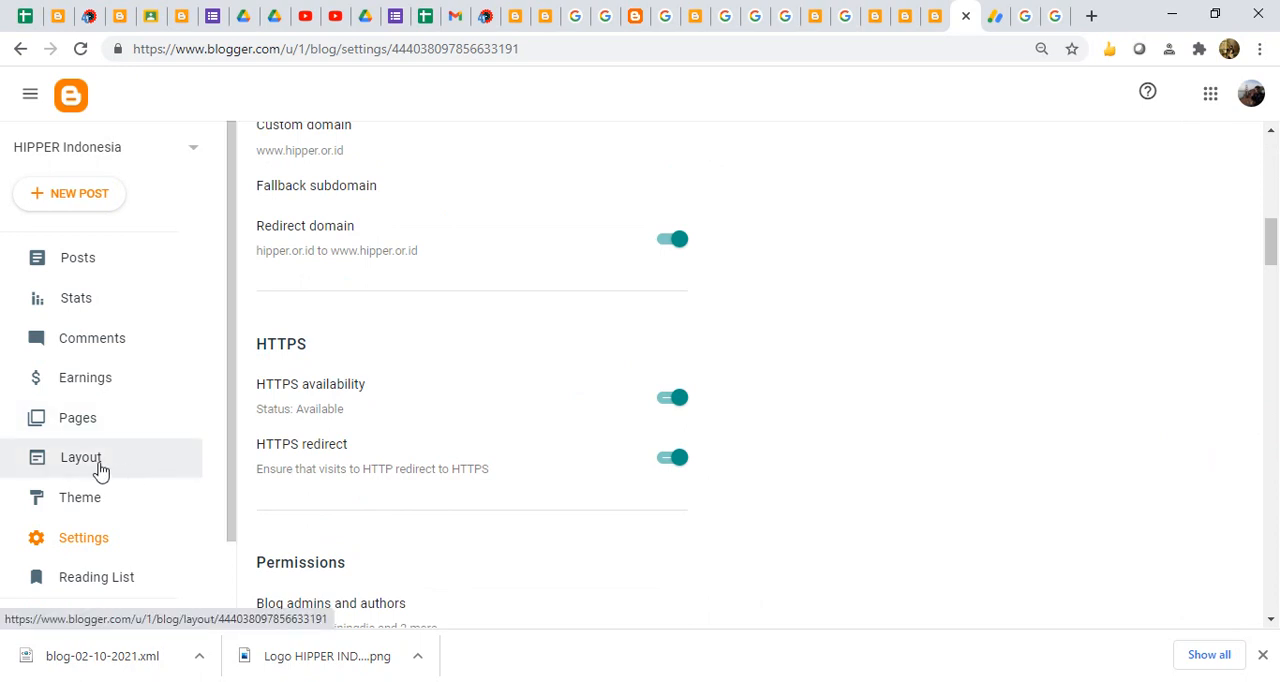
- Return to the HIPPER Indonesia Earnings page and dismiss the Web Creators community and HTTPS settings notices
click(96, 390)
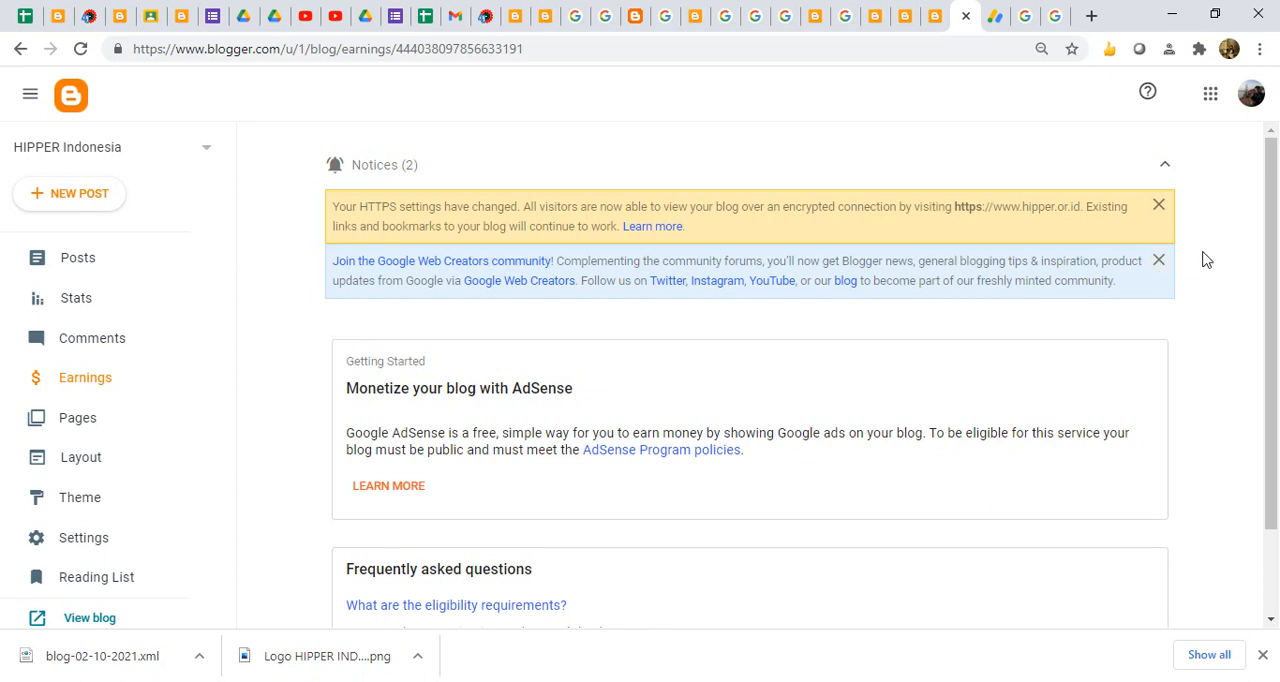
click(1160, 262)
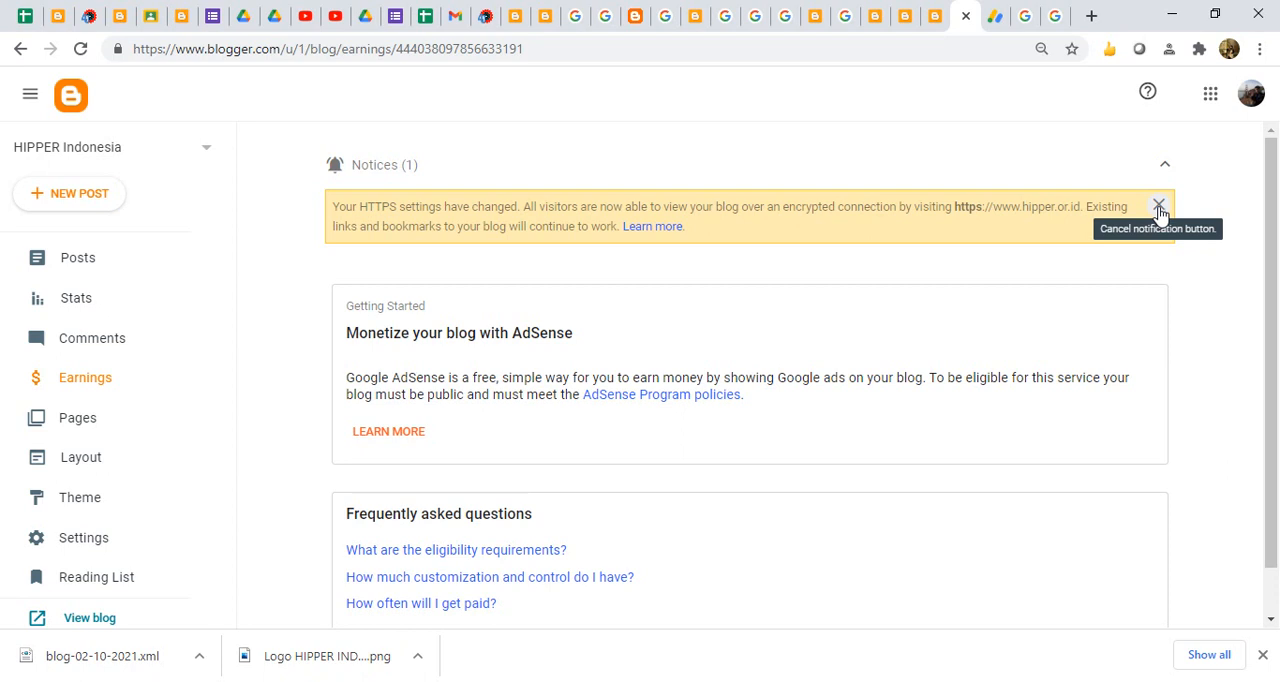
click(1159, 208)
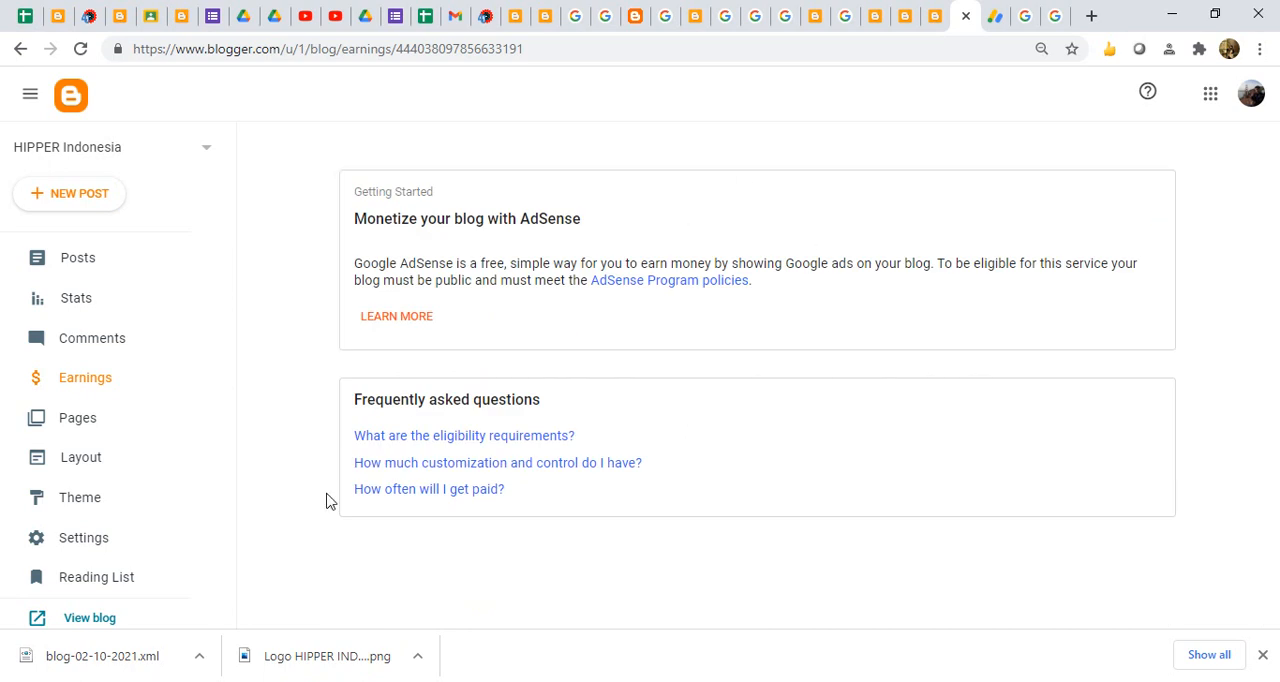
- Open the custom ads.txt entry in the blog's Monetization settings and highlight the publisher ID in it
drag(230, 505, 229, 541)
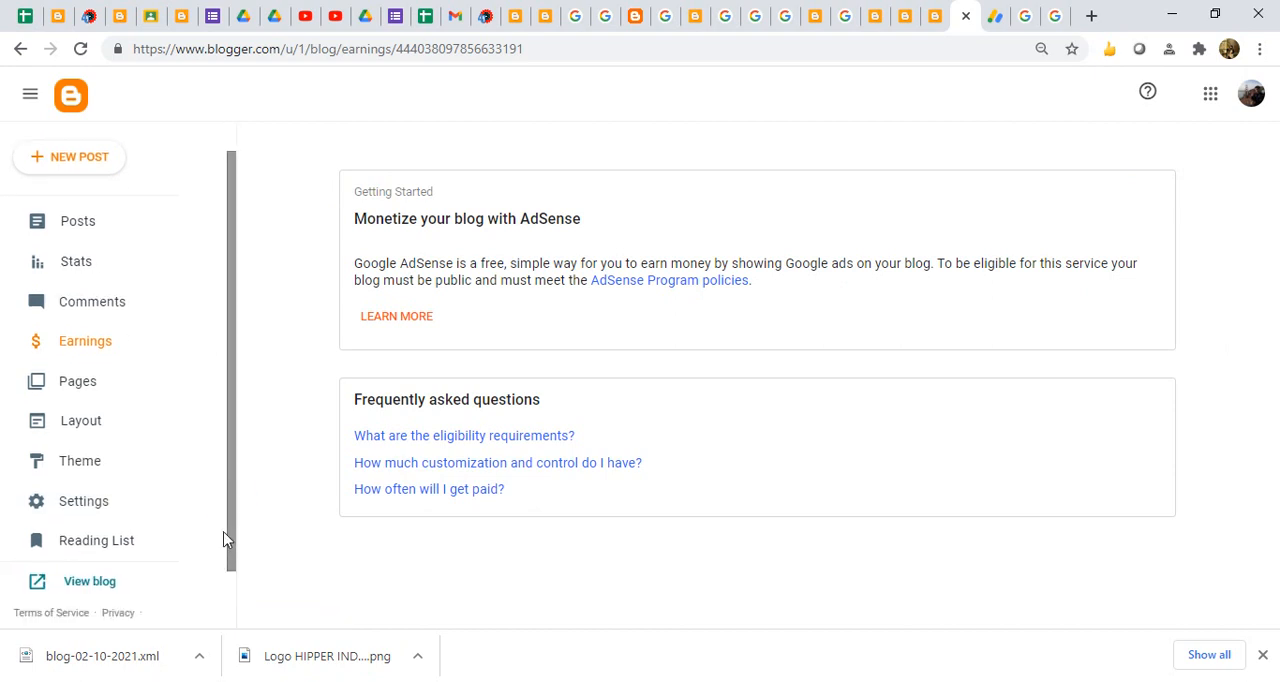
click(91, 505)
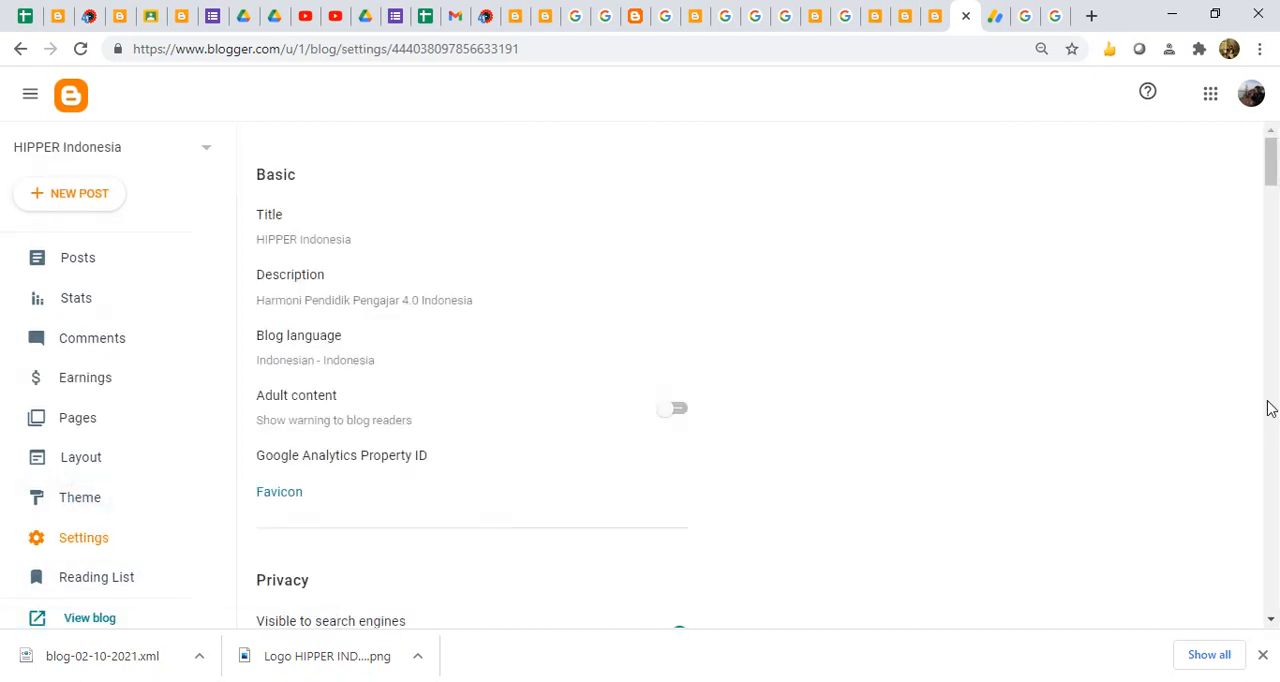
scroll(1268, 355, down, 9)
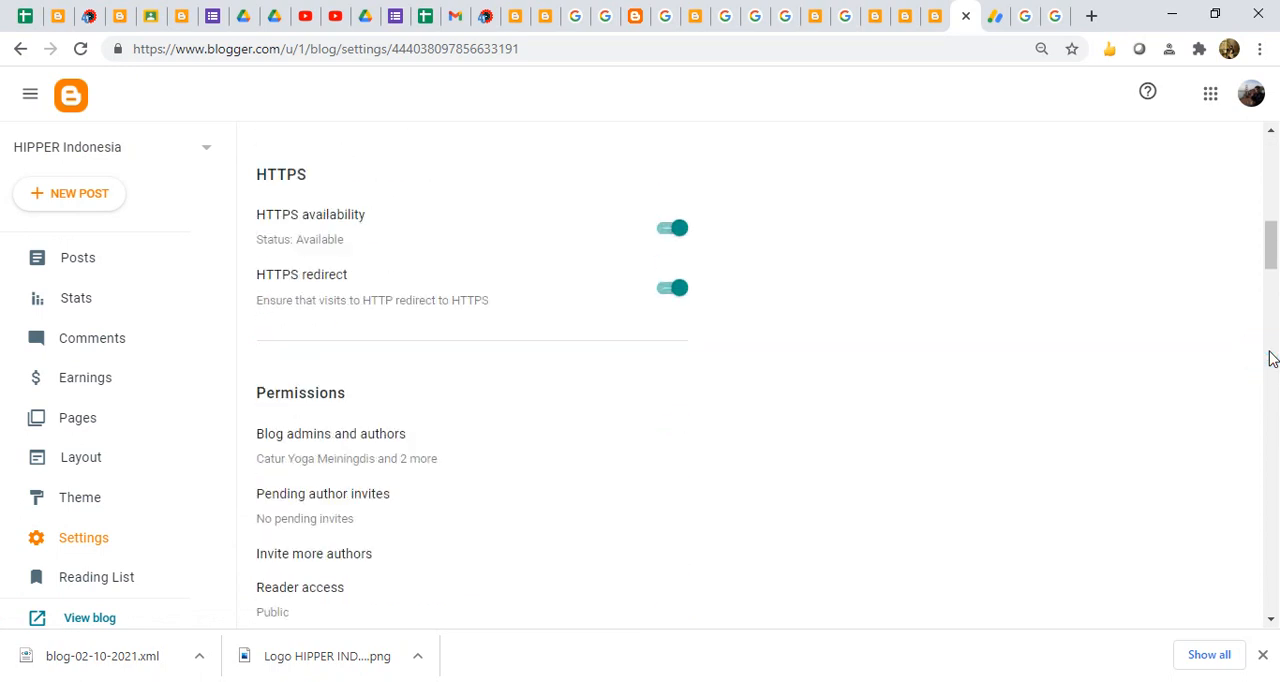
scroll(1268, 355, down, 4)
drag(1258, 298, 1273, 543)
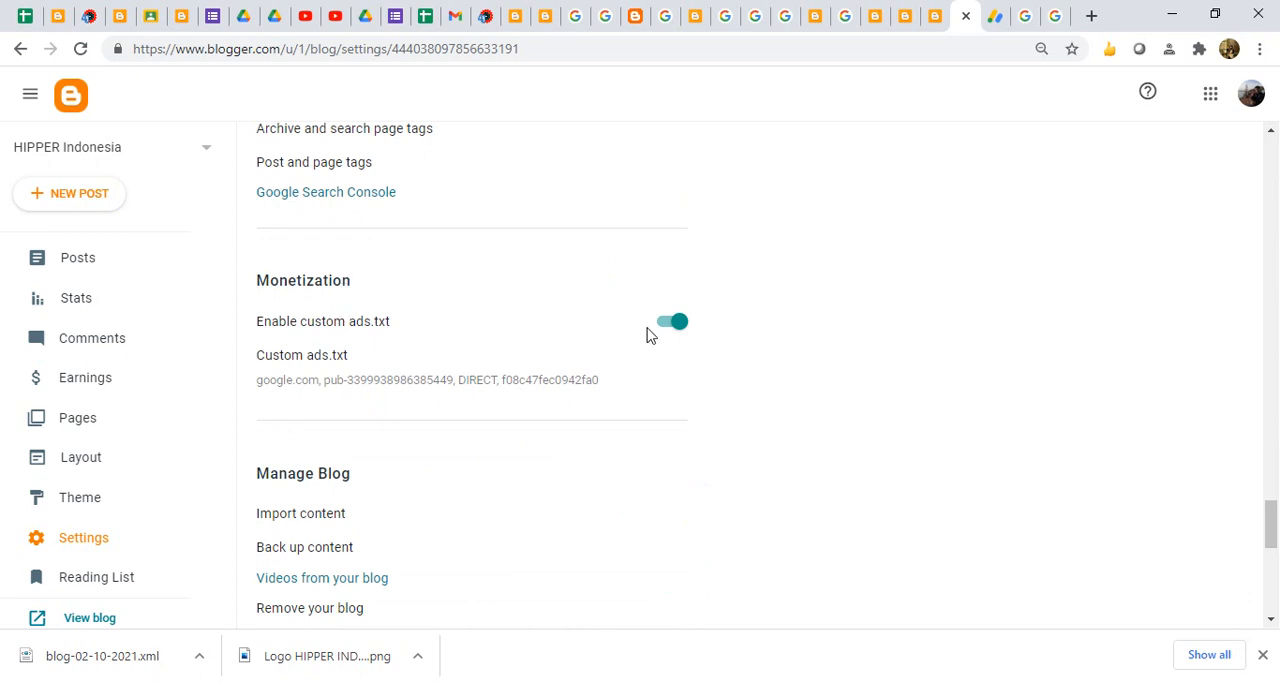
click(330, 371)
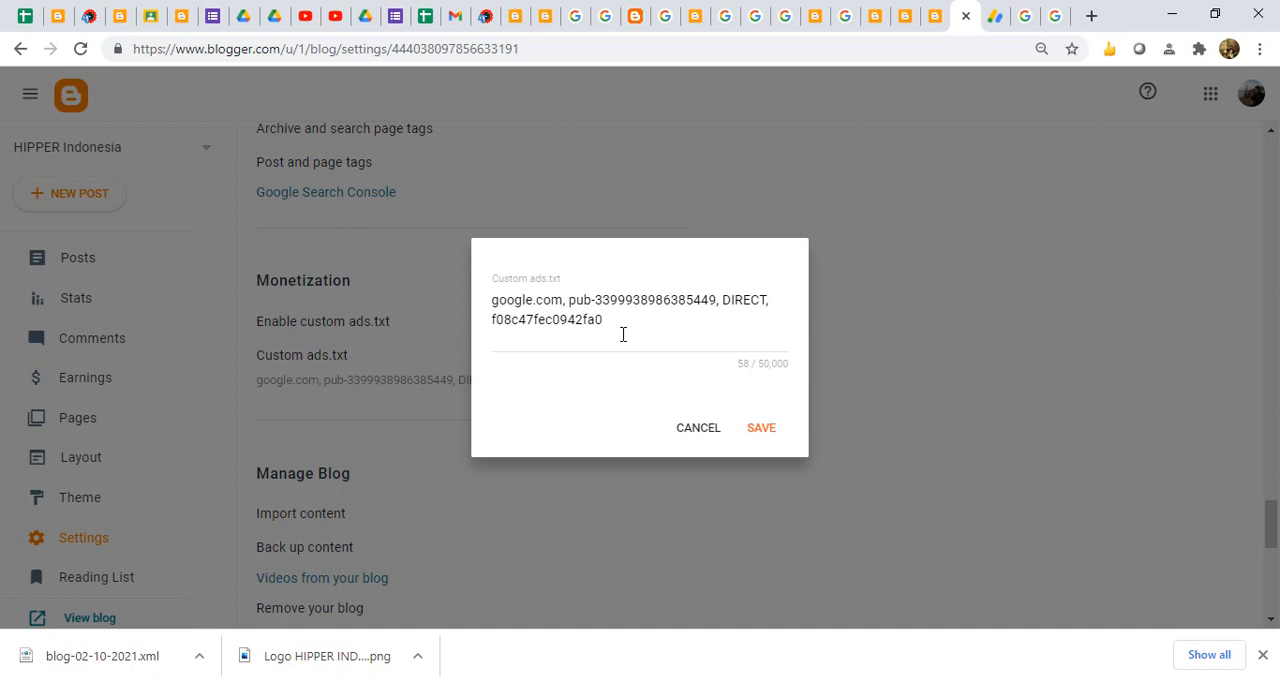
drag(572, 300, 705, 300)
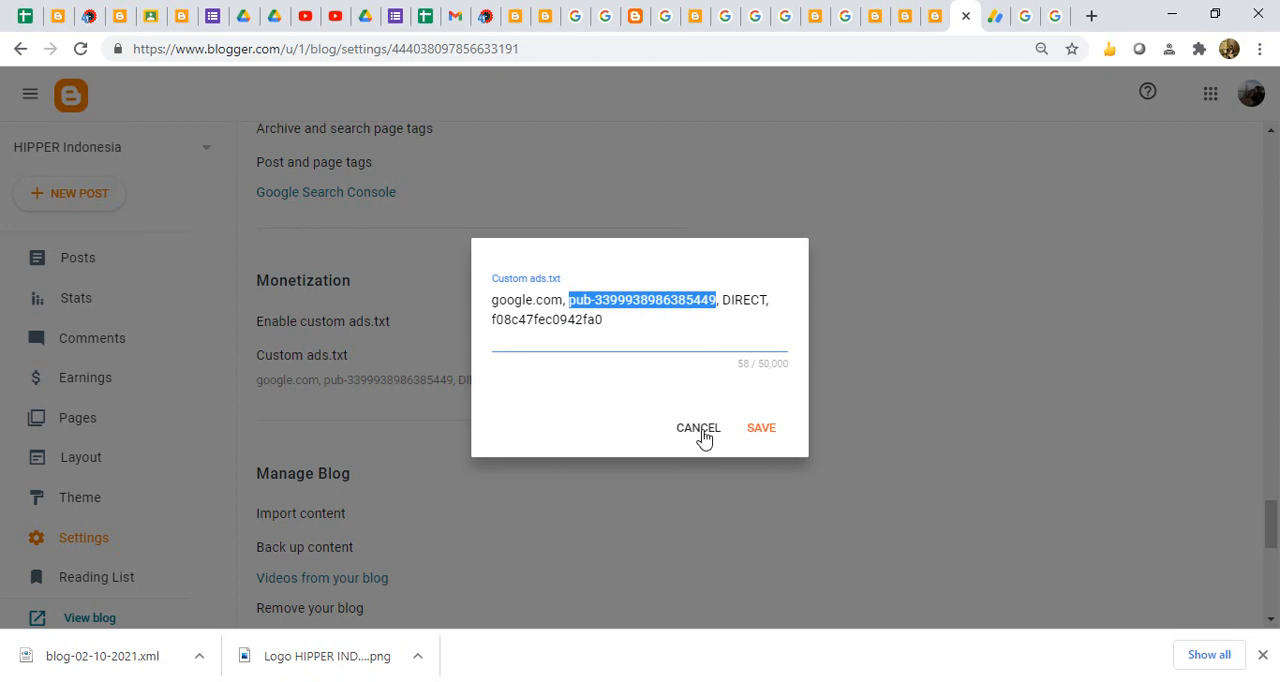
- Switch to the AdSense home page and highlight the publisher number in its web address
click(991, 30)
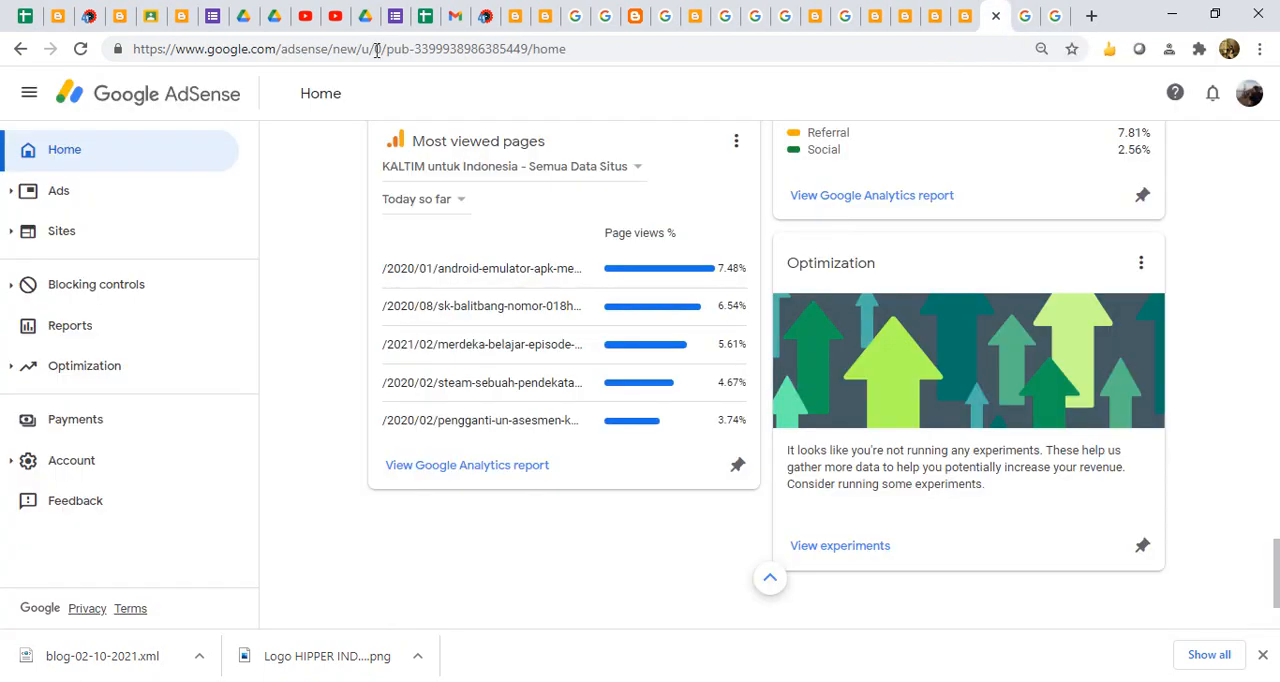
drag(414, 52, 525, 44)
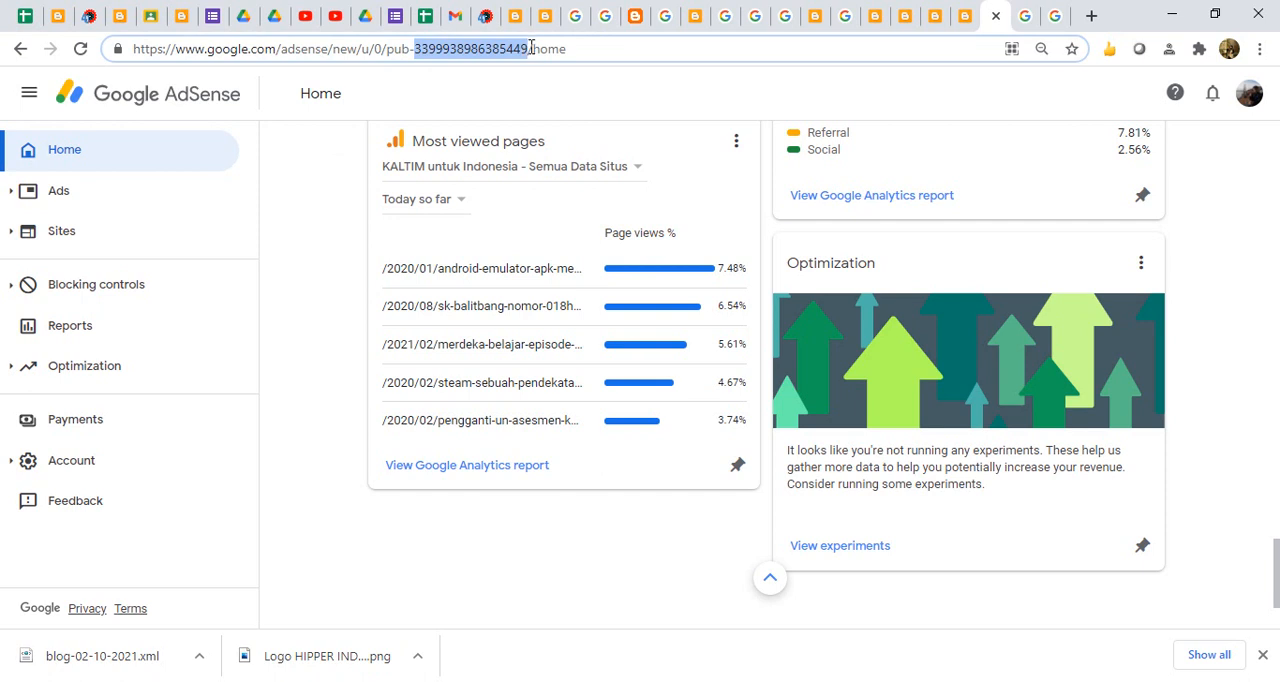
click(57, 148)
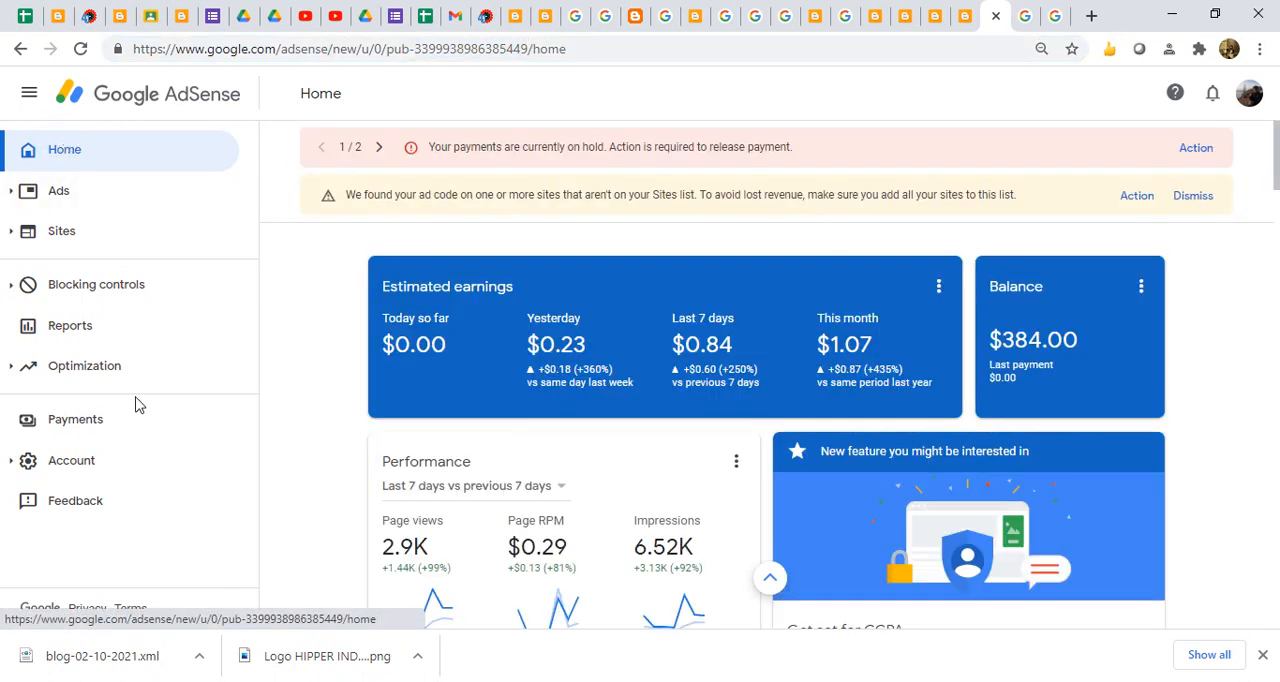
drag(415, 50, 529, 50)
key(ctrl+c)
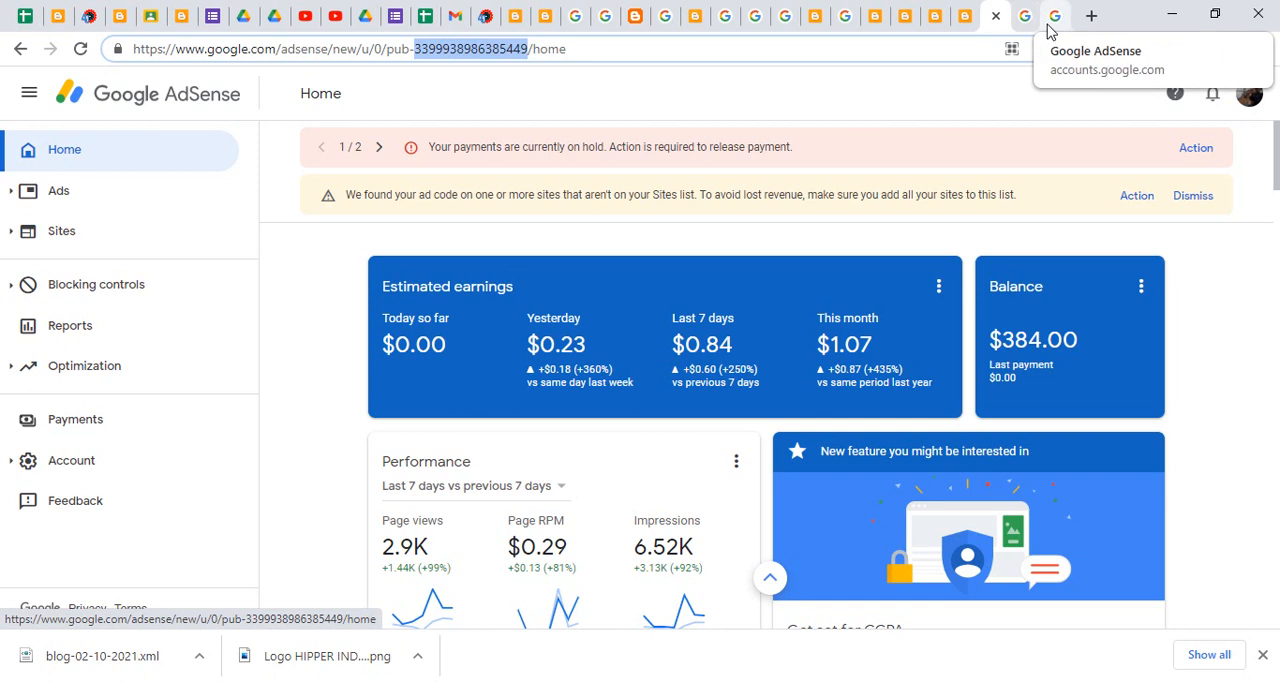
- Return to the blog's custom ads.txt entry, highlight its certification code and publisher number, and close it without saving
click(965, 17)
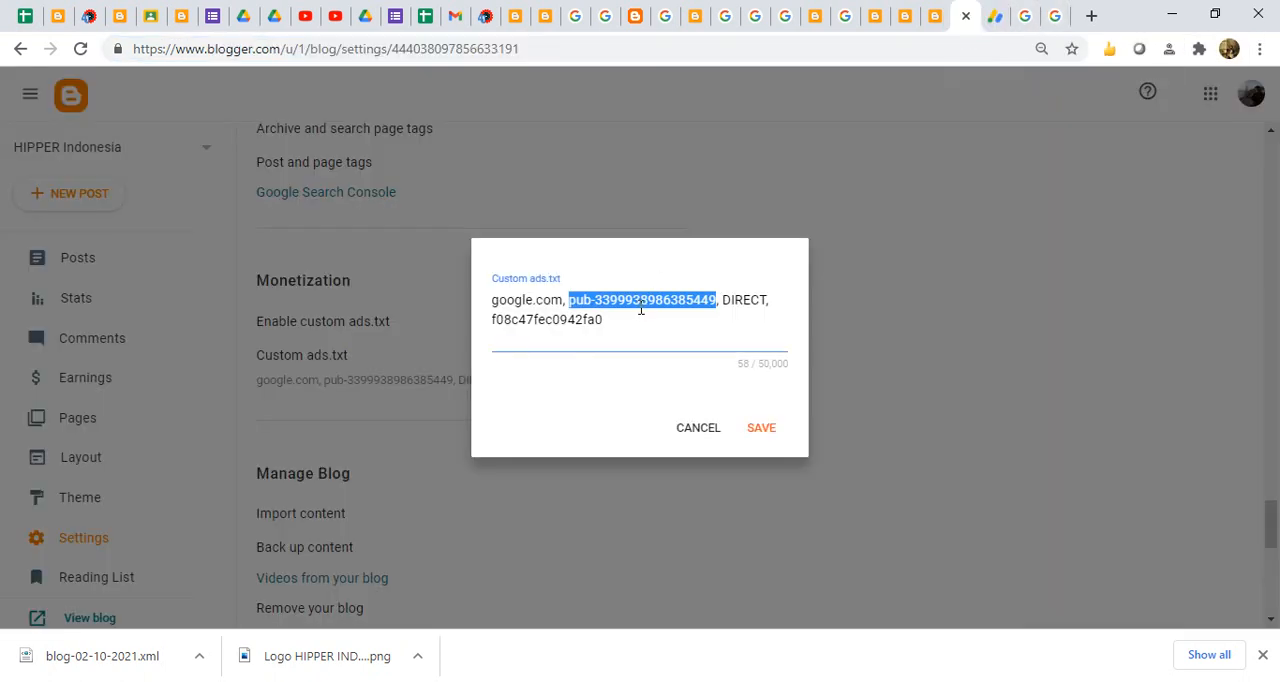
double_click(598, 319)
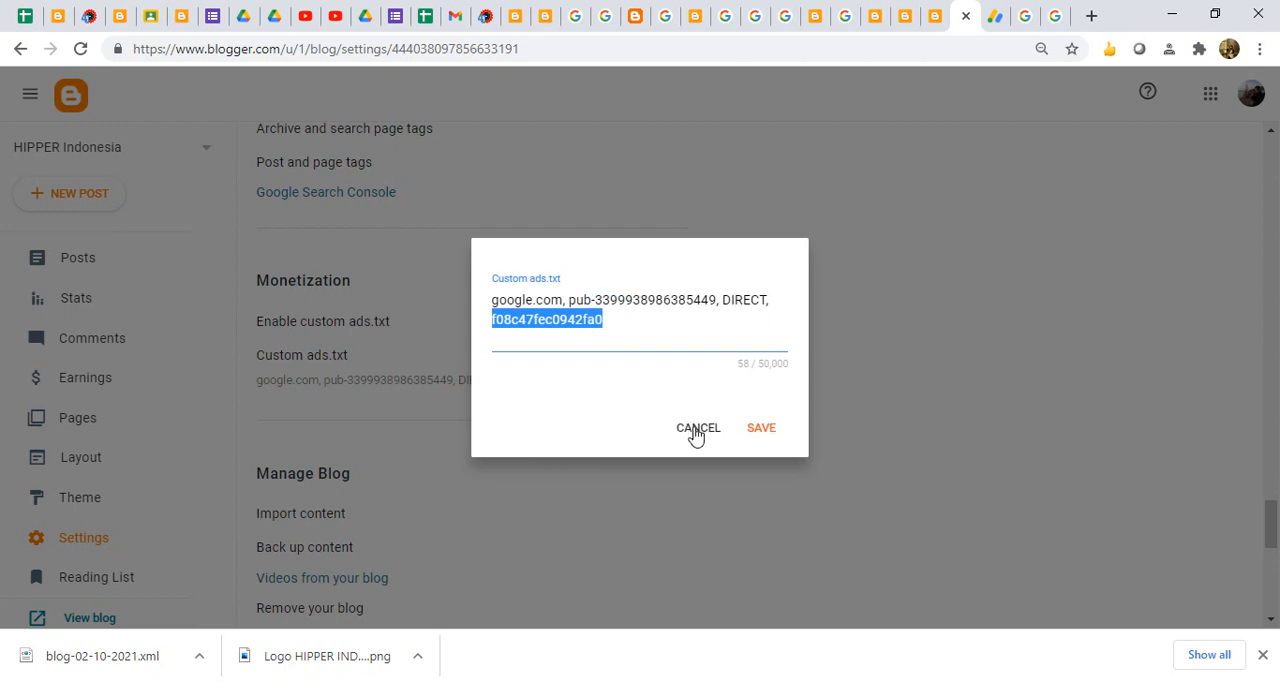
drag(595, 299, 712, 300)
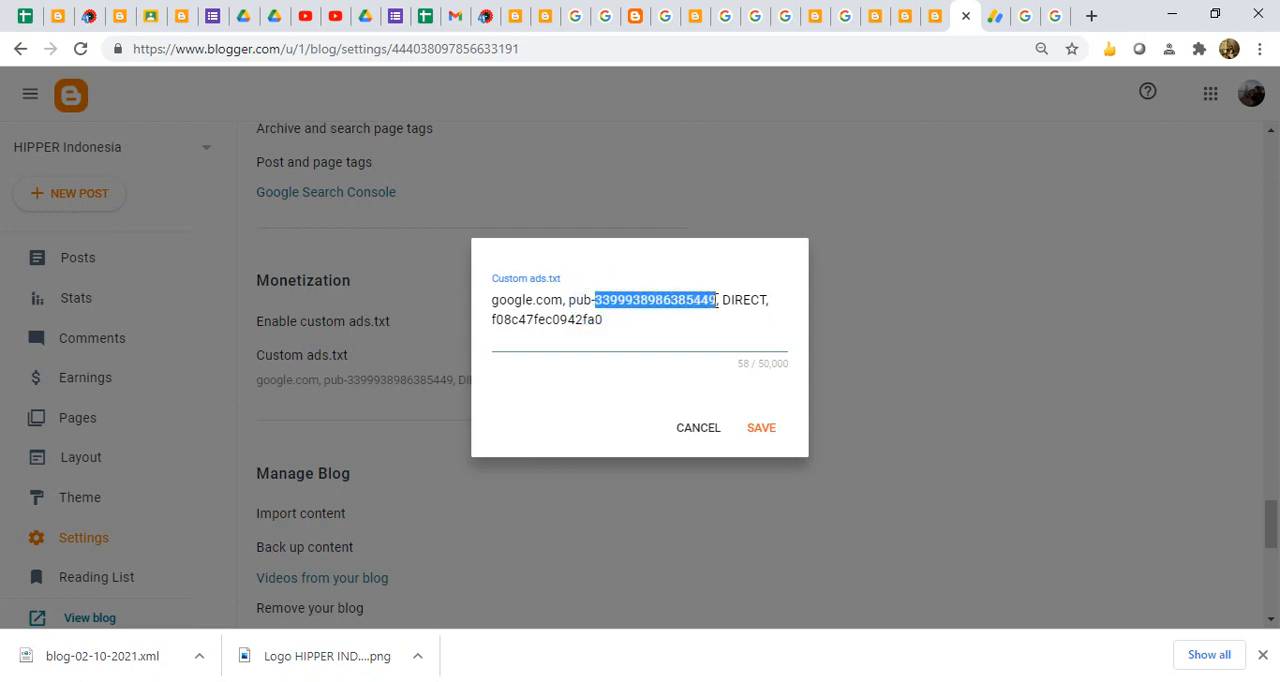
click(698, 428)
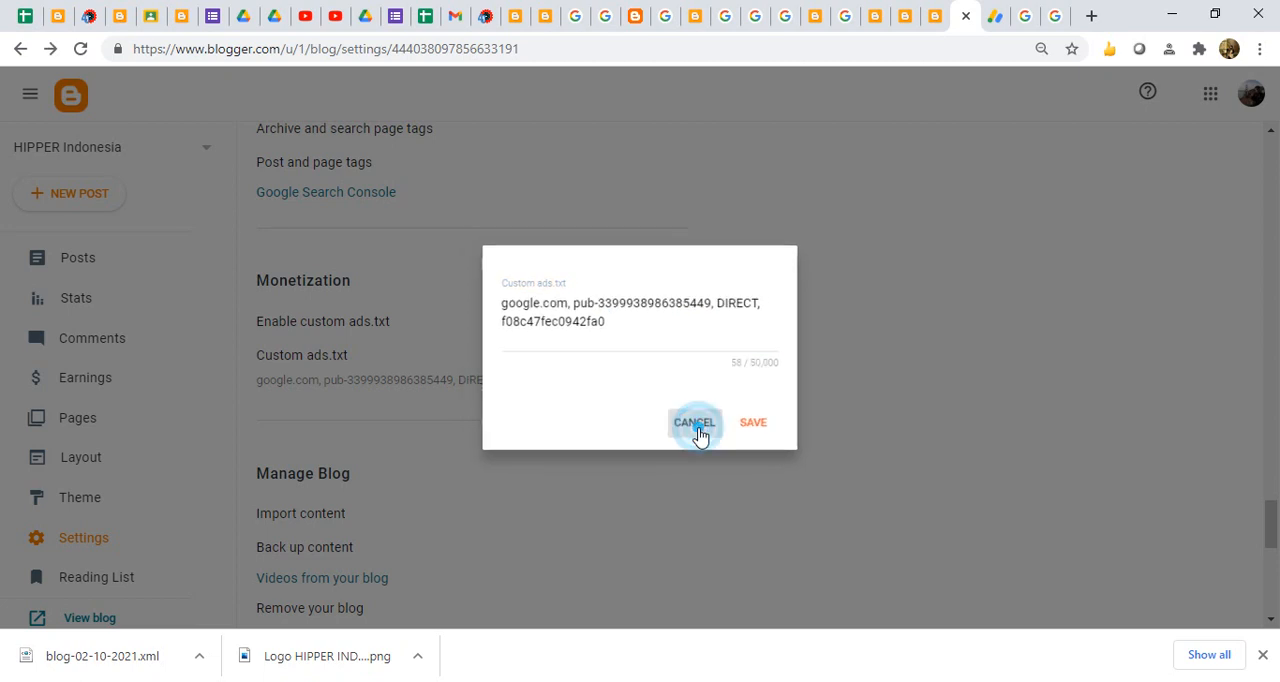
- Switch to Gmail, reload it at the address "gmail", and change to the inbox of the other signed-in Google account
click(453, 17)
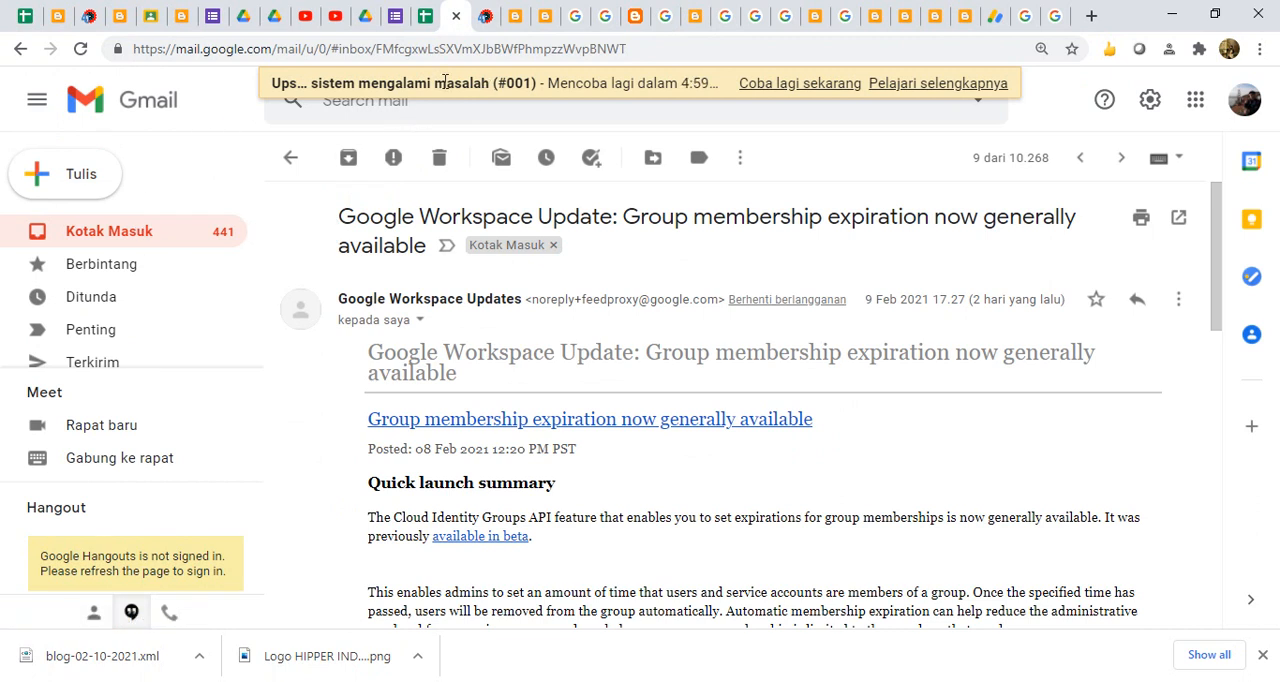
click(84, 52)
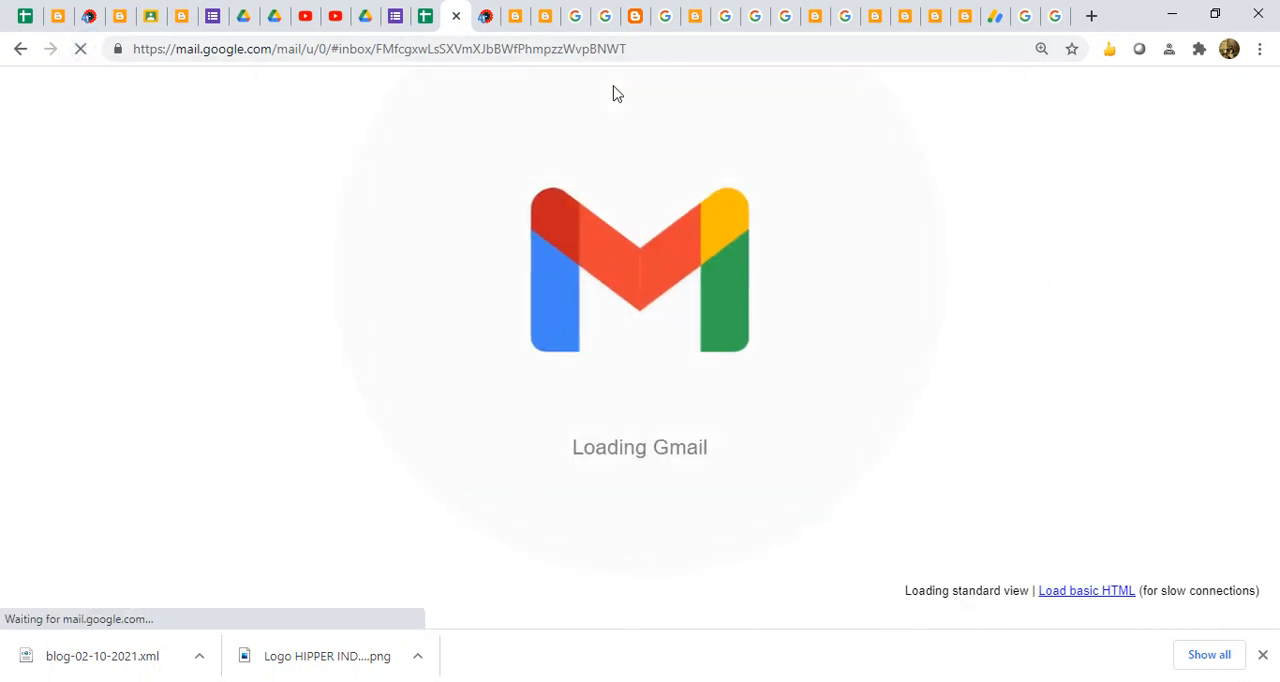
click(203, 48)
text(gmail)
key(Return)
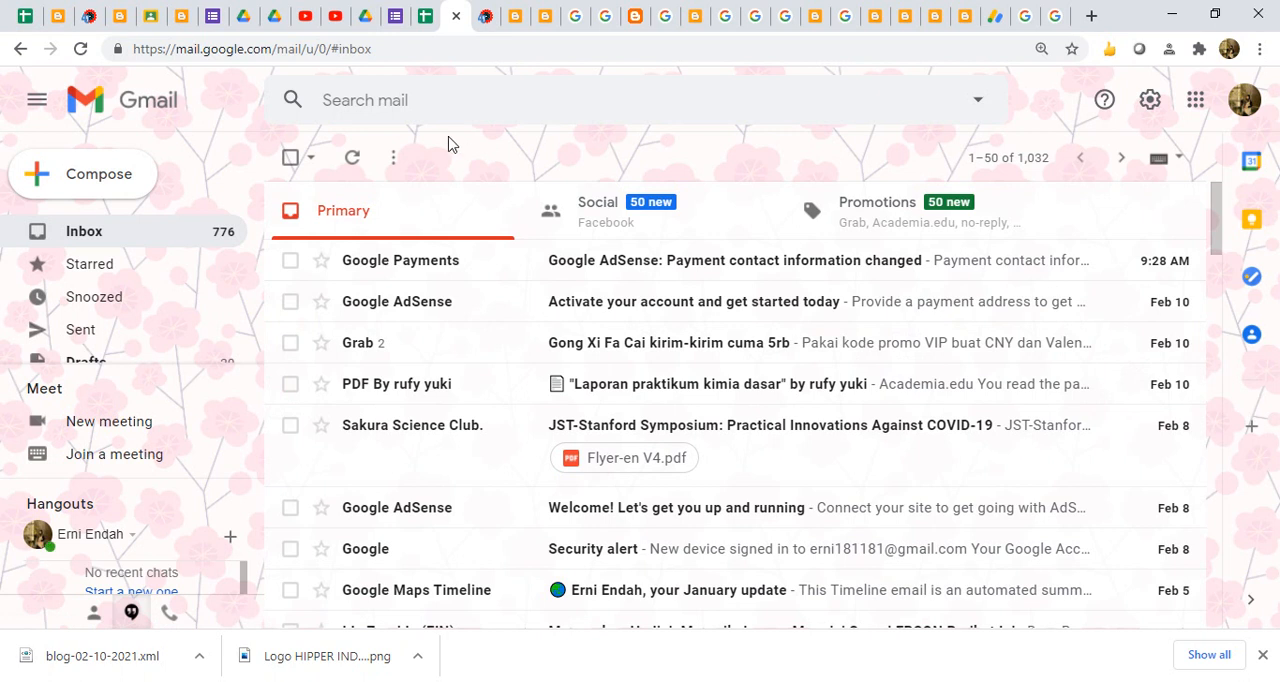
click(1245, 103)
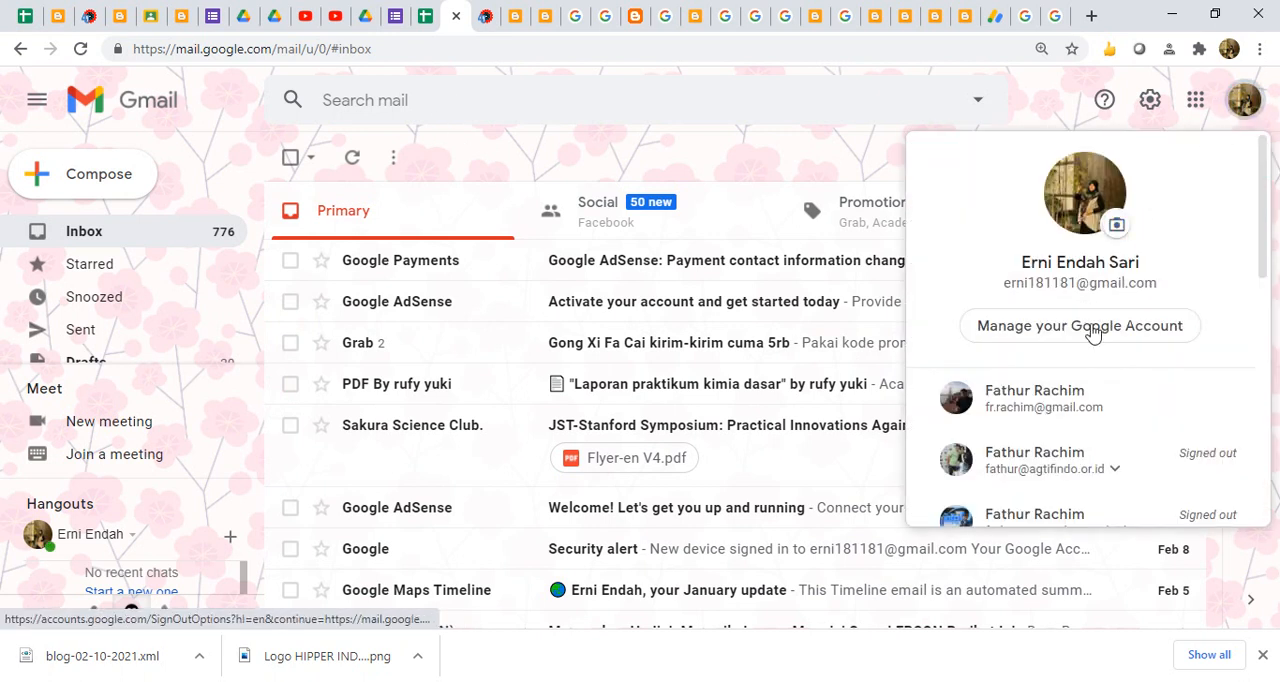
click(1064, 398)
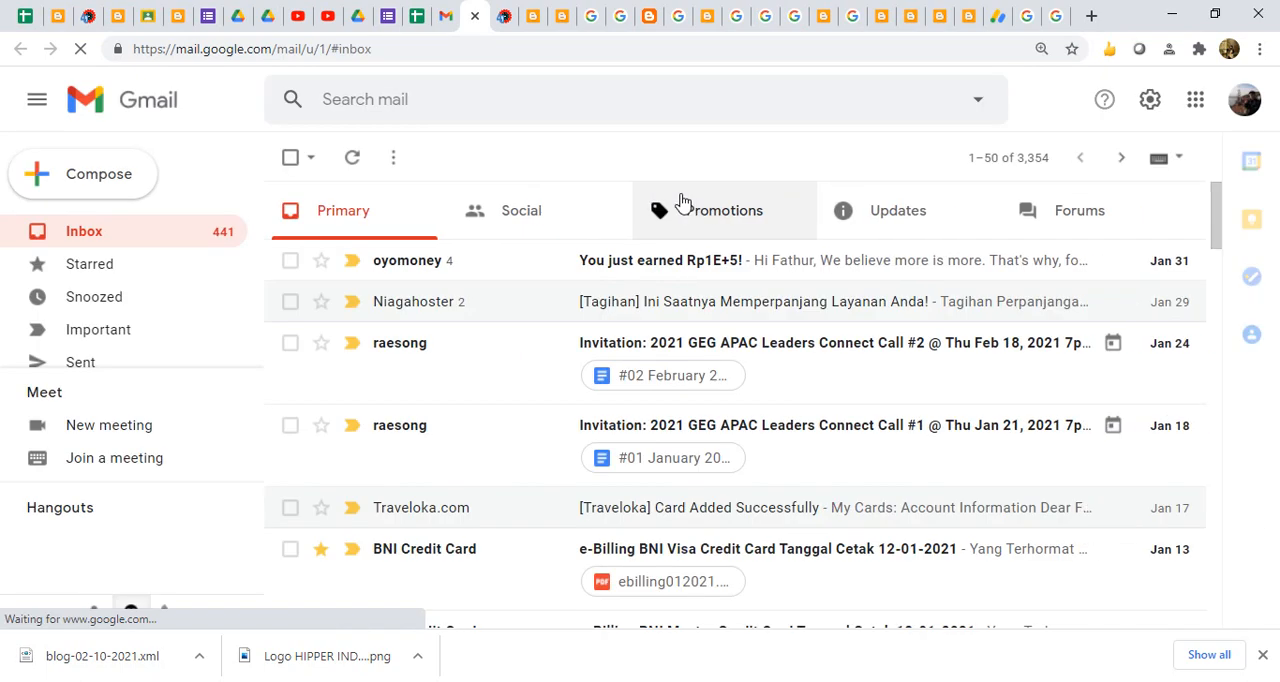
- Search the mailbox for the AdSense publisher number and read the oldest message, the invitation to access an AdSense account
click(418, 99)
key(ctrl+v)
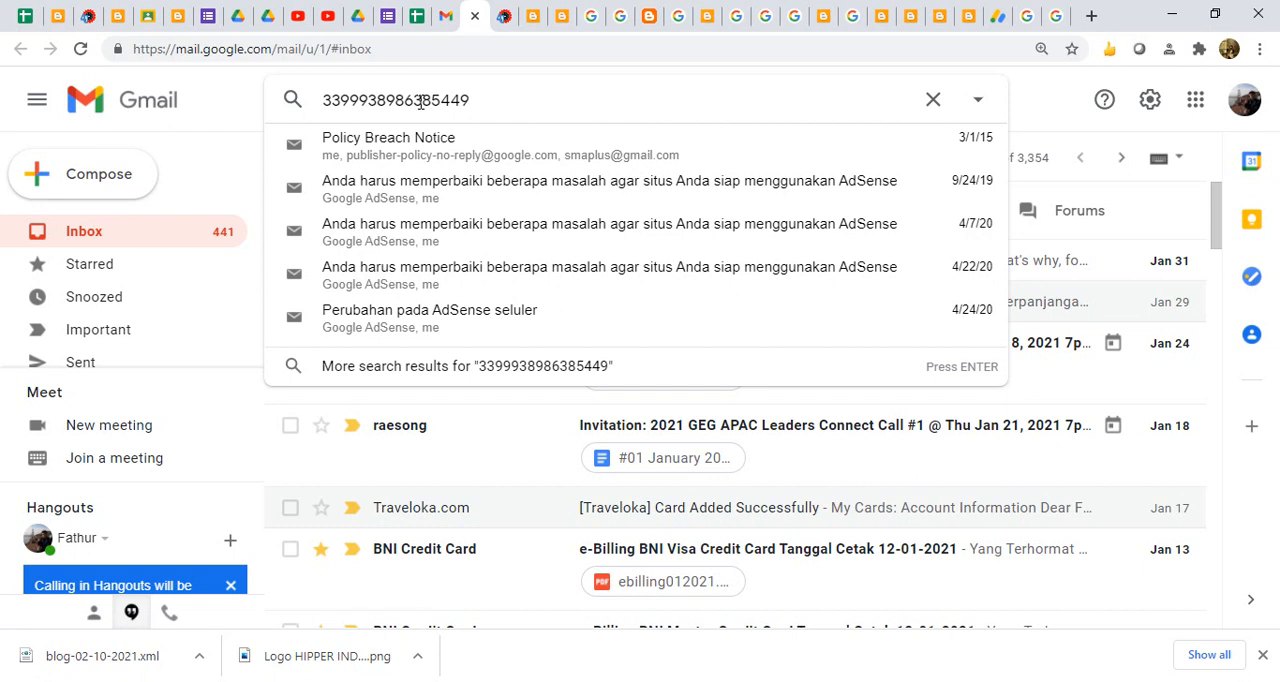
key(Return)
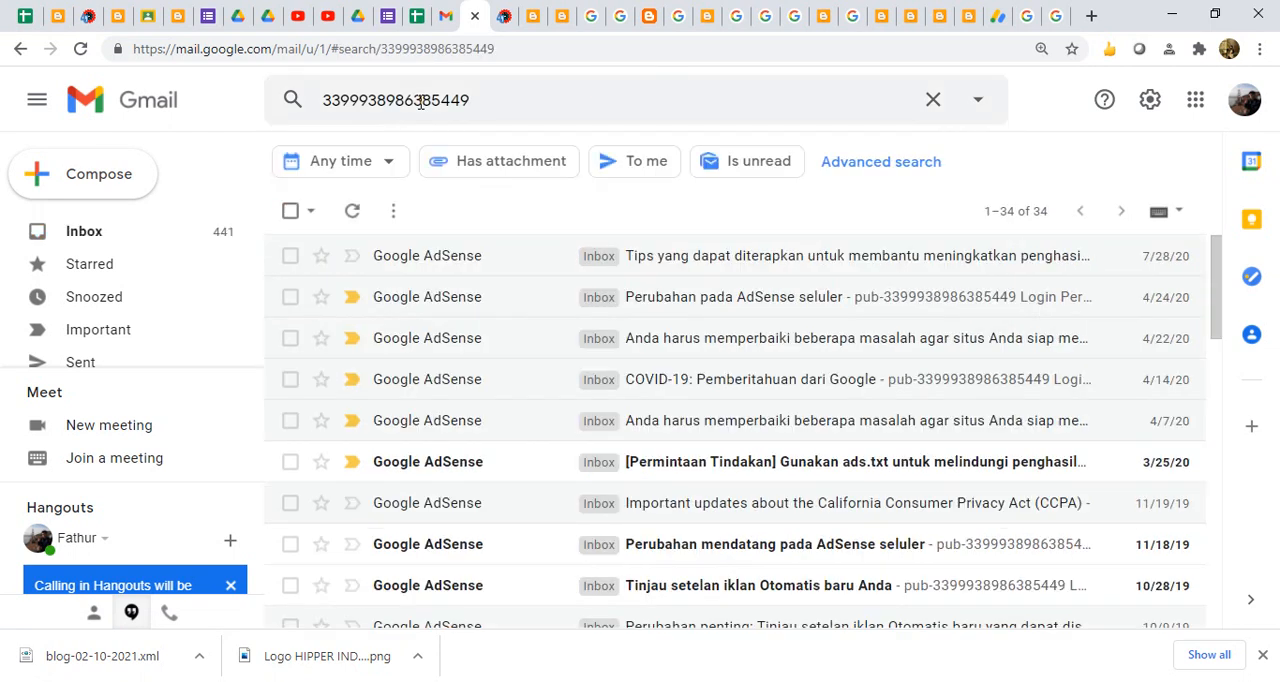
drag(1219, 291, 1247, 590)
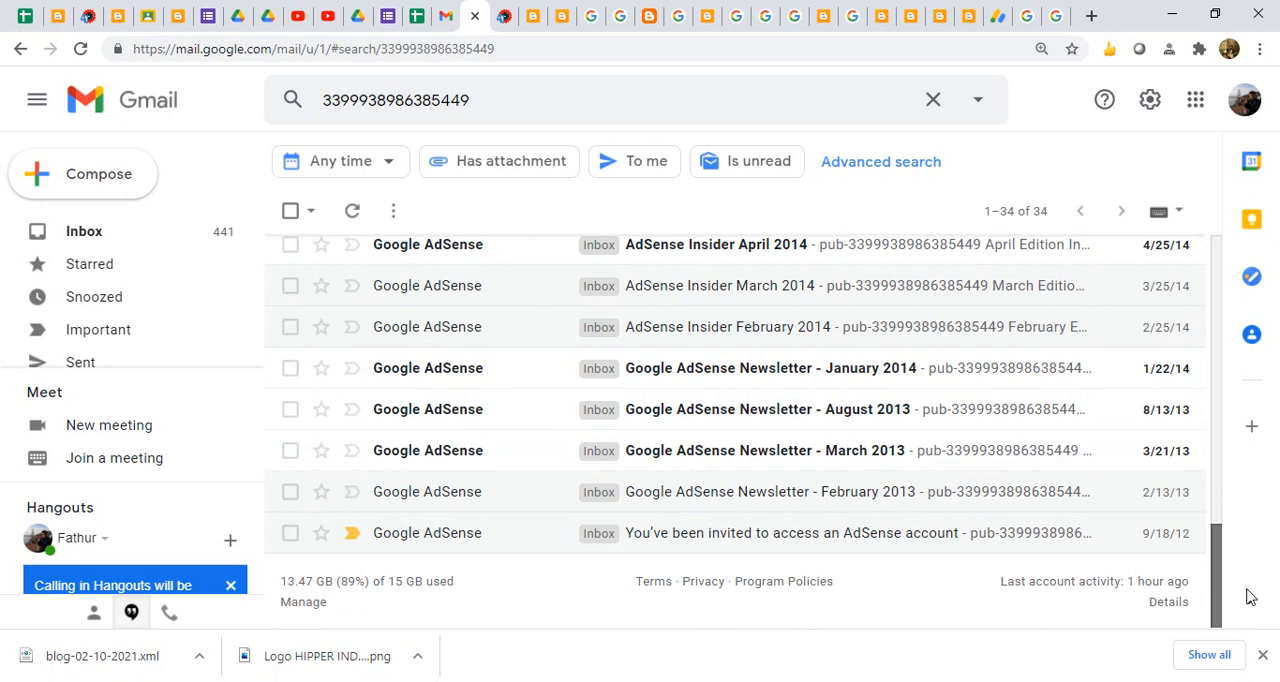
drag(1247, 597, 1247, 597)
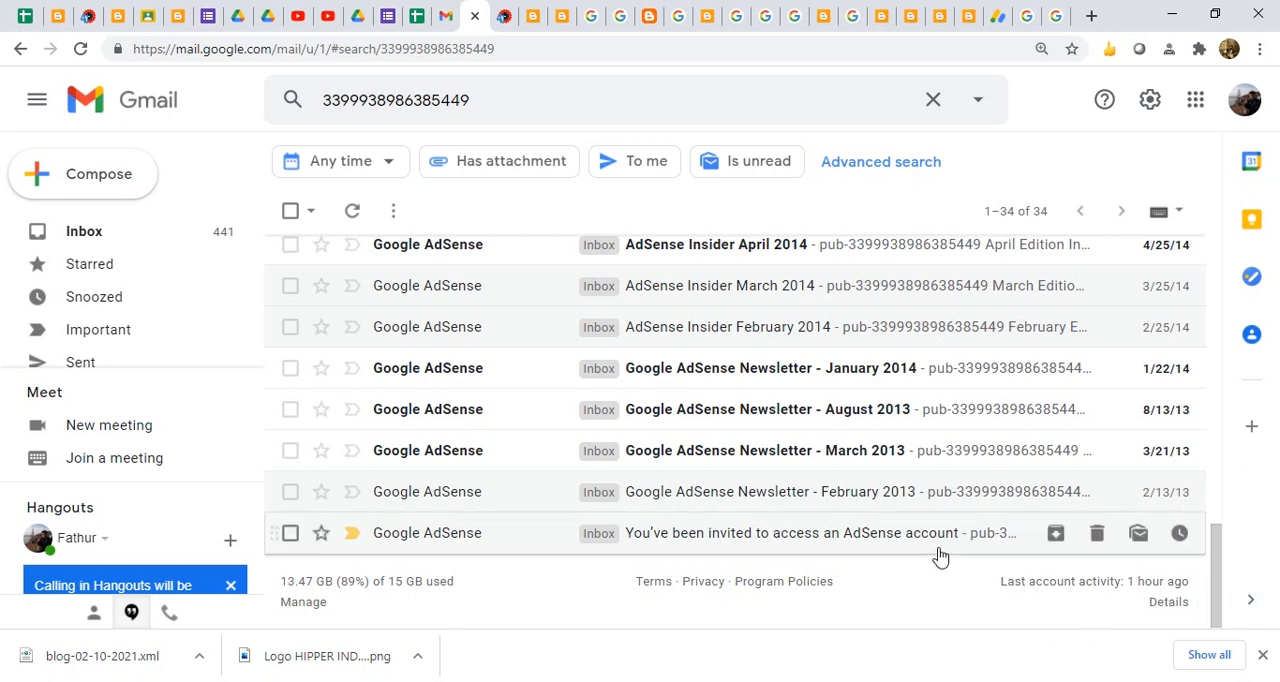
click(900, 535)
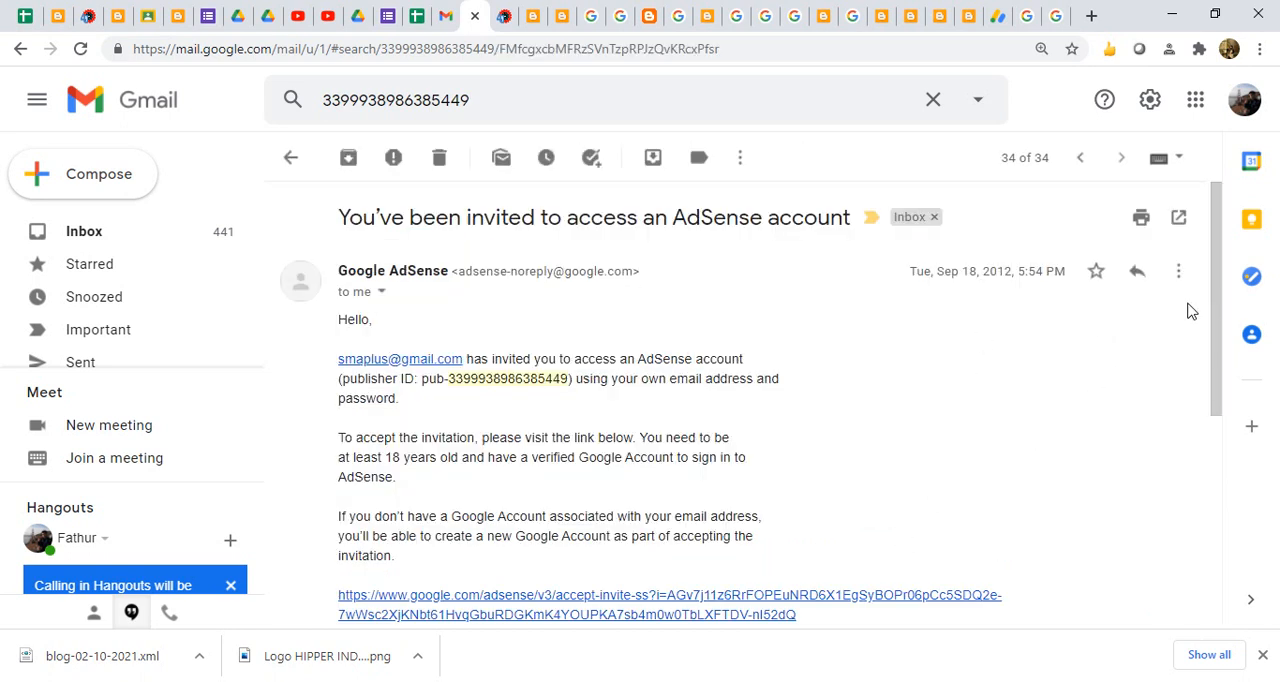
drag(1220, 331, 1232, 438)
scroll(1237, 463, up, 3)
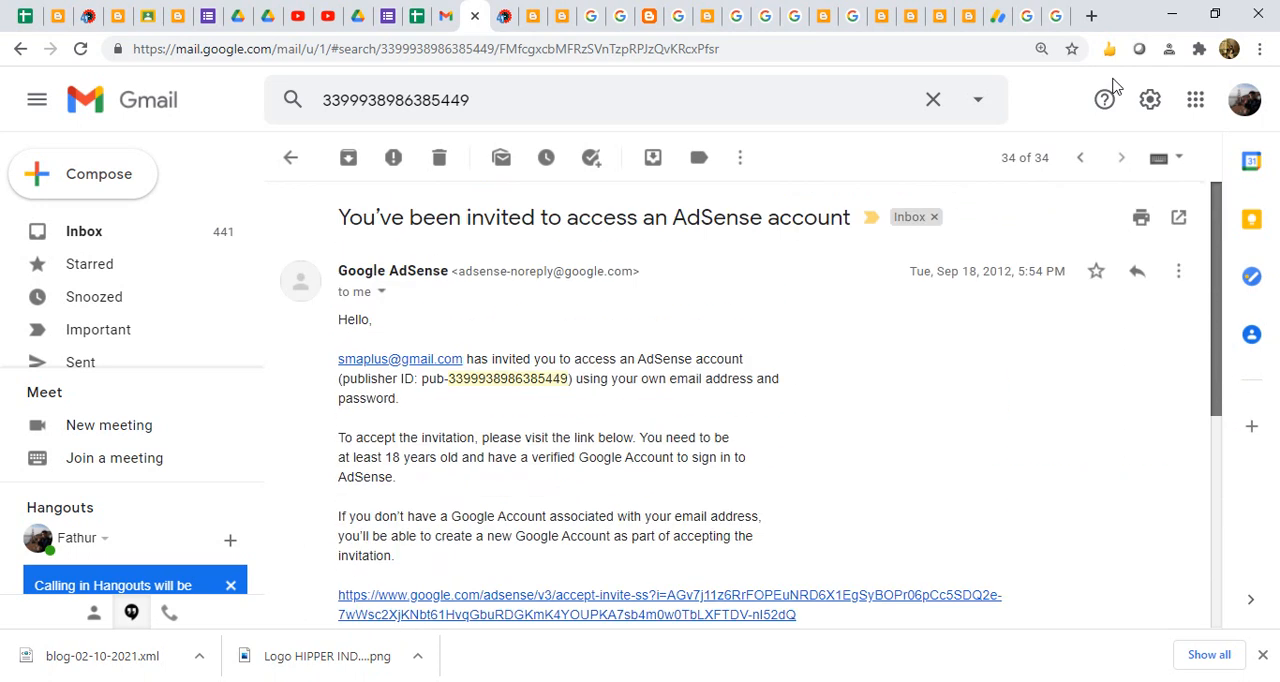
- In AdSense, switch to the Google account that owns the publisher profile and highlight the publisher ID in its account information
click(996, 16)
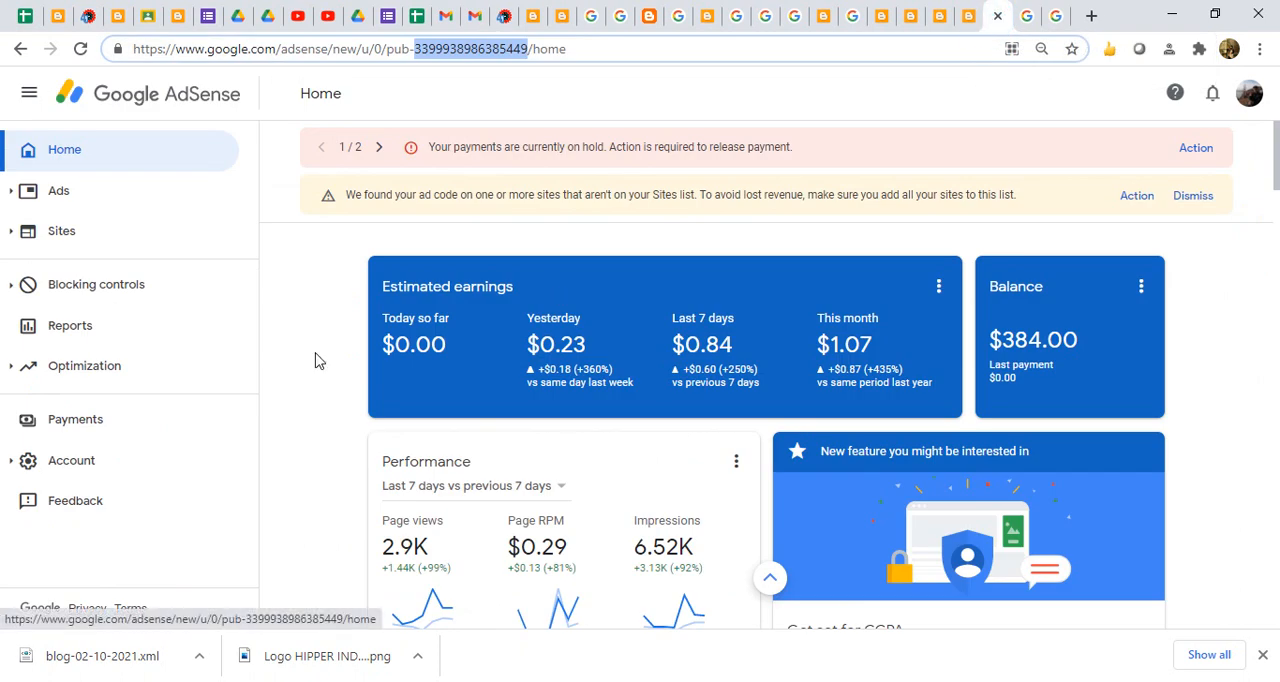
click(83, 466)
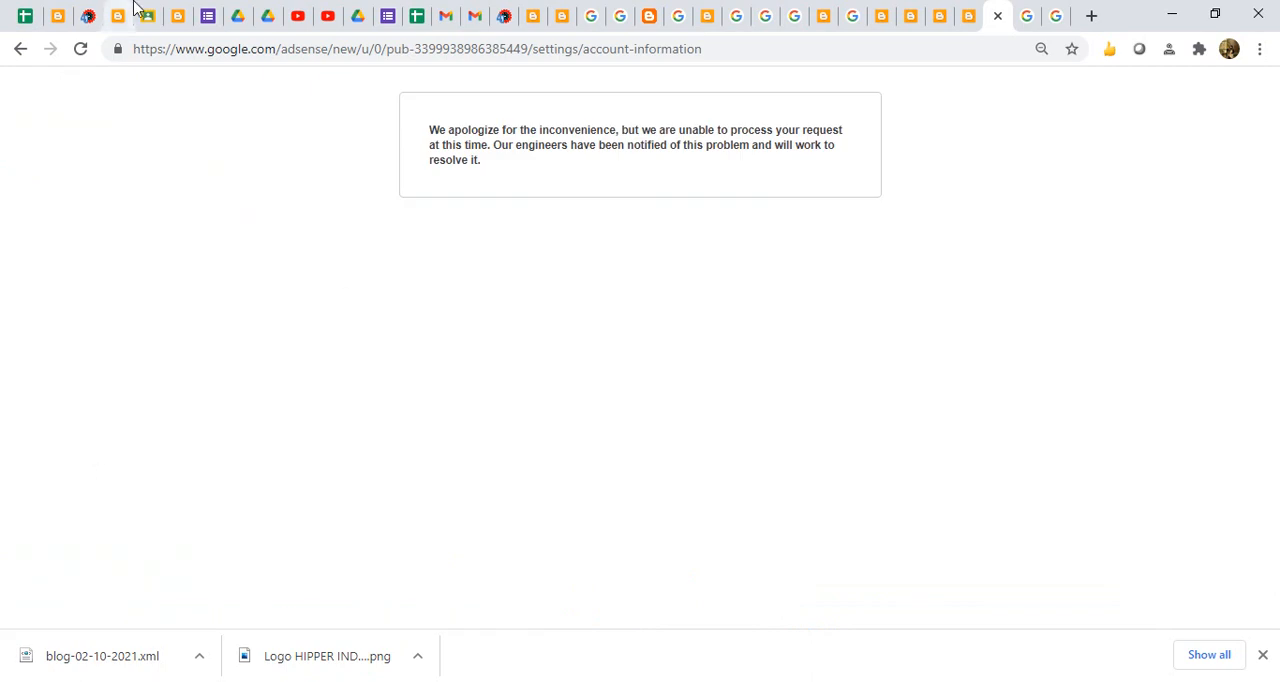
click(80, 49)
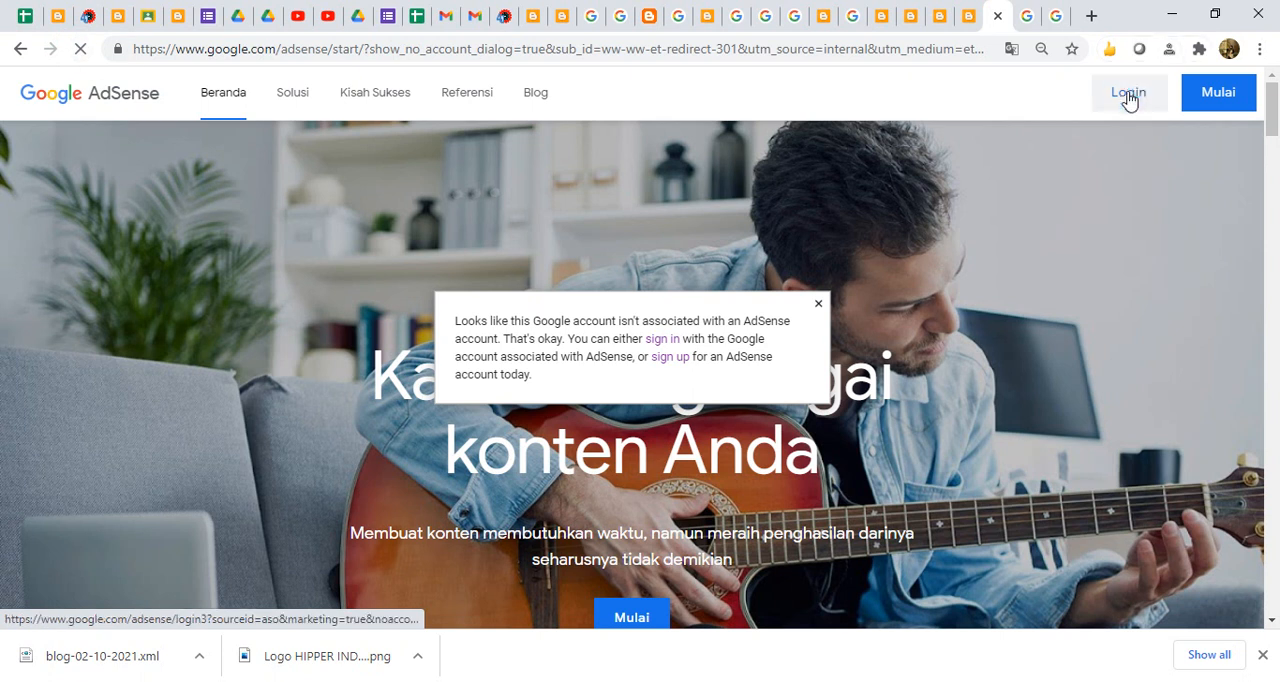
click(1129, 100)
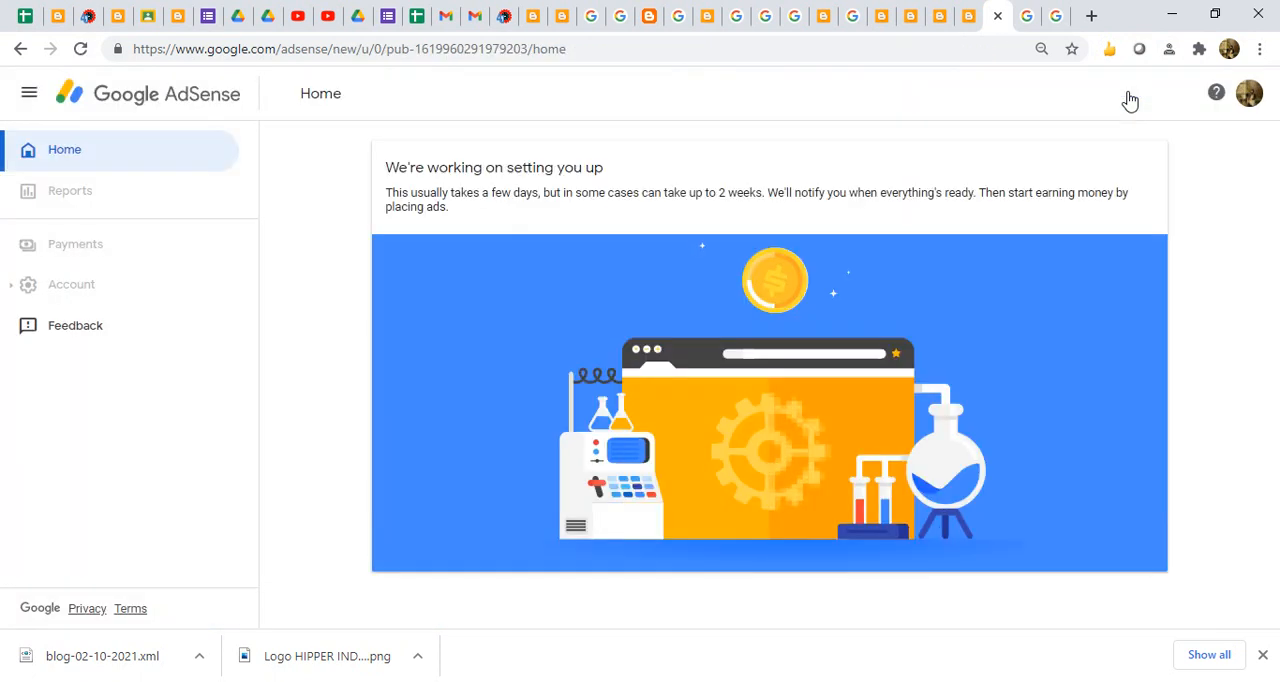
click(1250, 96)
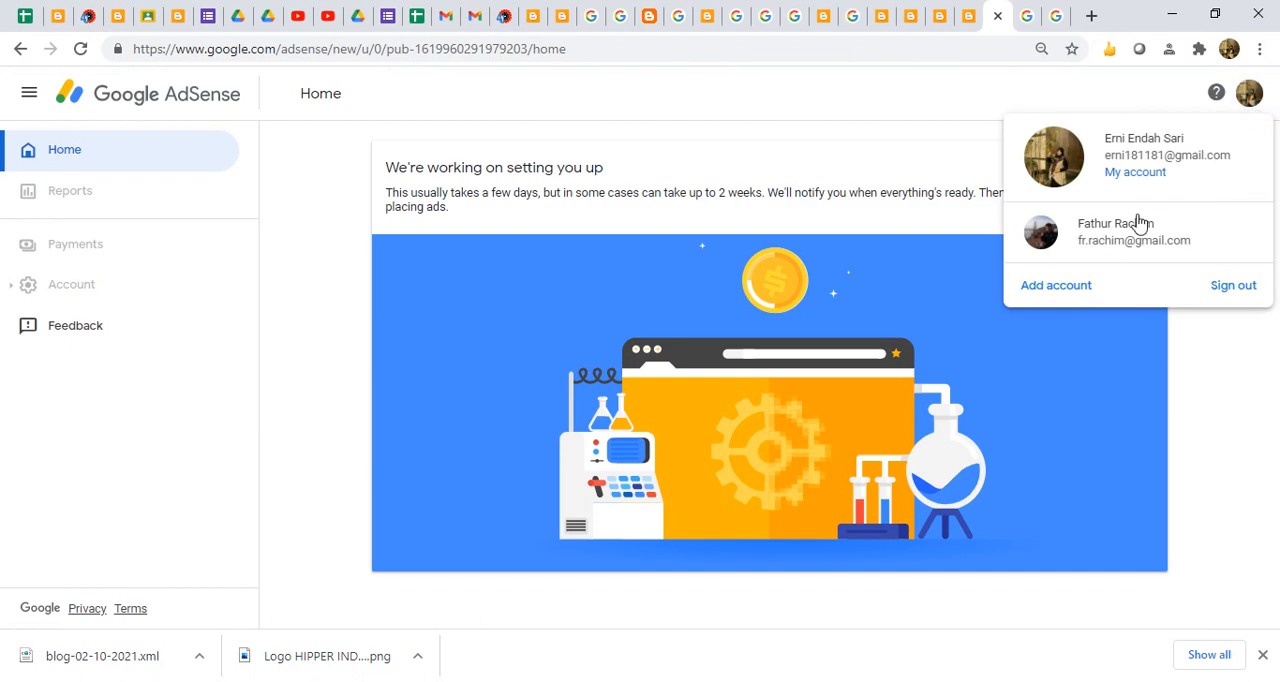
click(1118, 236)
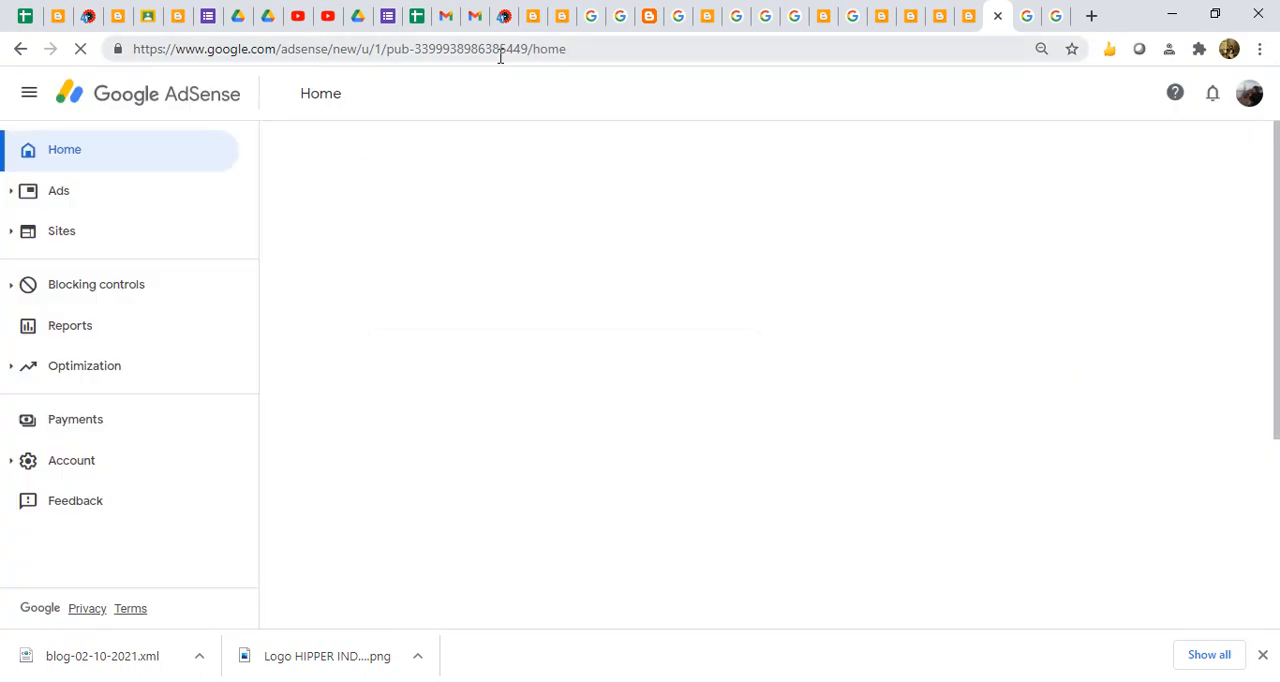
click(72, 462)
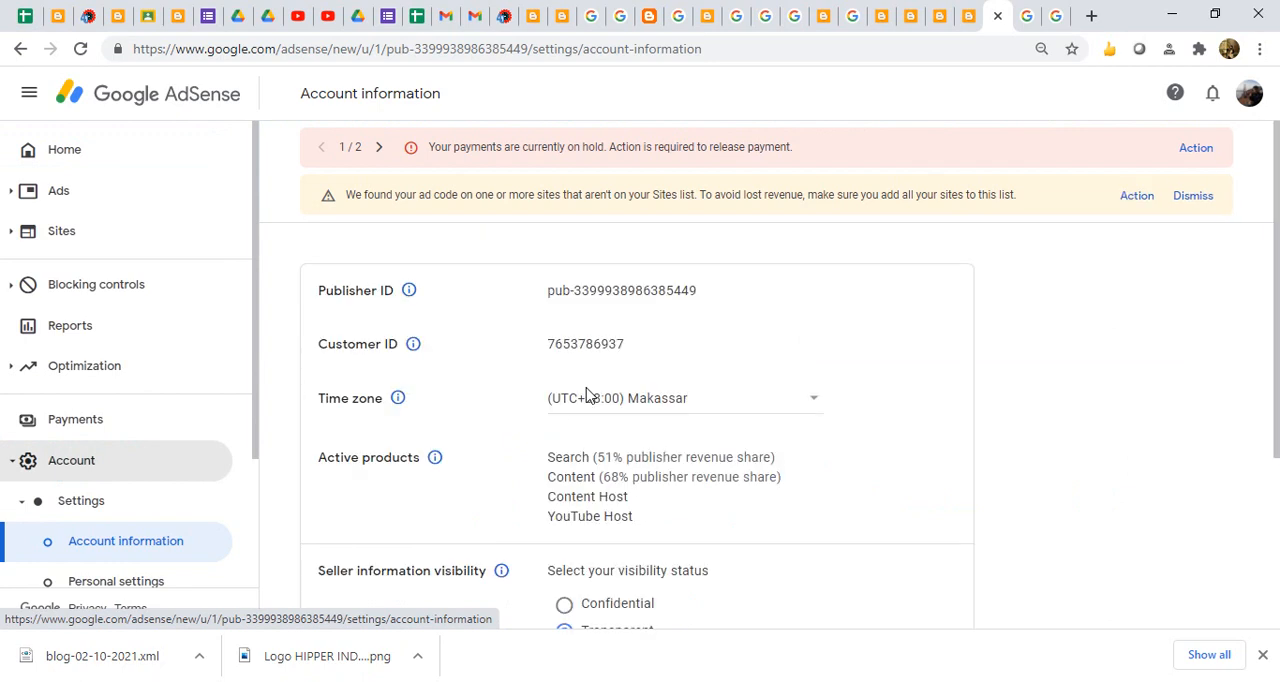
drag(705, 298, 538, 310)
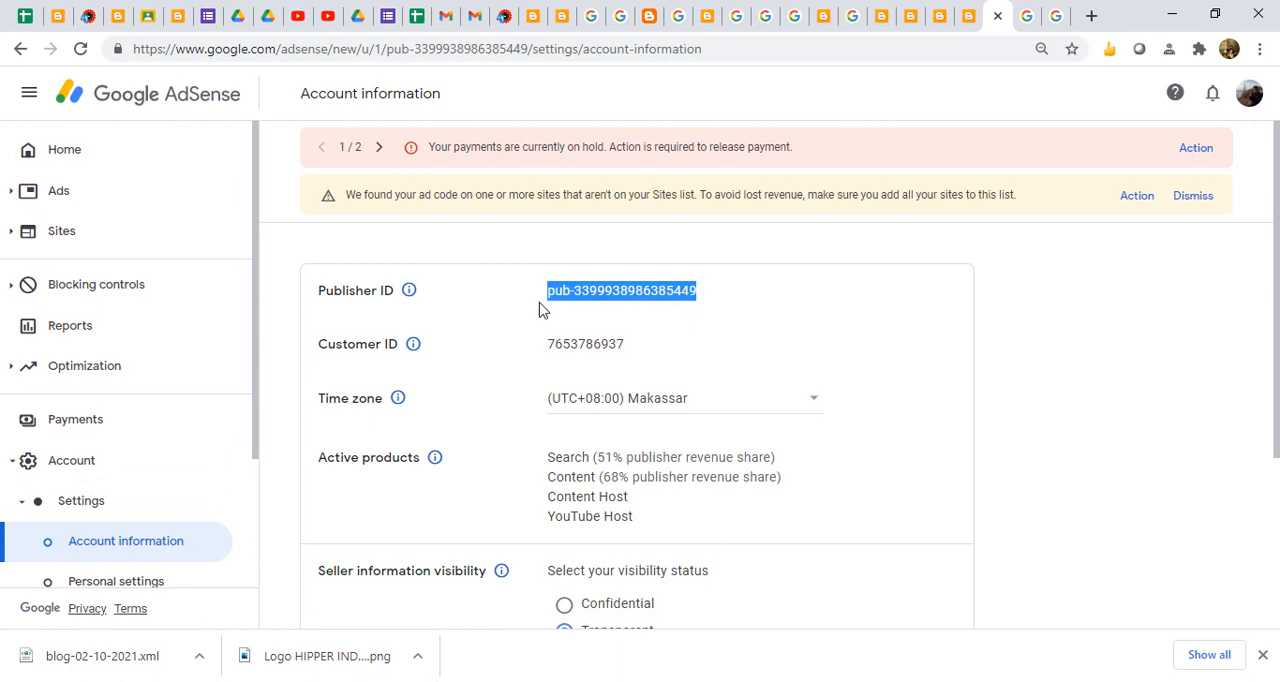
- Reopen the custom ads.txt entry in the HIPPER Indonesia blog settings, highlight its certification code, and close it without saving
click(908, 24)
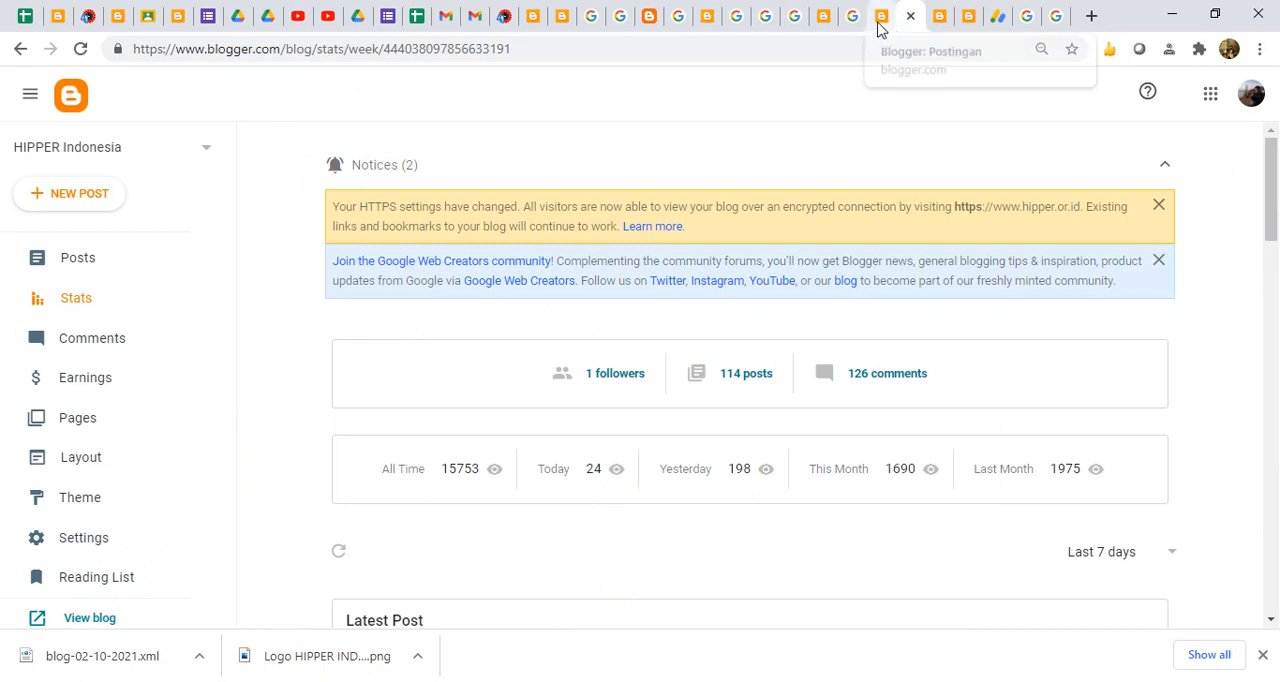
click(880, 28)
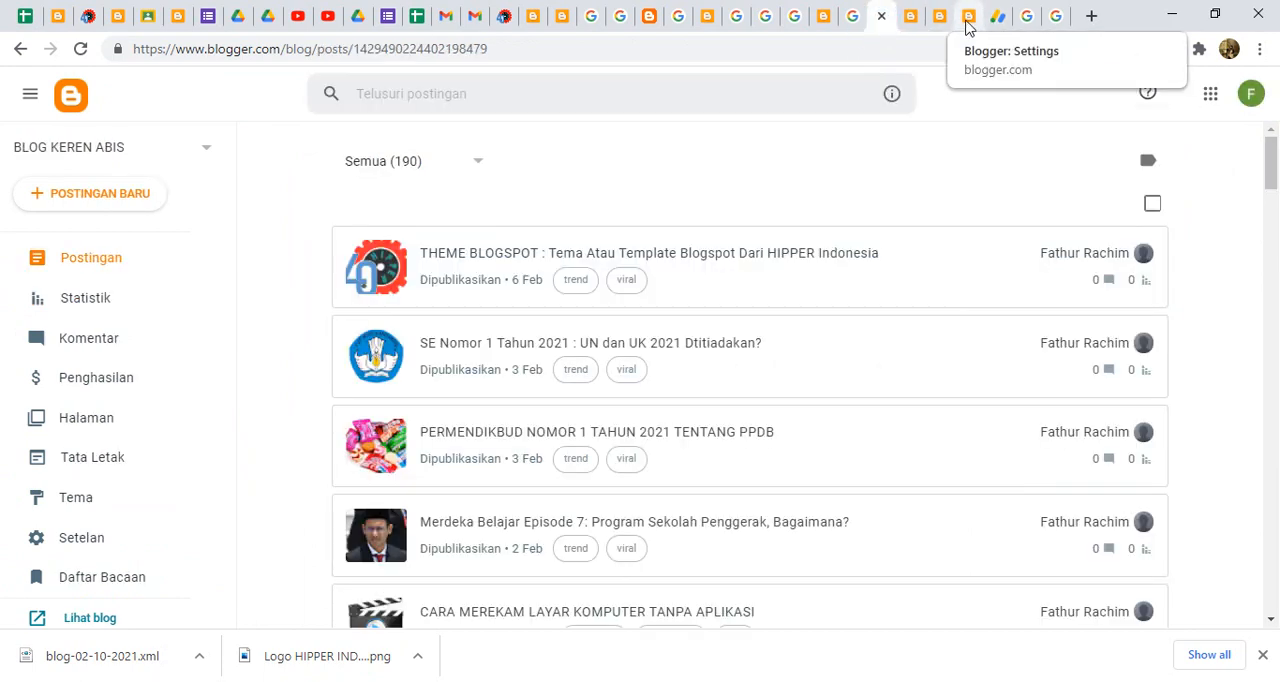
click(967, 24)
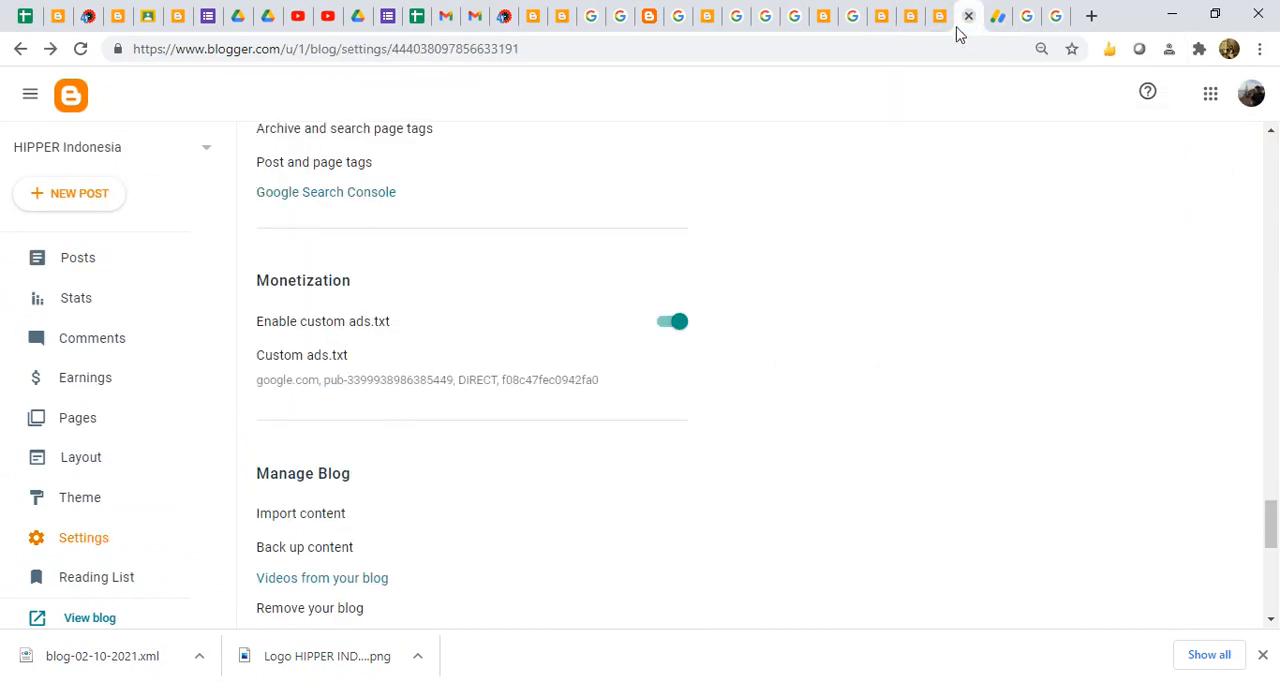
click(492, 383)
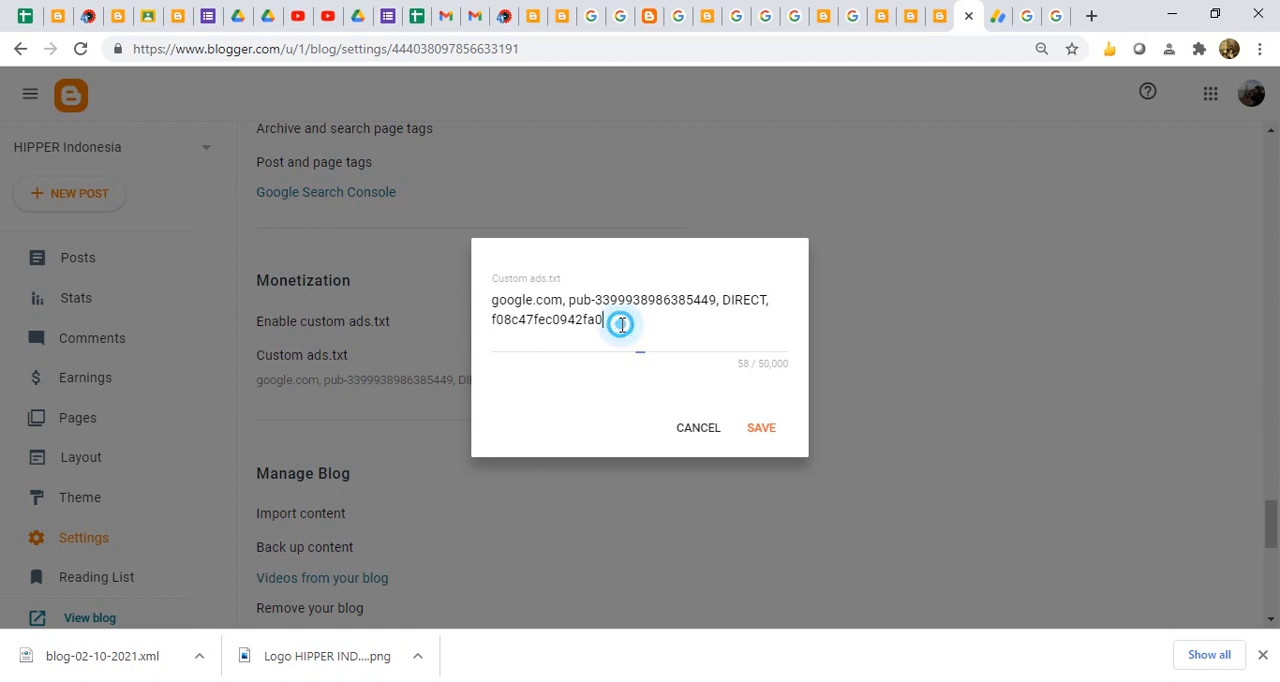
drag(617, 322, 463, 324)
click(697, 428)
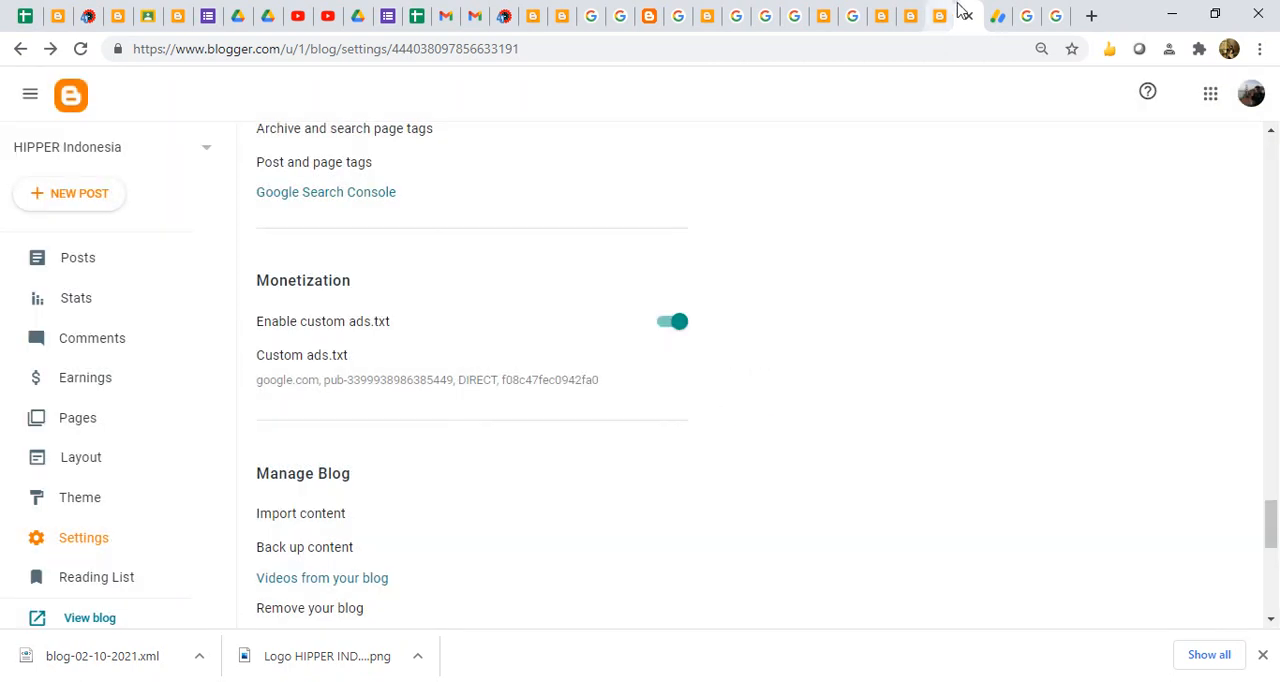
- Close the AdSense page and return from the Google sign-in pages to the HIPPER Indonesia blog settings
click(996, 17)
click(997, 17)
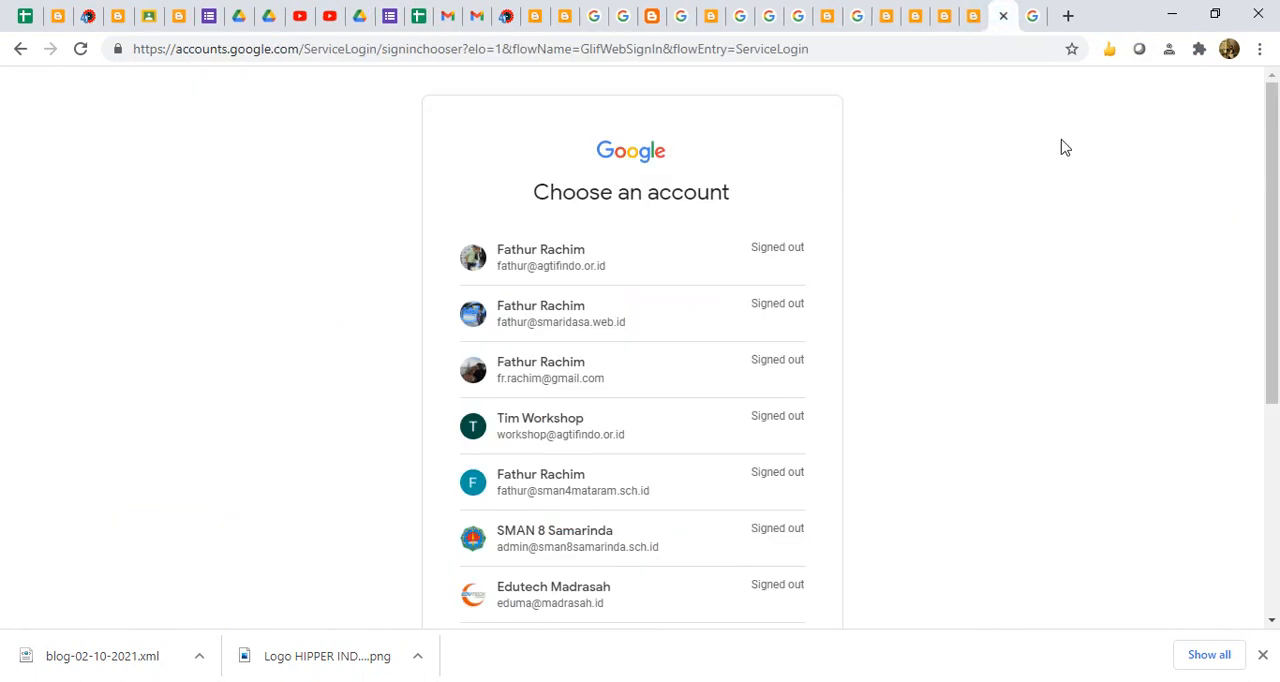
click(1046, 16)
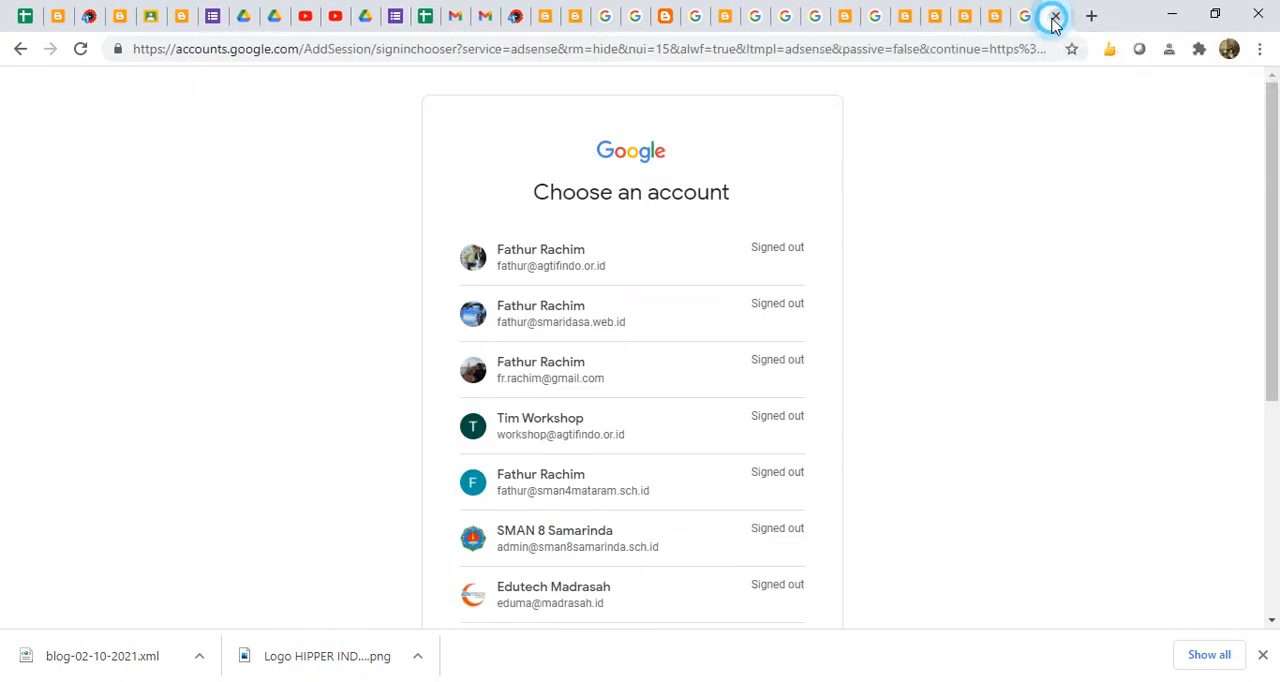
click(998, 22)
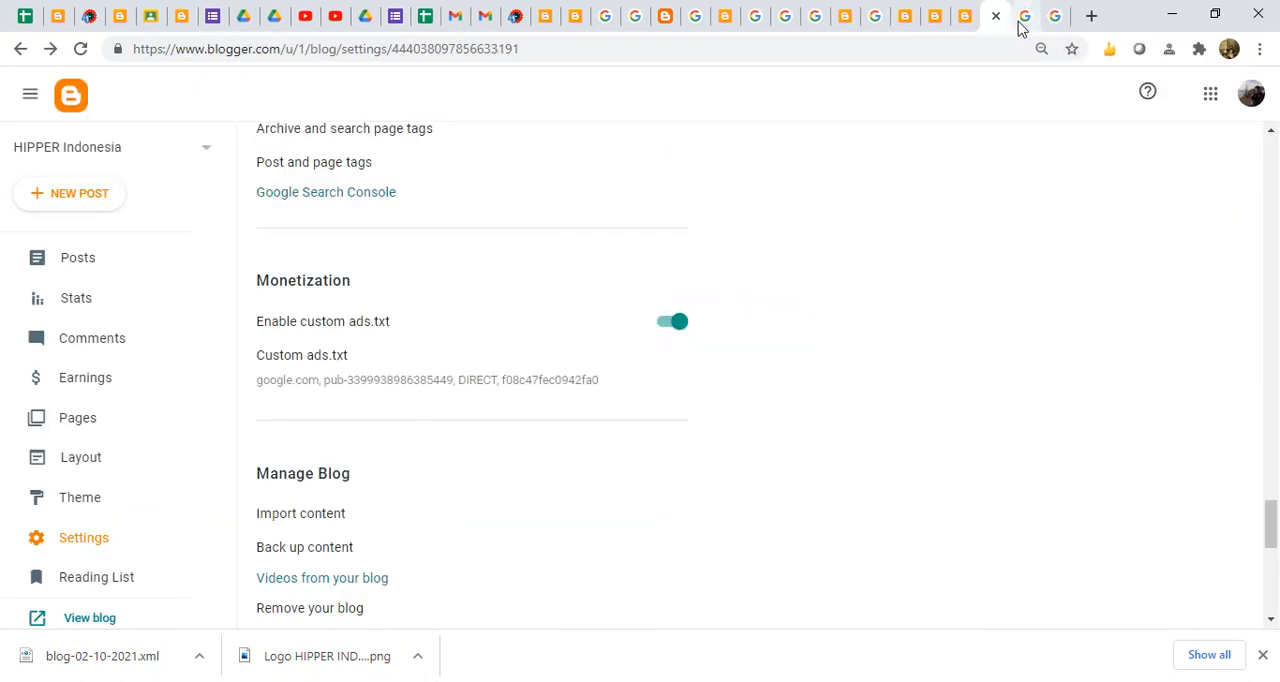
- Search the web for "adsense login" in place of the Google Account page and open the google adsense login result
click(1025, 24)
click(572, 390)
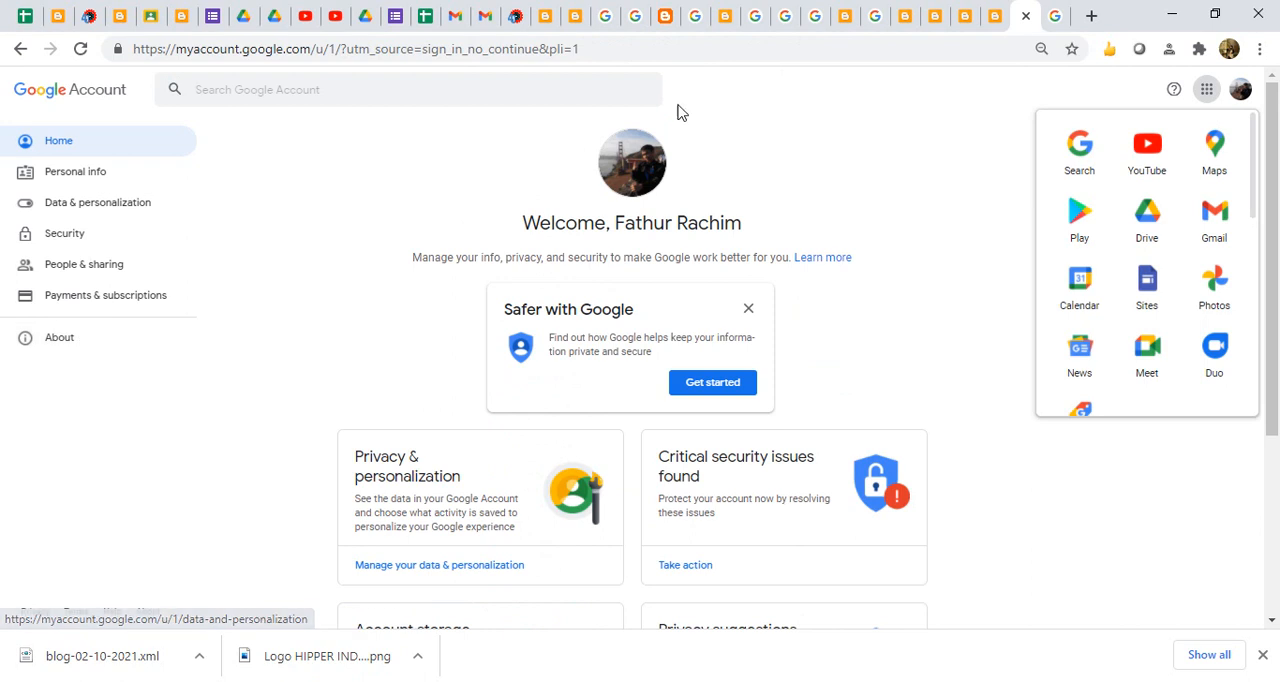
click(1050, 25)
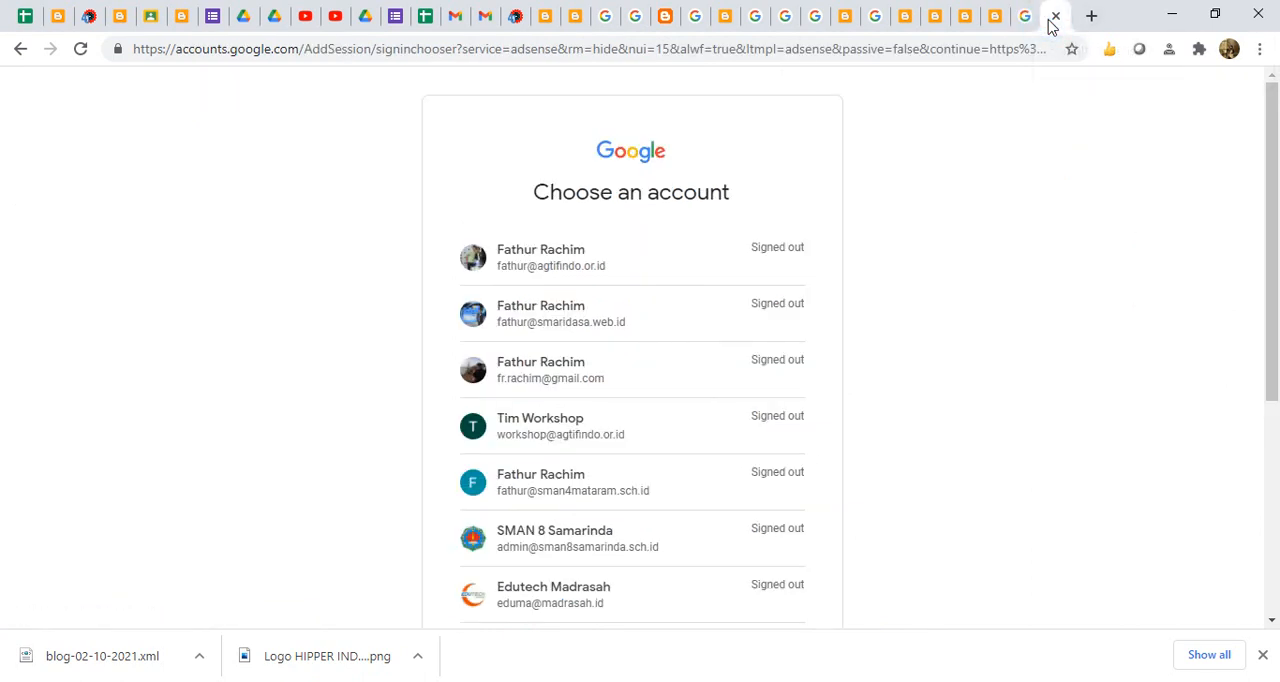
click(997, 25)
click(1020, 25)
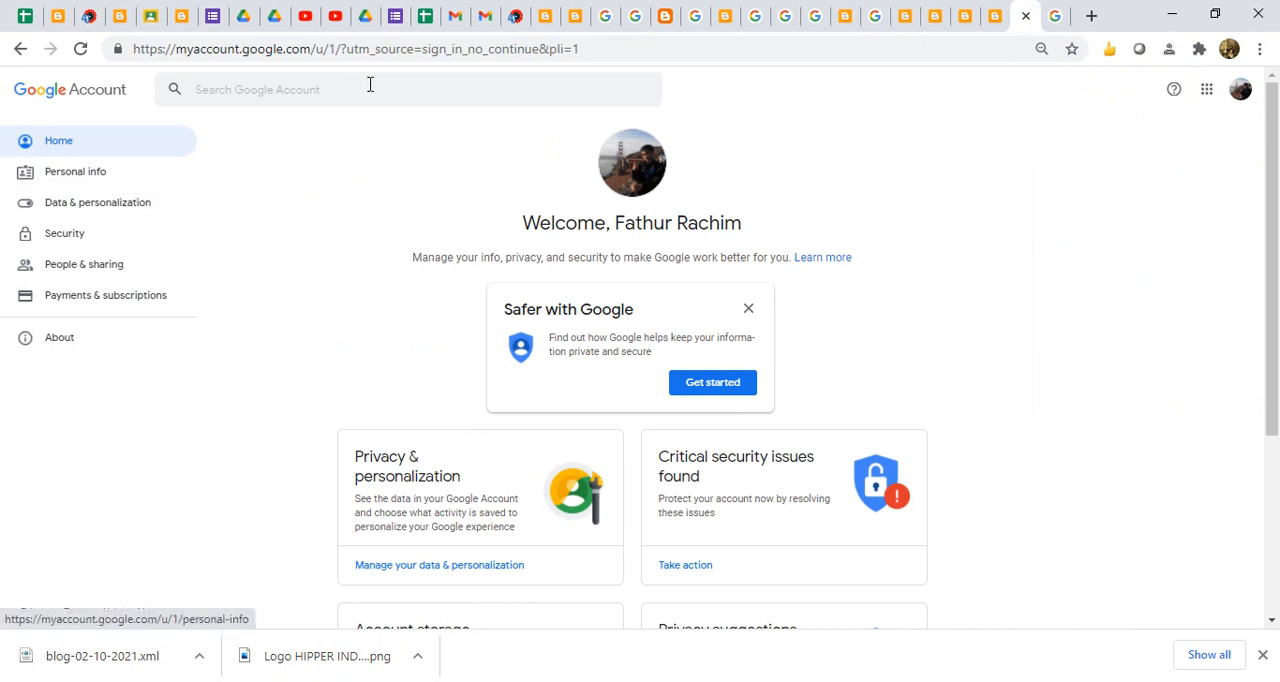
click(459, 50)
text(adse)
key(Down)
key(Down)
key(Down)
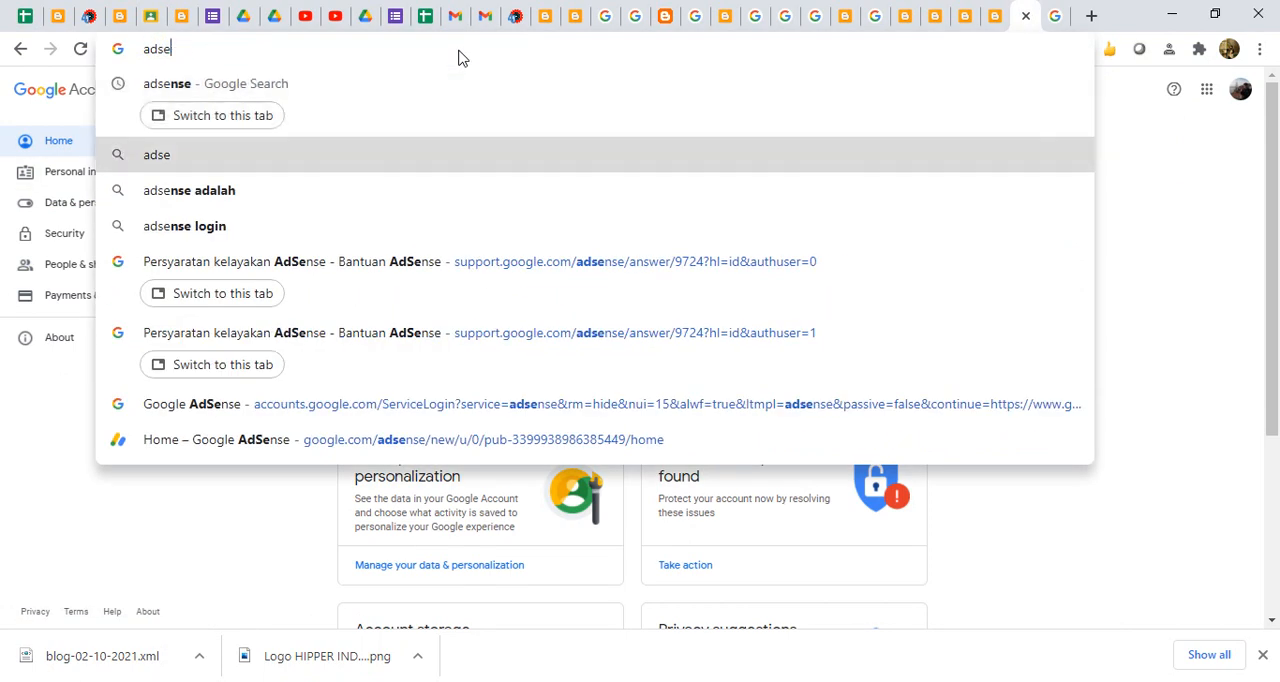
key(Return)
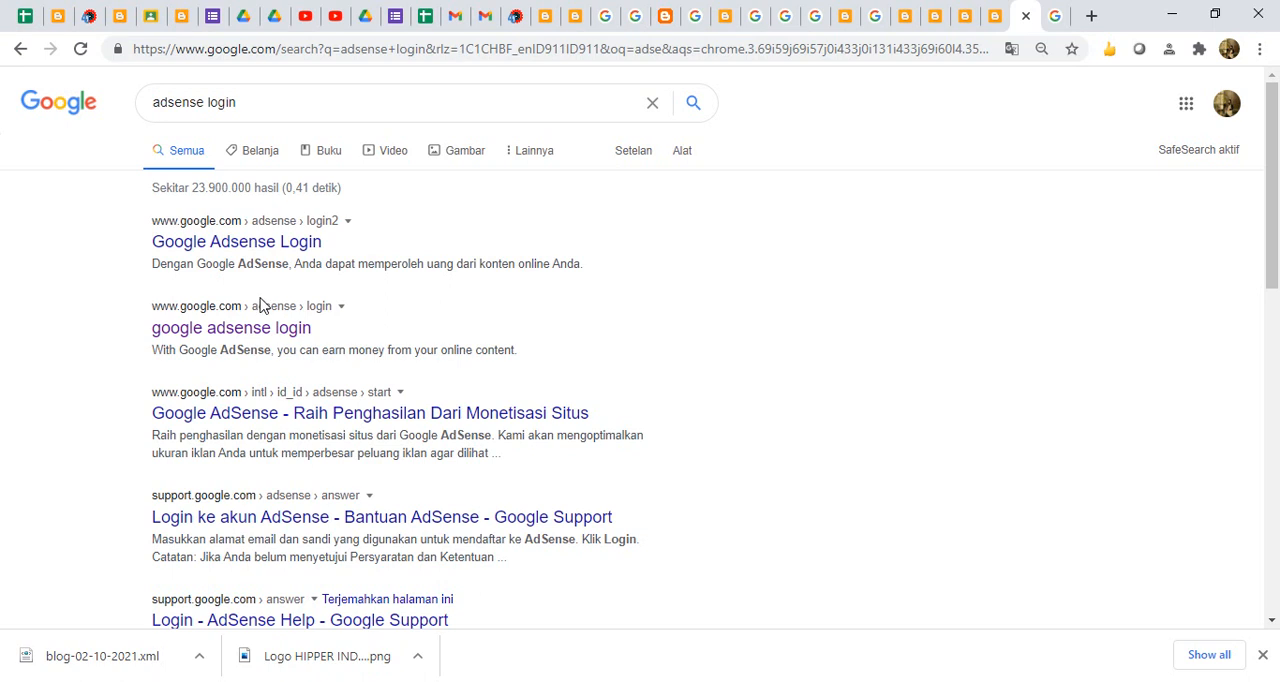
click(257, 326)
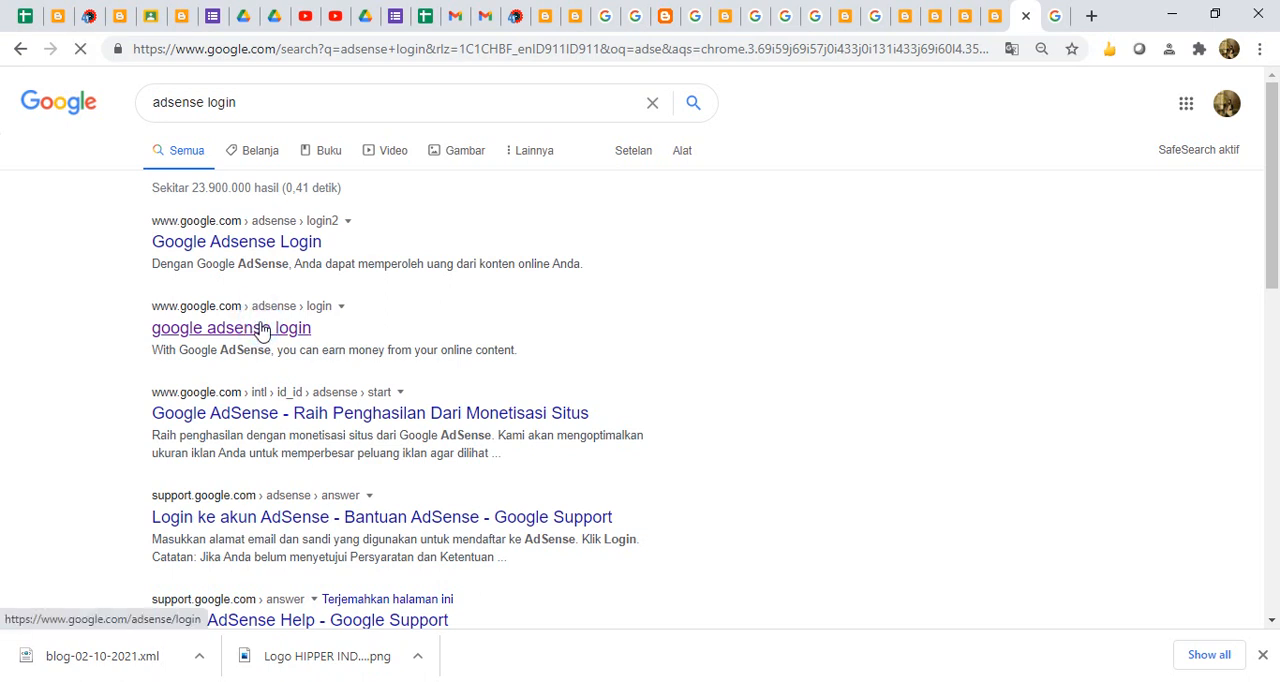
- Try to open the layout of the HIPPER Indonesia blog from its stats page
click(935, 22)
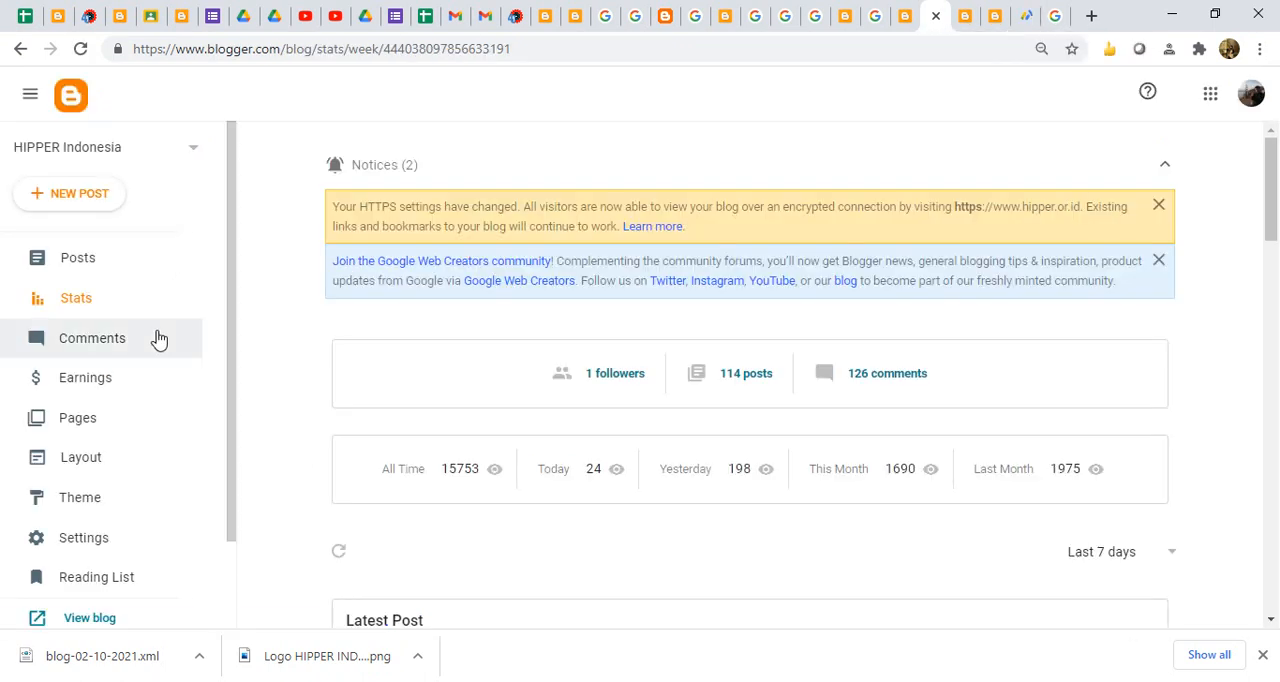
drag(230, 398, 228, 471)
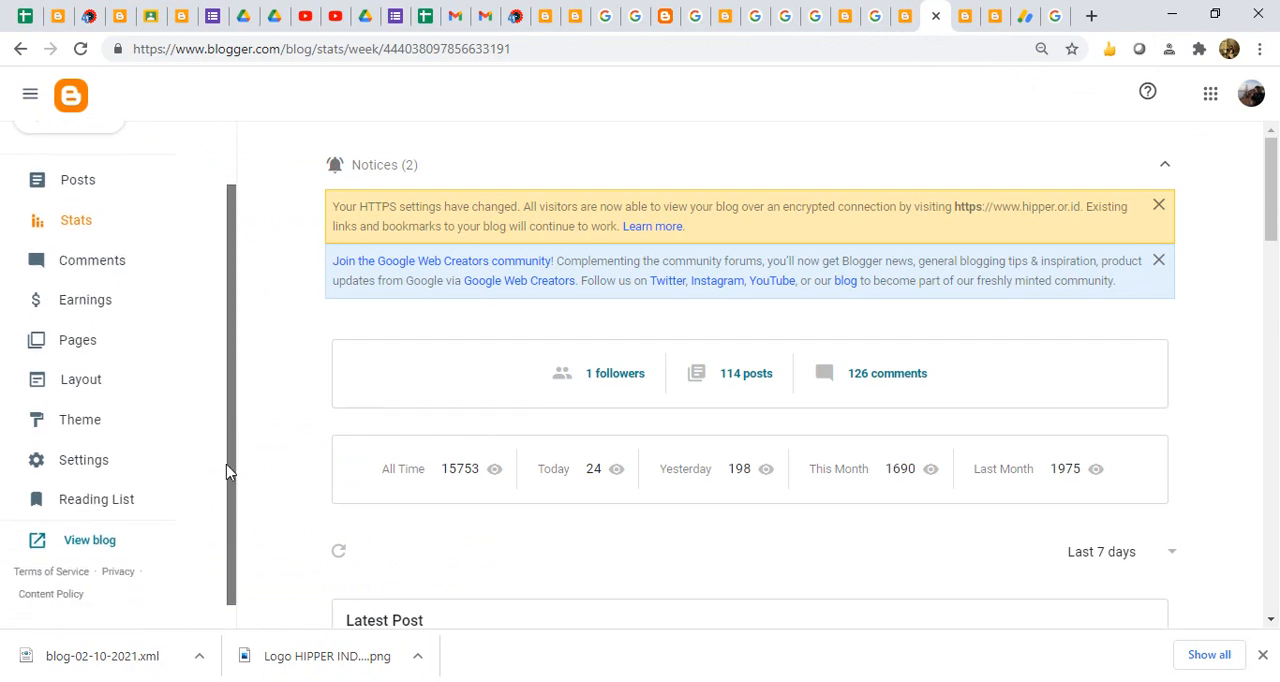
click(81, 380)
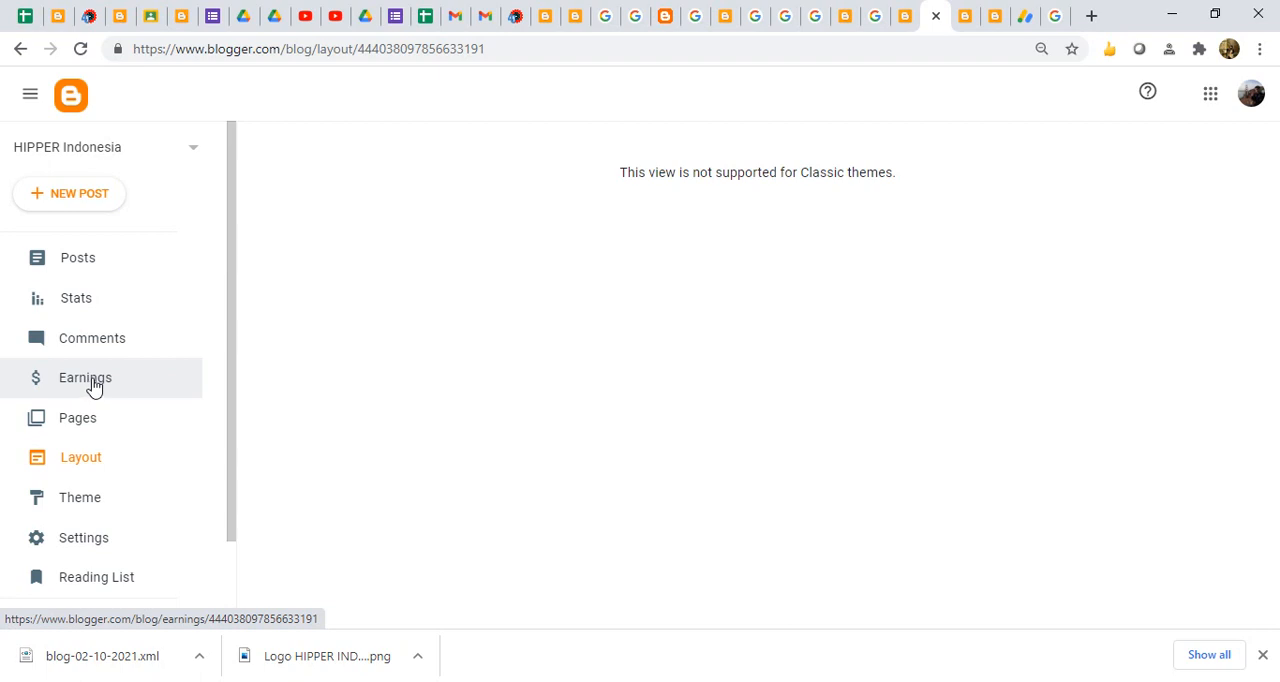
click(193, 152)
click(114, 195)
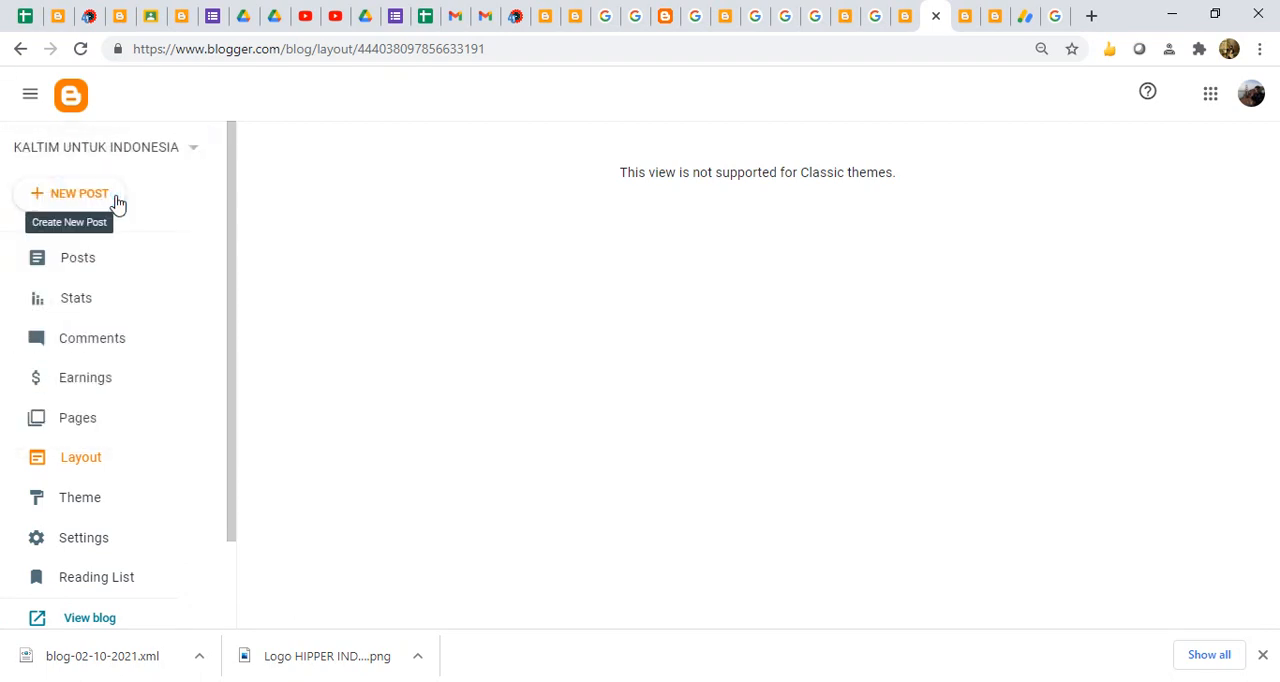
click(81, 49)
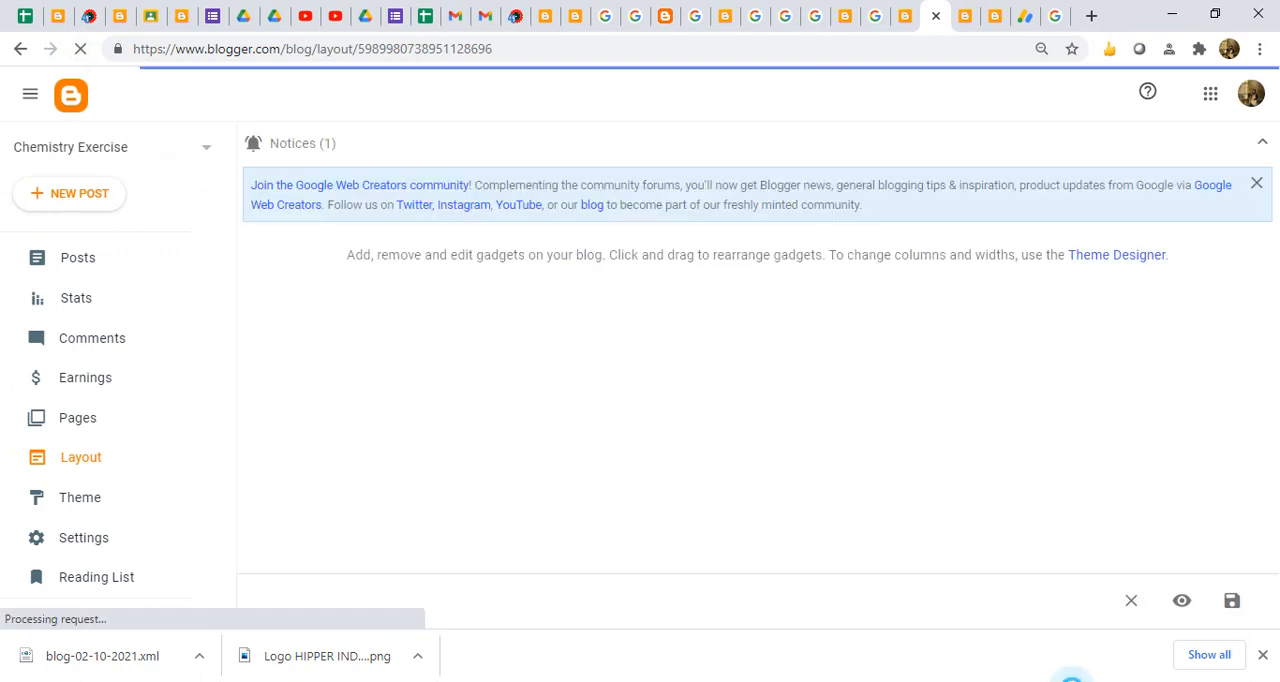
click(1070, 681)
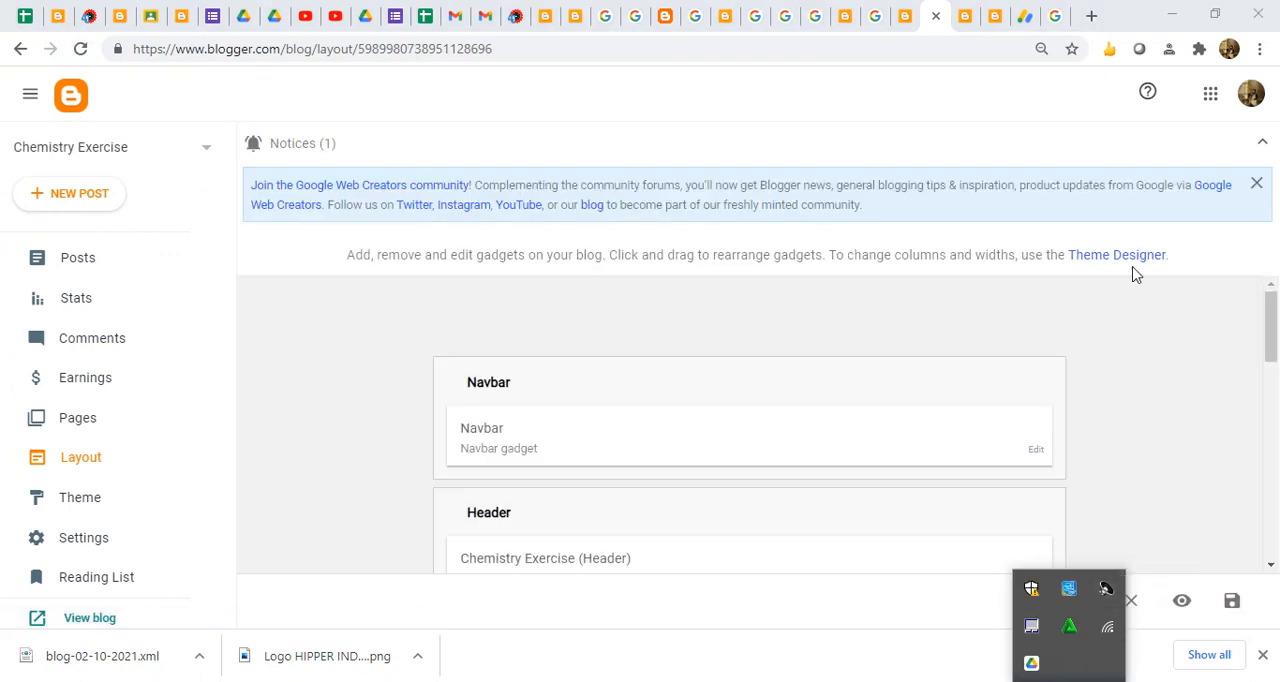
- Switch Blogger to the Google account that owns the HIPPER Indonesia blog and close the Chemistry Exercise layout page
click(1254, 100)
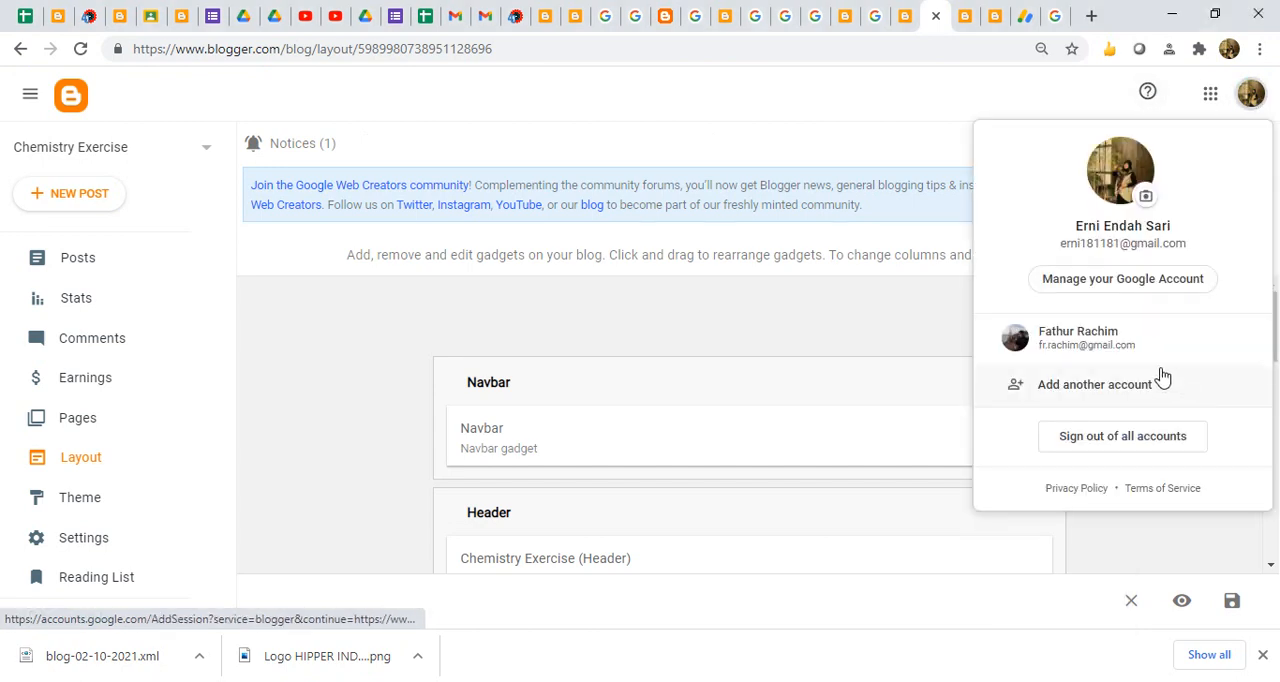
click(1138, 334)
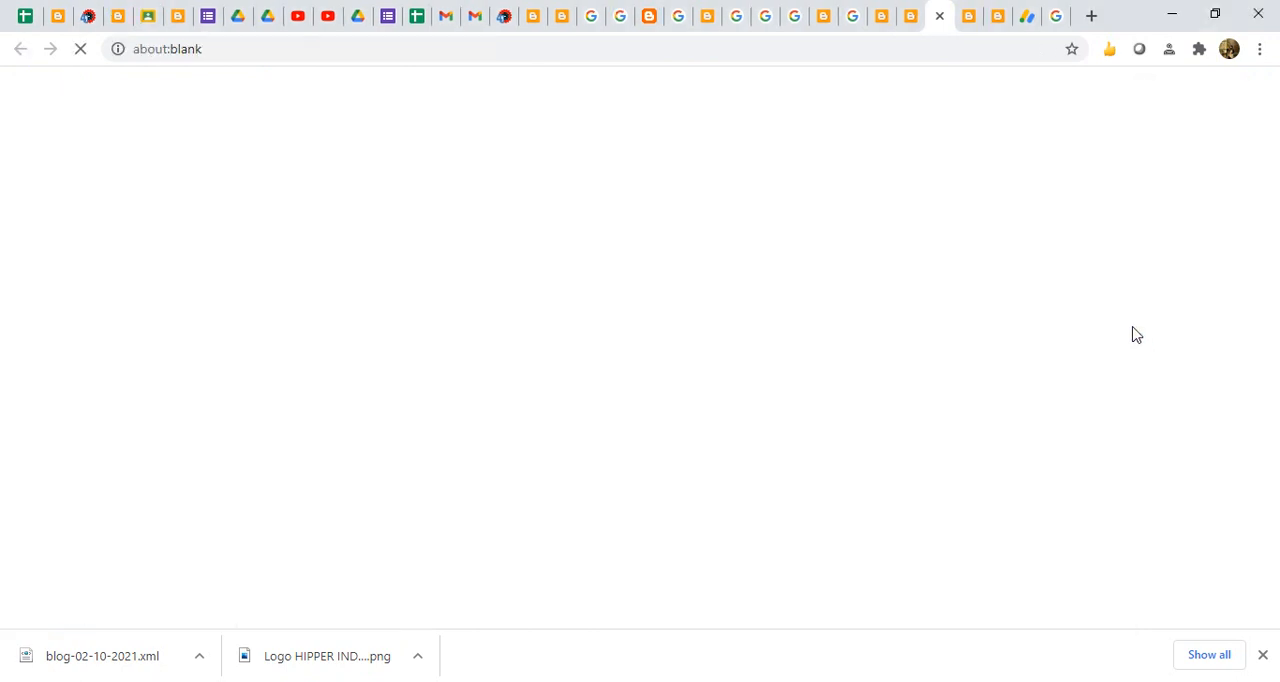
click(907, 18)
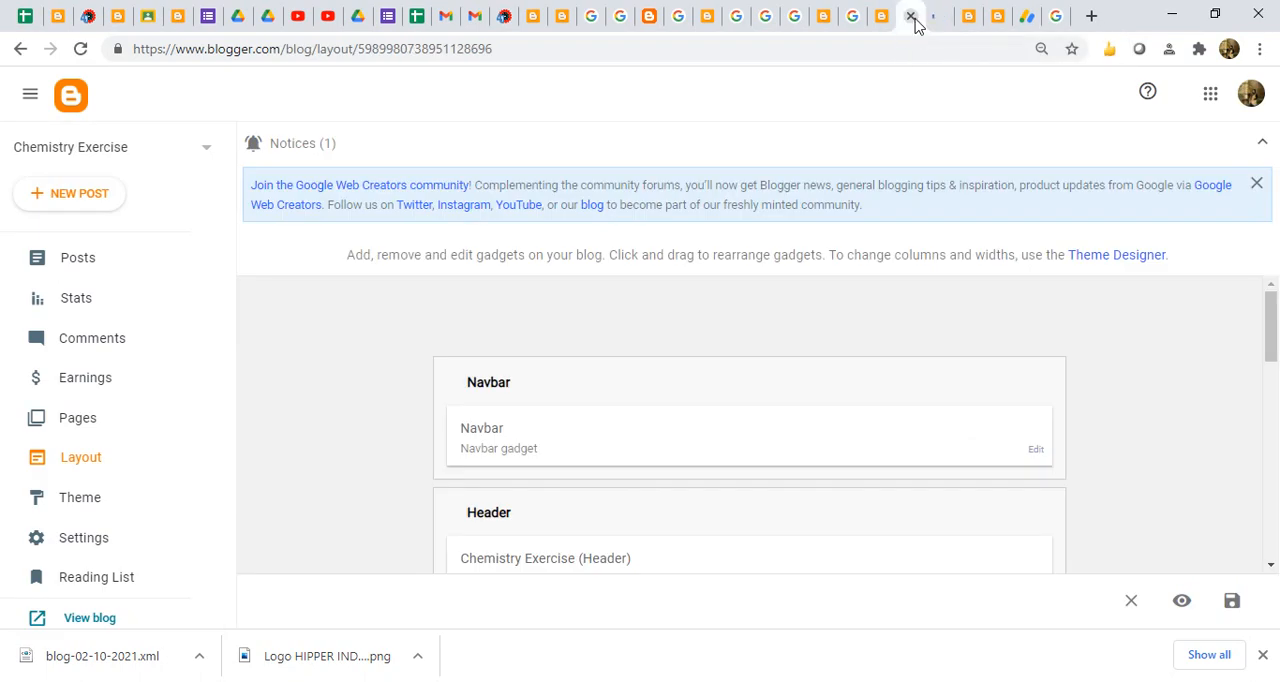
click(911, 17)
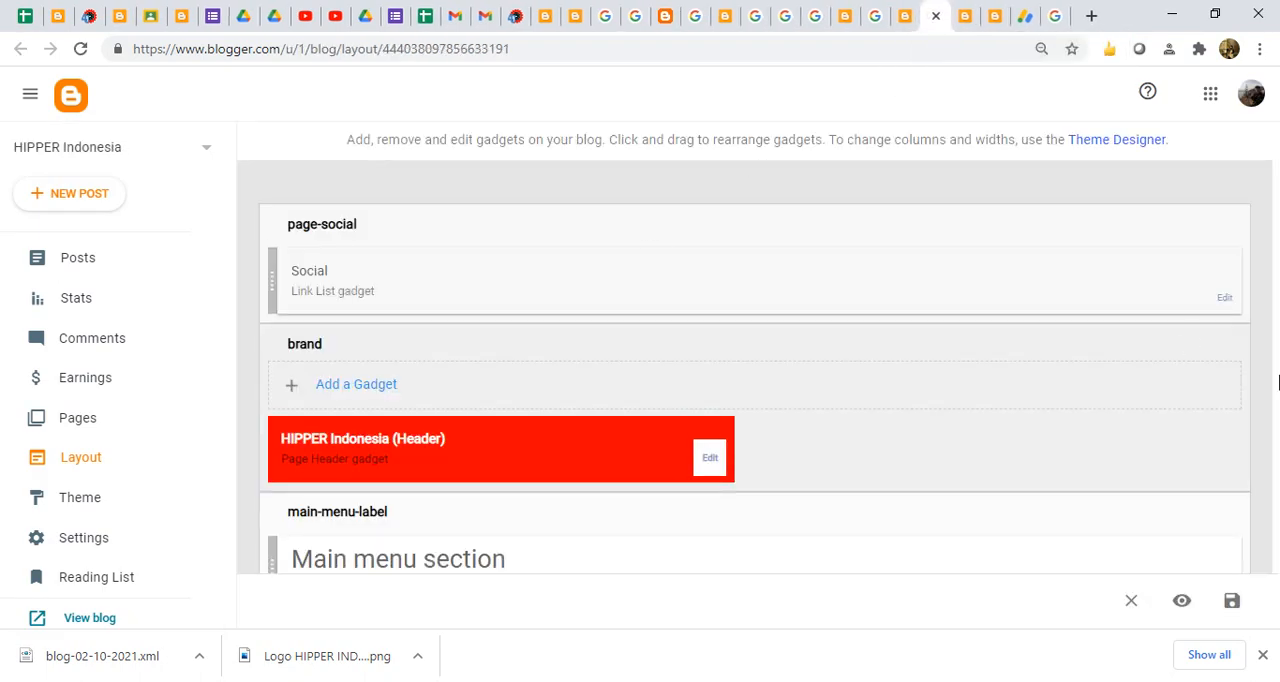
- Examine the gadget sections of the HIPPER Indonesia layout down to the home-layout section
click(1180, 397)
scroll(1181, 402, down, 5)
scroll(1180, 405, down, 4)
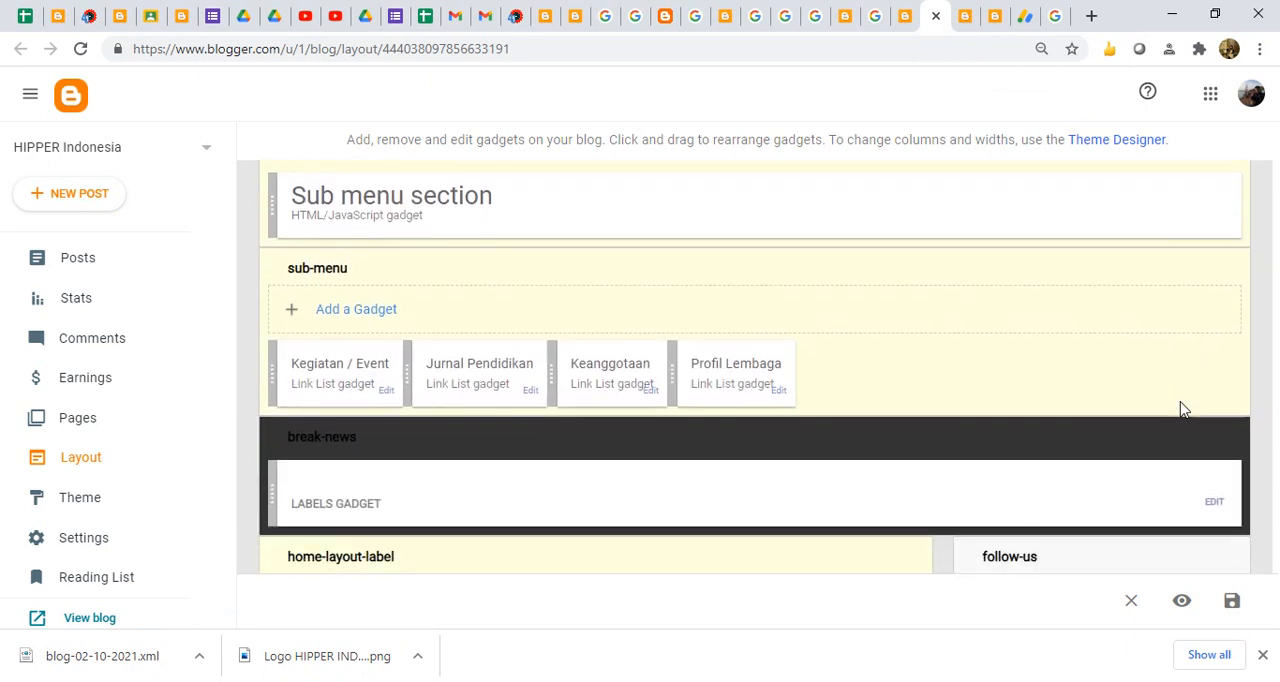
scroll(1180, 401, down, 3)
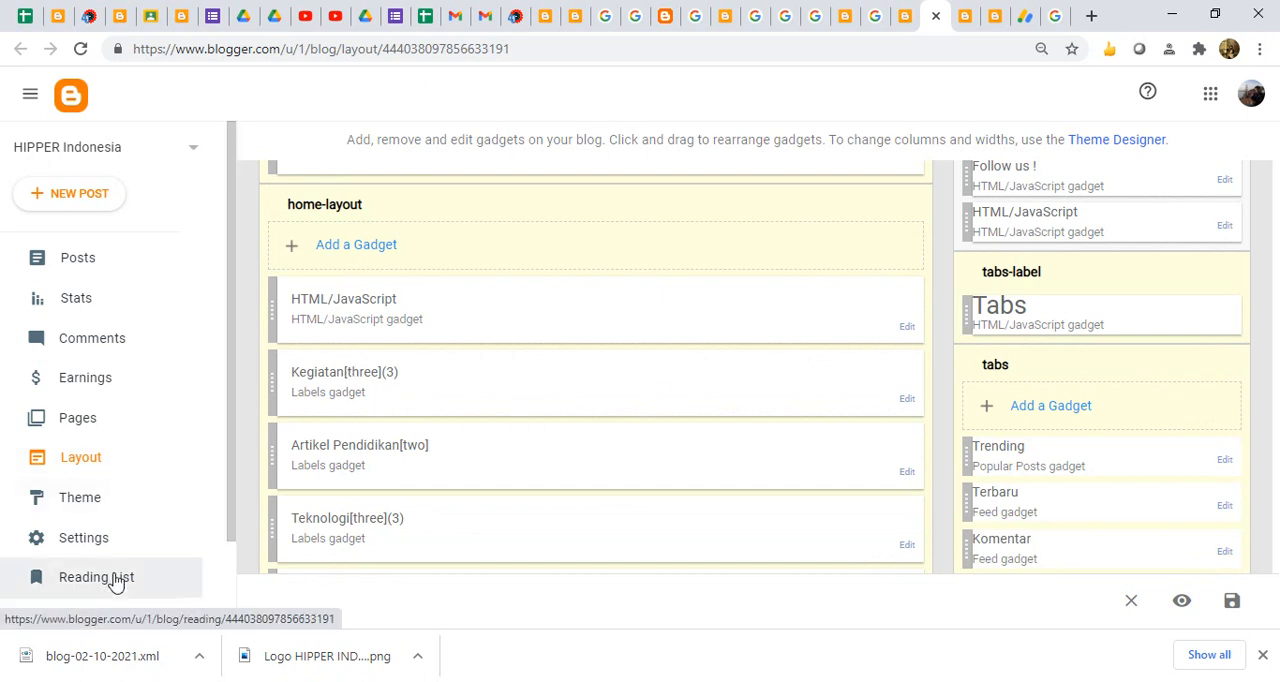
- View the live HIPPER Indonesia blog and compare its ad and Kegiatan section with the gadgets in the home-layout section
click(92, 620)
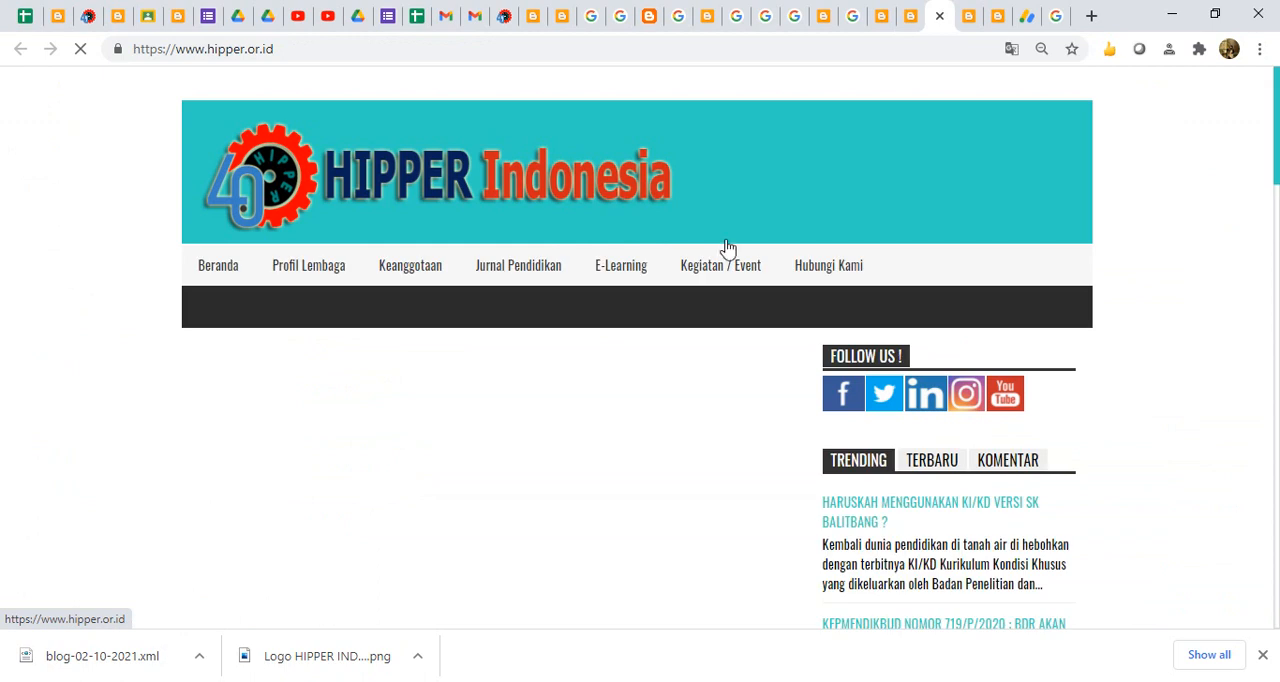
scroll(470, 278, down, 4)
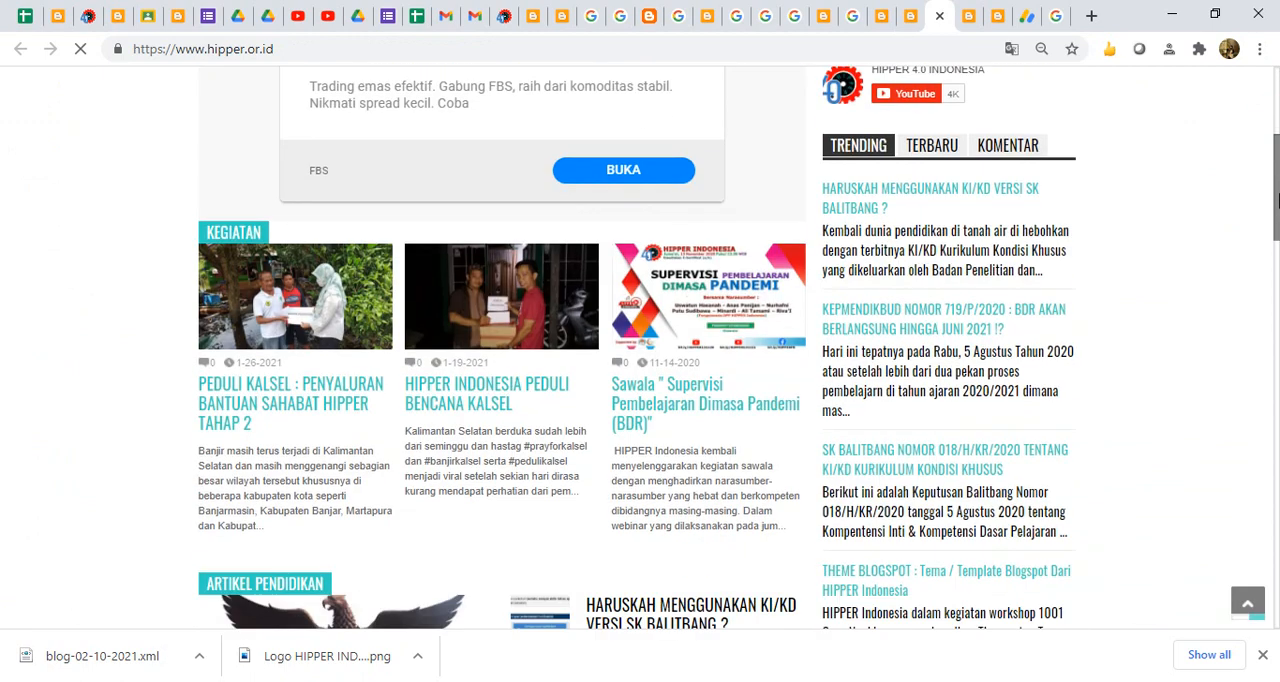
scroll(470, 278, up, 1)
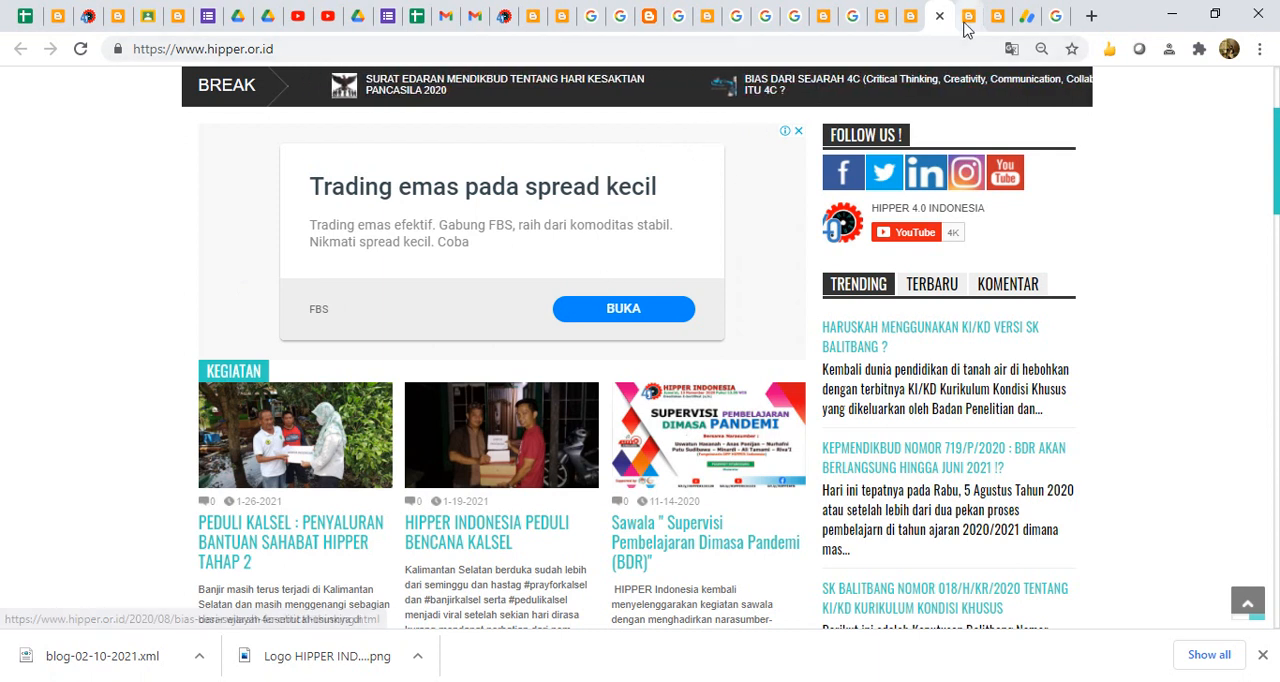
click(908, 17)
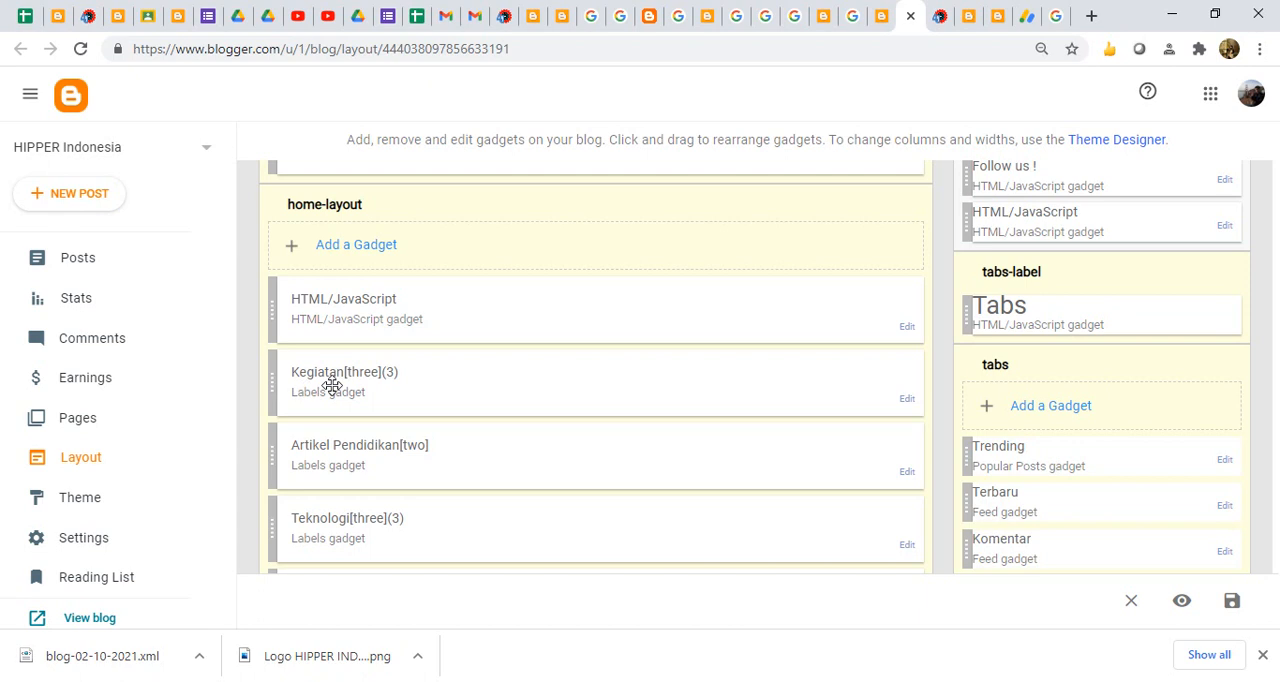
click(940, 18)
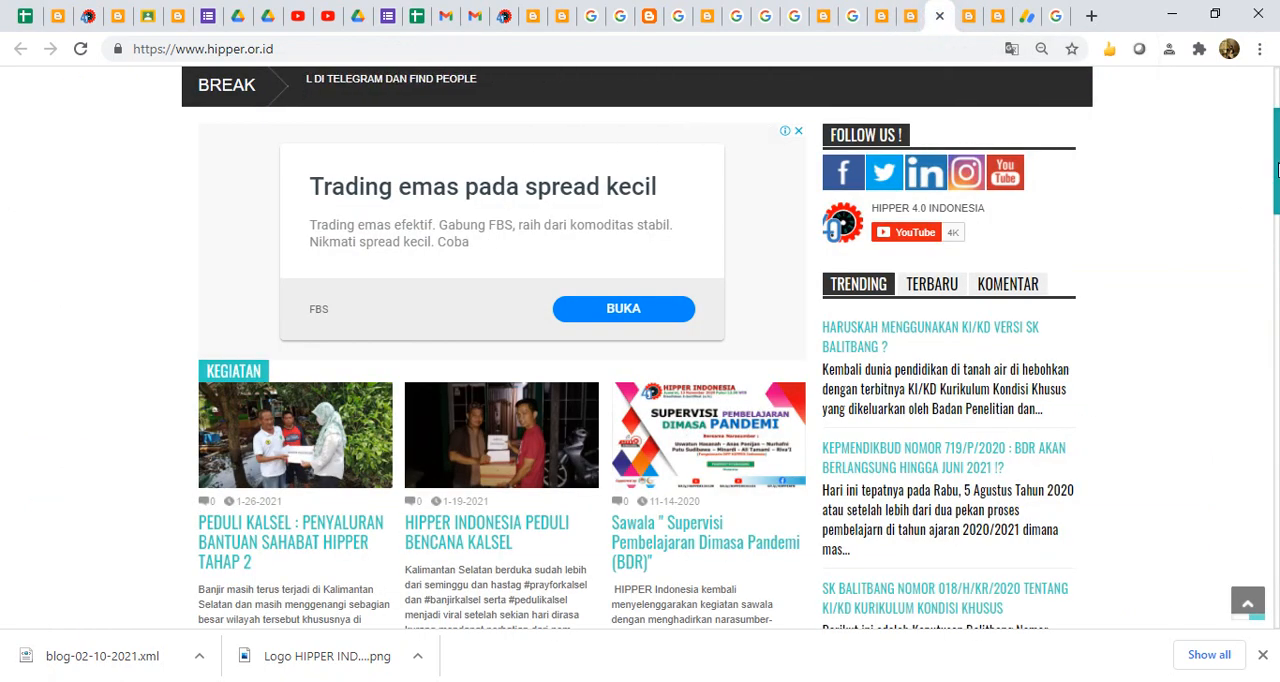
scroll(598, 330, up, 2)
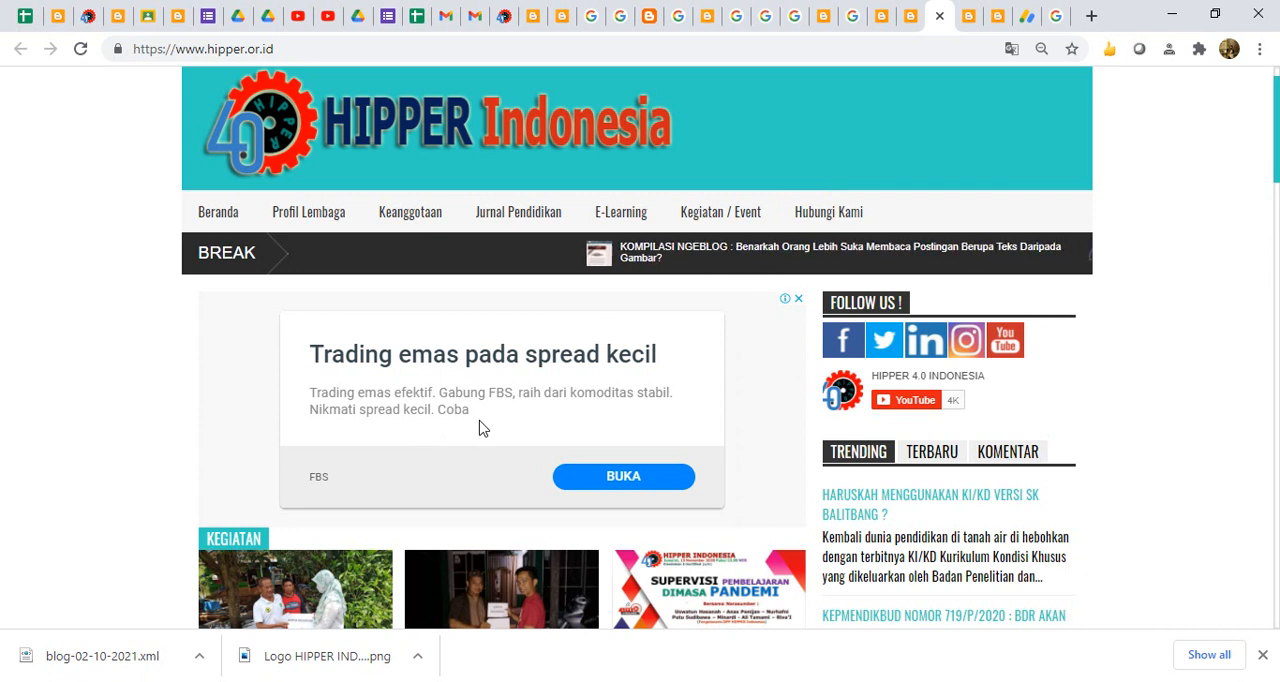
click(905, 22)
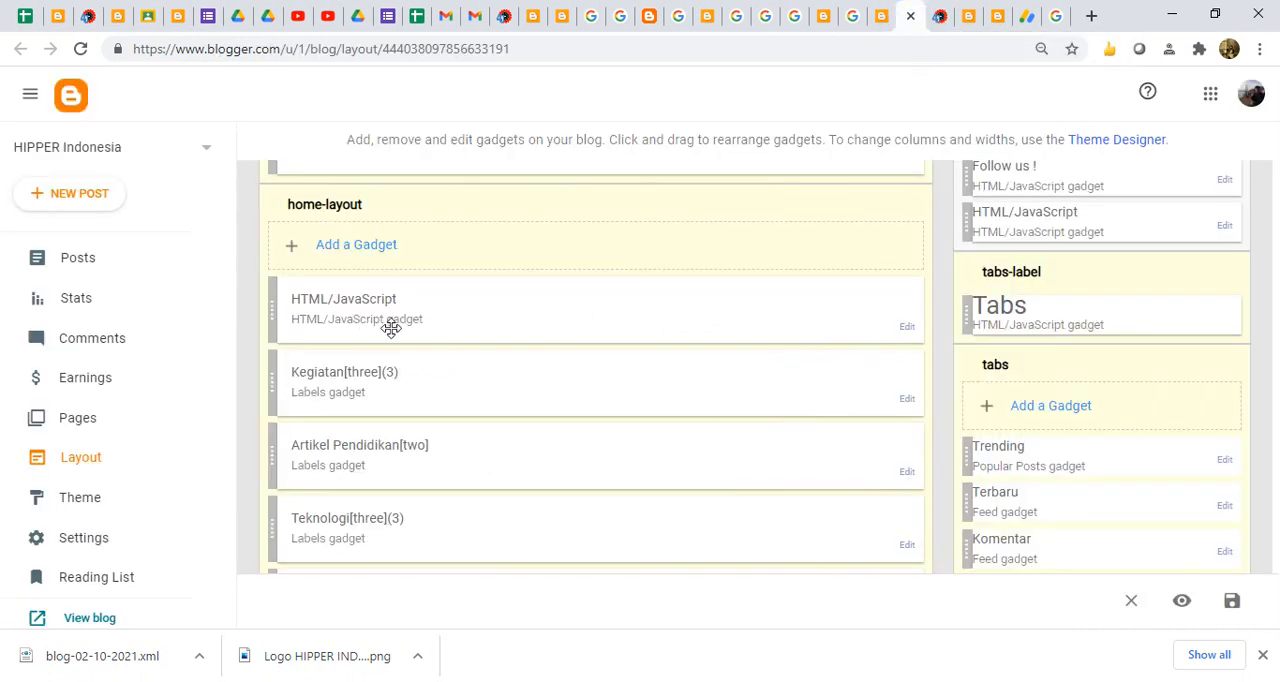
- Open the HTML/JavaScript gadget in home-layout, highlight the publisher ID in its ad code, and close it without saving
click(908, 328)
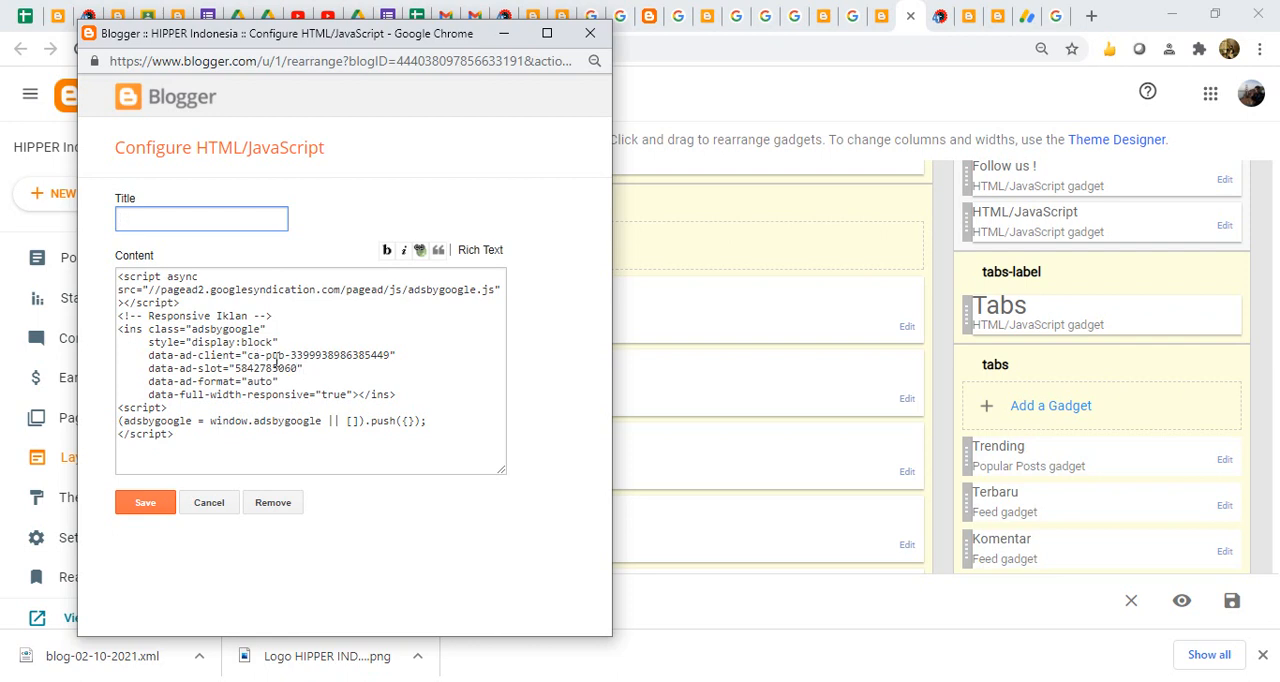
drag(267, 356, 397, 354)
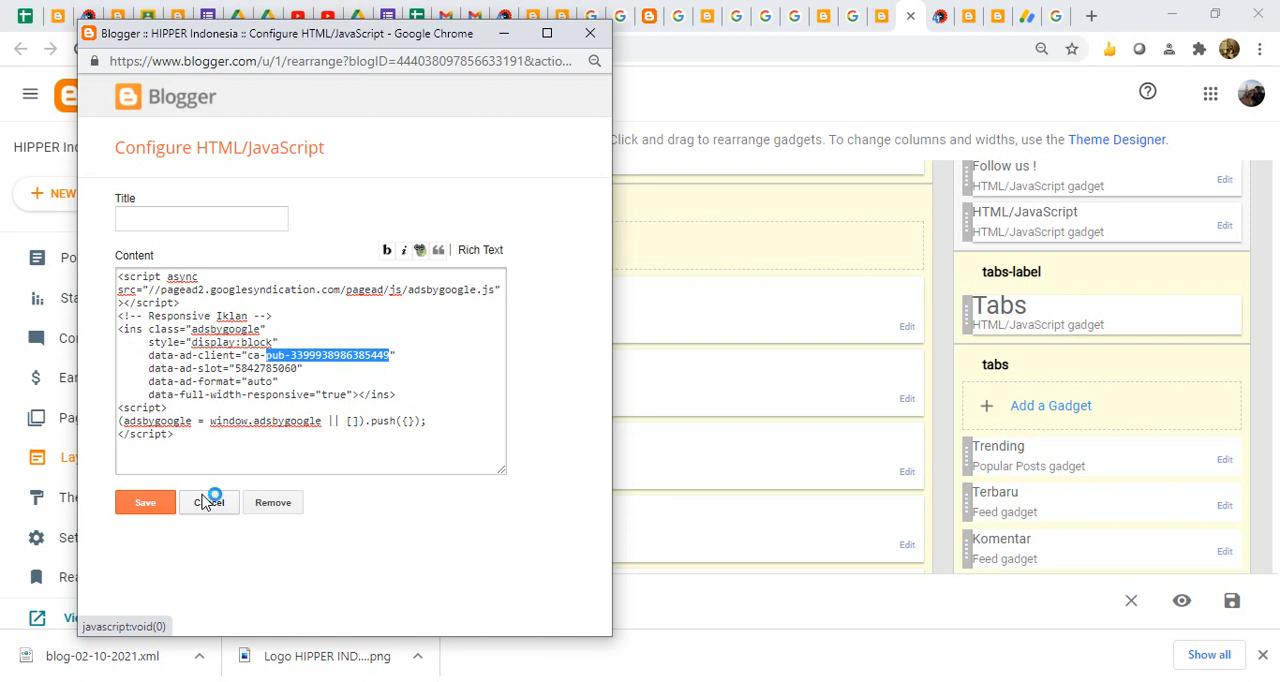
click(205, 504)
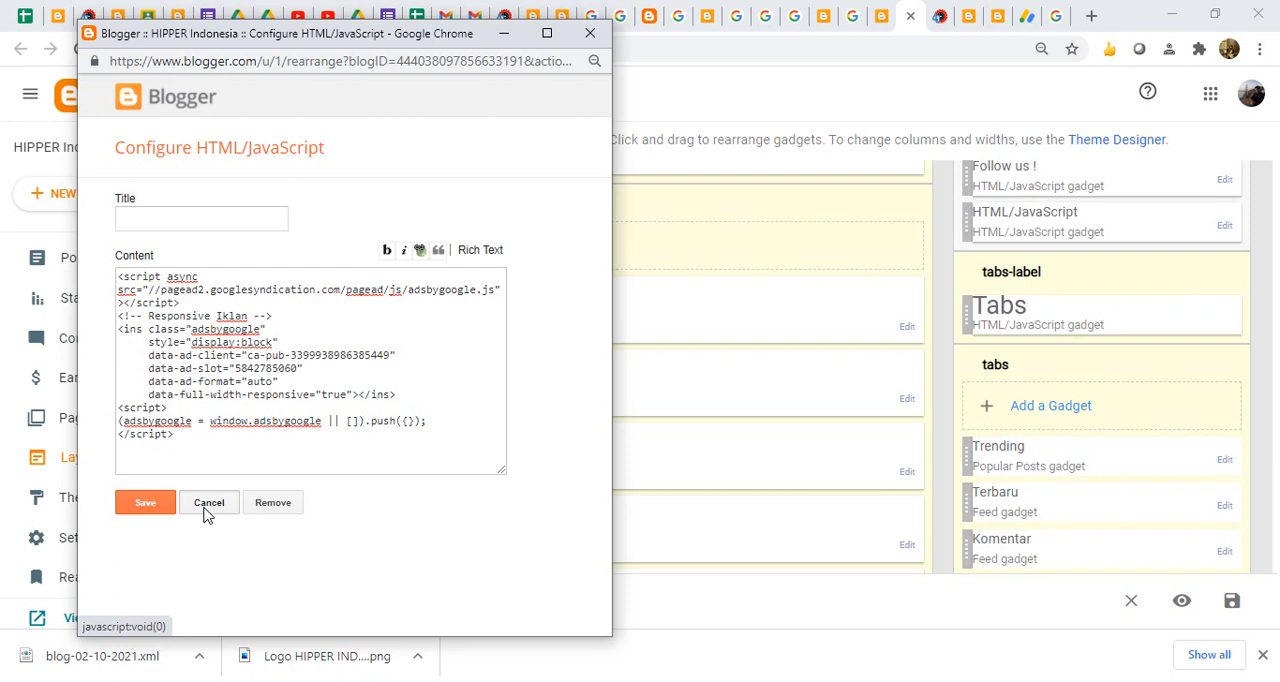
click(208, 503)
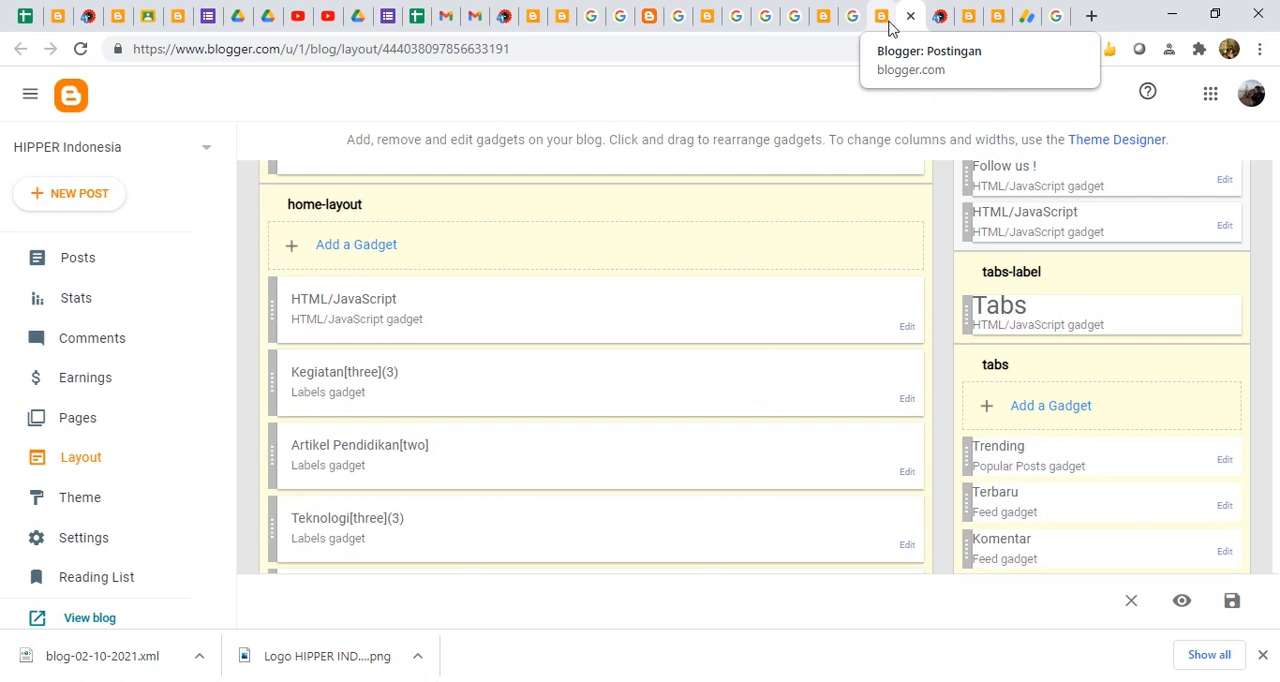
- In AdSense, switch to the Google account that owns the publisher profile and show the list of sites in the ads overview
click(1027, 18)
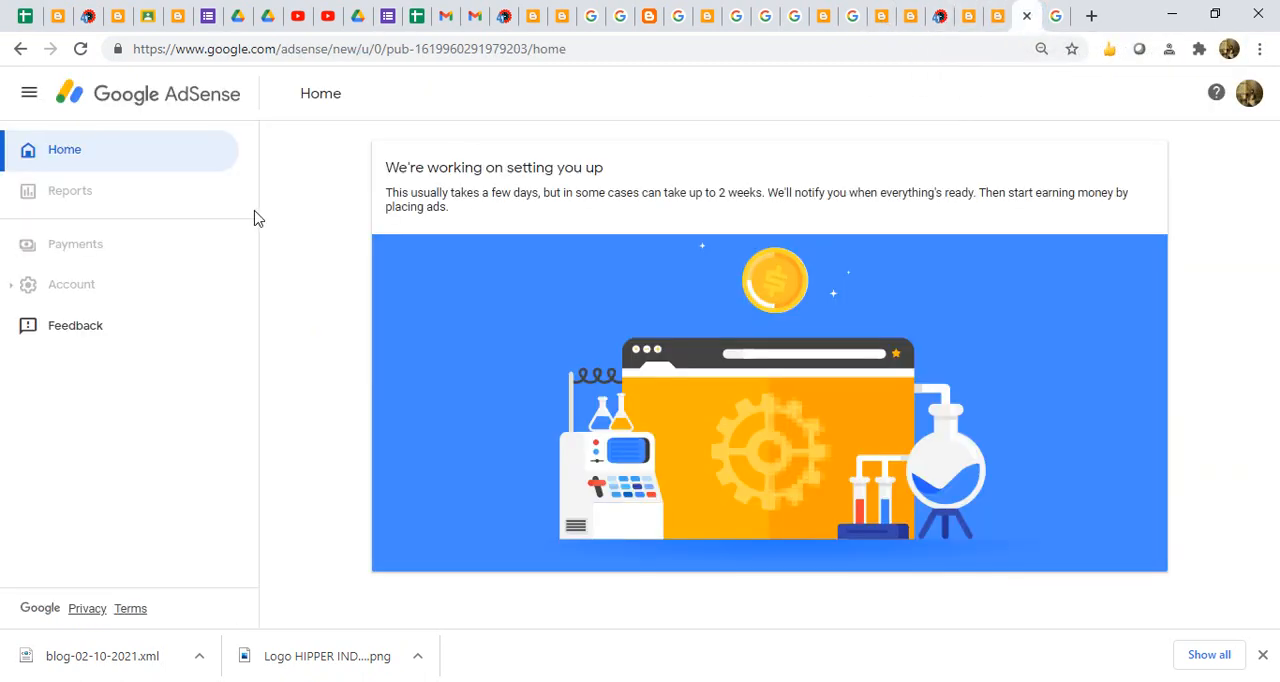
click(1251, 96)
click(1117, 244)
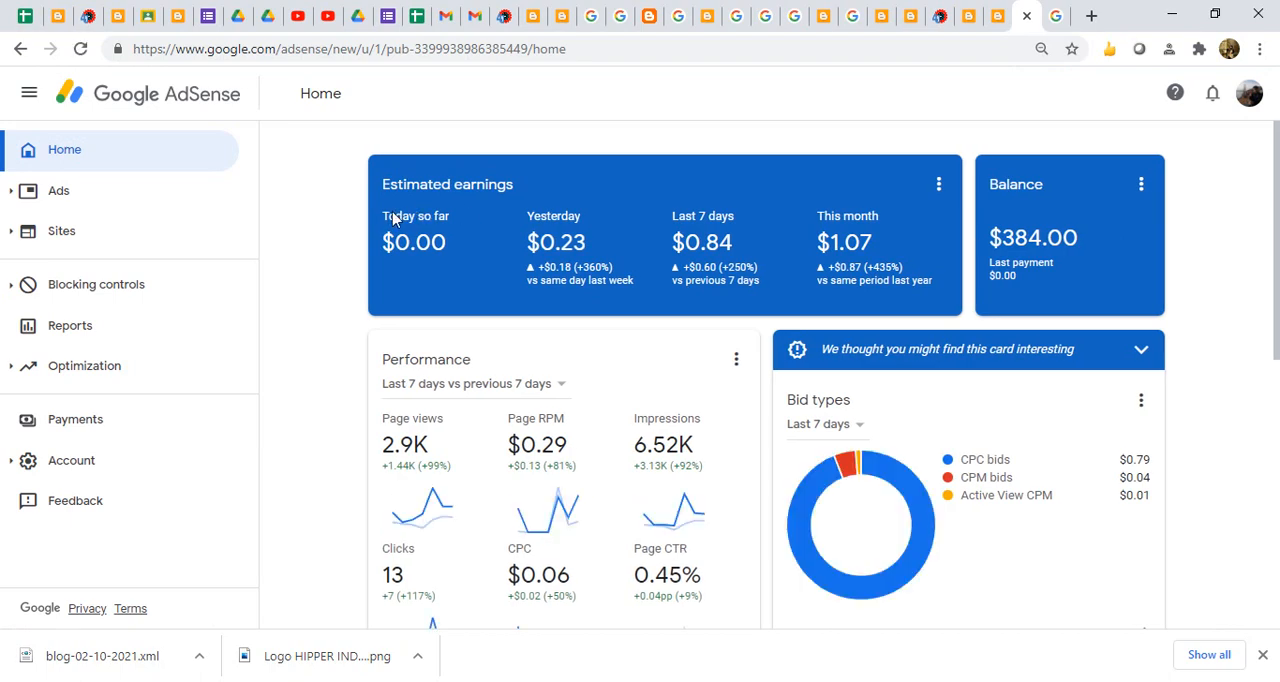
click(80, 187)
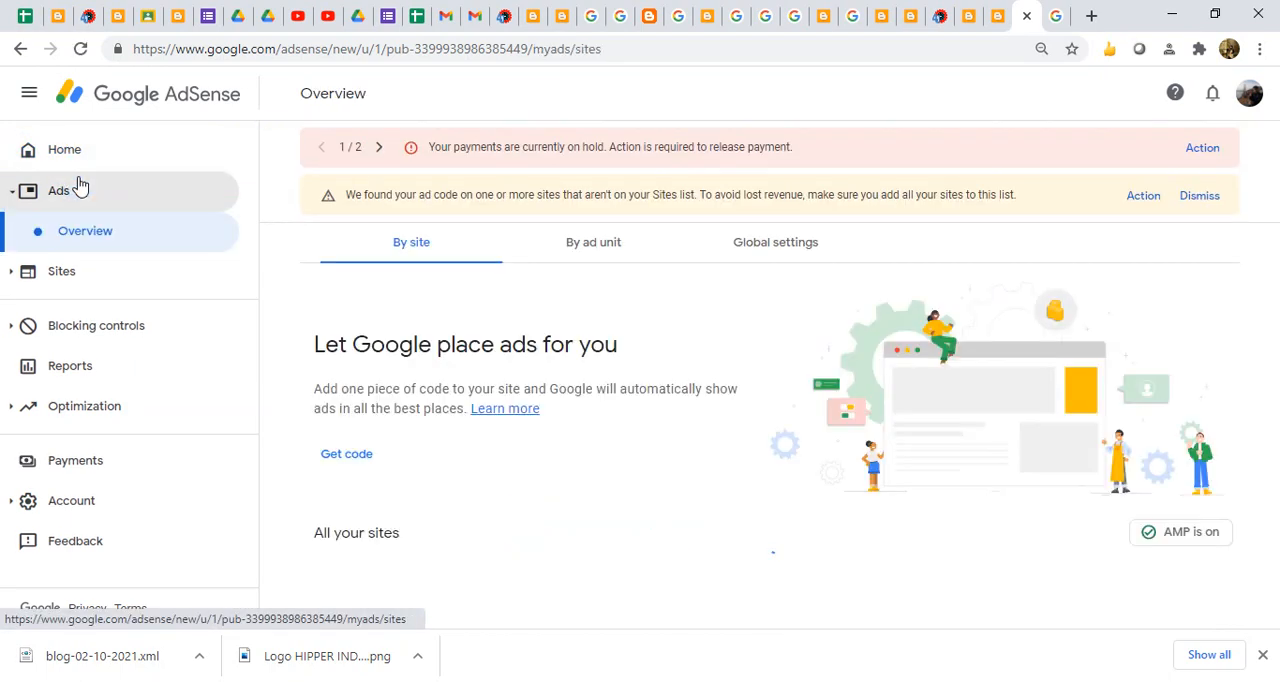
drag(1277, 290, 1278, 432)
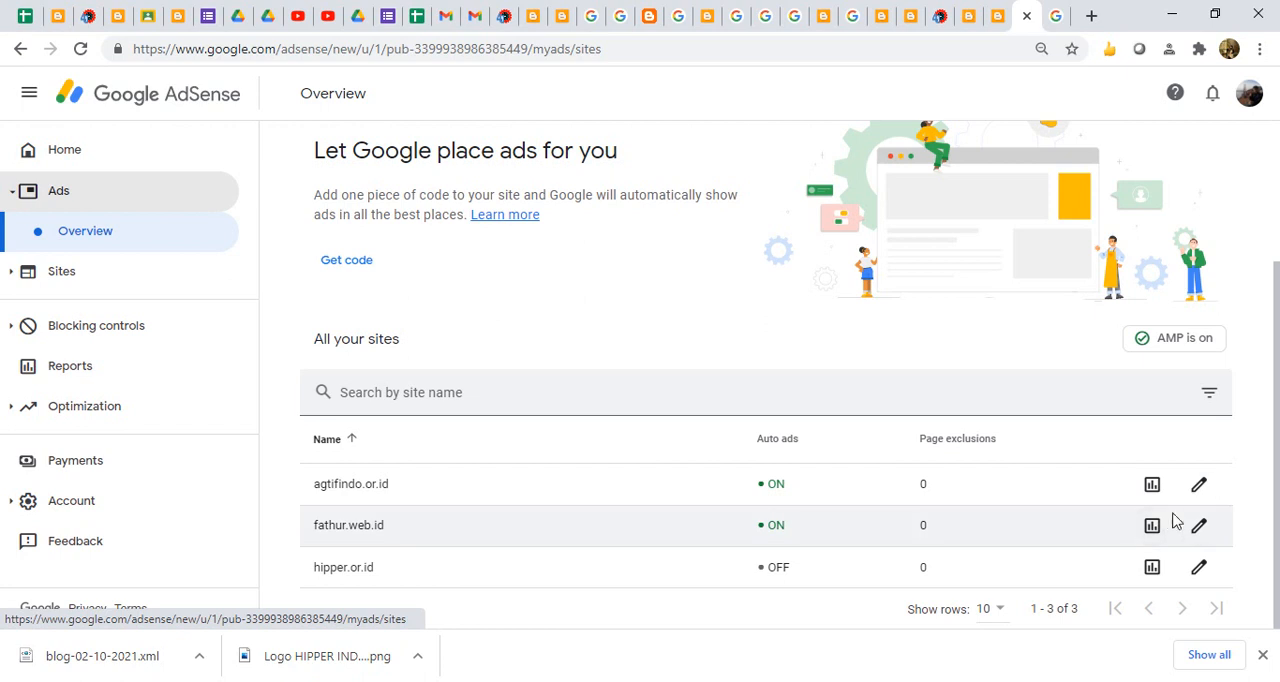
- Open the ad settings preview of the second listed site and close it without applying changes
click(1201, 525)
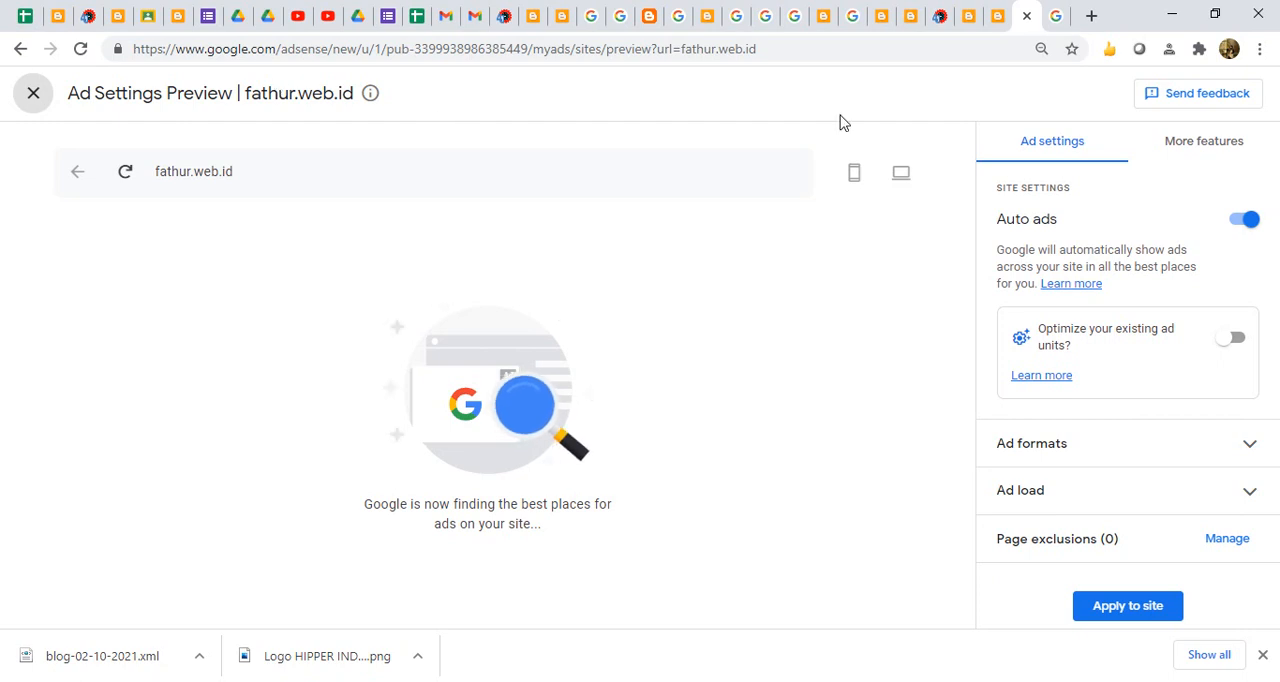
click(38, 97)
scroll(447, 266, down, 2)
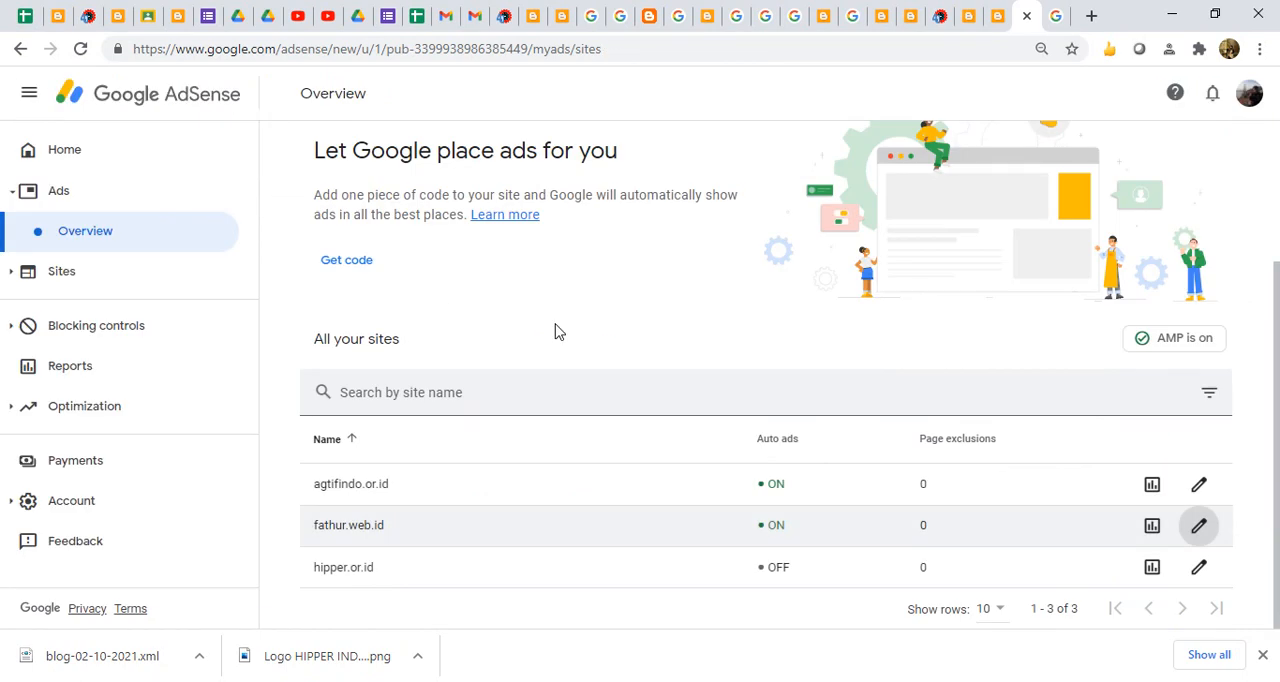
- Show the existing ad units in AdSense and copy the HTML code snippet of the Responsive Iklan display unit
click(80, 203)
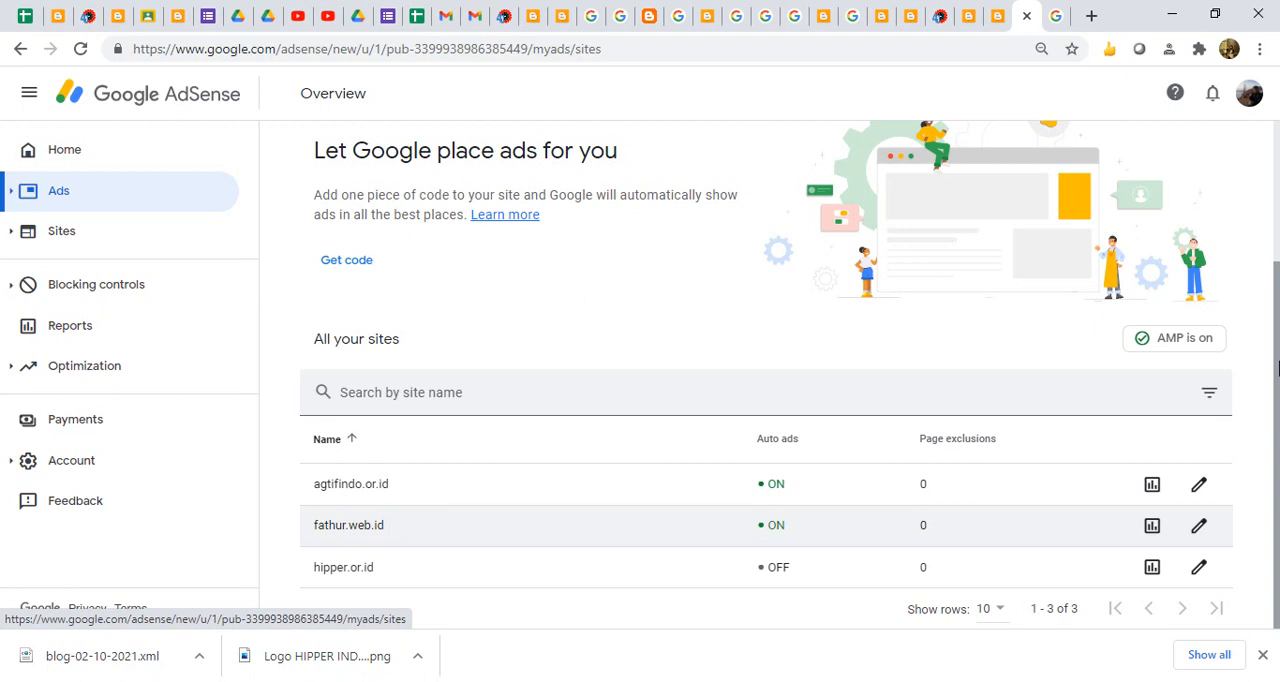
scroll(1275, 290, up, 2)
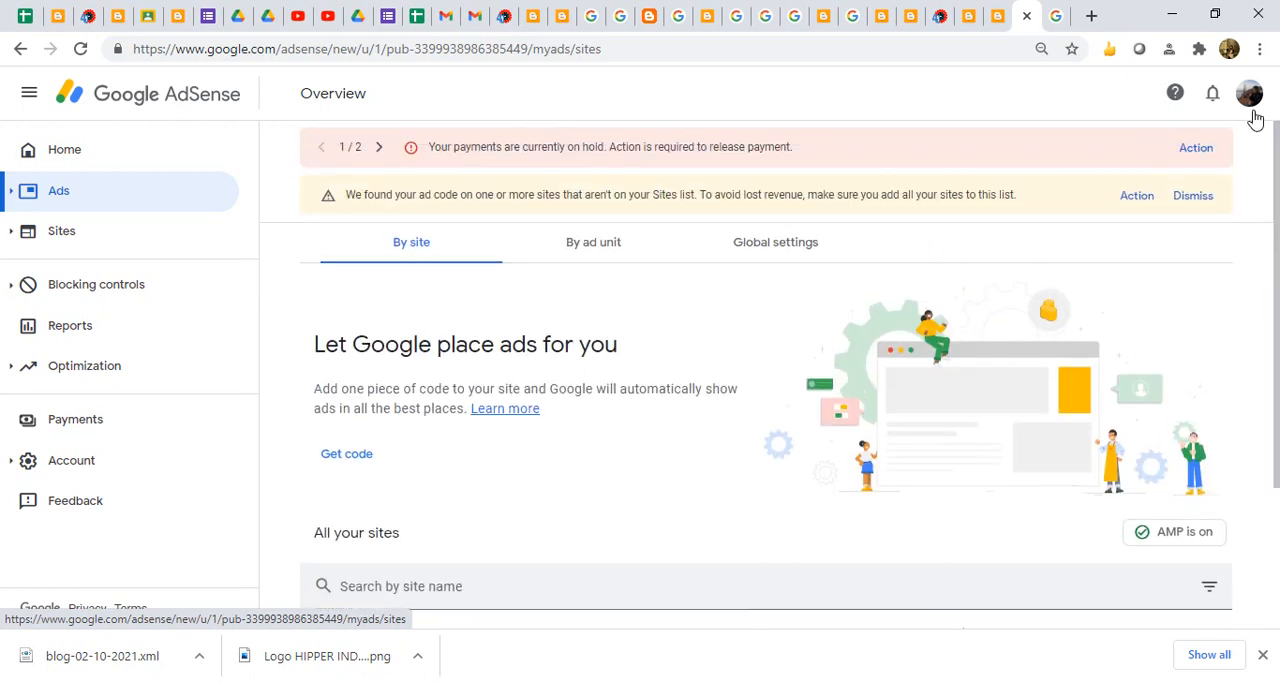
click(598, 240)
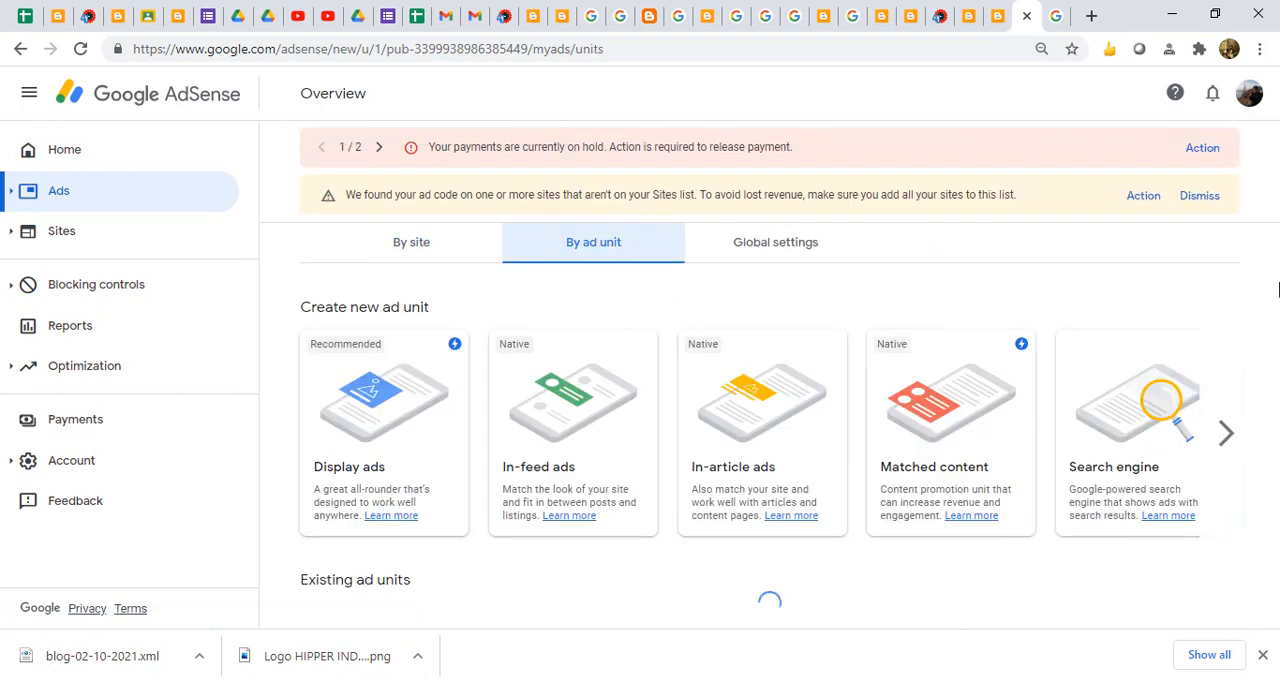
drag(1270, 280, 1277, 447)
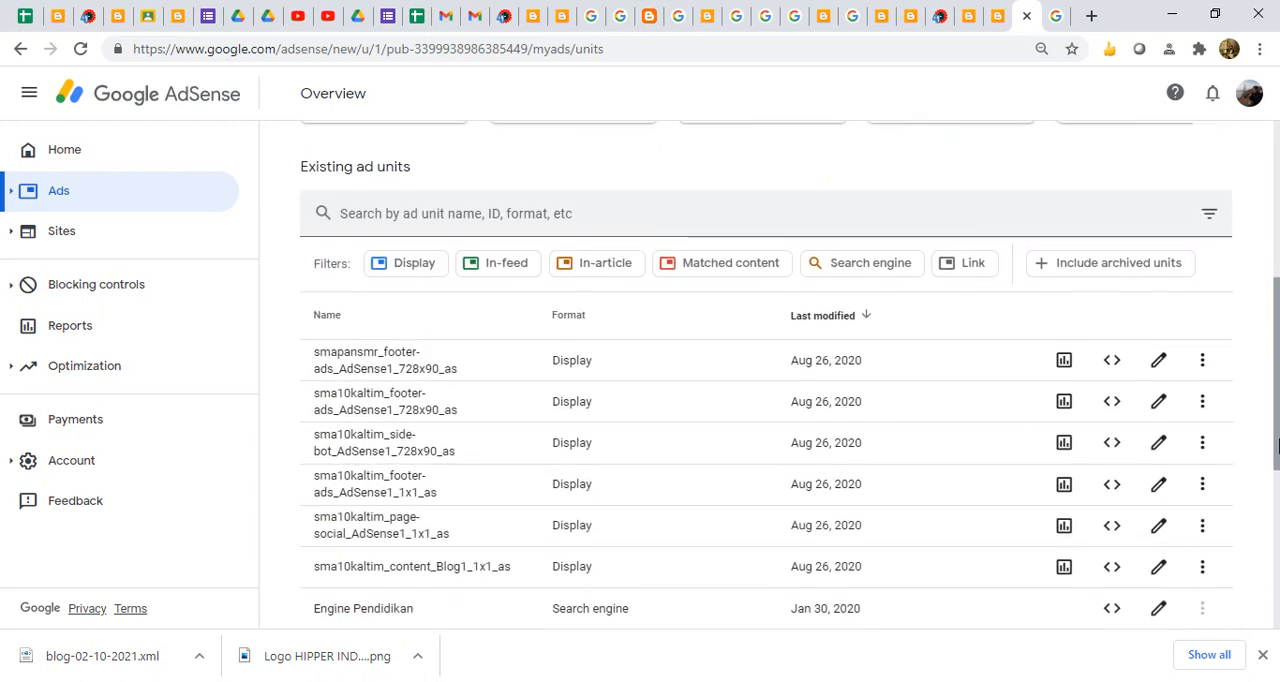
drag(1277, 447, 1277, 641)
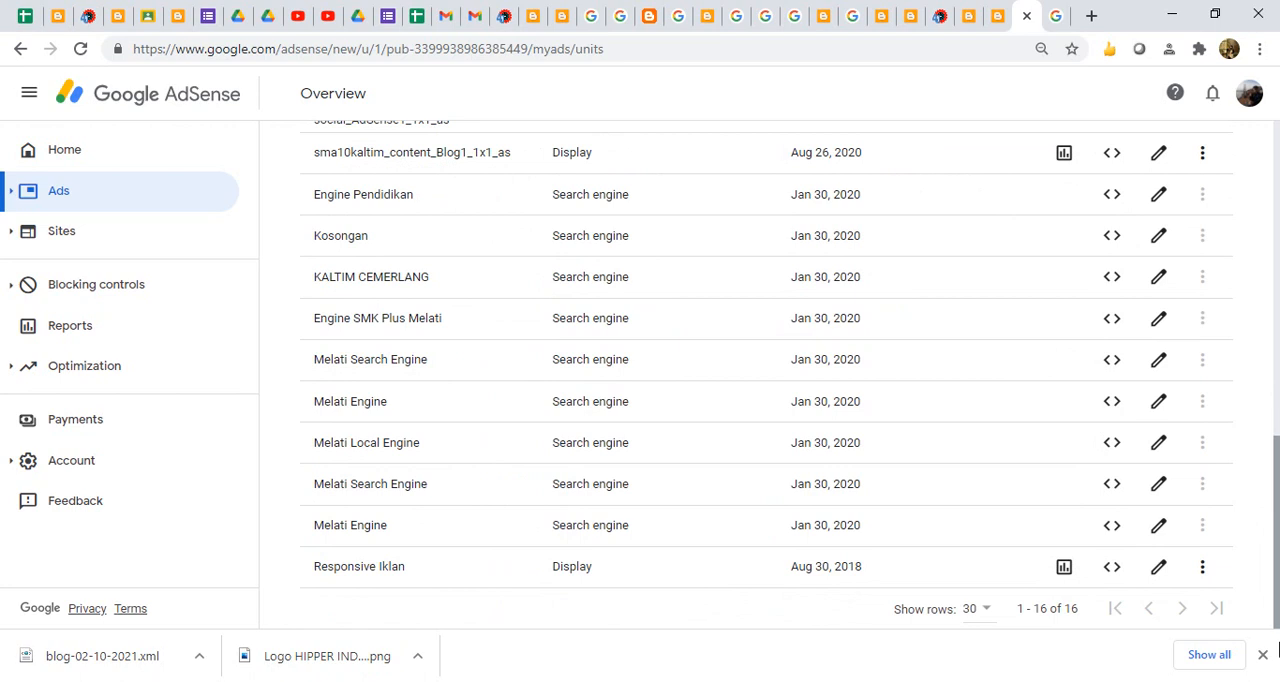
click(1112, 568)
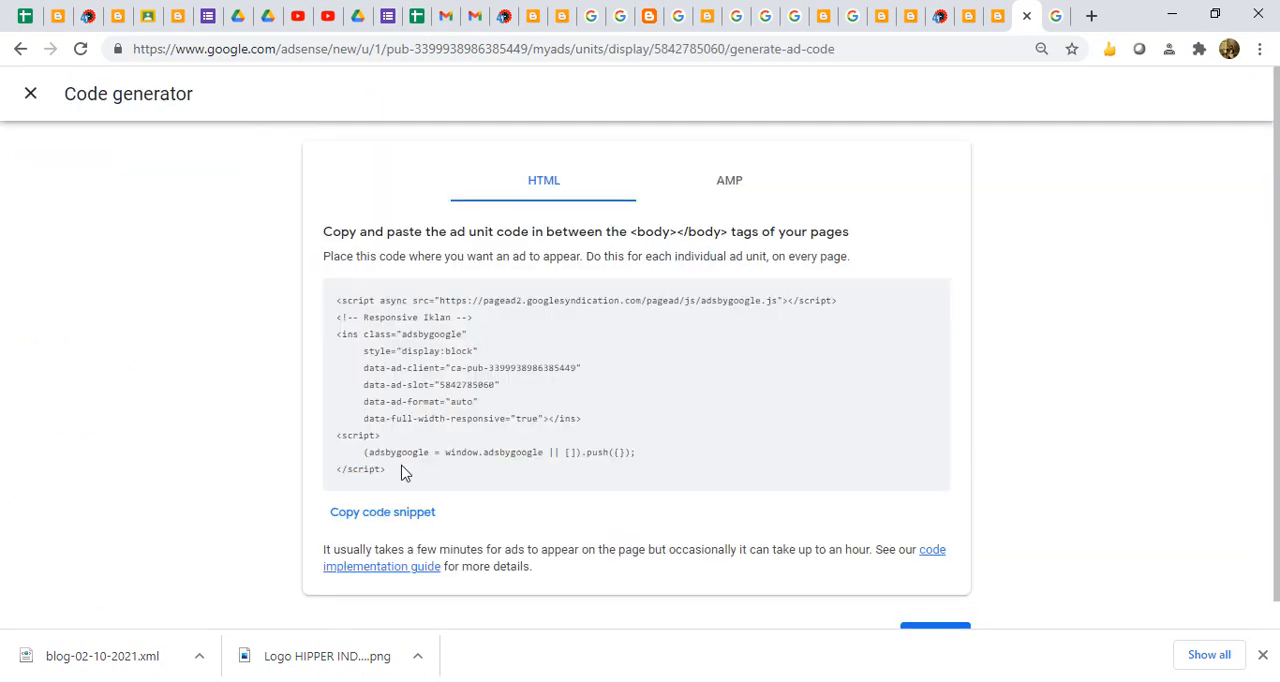
drag(410, 485, 320, 312)
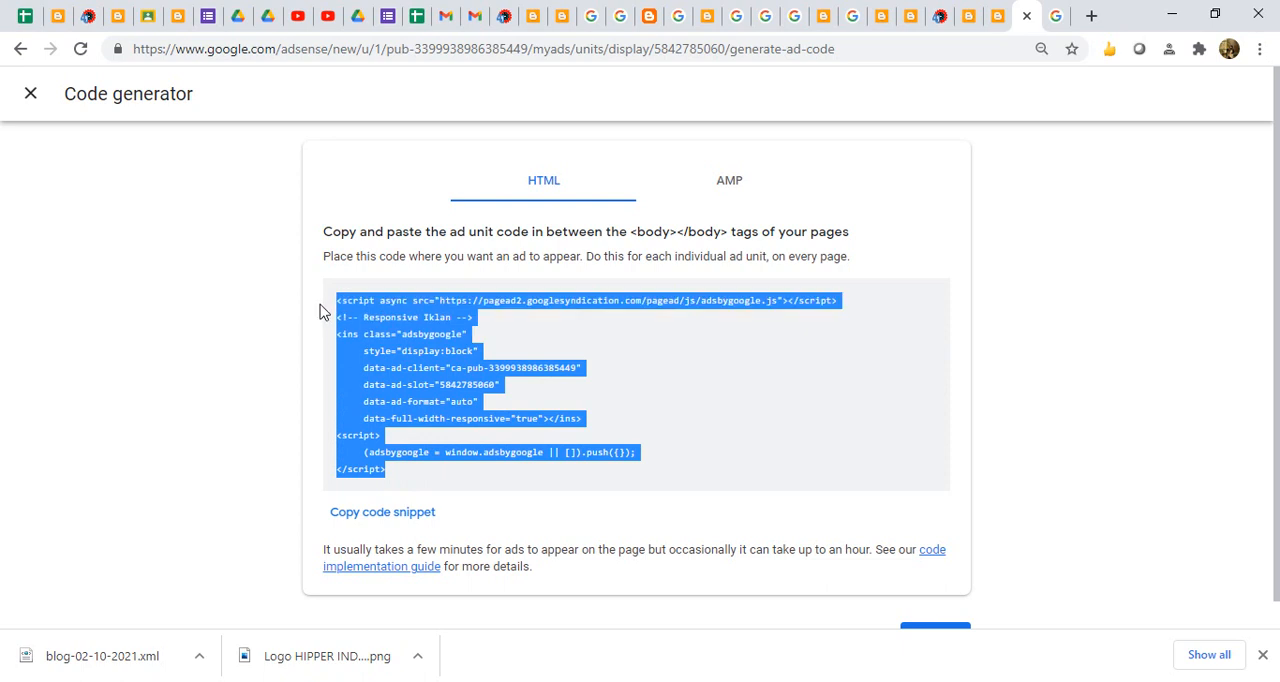
click(400, 518)
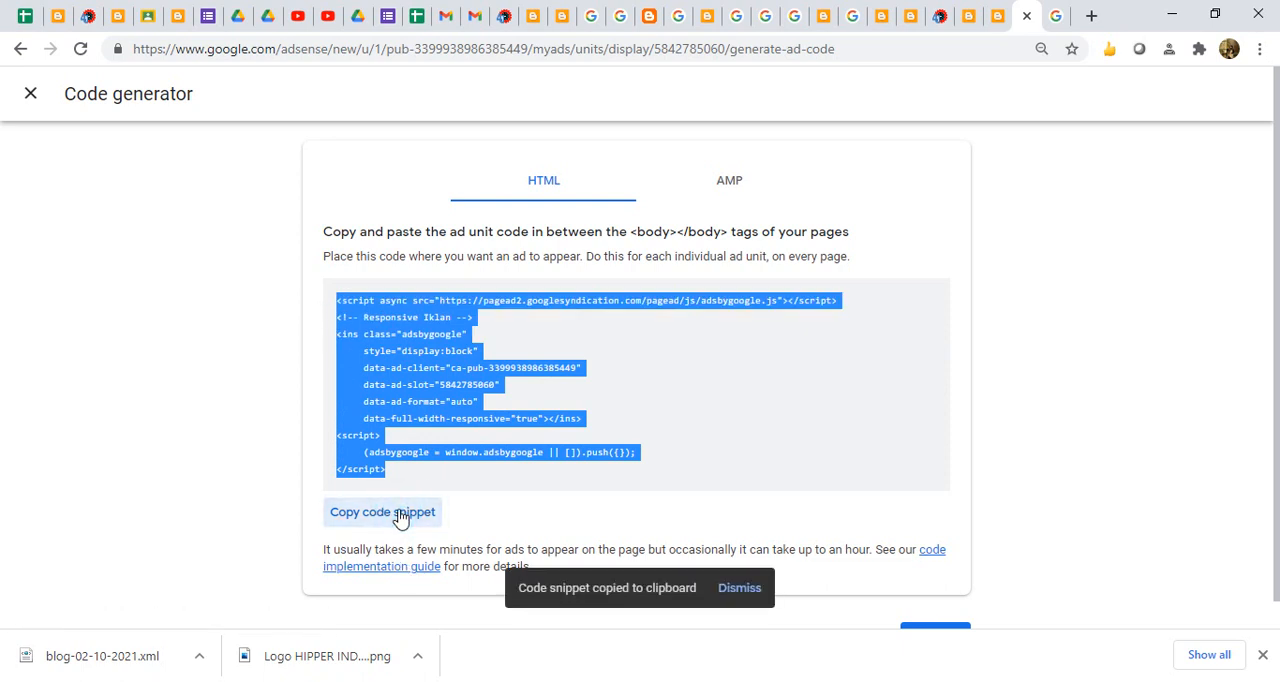
- Switch to the live HIPPER Indonesia blog and view the ad displayed just above its footer widgets
click(911, 16)
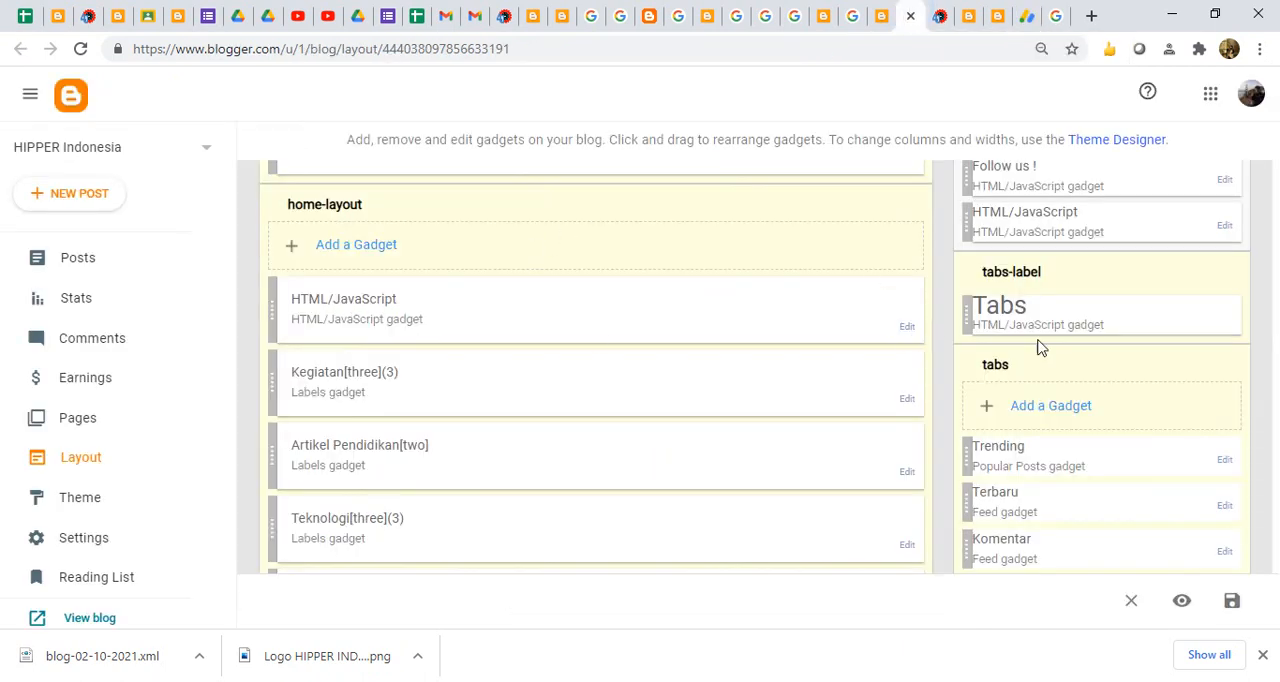
click(940, 16)
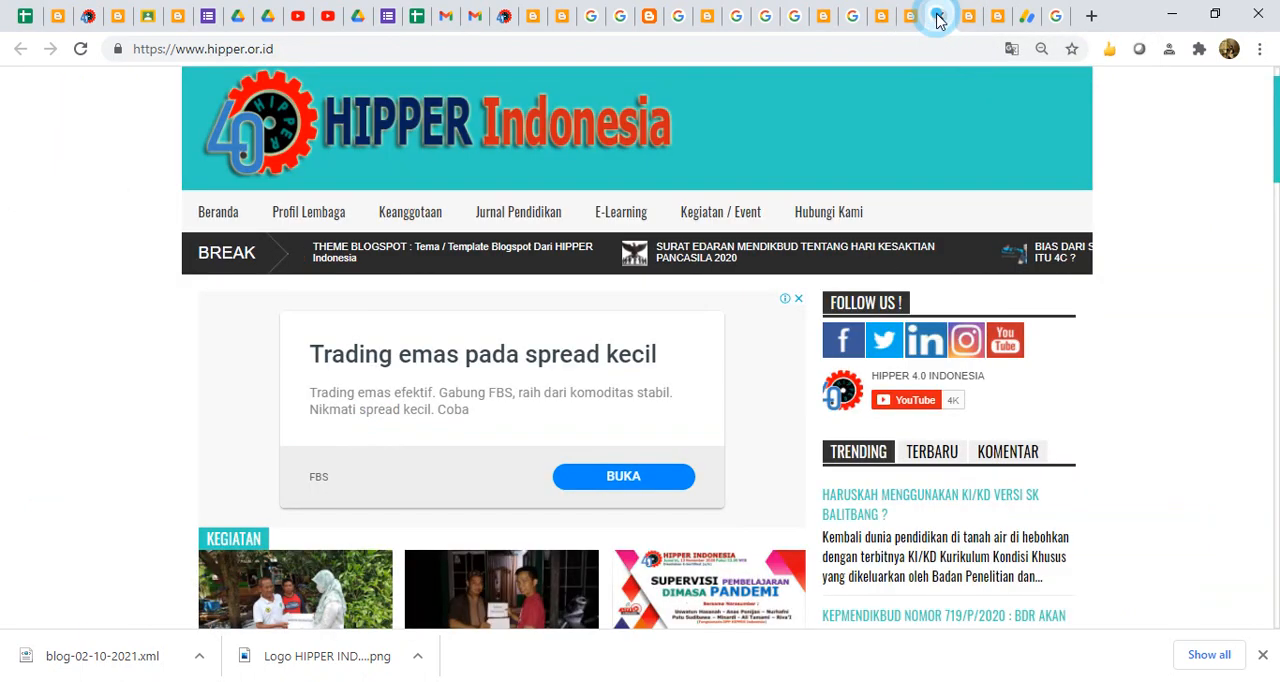
drag(1277, 143, 1277, 545)
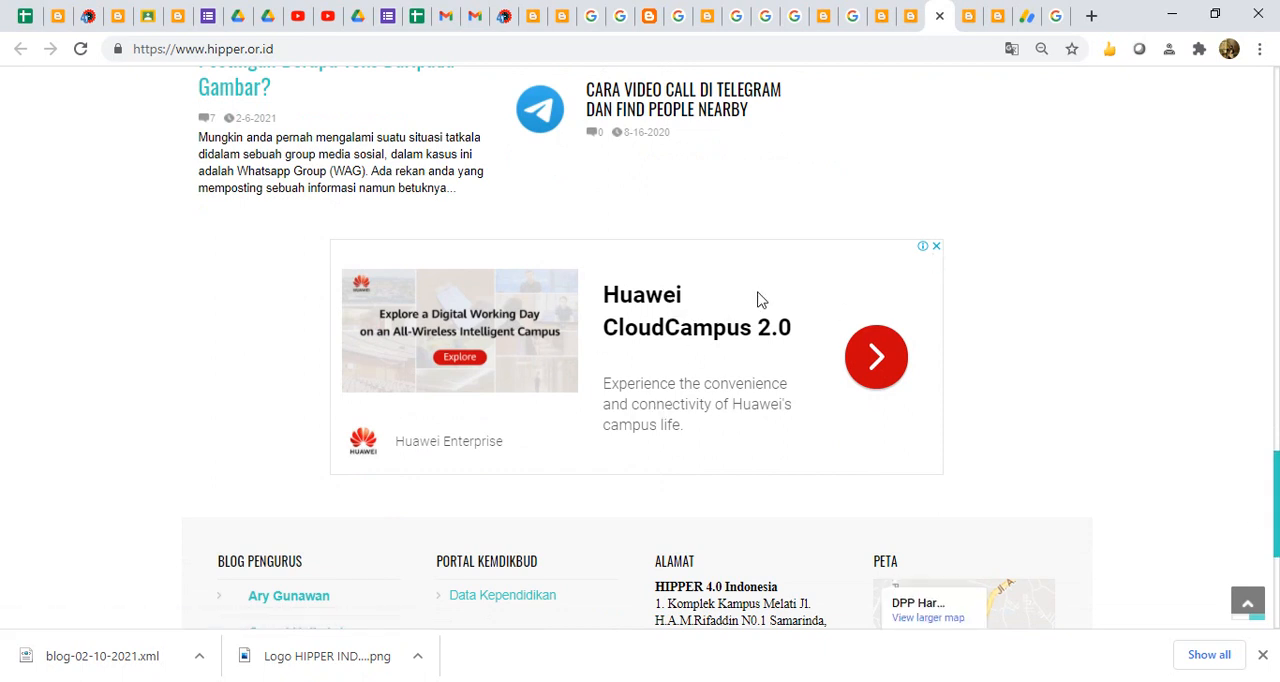
- In the blog layout, open the HTML/JavaScript gadget in footer-ads, highlight its entire ad code, and close it without saving
click(903, 29)
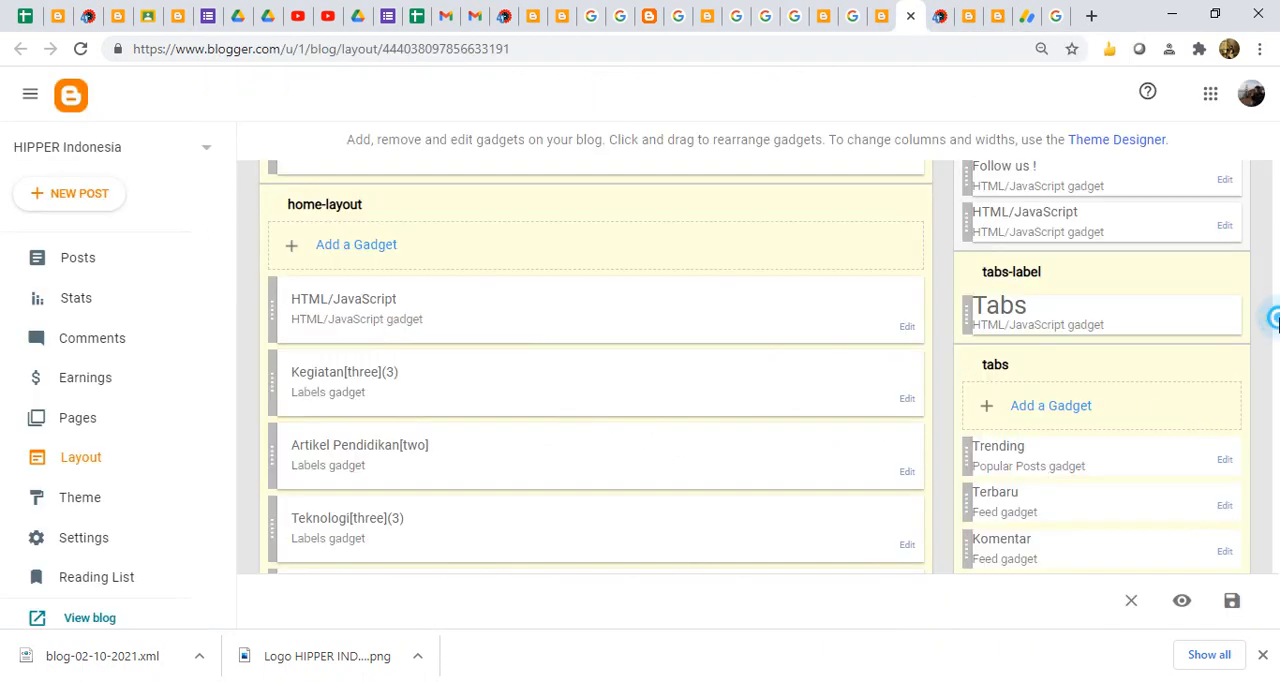
click(940, 440)
scroll(940, 440, down, 7)
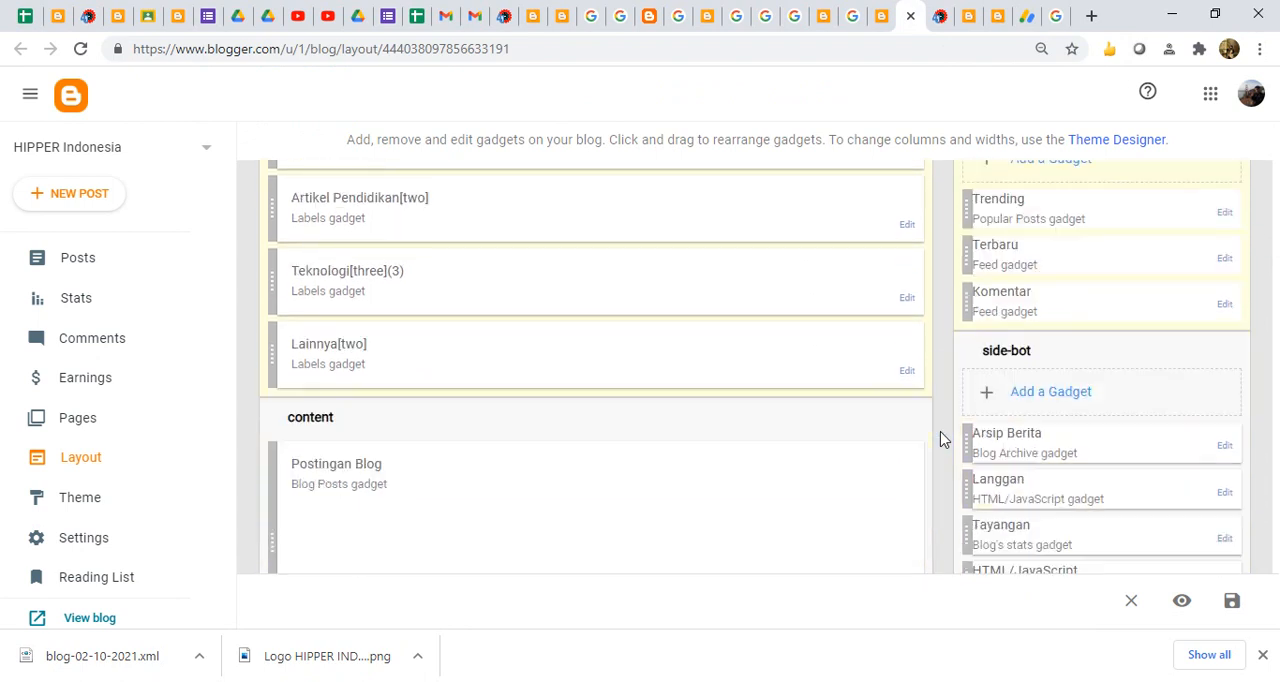
scroll(943, 437, up, 1)
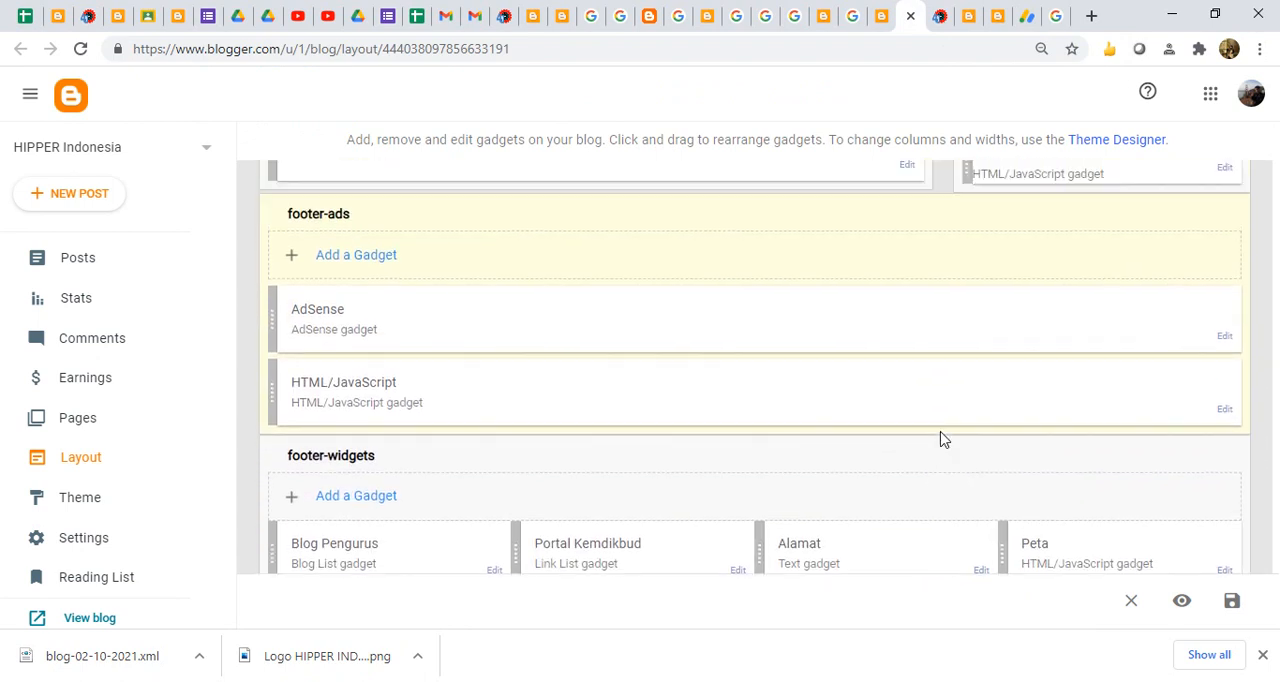
click(1225, 409)
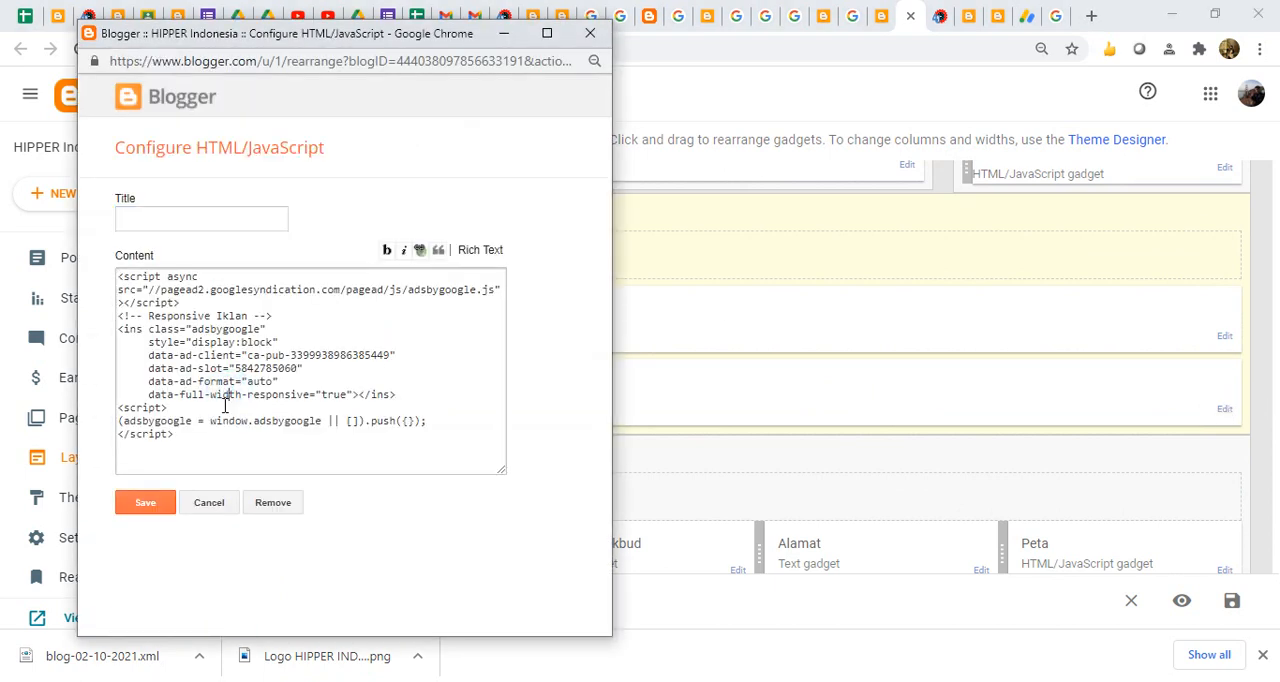
drag(194, 434, 71, 262)
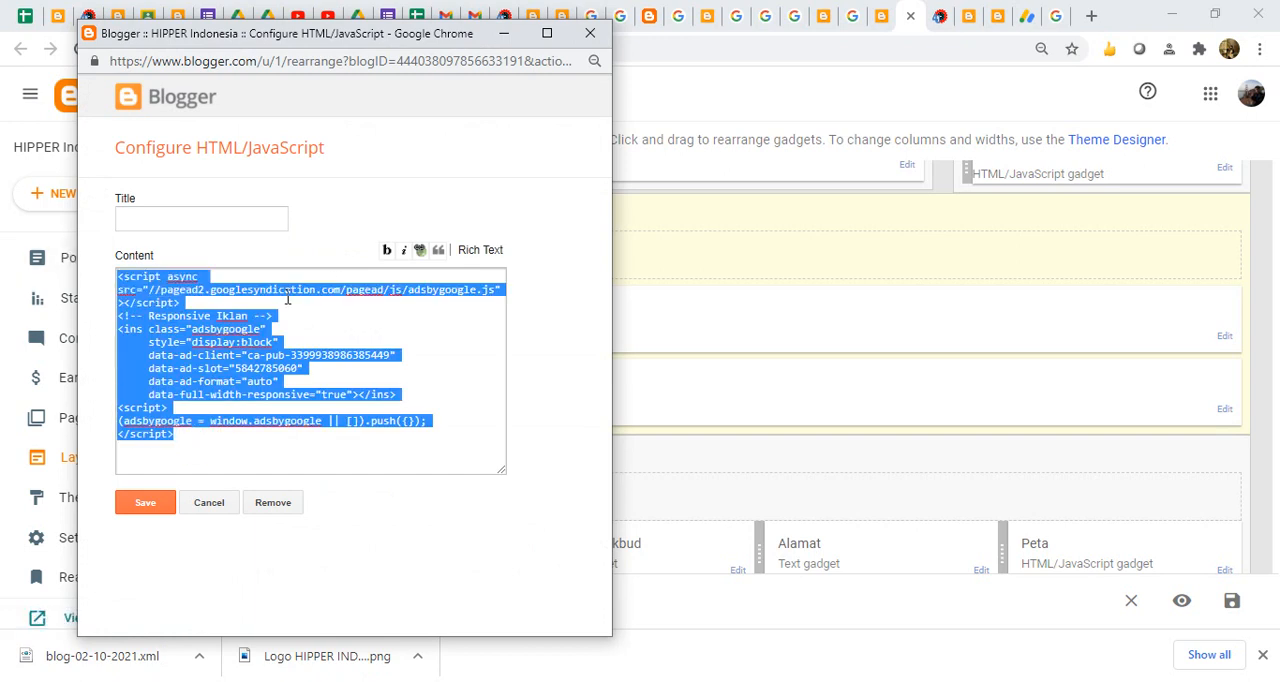
click(588, 37)
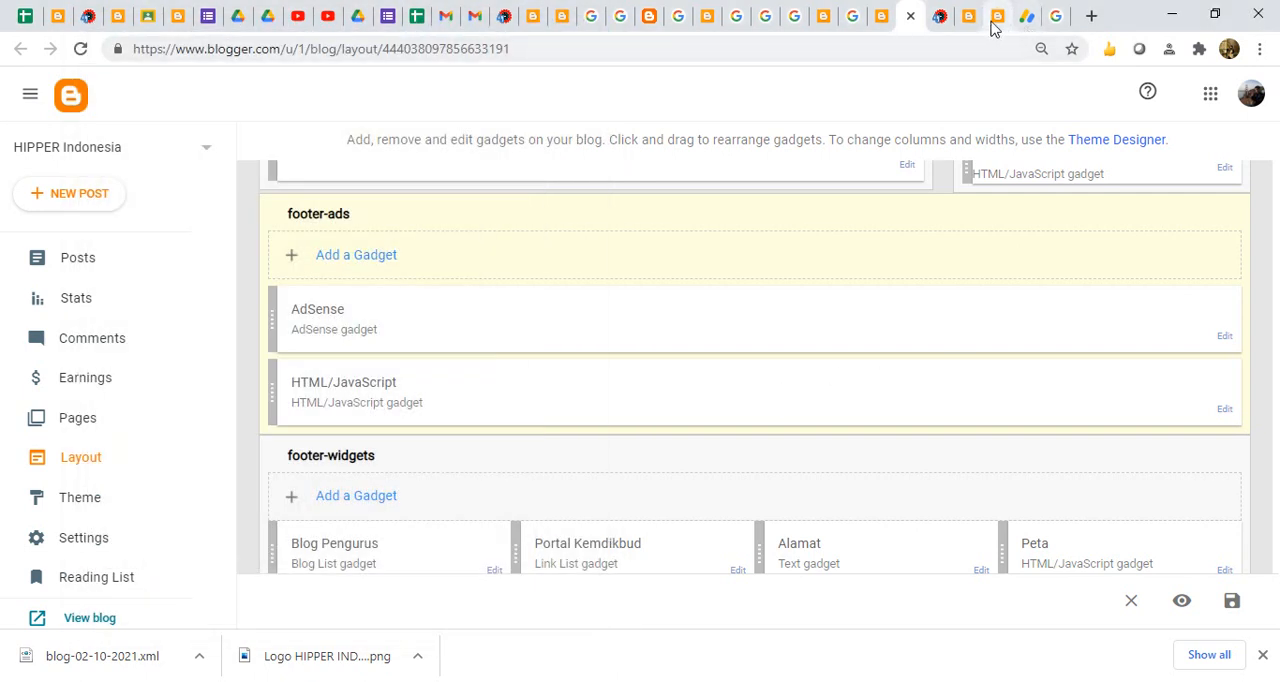
- Return to AdSense, highlight the Responsive Iklan code for comparison with the footer gadget, and close the code generator
click(1024, 16)
click(491, 375)
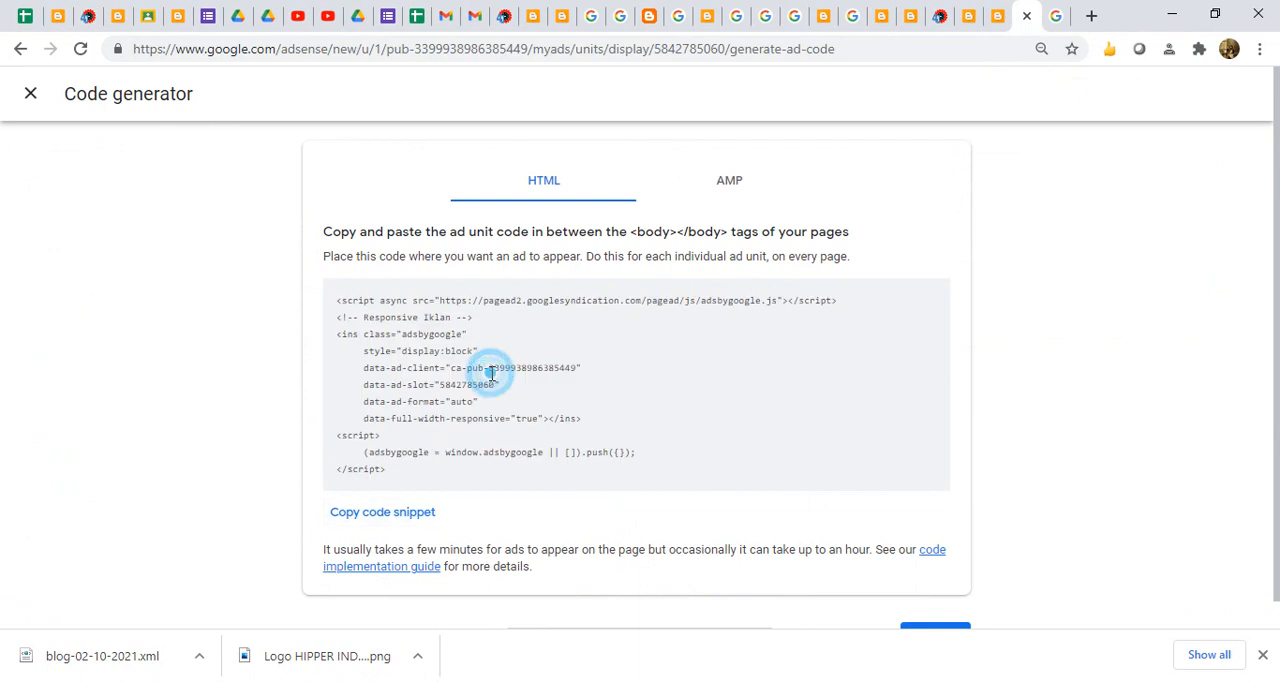
drag(402, 470, 306, 292)
click(30, 93)
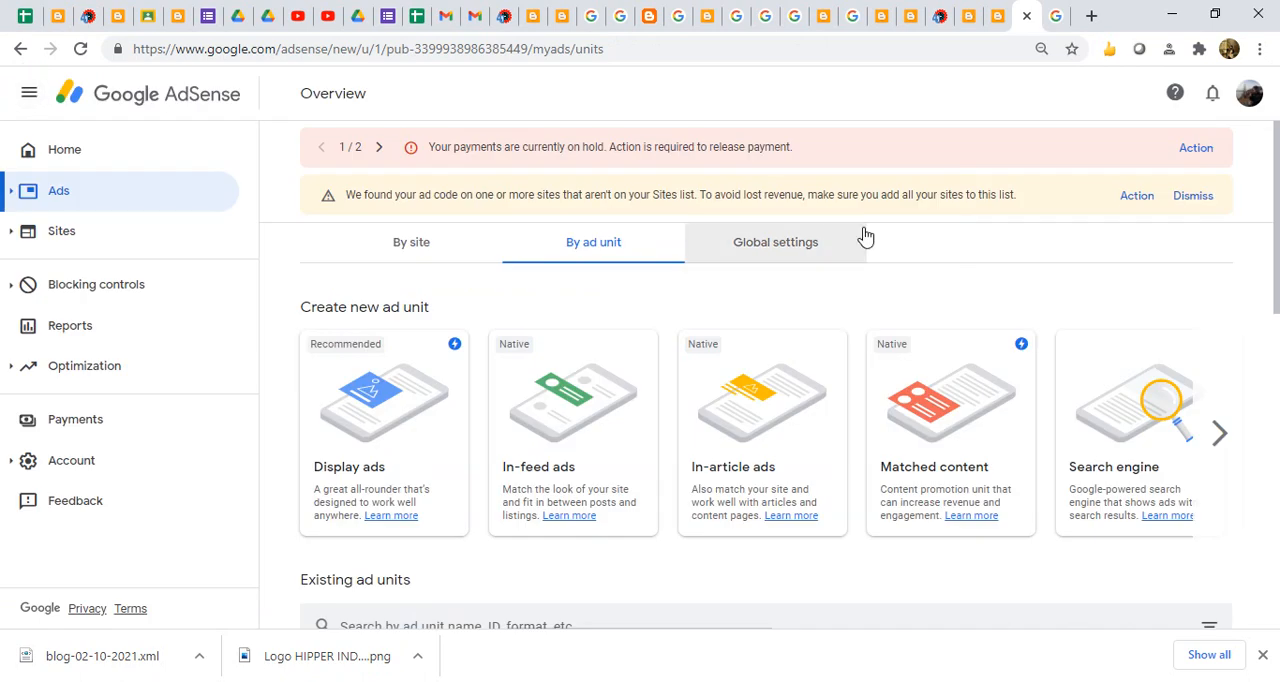
- Open the code of the smapansmr_footer-ads_AdSense1_728x90_as unit, highlight the whole snippet, and close the code generator
drag(1274, 220, 1278, 403)
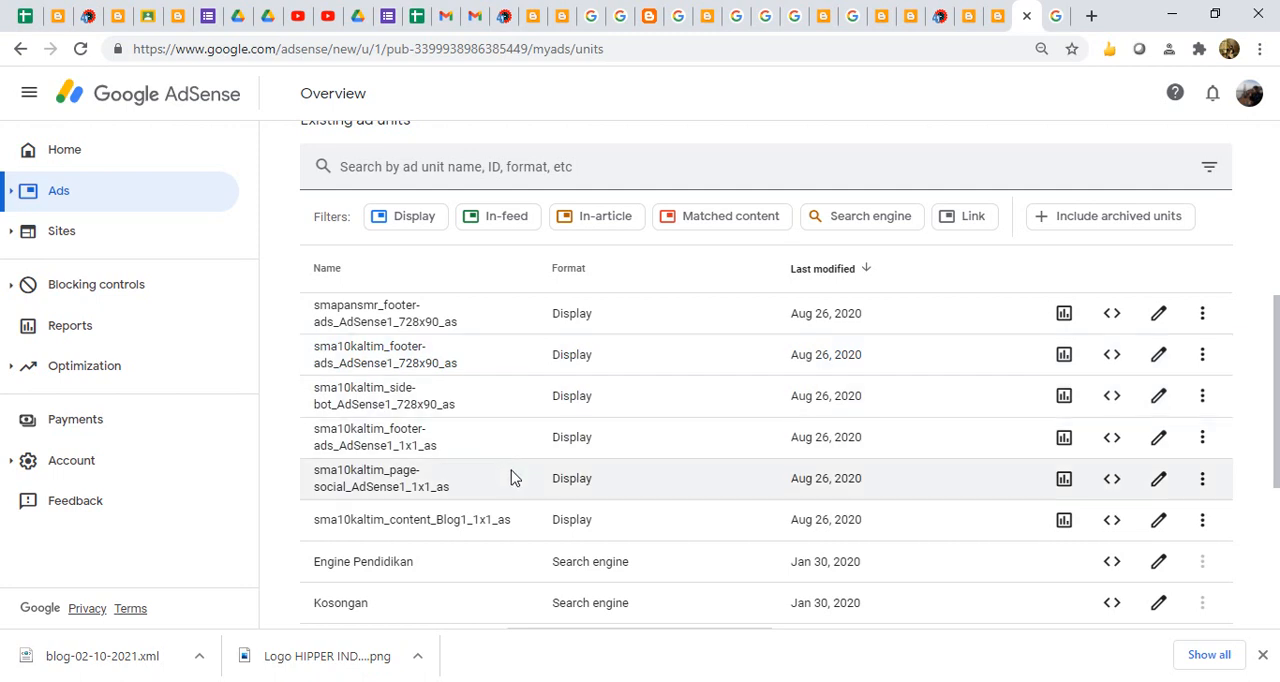
click(1112, 320)
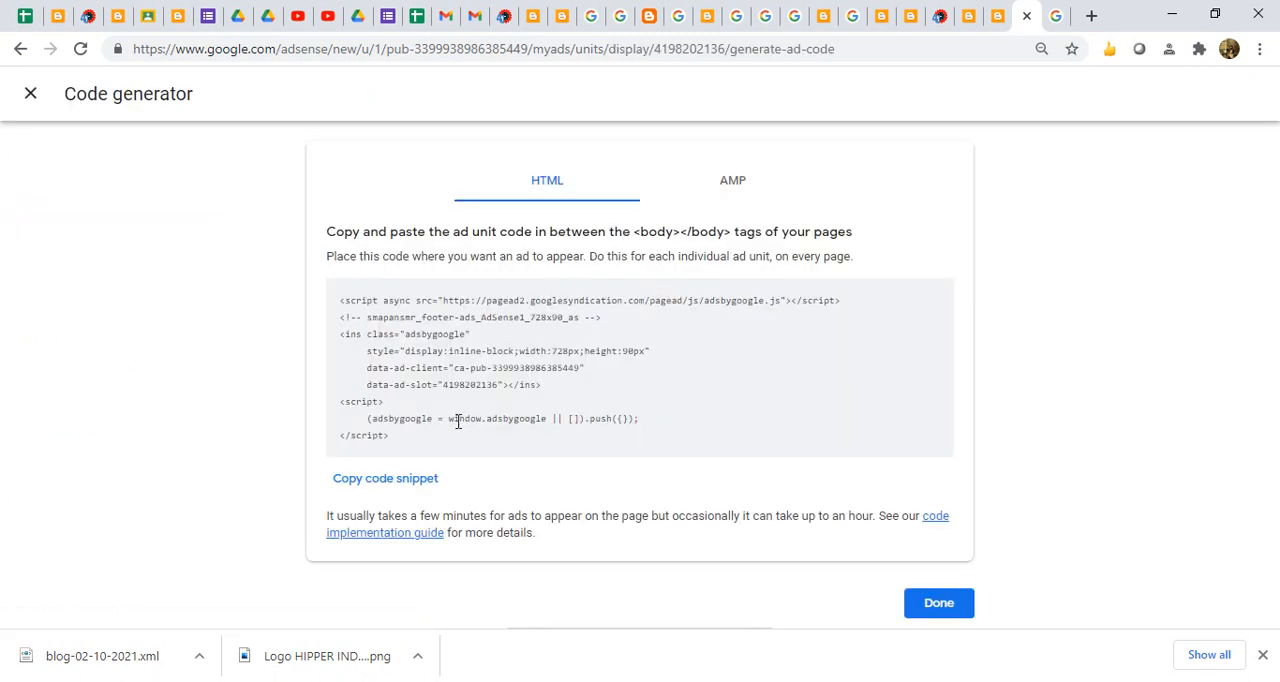
drag(424, 440, 330, 297)
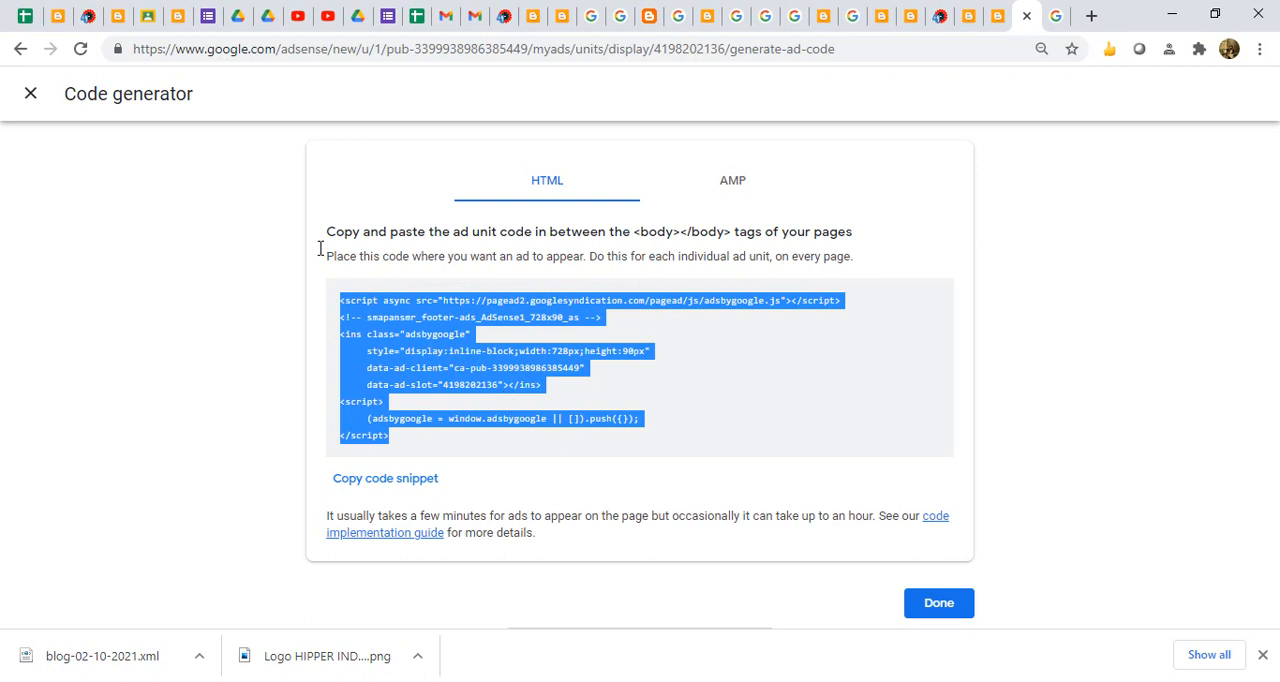
click(33, 95)
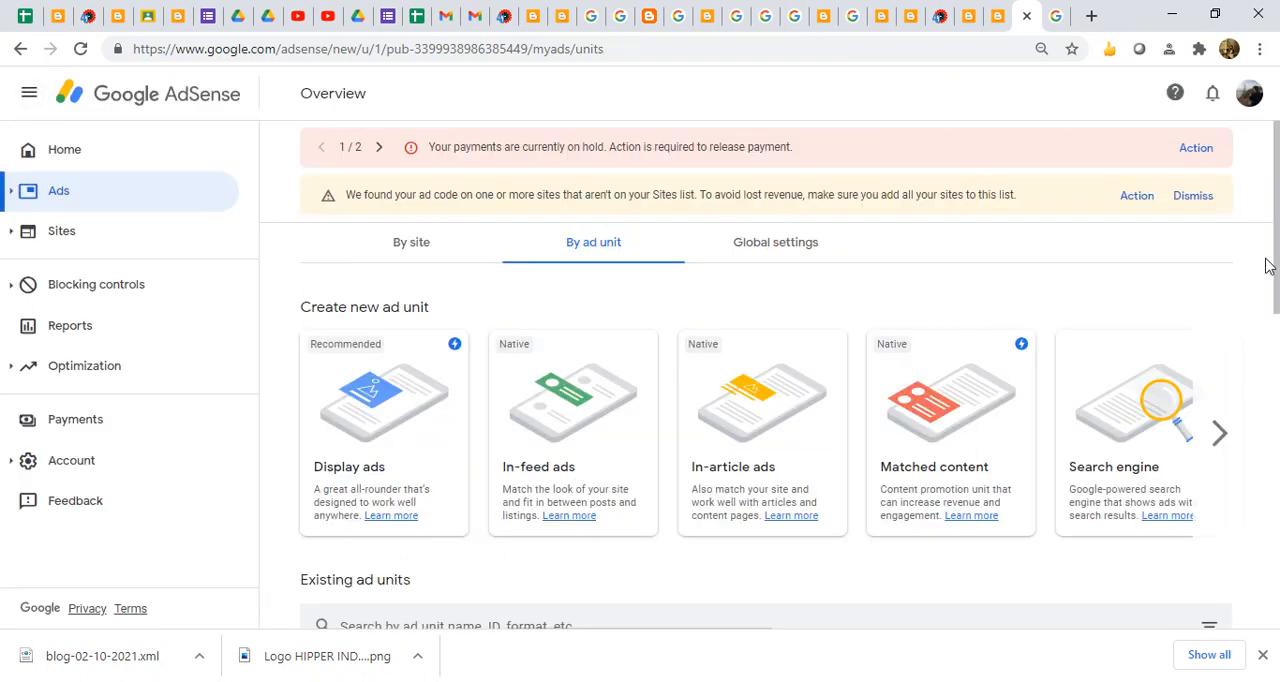
- Create a new display ad unit named UNTUK NGEBLOG with the Responsive ad size
drag(1272, 276, 1229, 277)
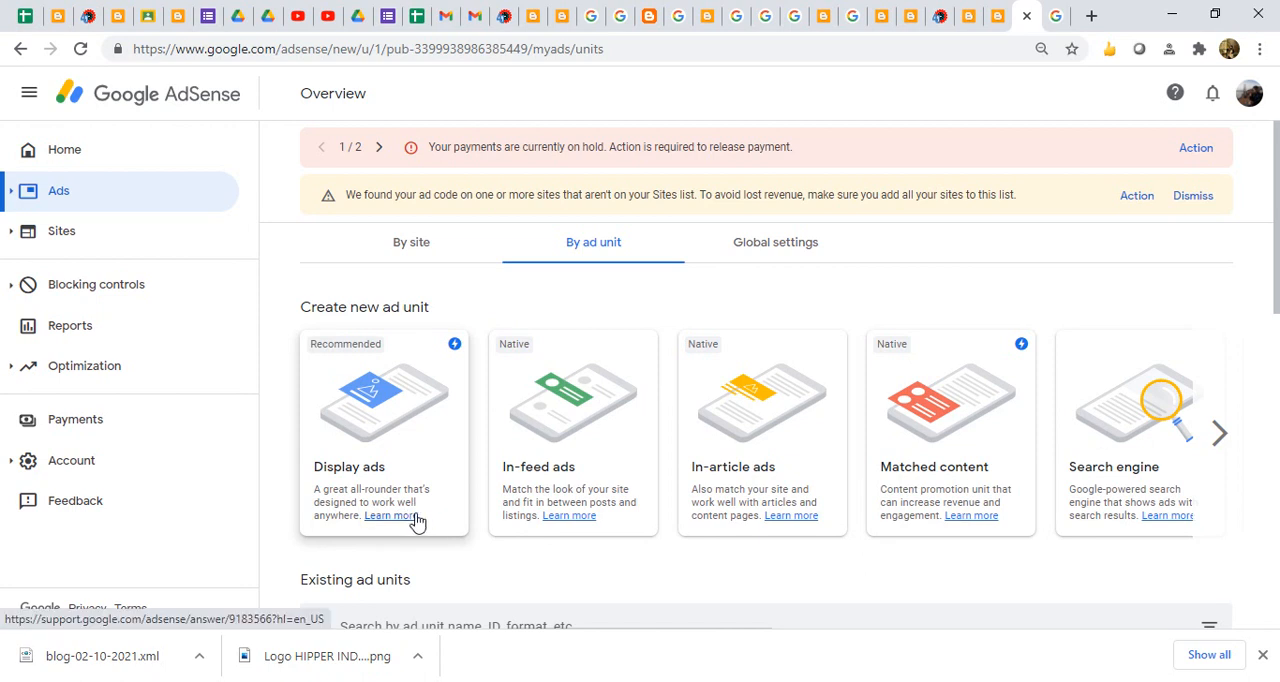
click(412, 420)
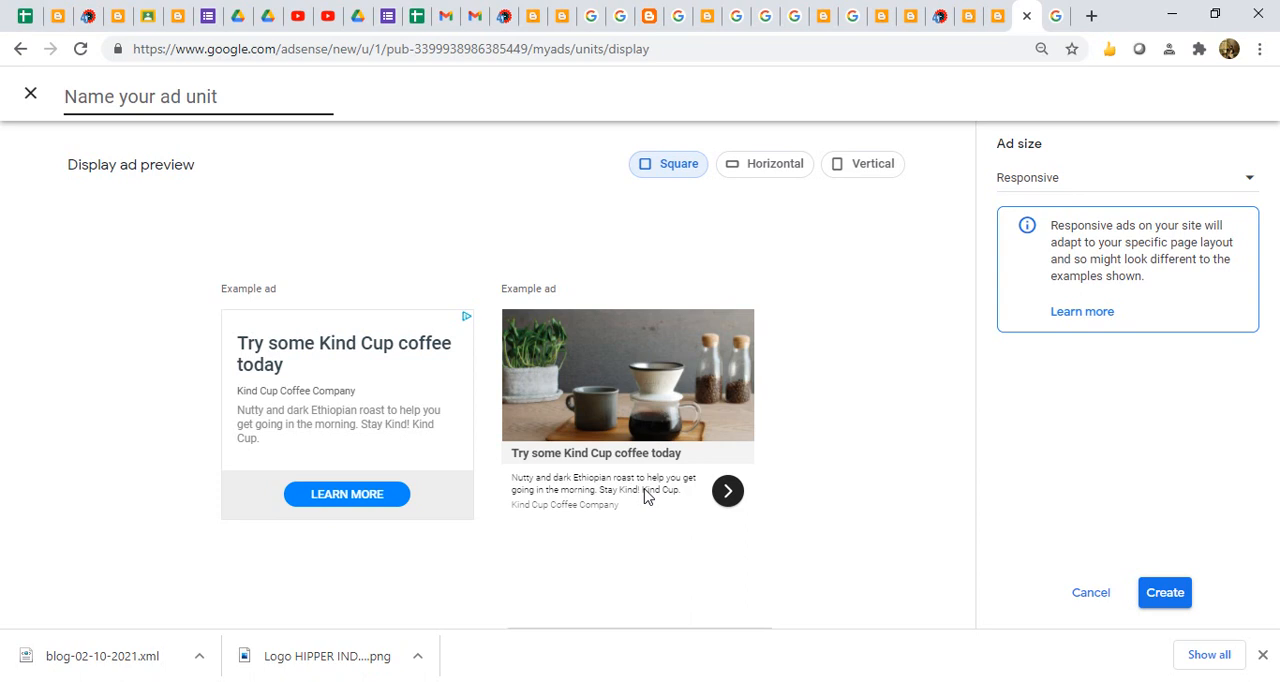
click(1124, 178)
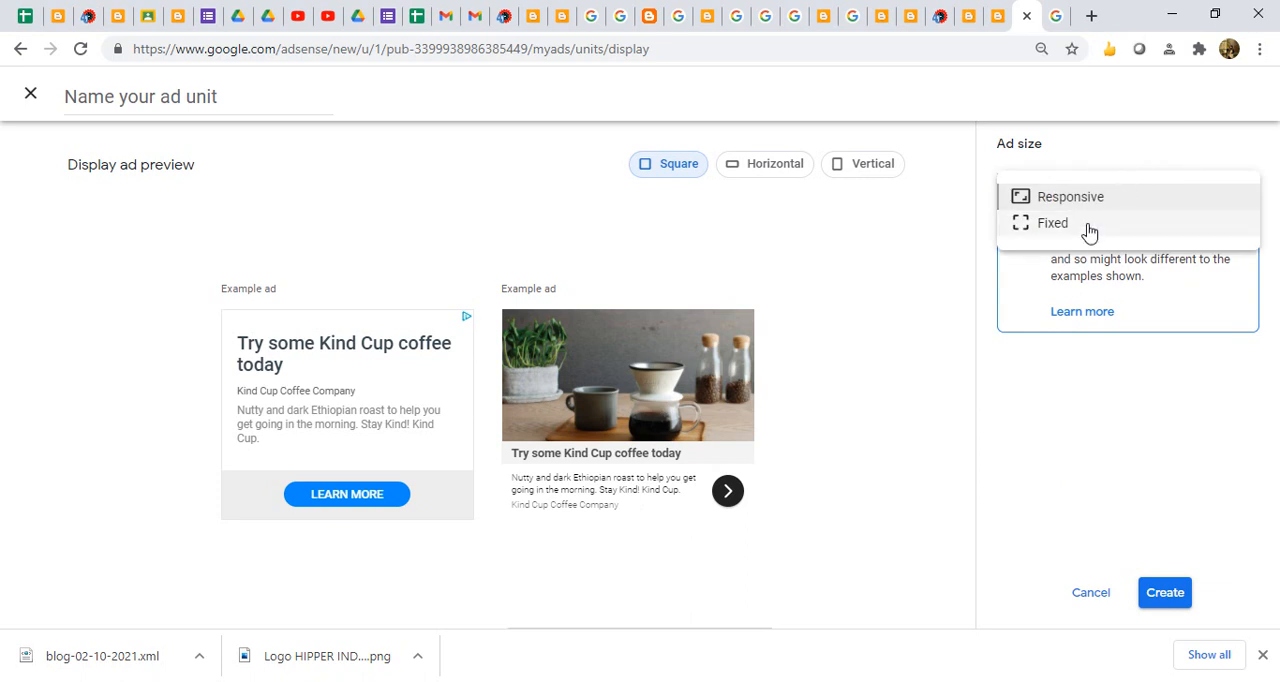
click(1080, 426)
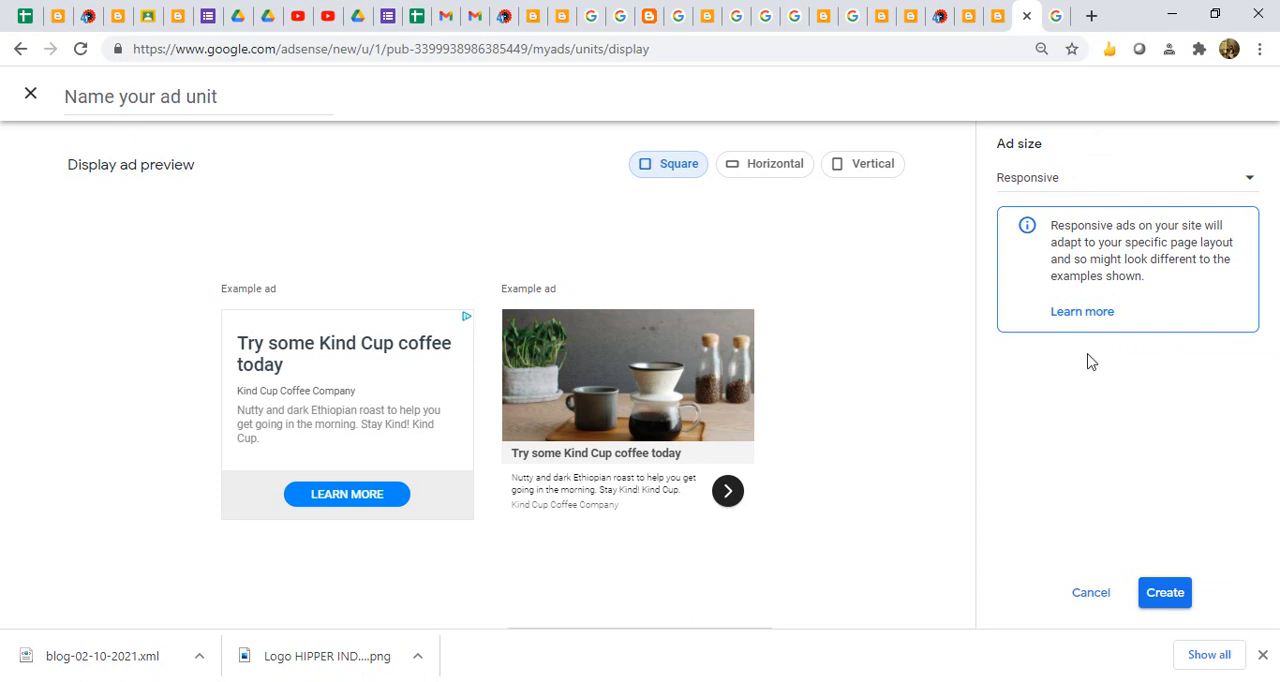
click(1170, 597)
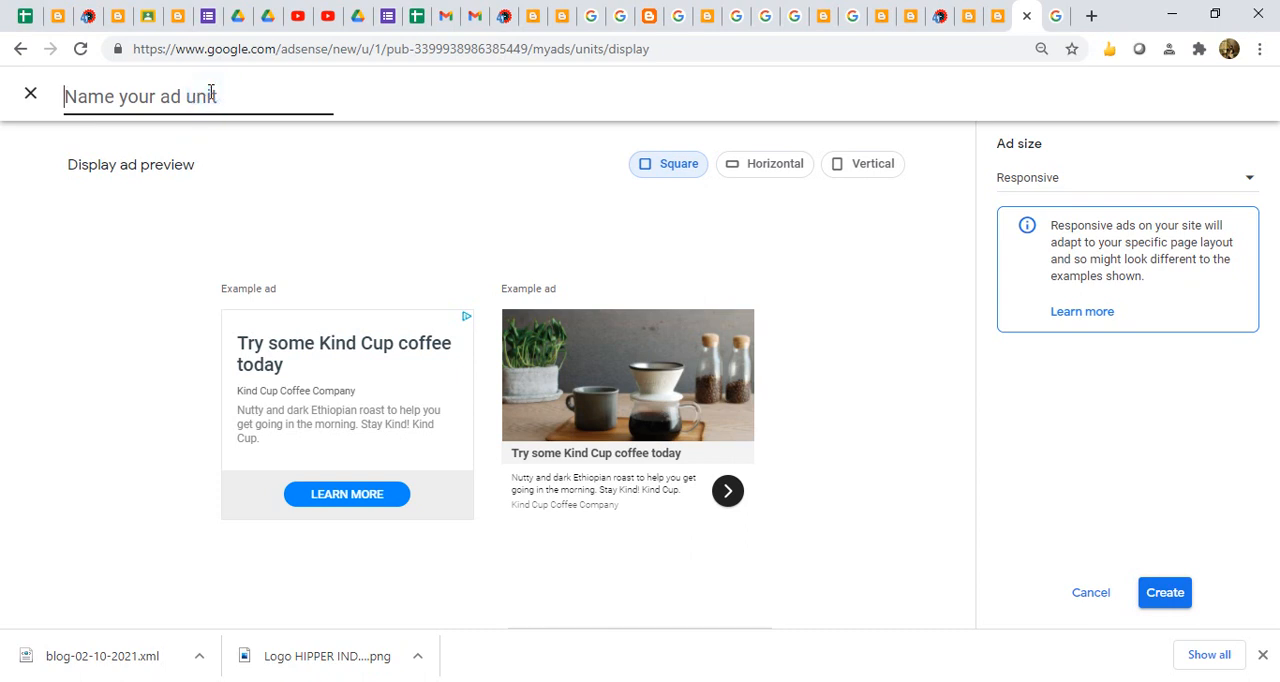
text(UNTUK NGEBLOG)
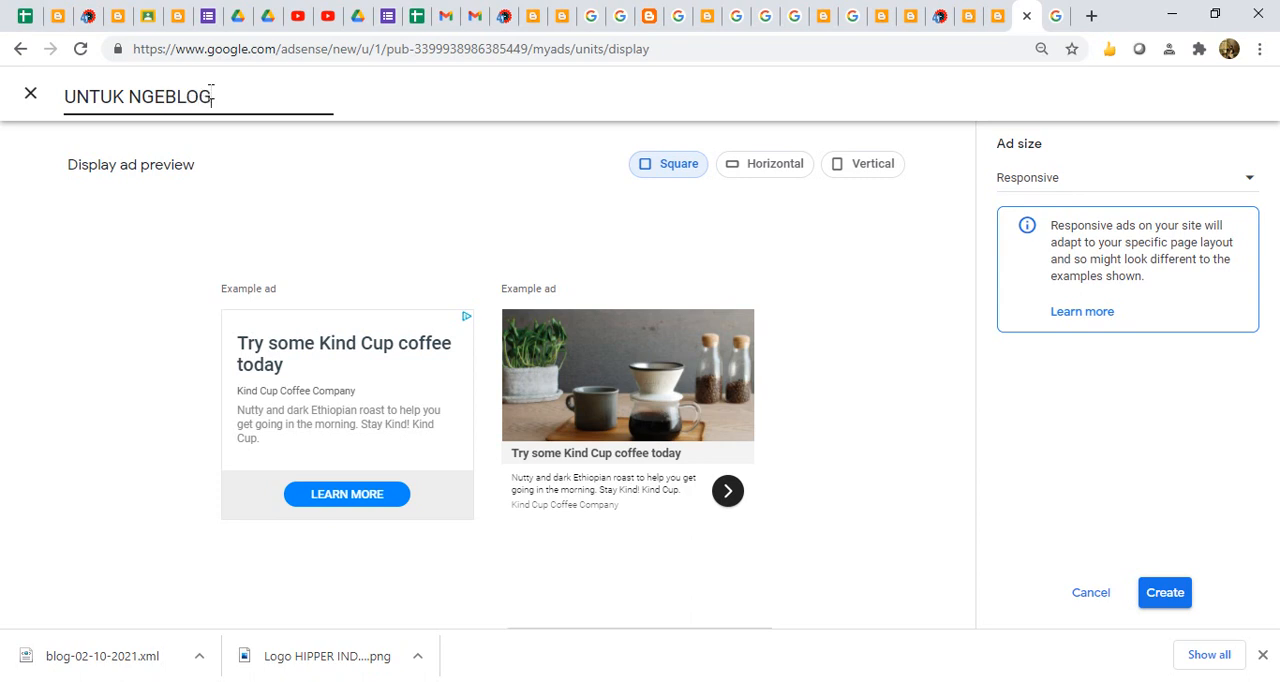
click(1155, 596)
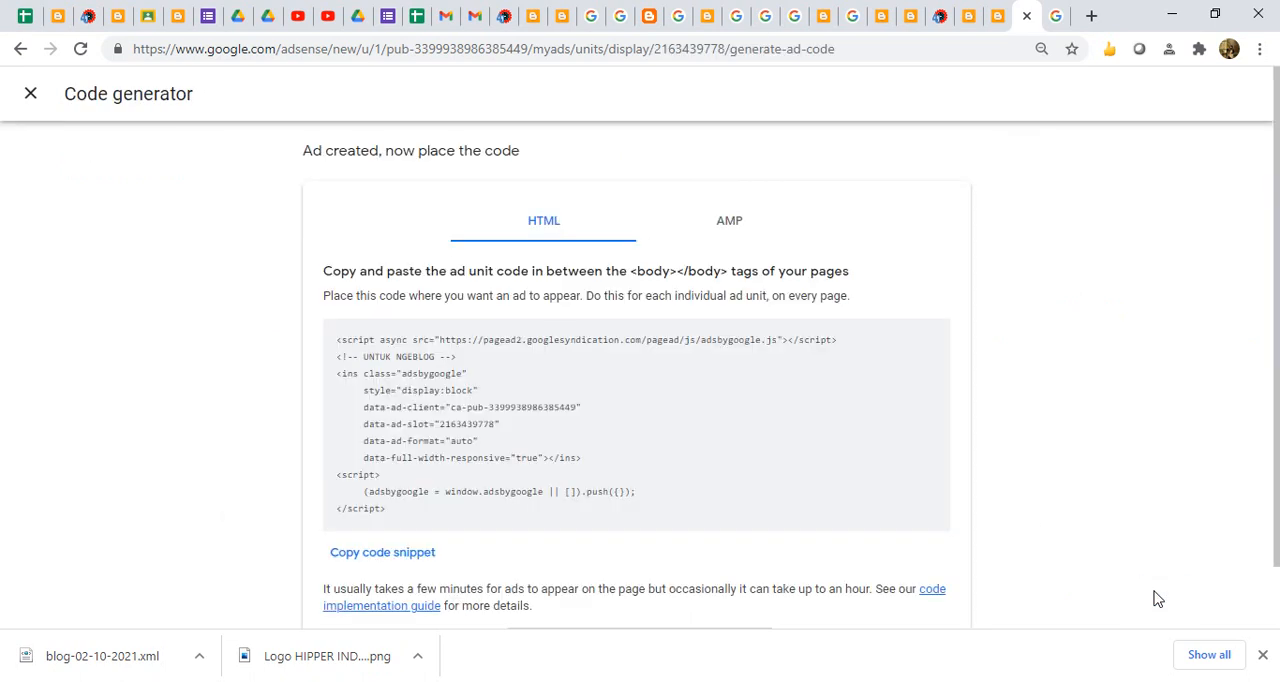
- Copy the HTML code snippet of the new UNTUK NGEBLOG ad unit and close the code generator
drag(423, 514, 305, 346)
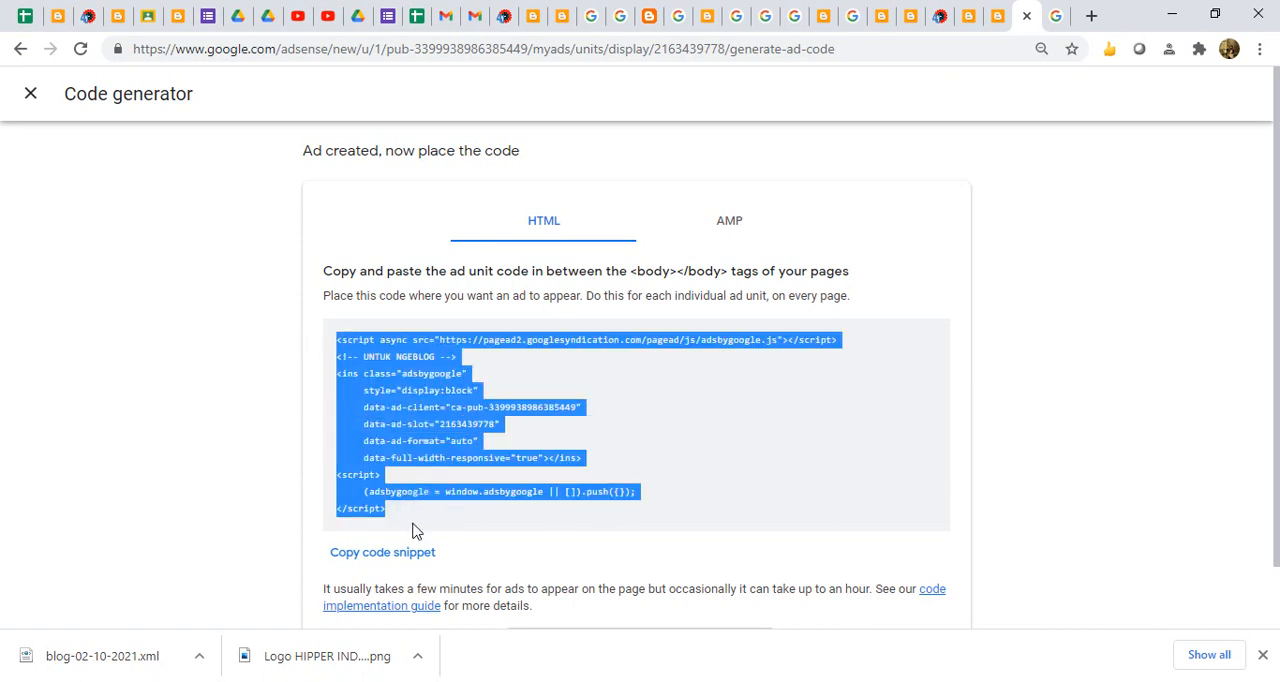
click(412, 556)
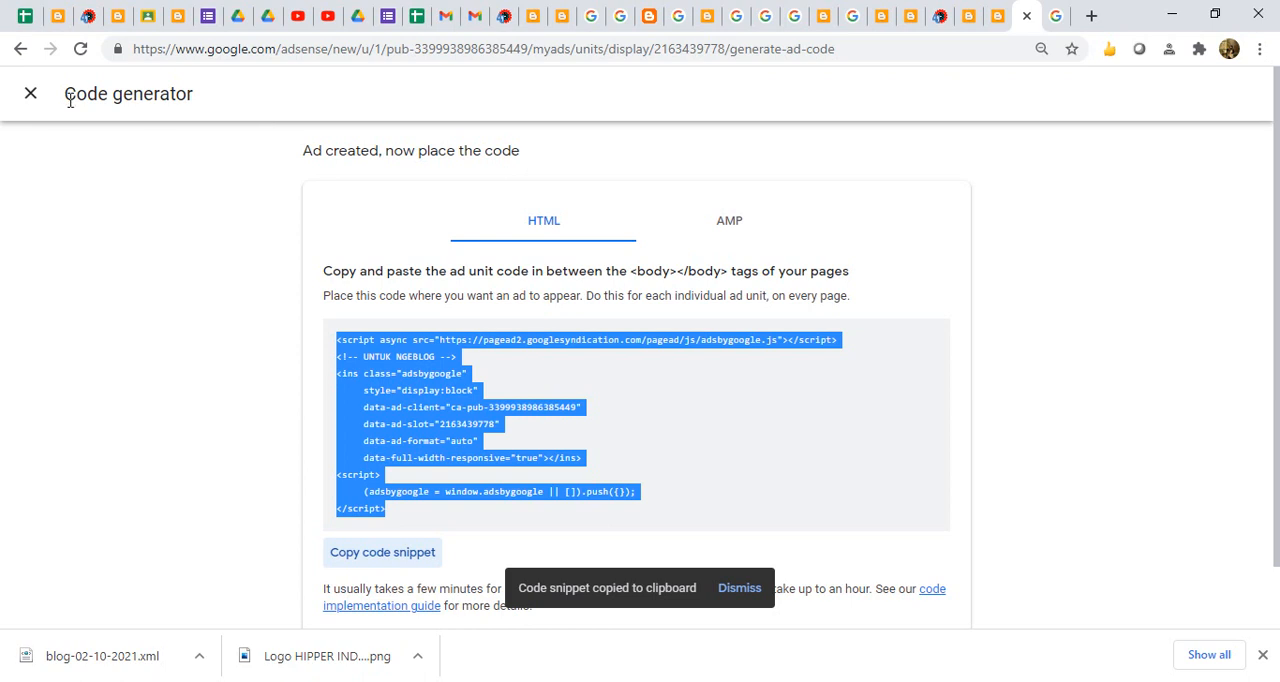
click(30, 95)
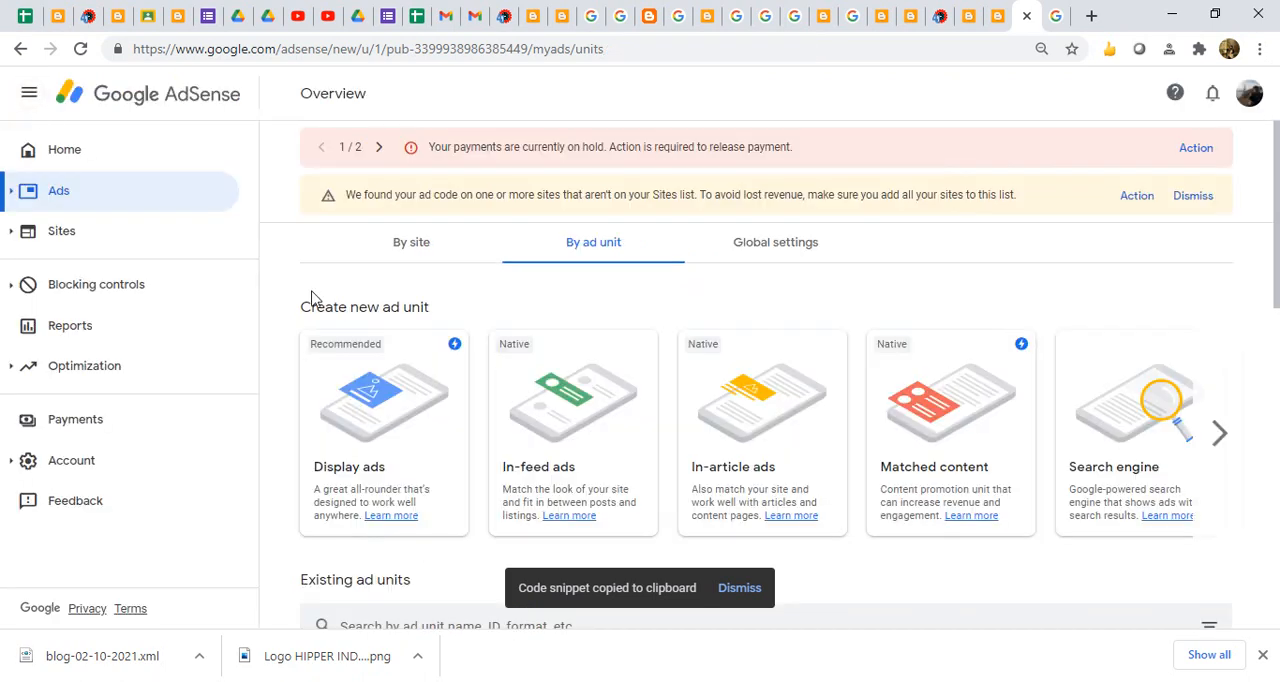
- Open the code of the existing UNTUK NGEBLOG ad unit and copy its HTML snippet
click(1275, 390)
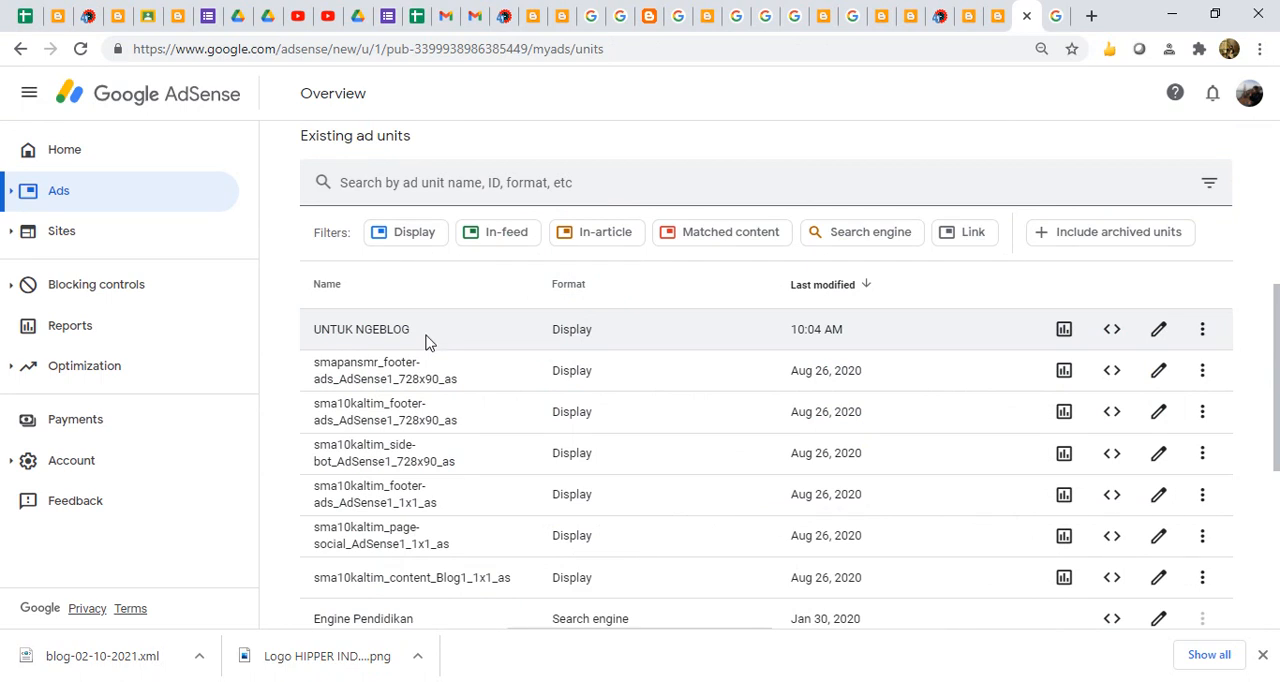
click(1112, 332)
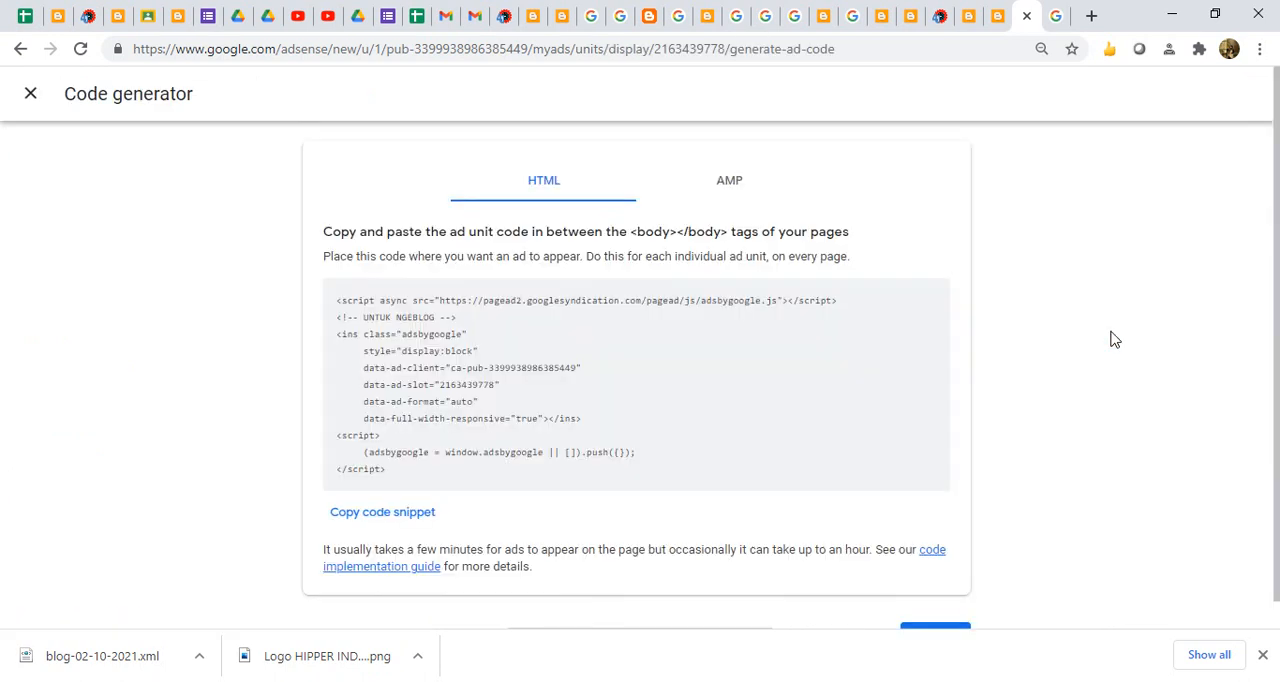
click(371, 520)
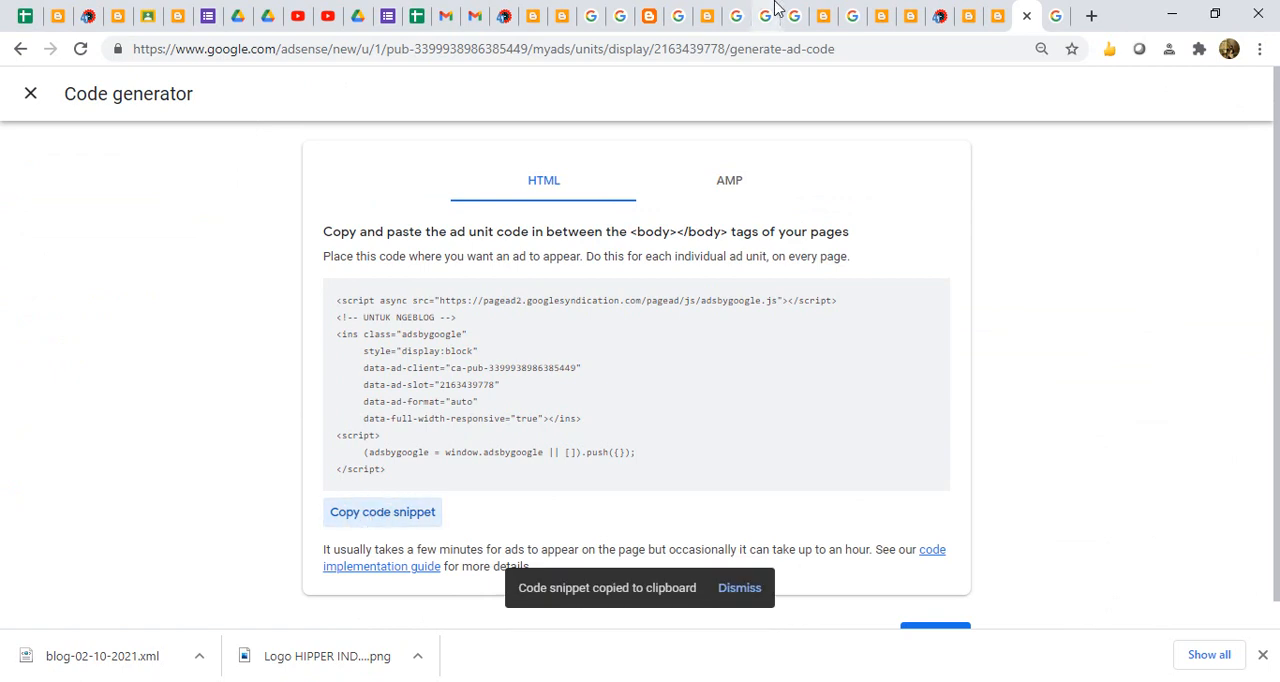
- In the HIPPER Indonesia blog layout, replace the footer-ads HTML/JavaScript gadget's code with the UNTUK NGEBLOG snippet, and leave the gadget without saving
click(933, 28)
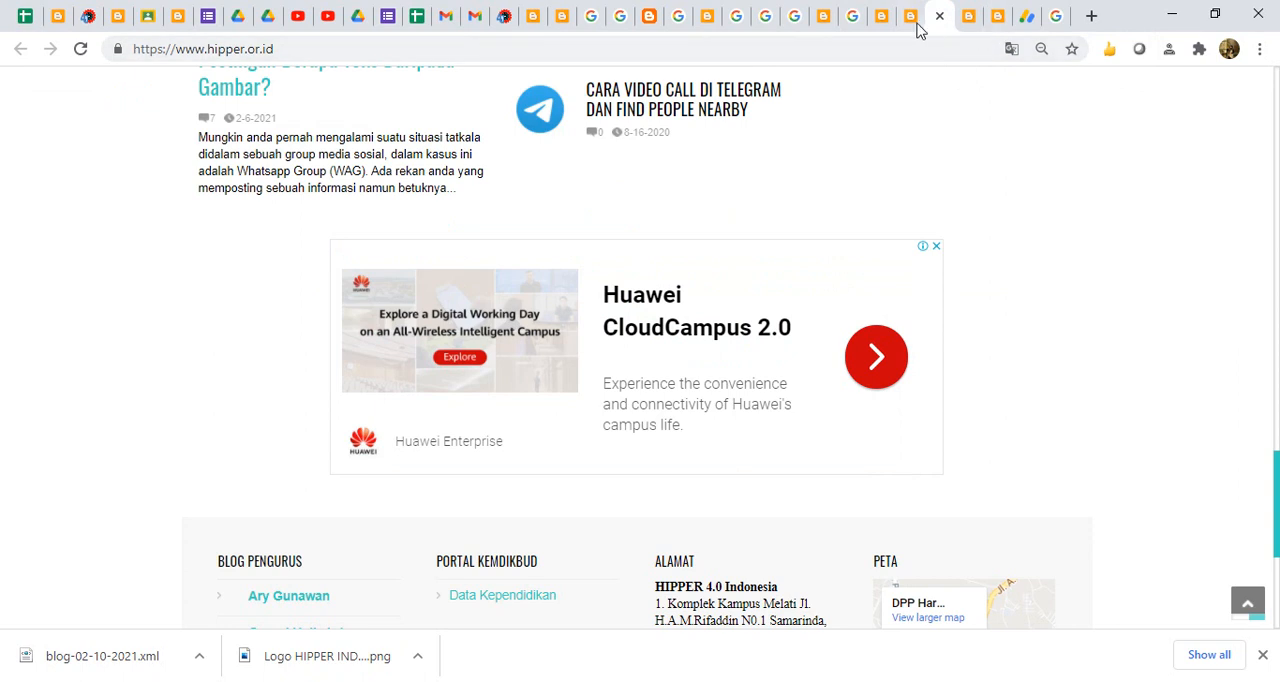
click(898, 28)
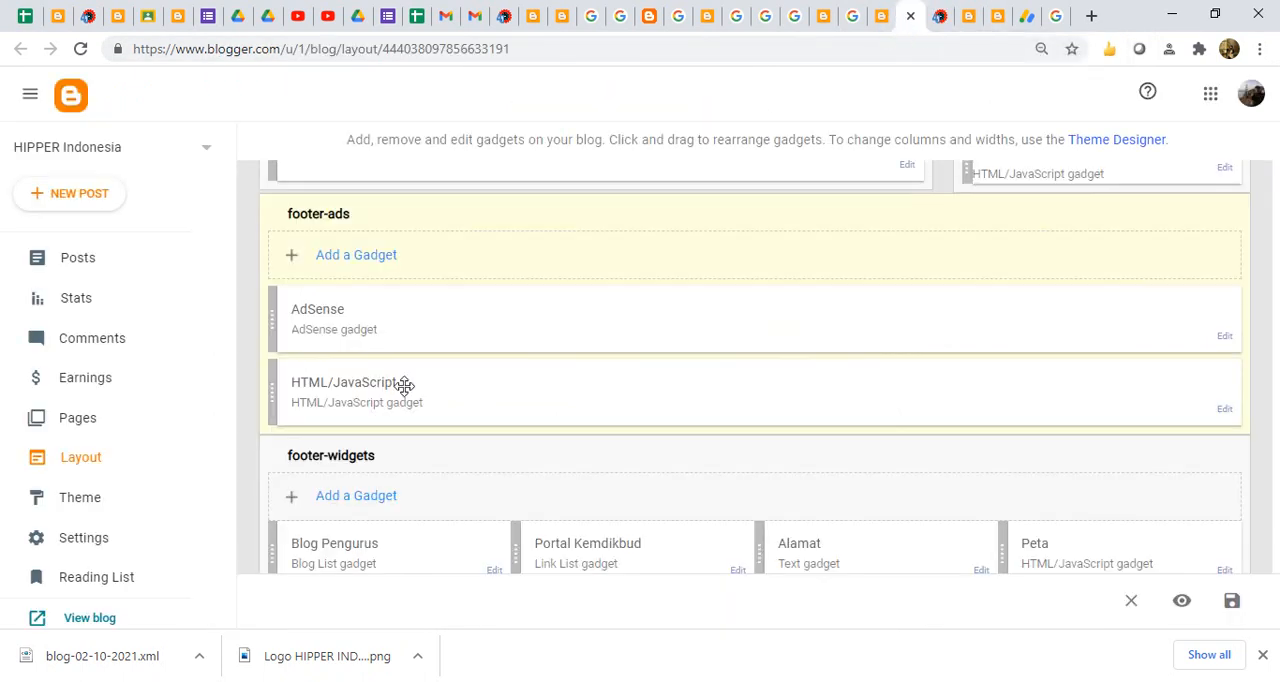
click(1225, 410)
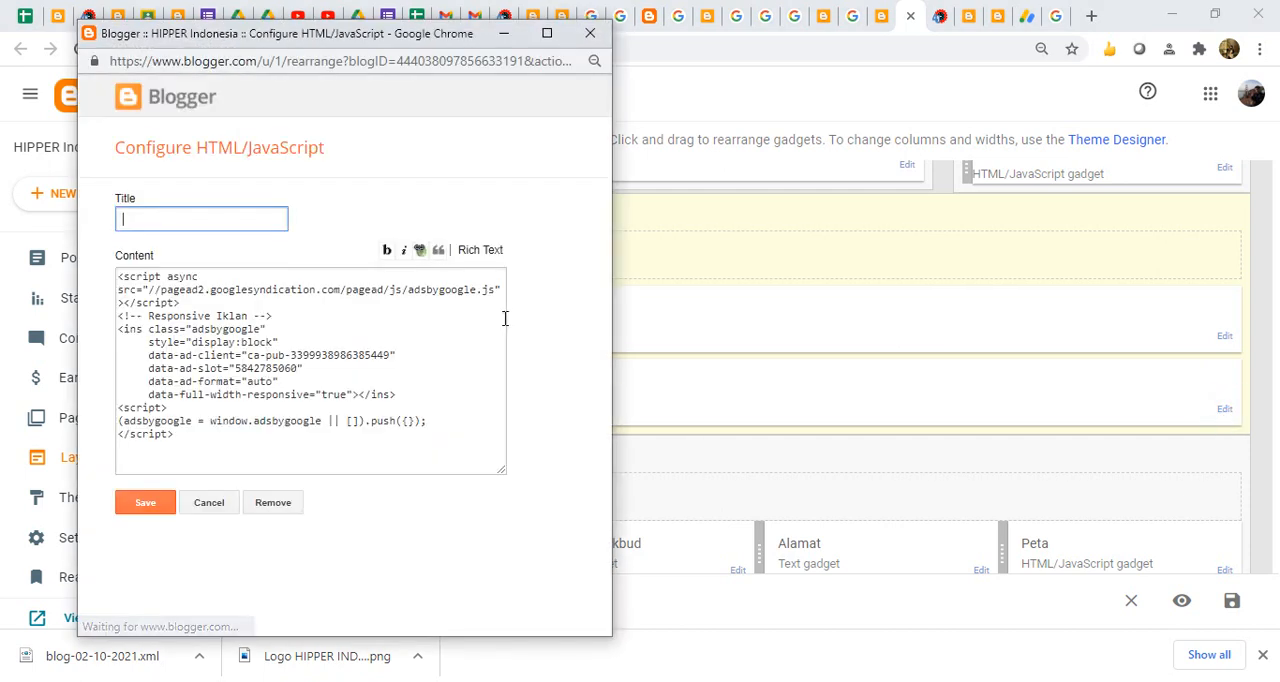
drag(277, 443, 0, 210)
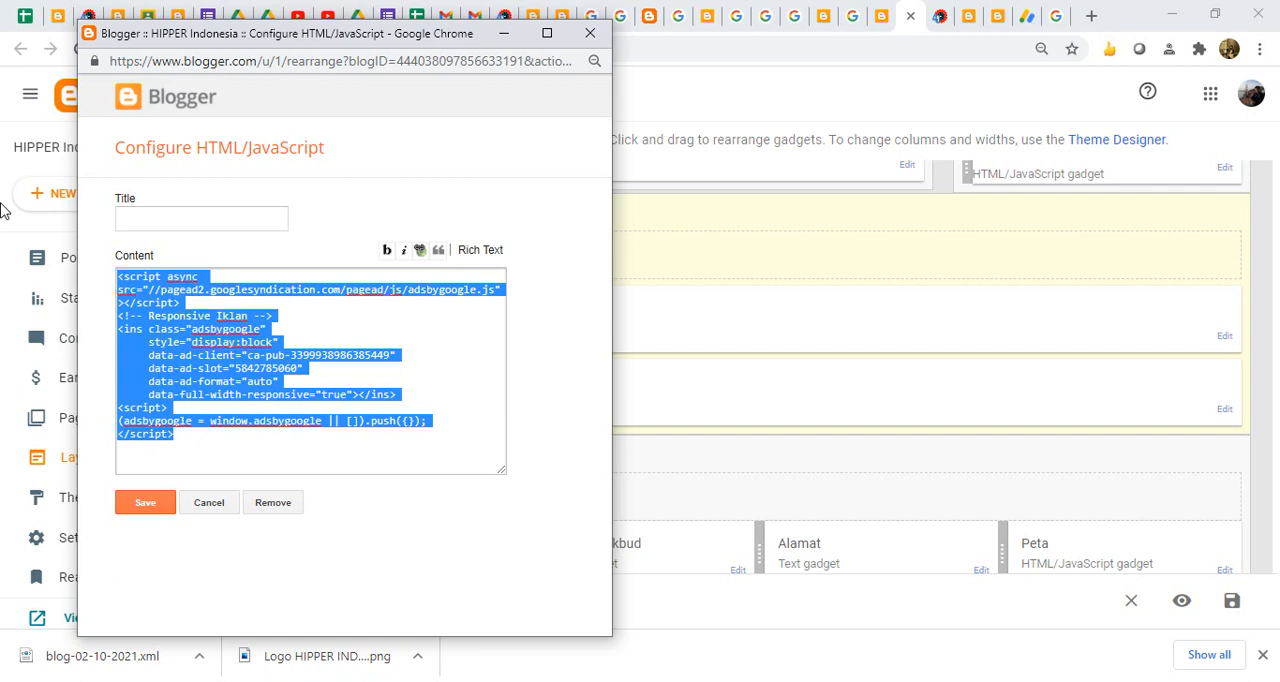
key(ctrl+v)
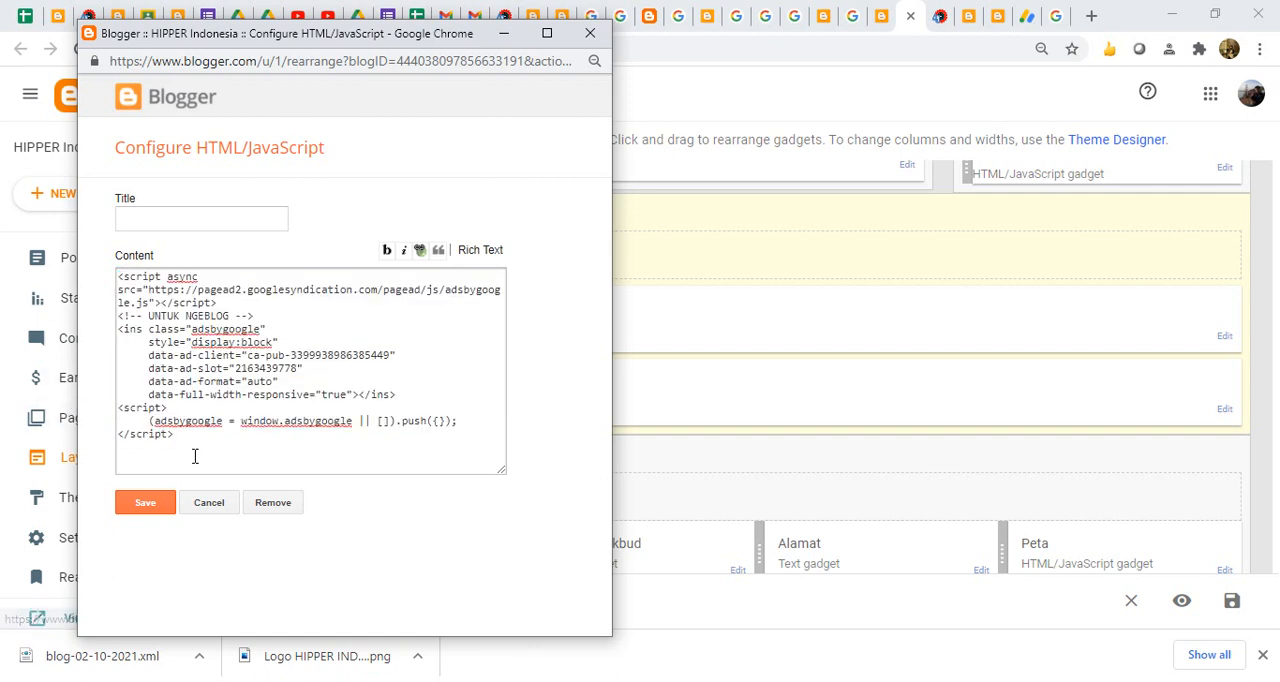
click(217, 503)
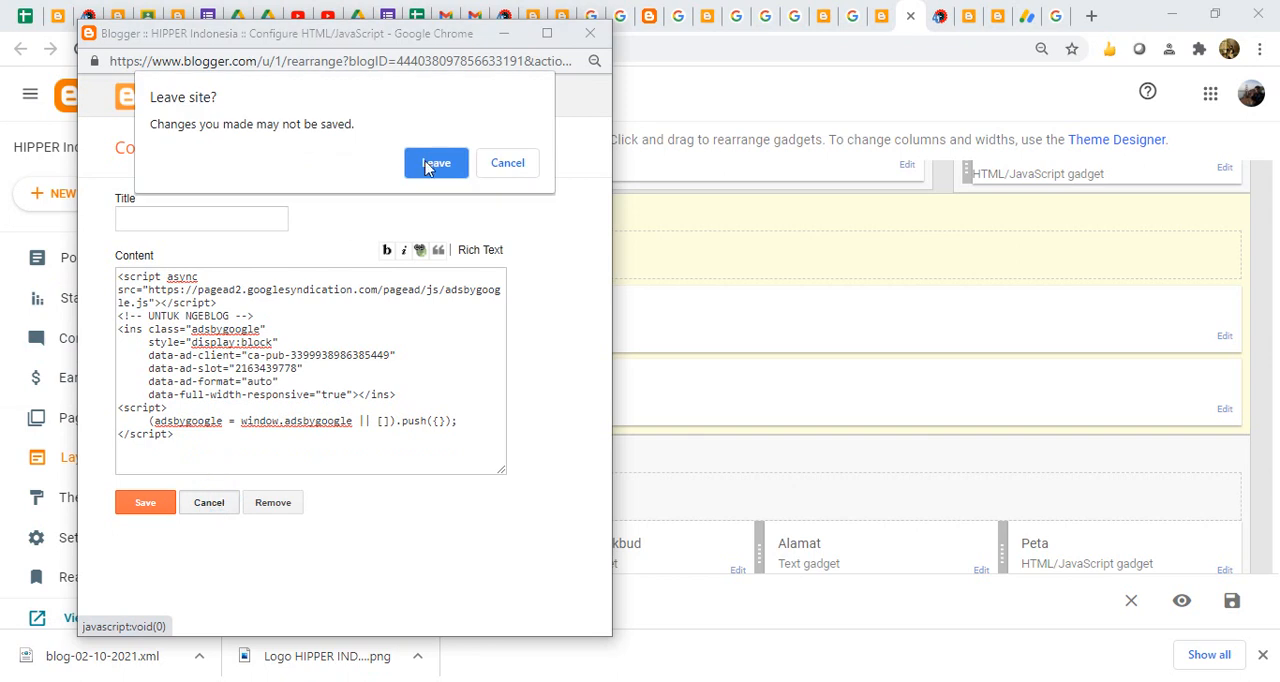
click(446, 165)
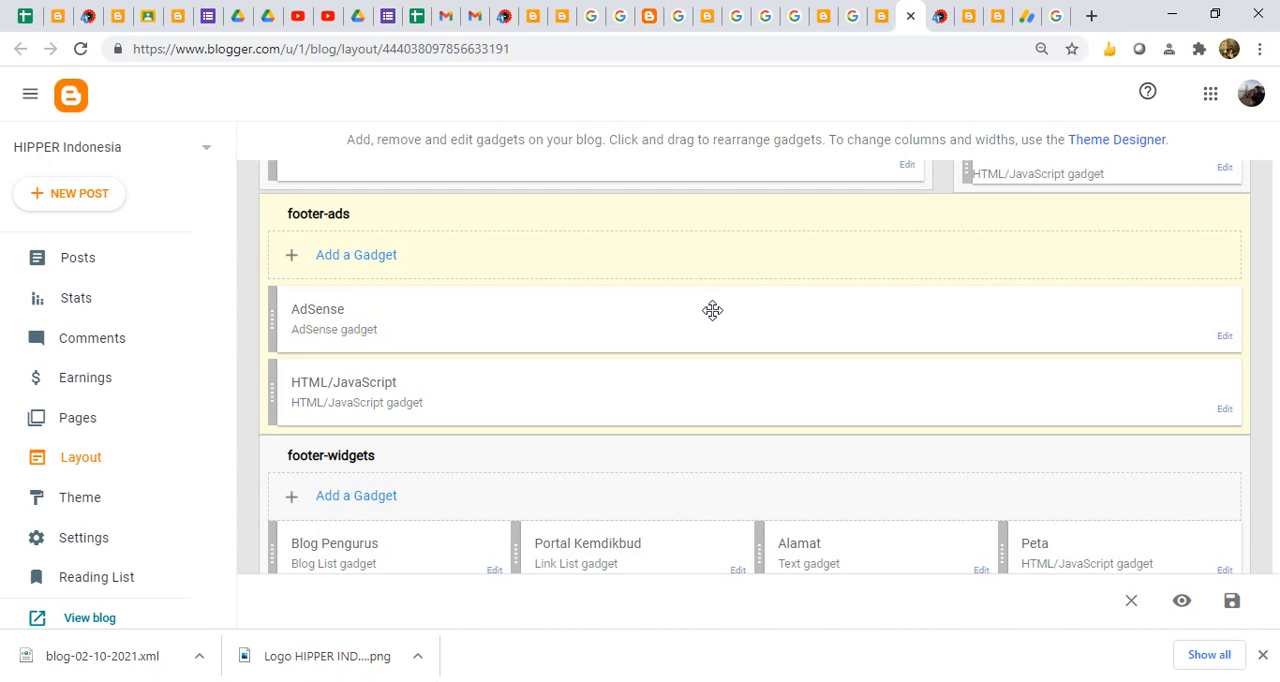
- Open Notepad and write "1. Tampilan blog BAGUS" as the first line of a list
click(275, 681)
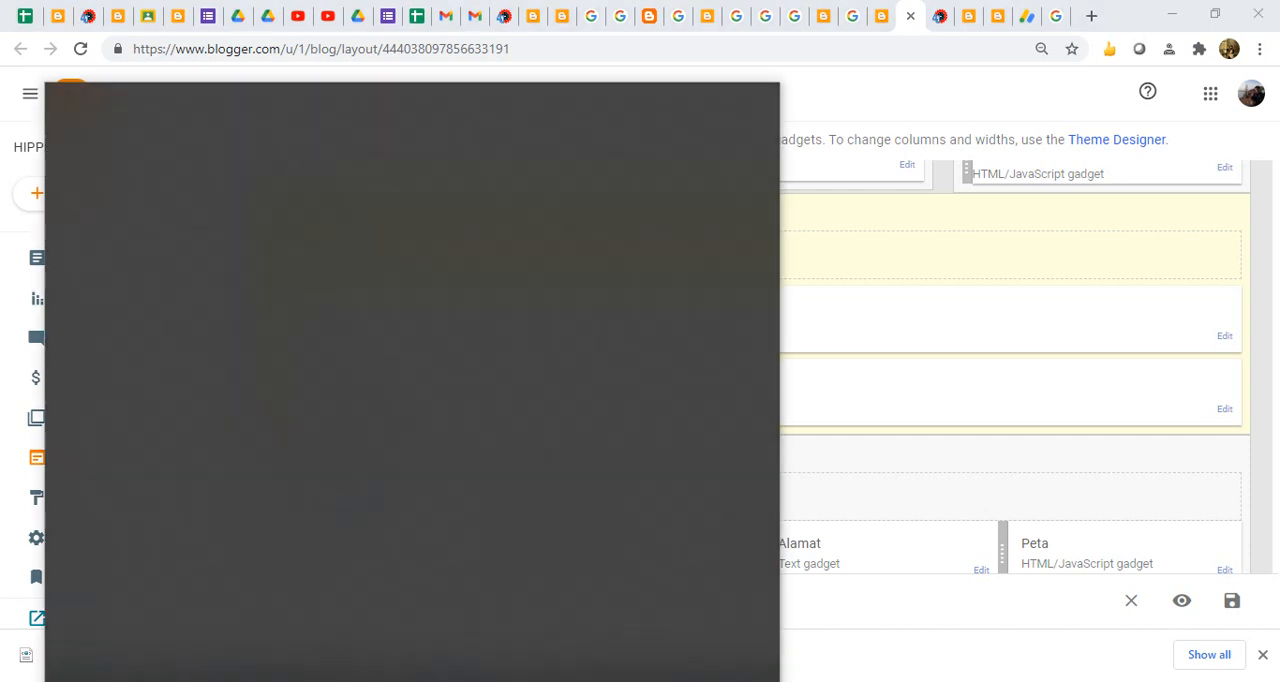
text(notepa)
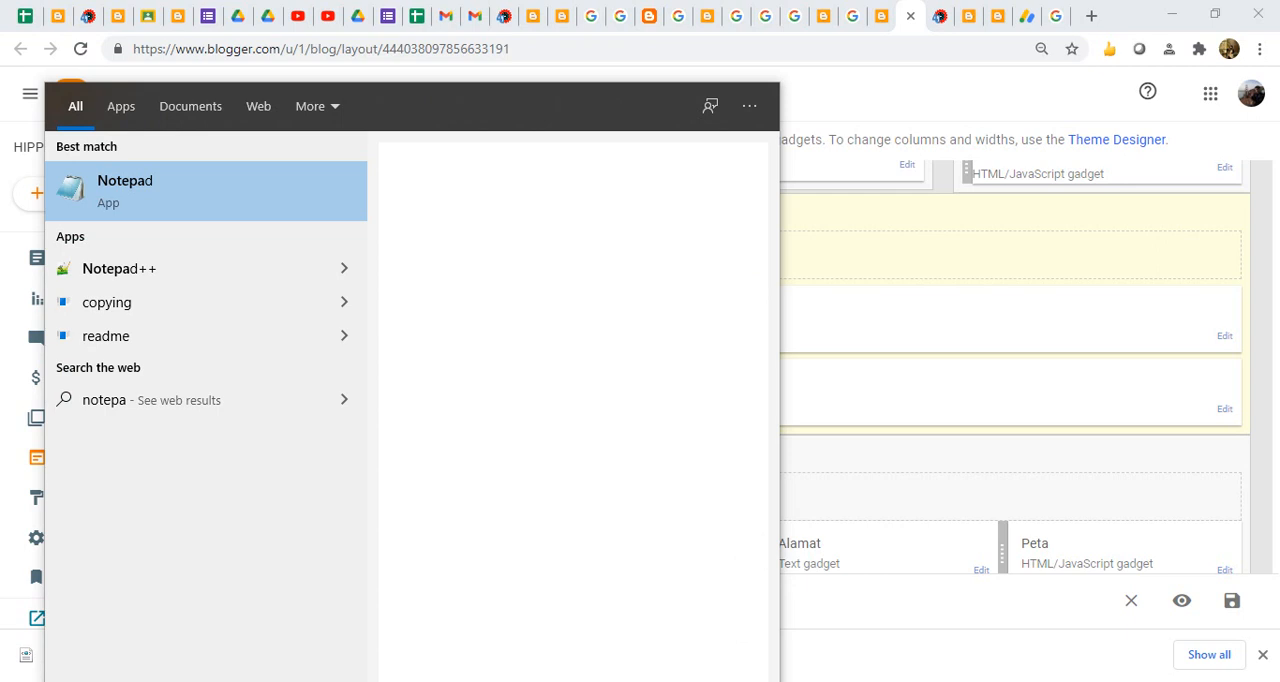
key(Return)
text(1. Tampilan blog )
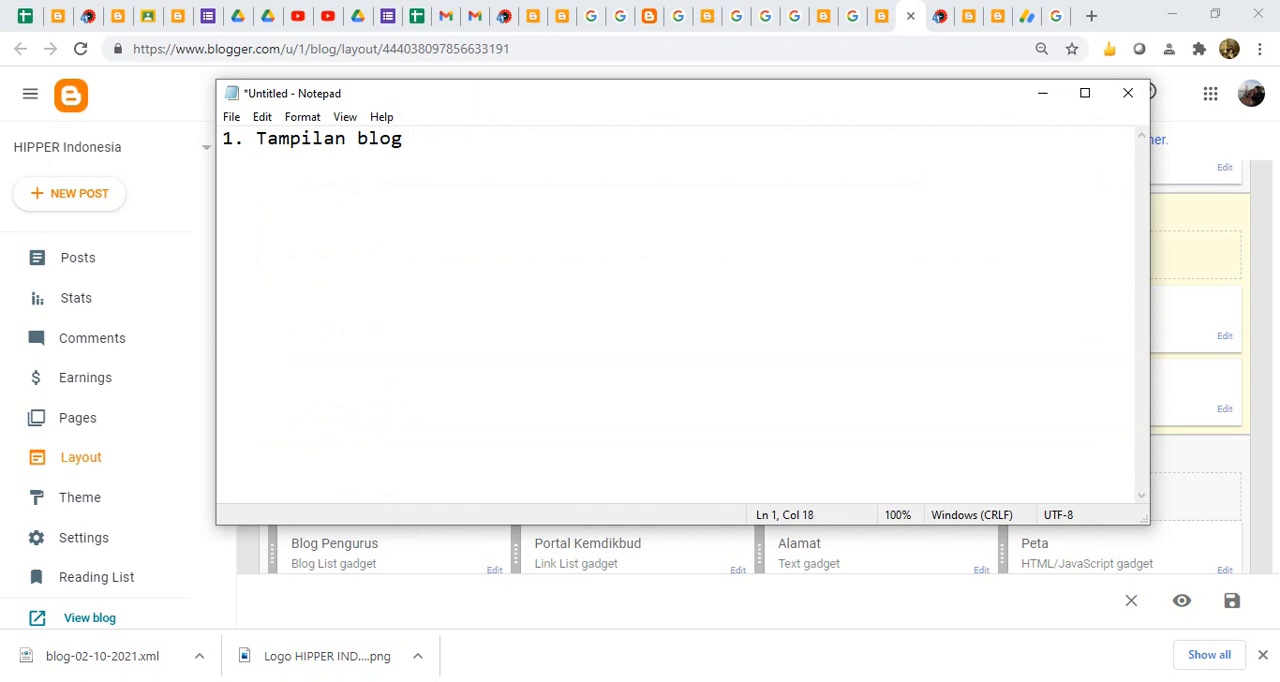
text(BAGUS)
- Add "2. Viewer sudah cukup" as the second line of the list
key(Return)
text(2. )
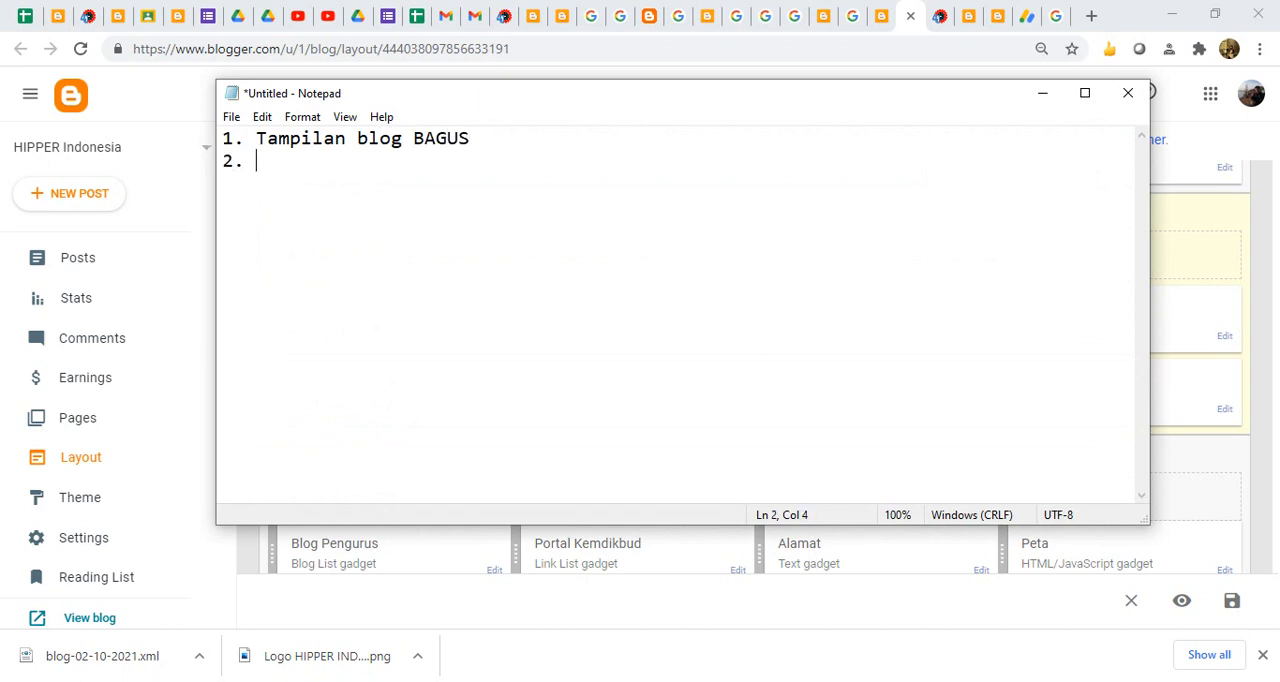
text(Viewer sudah cukup)
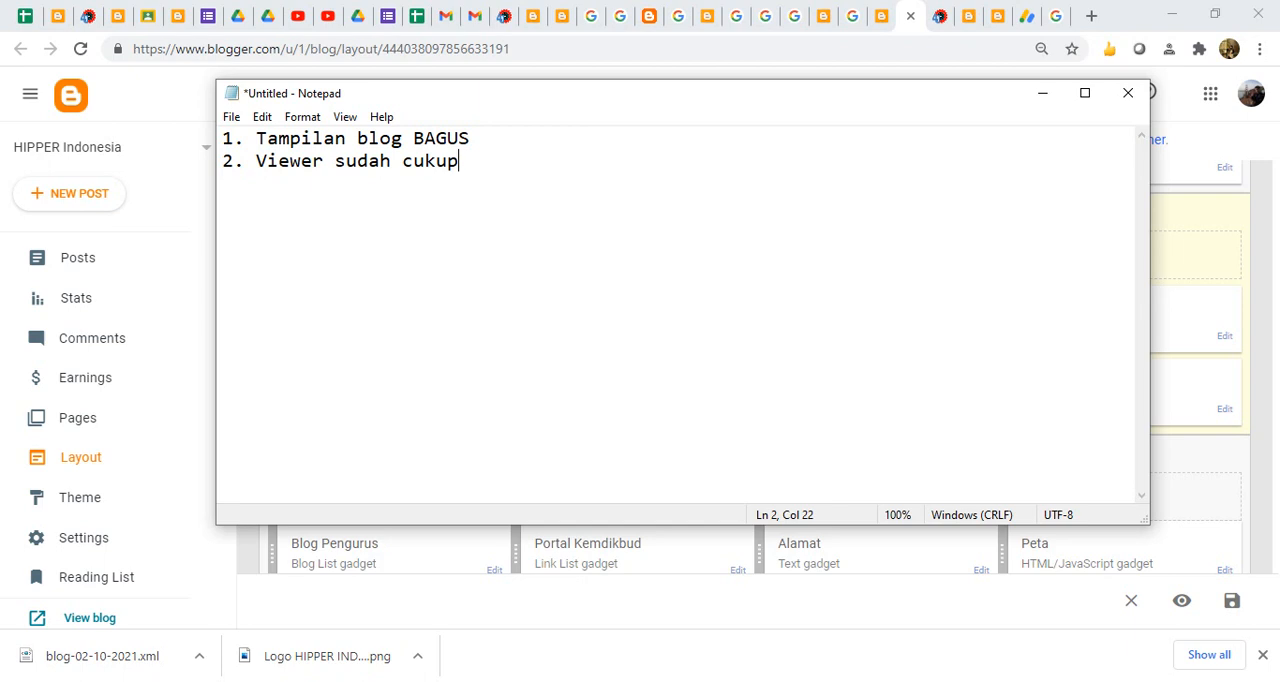
- Add "3. Daftarkan di GOOGLE ADSENSE" as the third line of the list
key(Return)
text(3. Daftarkan di ADSE)
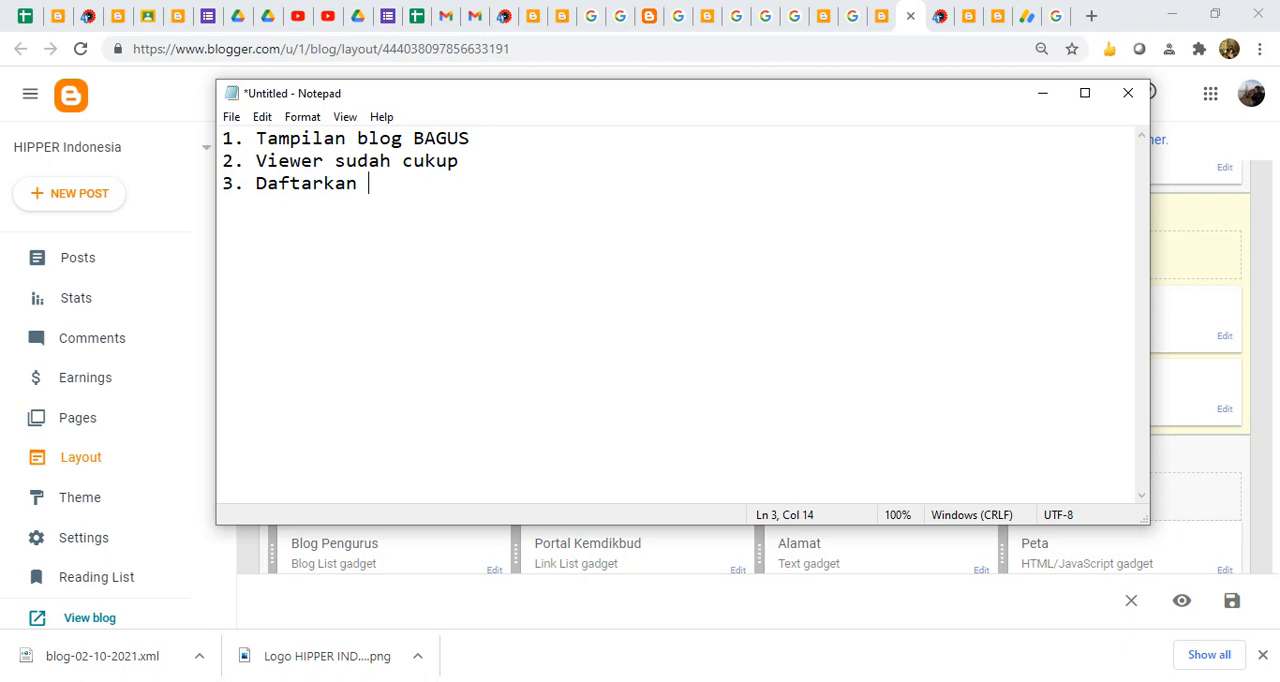
text(NSE)
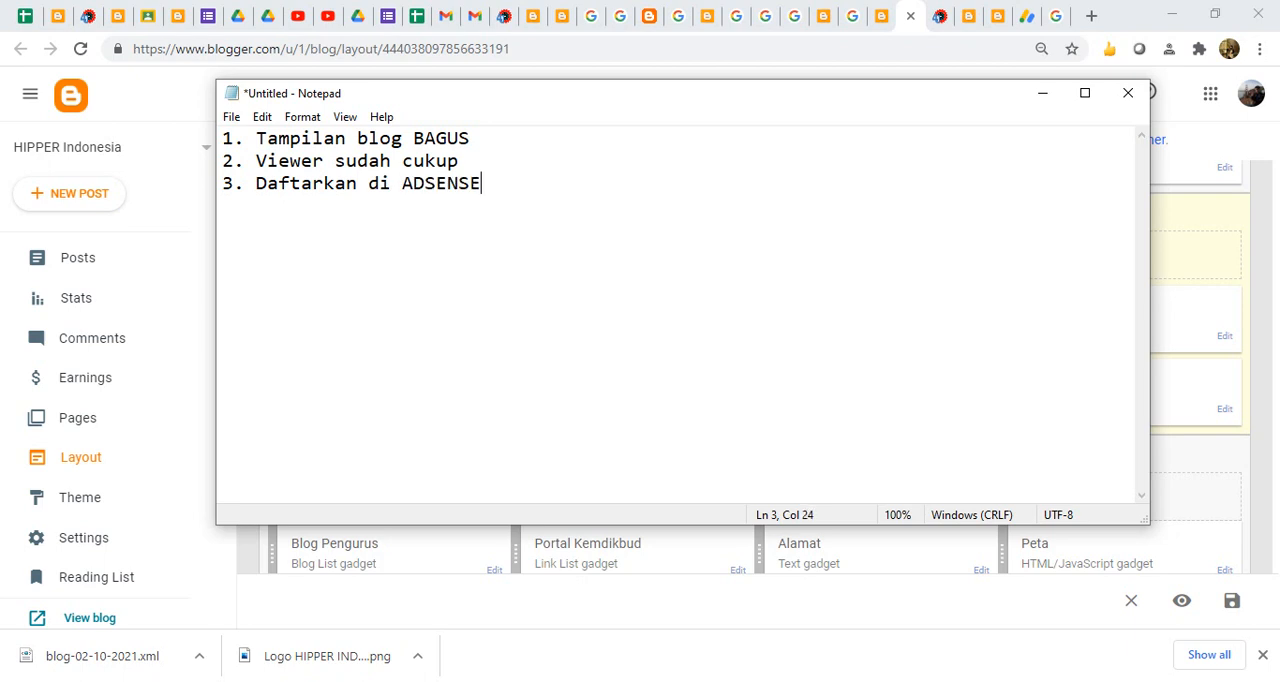
click(403, 184)
text(GOOGLE)
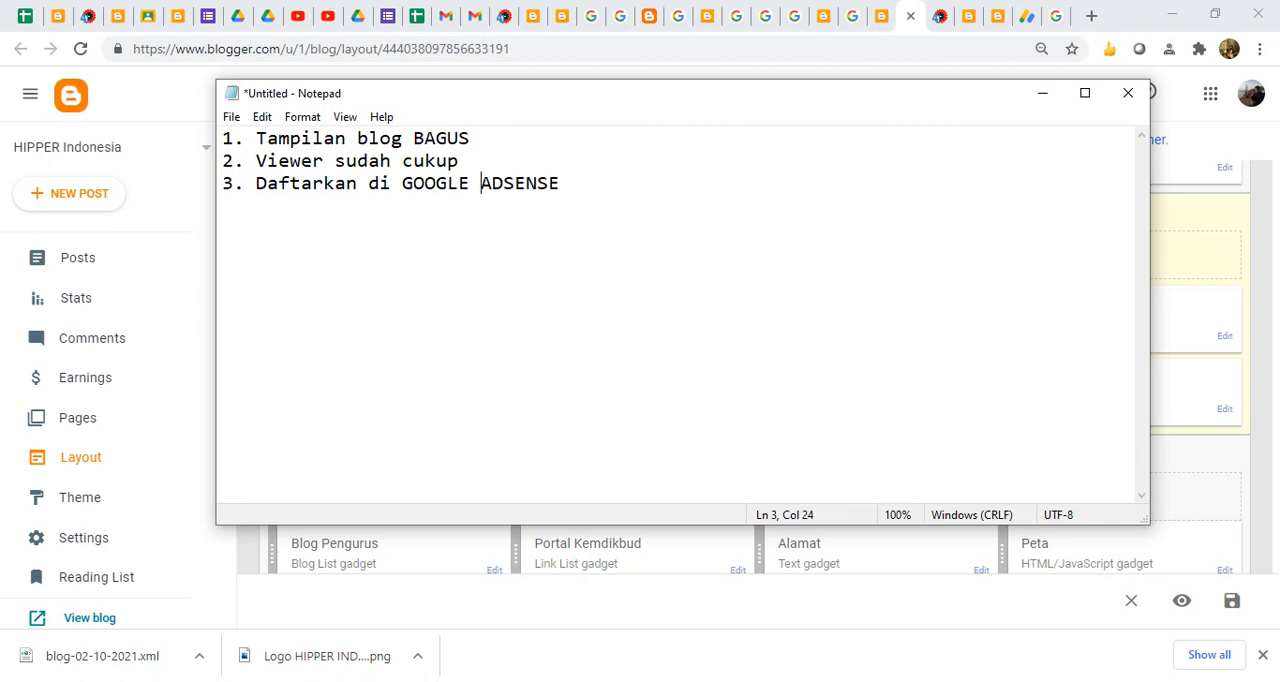
key(Right)
key(Right)
key(Right)
key(Right)
key(Right)
key(Right)
key(Right)
- Add "4. Menunggu Verifikasi" as the fourth line of the list
key(Return)
text(4)
text(Menunggu)
key(ctrl+shift+Left)
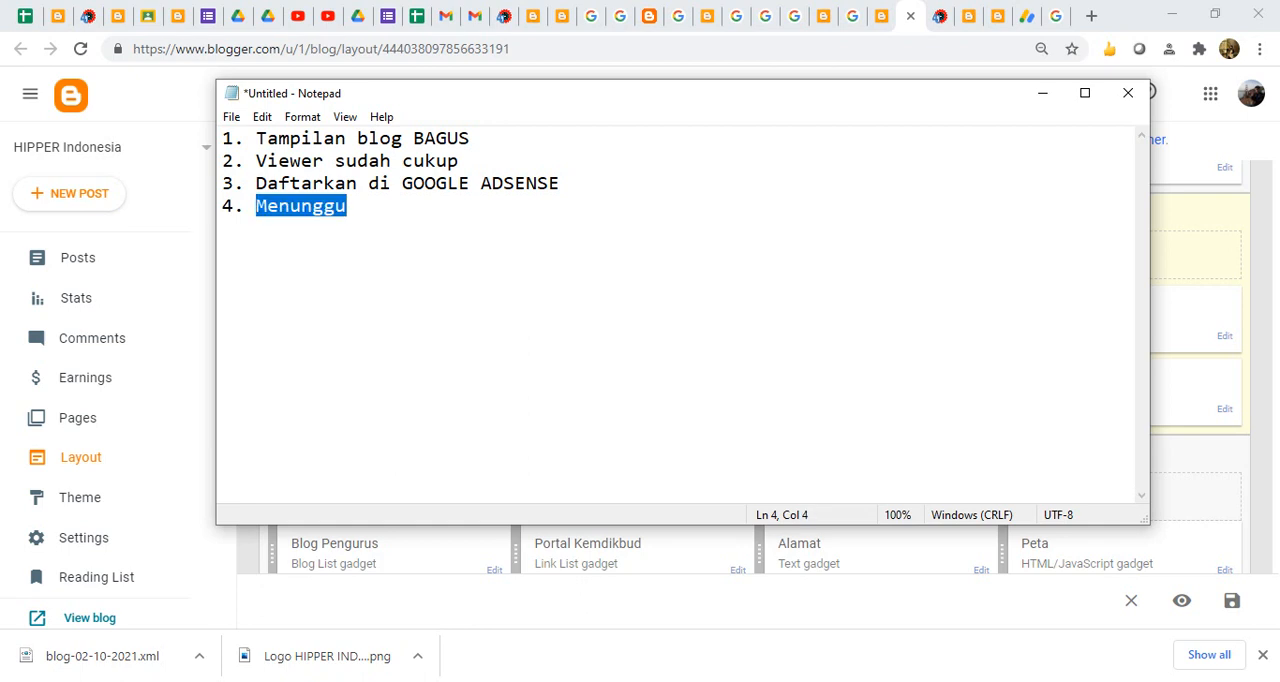
key(End)
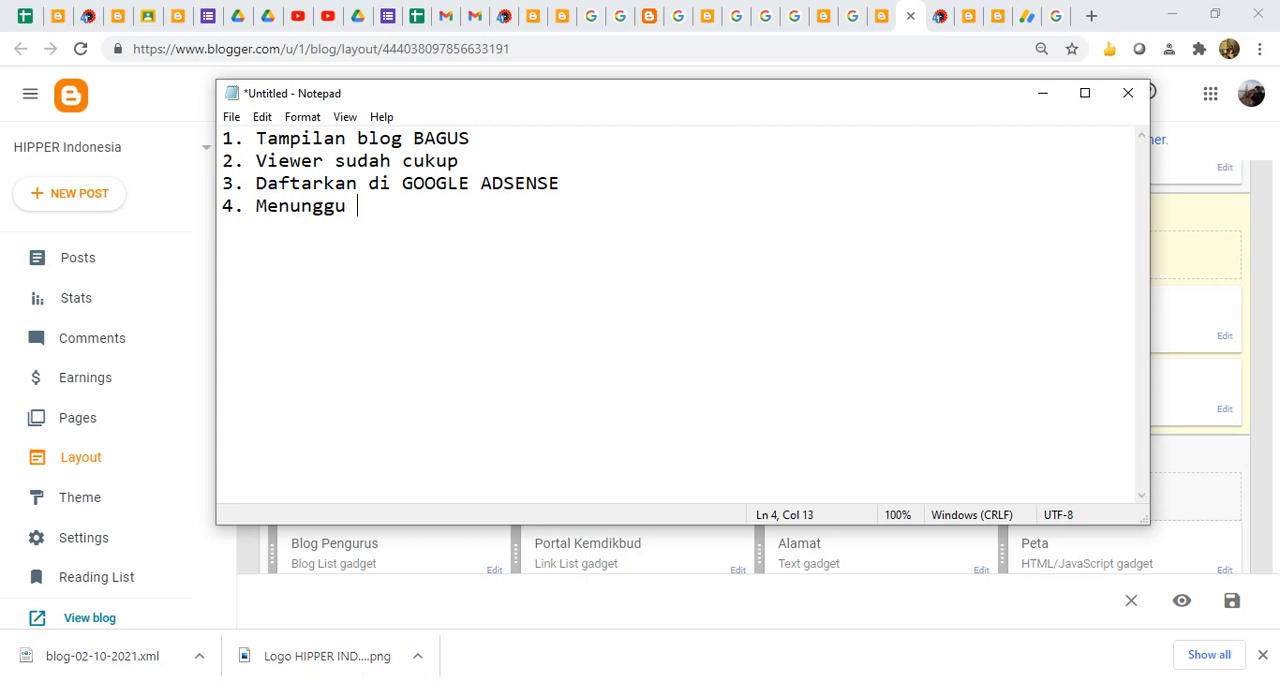
text(F)
key(BackSpace)
text(Verifikasi)
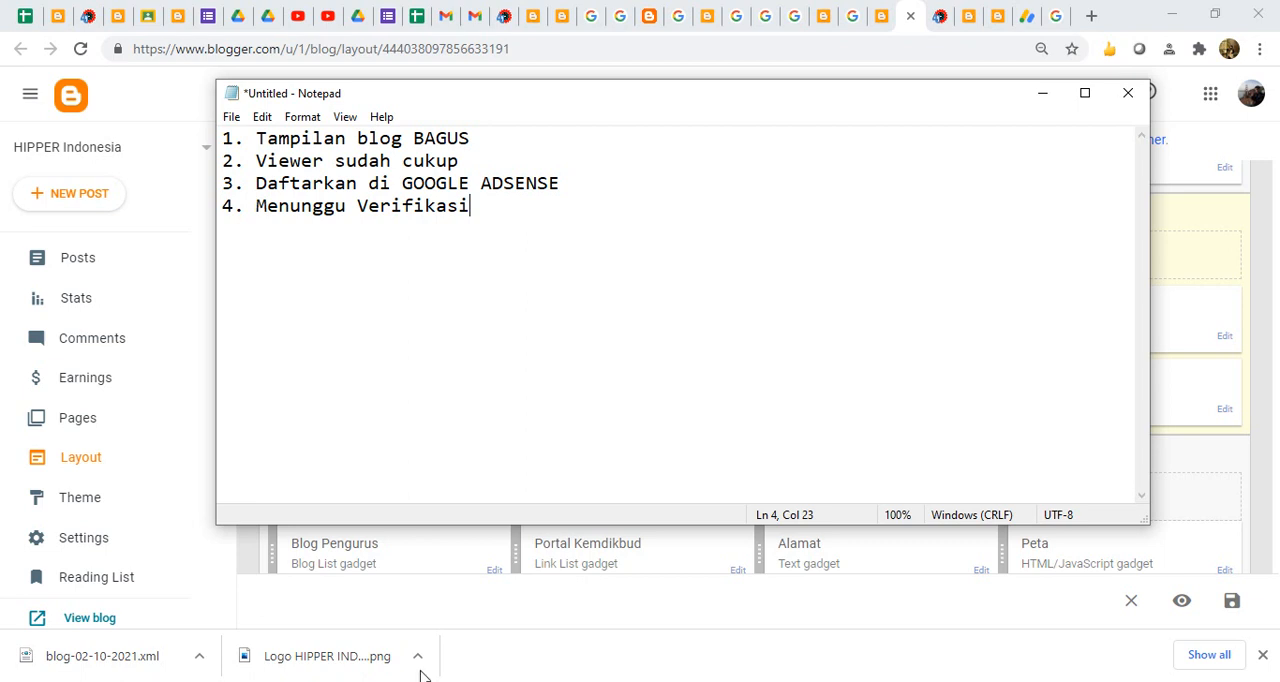
- Close the code generator in AdSense, and add "5. Aktifkan monetise" as the fifth line of the Notepad list
click(1026, 18)
click(33, 89)
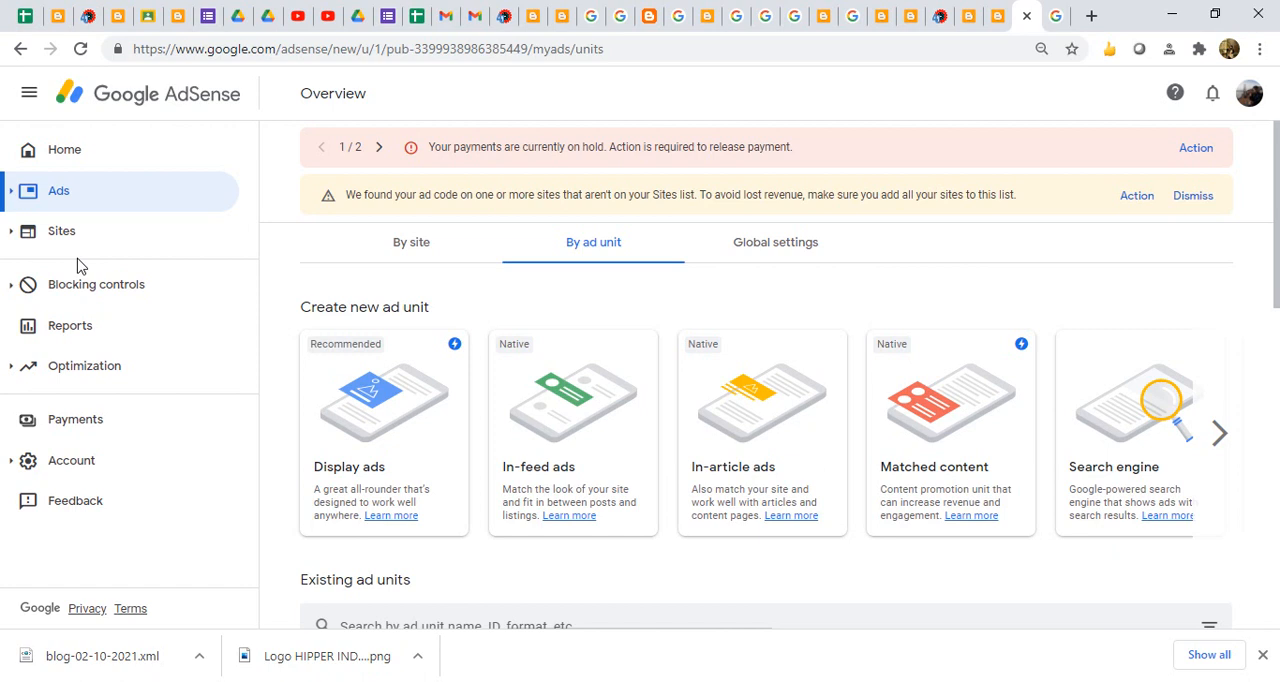
click(673, 680)
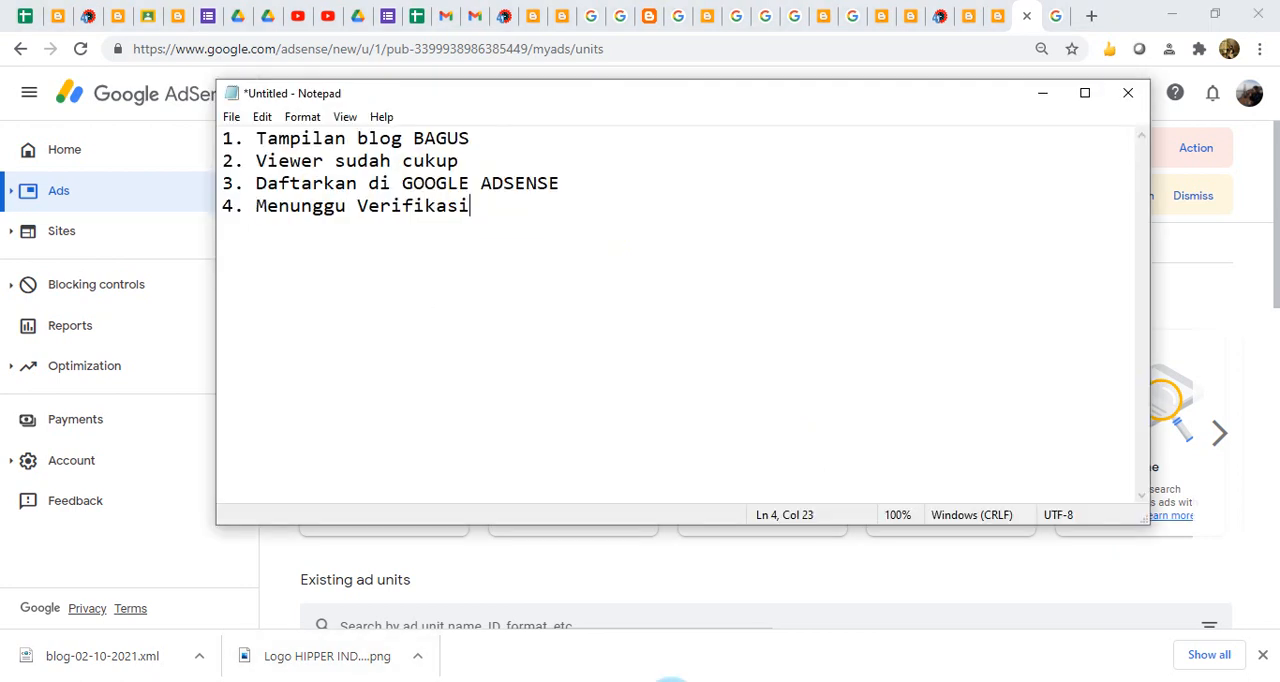
click(522, 211)
key(Return)
text(5. Aktifkan m)
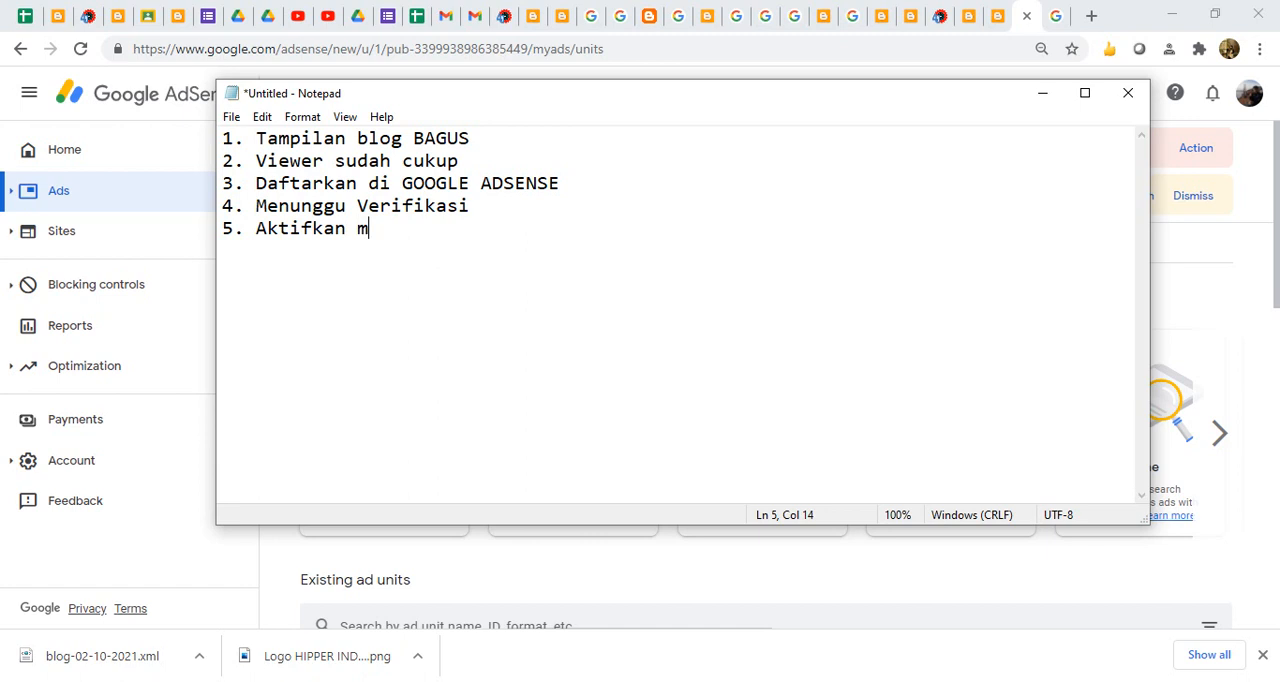
text(onetise)
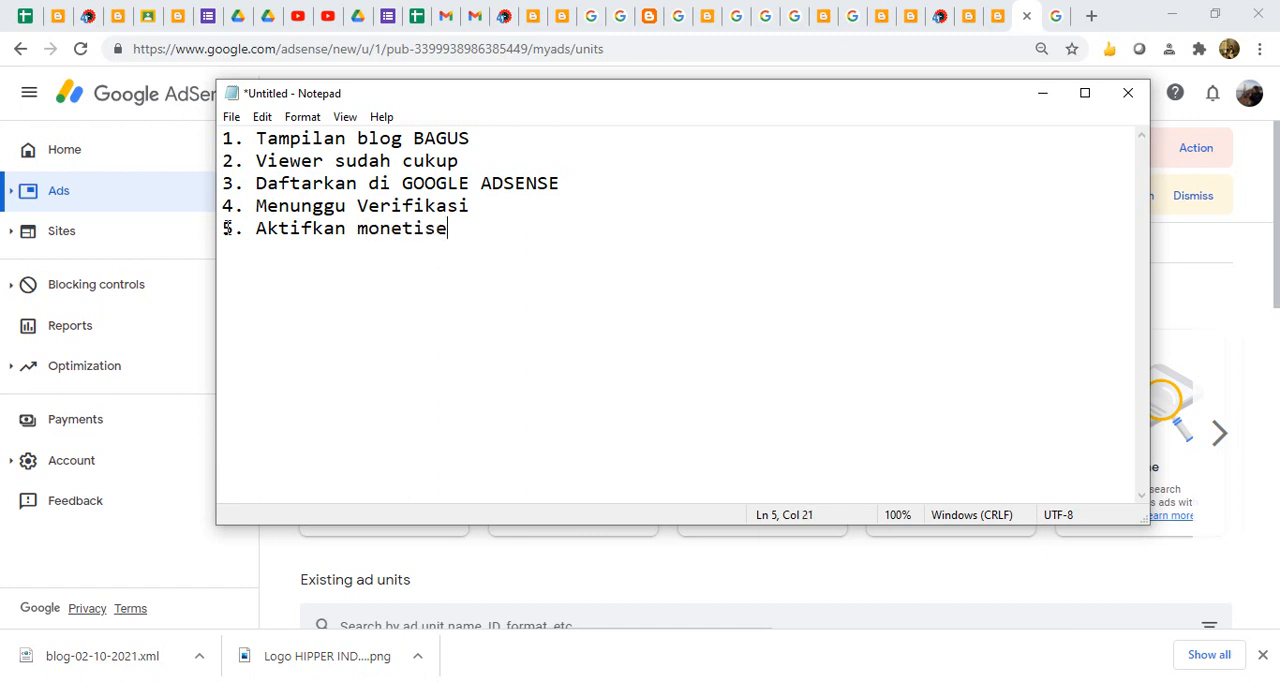
- Switch to the HIPPER Indonesia blog's settings in Blogger and examine the custom ads.txt entry under Monetization, closing it without saving
click(910, 20)
click(910, 18)
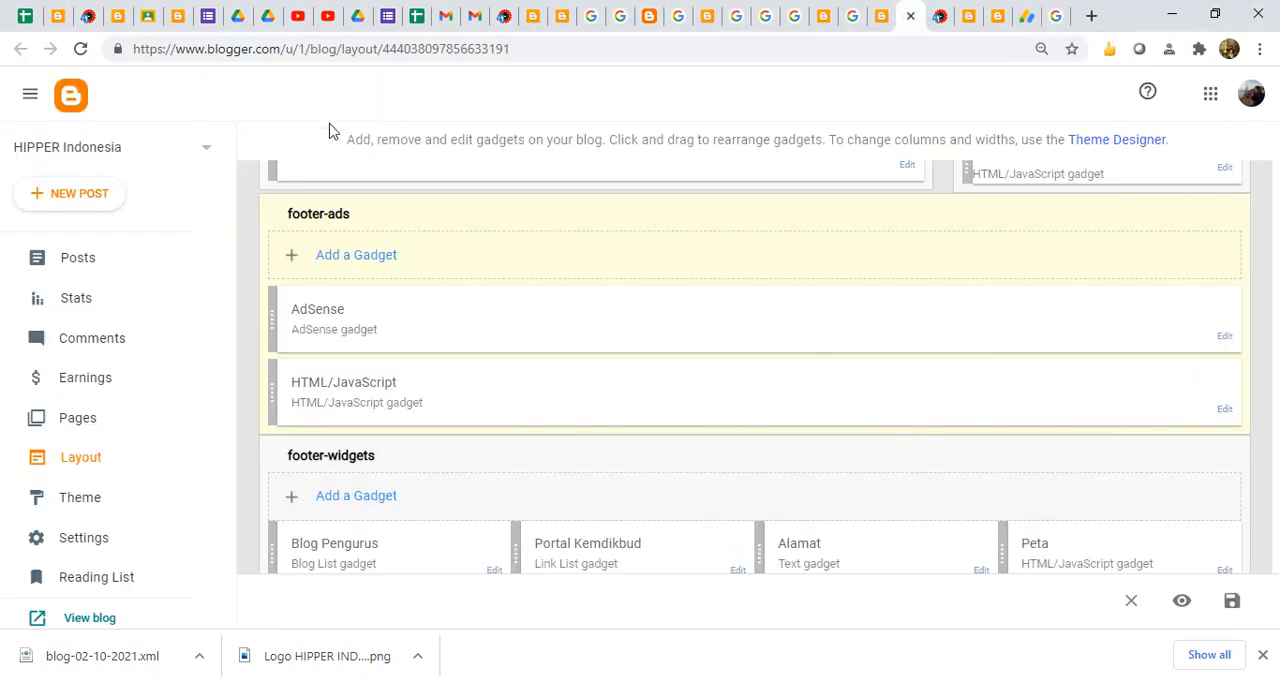
click(98, 537)
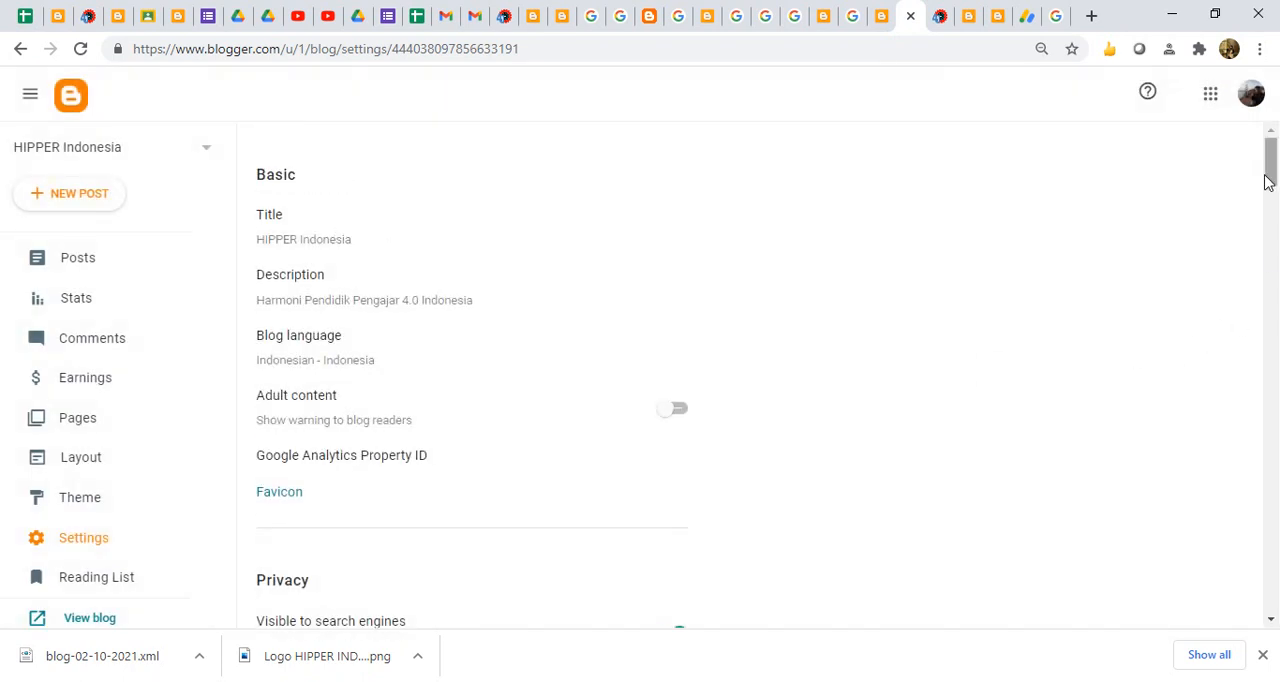
drag(1270, 170, 1232, 534)
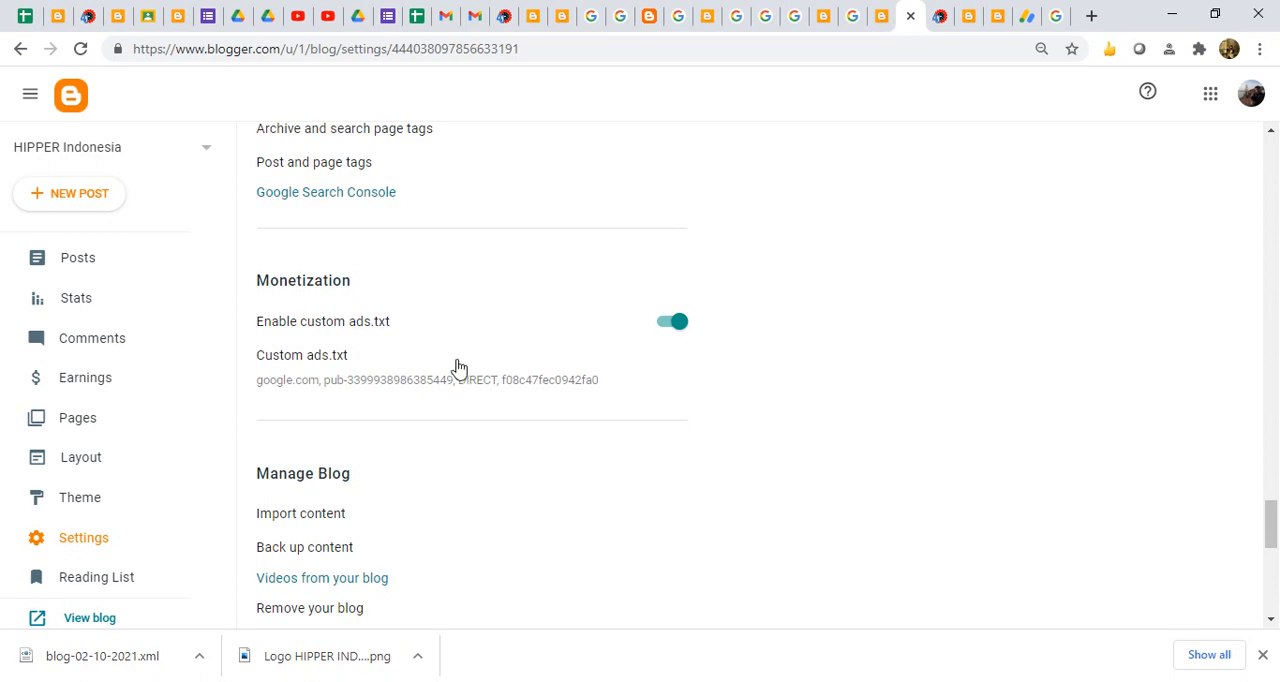
click(355, 372)
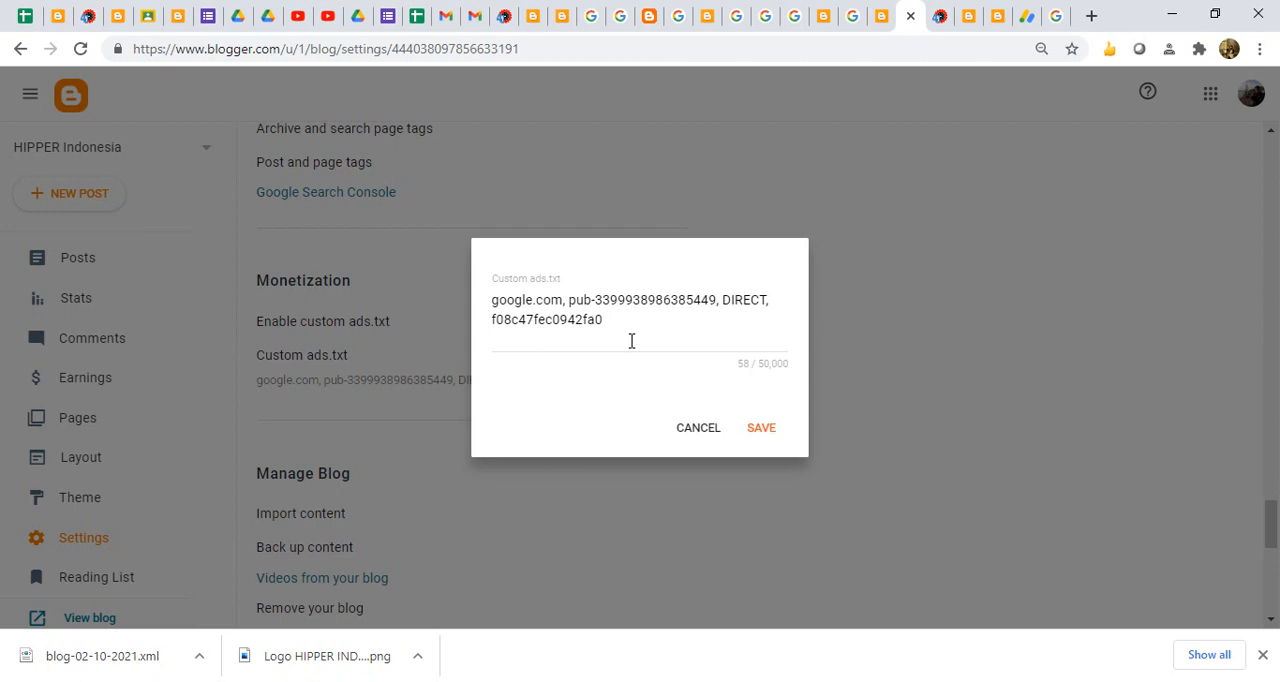
click(694, 428)
click(694, 430)
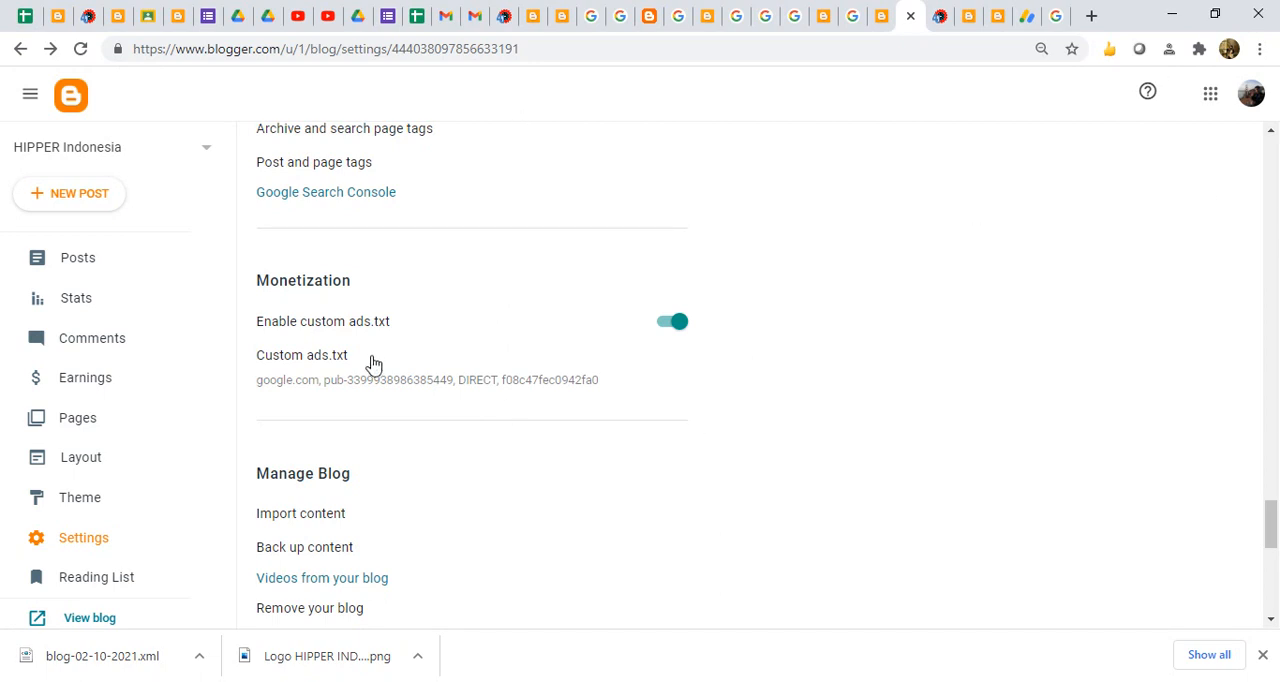
click(320, 360)
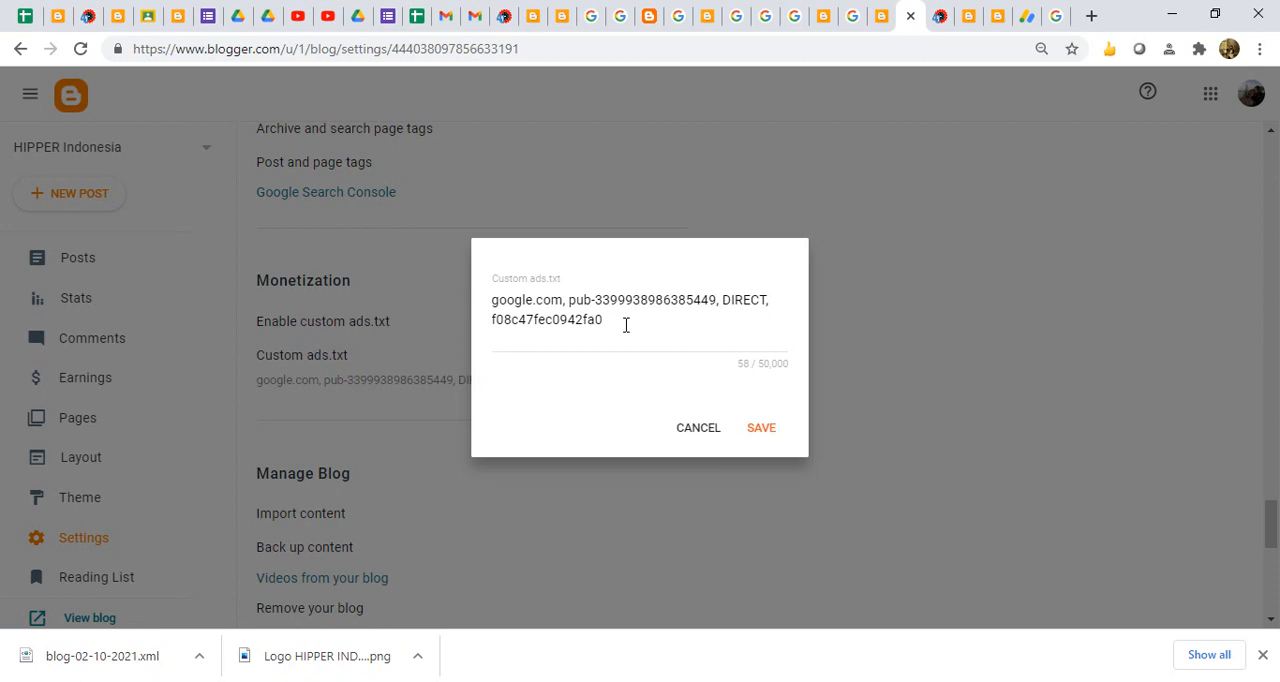
click(684, 432)
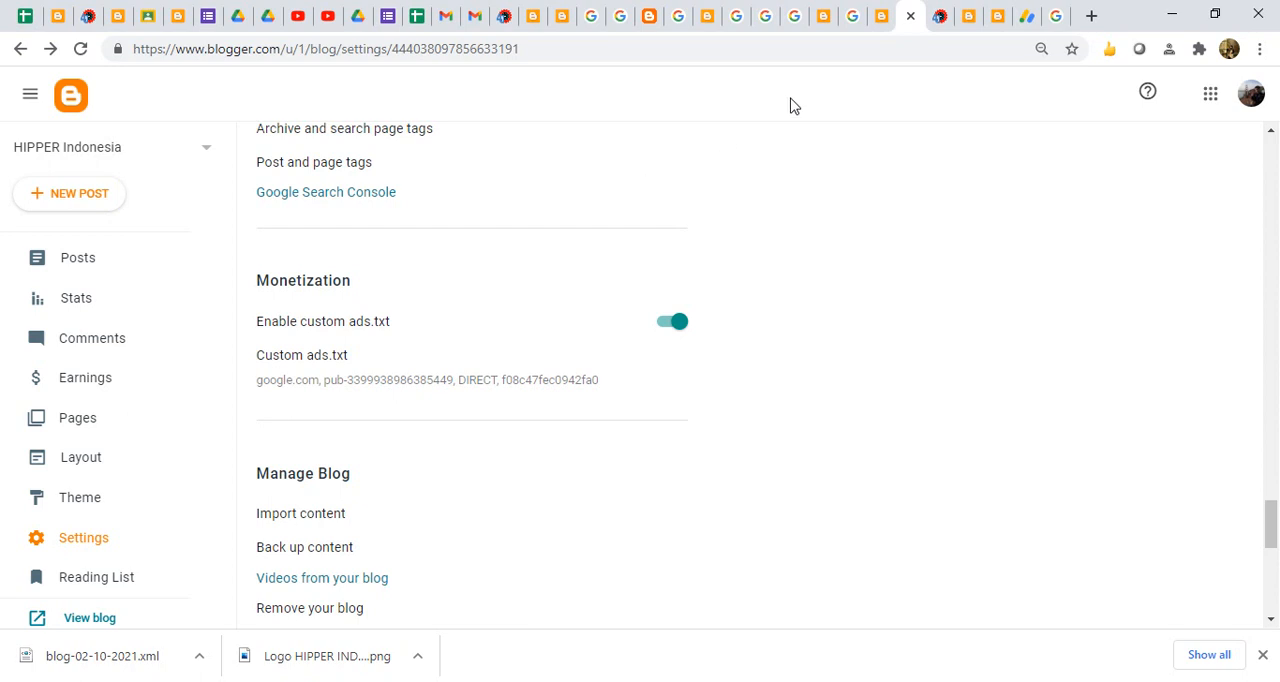
- Open the HIPPER Indonesia blog's layout and examine the ad code in the home-layout HTML/JavaScript gadget, closing it without saving
click(670, 680)
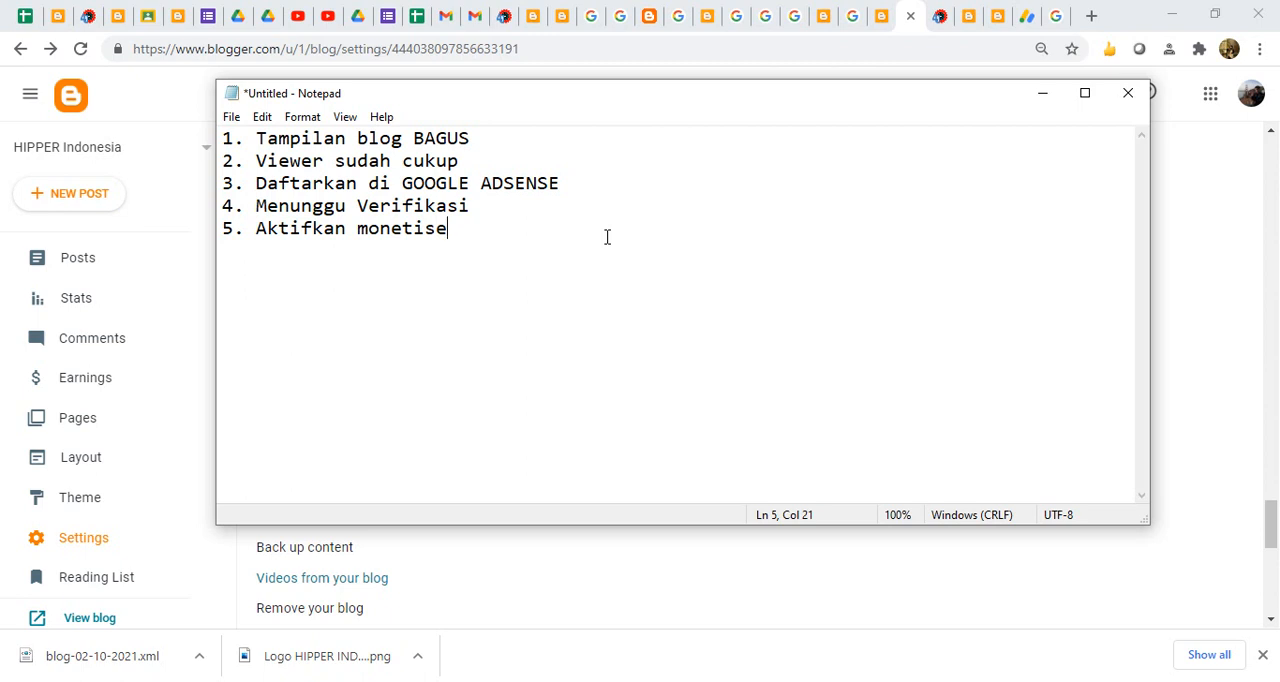
click(86, 461)
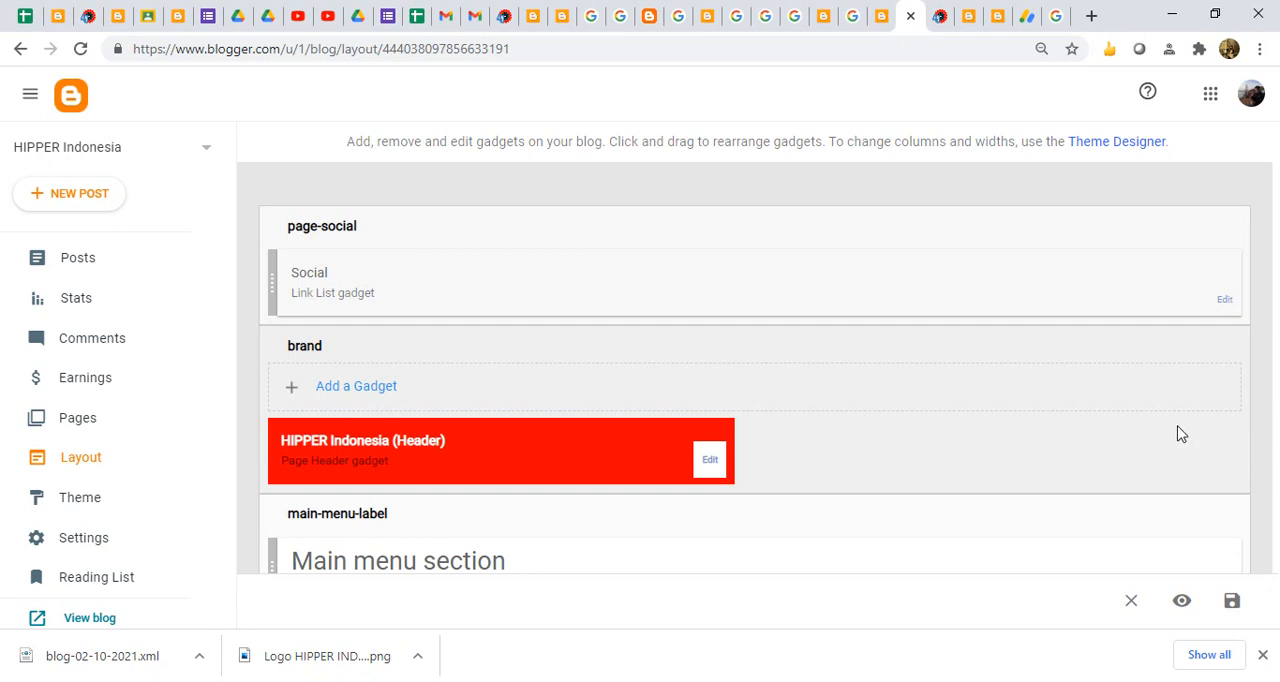
scroll(1177, 430, down, 4)
scroll(1177, 426, down, 6)
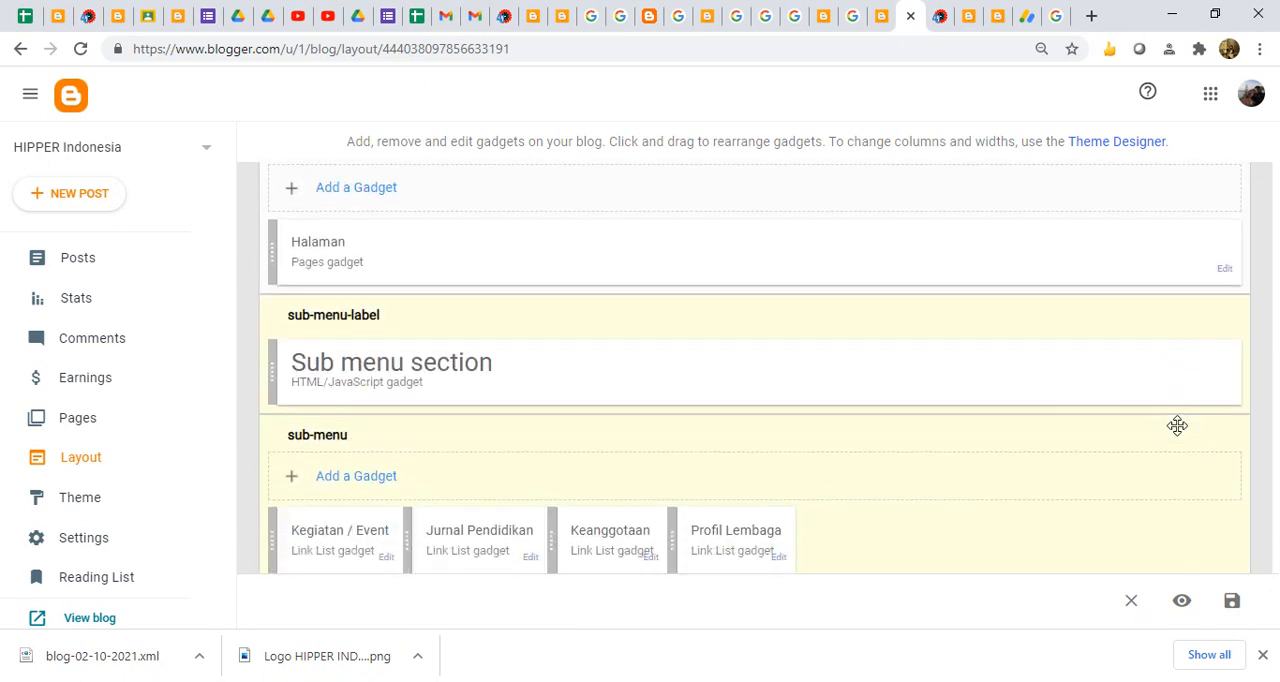
scroll(1177, 426, down, 2)
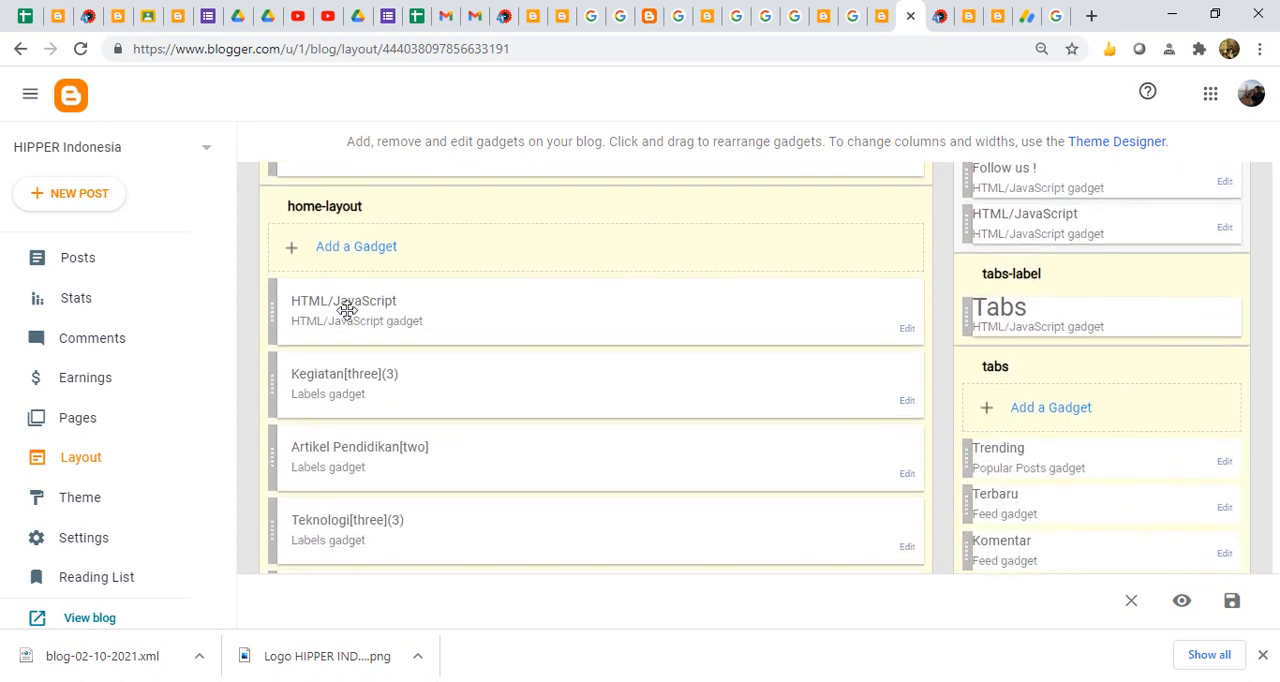
click(906, 329)
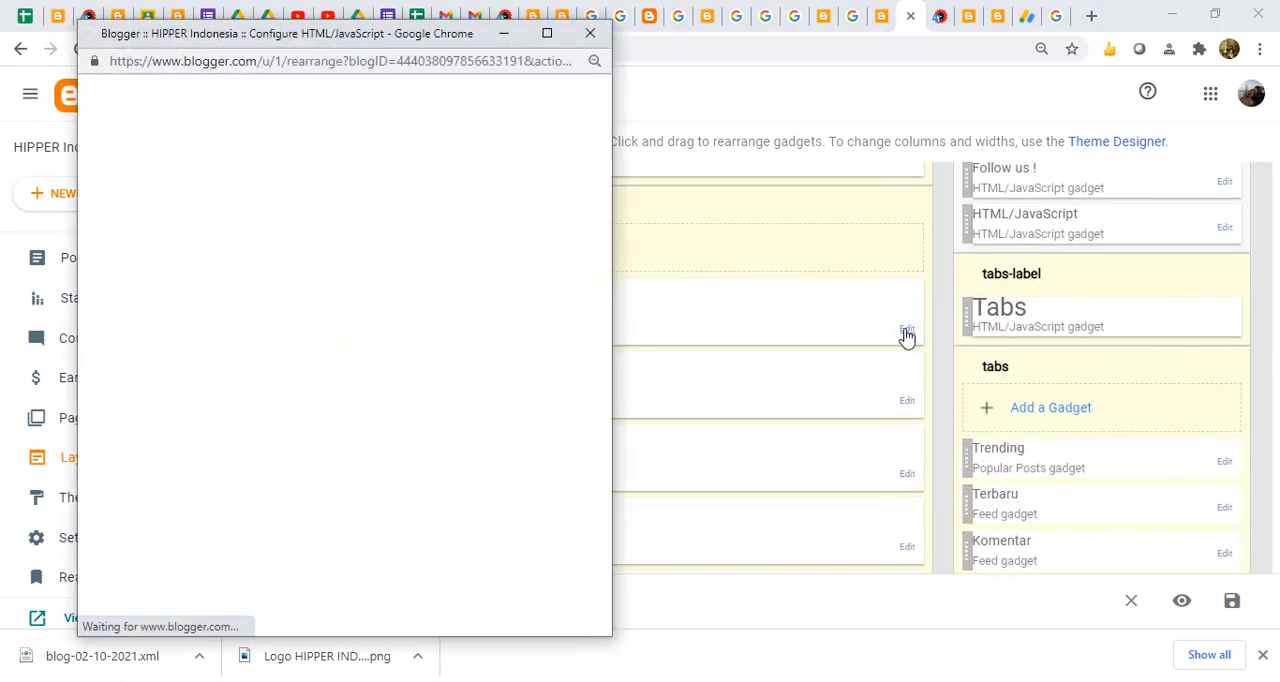
drag(184, 437, 39, 278)
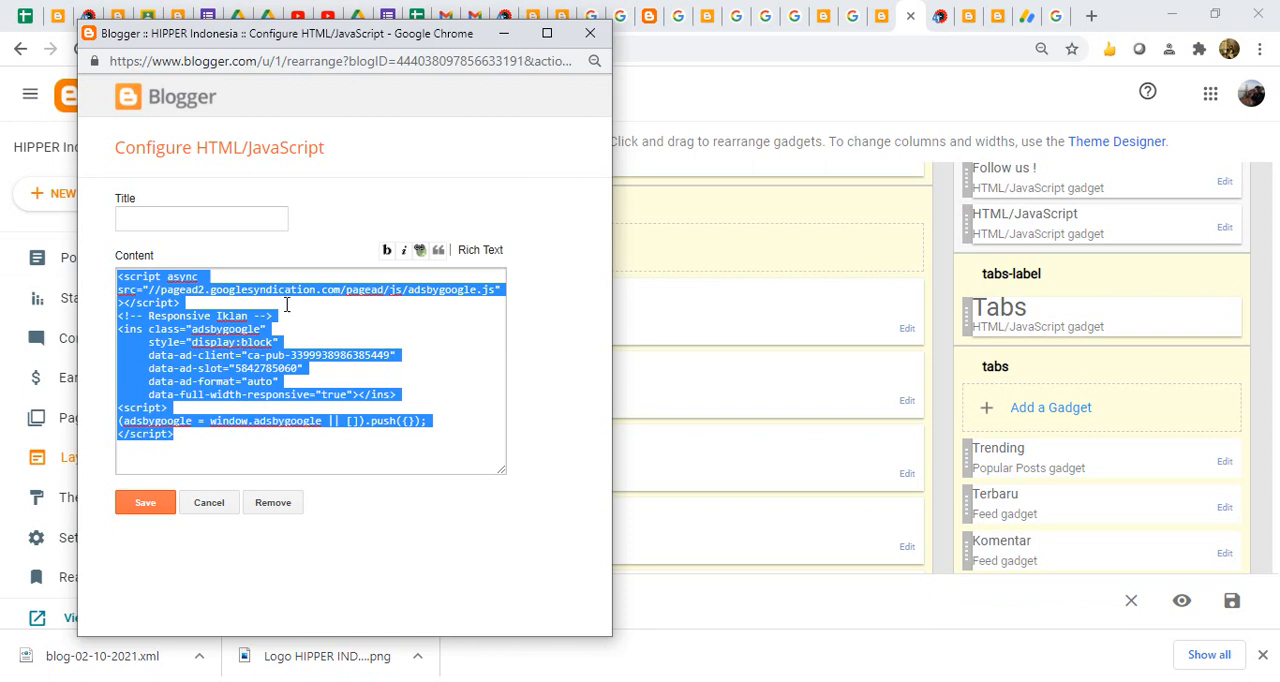
click(592, 36)
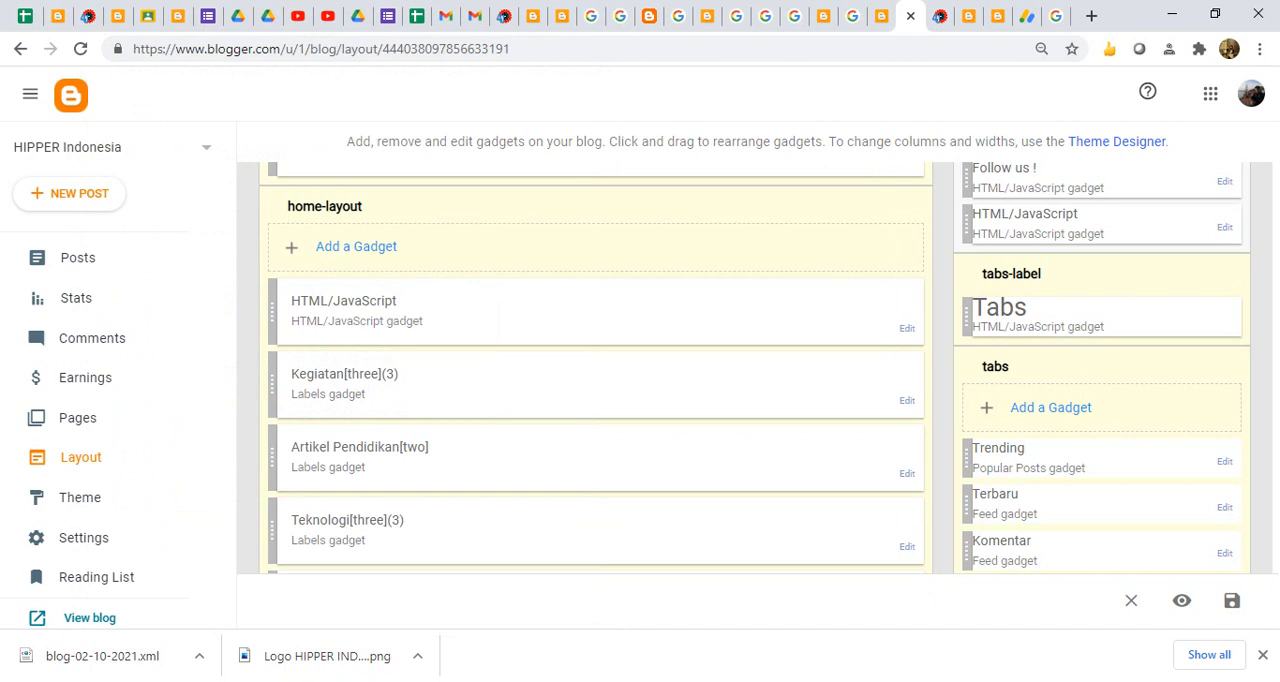
- Add "6. Buat IKLAN DI ADSENSE" as the sixth line of the Notepad list
key(alt+Tab)
key(Return)
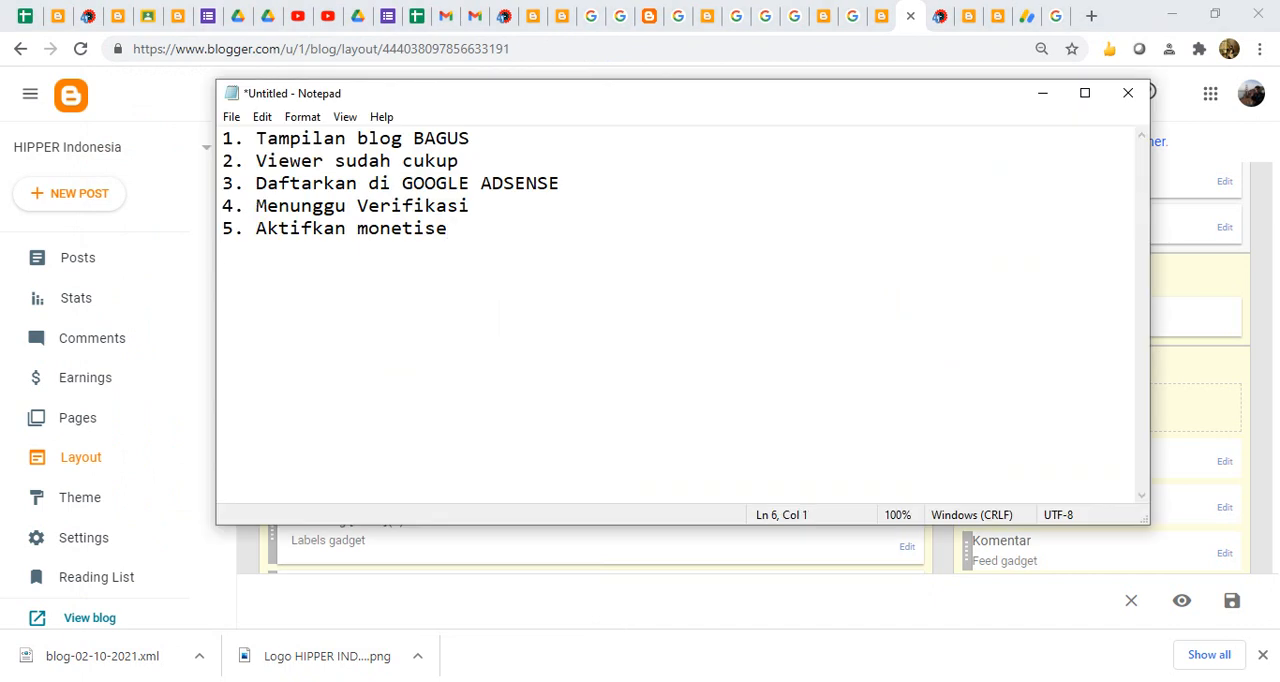
text(6. Buat IKLAN)
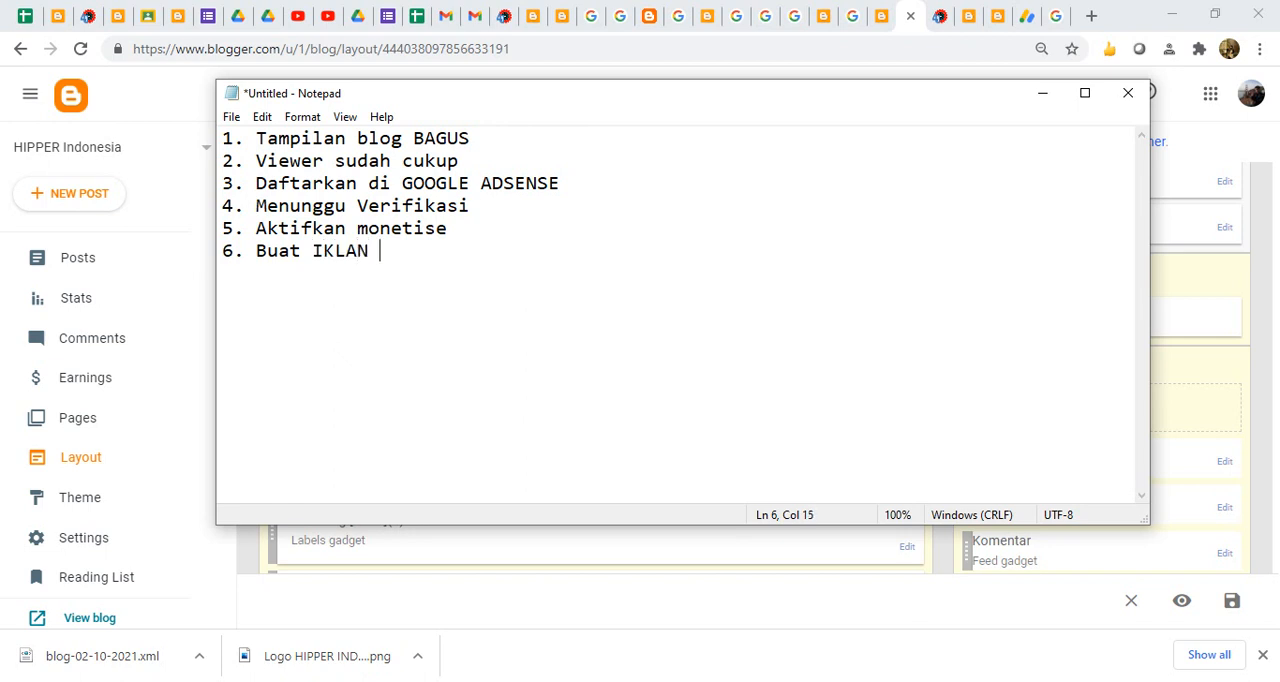
text( DI ADSENSE)
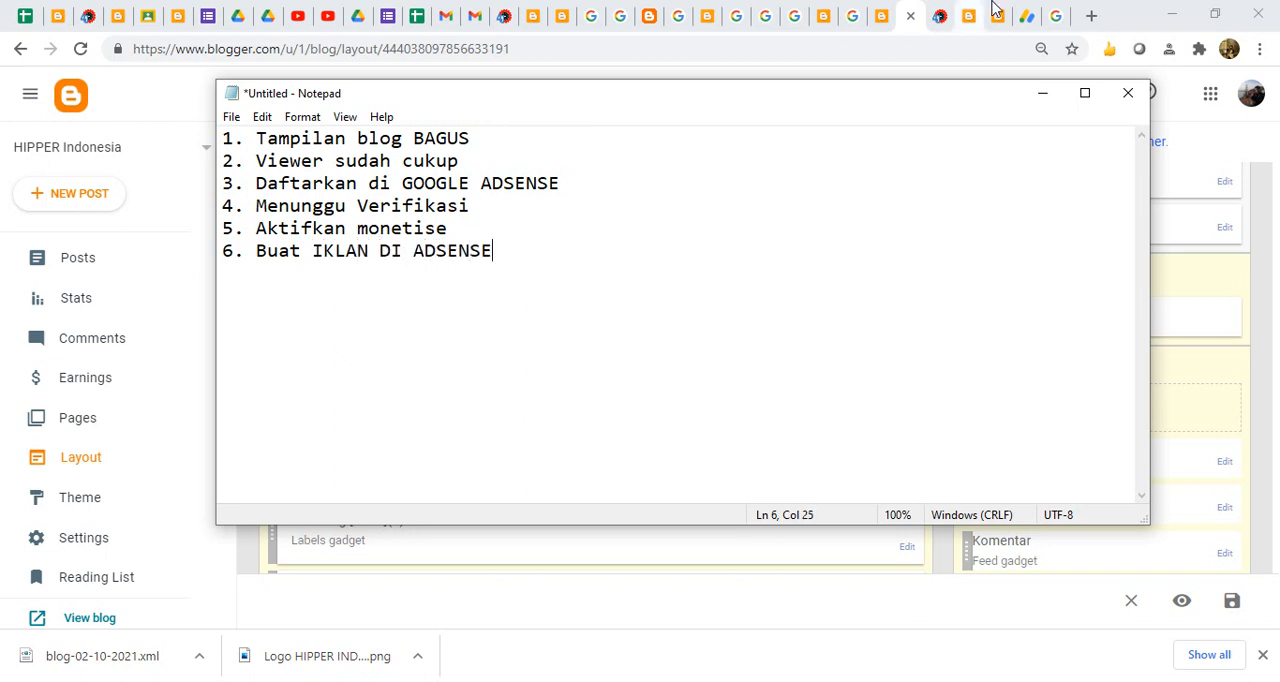
- Switch to AdSense and start a new display ad unit named "Iklan BARIS"
click(1020, 17)
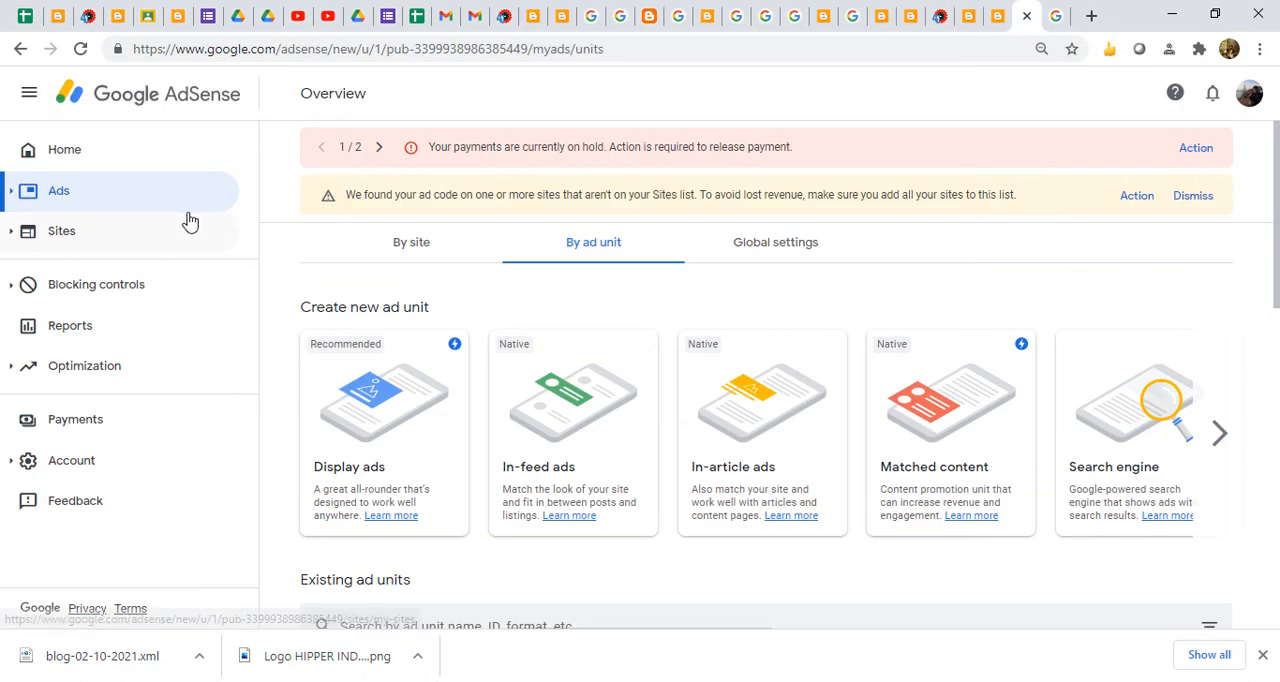
click(59, 194)
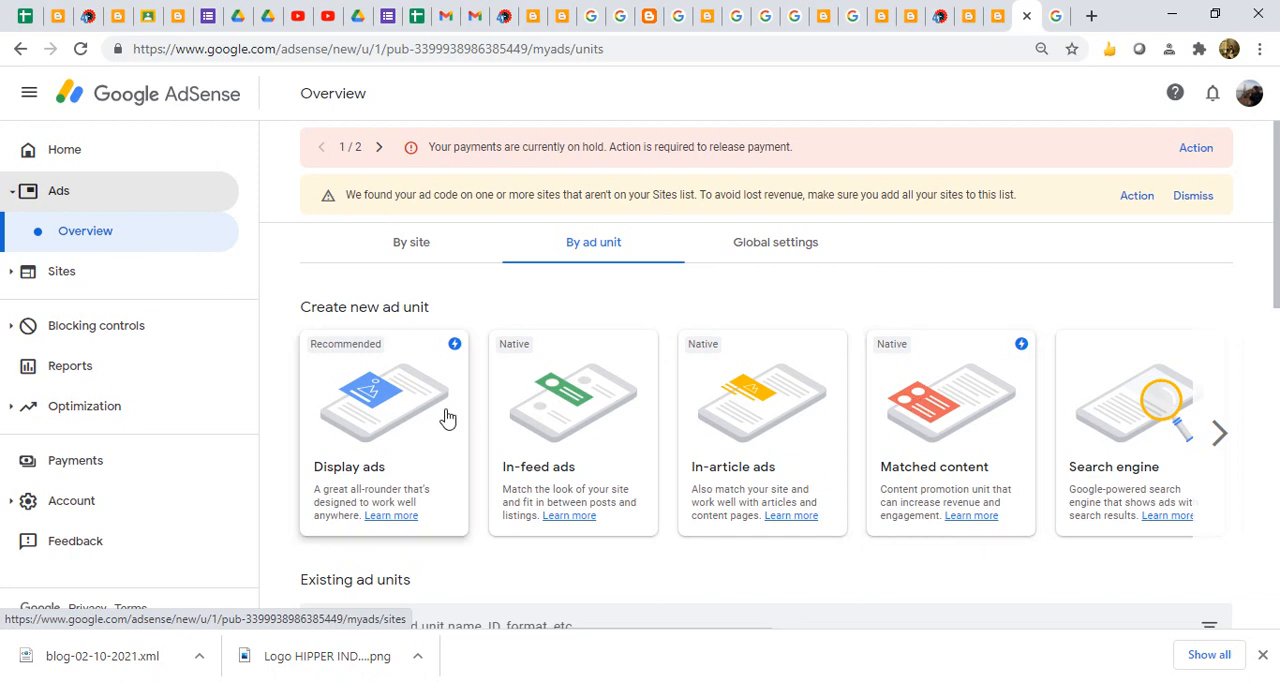
click(386, 418)
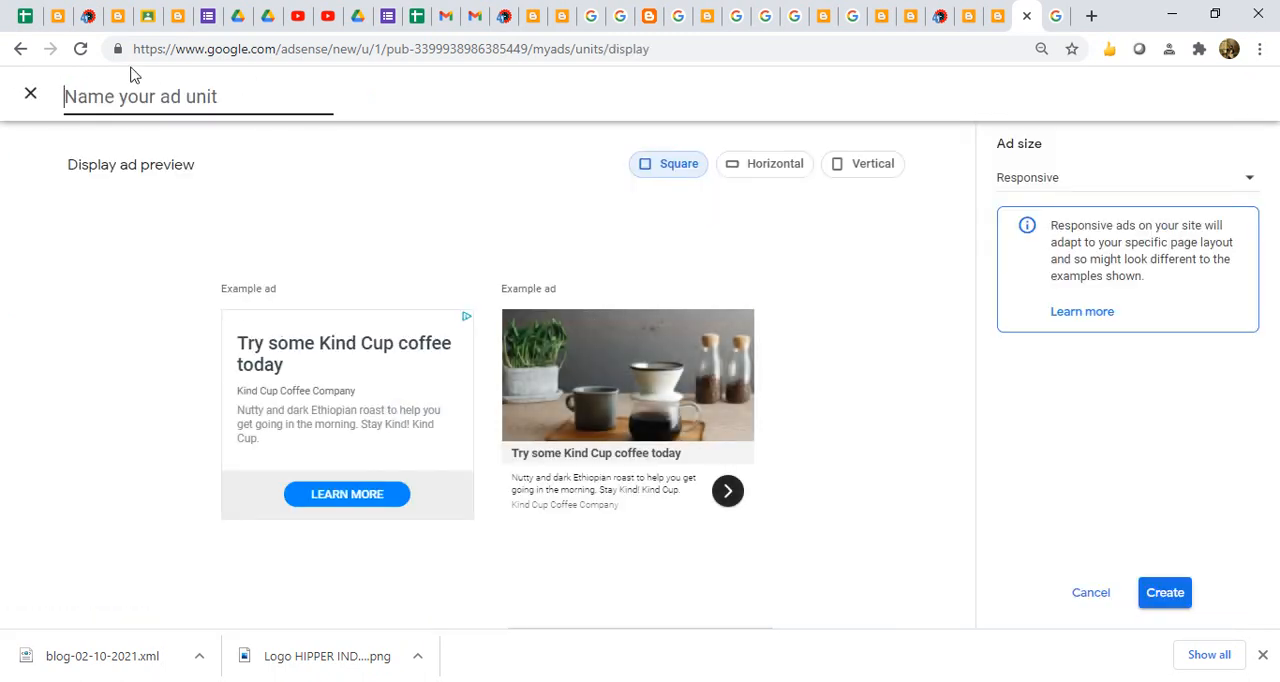
click(119, 95)
text(DS)
key(BackSpace)
text(Iklan BARIS)
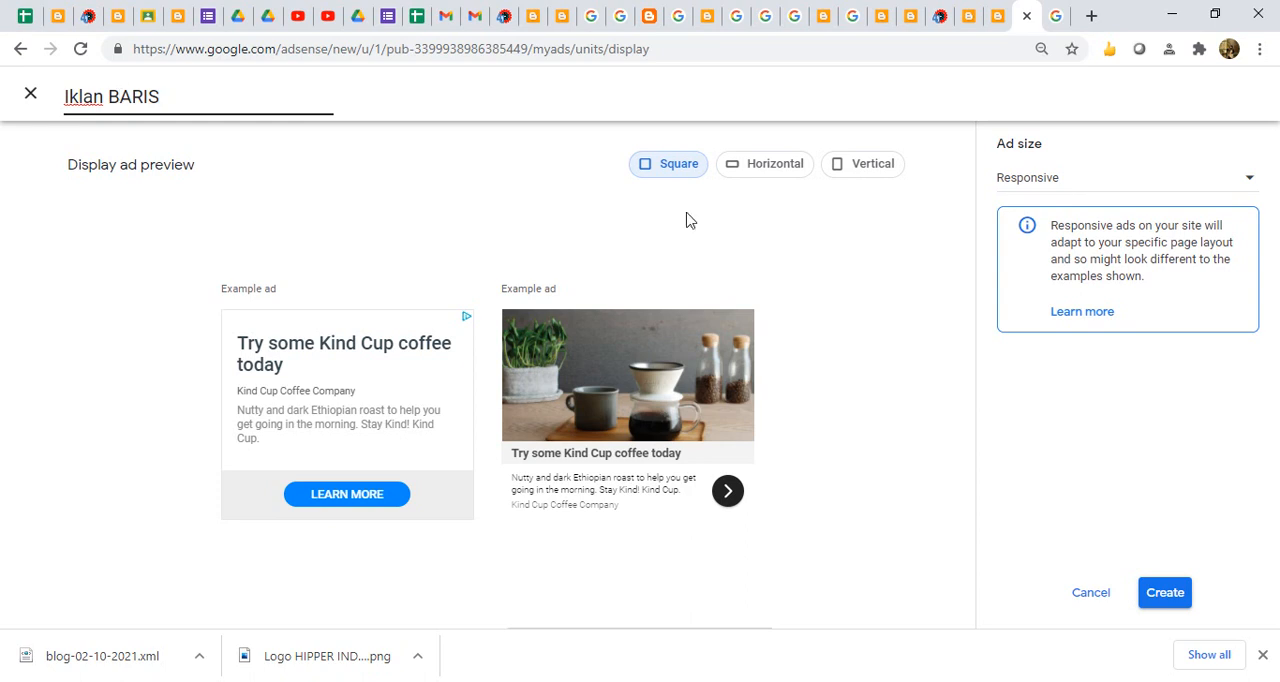
- Preview the ad unit in horizontal, vertical and square shapes, and compare it with the ad on the live HIPPER Indonesia site
click(780, 178)
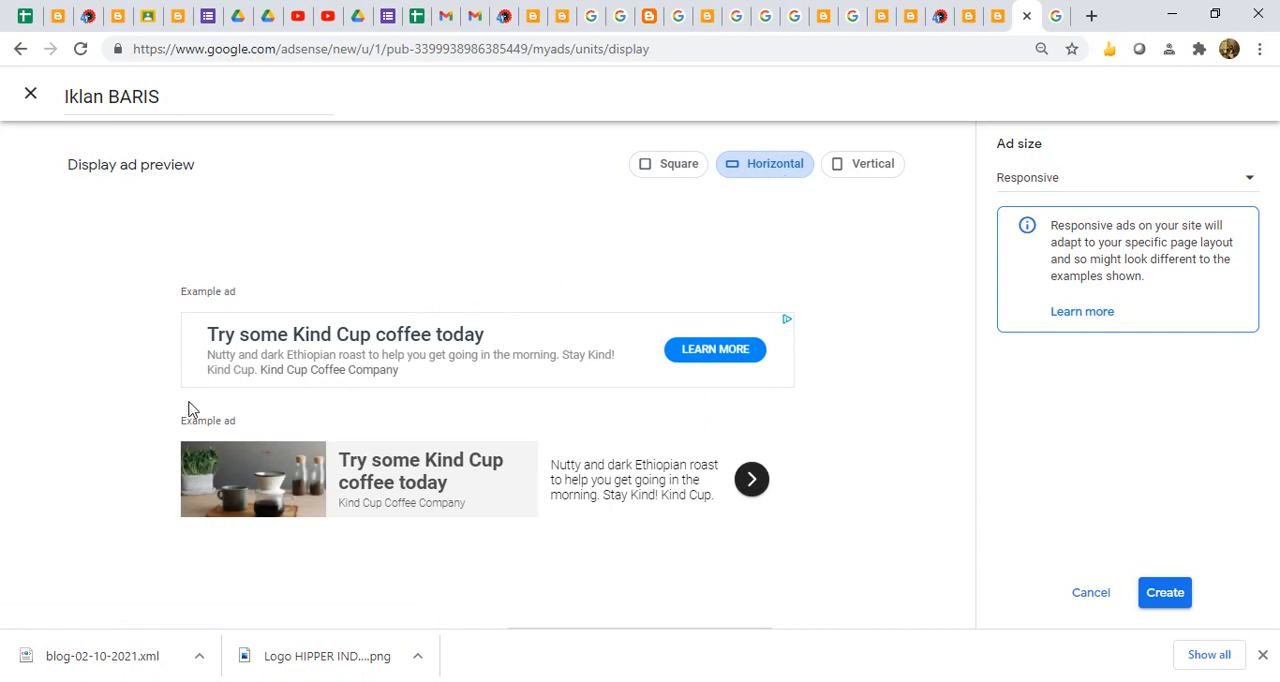
click(861, 180)
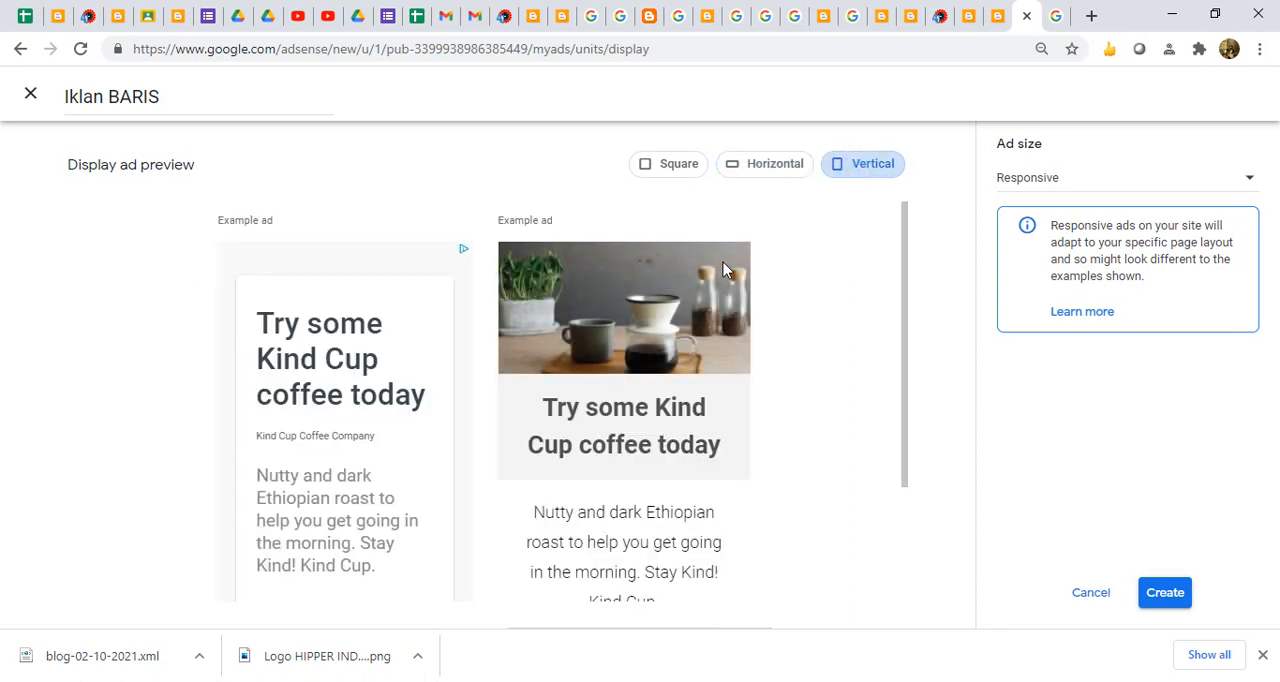
click(678, 168)
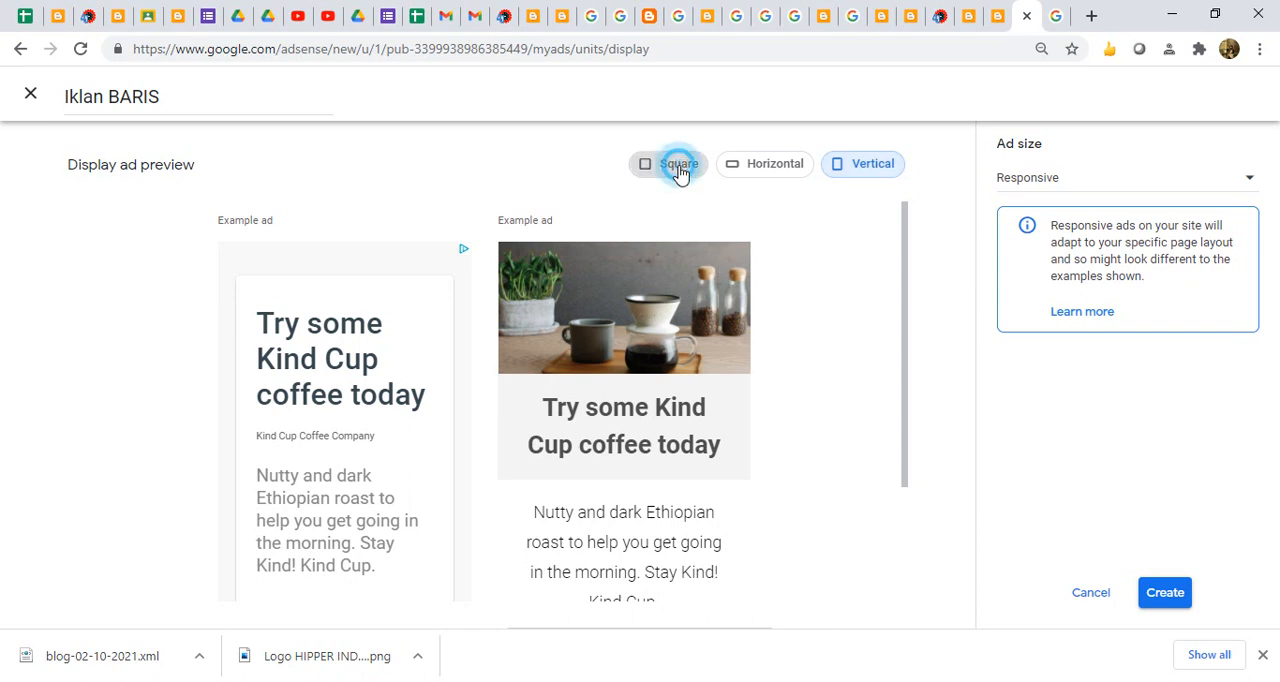
click(755, 178)
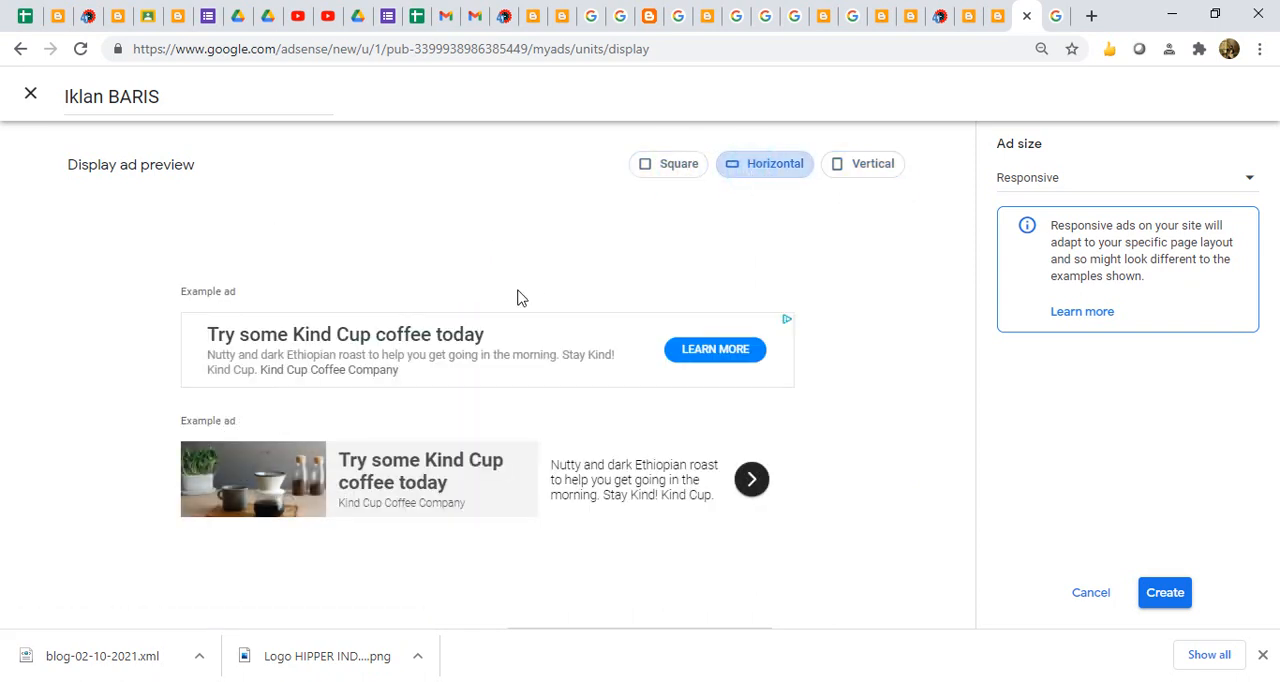
click(936, 16)
scroll(529, 396, up, 15)
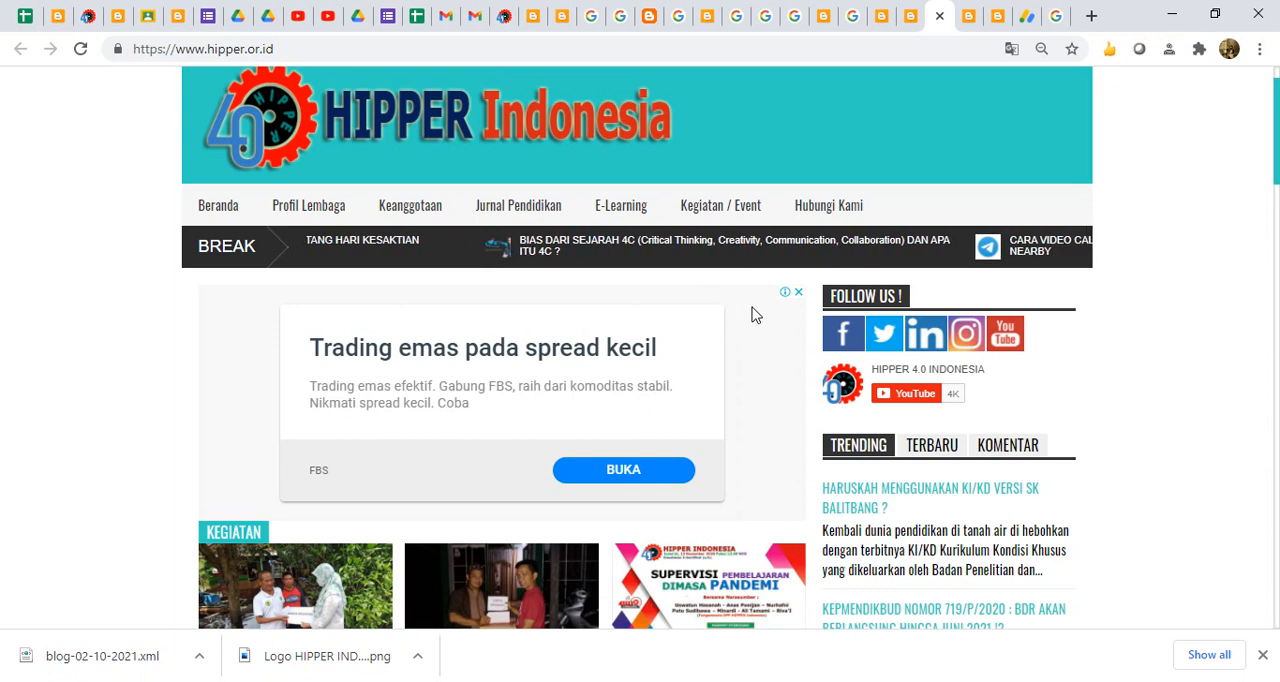
click(1025, 20)
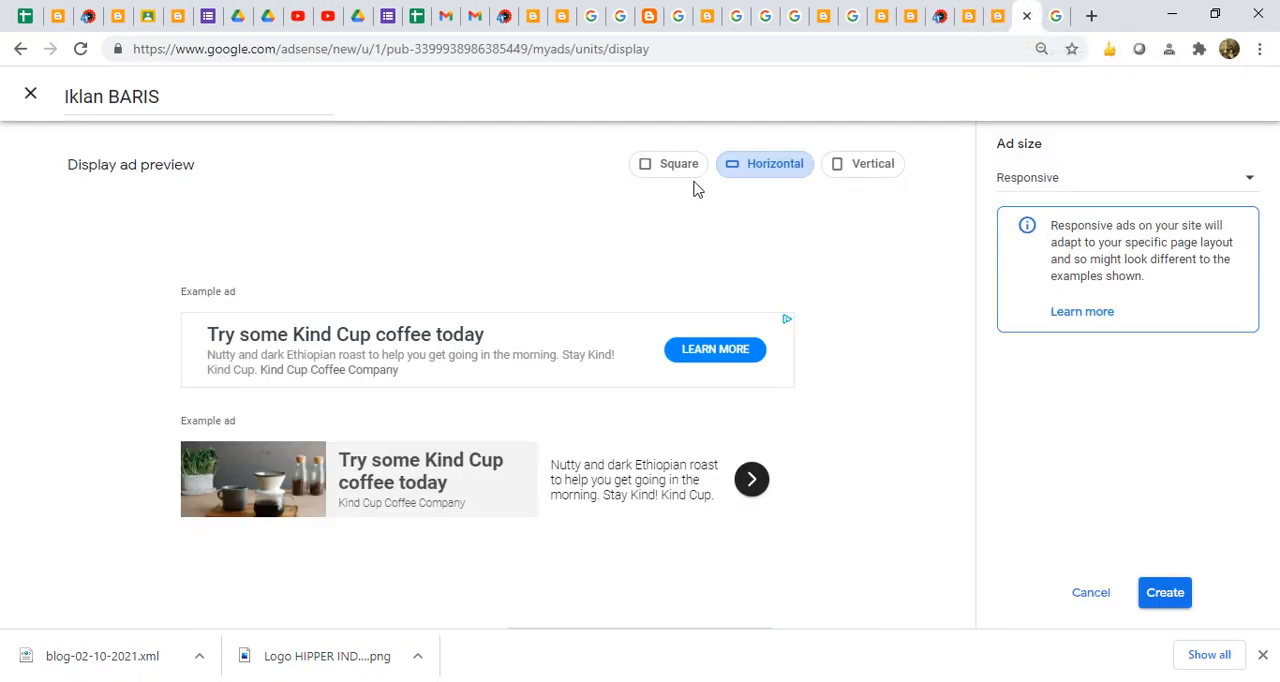
- Compare the square and horizontal previews, check the ad size options, and close the new ad unit without creating it
click(679, 167)
click(749, 164)
click(1073, 182)
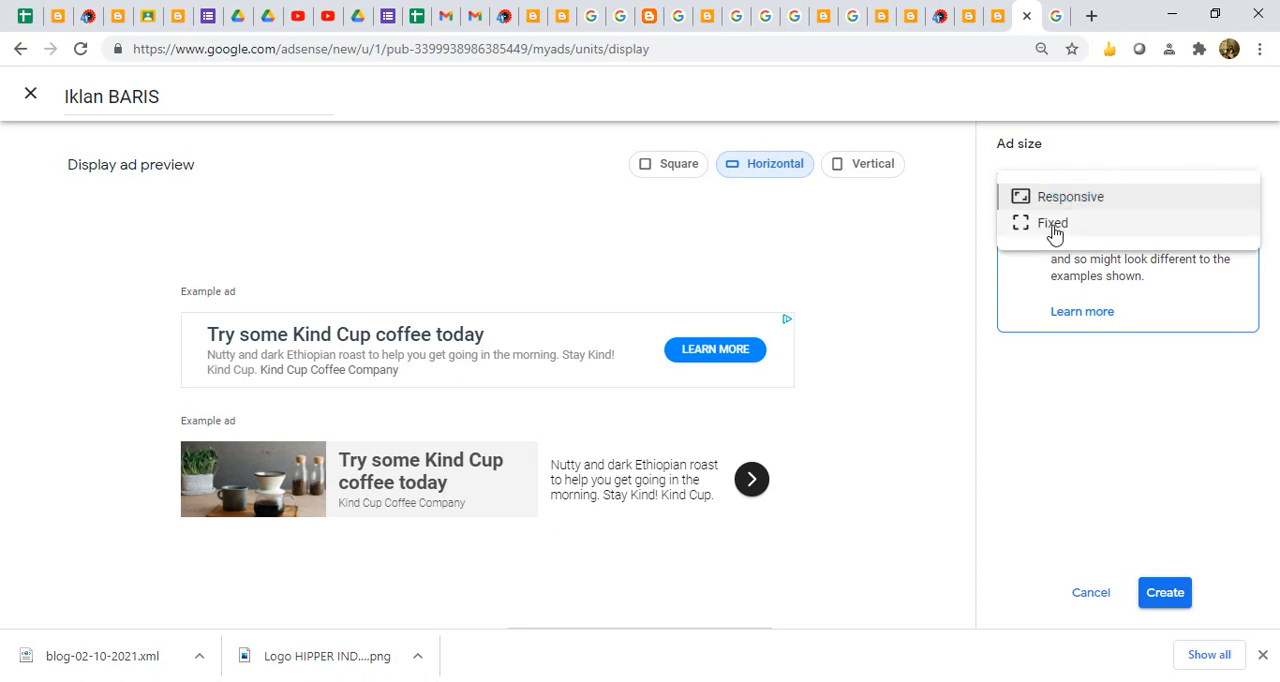
click(1032, 410)
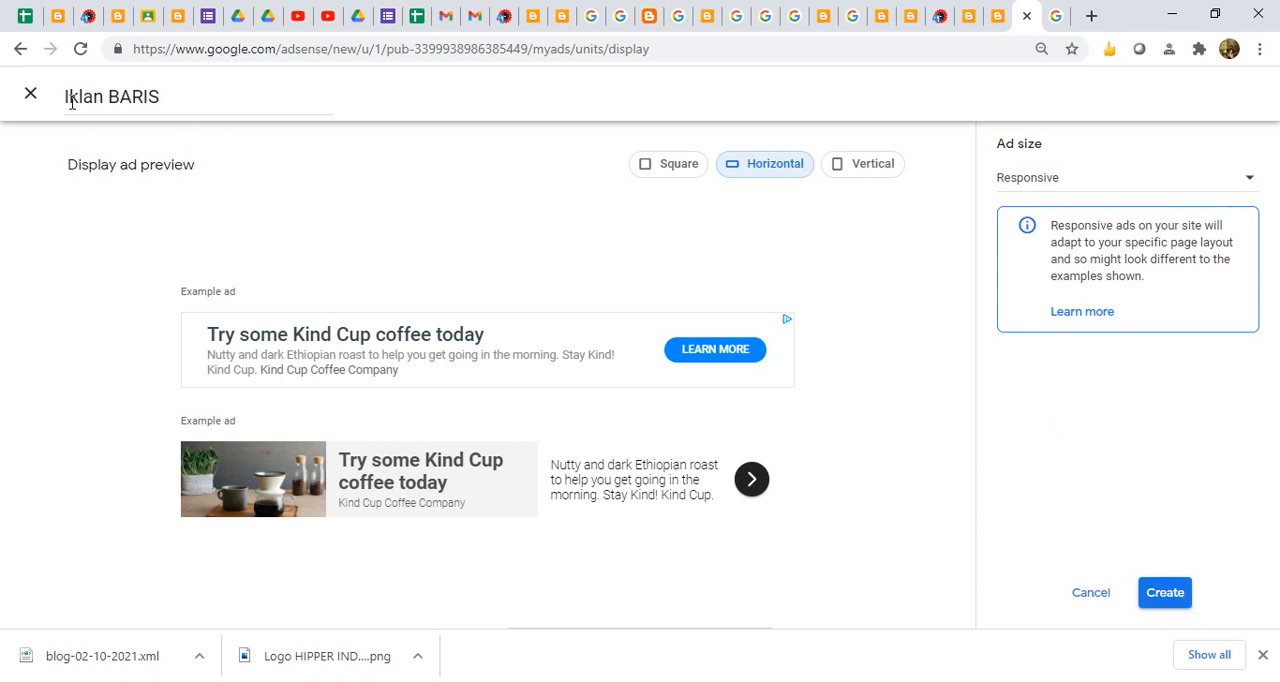
click(30, 94)
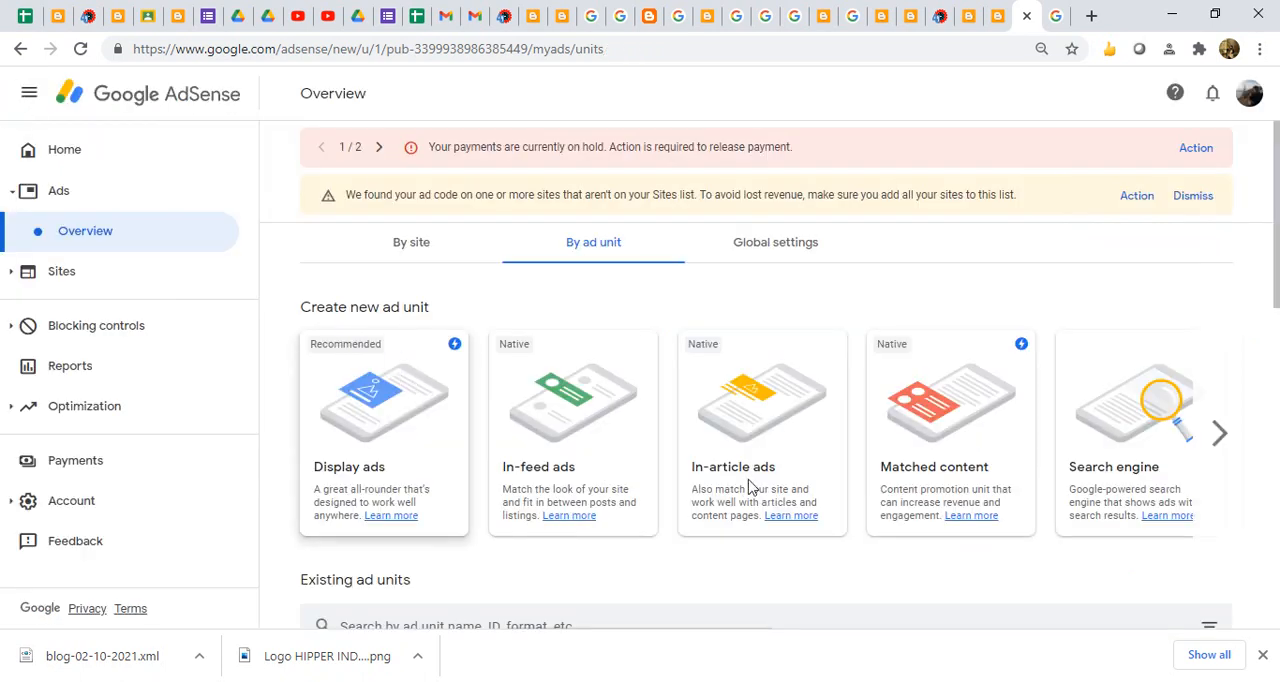
- Copy the HTML code snippet of the existing UNTUK NGEBLOG ad unit and close the code generator
click(1277, 355)
drag(1277, 380, 1278, 350)
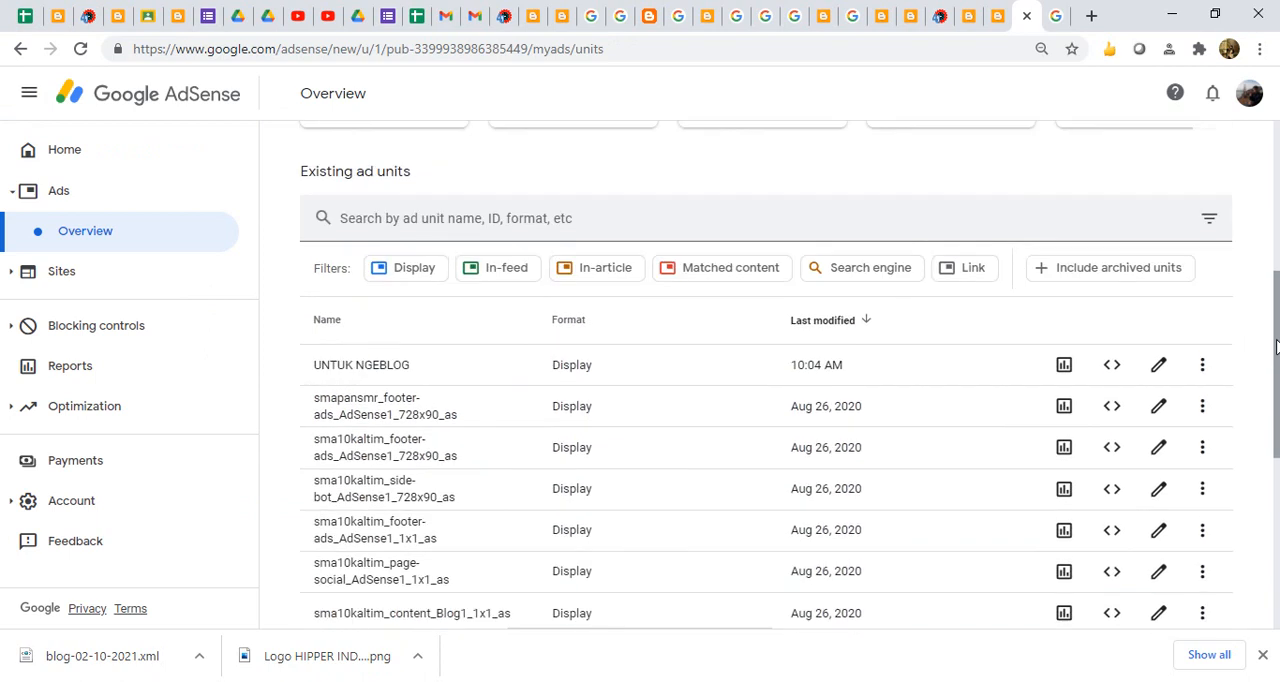
click(385, 368)
click(1114, 370)
click(440, 486)
drag(440, 486, 294, 309)
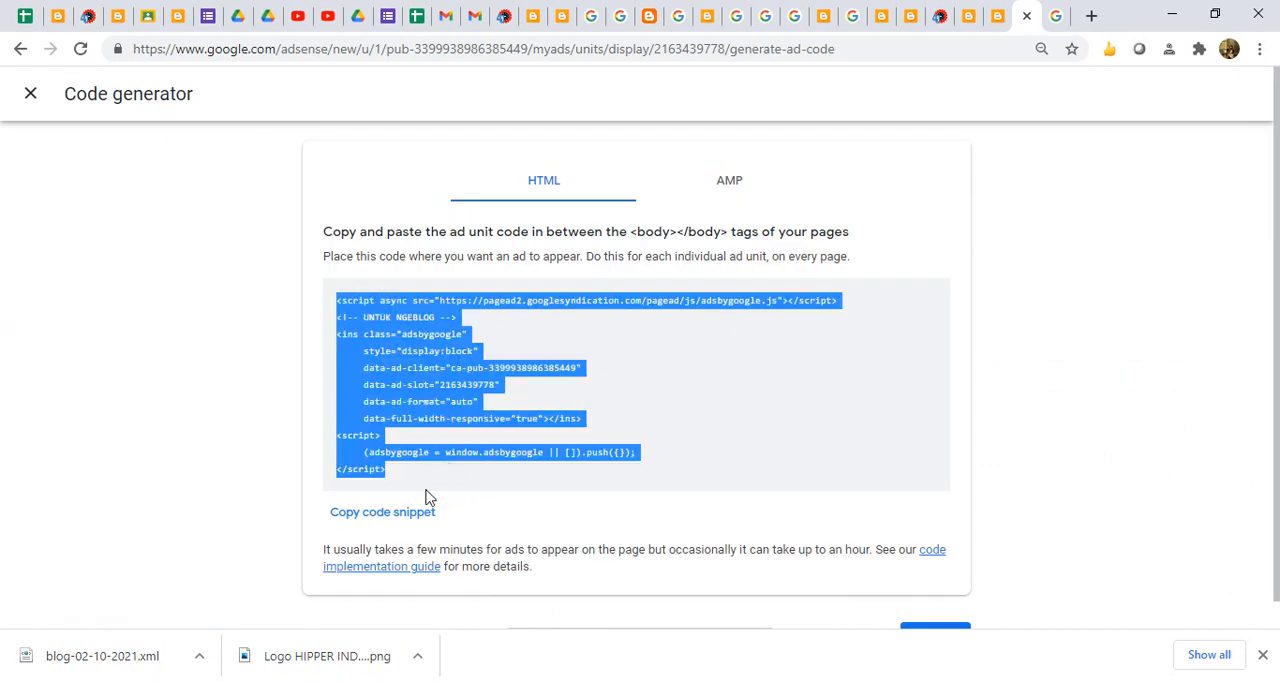
click(385, 515)
click(237, 392)
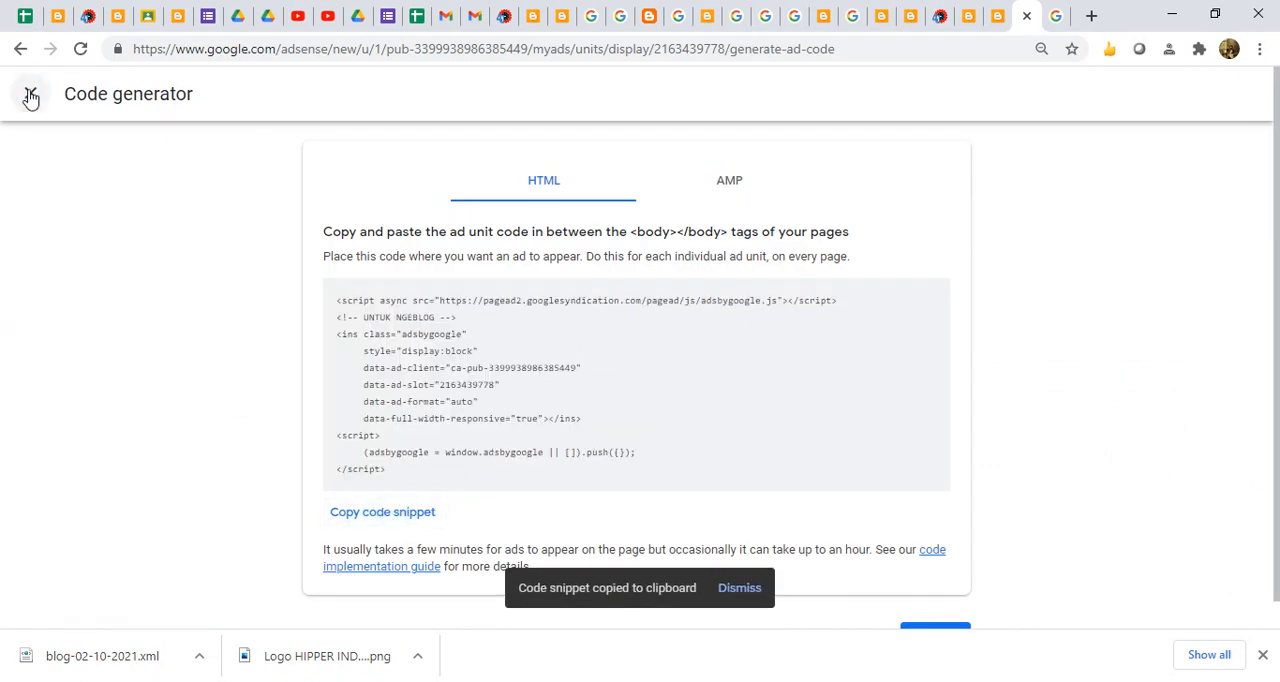
click(31, 96)
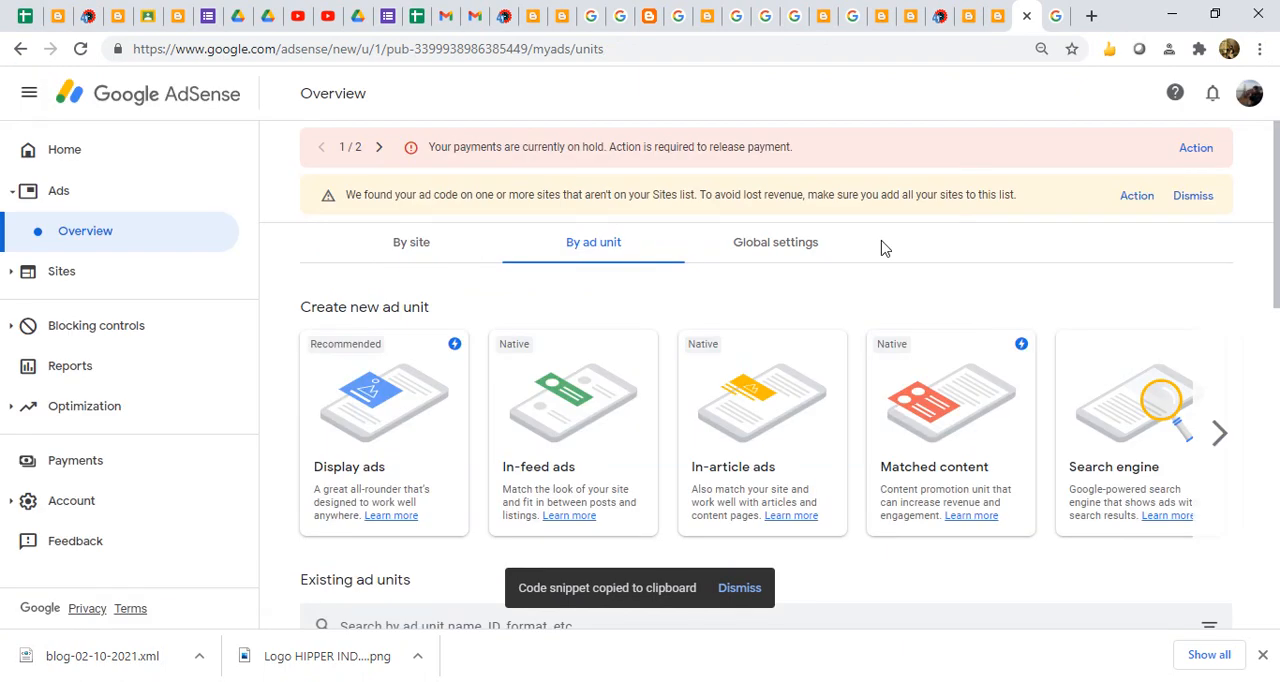
- Check the blog layout in Blogger, and start the seventh line of the Notepad list with "7. Copy"
click(900, 20)
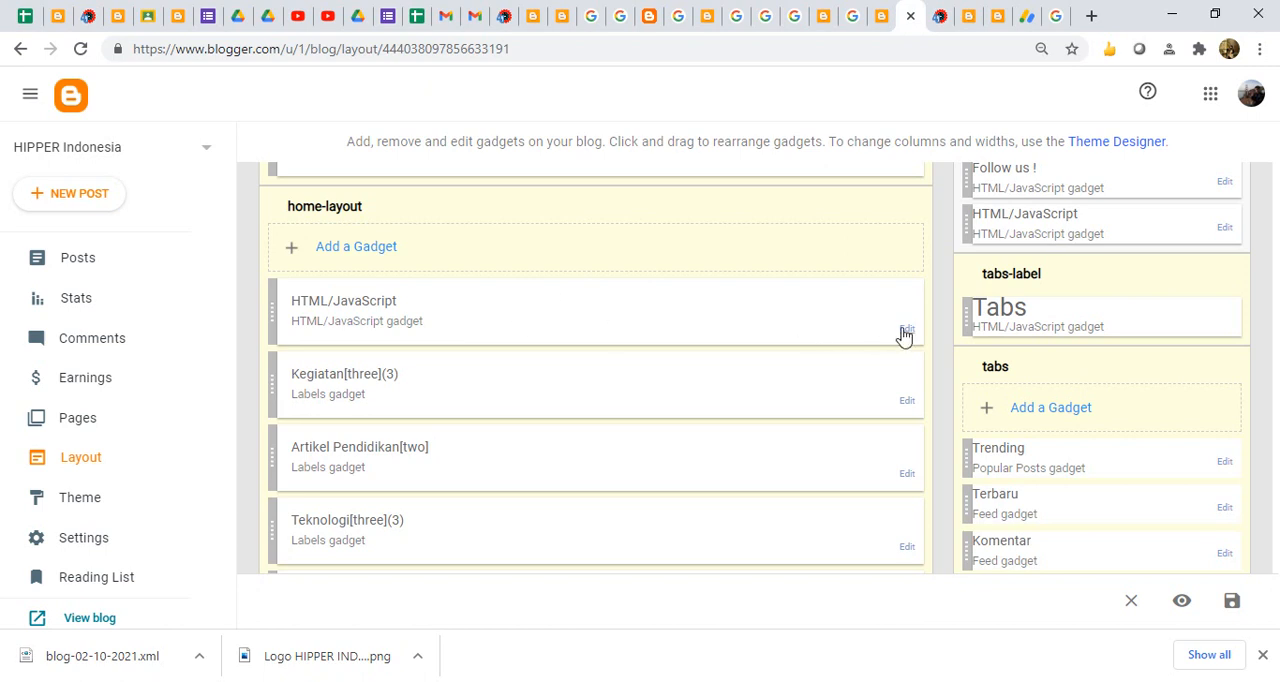
key(alt+Tab)
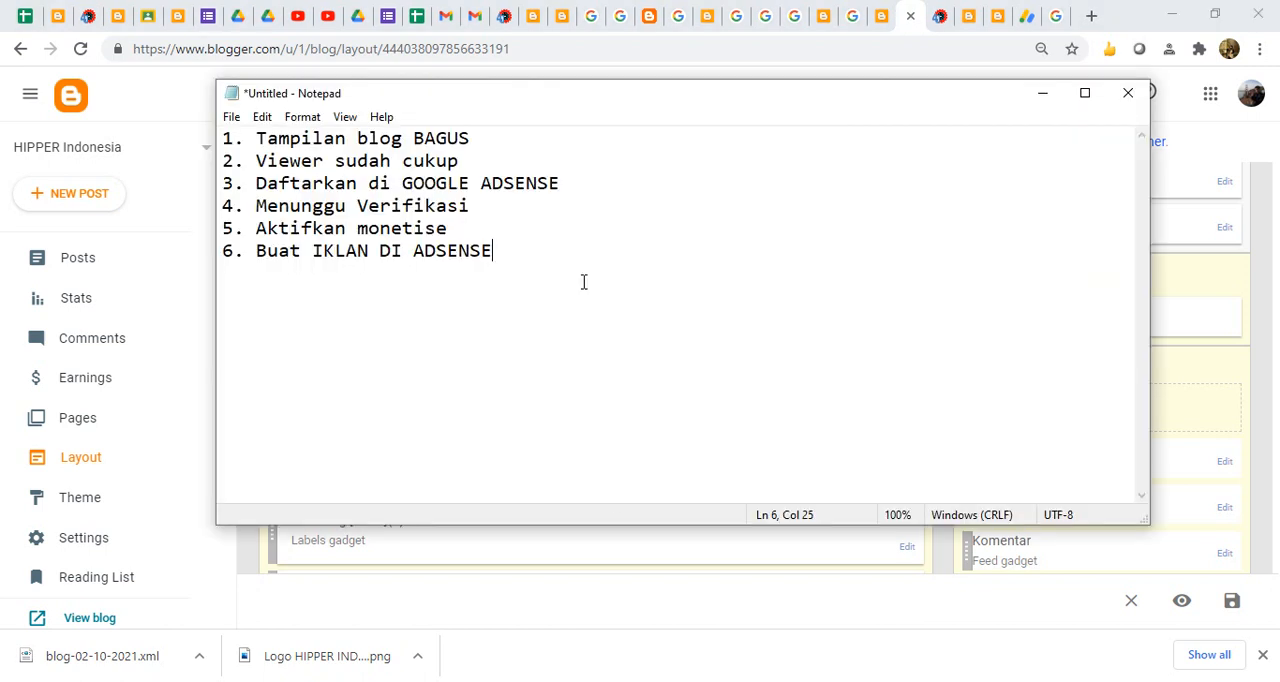
key(Return)
text(7. Copy)
- Reopen the UNTUK NGEBLOG ad unit's code snippet in AdSense, and return to the blog layout in Blogger
click(1027, 18)
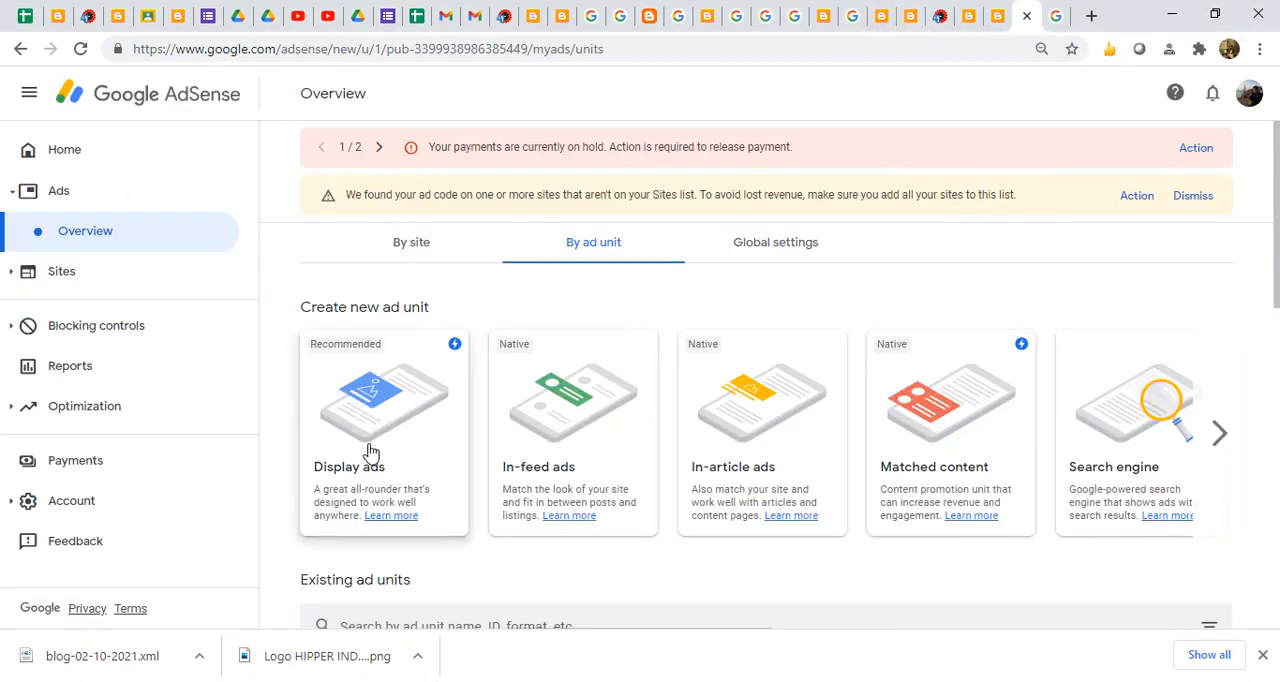
scroll(466, 235, down, 5)
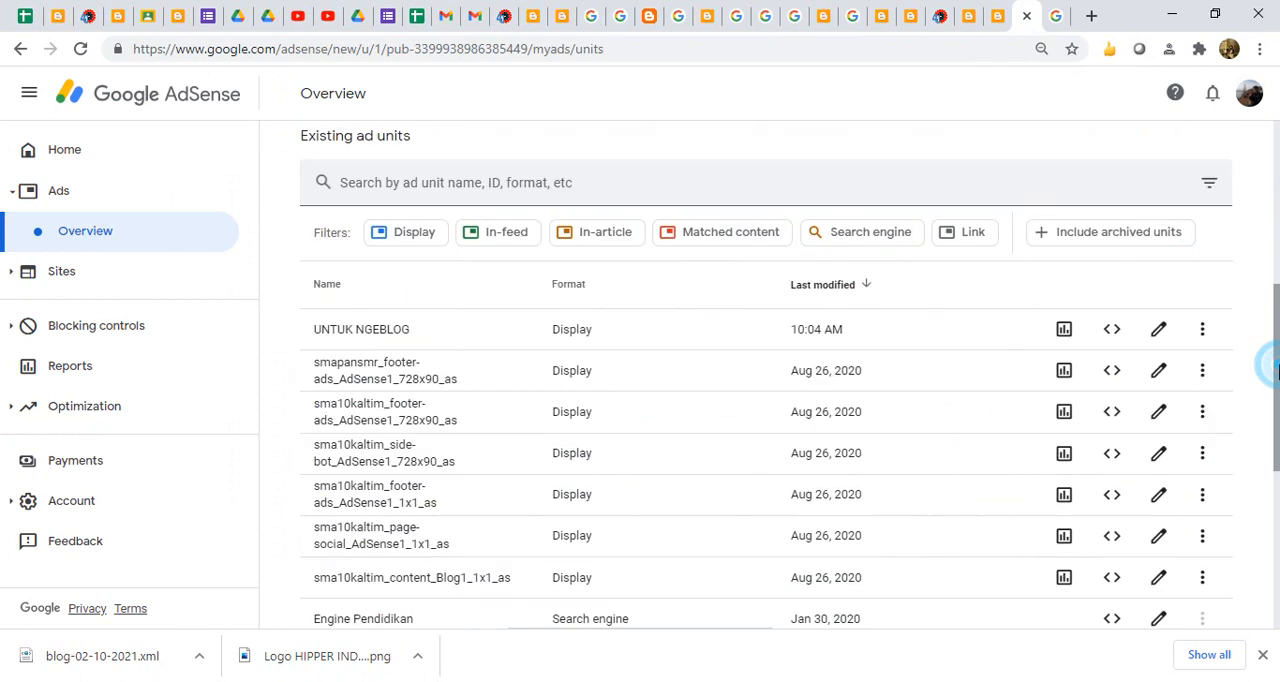
click(1111, 329)
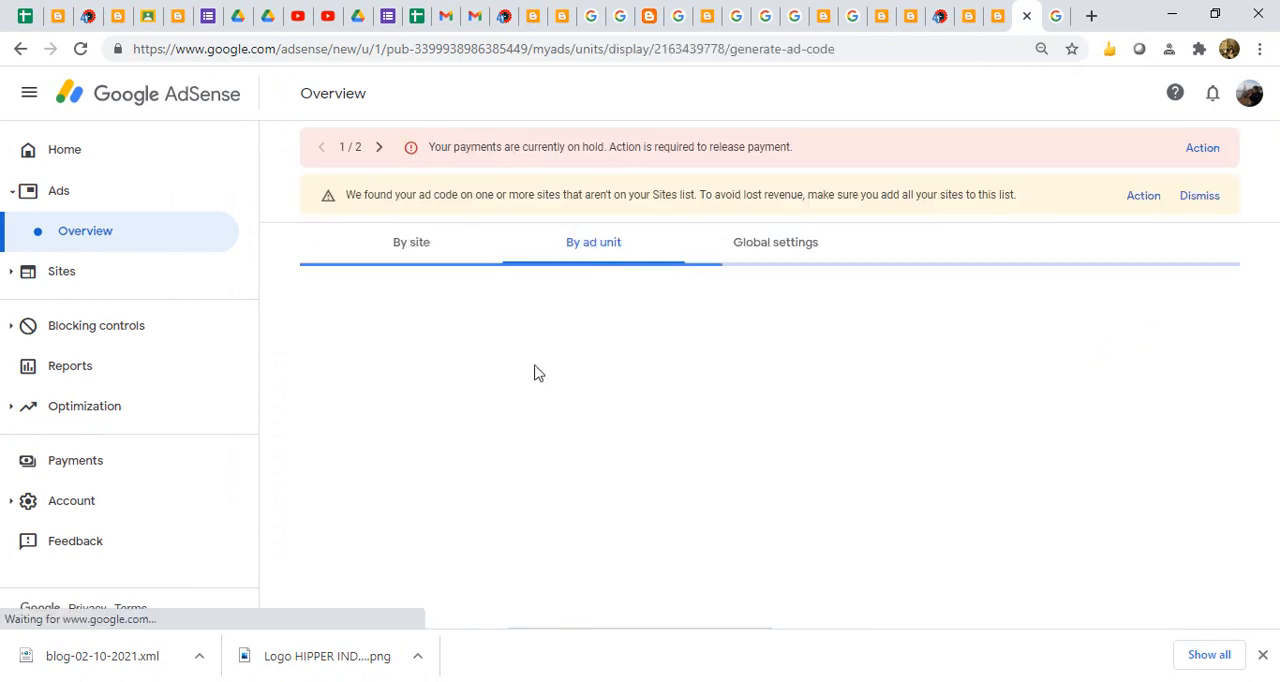
click(443, 512)
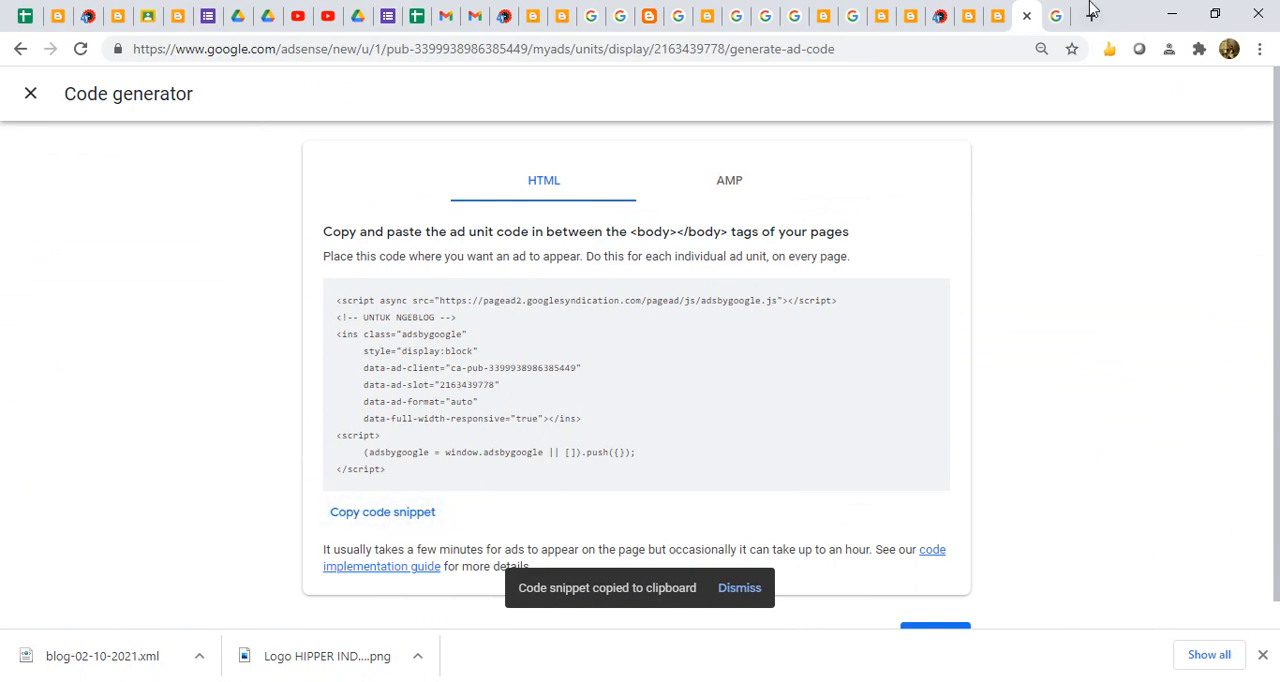
click(913, 18)
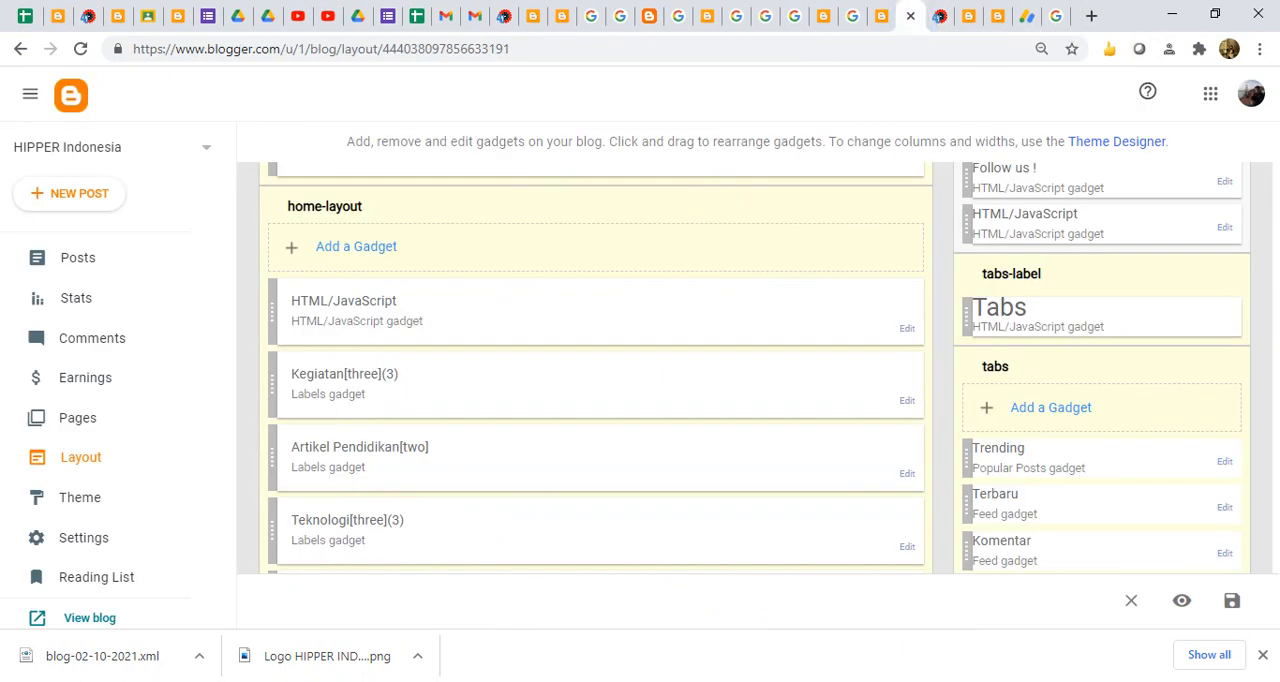
- Complete the seventh line of the Notepad list so it reads "7. Copy Code Snippet", and start a new line
click(688, 680)
text(Cod)
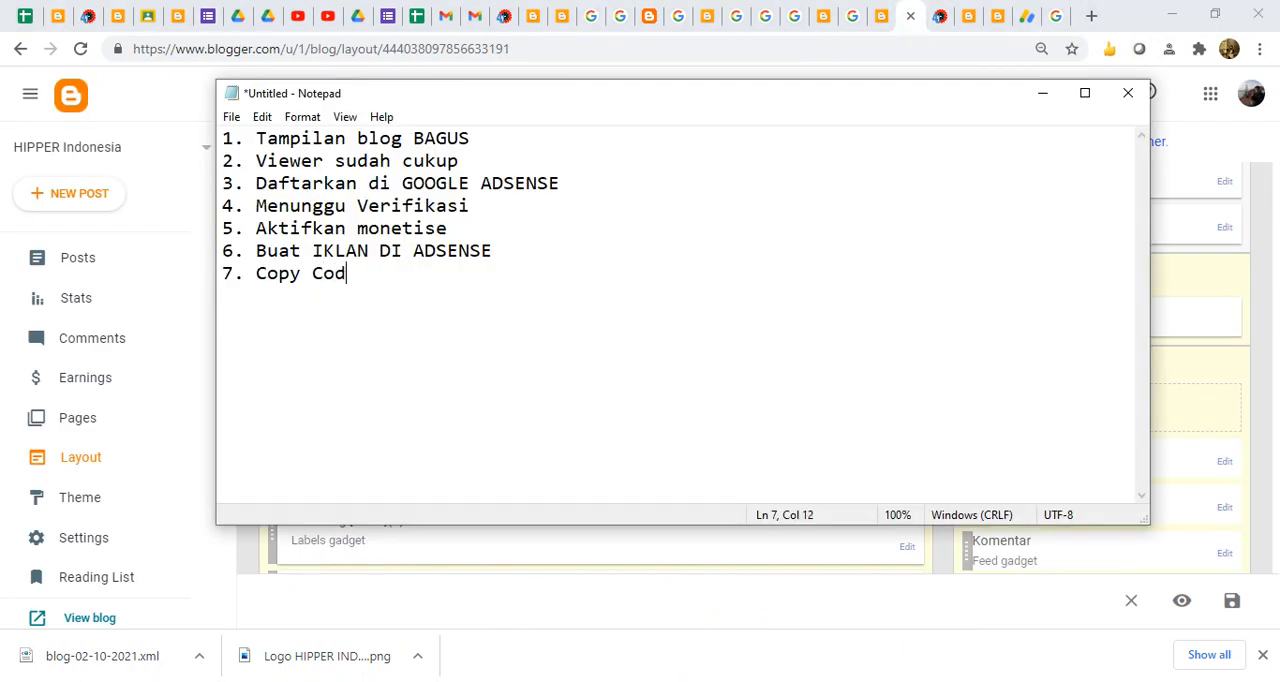
text(e Snippet )
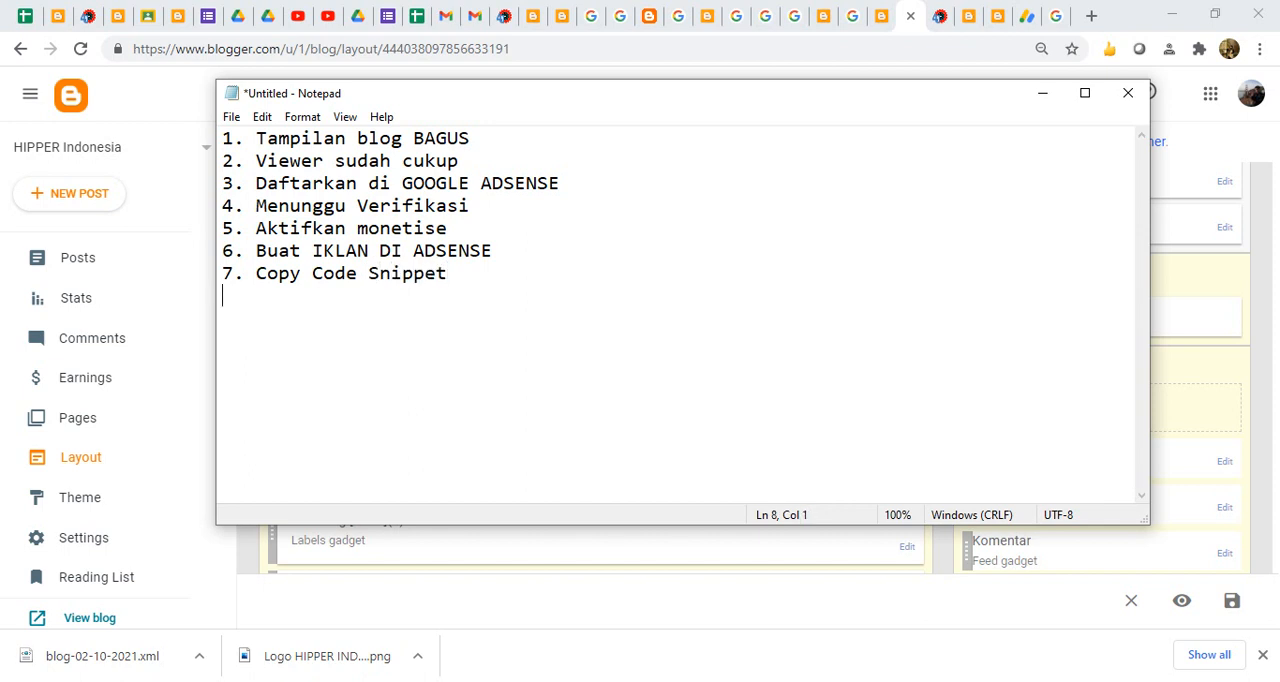
text(8. Pastekan kode di HTML/JAVA SCrip)
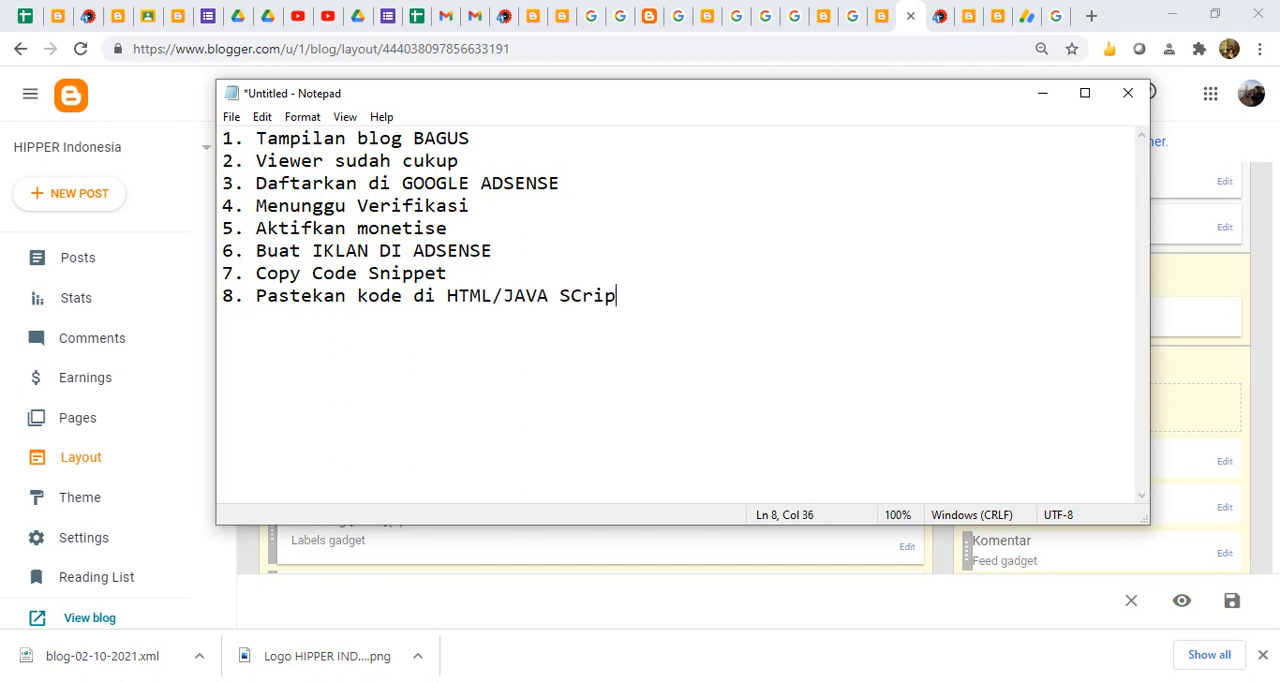
text(t yg disediakan di )
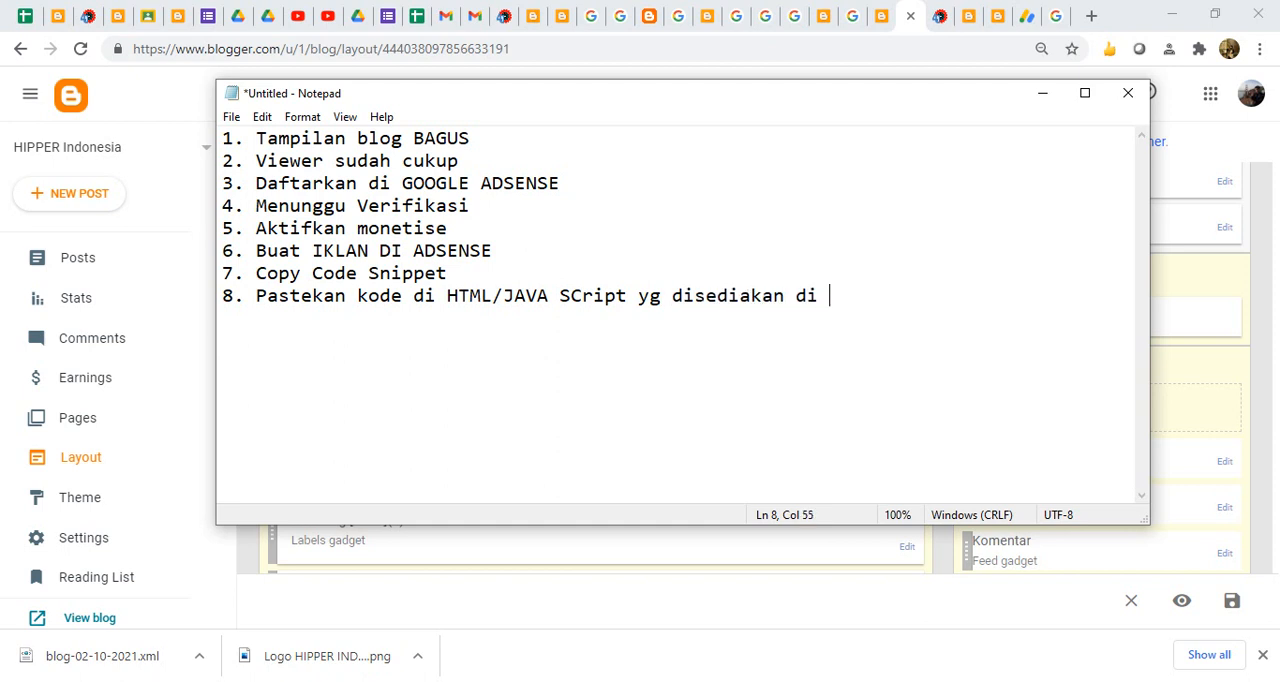
text(template HIPPER)
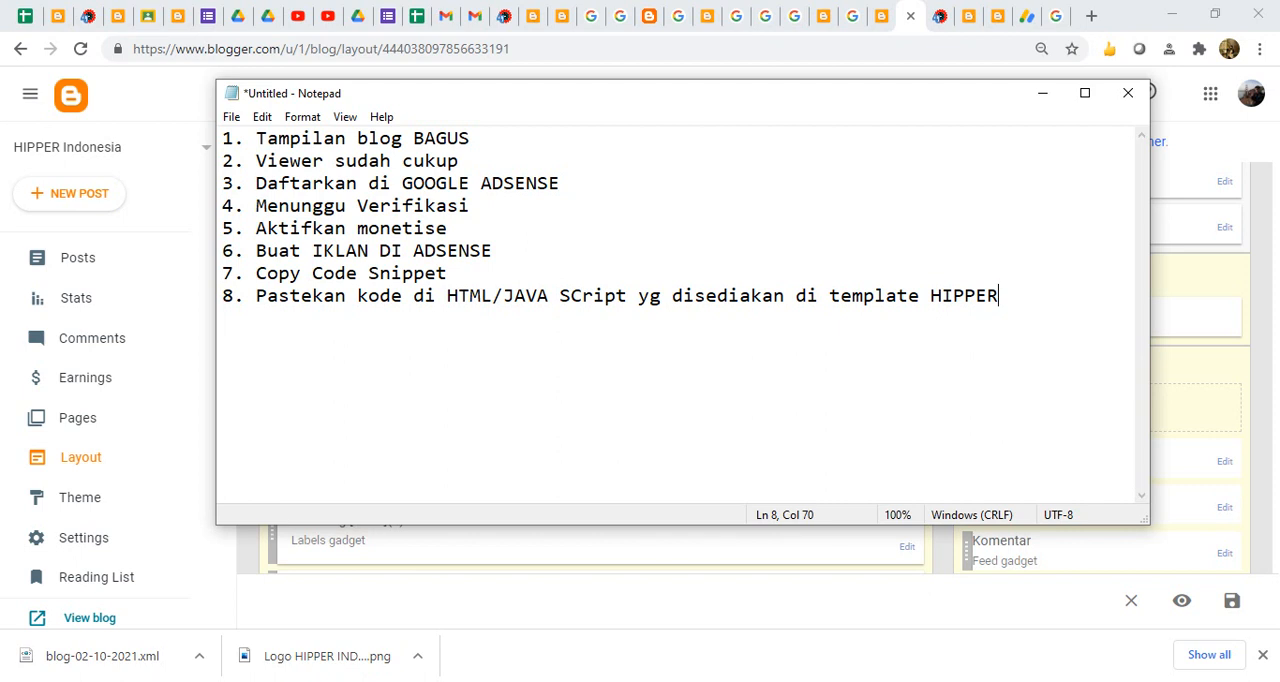
- Append "ads.txt" to the fifth line of the list, after "Aktifkan monetise"
key(Up)
key(Up)
text(ads.txt)
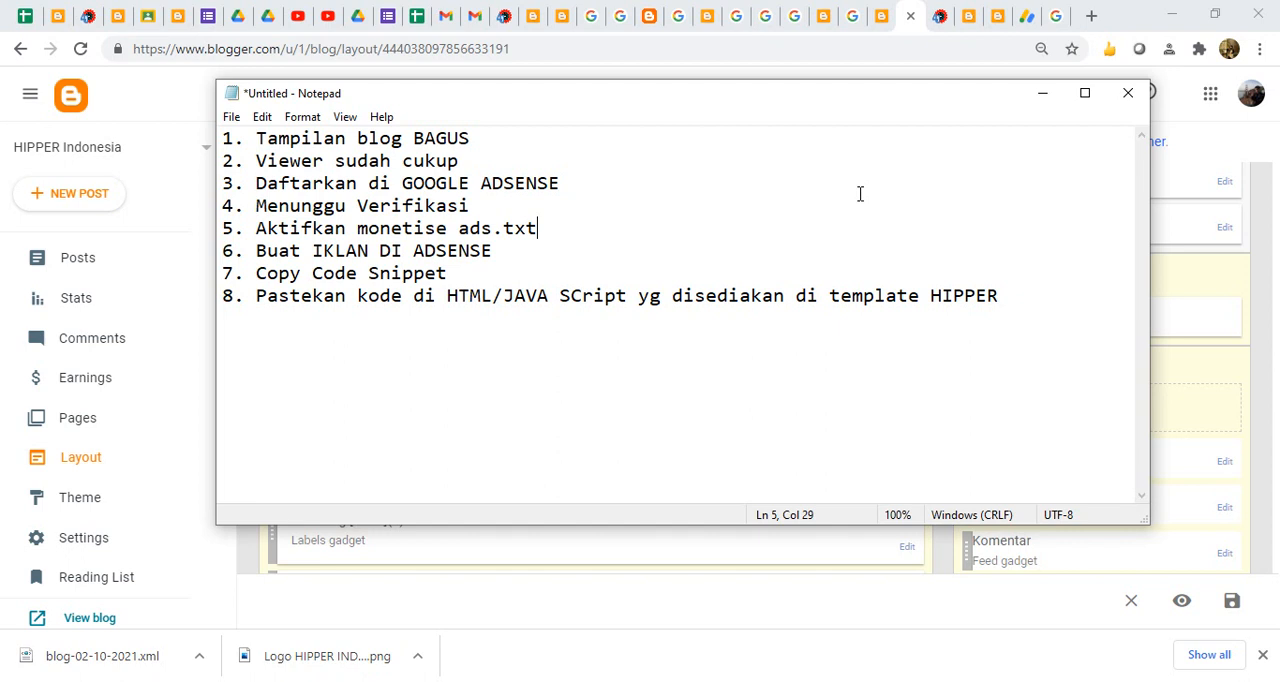
- Switch to the BLOG KEREN ABIS dashboard in Blogger, open and reload its earnings page, and check which account is signed in
click(880, 20)
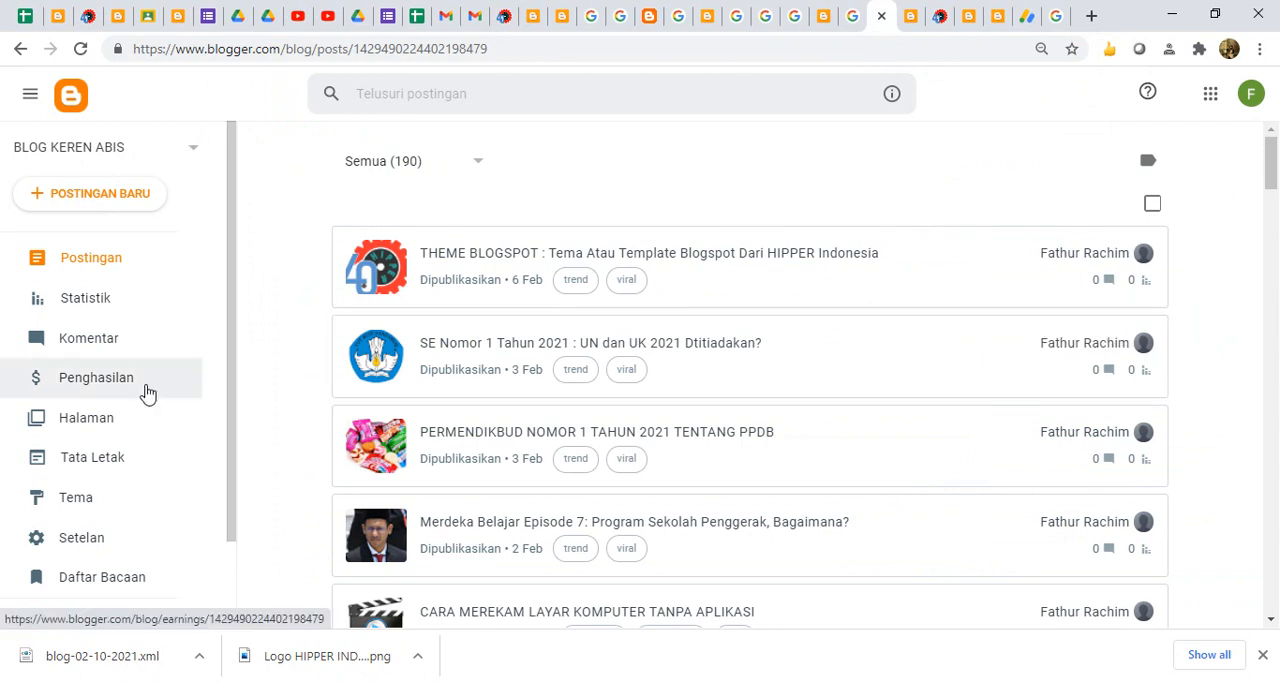
click(134, 383)
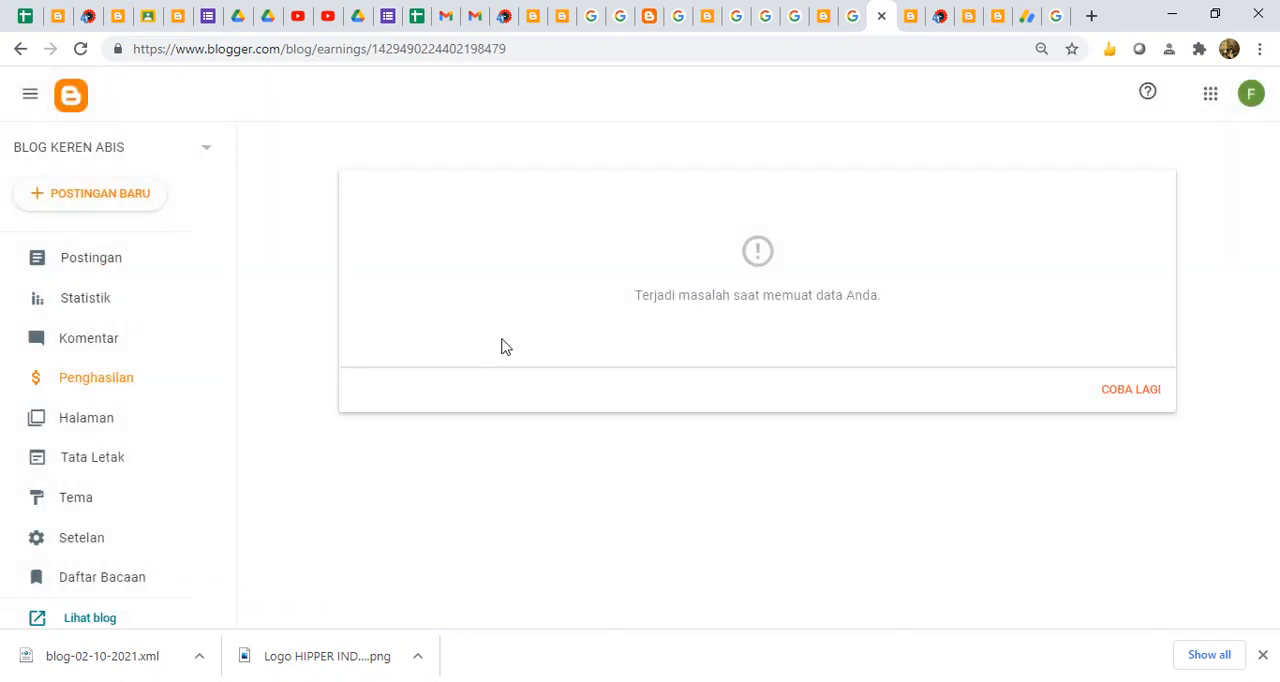
click(81, 49)
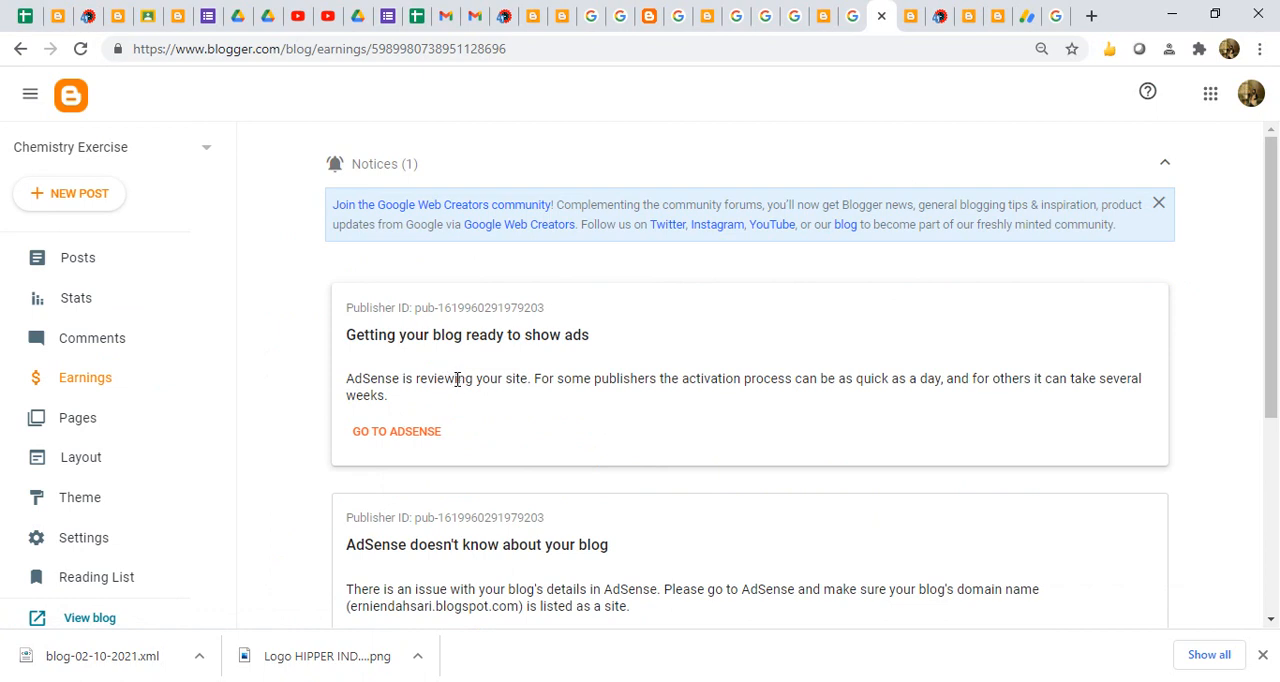
click(1250, 93)
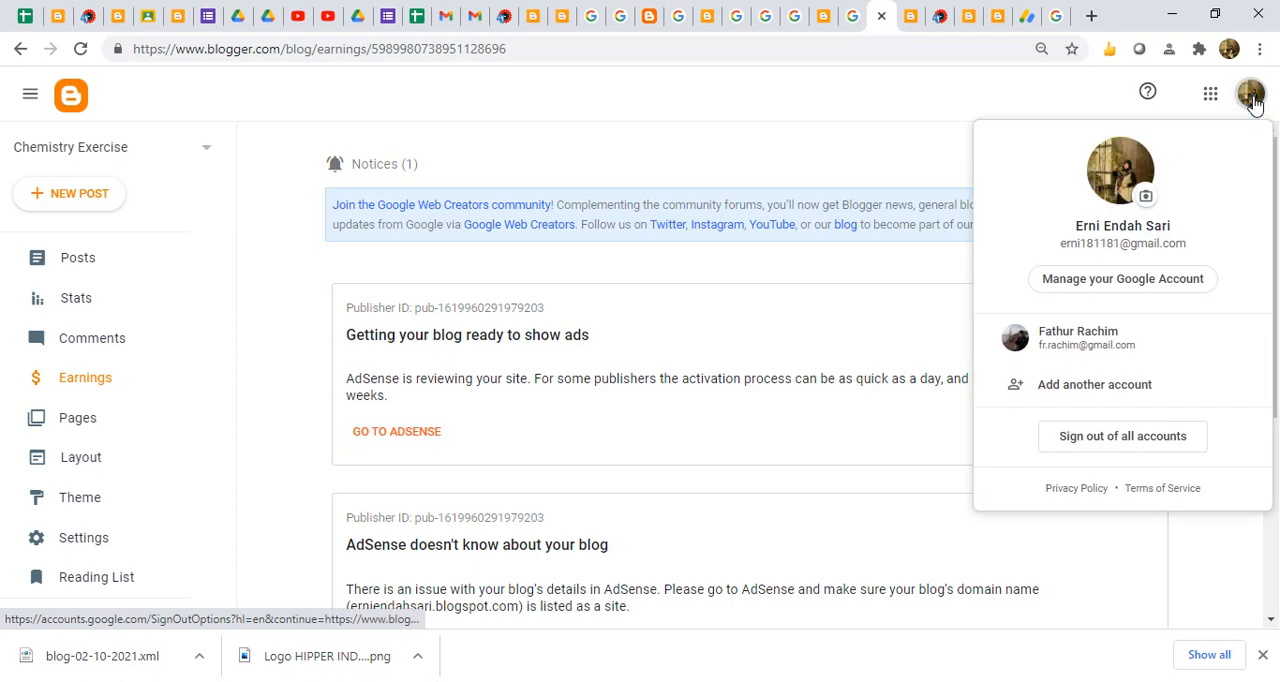
- Enable custom ads.txt in the Monetization settings of the Chemistry Exercise blog
click(94, 536)
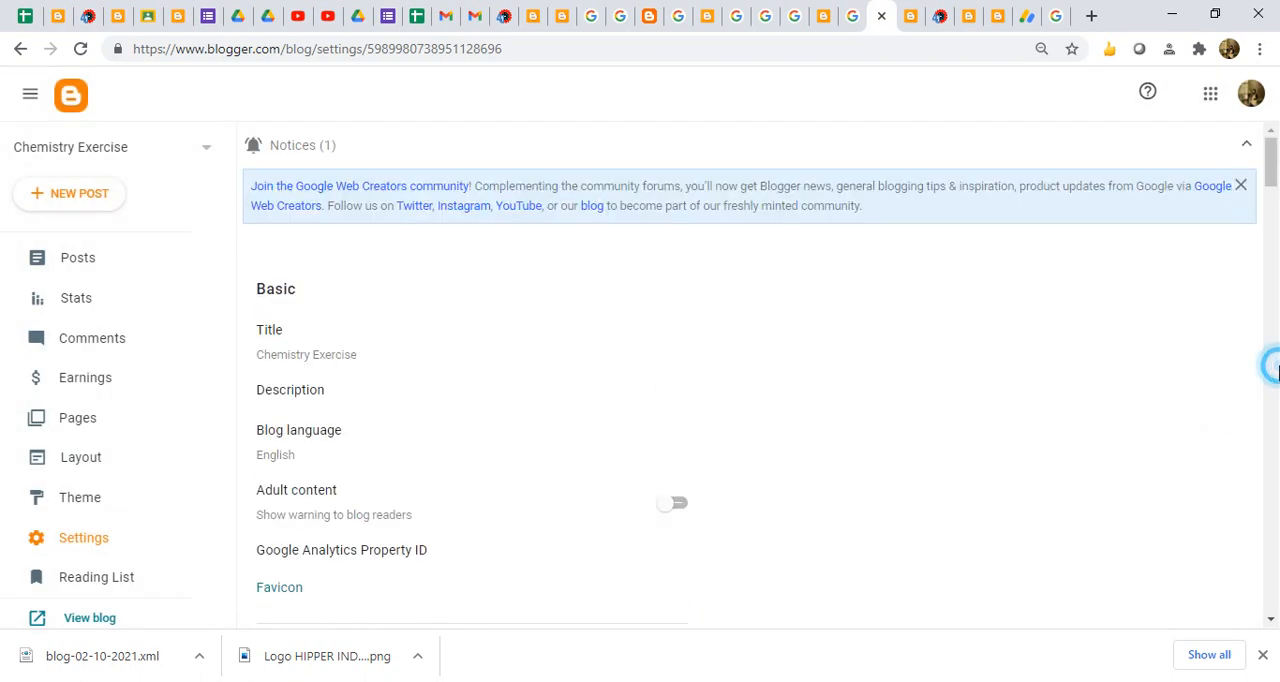
click(1274, 358)
drag(1274, 358, 1276, 548)
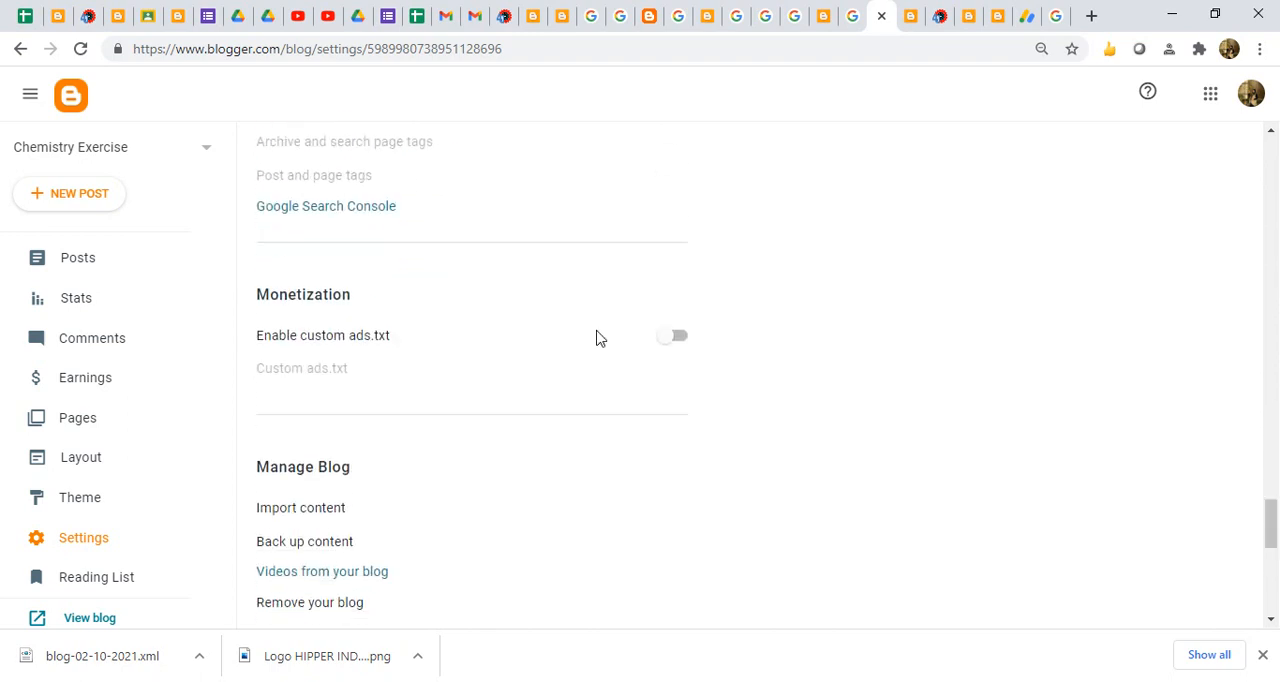
click(693, 337)
click(676, 340)
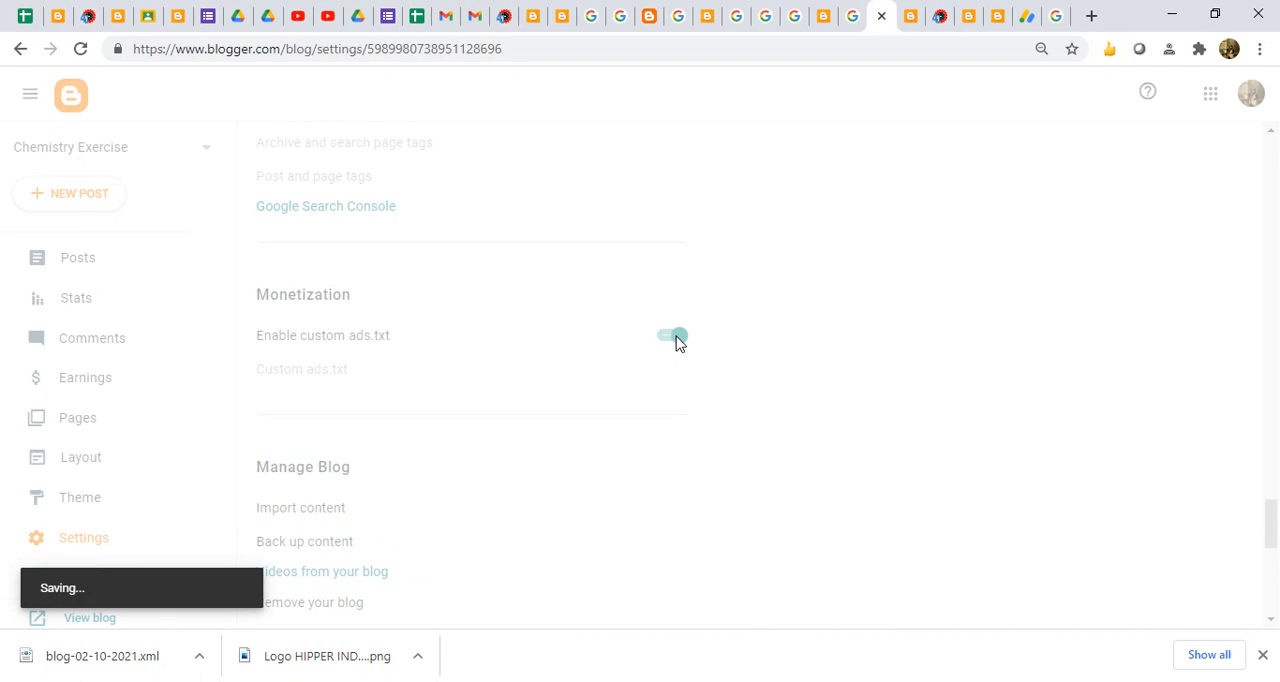
- View the Custom ads.txt entry dialog and cancel it without entering any content
click(323, 369)
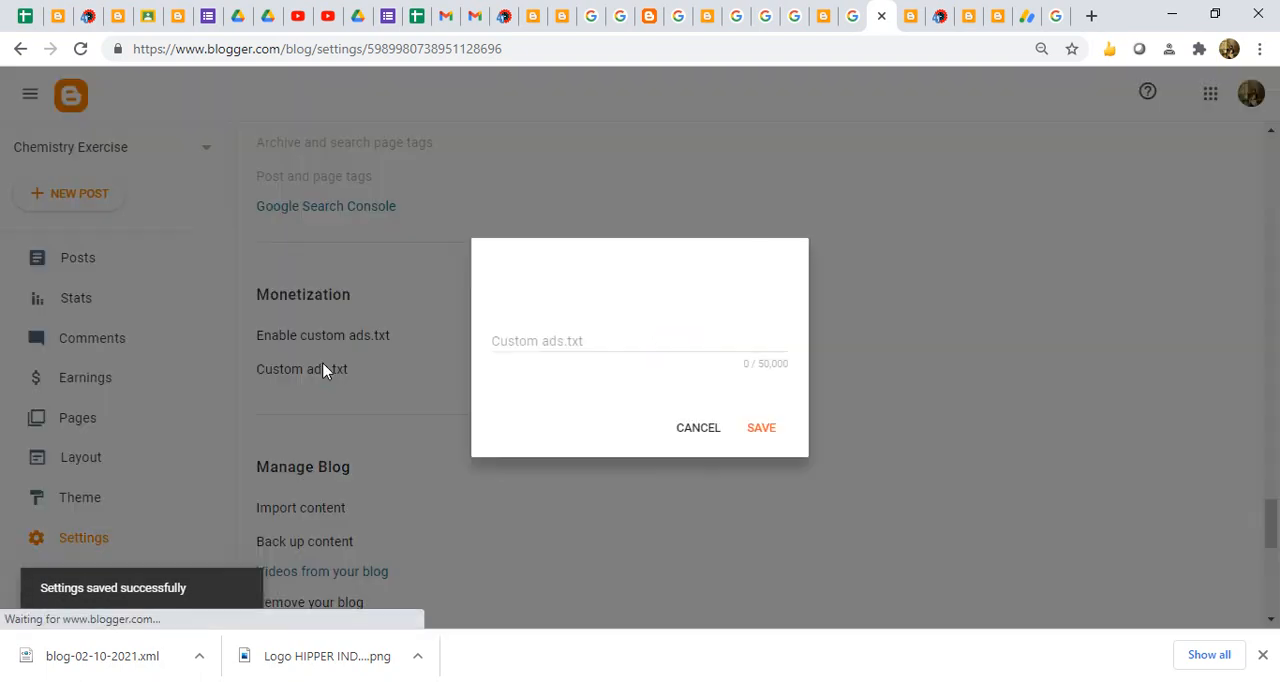
click(541, 335)
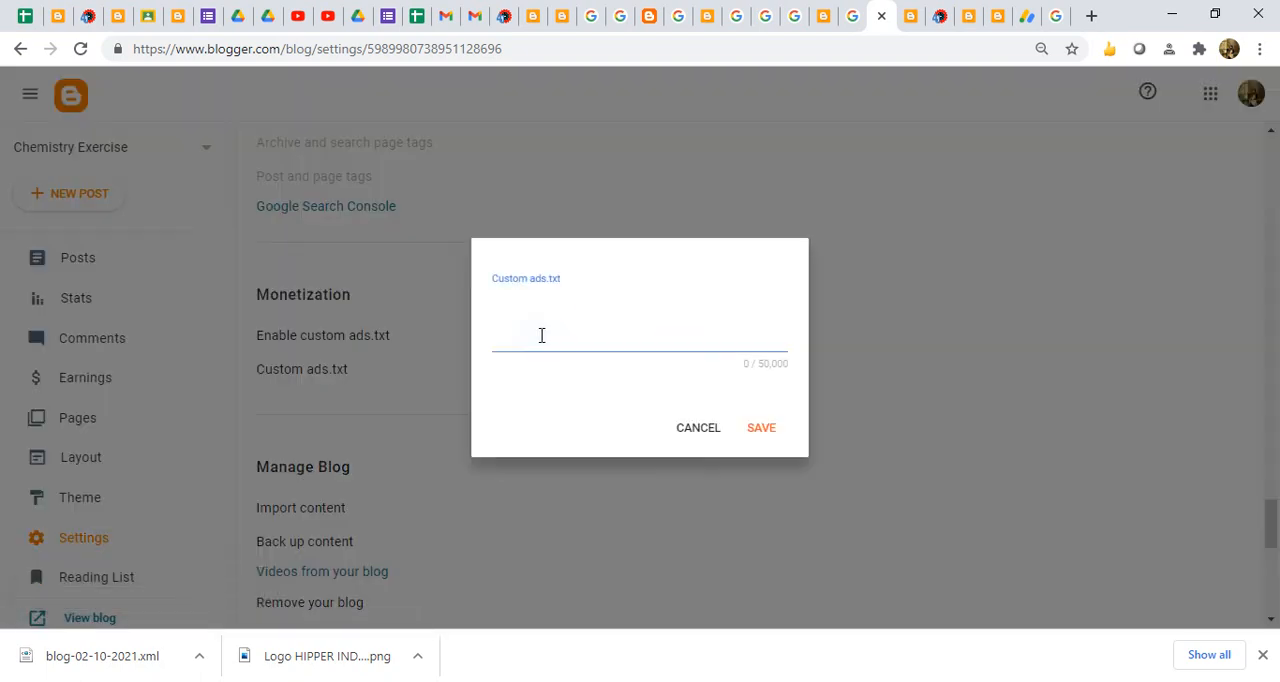
click(698, 429)
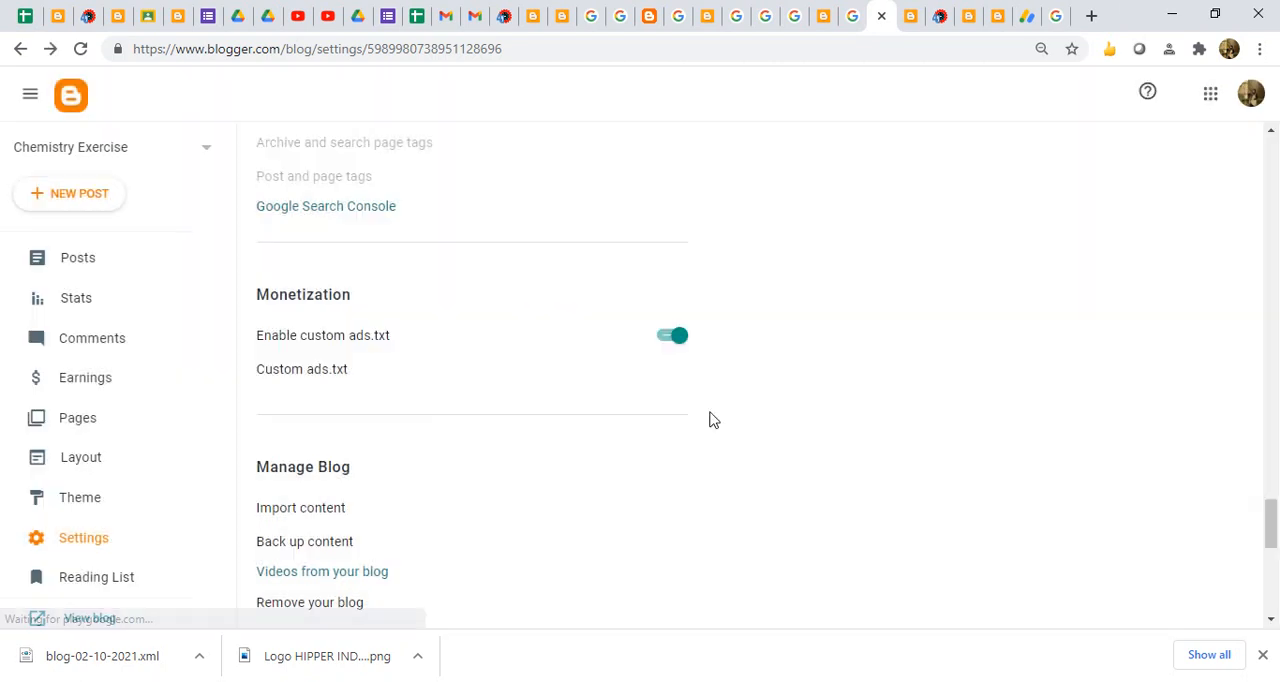
- Switch to AdSense, compare the AMP and HTML code of the UNTUK NGEBLOG ad unit, and close the code generator
click(1026, 15)
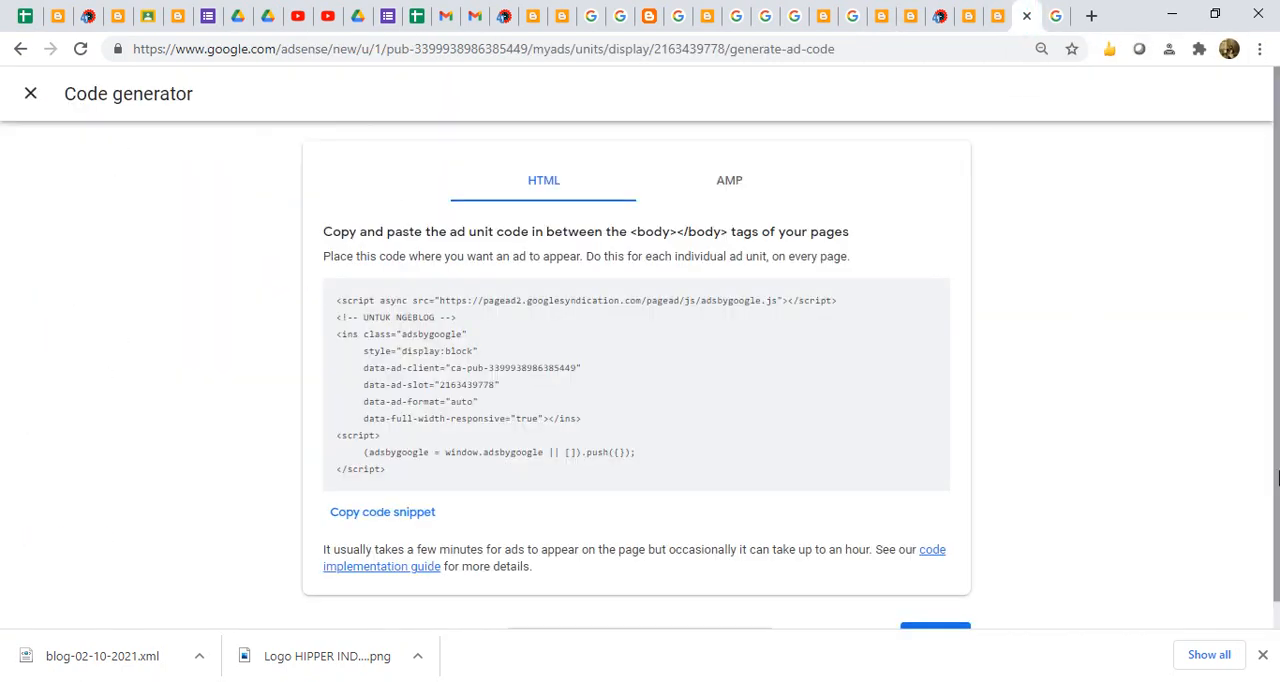
click(742, 188)
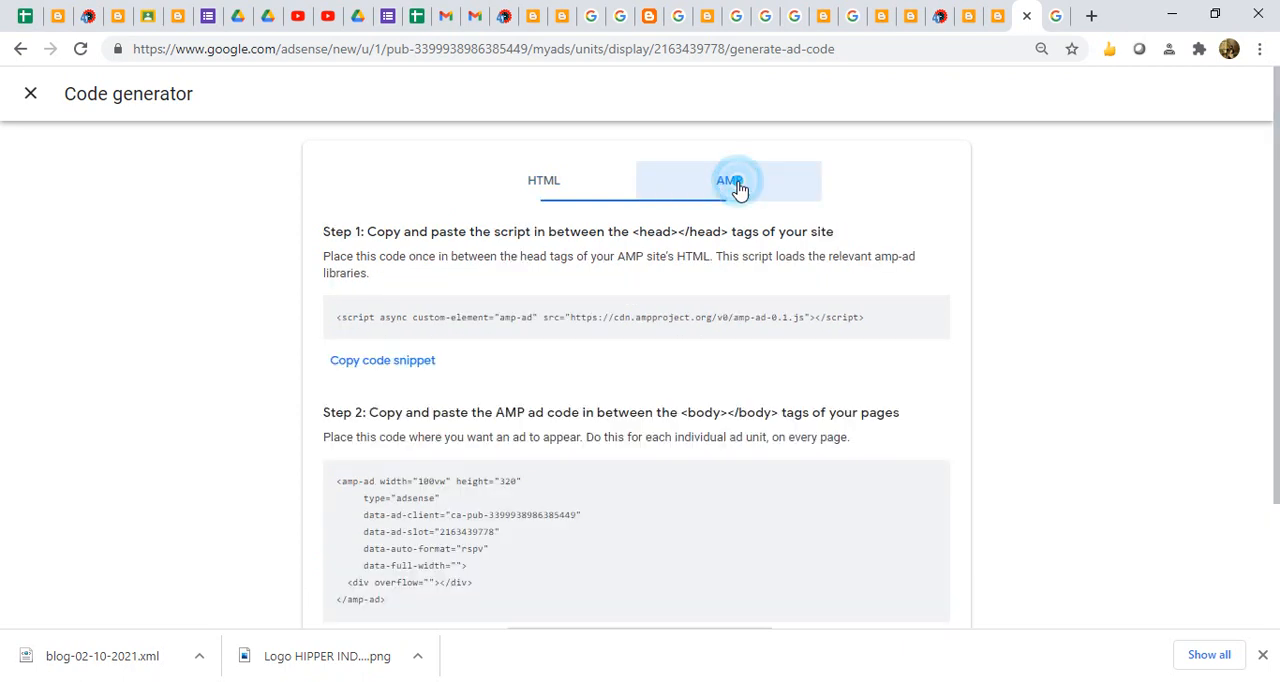
click(561, 195)
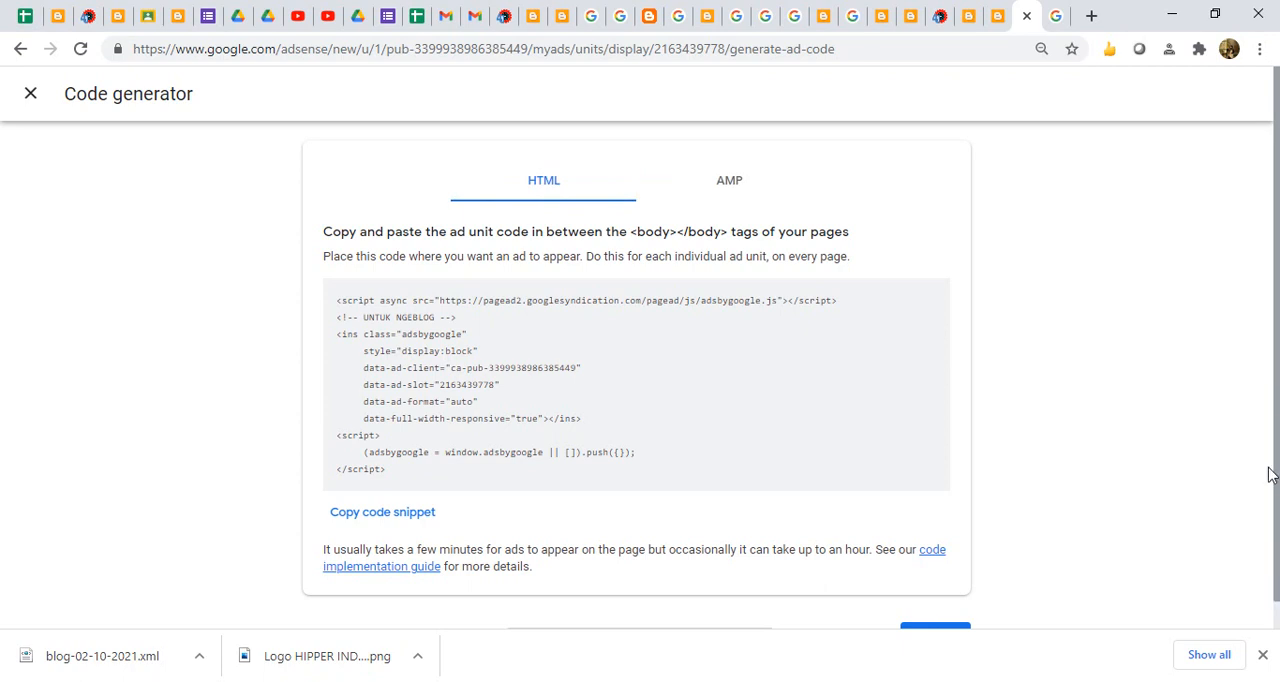
click(31, 96)
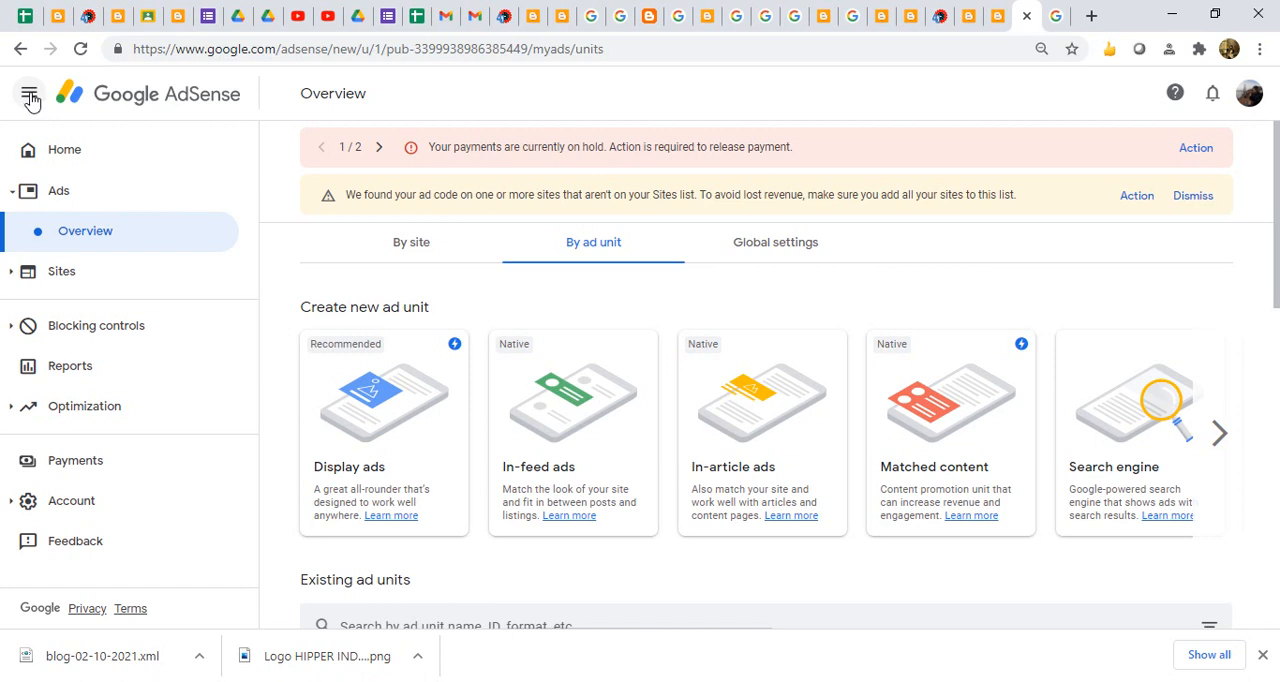
- Check the signed-in AdSense account, and review the earnings, performance and audience cards on the AdSense home page
click(1250, 92)
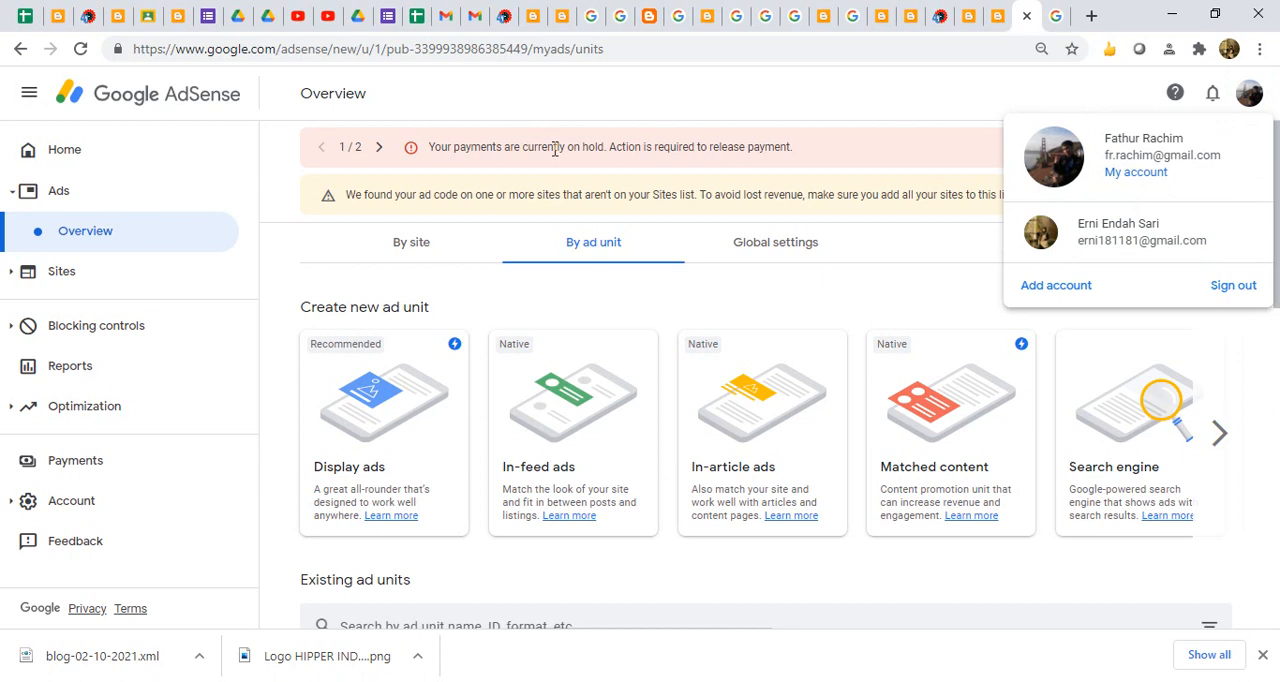
click(95, 153)
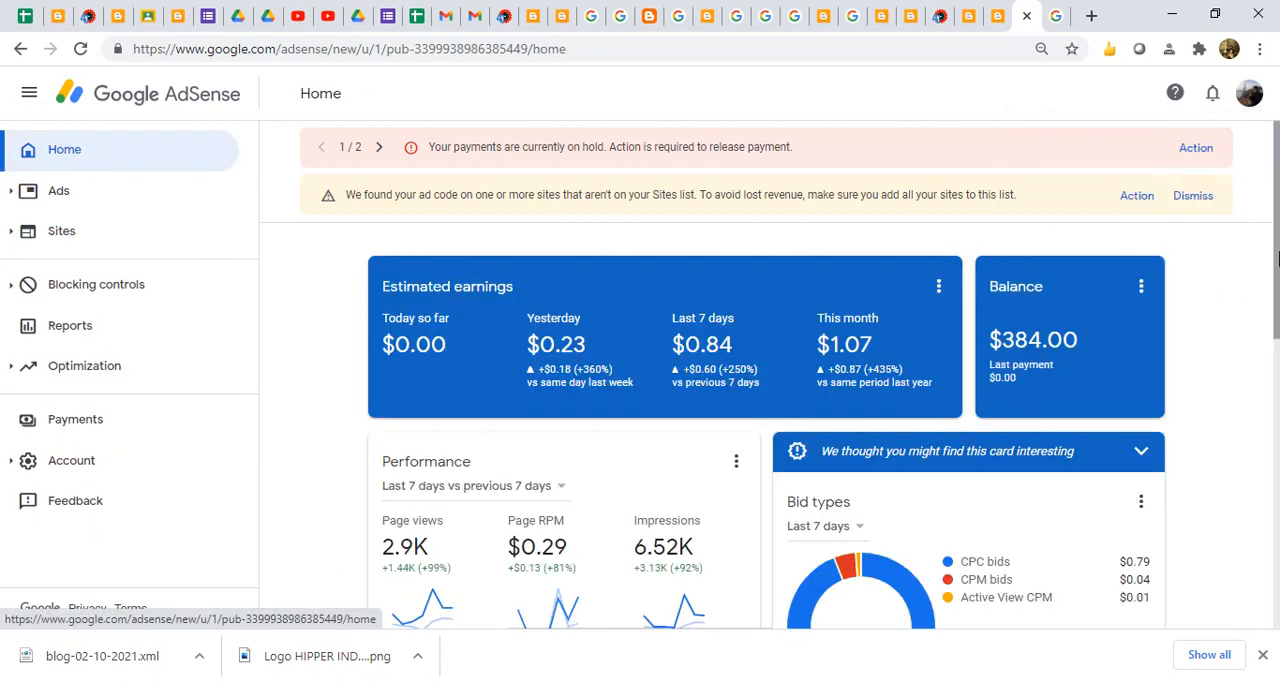
drag(1271, 251, 1277, 535)
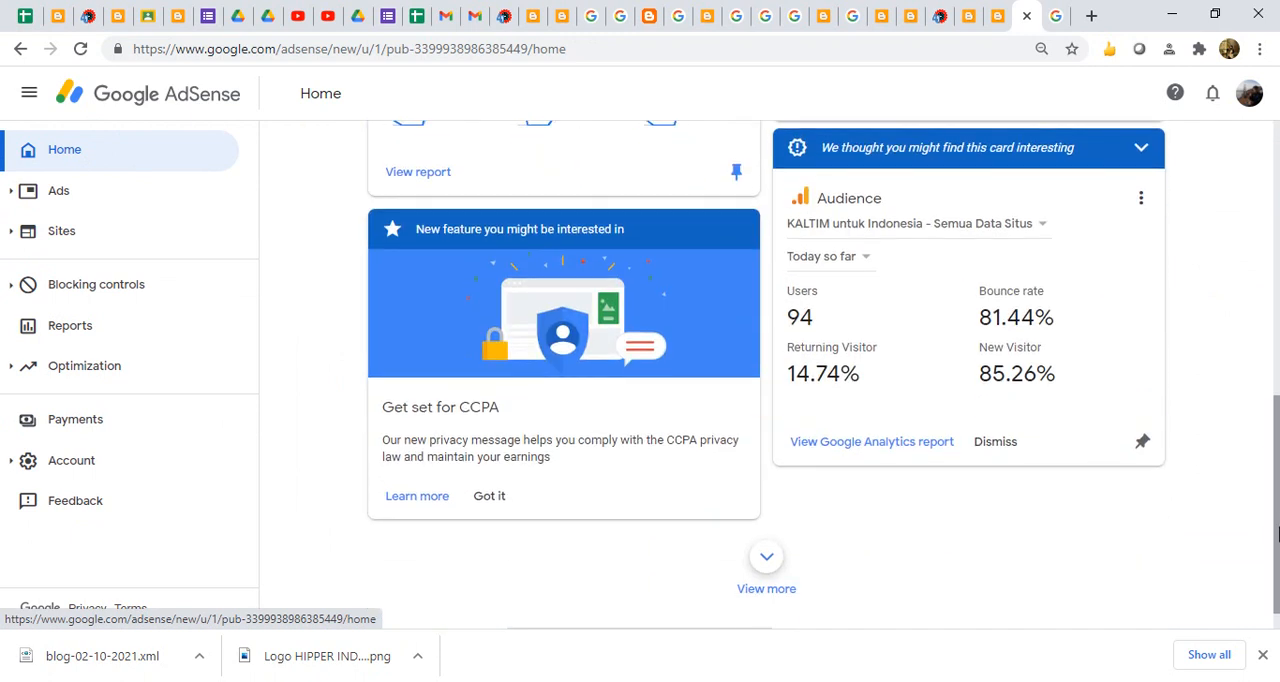